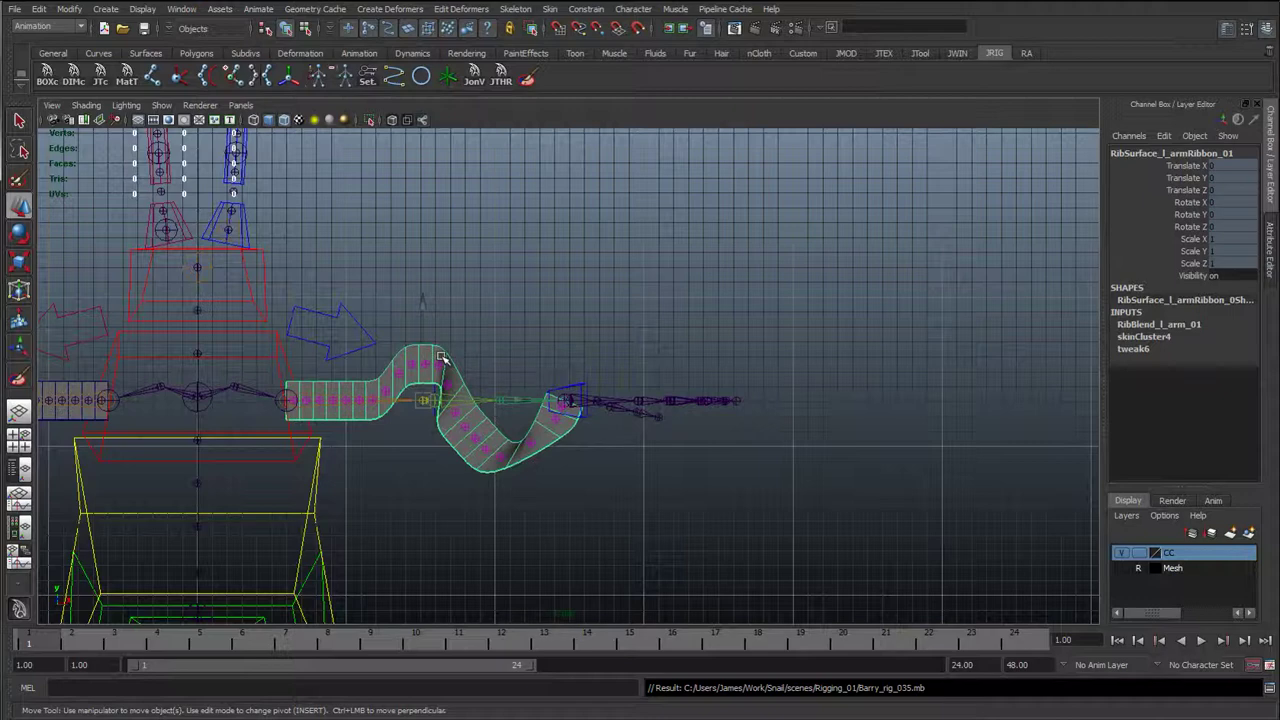
- Open the list of input operations for the left arm ribbon surface, RibSurface_l_armRibbon_01
{"action": "right_click", "coordinate": [441, 357]}
{"action": "right_click_drag", "start_coordinate": [441, 357], "coordinate": [580, 553]}
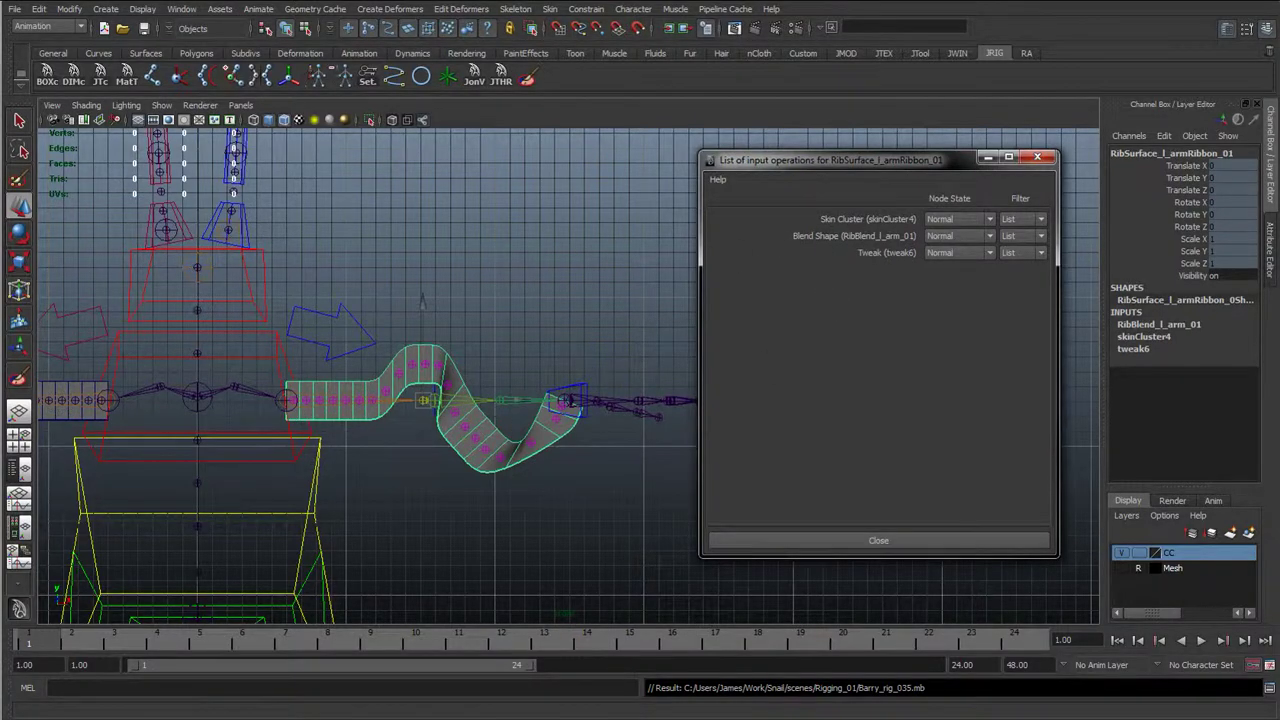
{"action": "right_click_drag", "start_coordinate": [450, 470], "coordinate": [374, 486], "text": "alt"}
{"action": "middle_click_drag", "start_coordinate": [374, 486], "coordinate": [285, 212], "text": "alt"}
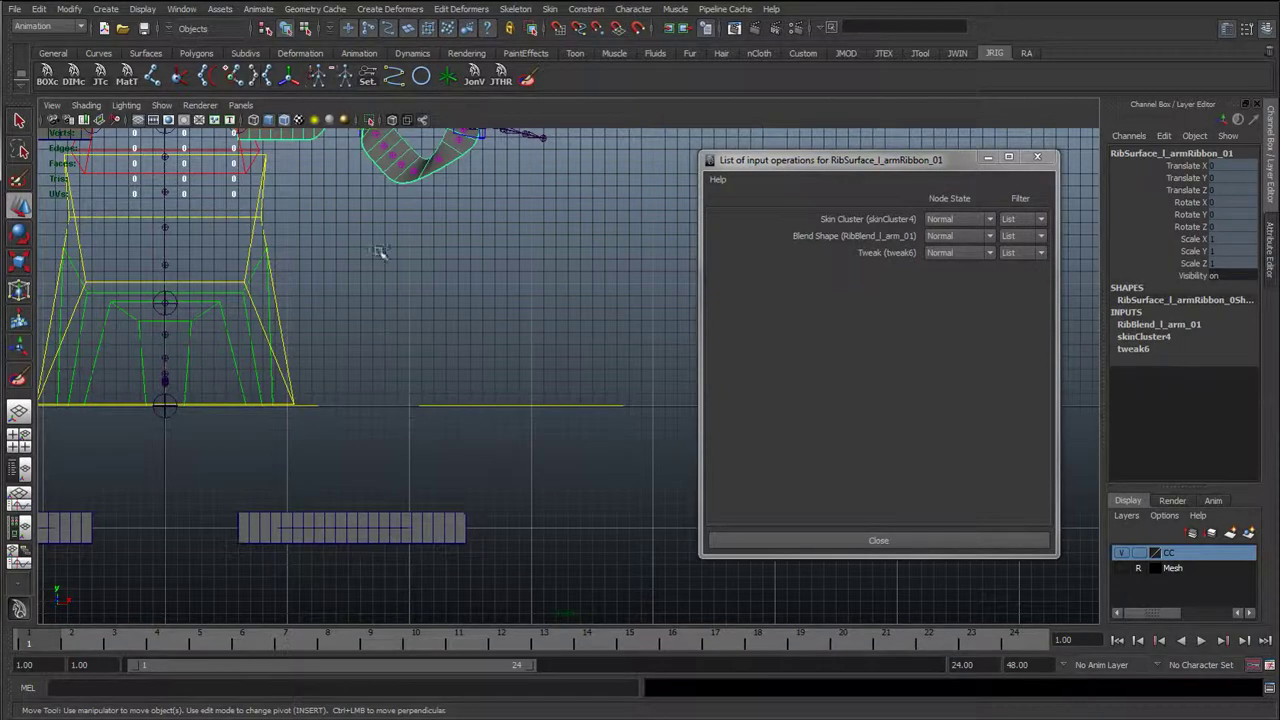
{"action": "middle_click_drag", "start_coordinate": [380, 252], "coordinate": [643, 492], "text": "alt"}
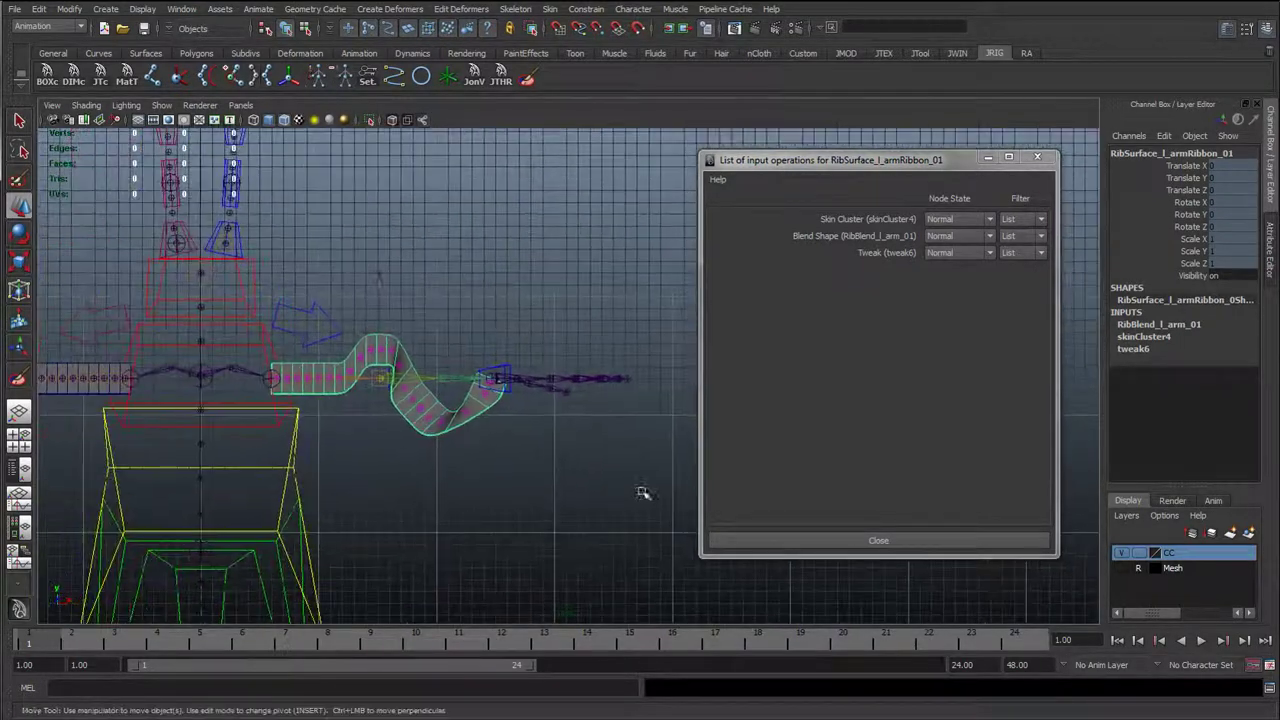
{"action": "right_click_drag", "start_coordinate": [643, 492], "coordinate": [500, 323], "text": "alt"}
{"action": "middle_click_drag", "start_coordinate": [443, 618], "coordinate": [437, 475], "text": "alt"}
{"action": "right_click_drag", "start_coordinate": [437, 475], "coordinate": [438, 470], "text": "alt"}
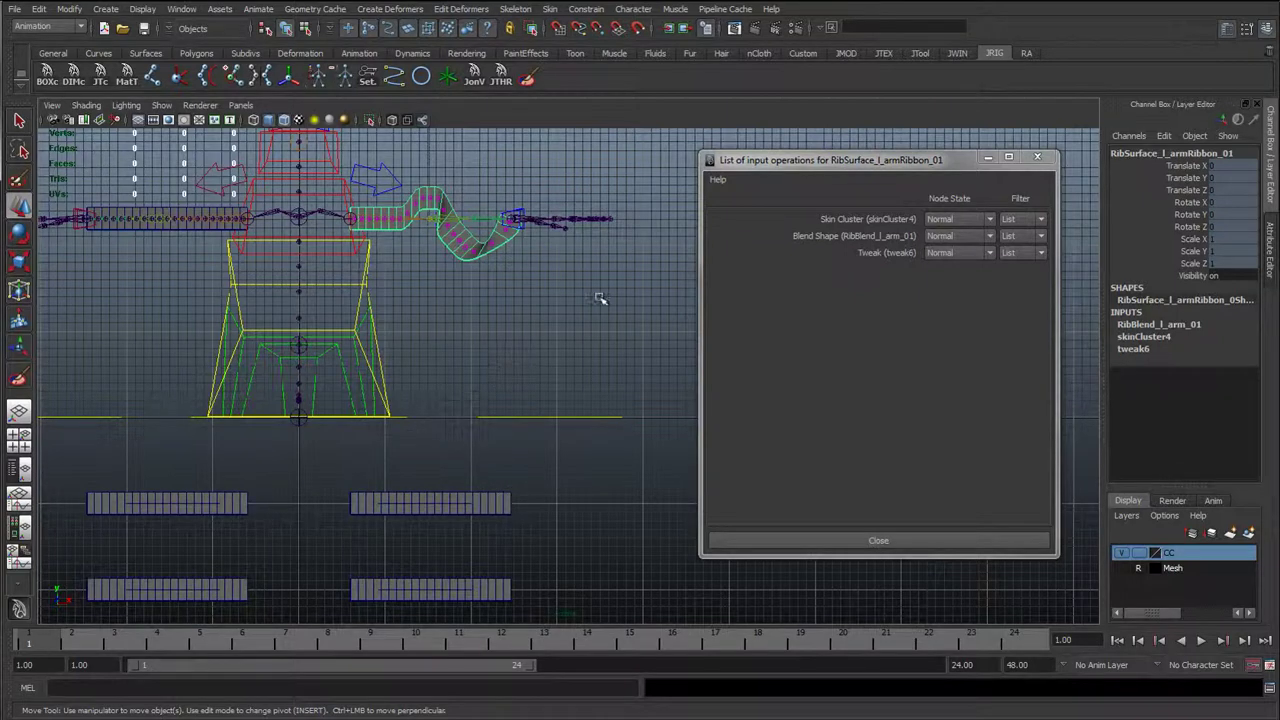
- Move skinCluster4 below the RibBlend_l_arm_01 blend shape in the left arm ribbon surface's deformation order
{"action": "left_click", "coordinate": [516, 217]}
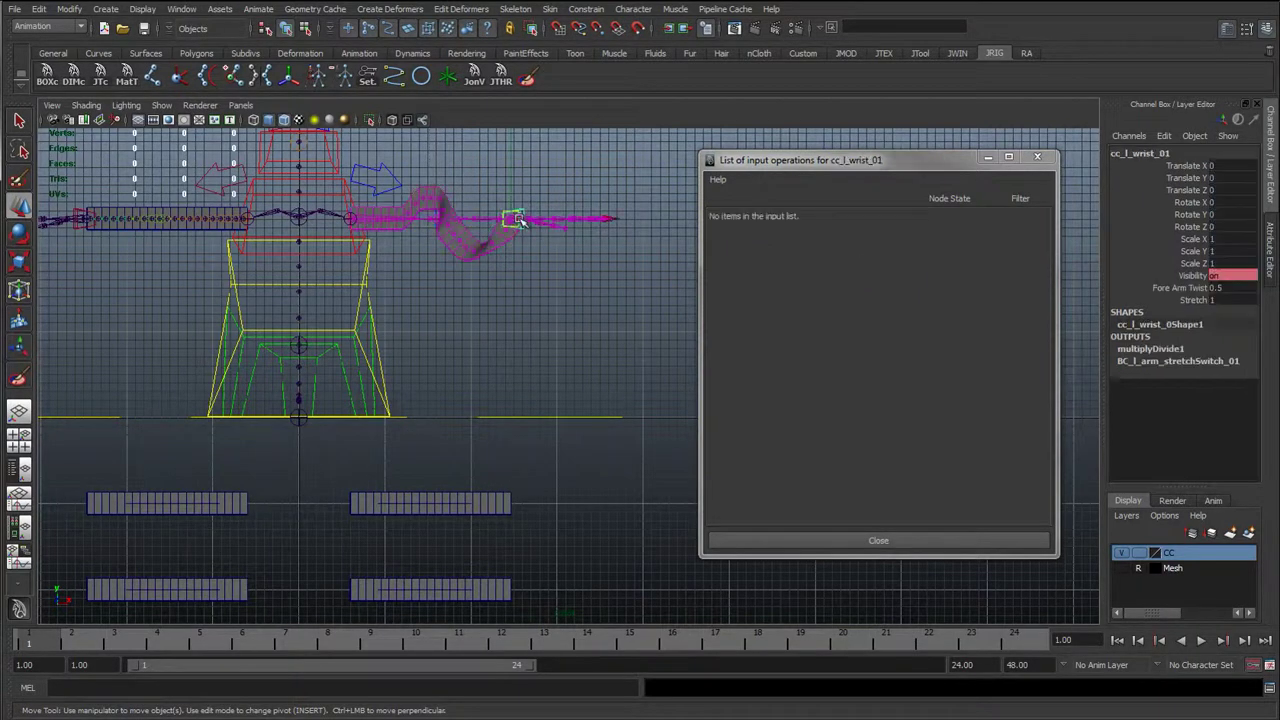
{"action": "left_click", "coordinate": [428, 198]}
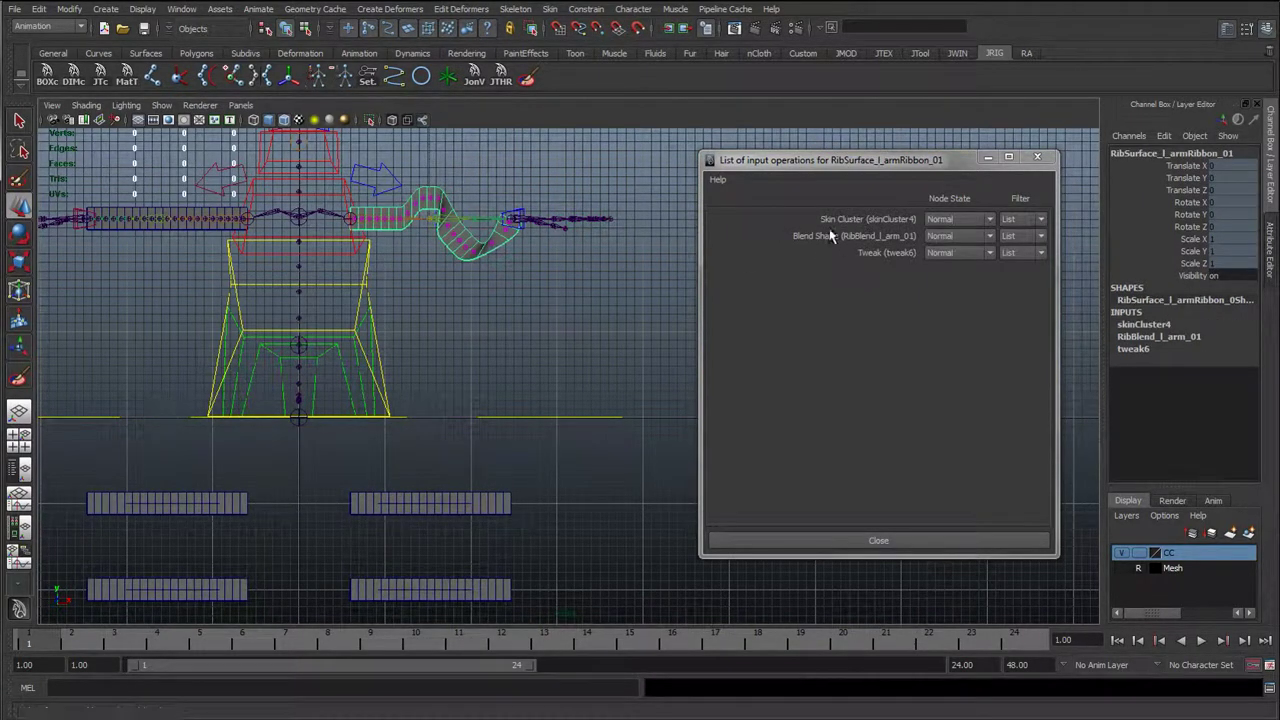
{"action": "middle_click_drag", "start_coordinate": [829, 221], "coordinate": [829, 242]}
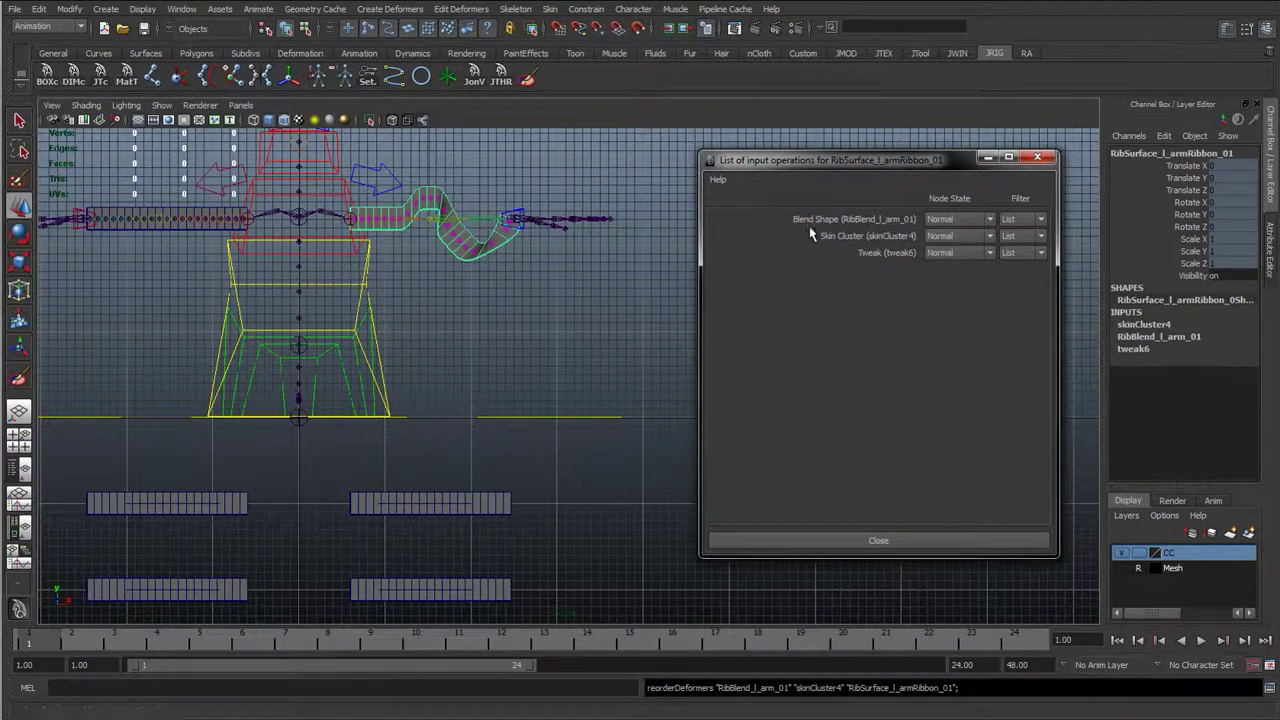
- Test the new deformation order by moving the left wrist control straight down to about -8.692 in Translate Y
{"action": "left_click", "coordinate": [512, 218]}
{"action": "left_click_drag", "start_coordinate": [514, 217], "coordinate": [497, 243]}
{"action": "key", "text": "ctrl+z"}
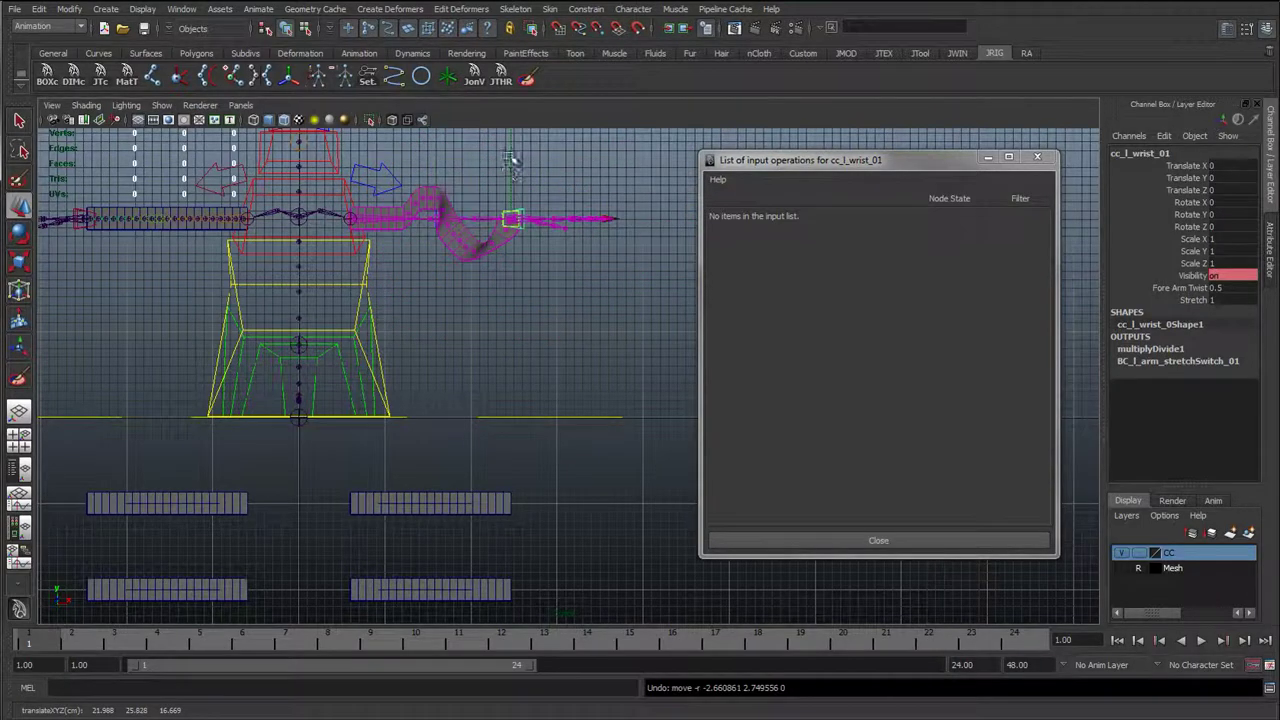
{"action": "left_click_drag", "start_coordinate": [508, 189], "coordinate": [511, 230]}
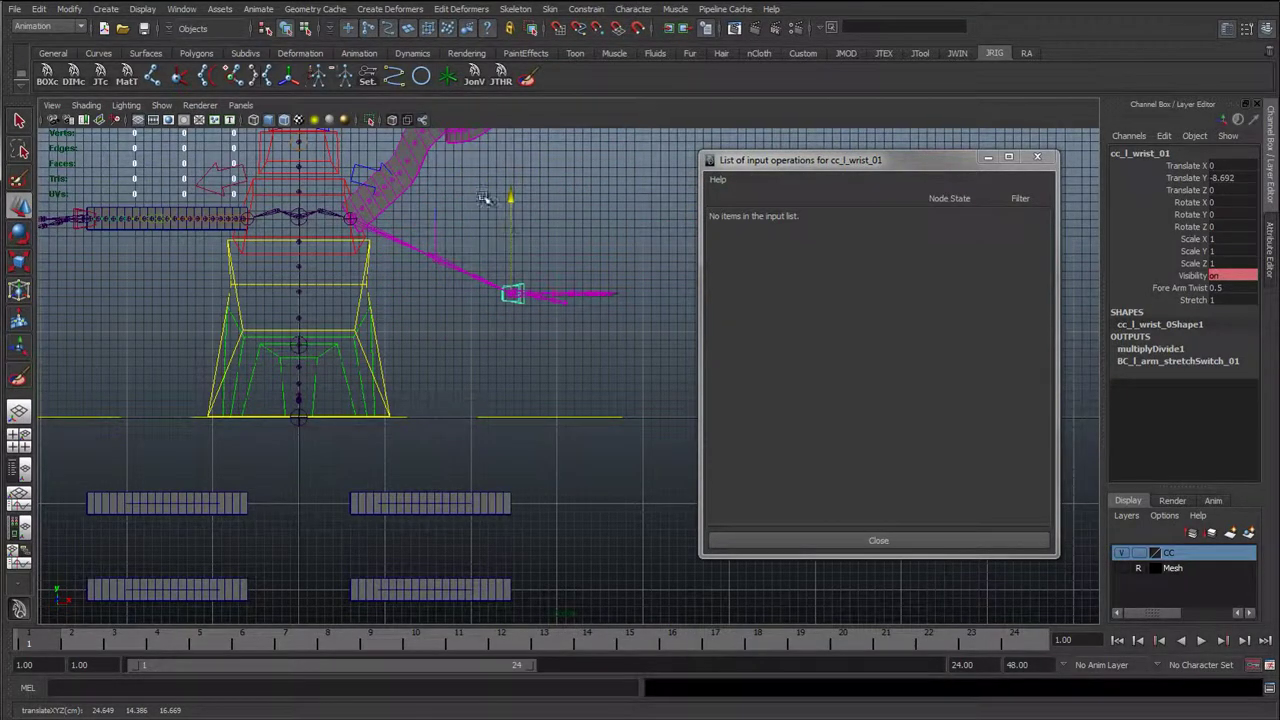
- Set all three target weights of RibBlend_l_arm_01 on the left arm ribbon surface to 0
{"action": "middle_click_drag", "start_coordinate": [432, 215], "coordinate": [367, 298], "text": "alt"}
{"action": "left_click", "coordinate": [410, 227]}
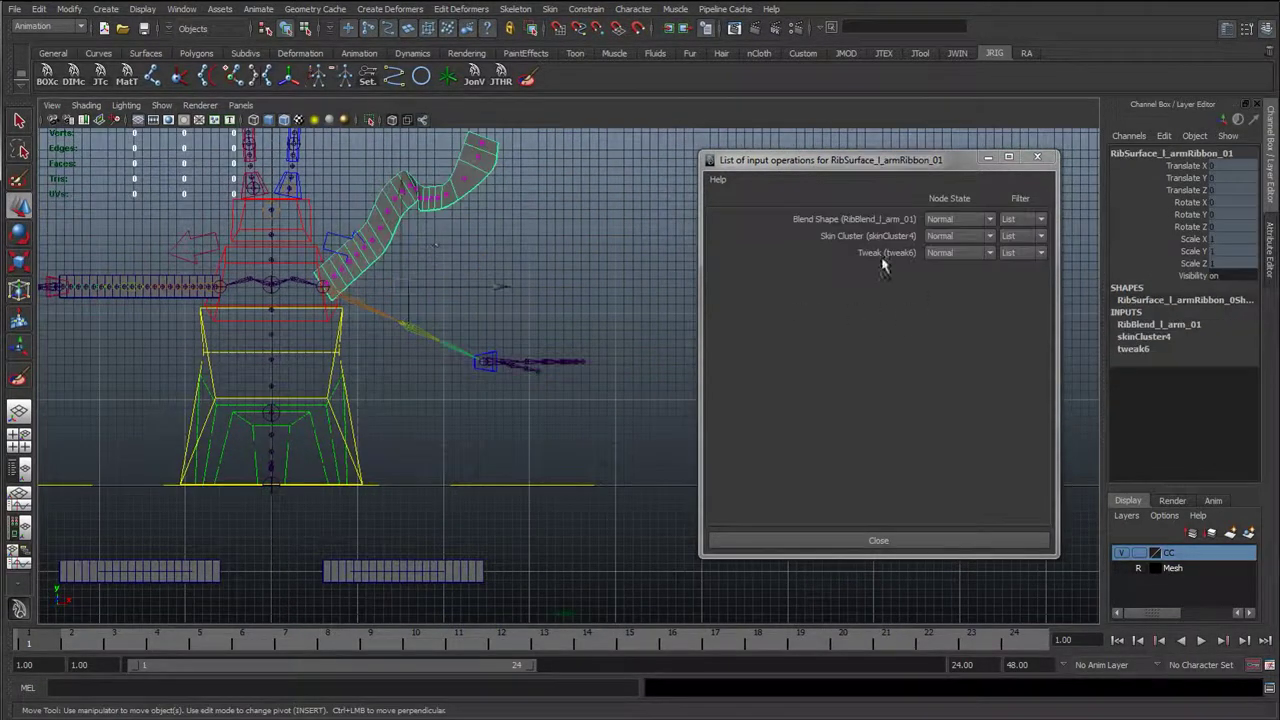
{"action": "left_click", "coordinate": [1156, 324]}
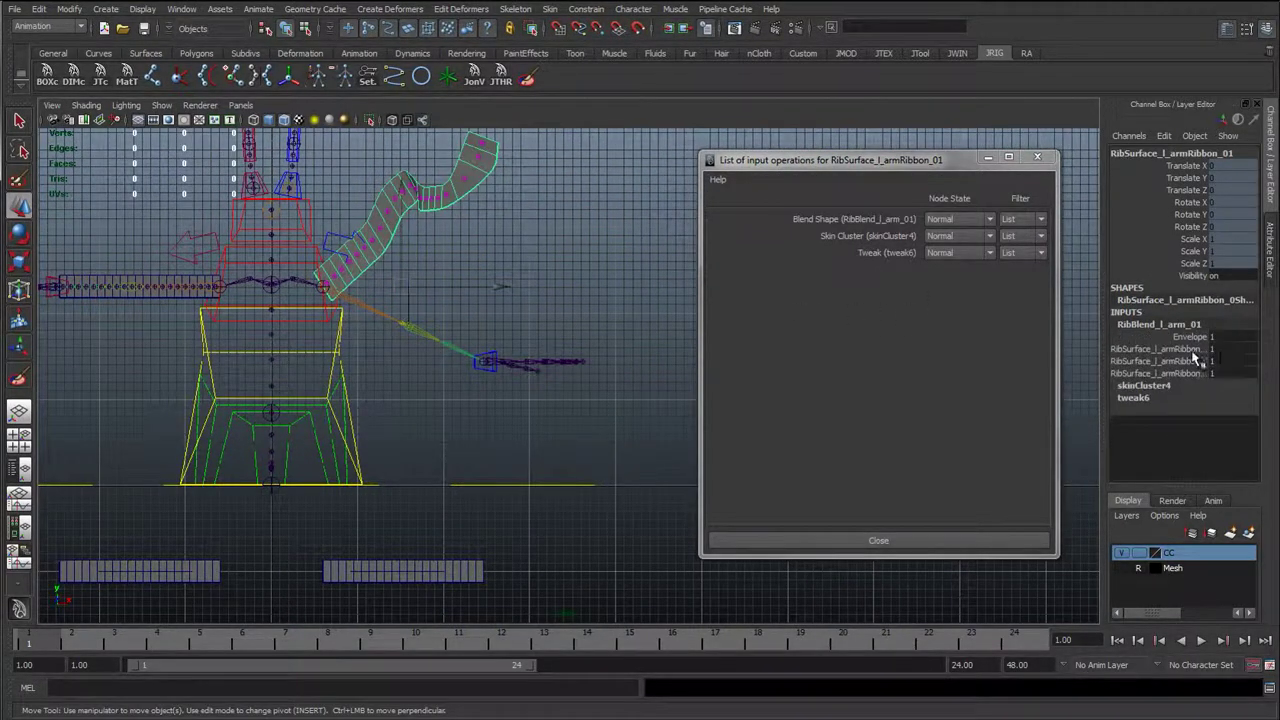
{"action": "left_click_drag", "start_coordinate": [1215, 349], "coordinate": [1222, 373]}
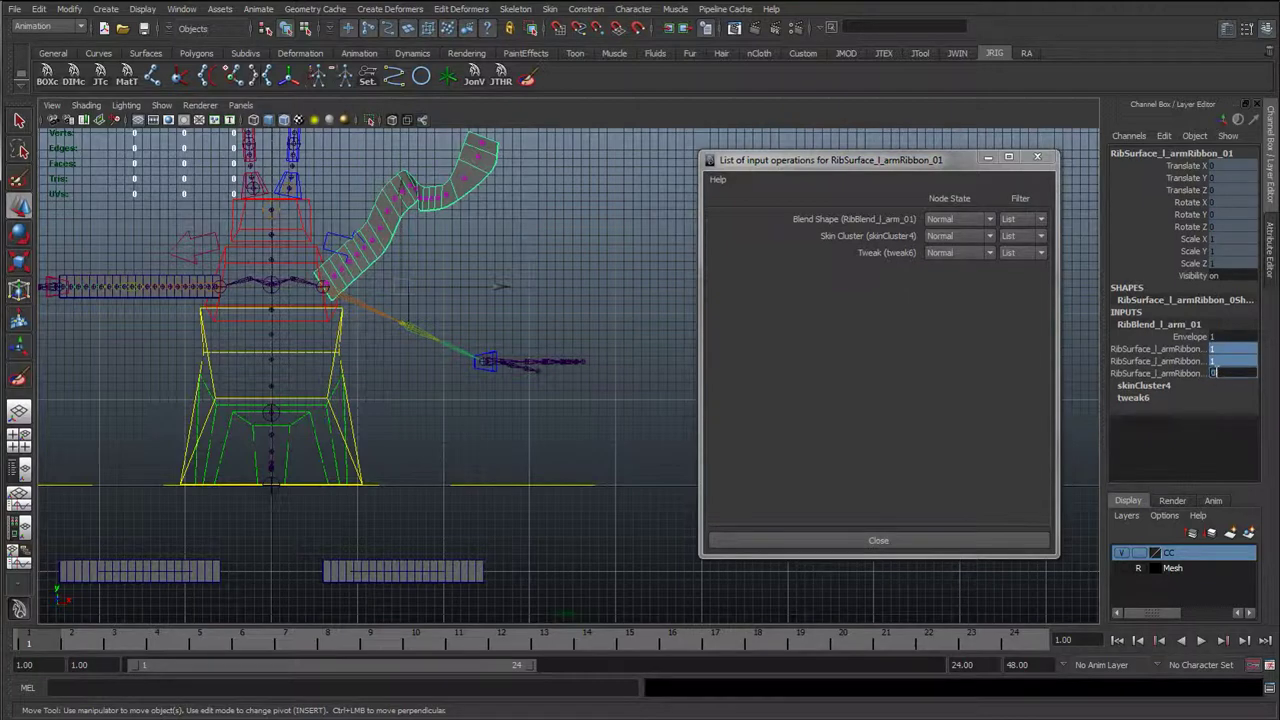
{"action": "type", "text": "0"}
{"action": "key", "text": "Return"}
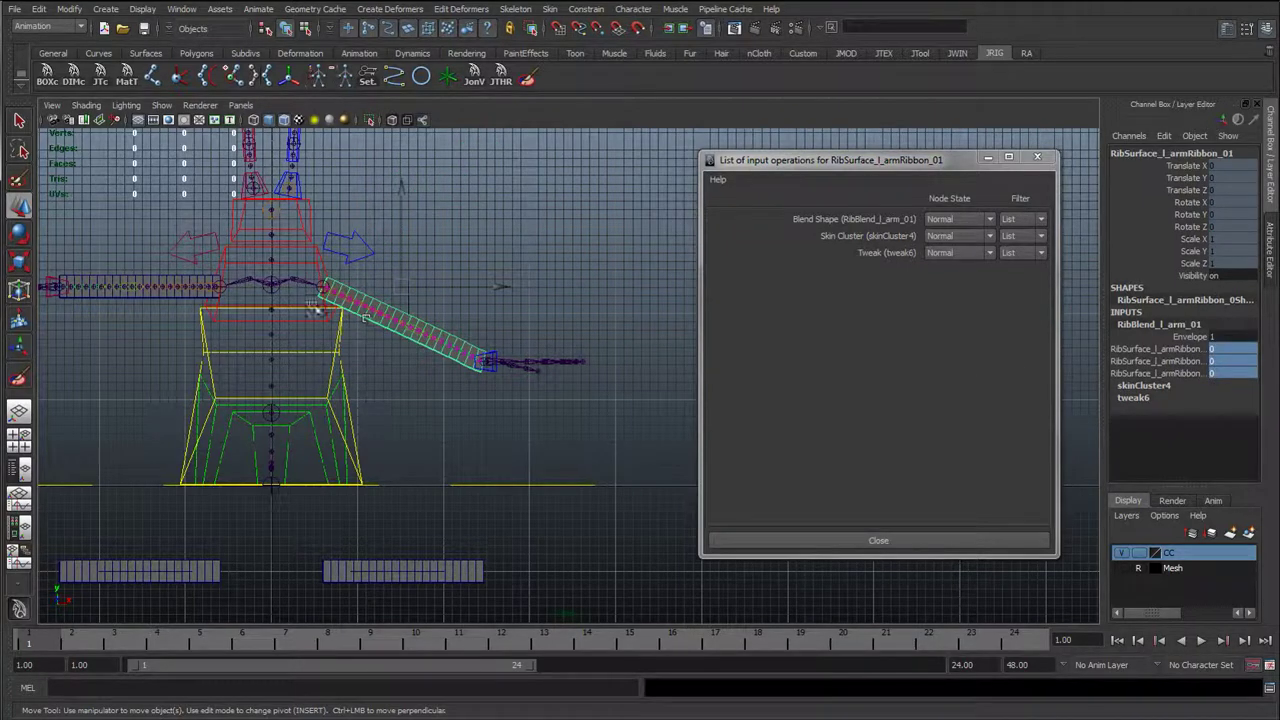
- Move the RibBlend_l_arm_01 blend shape below skinCluster4 in the left arm ribbon surface's deformation order
{"action": "middle_click_drag", "start_coordinate": [423, 405], "coordinate": [435, 397], "text": "alt"}
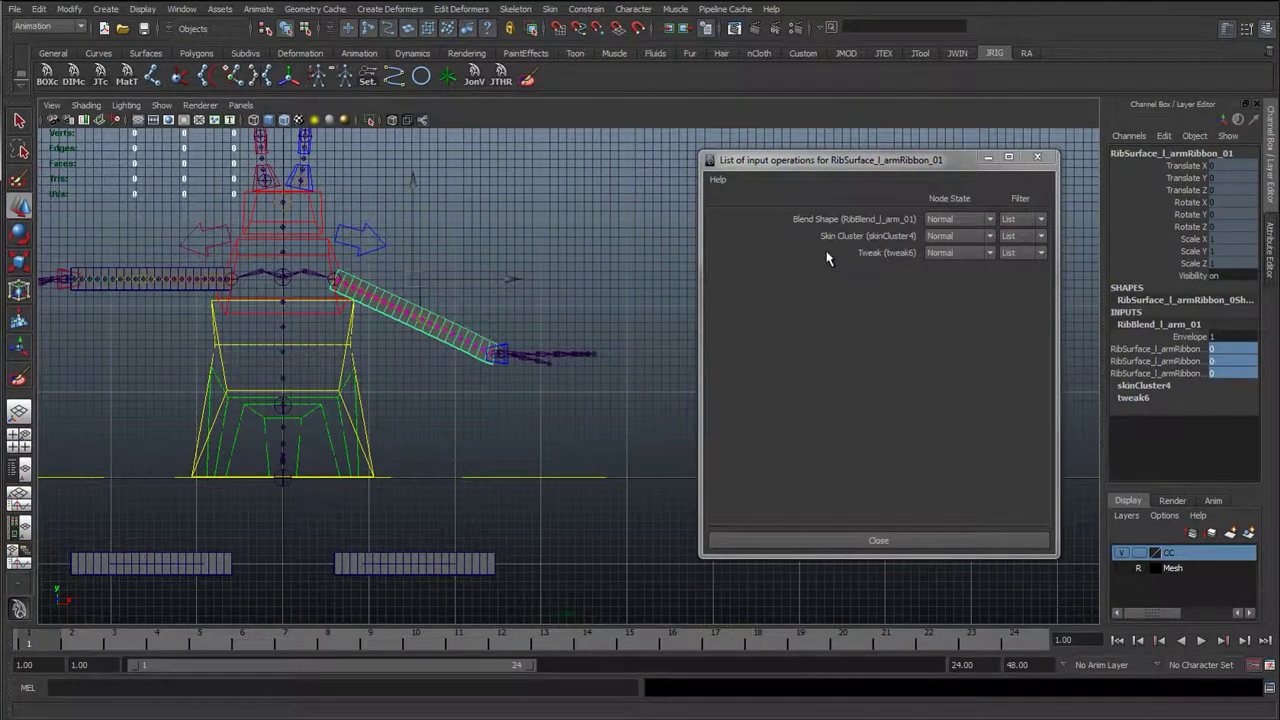
{"action": "middle_click_drag", "start_coordinate": [842, 236], "coordinate": [848, 238]}
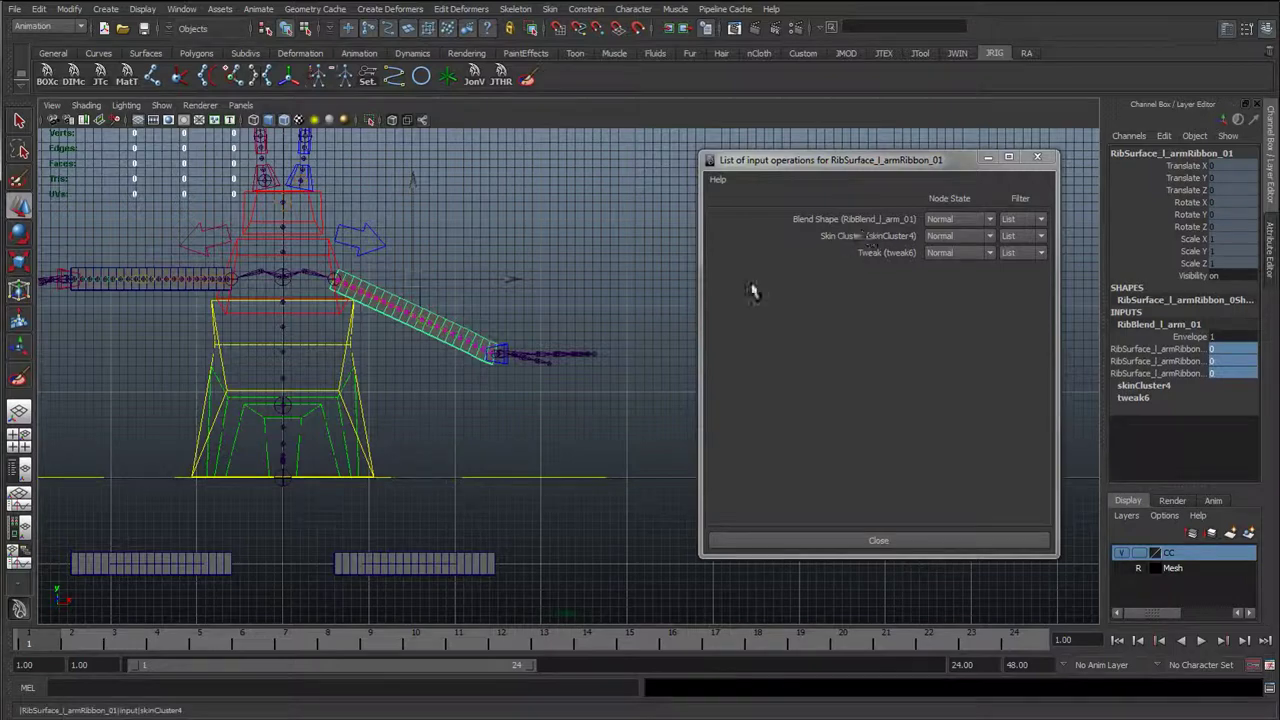
{"action": "middle_click_drag", "start_coordinate": [379, 367], "coordinate": [392, 326], "text": "alt"}
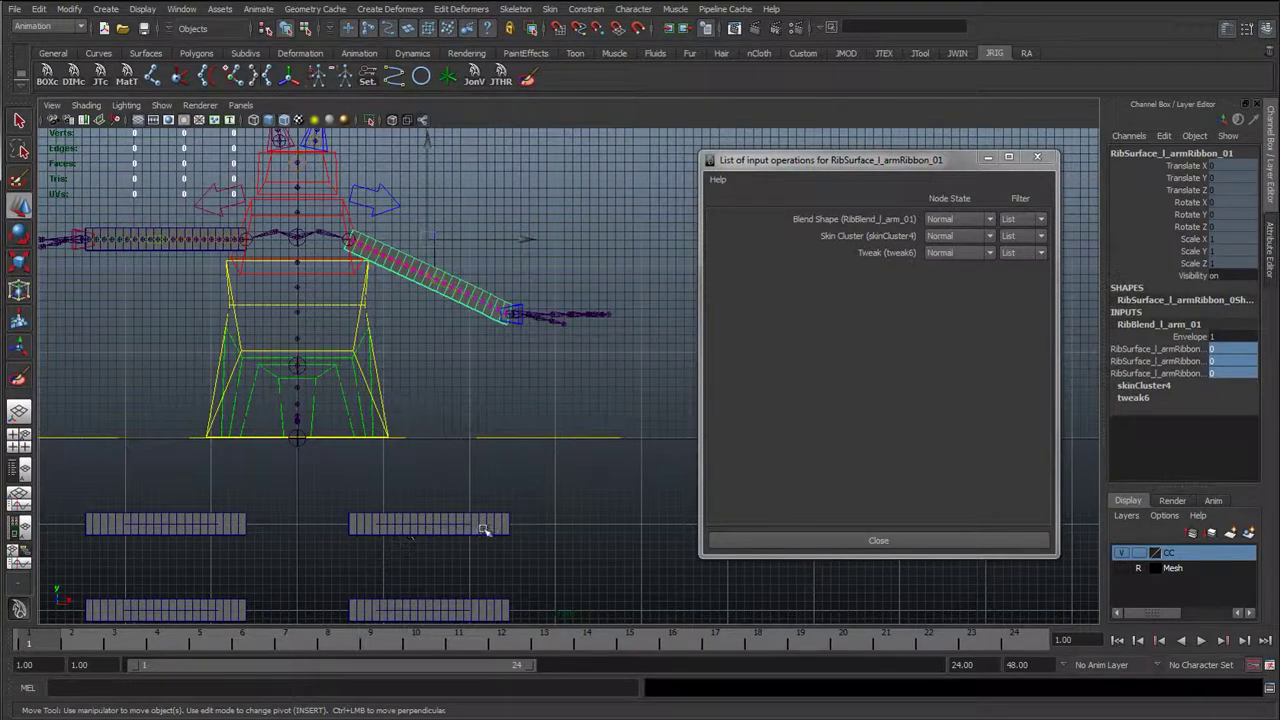
{"action": "middle_click_drag", "start_coordinate": [417, 418], "coordinate": [424, 392], "text": "alt"}
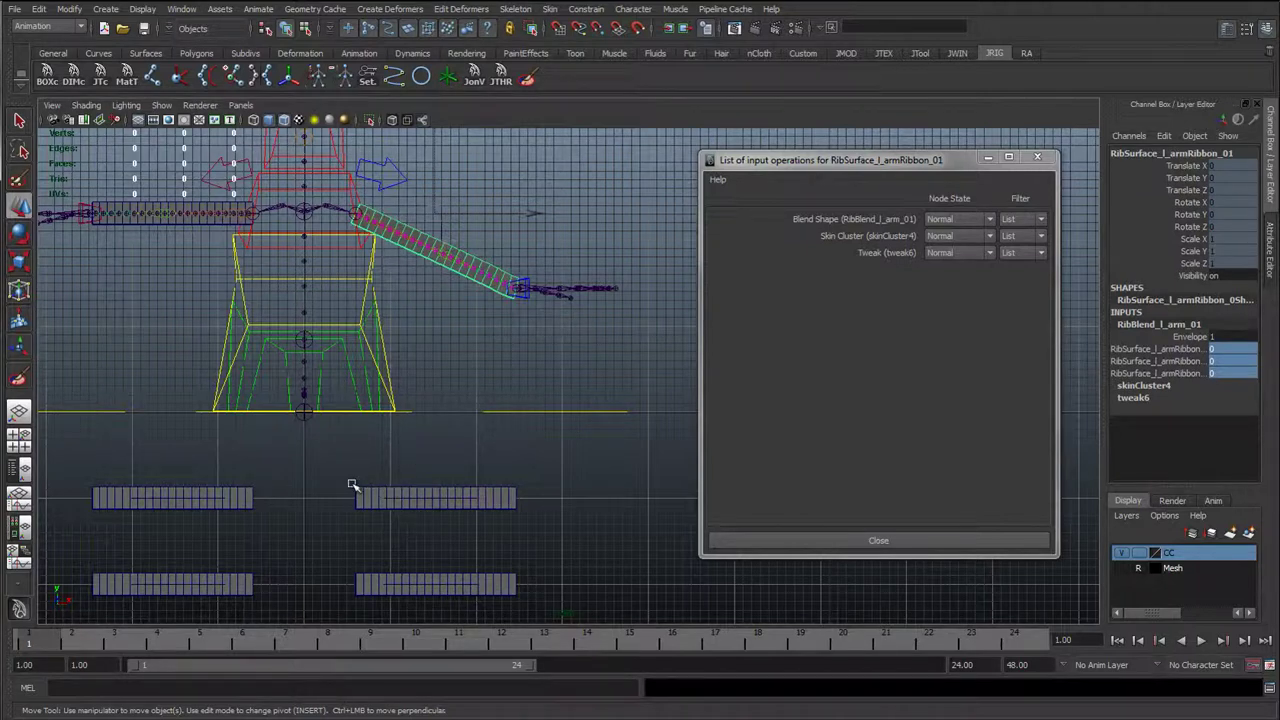
{"action": "middle_click_drag", "start_coordinate": [414, 568], "coordinate": [400, 497], "text": "alt"}
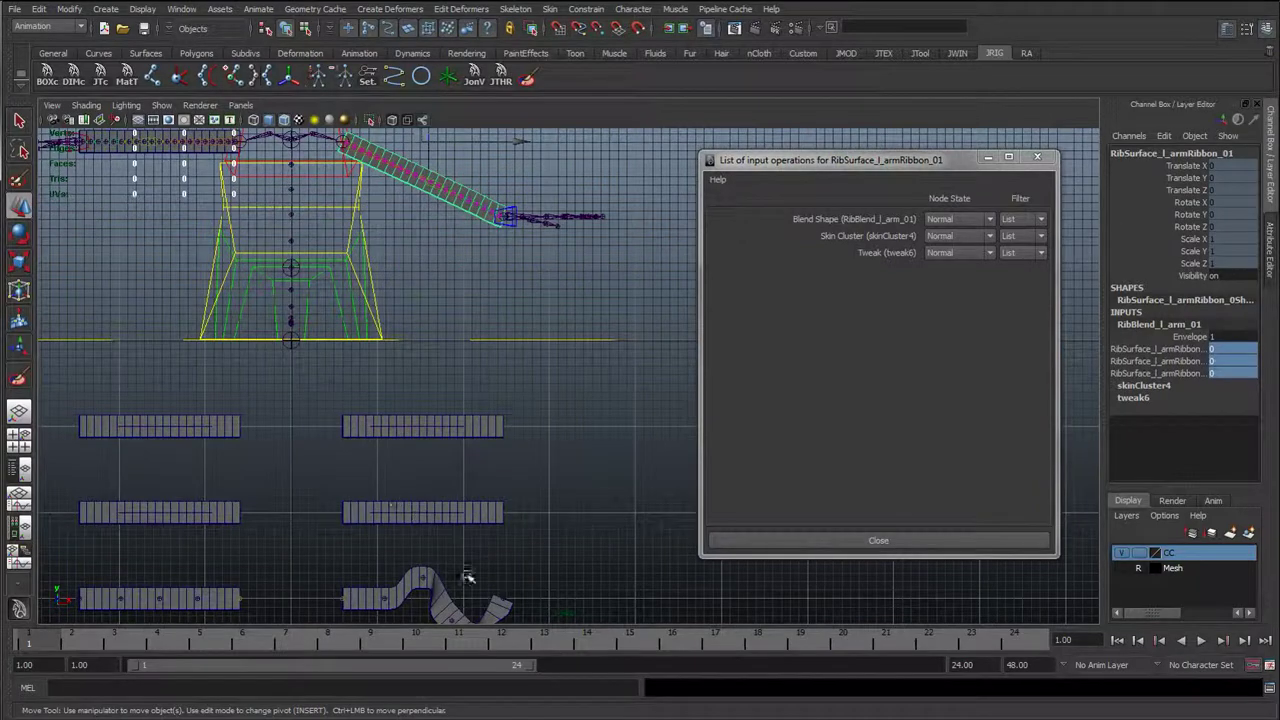
{"action": "middle_click_drag", "start_coordinate": [467, 577], "coordinate": [462, 441], "text": "alt"}
{"action": "middle_click_drag", "start_coordinate": [406, 303], "coordinate": [452, 492], "text": "alt"}
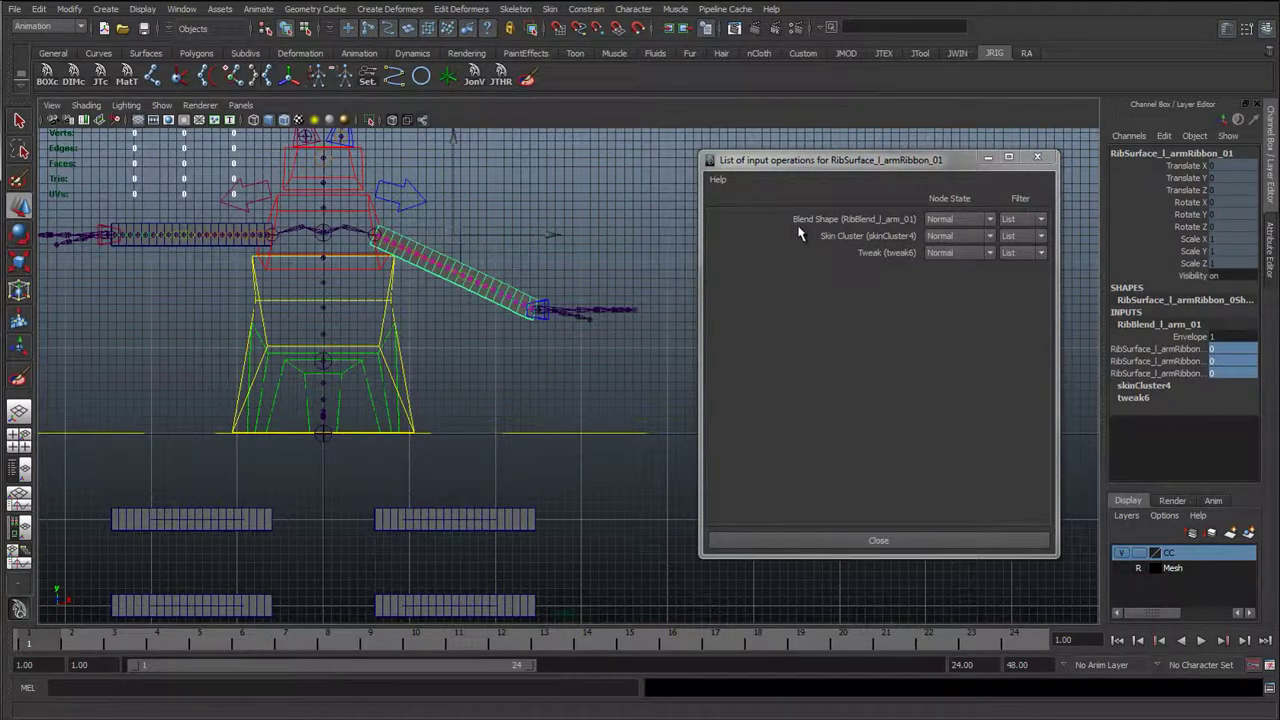
{"action": "middle_click_drag", "start_coordinate": [798, 219], "coordinate": [806, 240]}
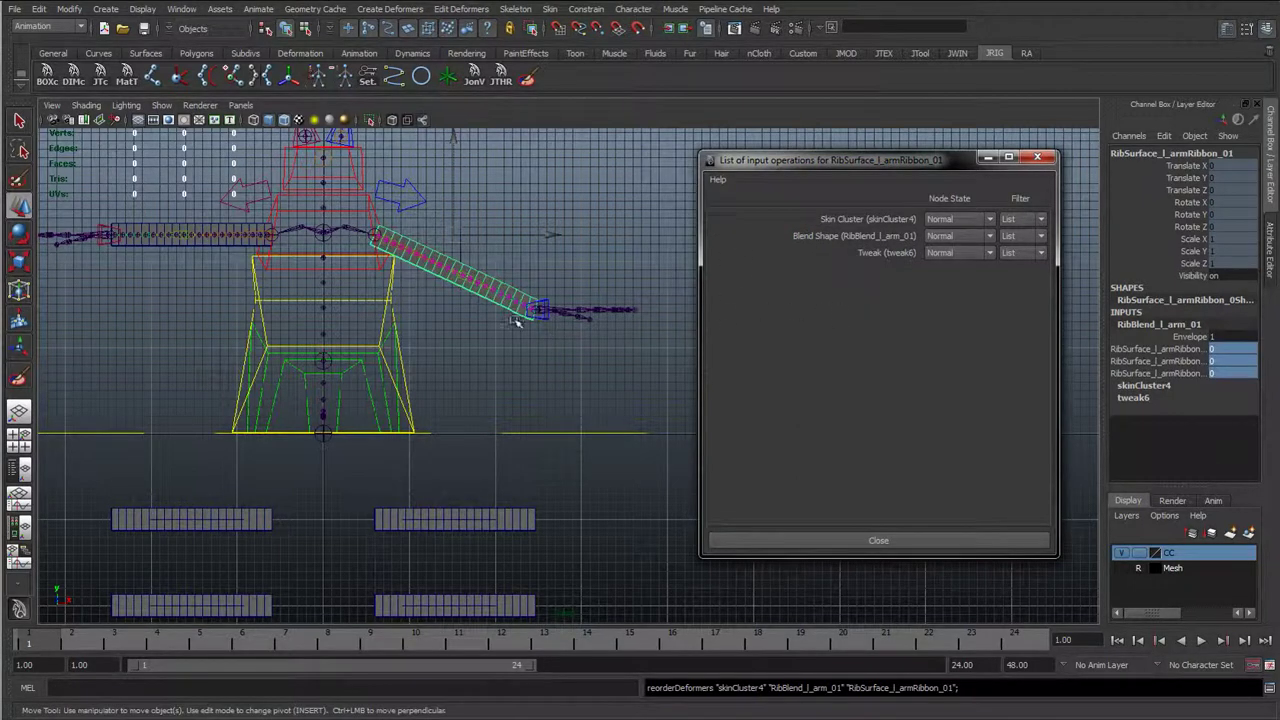
- Reset the left wrist control, cc_l_wrist_01, to 0 in Translate Y
{"action": "left_click", "coordinate": [548, 308]}
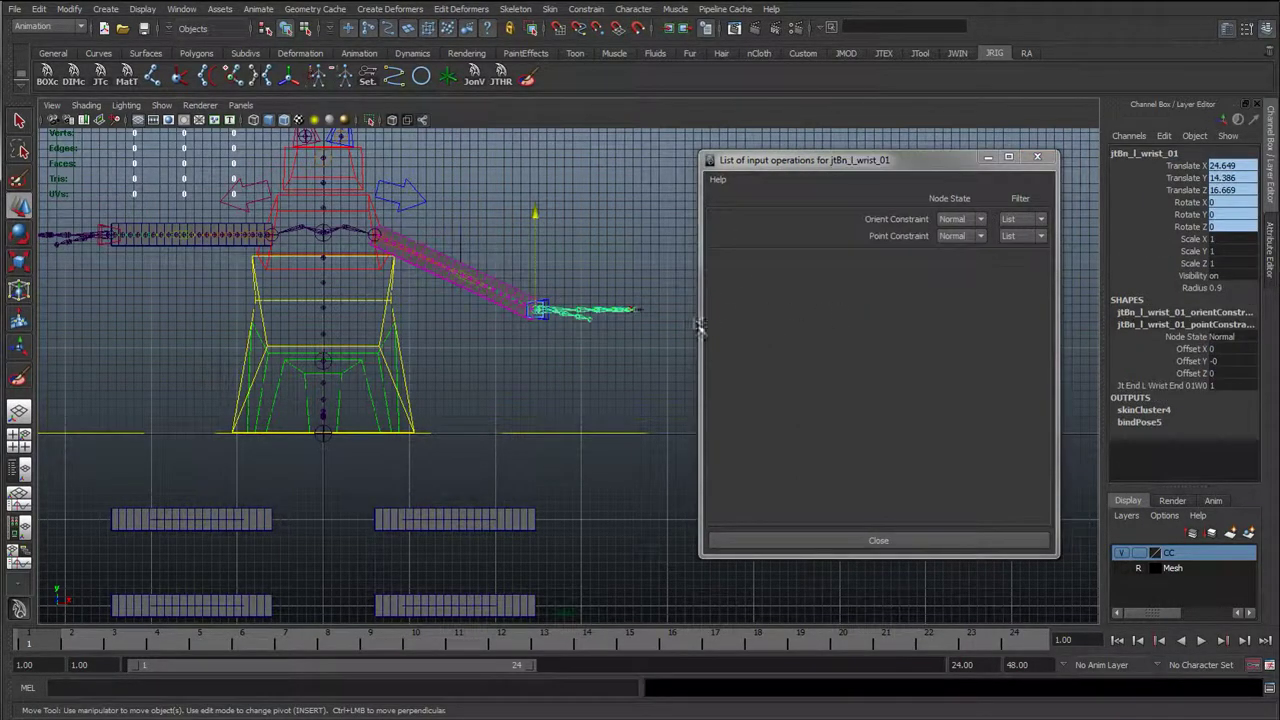
{"action": "left_click", "coordinate": [551, 323]}
{"action": "left_click", "coordinate": [545, 312]}
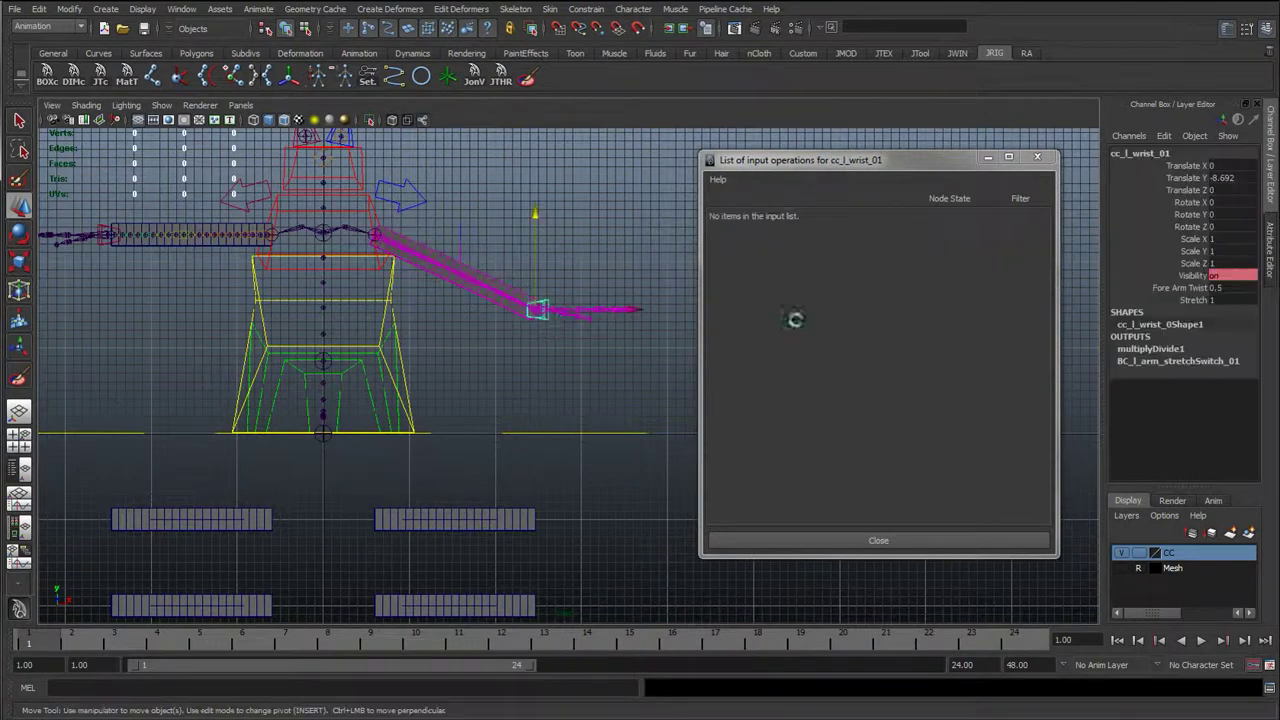
{"action": "double_click", "coordinate": [1237, 178]}
{"action": "type", "text": "0"}
{"action": "key", "text": "Return"}
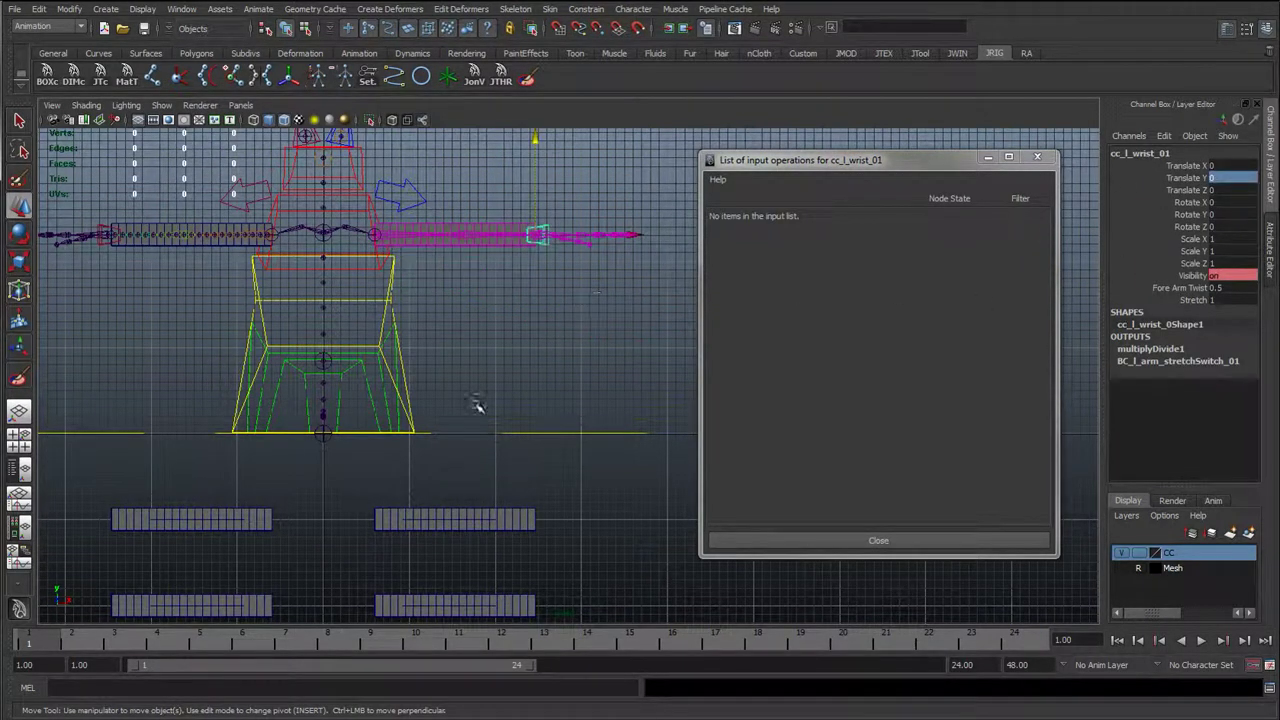
- Set all three RibBlend_l_arm_01 target weights on the left arm ribbon surface to 1 and clear the selection
{"action": "left_click", "coordinate": [478, 405]}
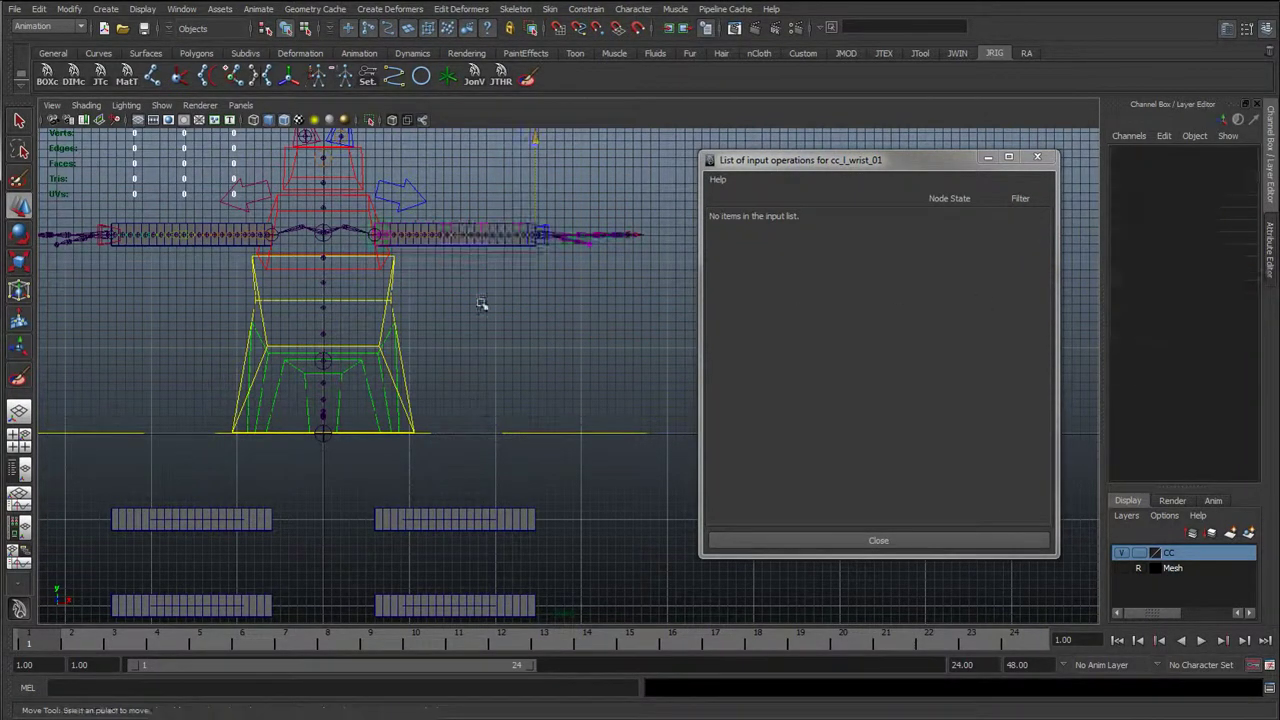
{"action": "left_click", "coordinate": [515, 228]}
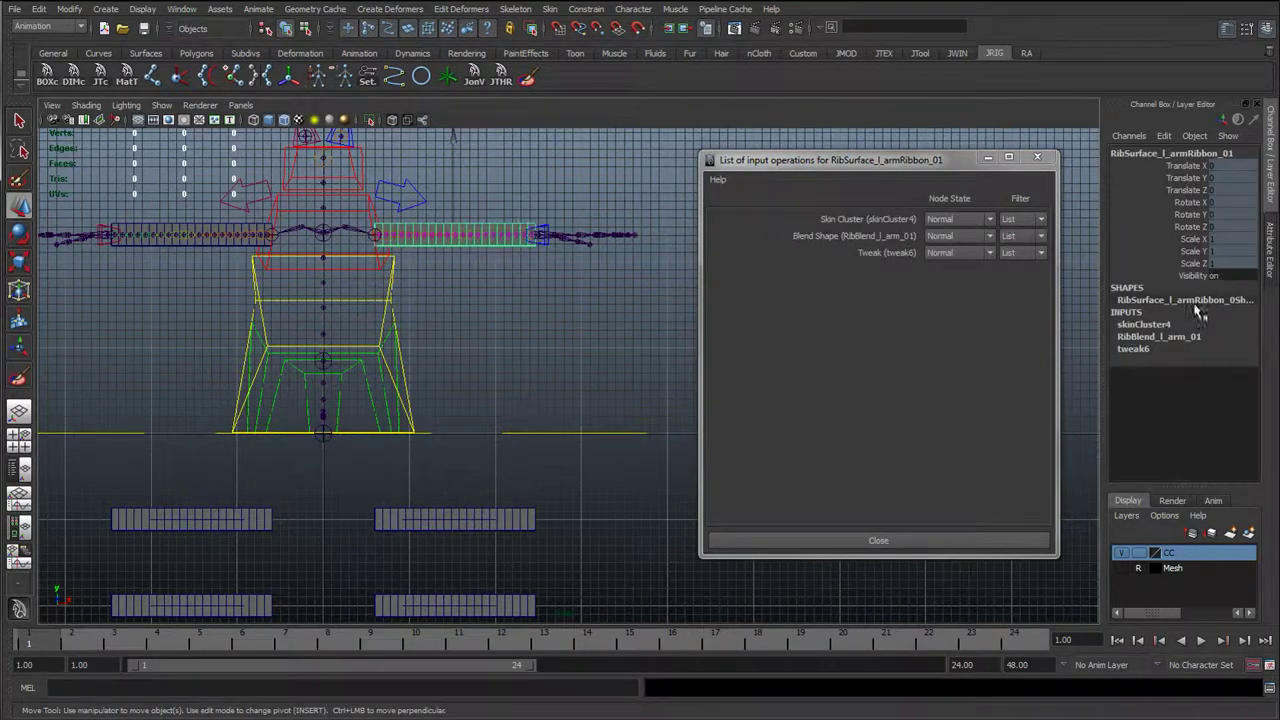
{"action": "left_click", "coordinate": [1154, 335]}
{"action": "left_click_drag", "start_coordinate": [1229, 362], "coordinate": [1227, 385]}
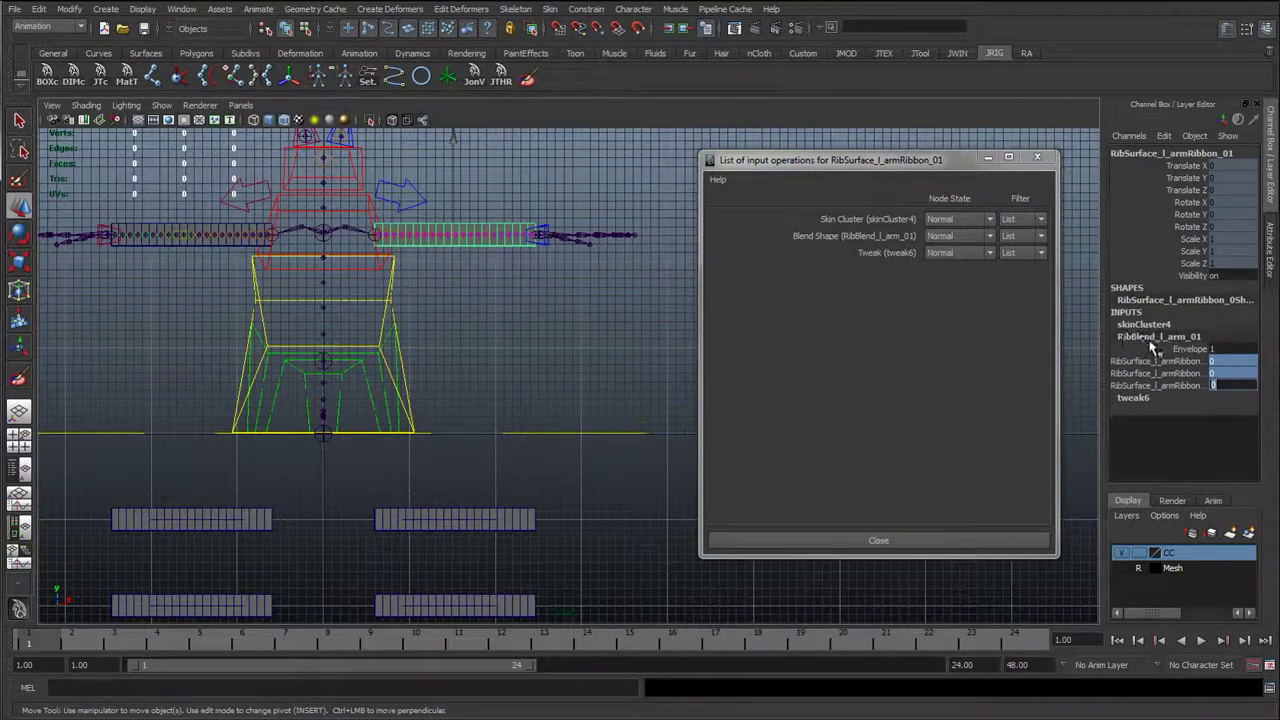
{"action": "key", "text": "Return"}
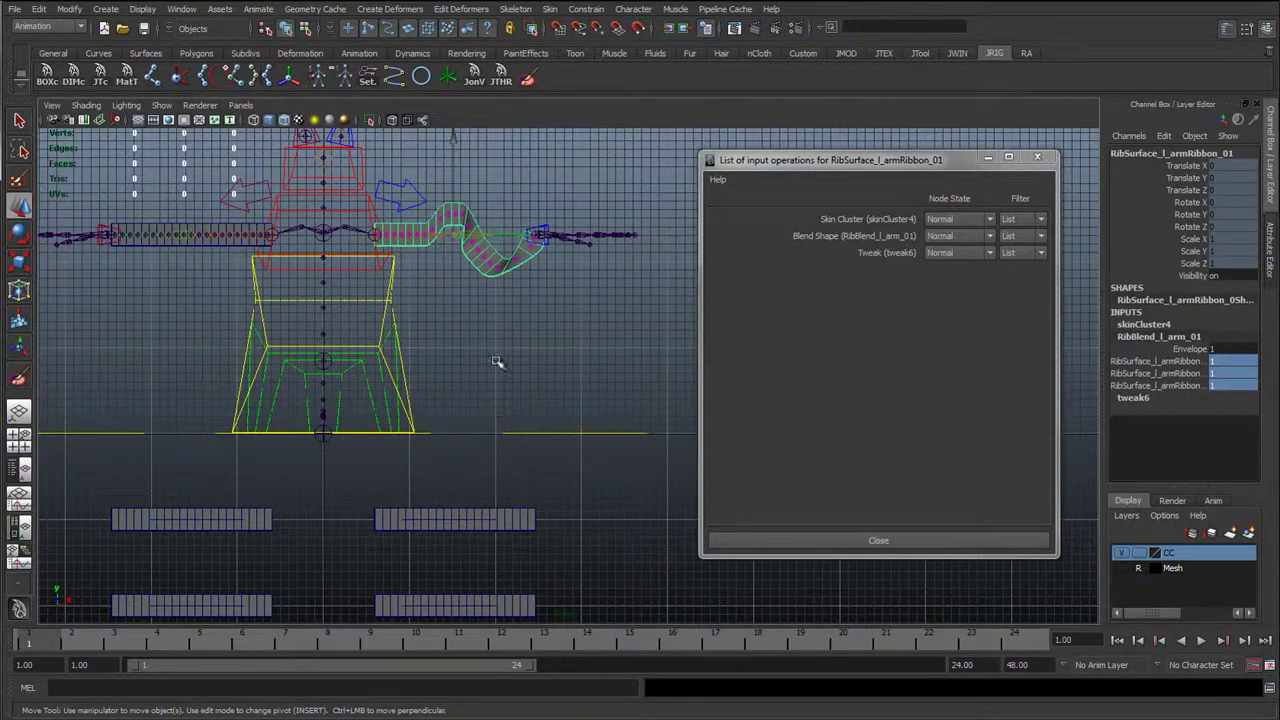
{"action": "left_click", "coordinate": [420, 217]}
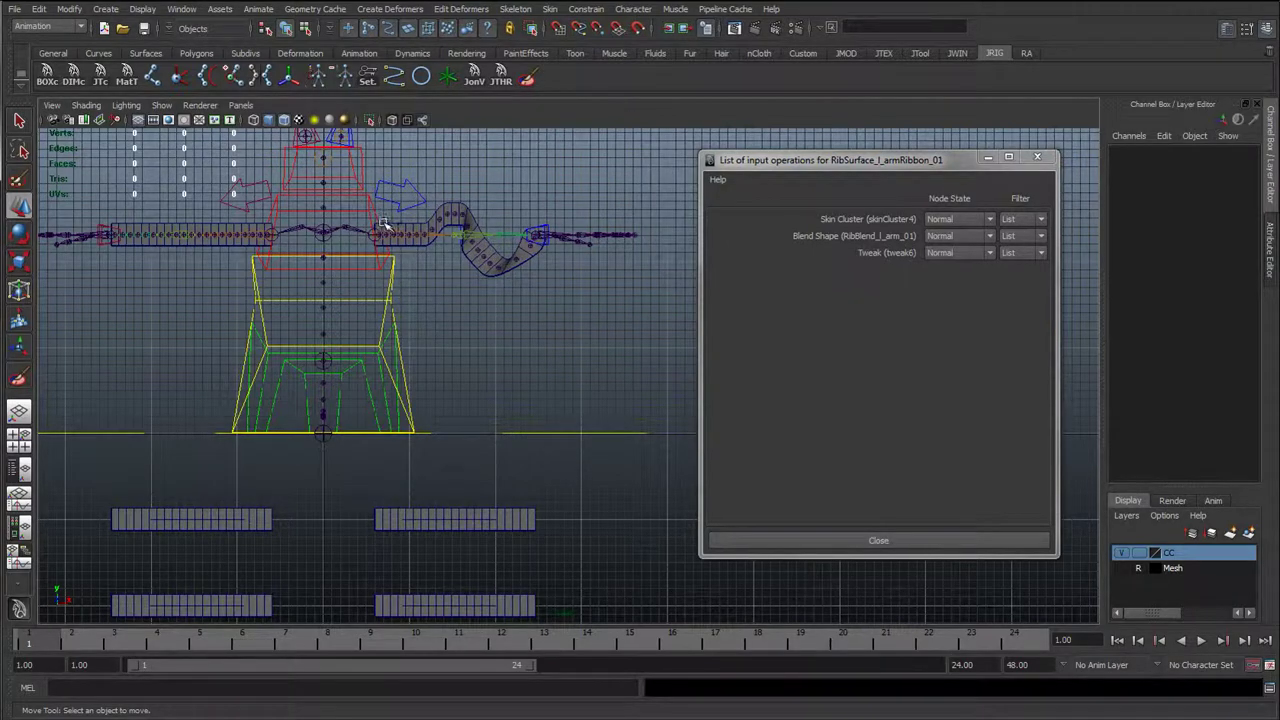
- Test the blended arm ribbon by moving the left wrist control down and inward, and undo the last two moves
{"action": "middle_click_drag", "start_coordinate": [509, 446], "coordinate": [520, 304], "text": "alt"}
{"action": "scroll", "coordinate": [509, 426], "scroll_direction": "down", "scroll_amount": 1}
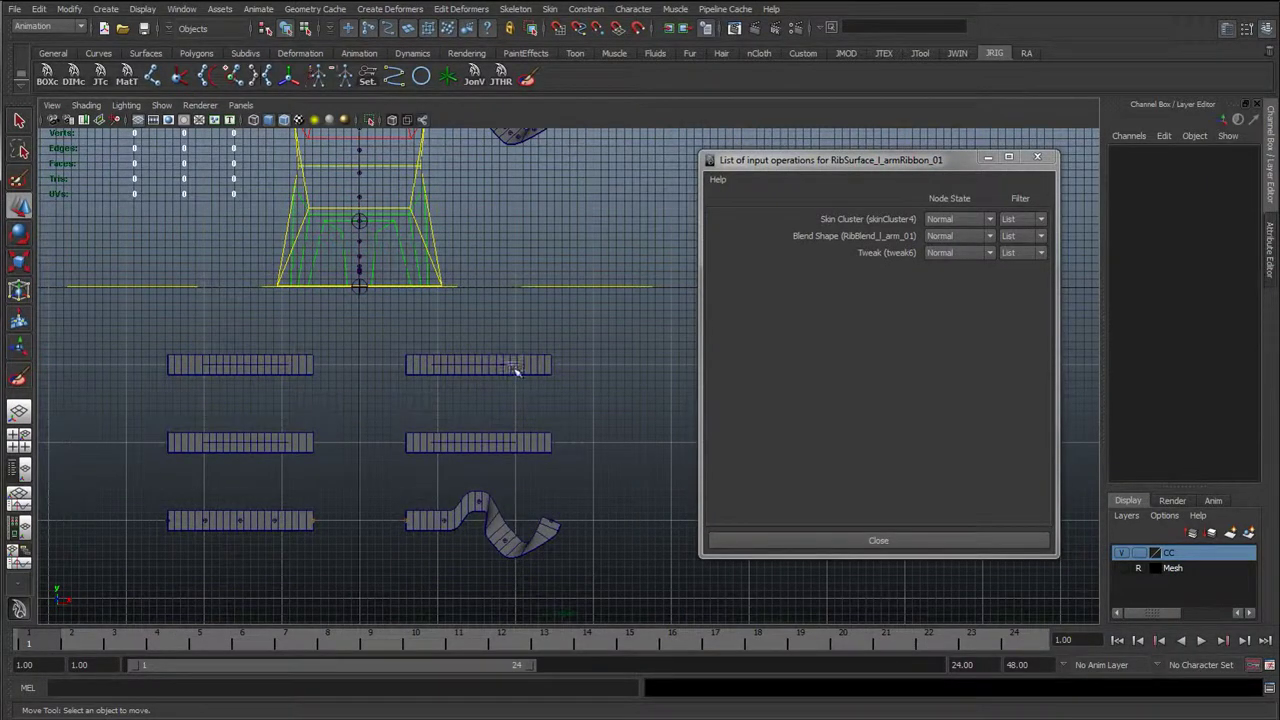
{"action": "middle_click_drag", "start_coordinate": [508, 361], "coordinate": [494, 434], "text": "alt"}
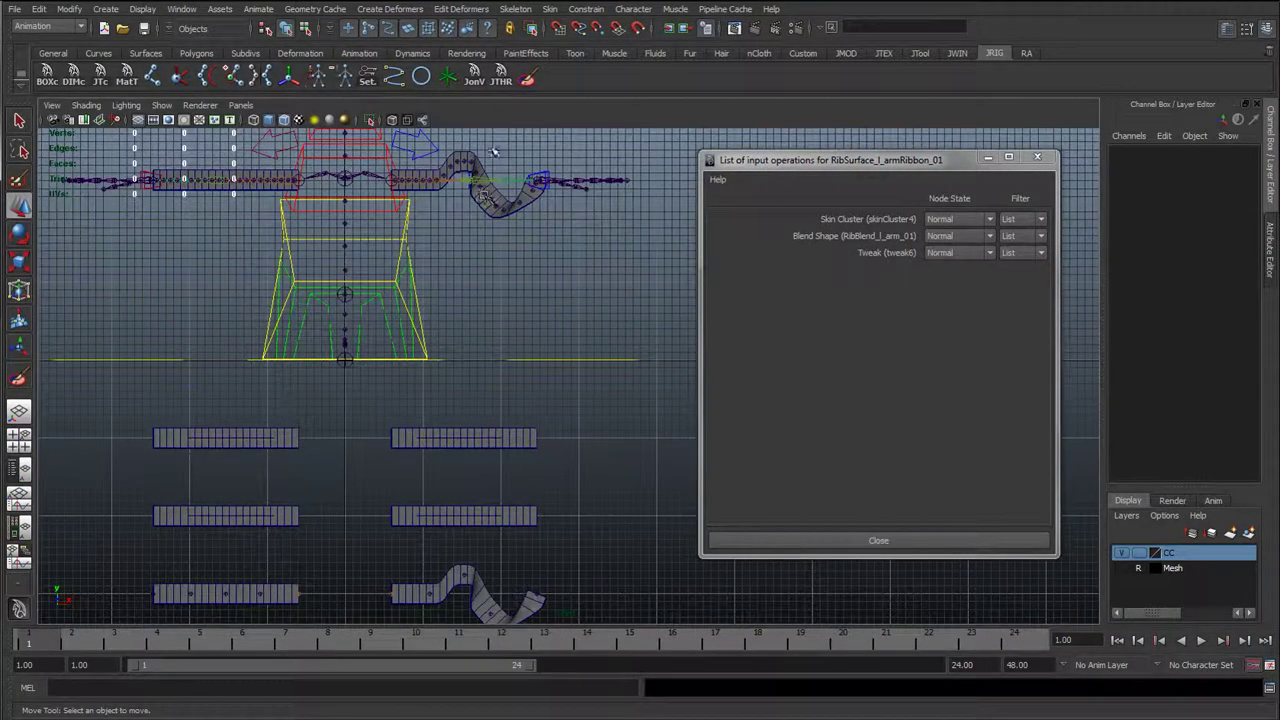
{"action": "left_click", "coordinate": [549, 179]}
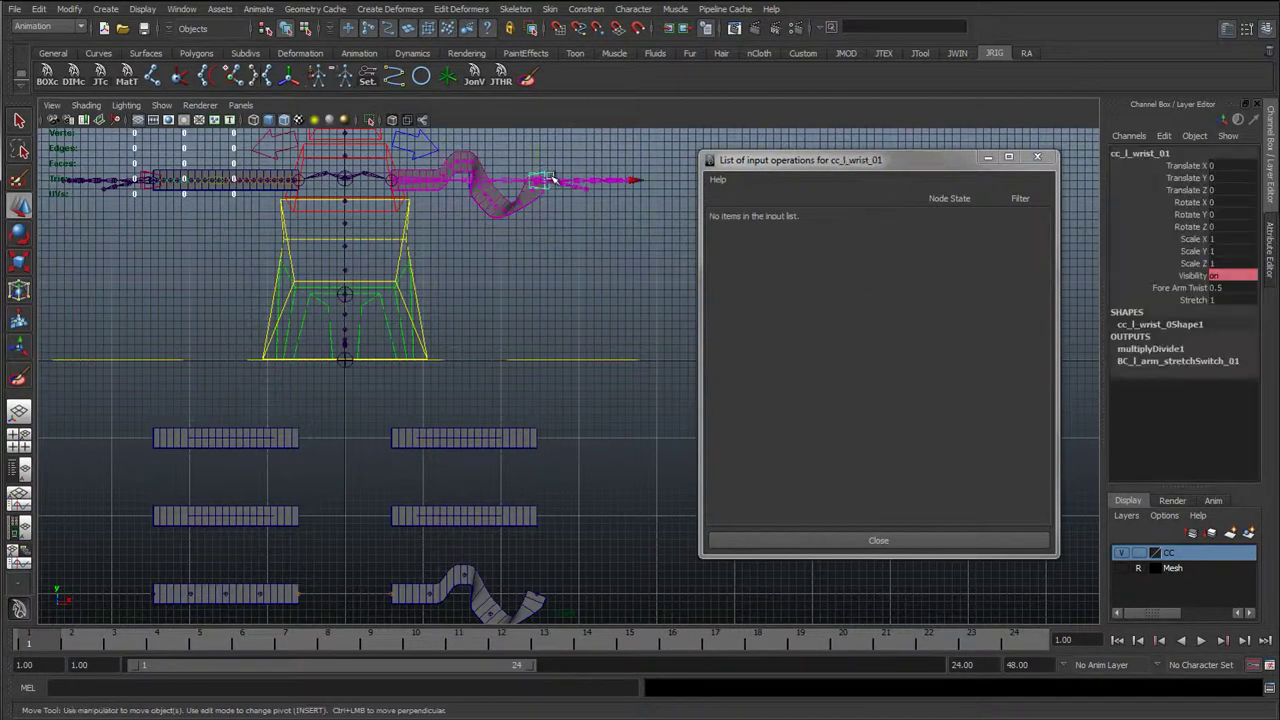
{"action": "left_click_drag", "start_coordinate": [545, 181], "coordinate": [515, 230]}
{"action": "left_click_drag", "start_coordinate": [529, 274], "coordinate": [495, 250]}
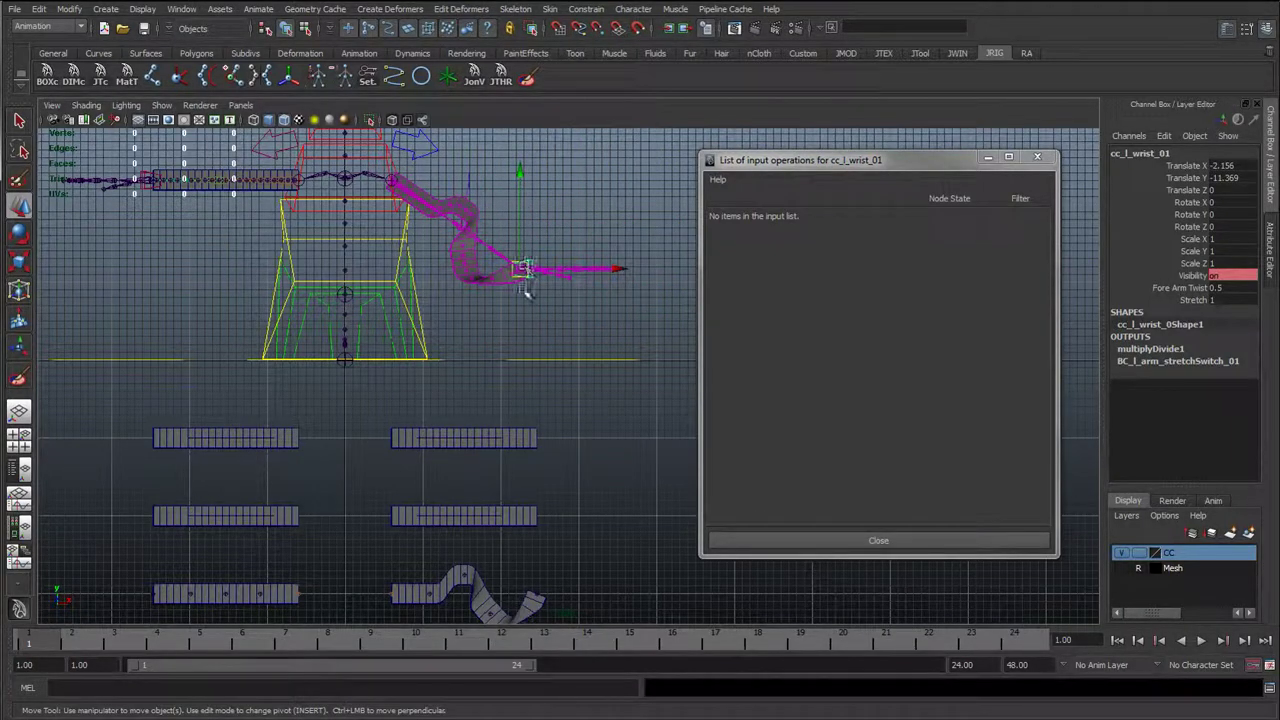
{"action": "left_click_drag", "start_coordinate": [522, 270], "coordinate": [586, 269]}
{"action": "key", "text": "ctrl+z"}
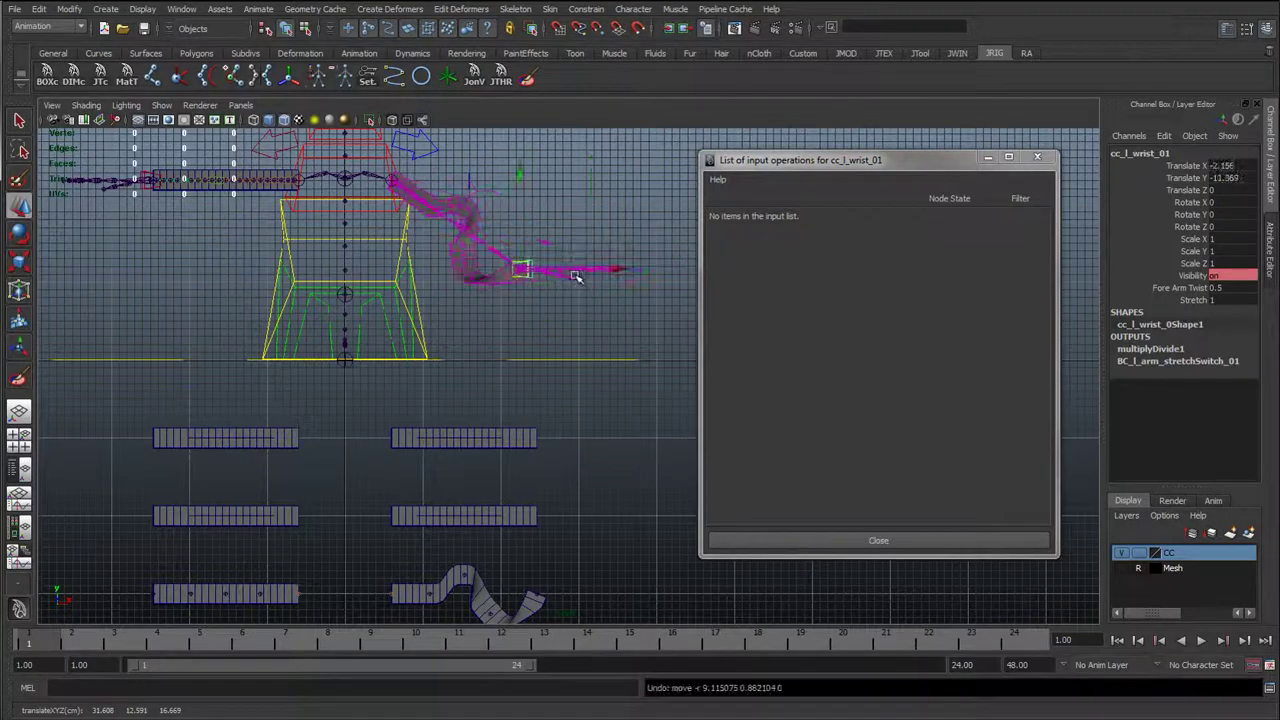
{"action": "key", "text": "ctrl+z"}
- Move the third driver joint of the left arm's joint-blend ribbon vertically into line with the neighbouring joint
{"action": "left_click", "coordinate": [503, 551]}
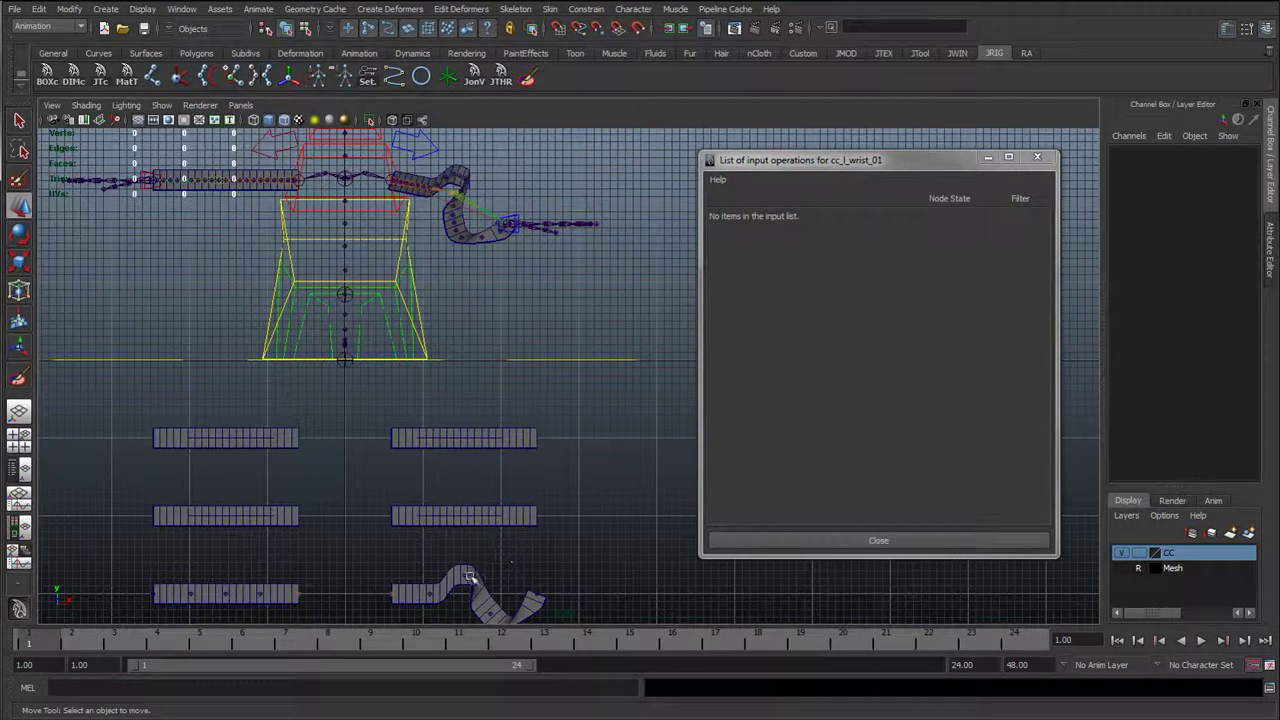
{"action": "left_click", "coordinate": [467, 571]}
{"action": "middle_click_drag", "start_coordinate": [530, 466], "coordinate": [552, 246], "text": "alt"}
{"action": "scroll", "coordinate": [534, 374], "scroll_direction": "up", "scroll_amount": 7}
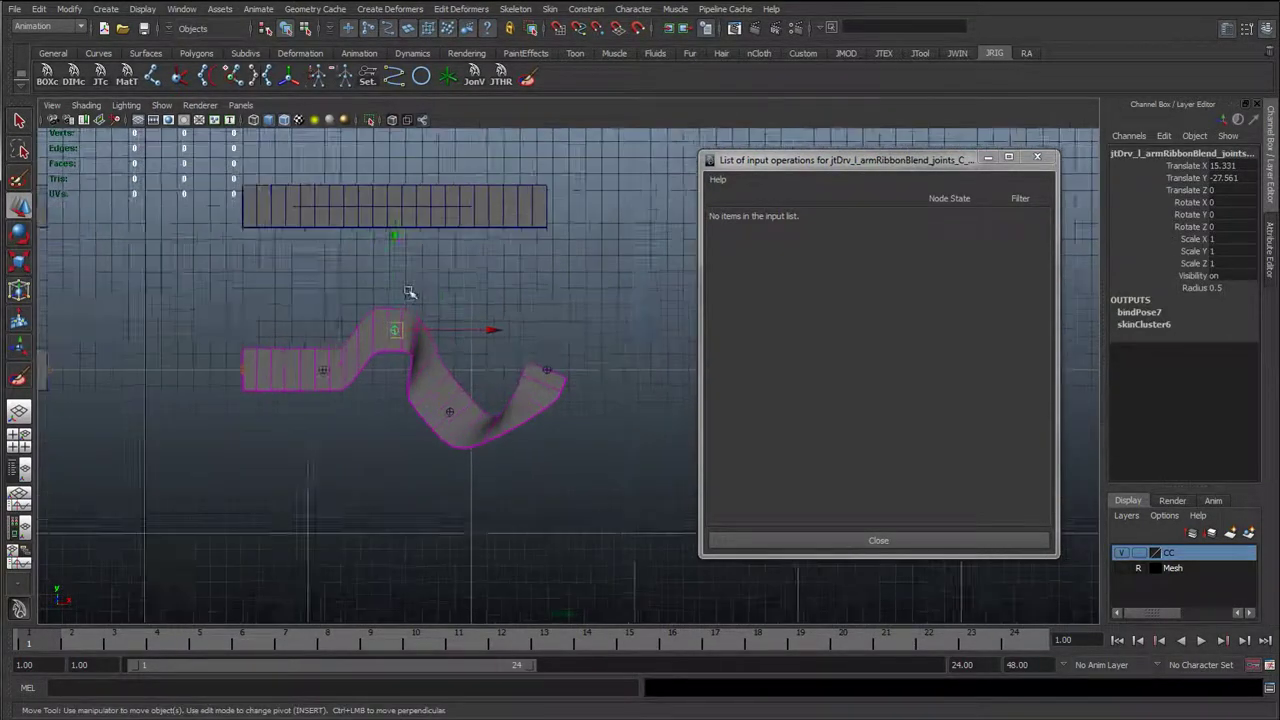
{"action": "key", "text": "ctrl+z"}
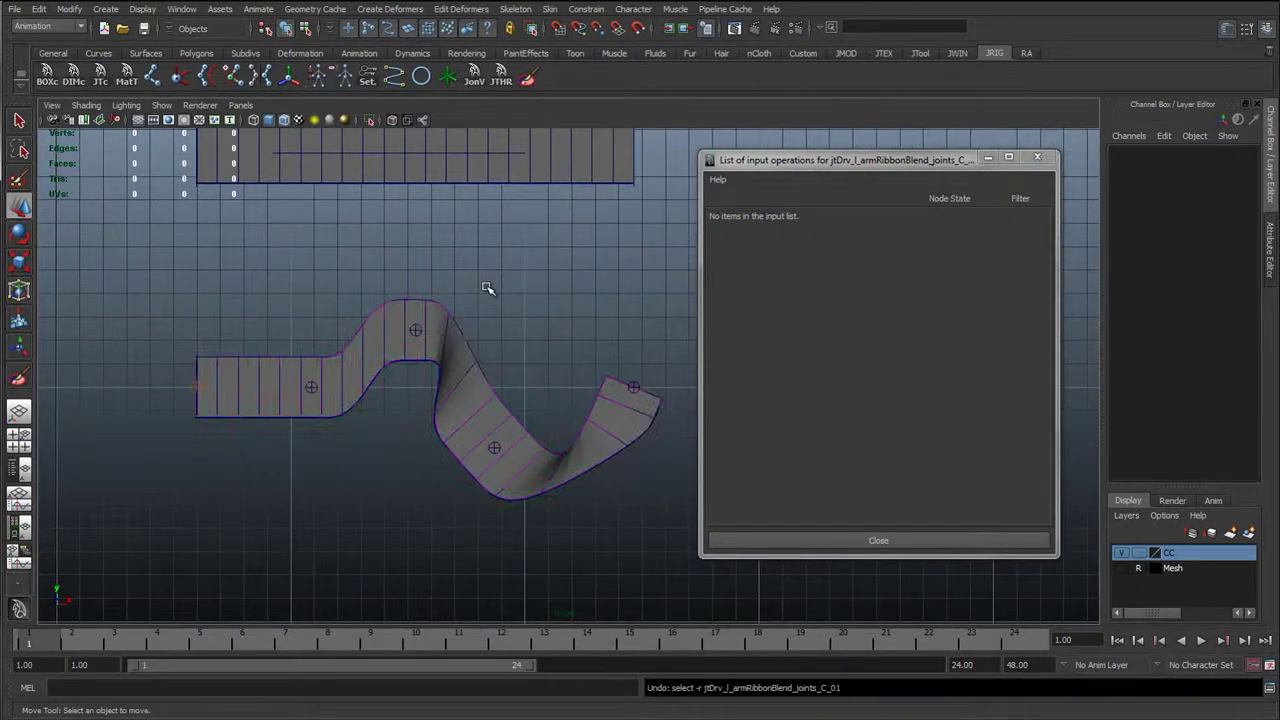
{"action": "left_click", "coordinate": [414, 329]}
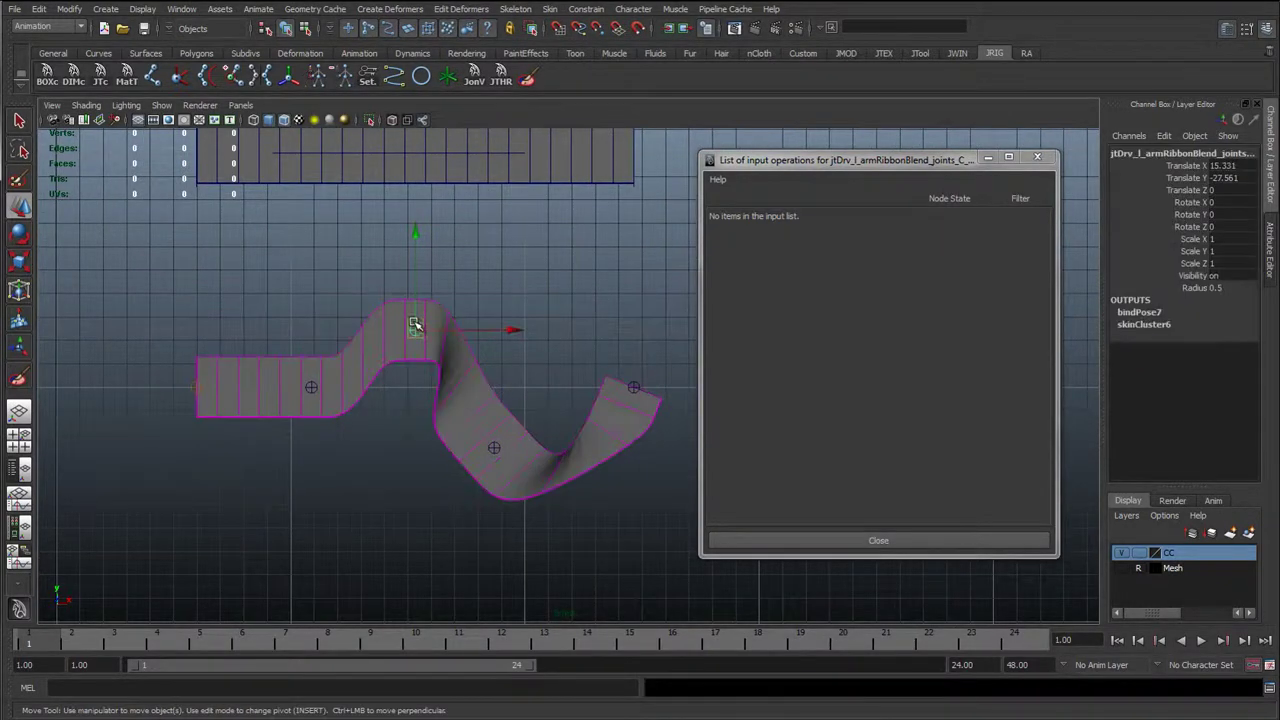
{"action": "left_click", "coordinate": [418, 244]}
{"action": "key", "text": "v"}
{"action": "middle_click", "coordinate": [309, 389]}
- Align the fourth left ribbon driver joint at Translate Y -30 and set its Rotate Z to 0
{"action": "left_click", "coordinate": [494, 446]}
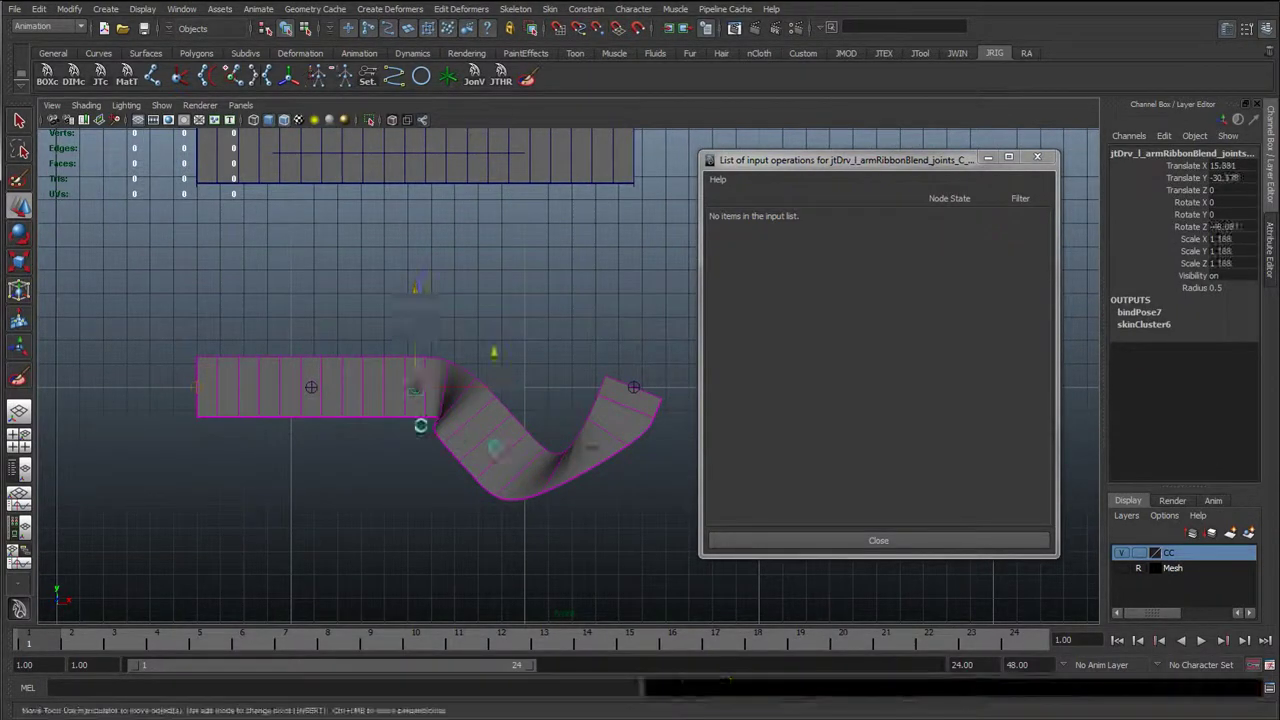
{"action": "left_click", "coordinate": [494, 390]}
{"action": "key", "text": "e"}
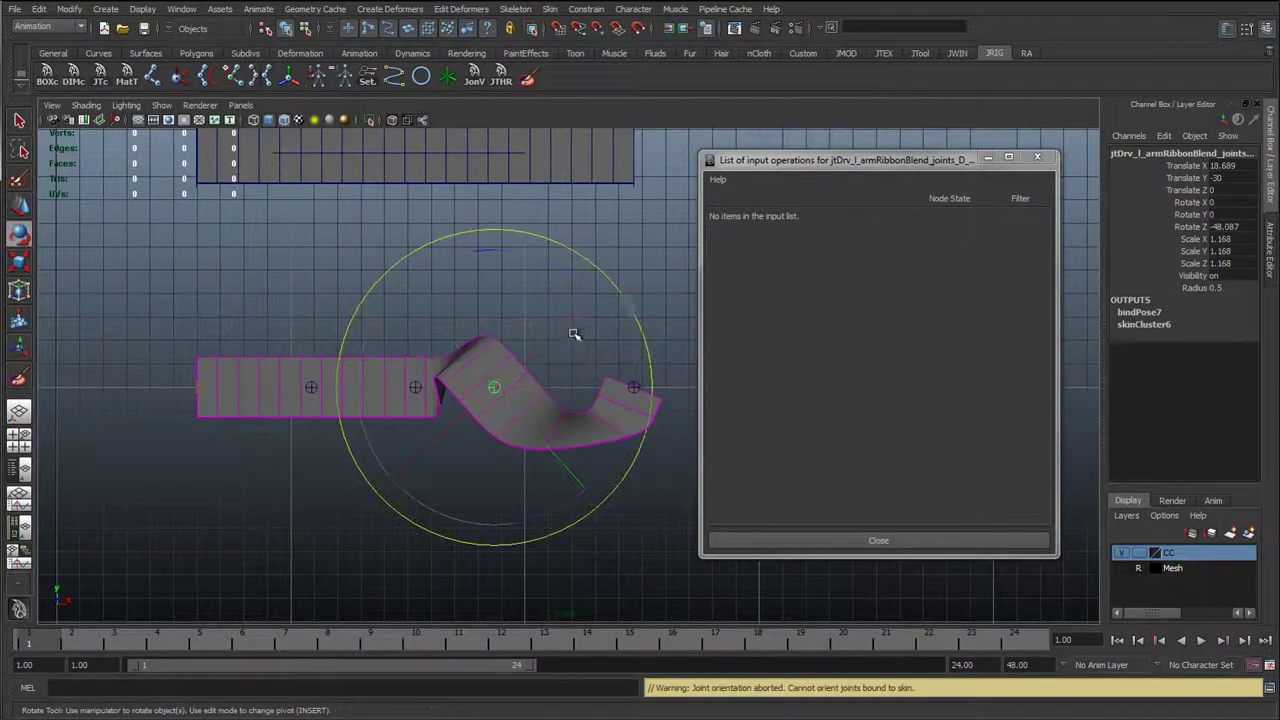
{"action": "left_click", "coordinate": [612, 296]}
{"action": "key", "text": "ctrl+z"}
{"action": "left_click", "coordinate": [1232, 228]}
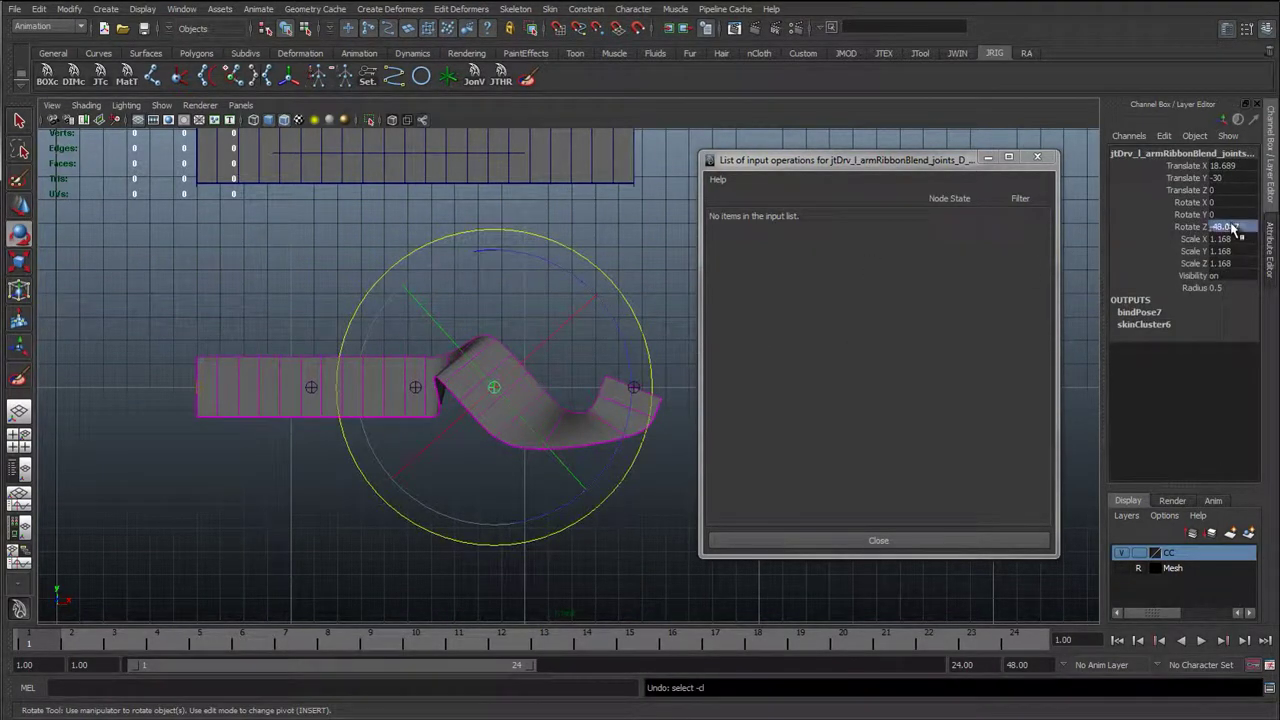
{"action": "type", "text": "0"}
{"action": "key", "text": "Return"}
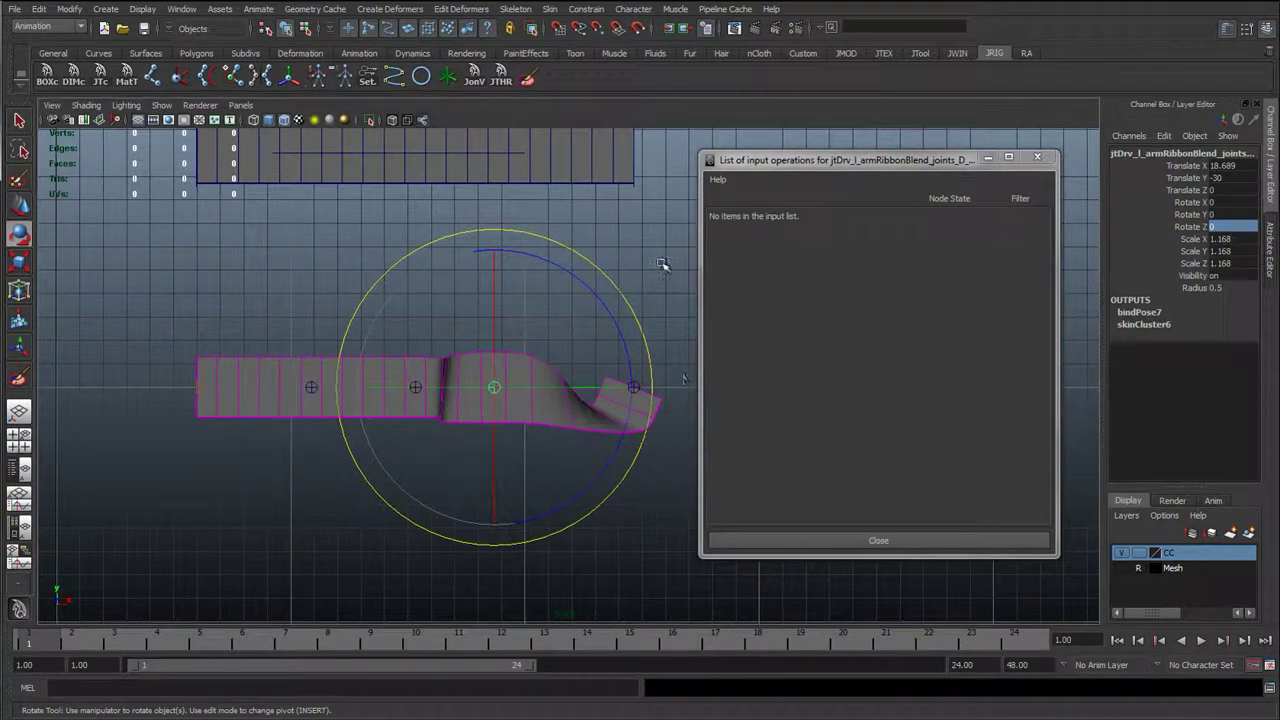
{"action": "left_click", "coordinate": [662, 265]}
{"action": "left_click", "coordinate": [491, 389]}
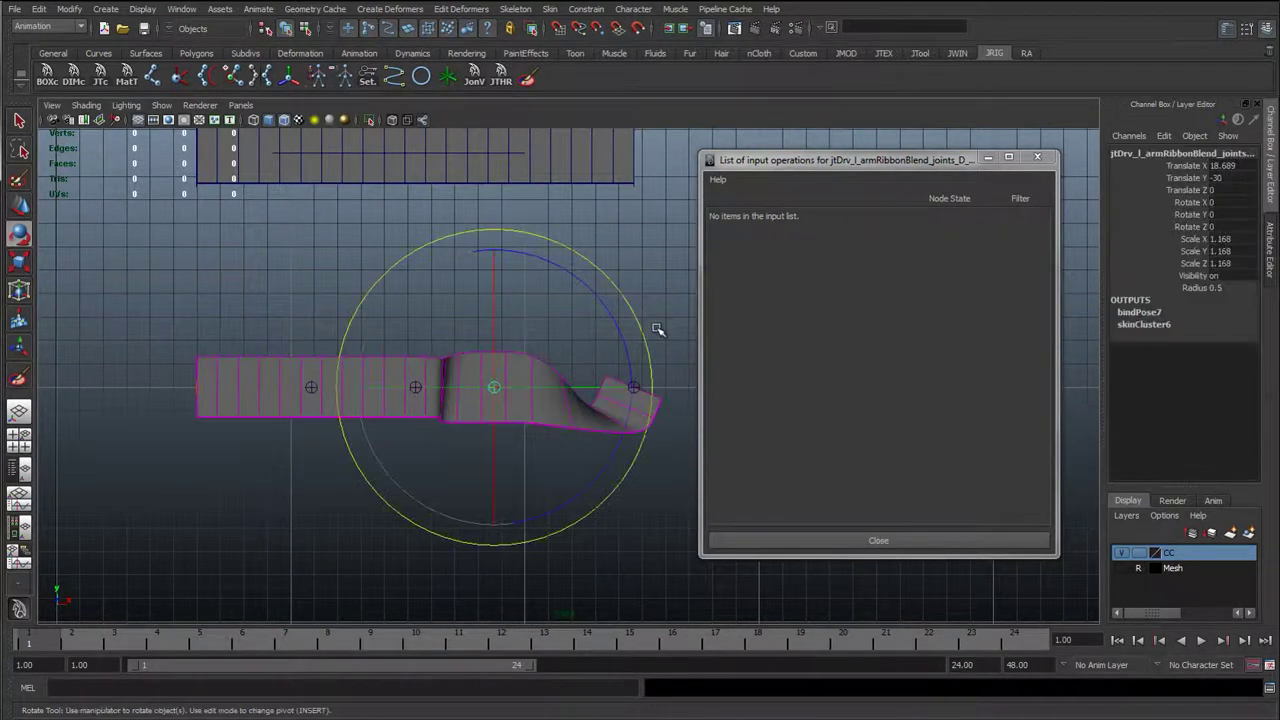
- Close the list of input operations and move the fourth left ribbon driver joint to Translate X 20
{"action": "left_click", "coordinate": [1037, 157]}
{"action": "left_click", "coordinate": [786, 349]}
{"action": "scroll", "coordinate": [571, 387], "scroll_direction": "down", "scroll_amount": 3}
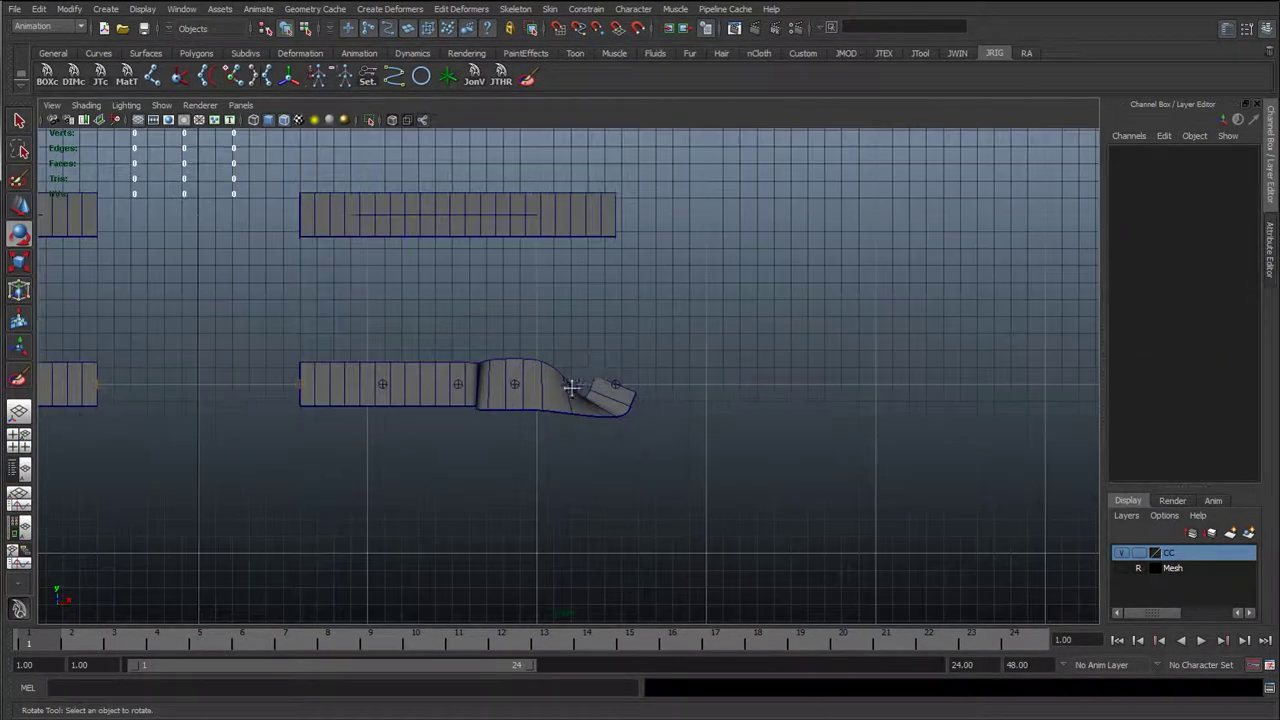
{"action": "middle_click_drag", "start_coordinate": [571, 387], "coordinate": [651, 371], "text": "alt"}
{"action": "left_click", "coordinate": [662, 375]}
{"action": "key", "text": "w"}
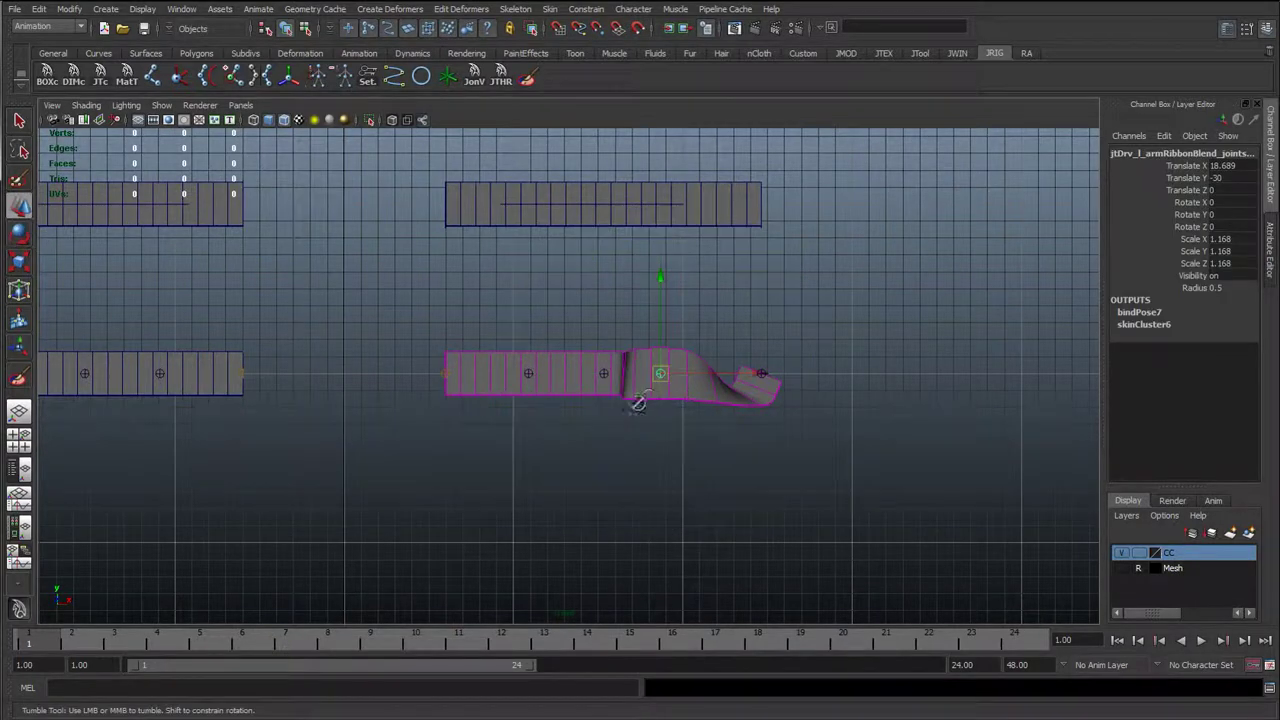
{"action": "scroll", "coordinate": [650, 396], "scroll_direction": "up", "scroll_amount": 2}
{"action": "left_click_drag", "start_coordinate": [701, 374], "coordinate": [758, 331]}
- Set Scale X, Y and Z of the fourth left ribbon driver joint to 1
{"action": "key", "text": "space"}
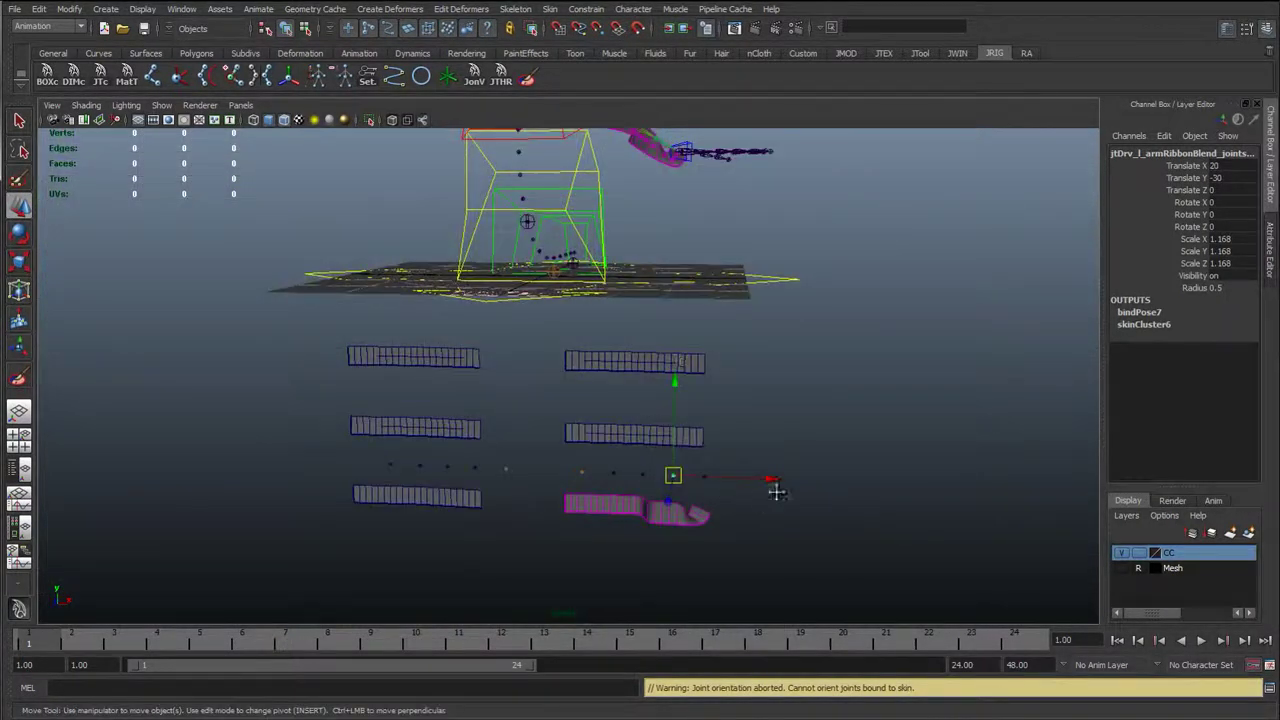
{"action": "middle_click_drag", "start_coordinate": [731, 545], "coordinate": [634, 397], "text": "alt"}
{"action": "scroll", "coordinate": [634, 397], "scroll_direction": "up", "scroll_amount": 4}
{"action": "left_click_drag", "start_coordinate": [1222, 265], "coordinate": [1215, 240]}
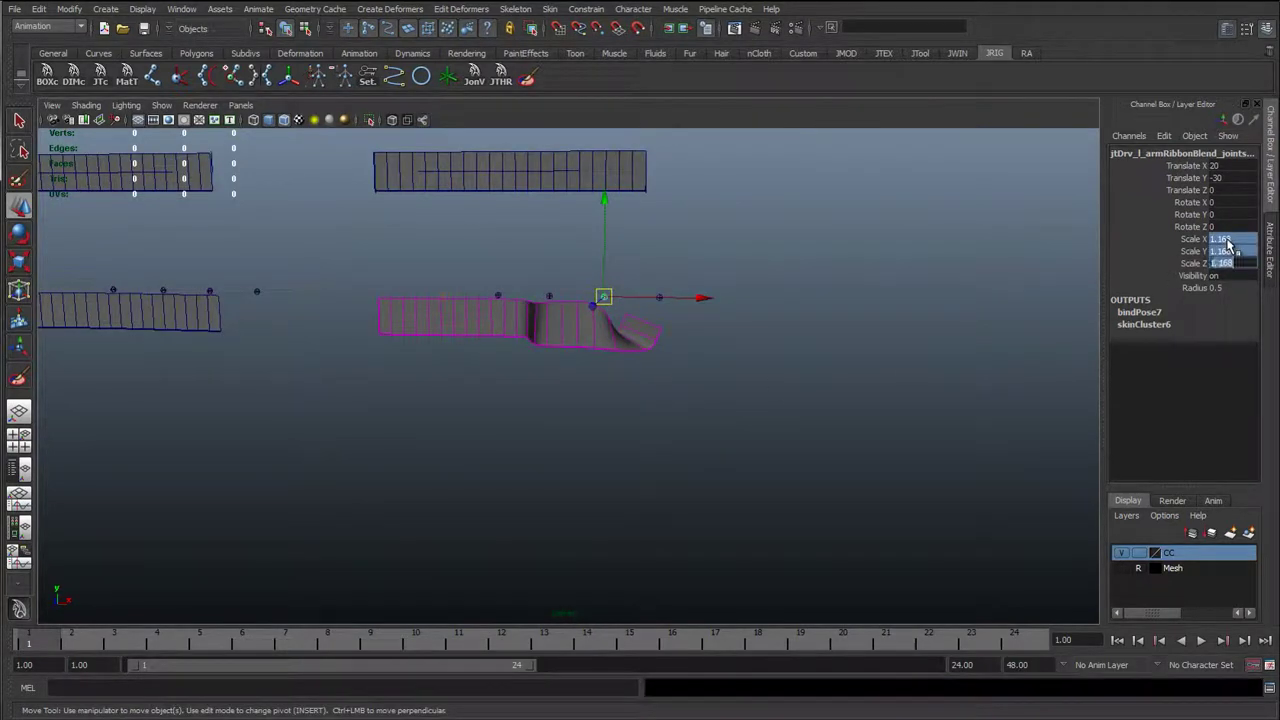
{"action": "type", "text": "1"}
{"action": "key", "text": "Return"}
- Examine the right and left joint-blend ribbon surfaces and their skin cluster inputs from an angled view
{"action": "left_click_drag", "start_coordinate": [706, 334], "coordinate": [589, 417], "text": "alt"}
{"action": "right_click_drag", "start_coordinate": [589, 417], "coordinate": [563, 420], "text": "alt"}
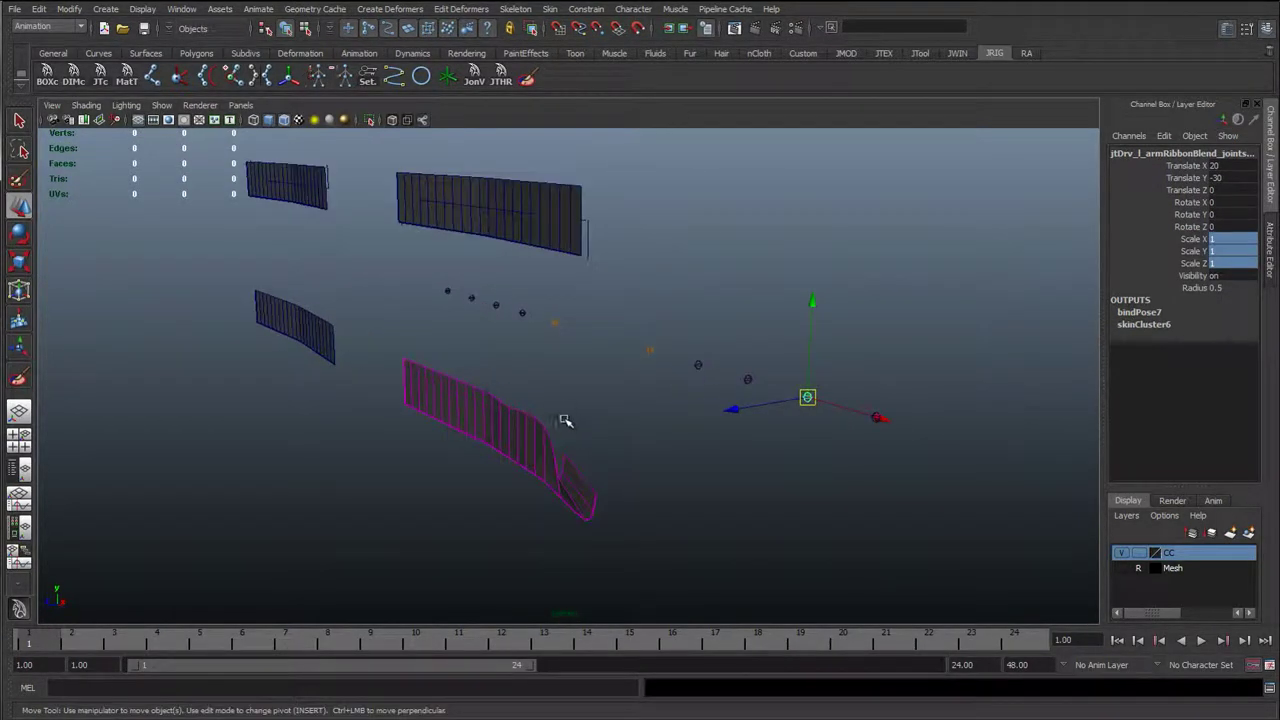
{"action": "left_click", "coordinate": [560, 406]}
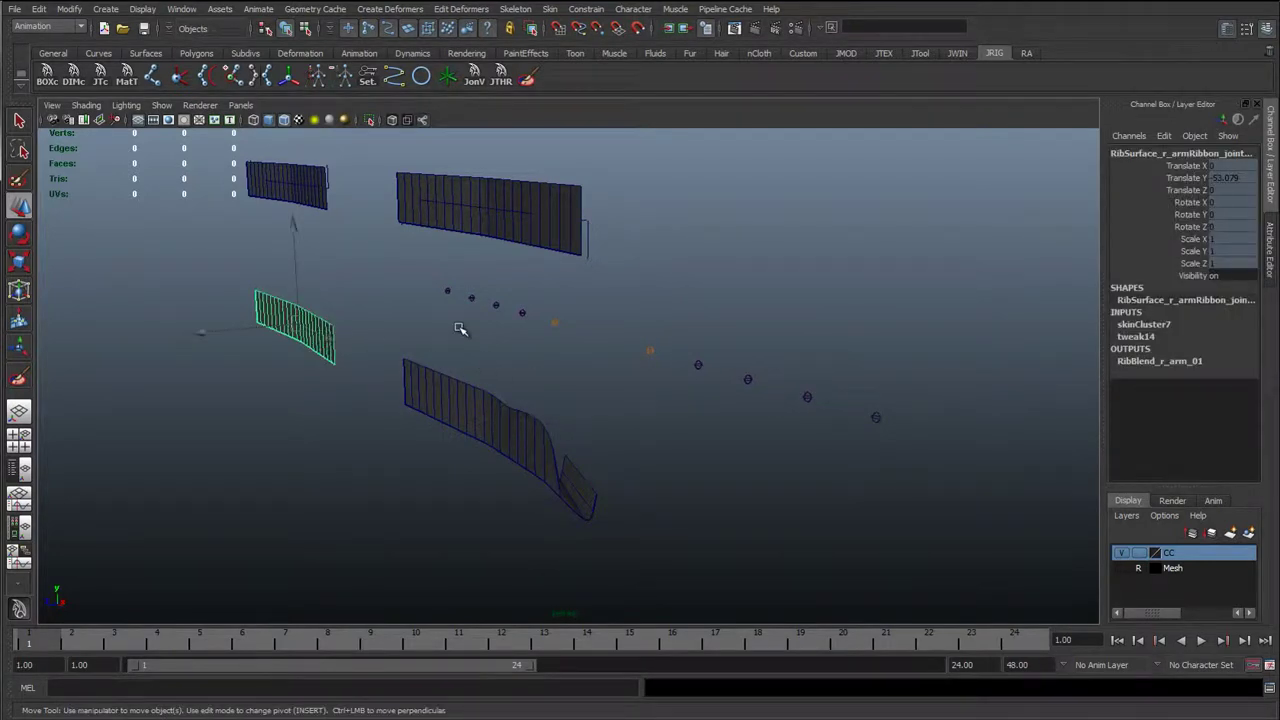
{"action": "key", "text": "q"}
{"action": "left_click", "coordinate": [505, 452]}
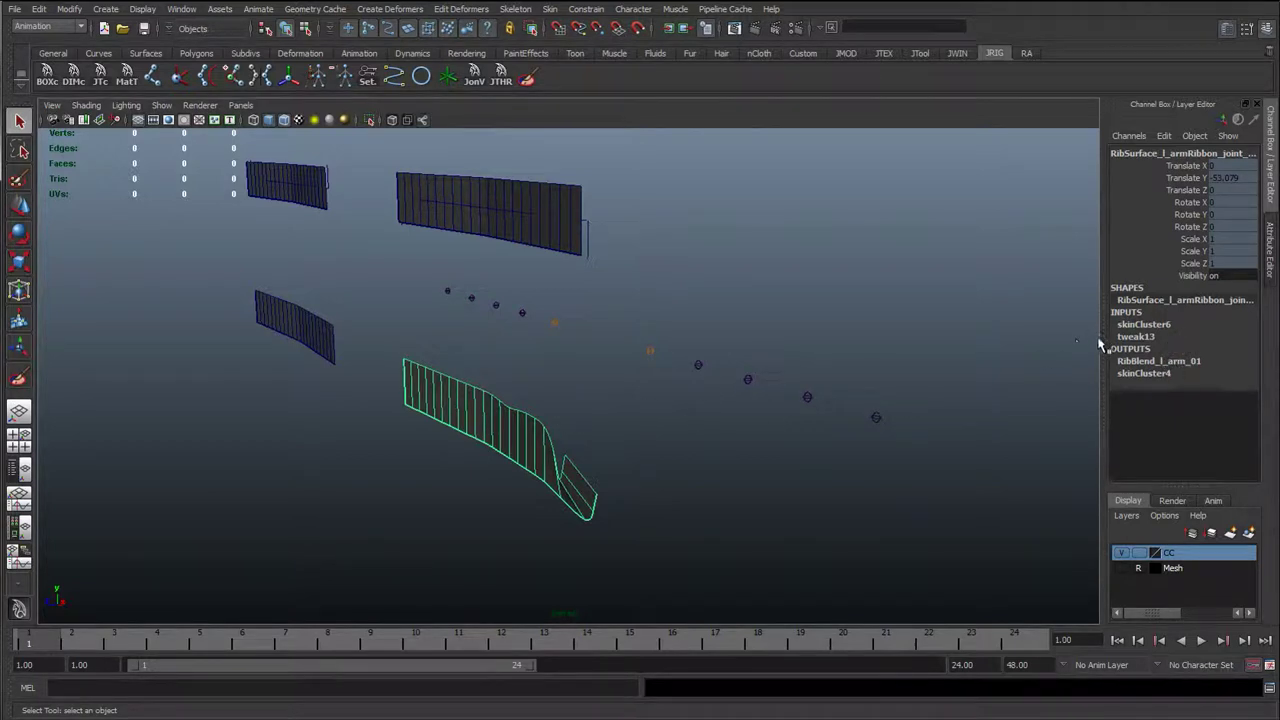
{"action": "left_click", "coordinate": [1144, 326]}
- Delete all driver joints belonging to the left and right joint-blend ribbons
{"action": "left_click", "coordinate": [817, 412]}
{"action": "left_click_drag", "start_coordinate": [791, 388], "coordinate": [827, 427]}
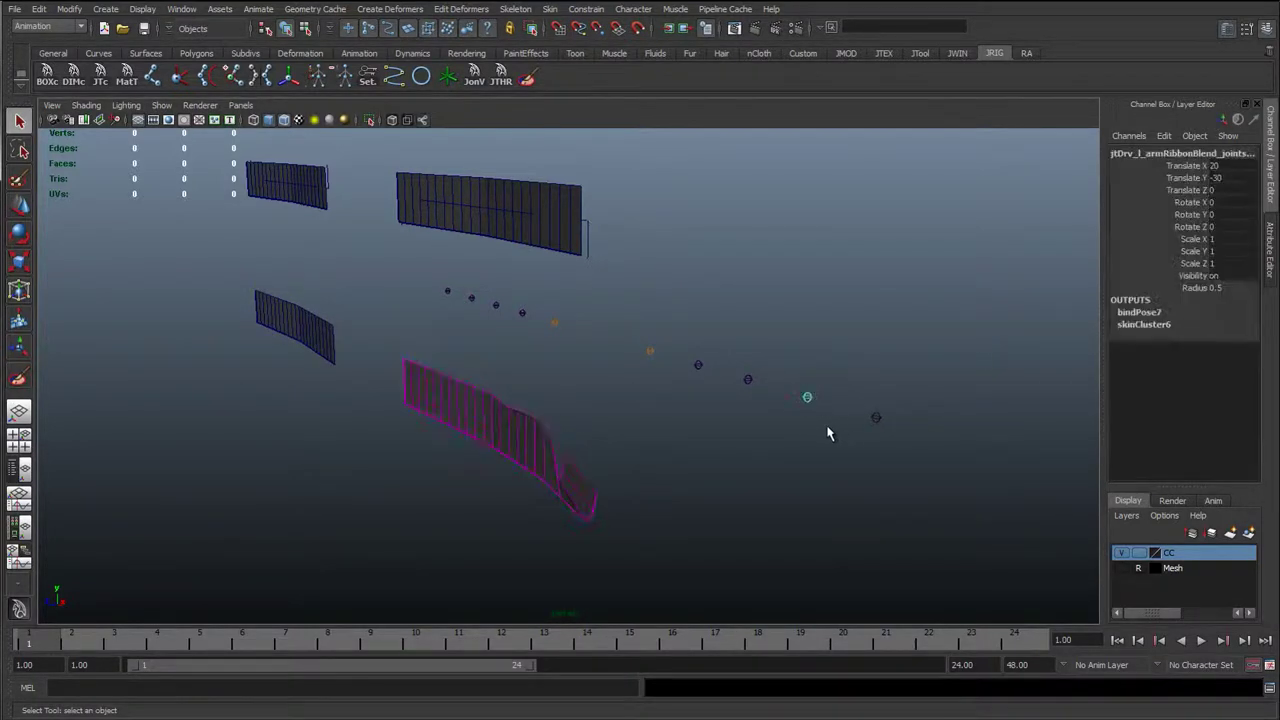
{"action": "left_click_drag", "start_coordinate": [600, 429], "coordinate": [762, 467], "text": "alt"}
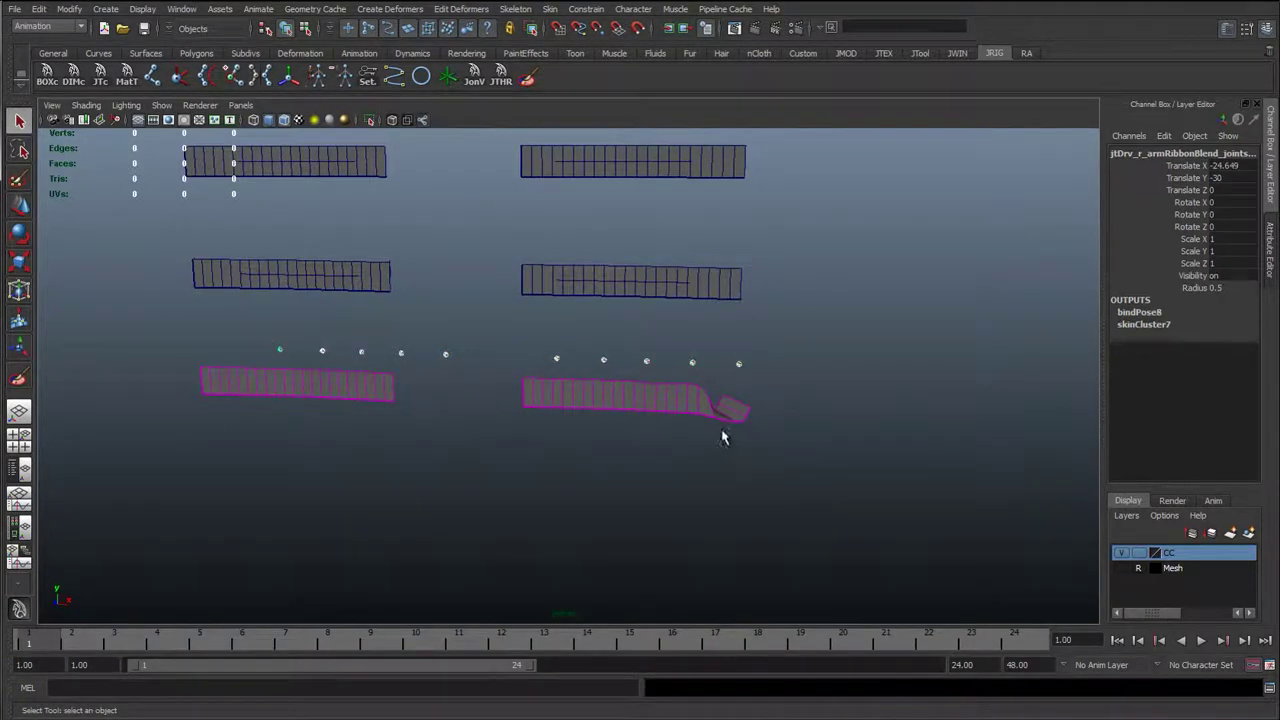
{"action": "key", "text": "Delete"}
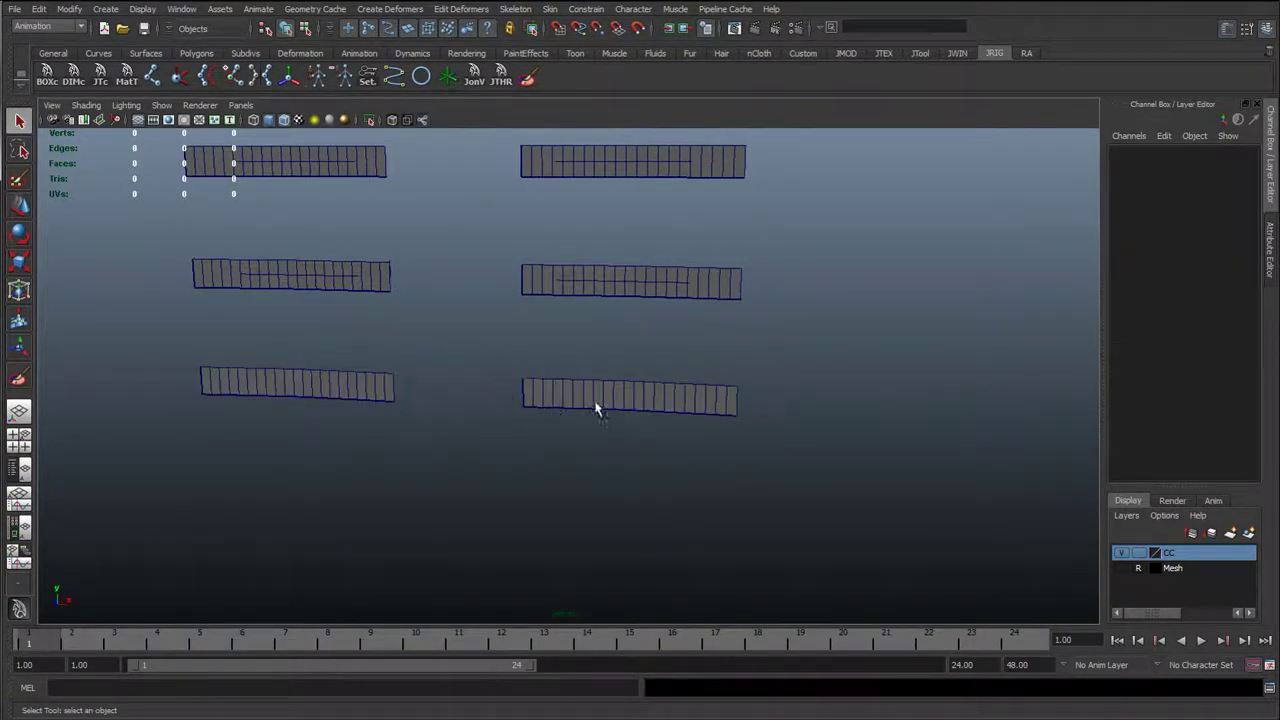
- Delete the construction history of the left and right joint-blend ribbon surfaces and clear the selection
{"action": "left_click", "coordinate": [600, 407]}
{"action": "left_click_drag", "start_coordinate": [600, 407], "coordinate": [643, 474], "text": "alt"}
{"action": "right_click_drag", "start_coordinate": [643, 474], "coordinate": [652, 484], "text": "alt"}
{"action": "left_click_drag", "start_coordinate": [620, 480], "coordinate": [604, 432], "text": "alt"}
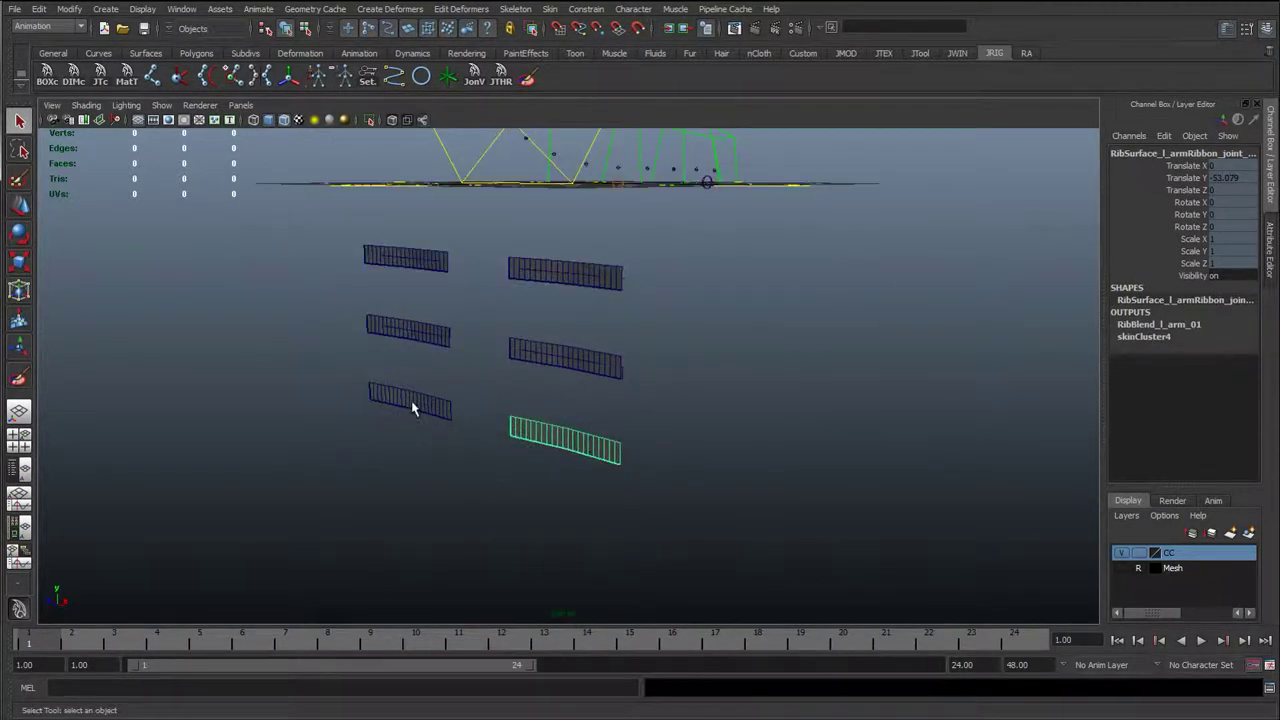
{"action": "left_click", "coordinate": [412, 404]}
{"action": "left_click", "coordinate": [594, 446], "text": "shift"}
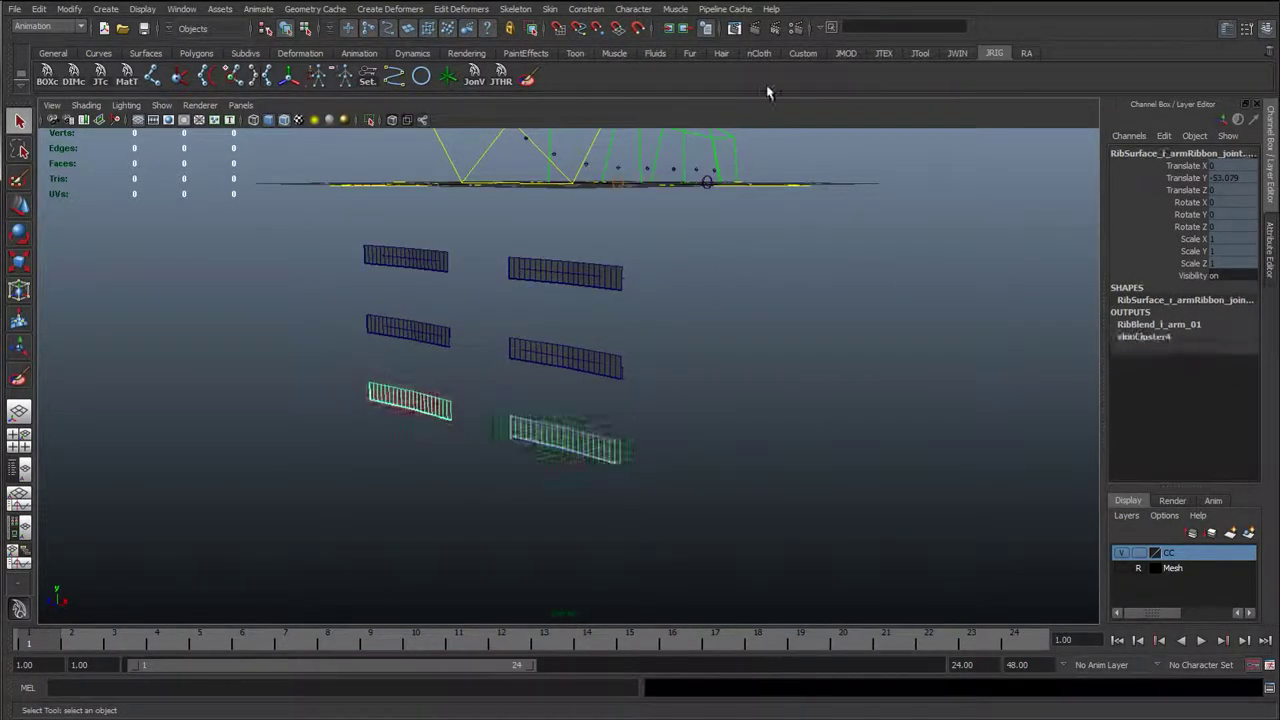
{"action": "left_click", "coordinate": [1027, 53]}
{"action": "left_click", "coordinate": [100, 75]}
{"action": "left_click_drag", "start_coordinate": [470, 380], "coordinate": [518, 477], "text": "alt"}
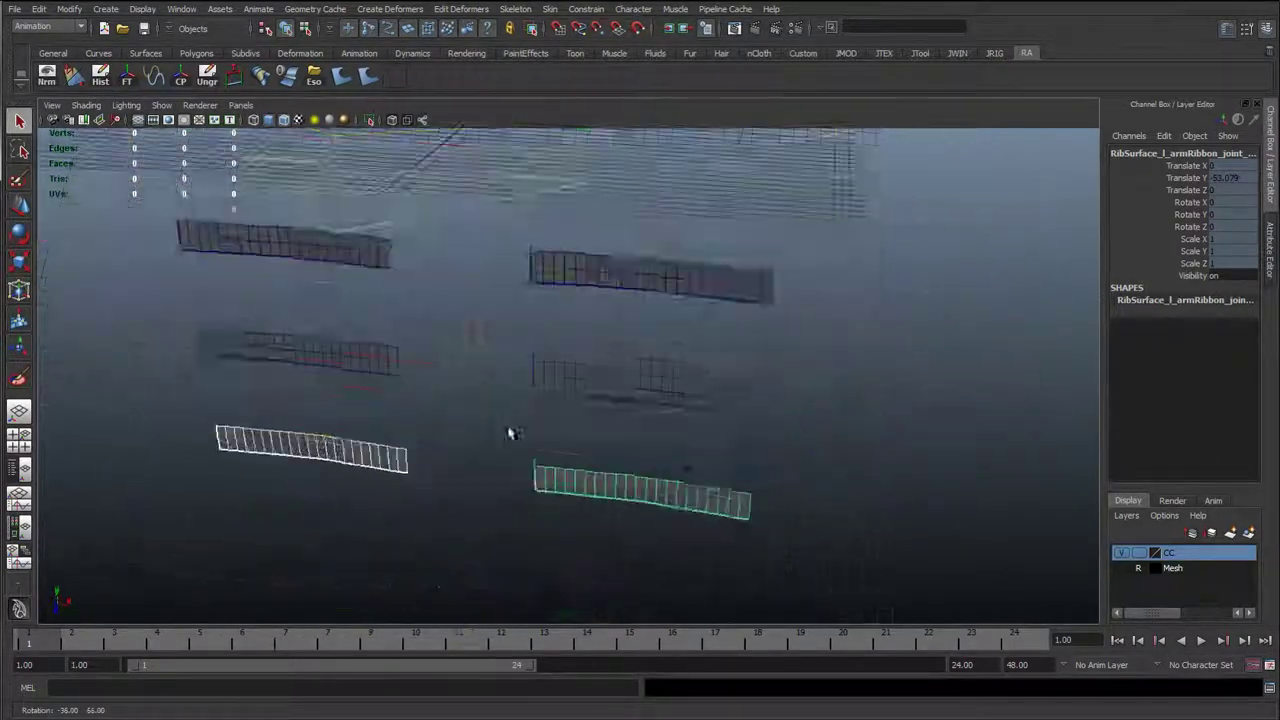
{"action": "left_click", "coordinate": [606, 449]}
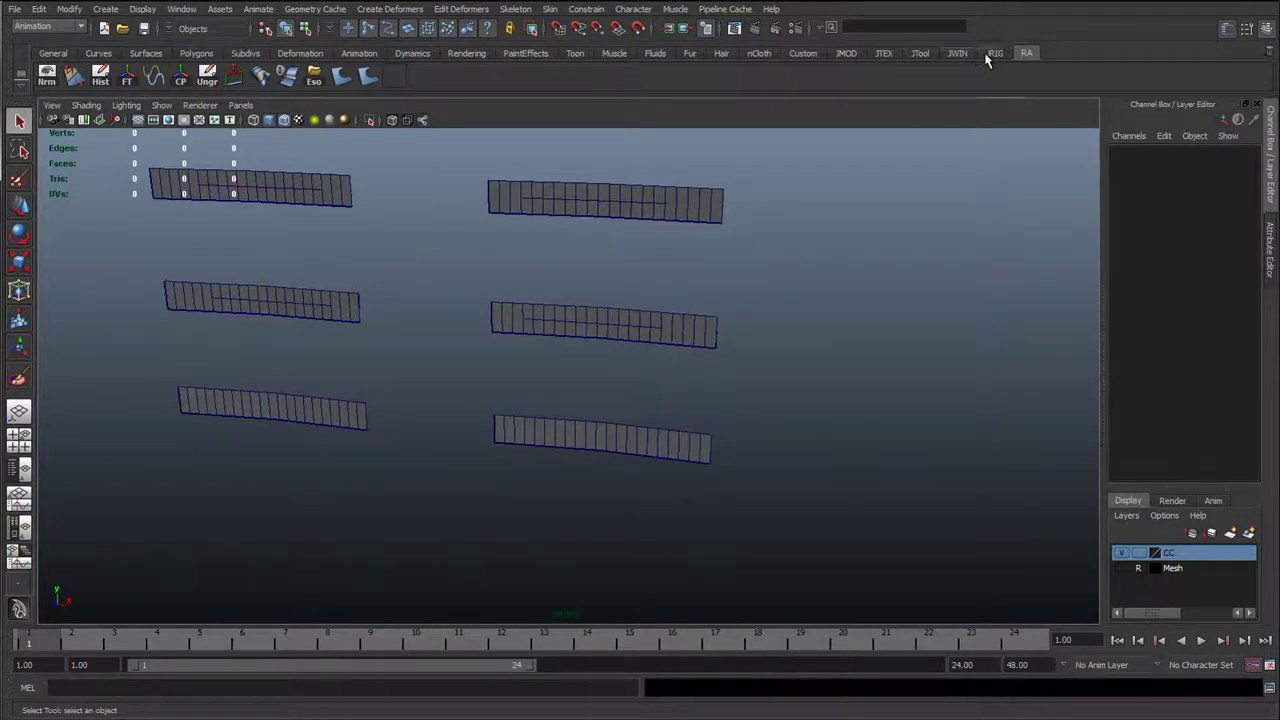
- Create a joint at the inner end of the left joint-blend ribbon, at Translate X 6 and Translate Y -30
{"action": "left_click", "coordinate": [992, 54]}
{"action": "left_click", "coordinate": [152, 75]}
{"action": "key", "text": "space"}
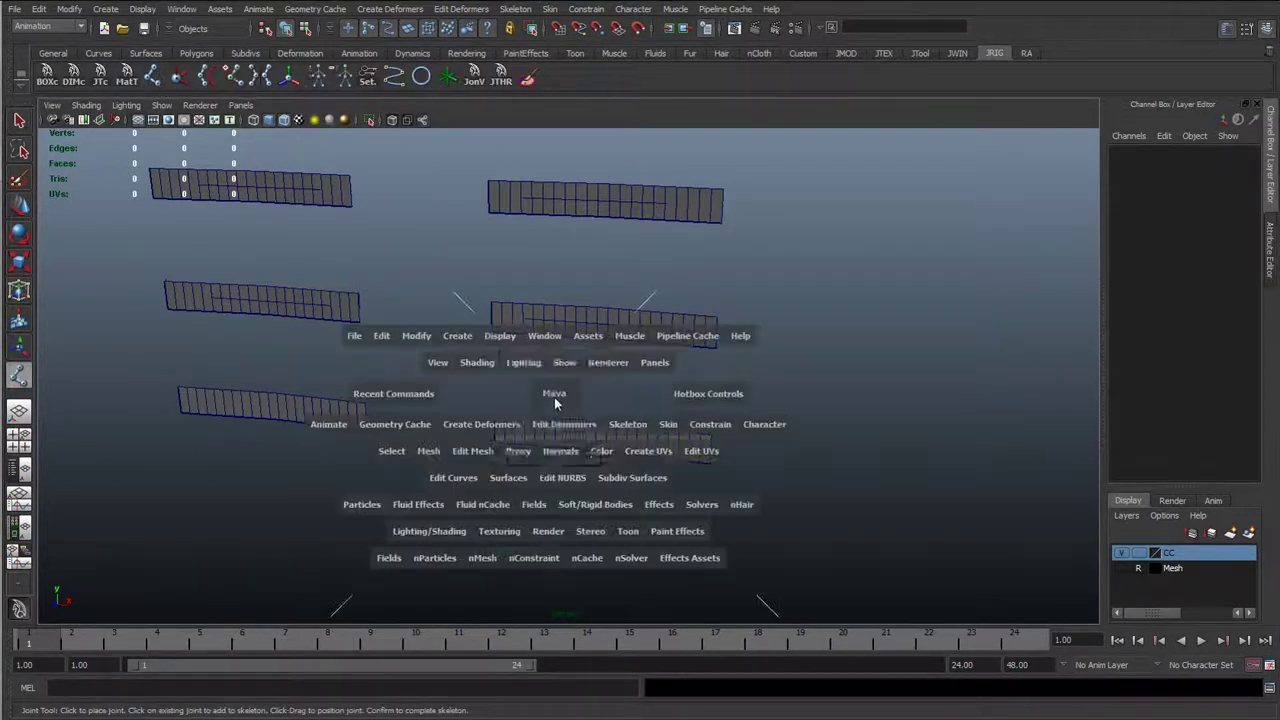
{"action": "left_click_drag", "start_coordinate": [555, 398], "coordinate": [553, 404]}
{"action": "scroll", "coordinate": [421, 405], "scroll_direction": "up", "scroll_amount": 2}
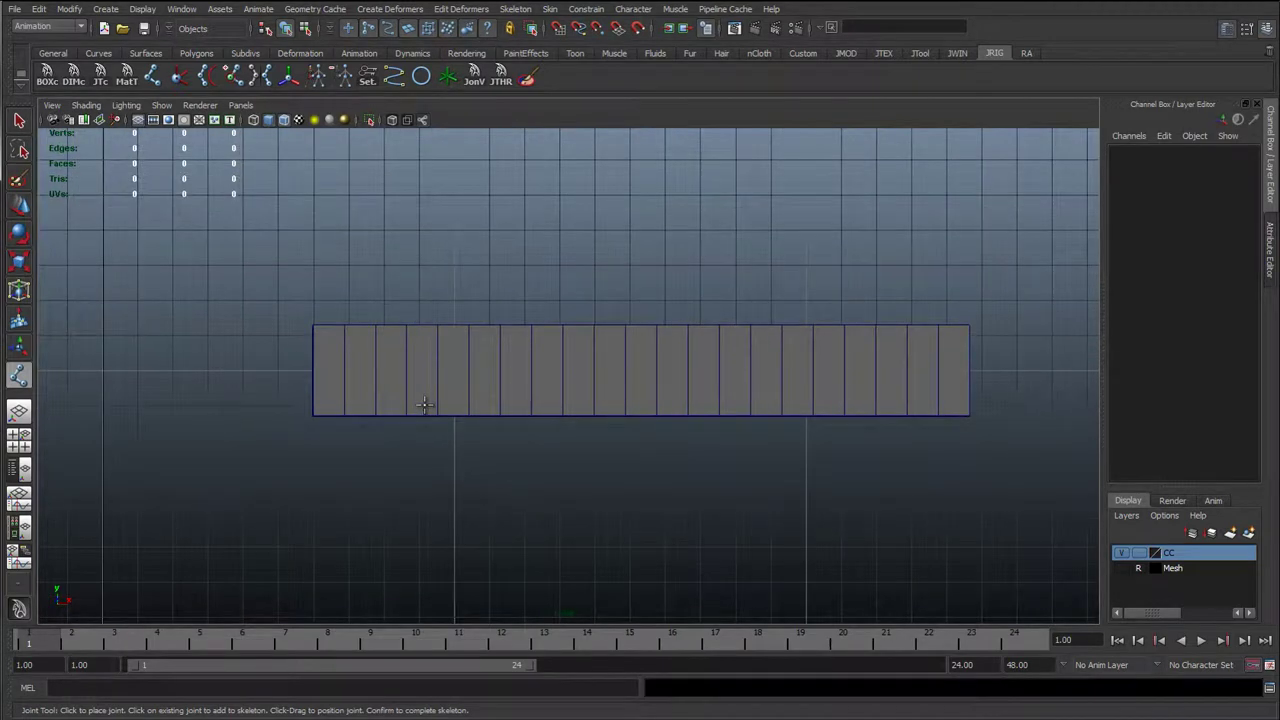
{"action": "scroll", "coordinate": [397, 336], "scroll_direction": "up", "scroll_amount": 1}
{"action": "left_click", "coordinate": [288, 255]}
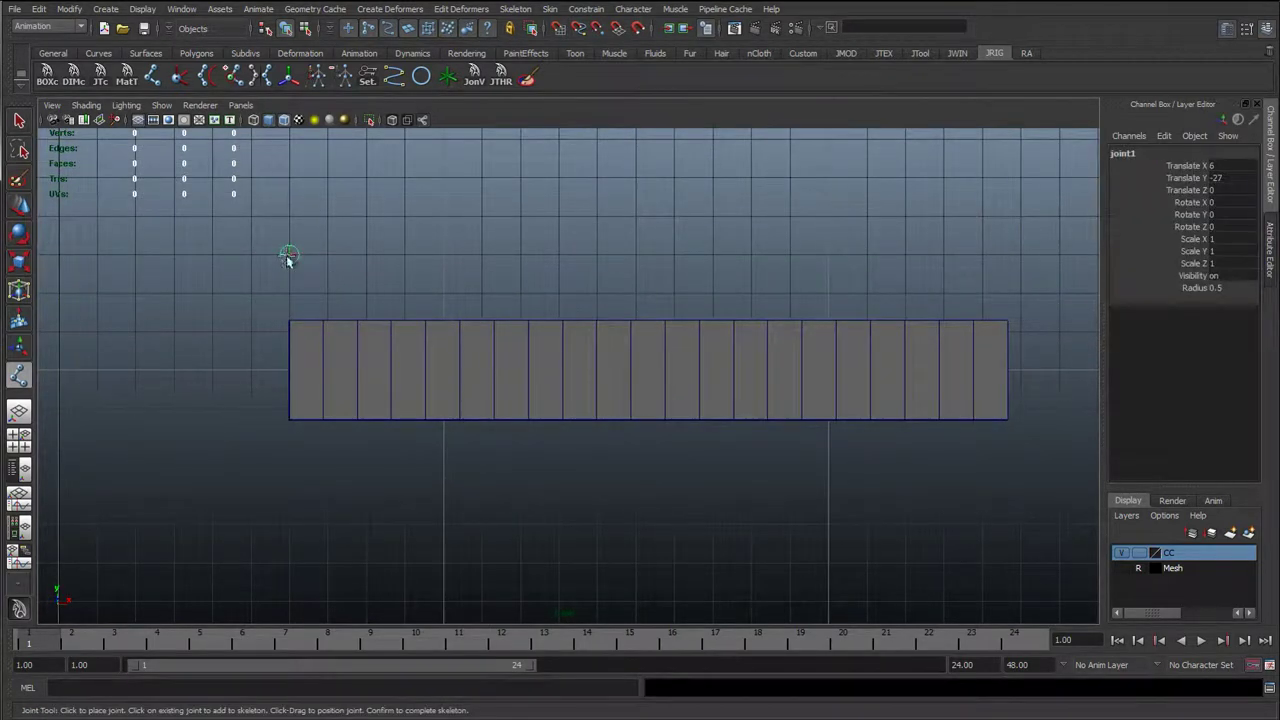
{"action": "key", "text": "q"}
{"action": "key", "text": "w"}
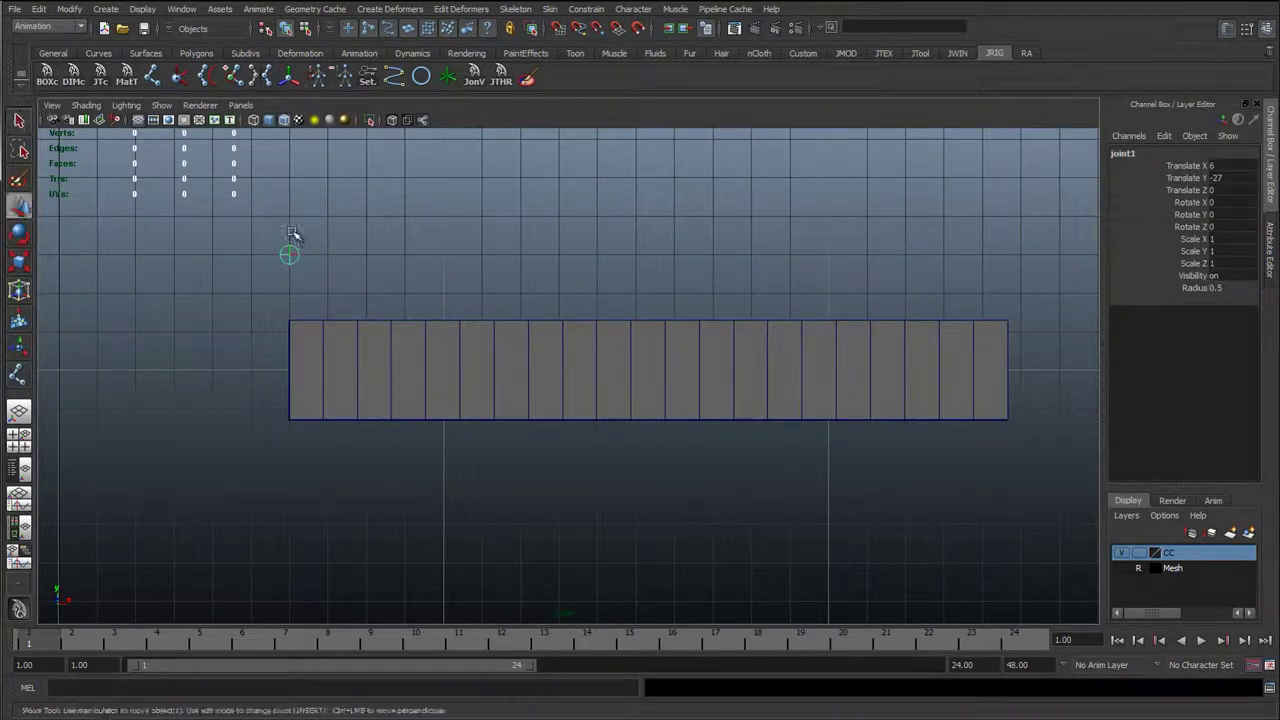
{"action": "middle_click_drag", "start_coordinate": [296, 347], "coordinate": [493, 368]}
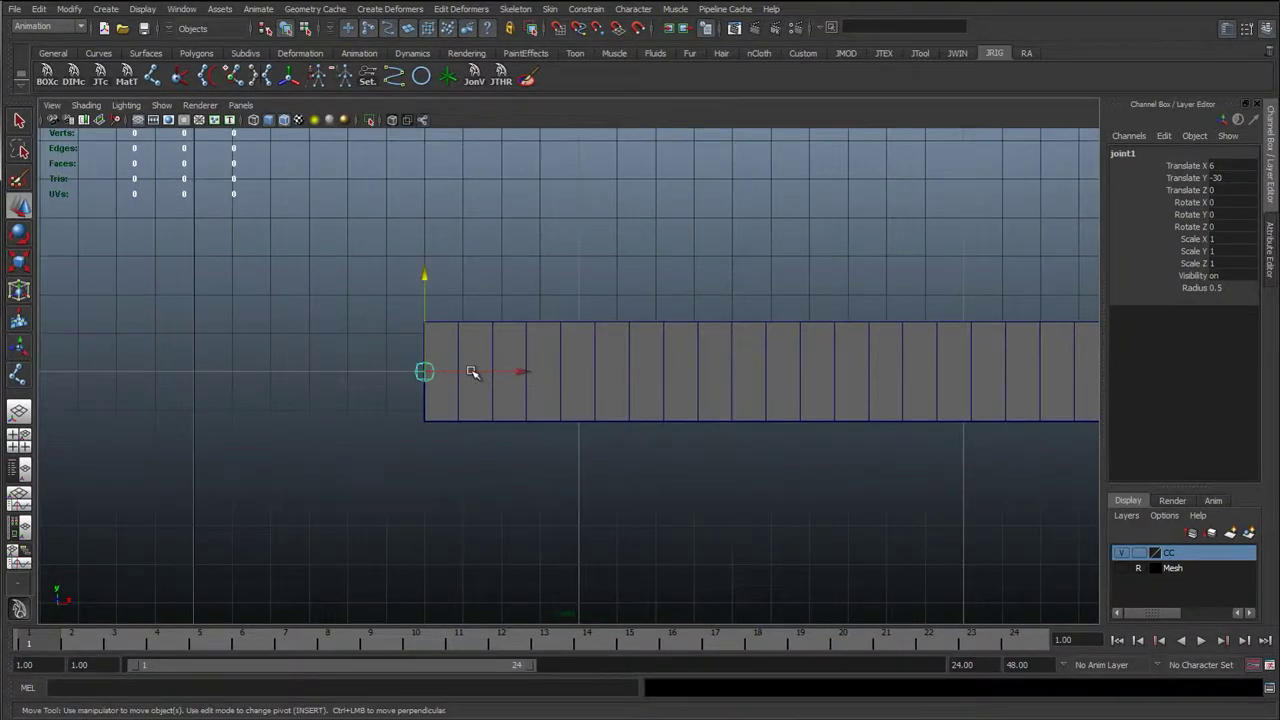
- Snap the new joint in depth onto the inner edge of the left joint-blend ribbon, at Translate Z 16.539
{"action": "key", "text": "space"}
{"action": "mouse_move", "coordinate": [472, 372]}
{"action": "left_mouse_down"}
{"action": "mouse_move", "coordinate": [474, 337]}
{"action": "mouse_move", "coordinate": [563, 403]}
{"action": "mouse_move", "coordinate": [536, 363]}
{"action": "mouse_move", "coordinate": [487, 392]}
{"action": "left_mouse_up"}
{"action": "scroll", "coordinate": [487, 392], "scroll_direction": "up", "scroll_amount": 2}
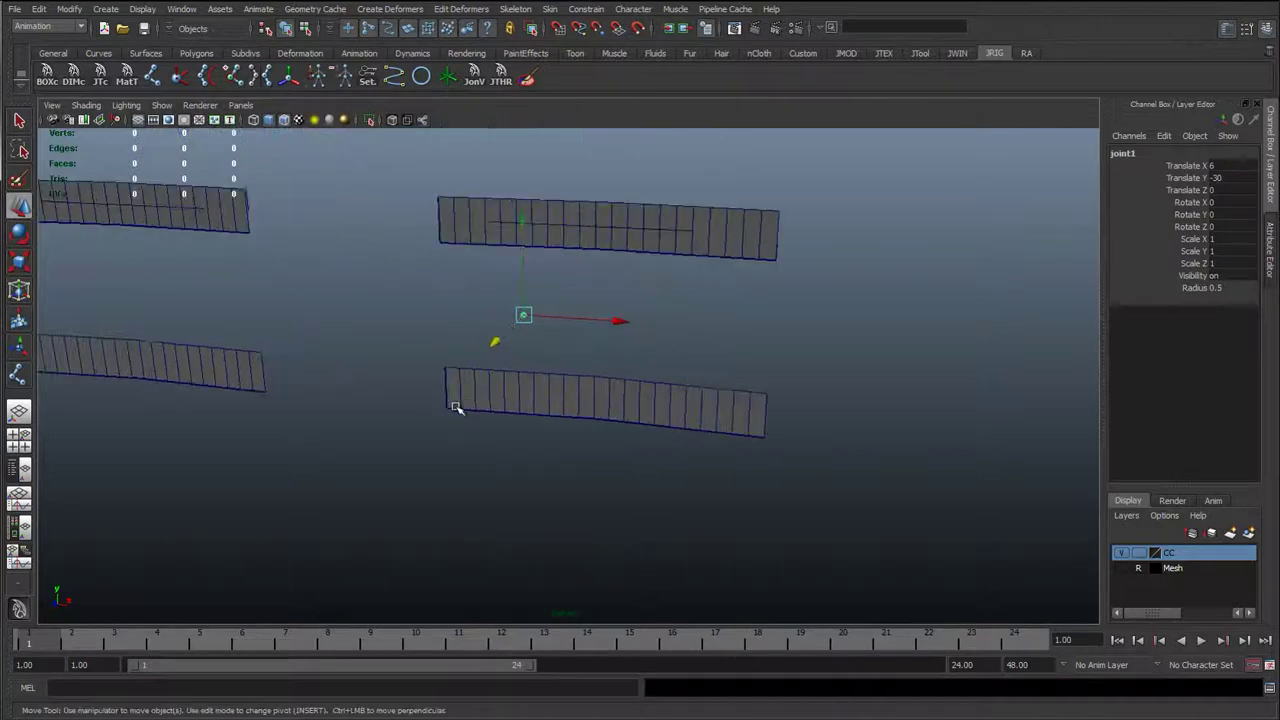
{"action": "key", "text": "c"}
{"action": "middle_click_drag", "start_coordinate": [457, 407], "coordinate": [445, 399]}
{"action": "scroll", "coordinate": [446, 399], "scroll_direction": "up", "scroll_amount": 1}
- Duplicate the inner-end joint and snap the copy to the ribbon's outer edge at Translate X 24.649
{"action": "key", "text": "space"}
{"action": "left_click_drag", "start_coordinate": [444, 398], "coordinate": [444, 430]}
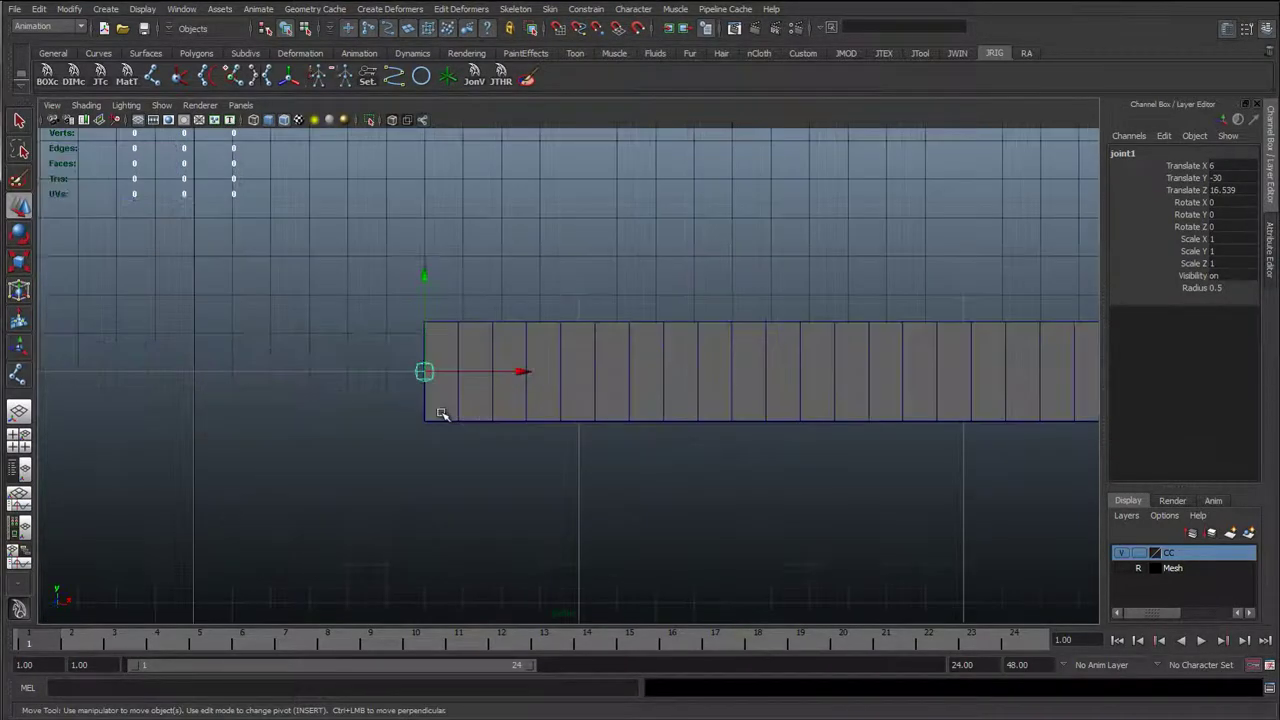
{"action": "middle_click_drag", "start_coordinate": [443, 417], "coordinate": [343, 420], "text": "alt"}
{"action": "key", "text": "ctrl+d"}
{"action": "middle_click_drag", "start_coordinate": [791, 353], "coordinate": [529, 384], "text": "alt"}
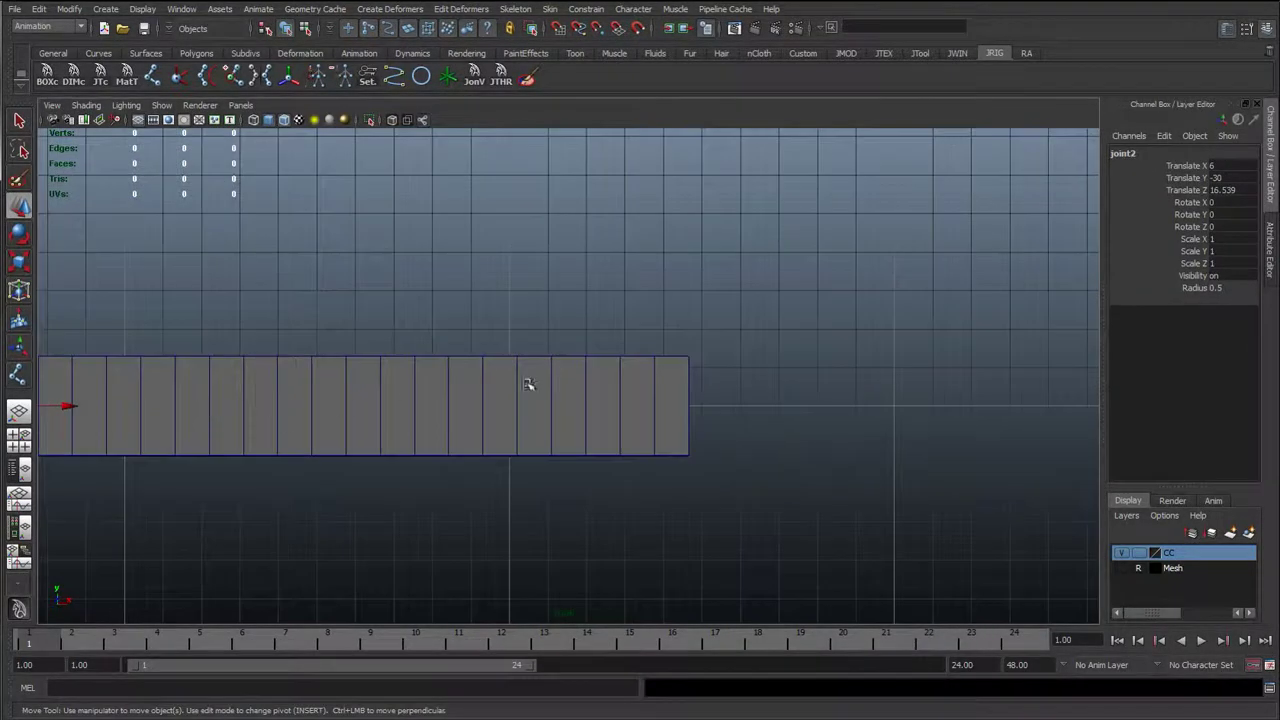
{"action": "scroll", "coordinate": [340, 418], "scroll_direction": "down", "scroll_amount": 1}
{"action": "left_click_drag", "start_coordinate": [129, 406], "coordinate": [153, 412]}
{"action": "key", "text": "c"}
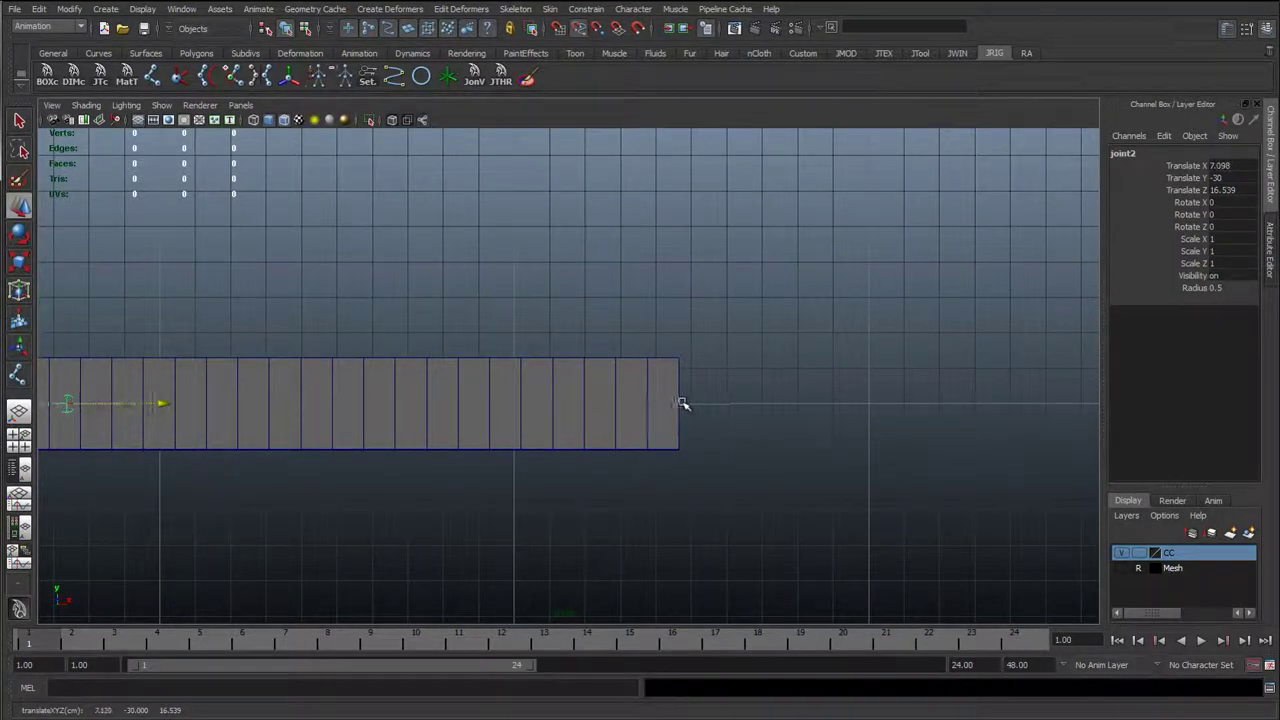
{"action": "middle_click", "coordinate": [679, 403]}
- Duplicate the outer-end joint and move the copy along the ribbon to its middle bend, at Translate X 15.332
{"action": "middle_click_drag", "start_coordinate": [516, 420], "coordinate": [698, 418], "text": "alt"}
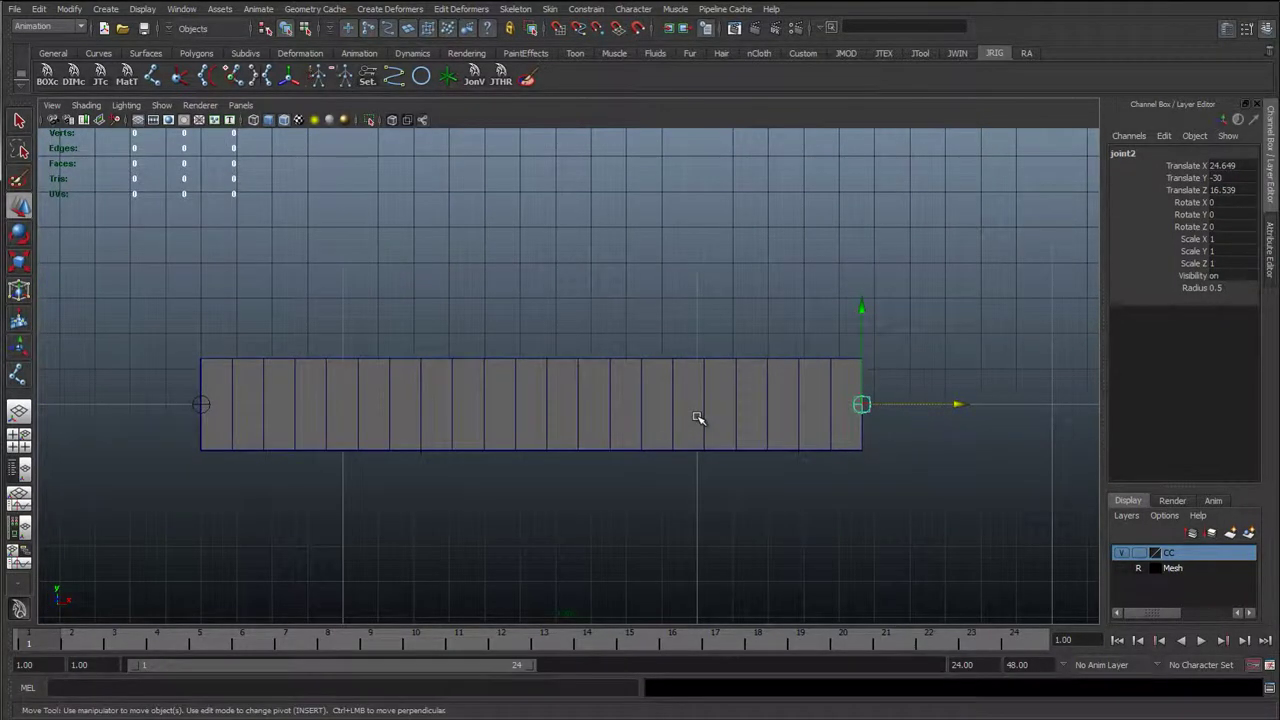
{"action": "key", "text": "ctrl+d"}
{"action": "key", "text": "c"}
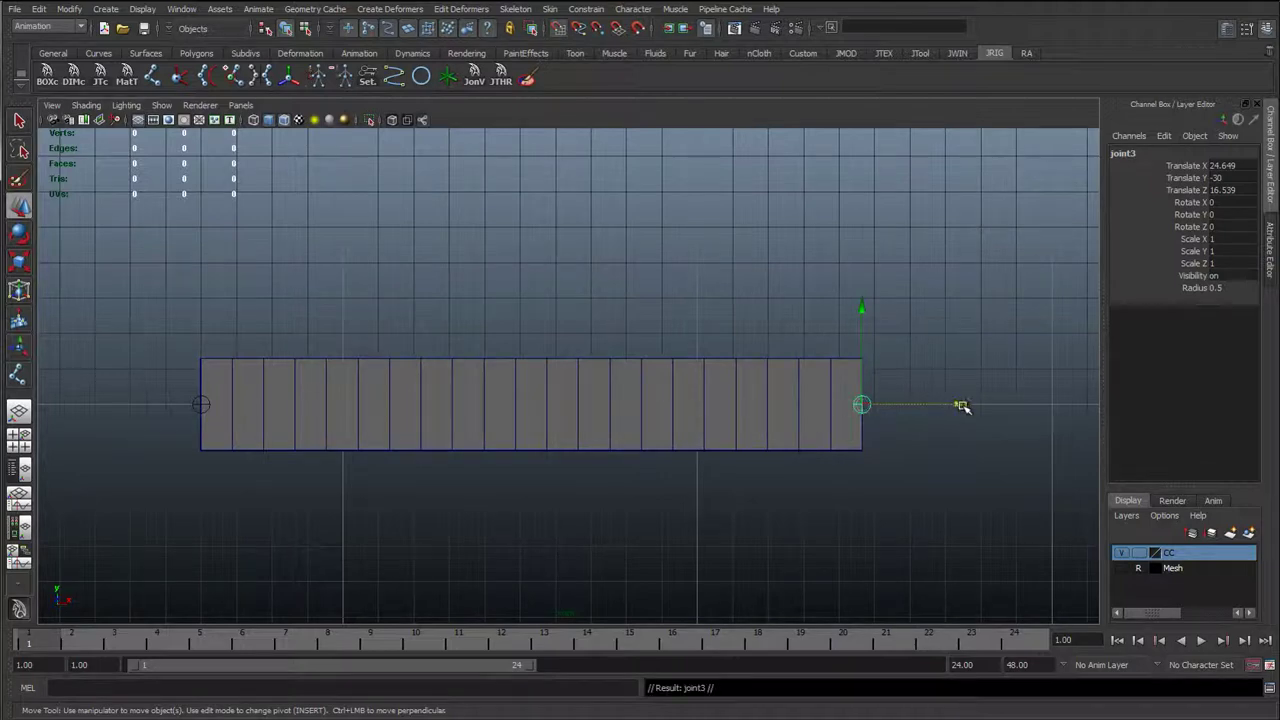
{"action": "left_click_drag", "start_coordinate": [961, 405], "coordinate": [558, 434]}
{"action": "left_click_drag", "start_coordinate": [657, 407], "coordinate": [617, 407]}
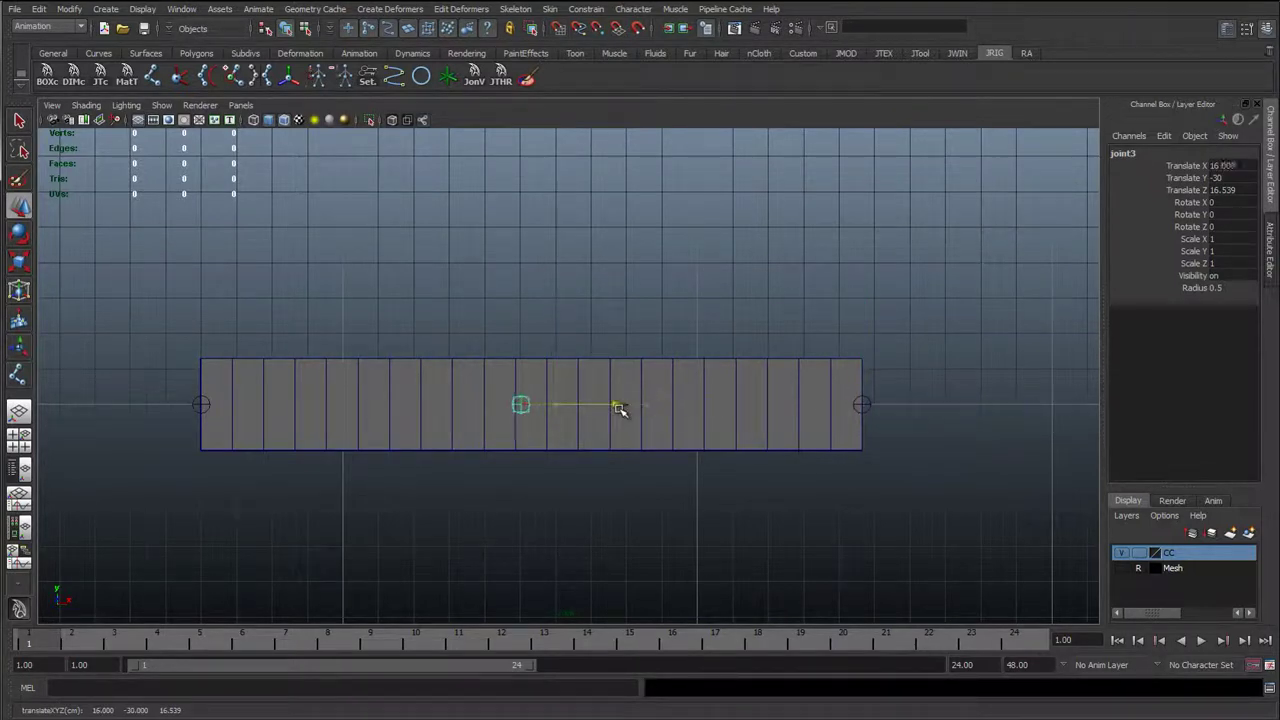
{"action": "middle_click_drag", "start_coordinate": [620, 410], "coordinate": [624, 405]}
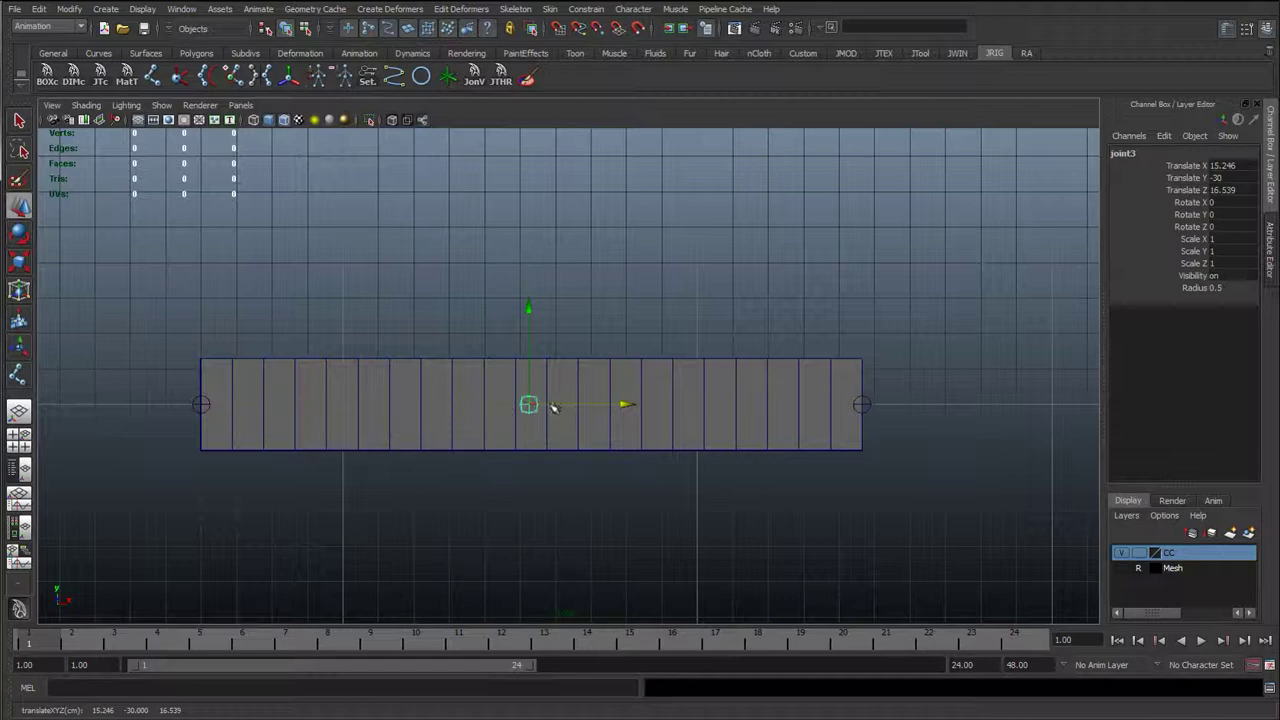
{"action": "middle_click_drag", "start_coordinate": [625, 406], "coordinate": [626, 406]}
- Duplicate joints to fill both gaps beside the middle joint, placing the copies at Translate X 10.871 and 20.692
{"action": "key", "text": "ctrl+d"}
{"action": "key", "text": "x"}
{"action": "left_click_drag", "start_coordinate": [634, 404], "coordinate": [395, 444]}
{"action": "left_click_drag", "start_coordinate": [474, 408], "coordinate": [483, 408]}
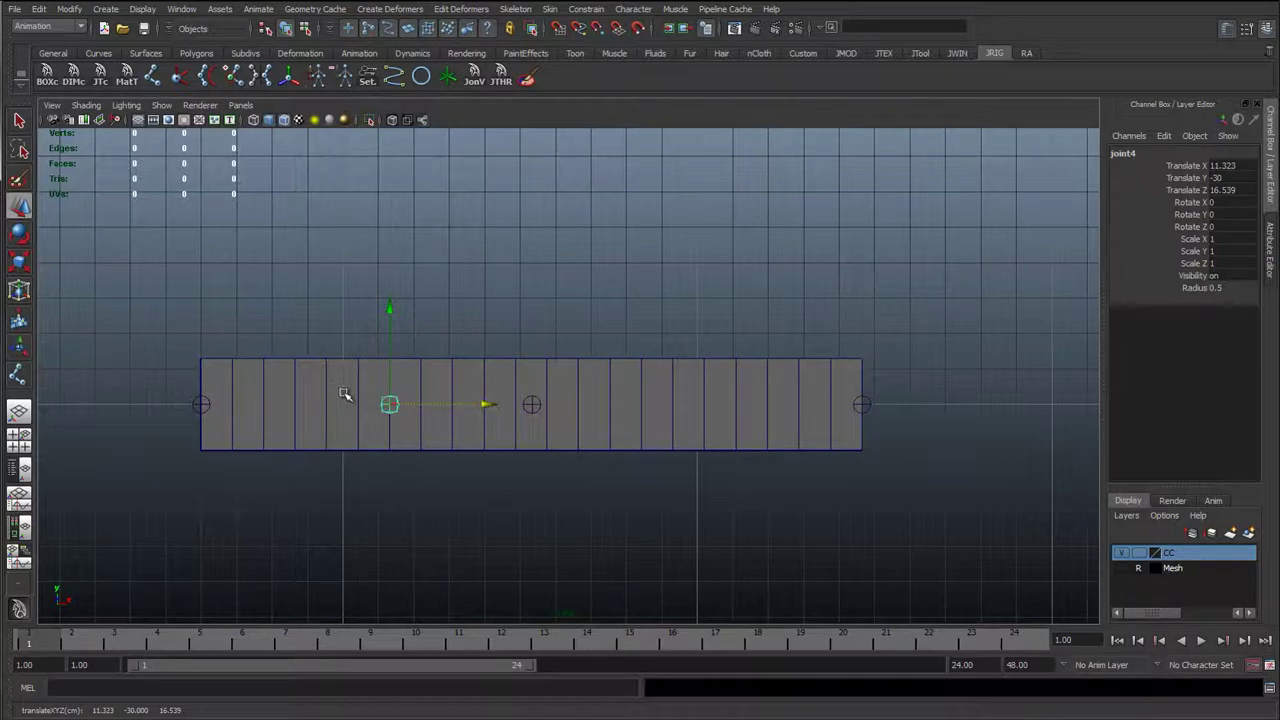
{"action": "left_click_drag", "start_coordinate": [493, 406], "coordinate": [478, 406]}
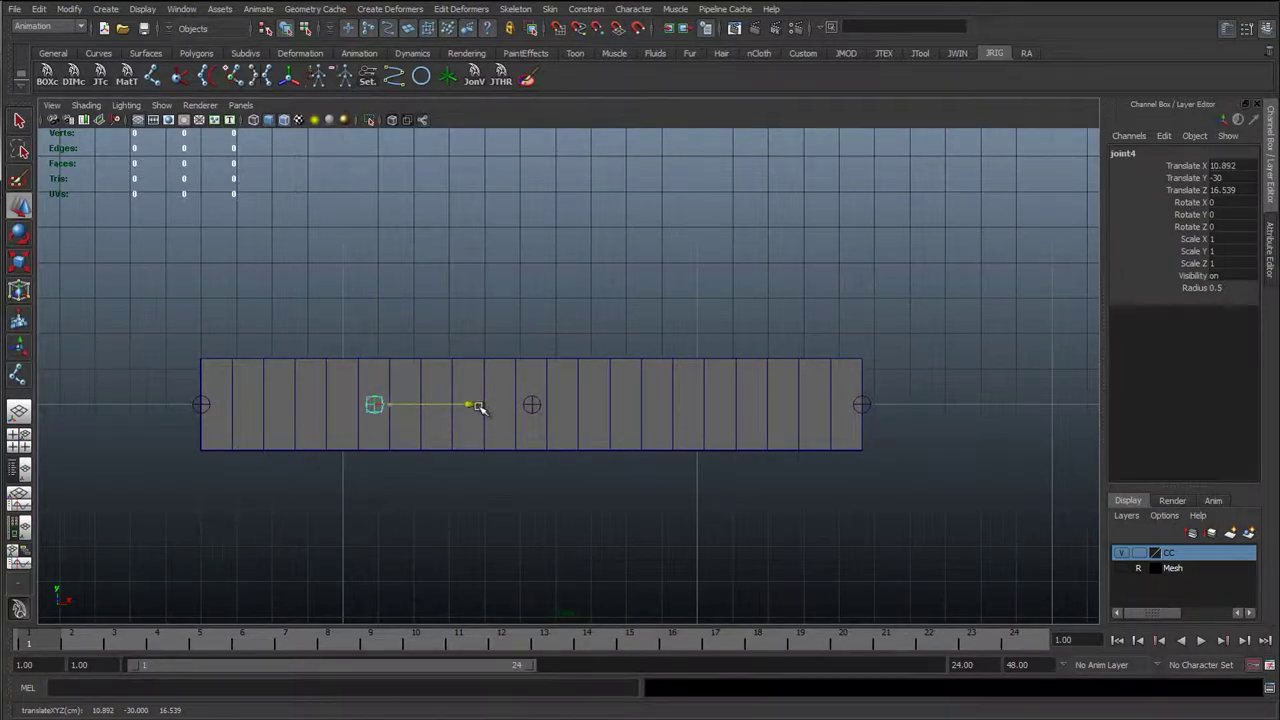
{"action": "key", "text": "ctrl+d"}
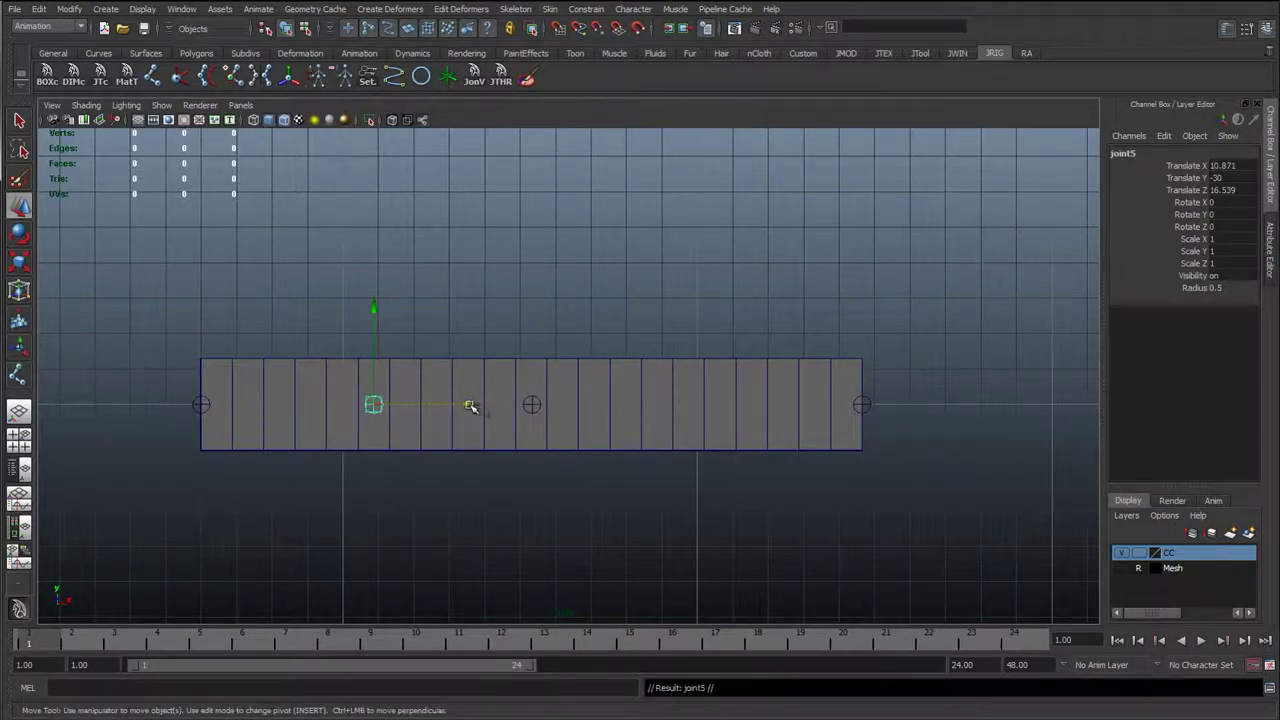
{"action": "left_click_drag", "start_coordinate": [470, 407], "coordinate": [814, 408]}
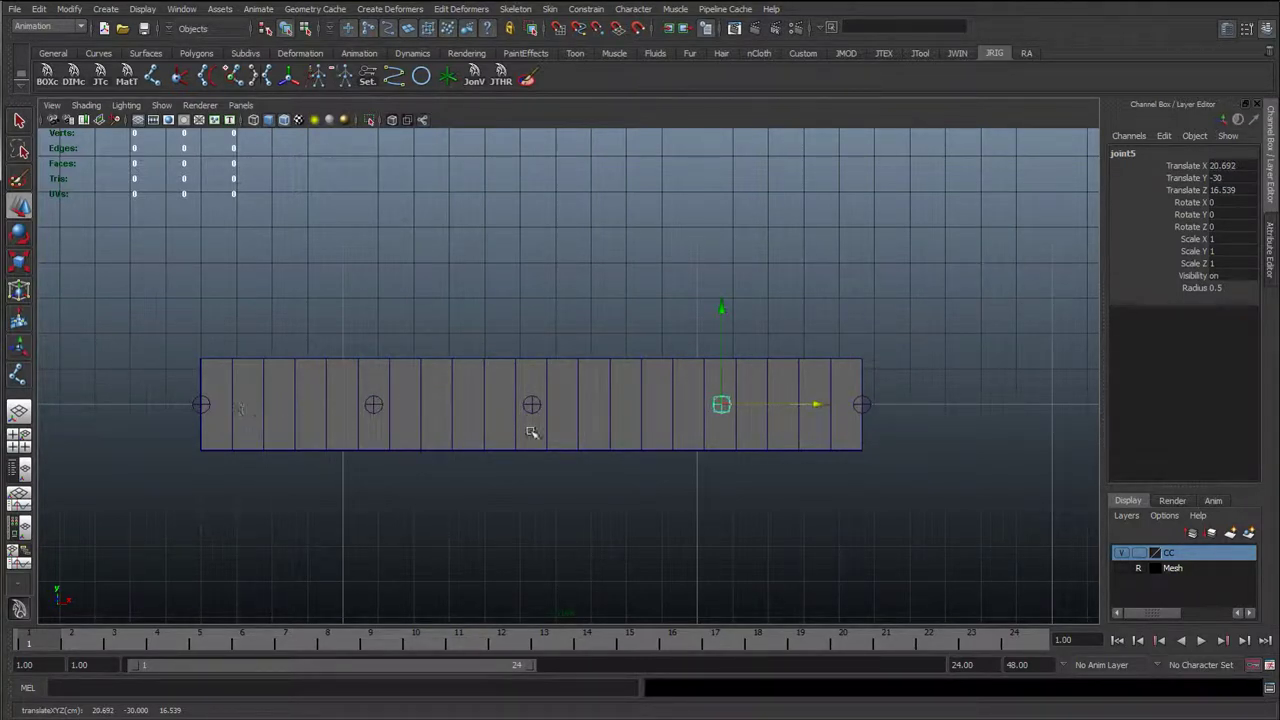
- Snap the joint between the inner end and the middle in depth onto the ribbon, at Translate Z 16.298
{"action": "key", "text": "space"}
{"action": "left_click_drag", "start_coordinate": [611, 386], "coordinate": [607, 354]}
{"action": "scroll", "coordinate": [588, 382], "scroll_direction": "up", "scroll_amount": 3}
{"action": "left_click", "coordinate": [490, 412]}
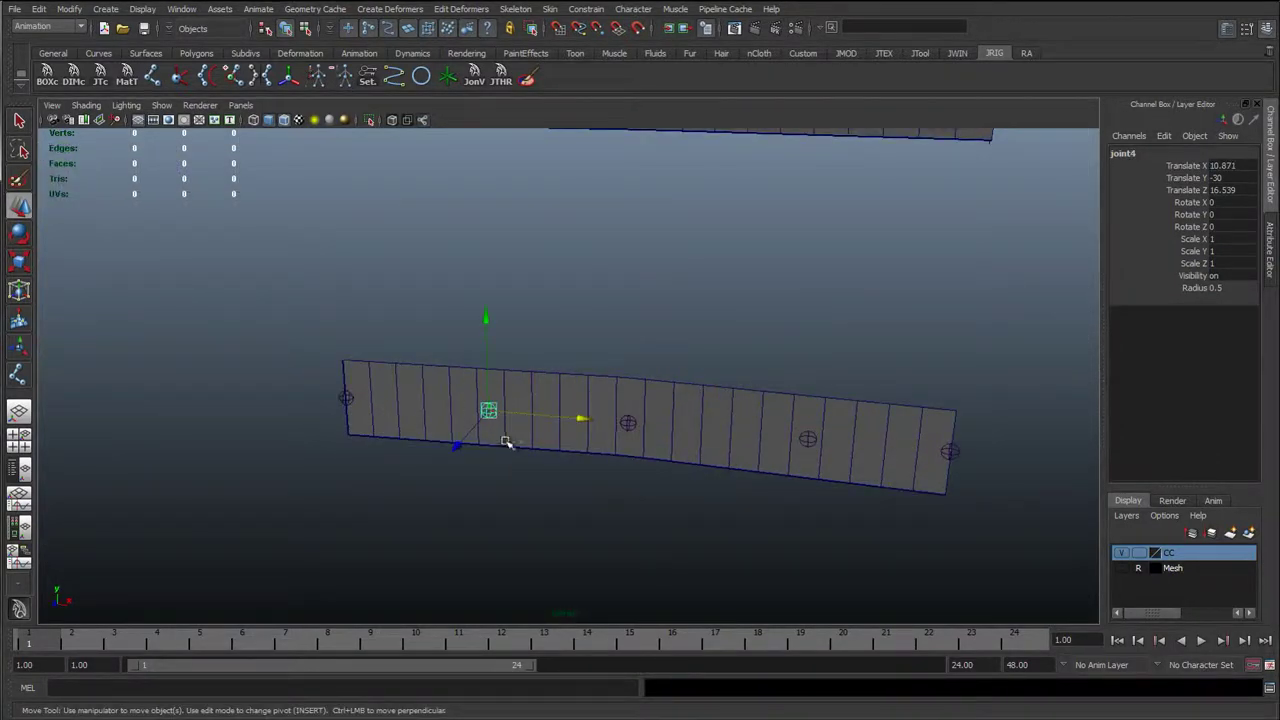
{"action": "left_click_drag", "start_coordinate": [506, 440], "coordinate": [512, 526], "text": "alt"}
{"action": "middle_click_drag", "start_coordinate": [694, 491], "coordinate": [599, 332], "text": "alt"}
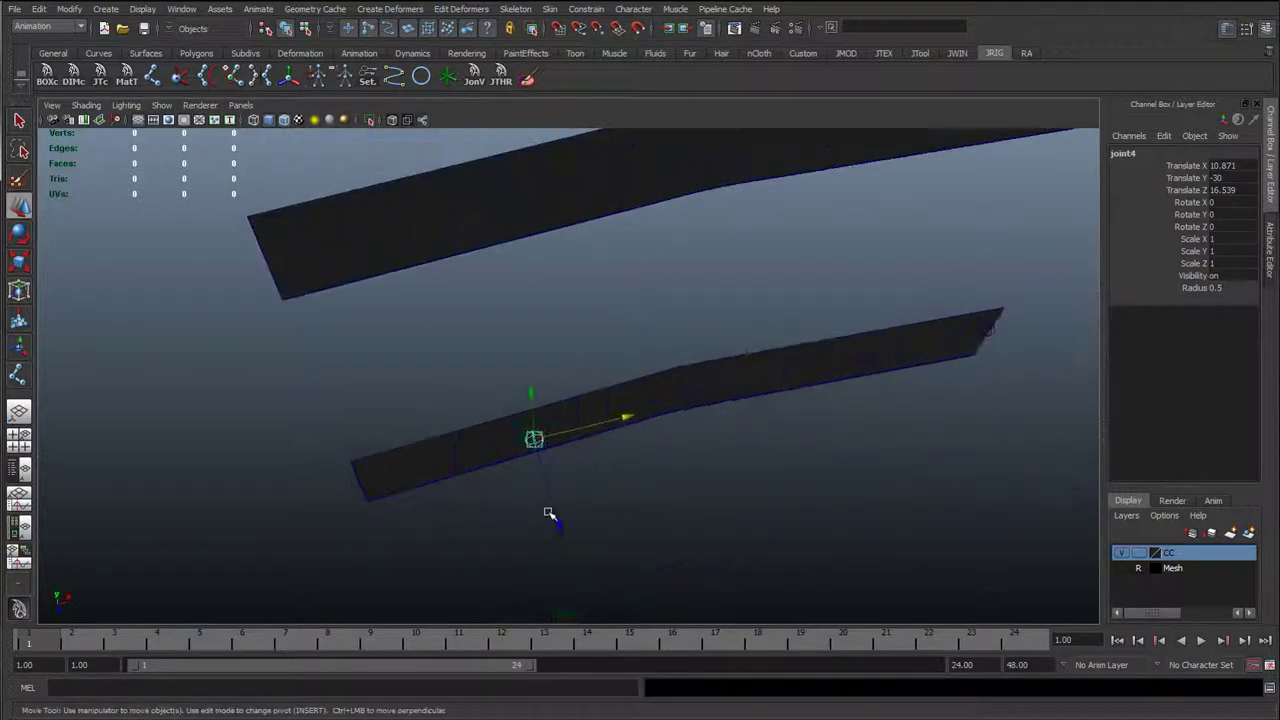
{"action": "left_click_drag", "start_coordinate": [555, 520], "coordinate": [584, 580]}
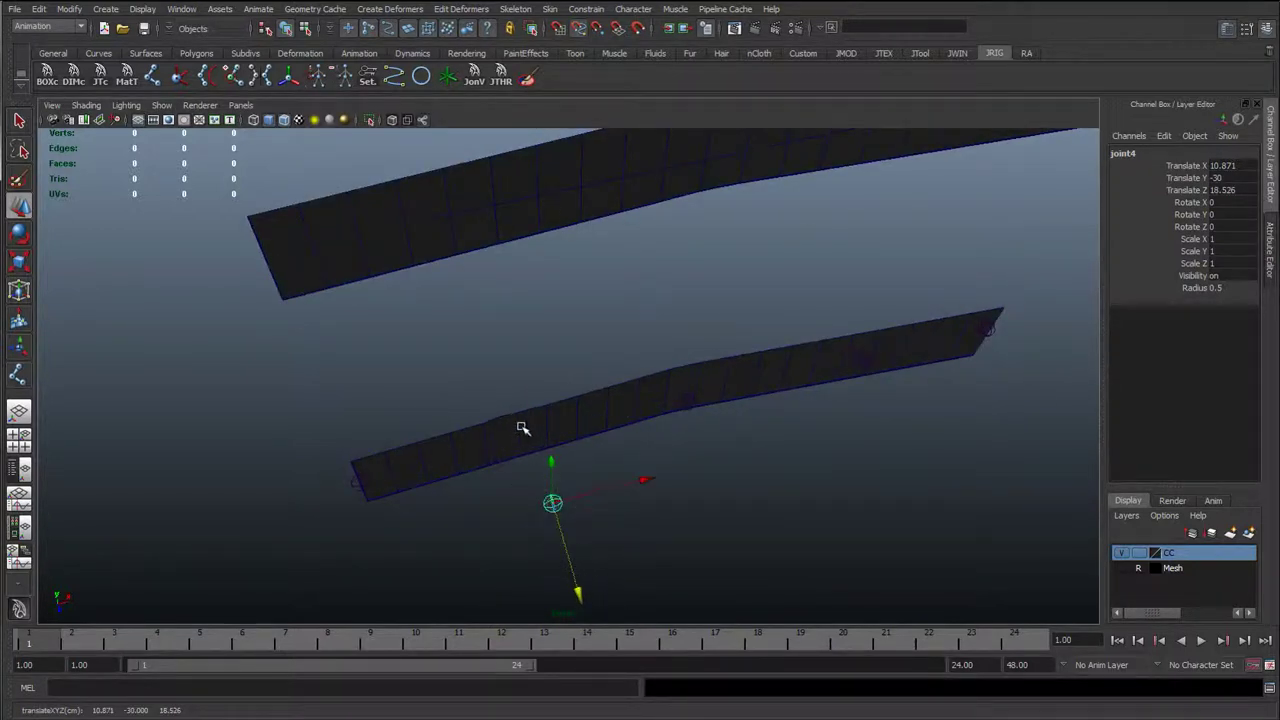
{"action": "middle_click_drag", "start_coordinate": [523, 422], "coordinate": [528, 407]}
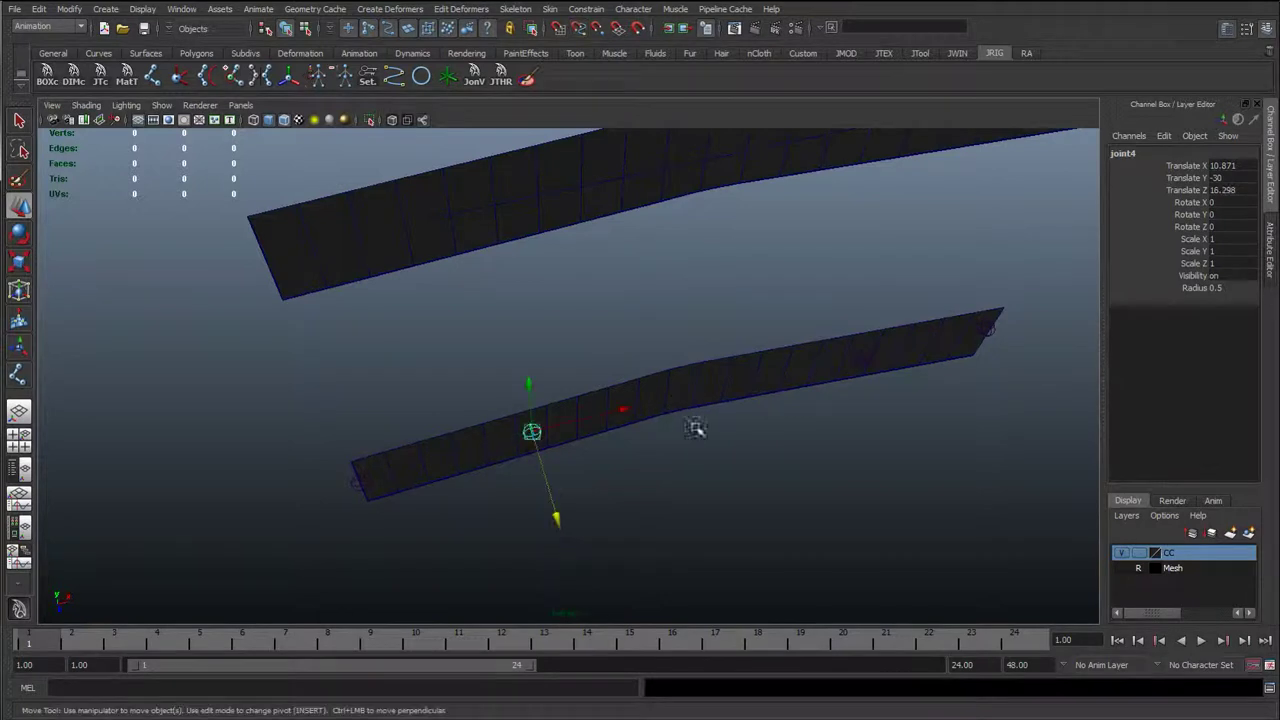
- Snap the middle joint in depth onto the ribbon, and the joint outside it at Translate Z 16.39; clear the selection
{"action": "left_click", "coordinate": [686, 402]}
{"action": "middle_click_drag", "start_coordinate": [686, 402], "coordinate": [706, 428]}
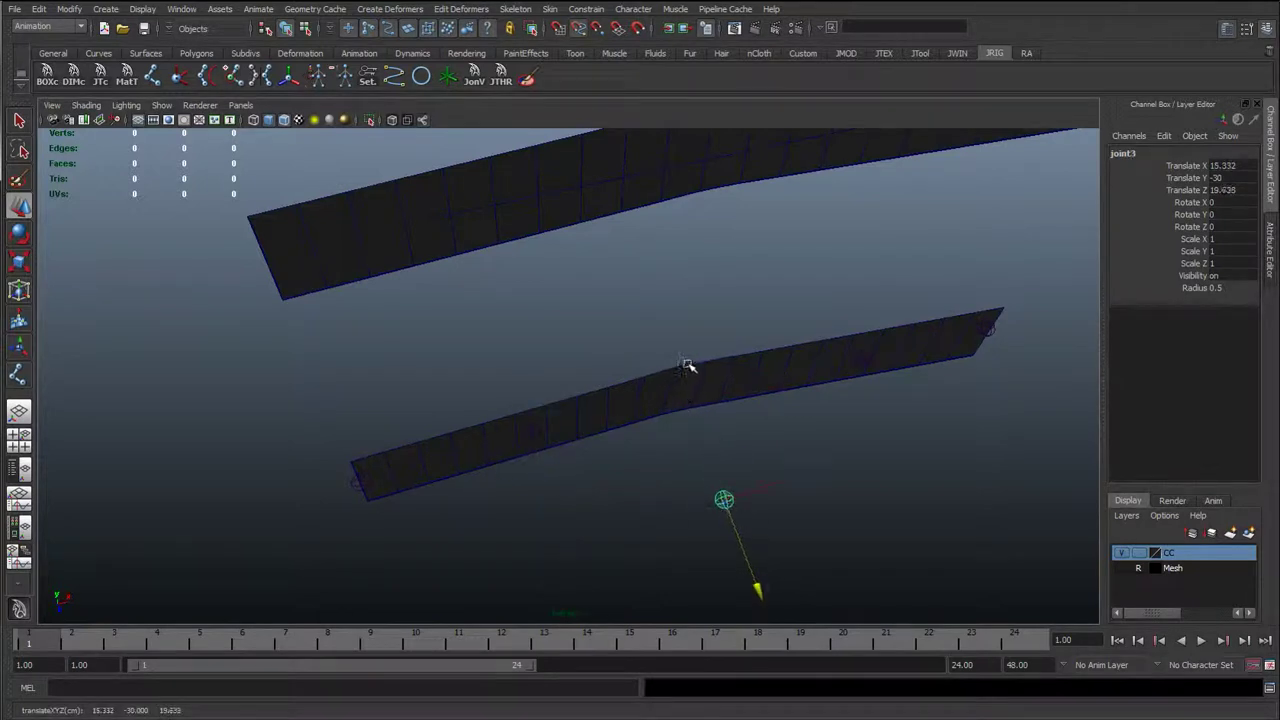
{"action": "middle_click_drag", "start_coordinate": [680, 369], "coordinate": [846, 374]}
{"action": "left_click", "coordinate": [871, 366]}
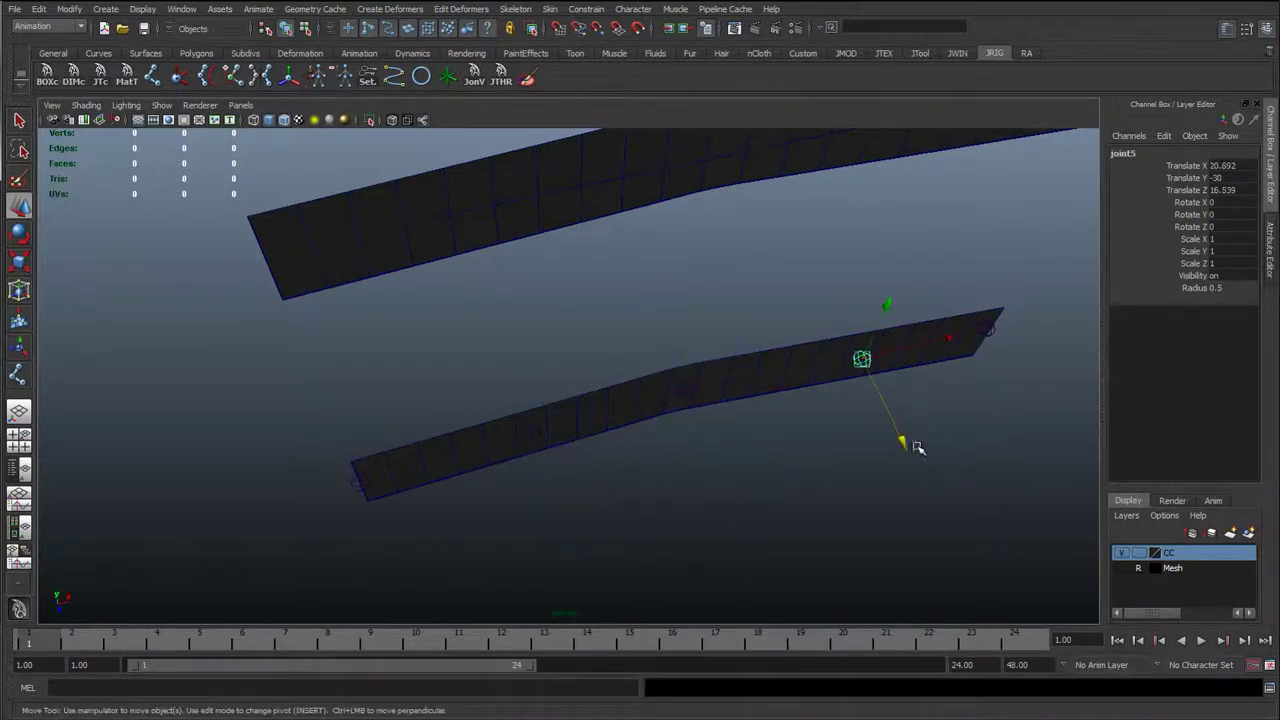
{"action": "left_click_drag", "start_coordinate": [912, 446], "coordinate": [917, 508]}
{"action": "key", "text": "c"}
{"action": "middle_click_drag", "start_coordinate": [853, 336], "coordinate": [855, 336]}
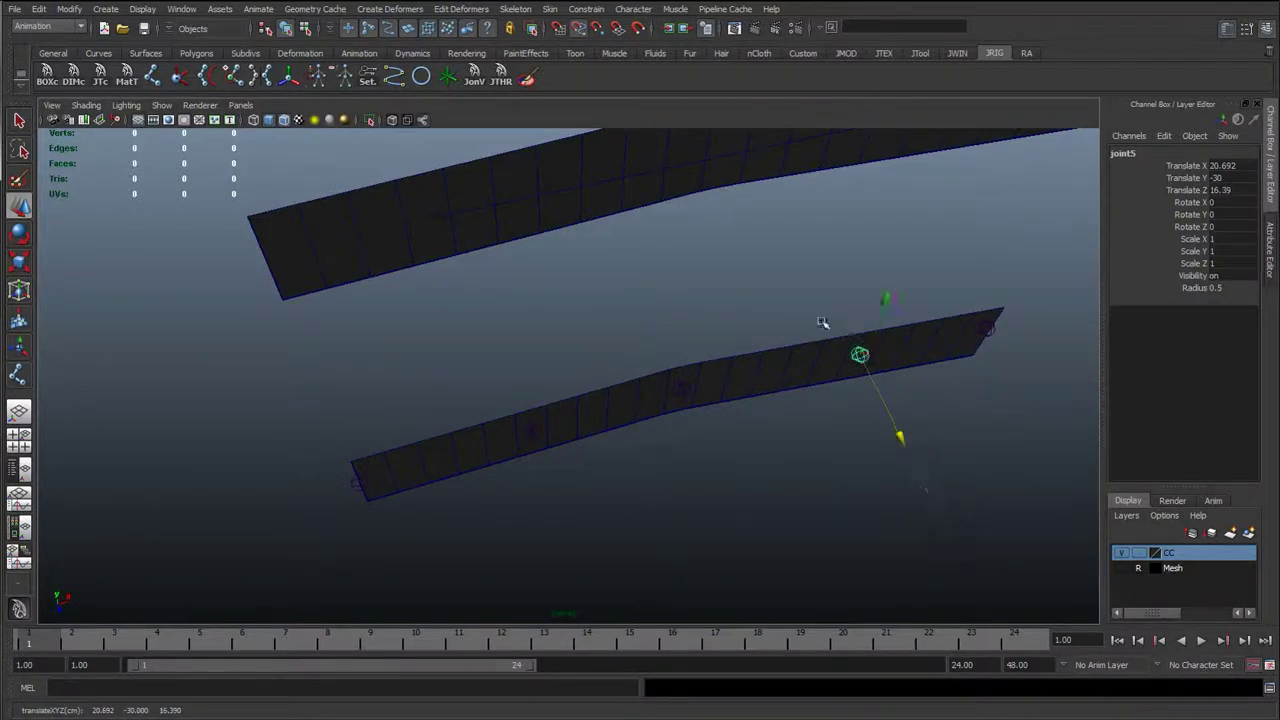
{"action": "left_click", "coordinate": [794, 337]}
- Examine the joint placement on the joint-blend ribbons and the overall ribbon layout from several angles
{"action": "left_click_drag", "start_coordinate": [794, 337], "coordinate": [540, 360], "text": "alt"}
{"action": "middle_click_drag", "start_coordinate": [540, 360], "coordinate": [590, 430], "text": "alt"}
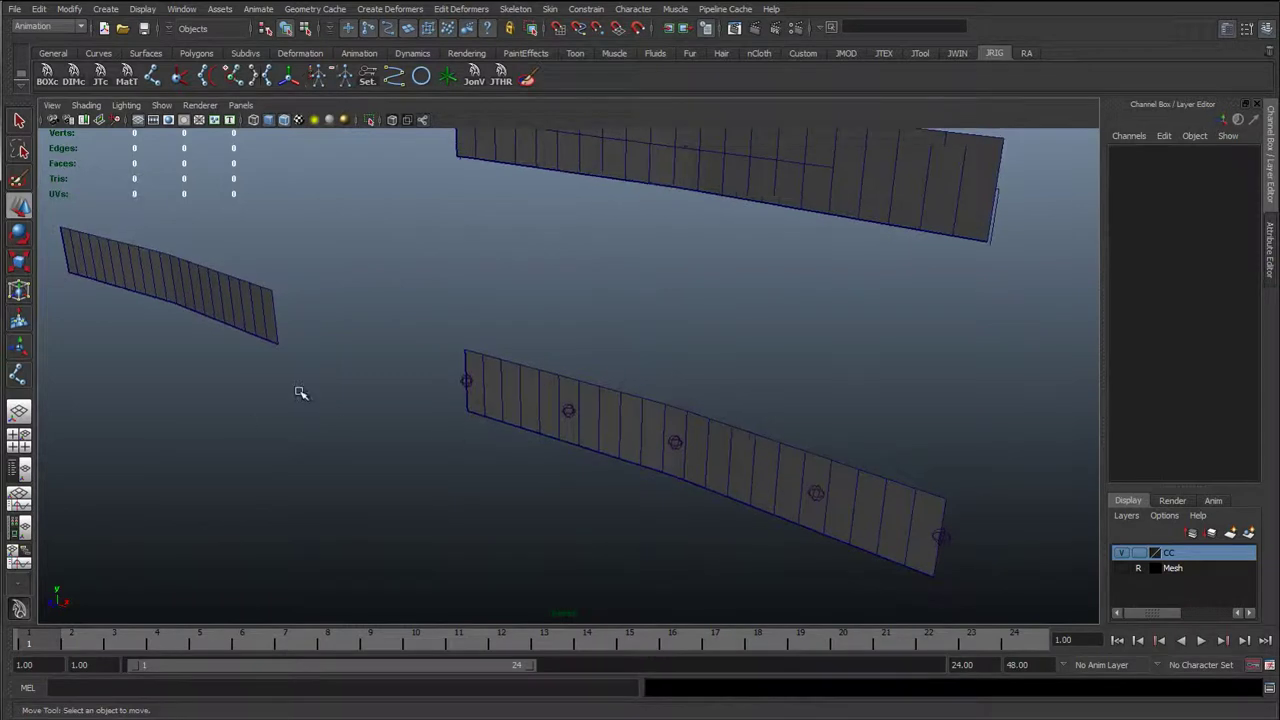
{"action": "left_click_drag", "start_coordinate": [531, 391], "coordinate": [510, 372], "text": "alt"}
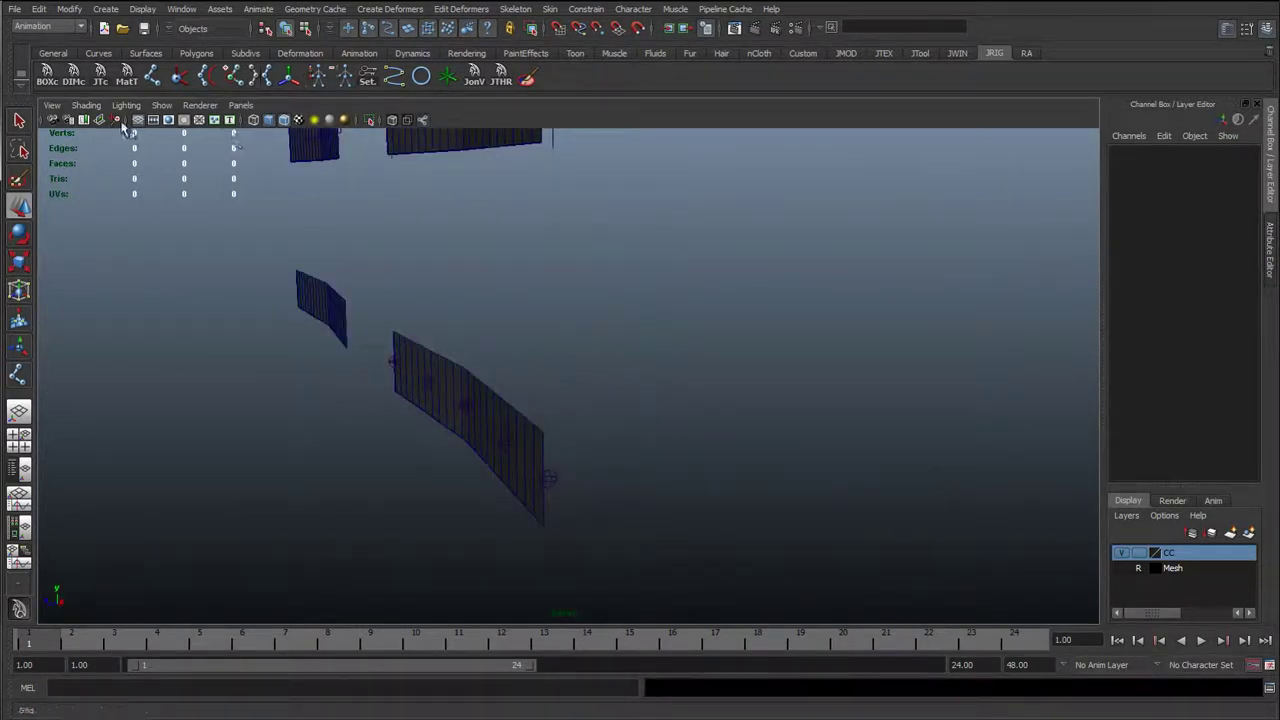
{"action": "scroll", "coordinate": [497, 280], "scroll_direction": "down", "scroll_amount": 5}
{"action": "middle_click_drag", "start_coordinate": [560, 371], "coordinate": [540, 550], "text": "alt"}
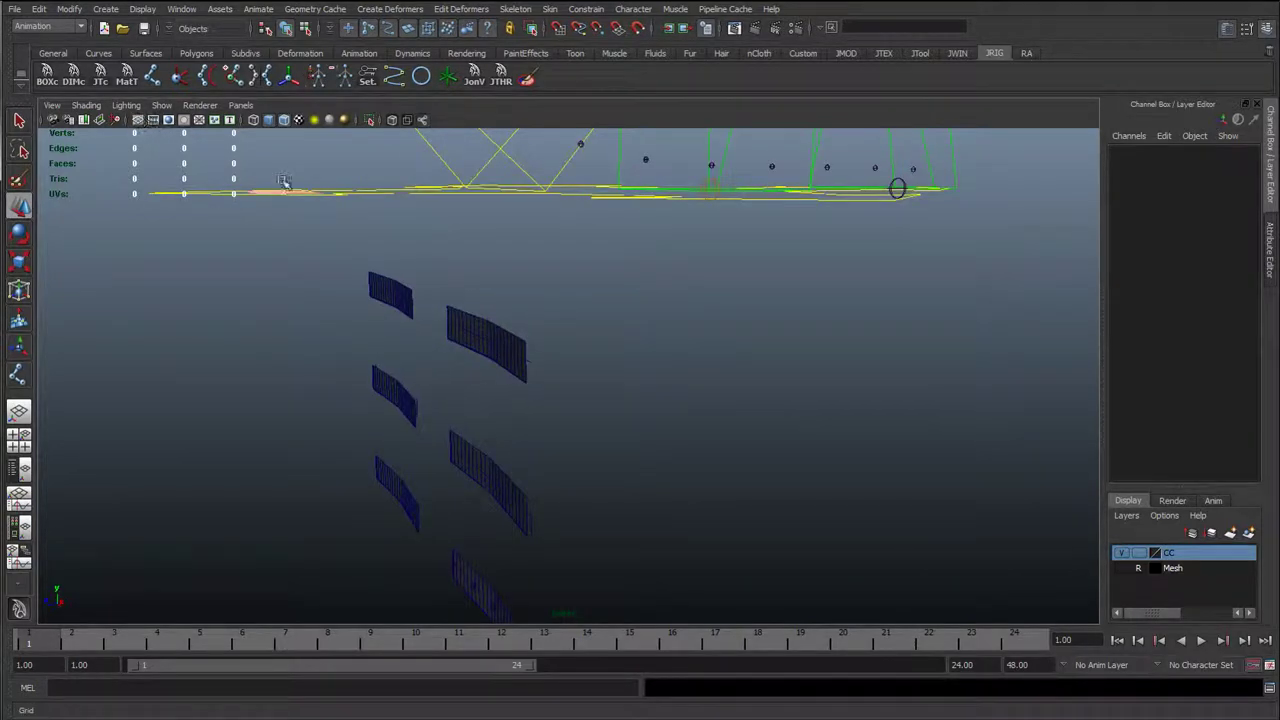
{"action": "left_click_drag", "start_coordinate": [285, 185], "coordinate": [686, 309], "text": "alt"}
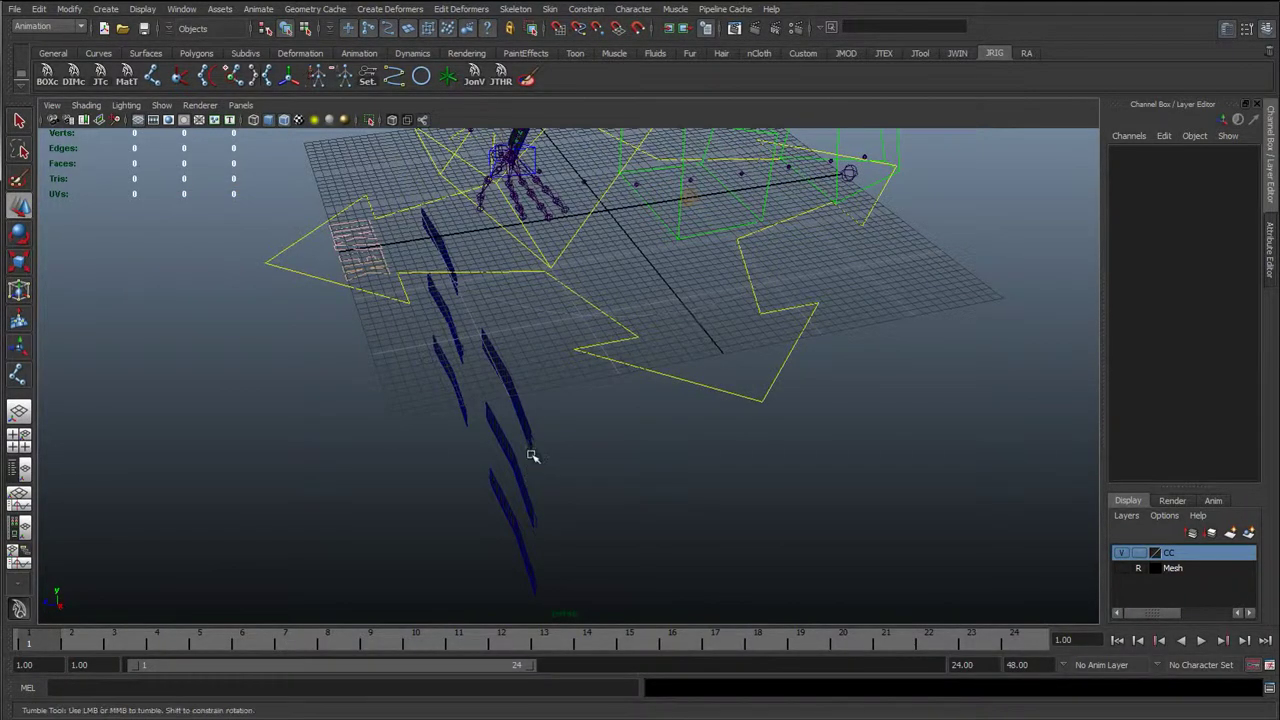
{"action": "left_click_drag", "start_coordinate": [531, 457], "coordinate": [470, 300], "text": "alt"}
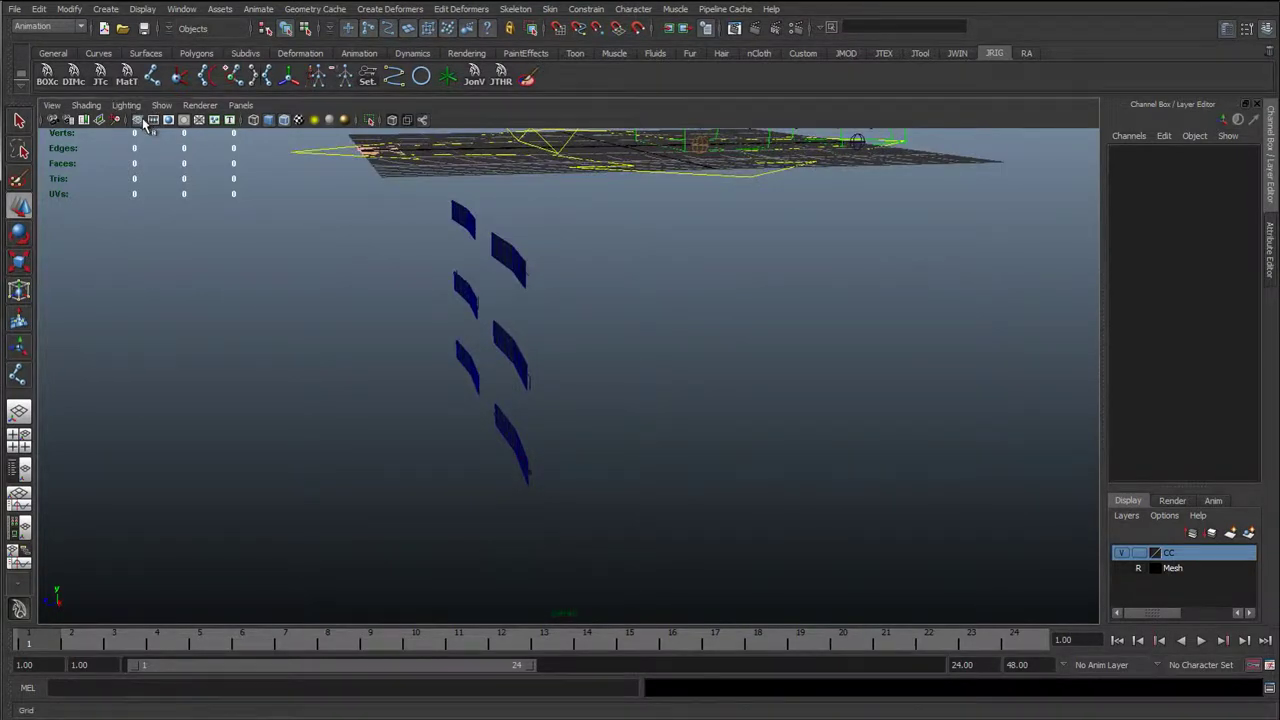
{"action": "left_click_drag", "start_coordinate": [450, 430], "coordinate": [477, 497], "text": "alt"}
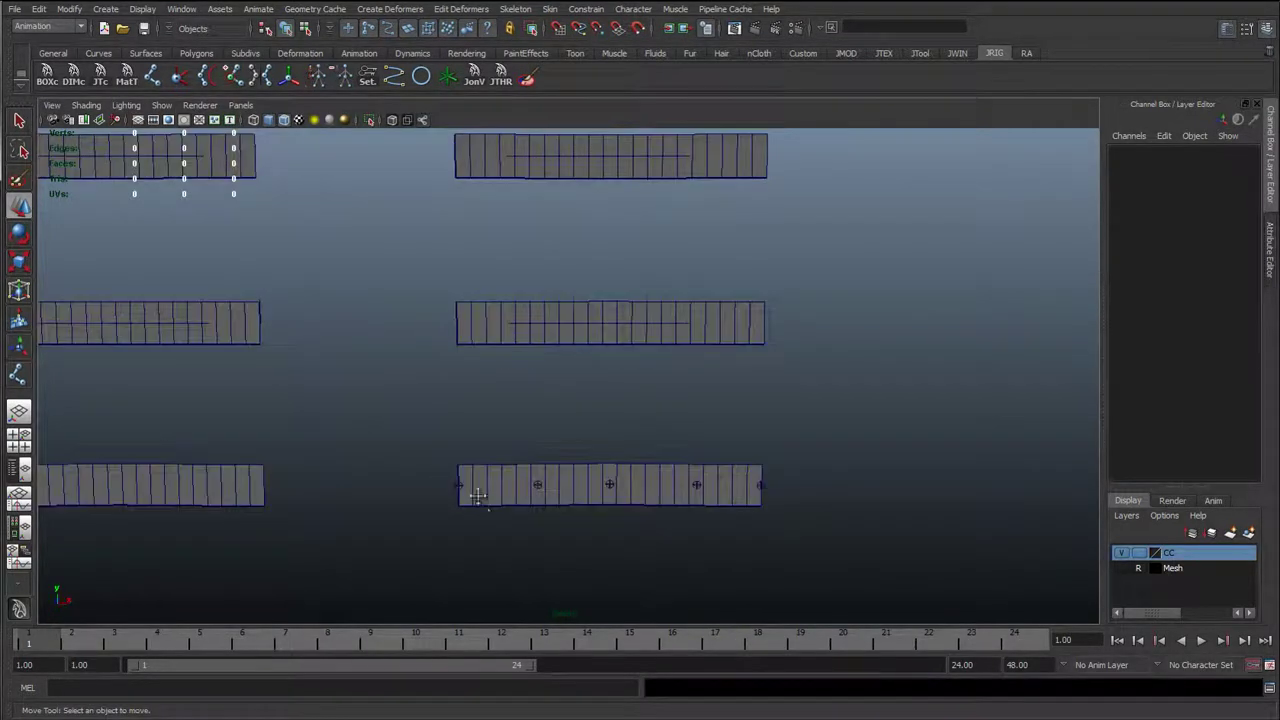
{"action": "middle_click_drag", "start_coordinate": [477, 497], "coordinate": [473, 369], "text": "alt"}
{"action": "left_click_drag", "start_coordinate": [391, 459], "coordinate": [443, 440], "text": "alt"}
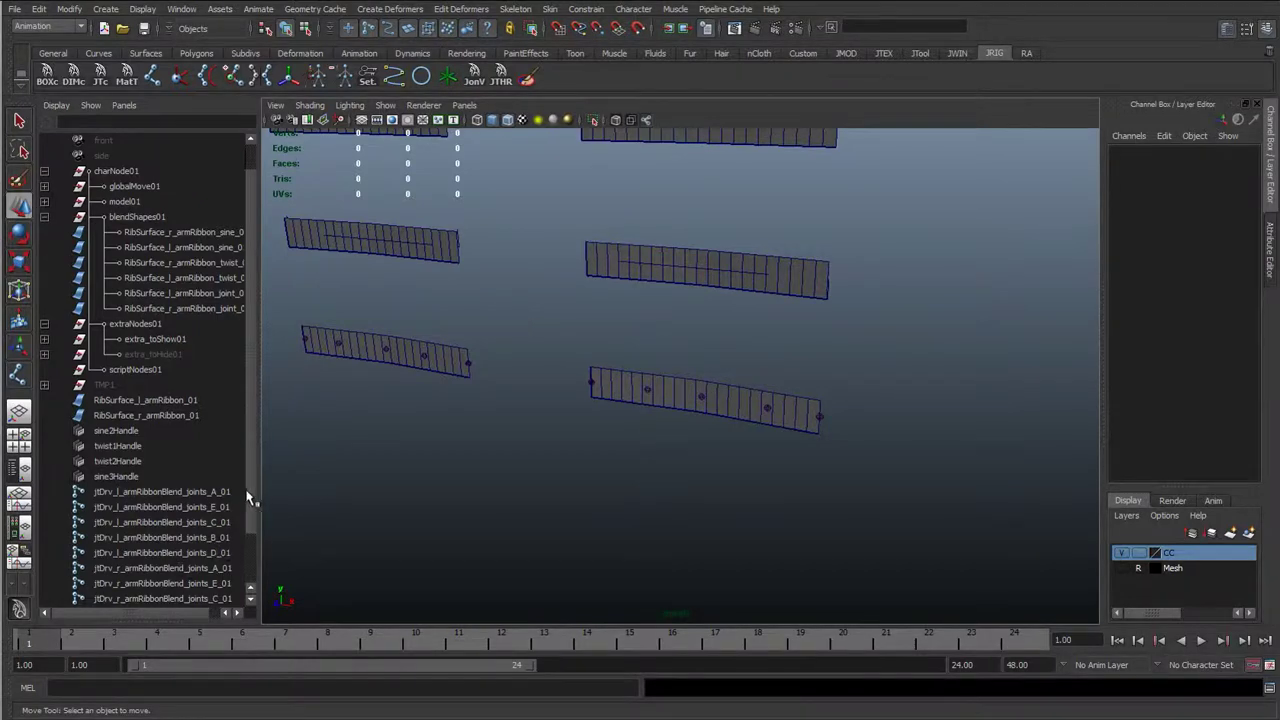
- Smooth bind the left joint-blend ribbon to its five jtDrv_l_armRibbonBlend joints, with a dropoff rate of 3
{"action": "left_click_drag", "start_coordinate": [250, 500], "coordinate": [250, 562]}
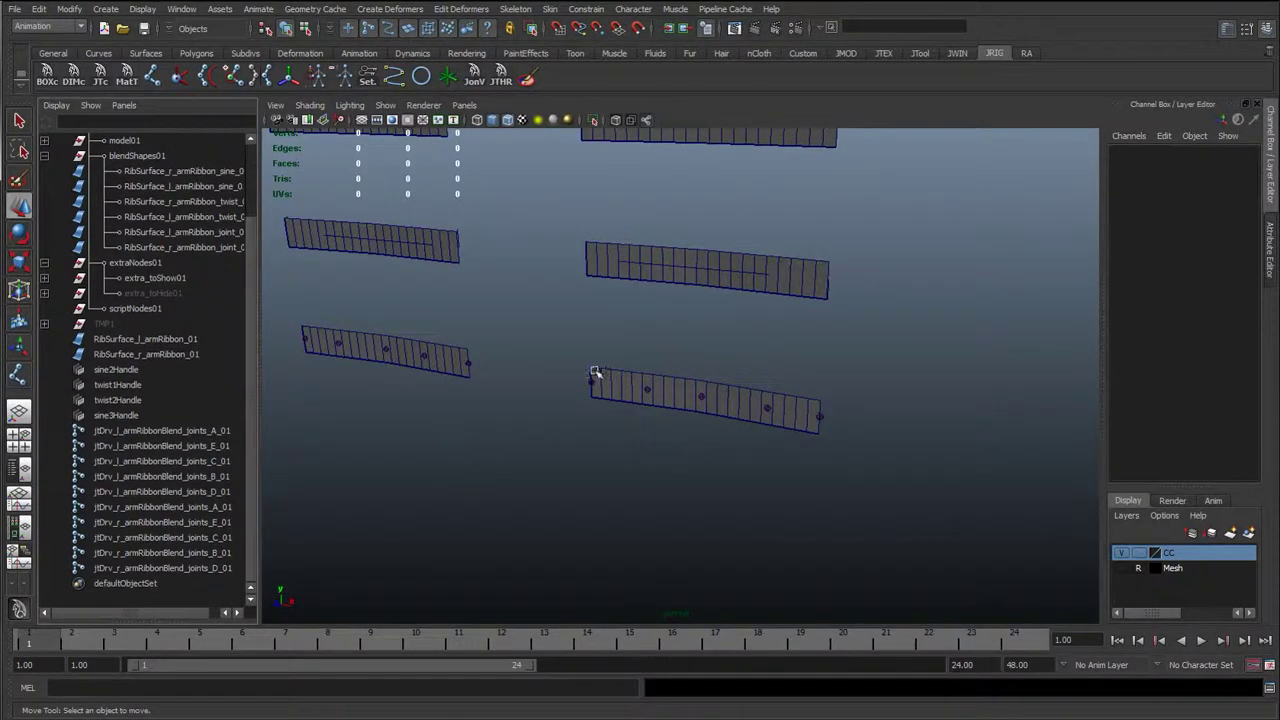
{"action": "left_click_drag", "start_coordinate": [580, 357], "coordinate": [845, 458]}
{"action": "scroll", "coordinate": [720, 444], "scroll_direction": "up", "scroll_amount": 4}
{"action": "left_click", "coordinate": [686, 399], "text": "shift"}
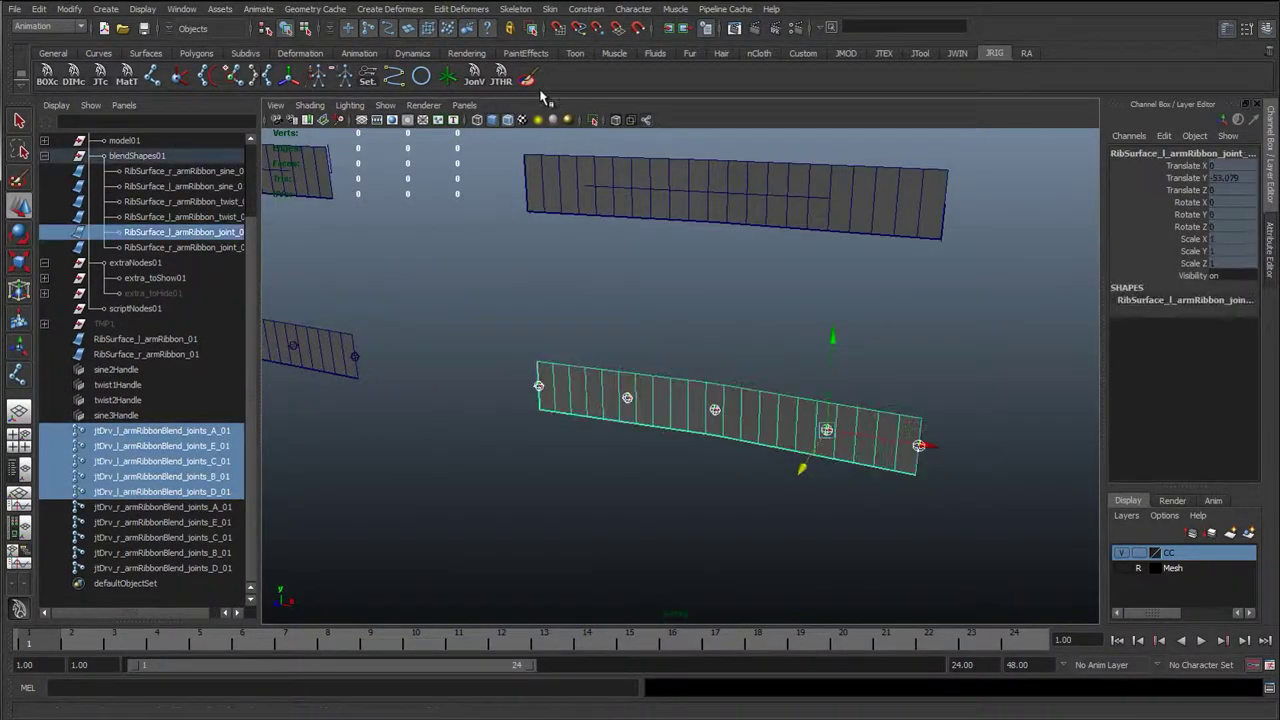
{"action": "left_click", "coordinate": [552, 10]}
{"action": "mouse_move", "coordinate": [565, 8]}
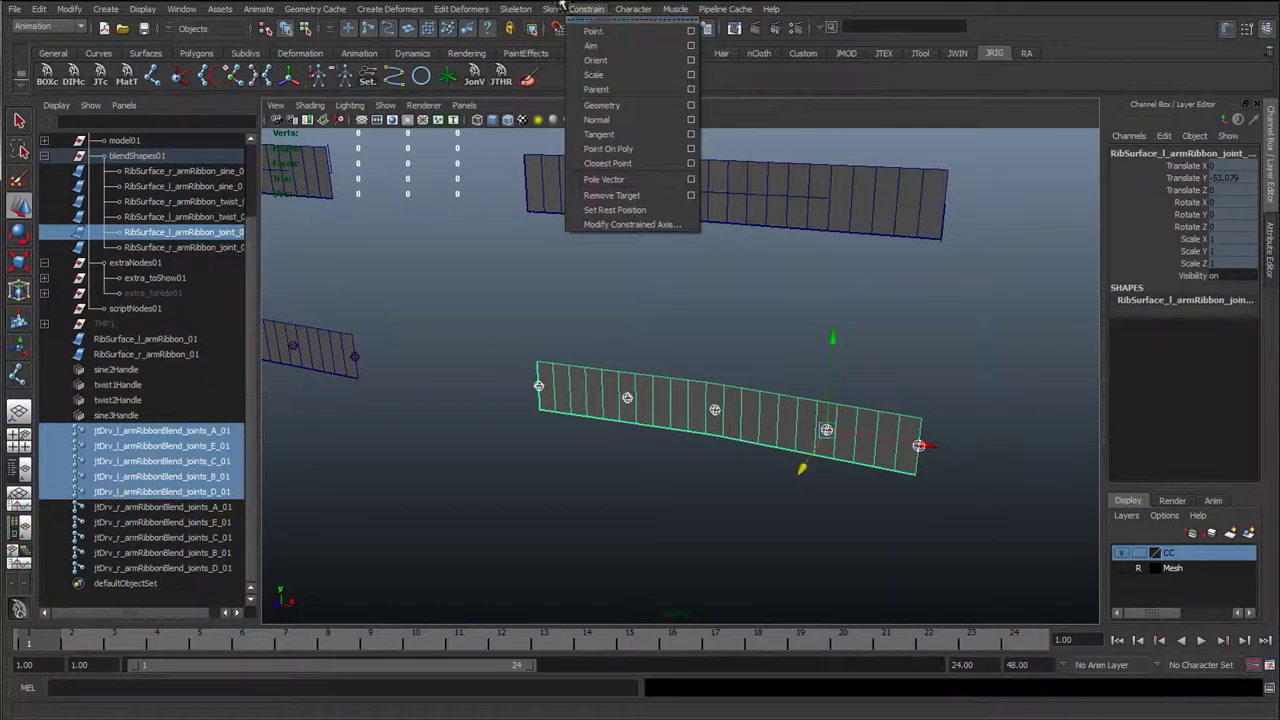
{"action": "mouse_move", "coordinate": [590, 31]}
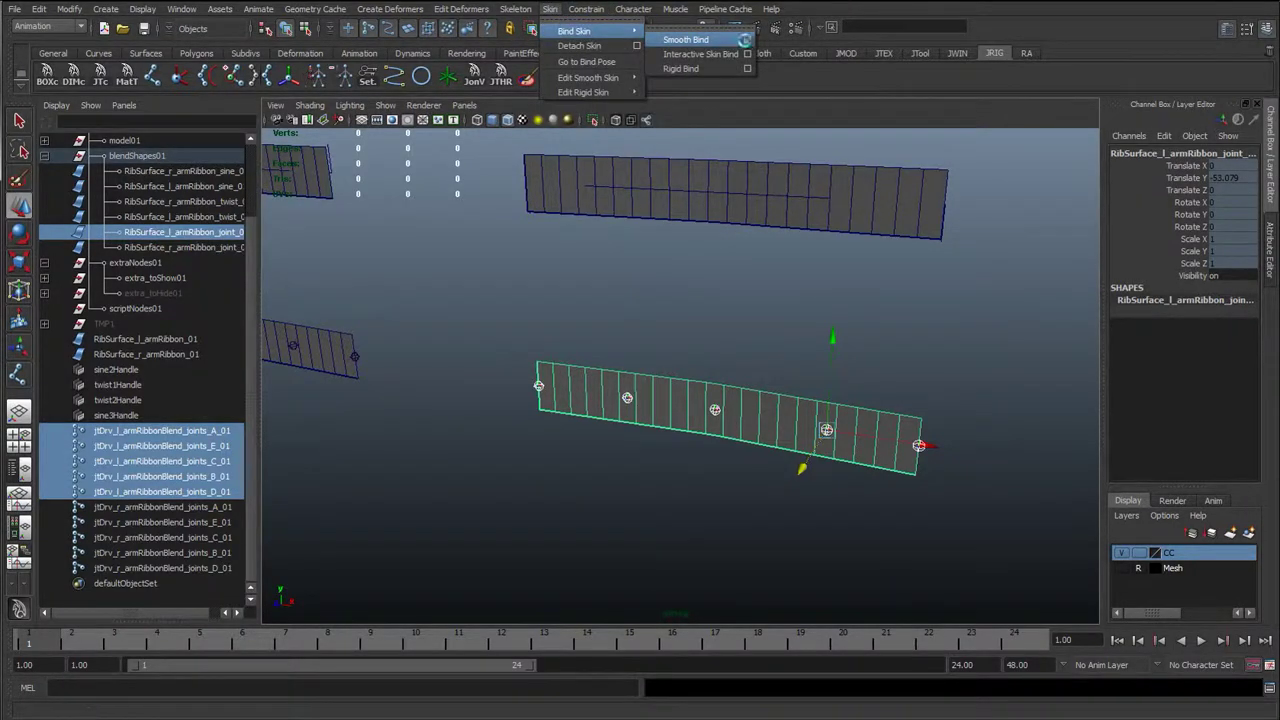
{"action": "left_click", "coordinate": [744, 40]}
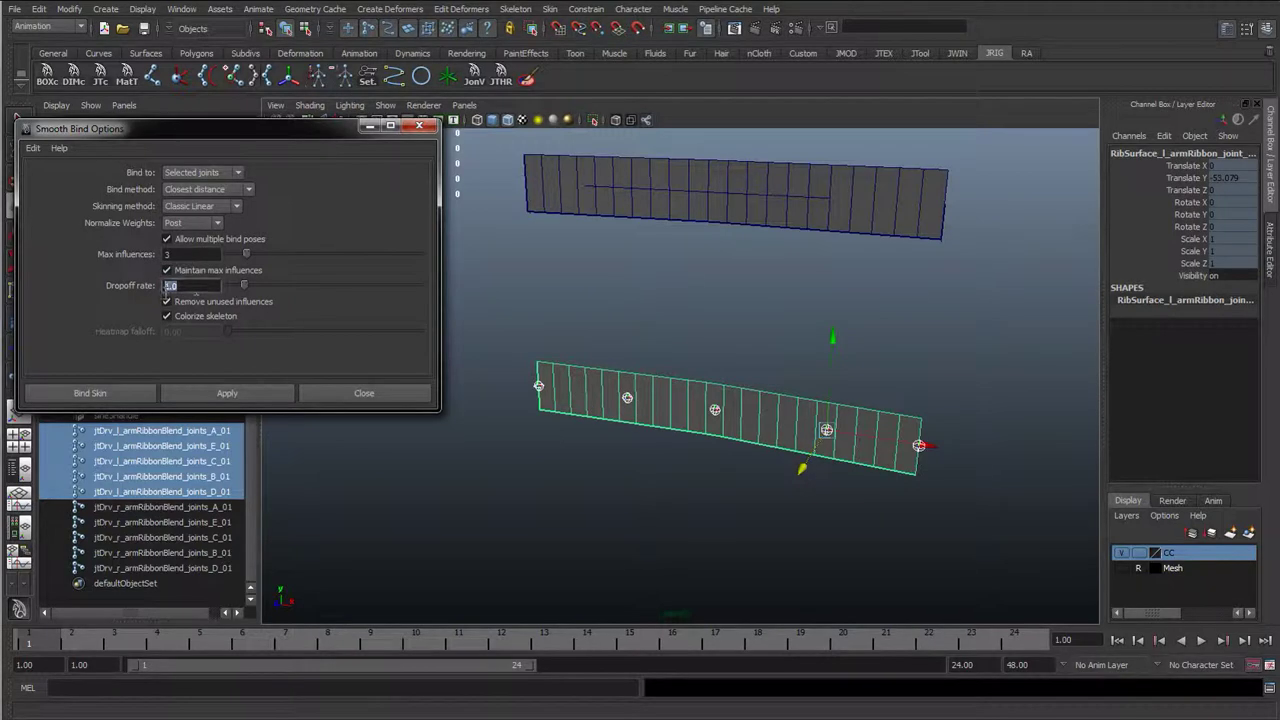
{"action": "type", "text": "3"}
{"action": "left_click", "coordinate": [228, 394]}
- Test the left ribbon's bind by moving jtDrv_l_armRibbonBlend_joints_D_01, and undo the move
{"action": "left_click", "coordinate": [800, 421]}
{"action": "left_click", "coordinate": [828, 431]}
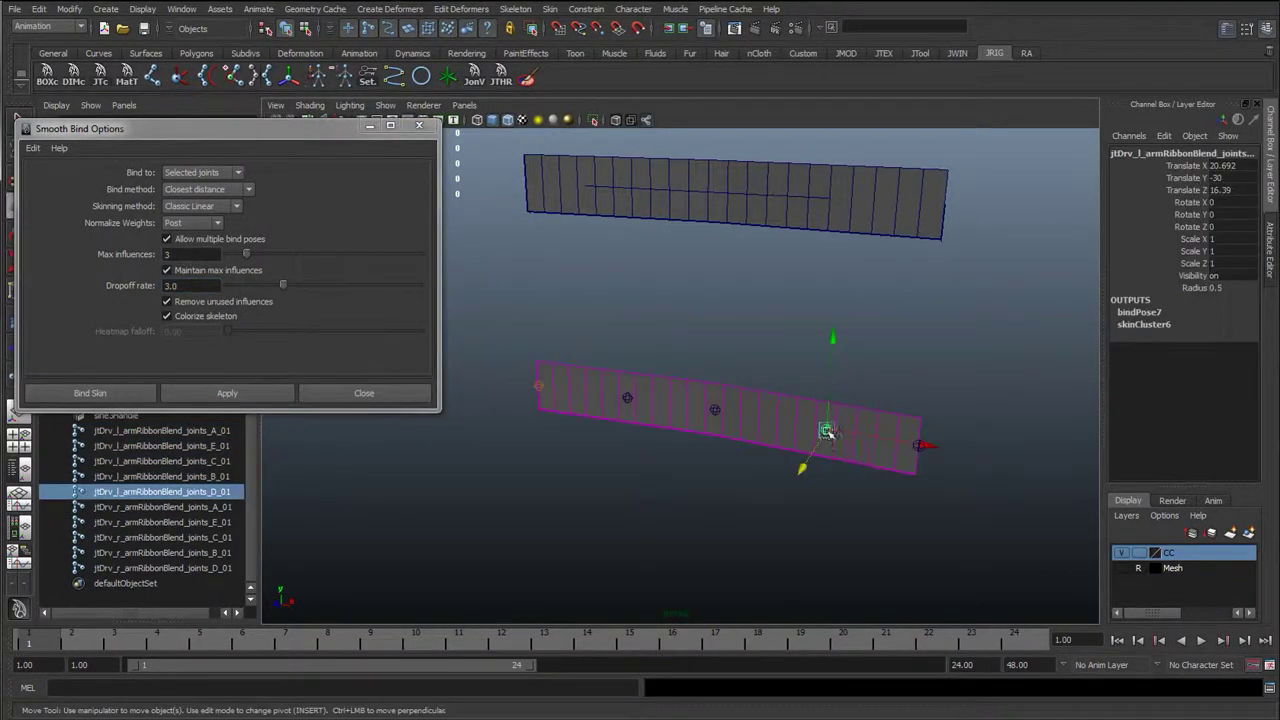
{"action": "left_click_drag", "start_coordinate": [827, 430], "coordinate": [786, 390]}
{"action": "key", "text": "ctrl+z"}
- Smooth bind the right joint-blend ribbon to its five jtDrv_r_armRibbonBlend joints with the same settings, and close the bind options
{"action": "right_click_drag", "start_coordinate": [800, 476], "coordinate": [637, 491], "text": "alt"}
{"action": "middle_click_drag", "start_coordinate": [637, 491], "coordinate": [680, 494], "text": "alt"}
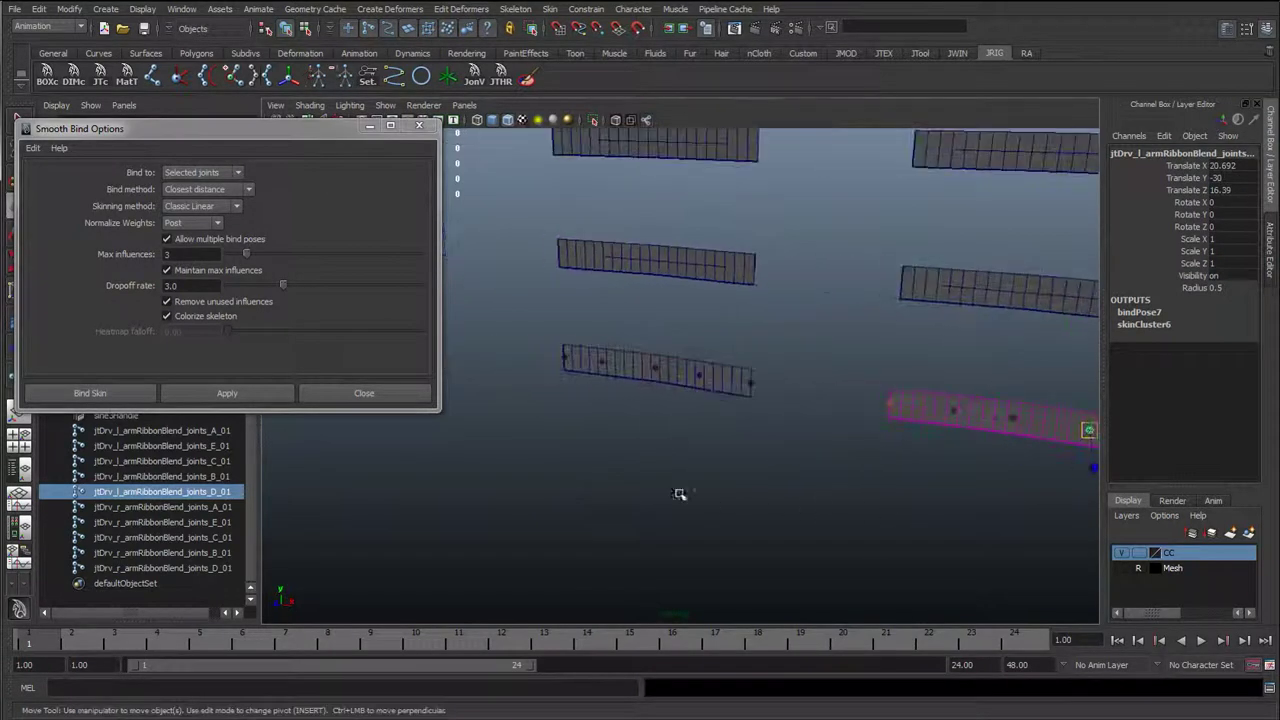
{"action": "left_click_drag", "start_coordinate": [680, 494], "coordinate": [628, 476], "text": "alt"}
{"action": "left_click_drag", "start_coordinate": [475, 330], "coordinate": [786, 442]}
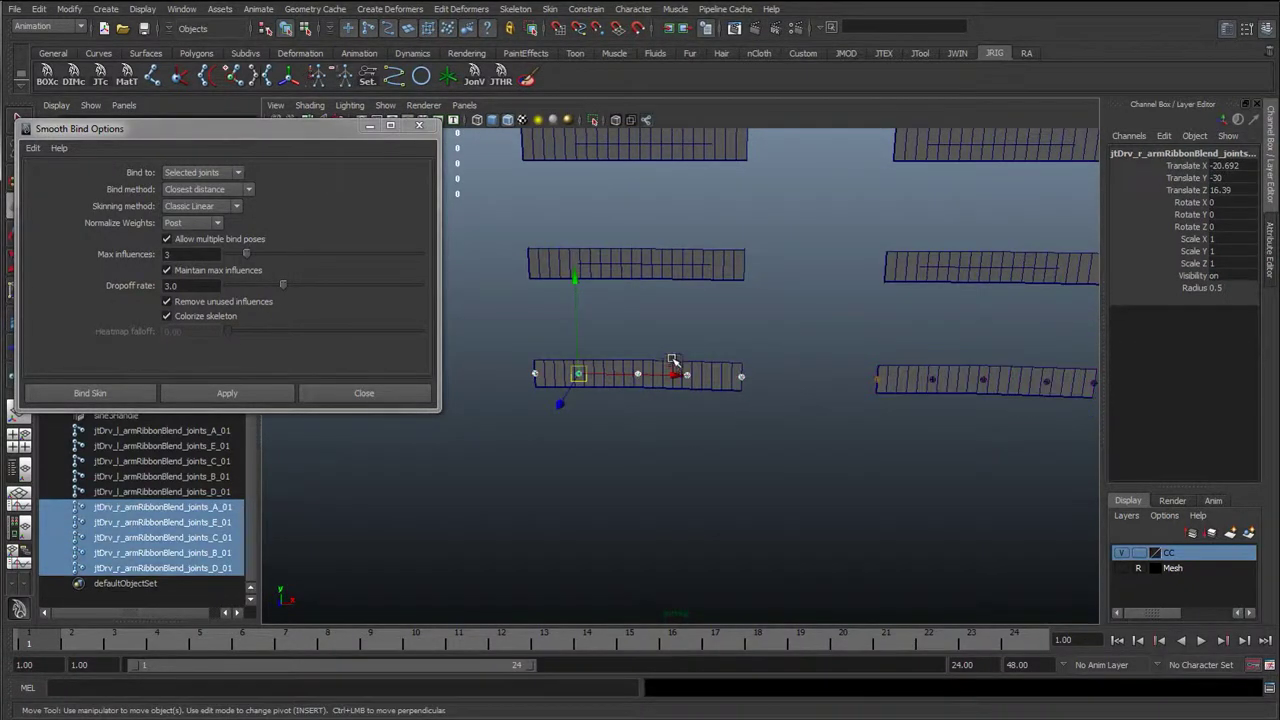
{"action": "left_click", "coordinate": [673, 360], "text": "shift"}
{"action": "left_click", "coordinate": [227, 393]}
{"action": "left_click", "coordinate": [349, 394]}
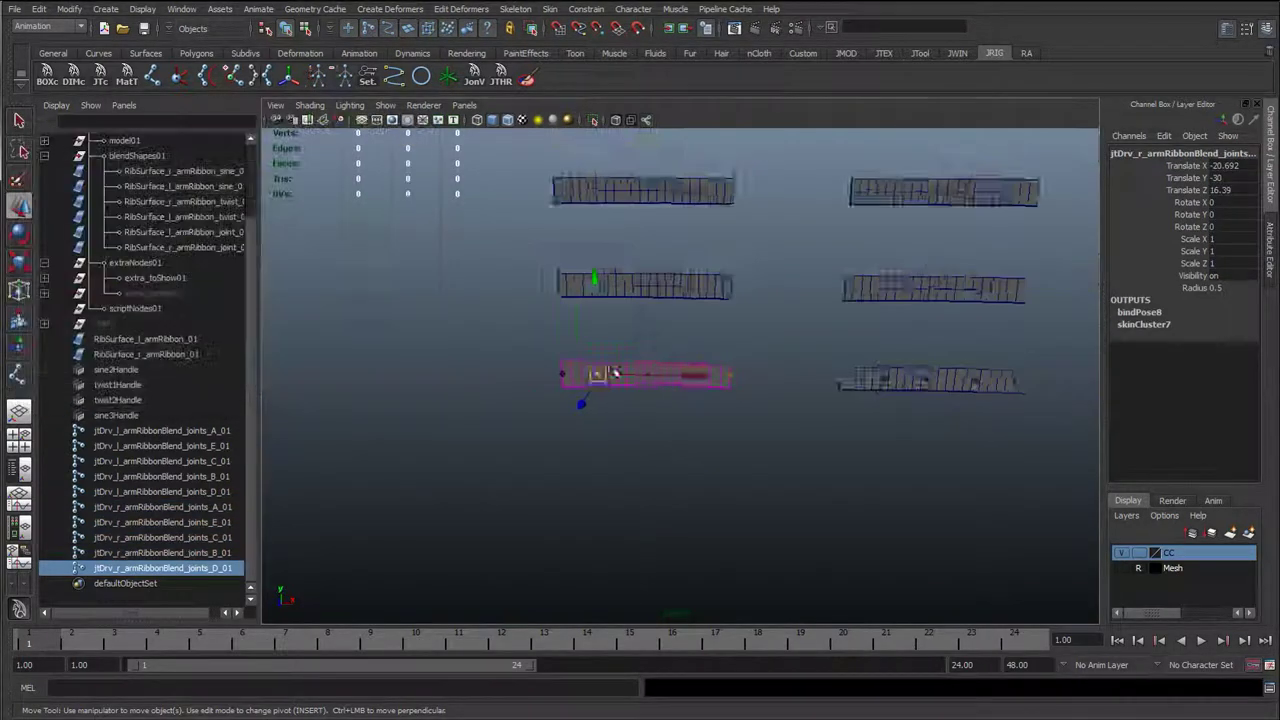
- Reset the left wrist control cc_l_wrist_01 to Translate X 0 and Translate Y 0, and clear the selection
{"action": "right_click_drag", "start_coordinate": [615, 373], "coordinate": [598, 376], "text": "alt"}
{"action": "middle_click_drag", "start_coordinate": [598, 376], "coordinate": [477, 471], "text": "alt"}
{"action": "left_click", "coordinate": [768, 461]}
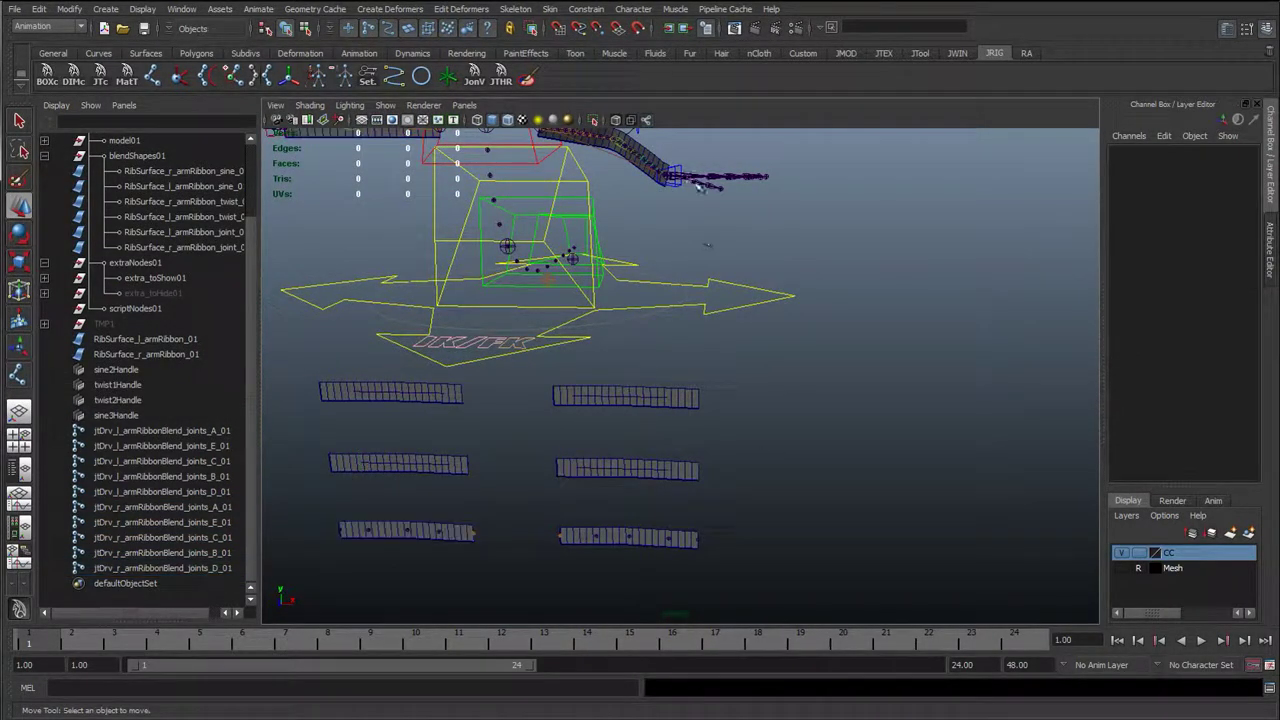
{"action": "left_click", "coordinate": [680, 168]}
{"action": "middle_click_drag", "start_coordinate": [755, 245], "coordinate": [778, 352], "text": "alt"}
{"action": "left_click_drag", "start_coordinate": [1225, 178], "coordinate": [1225, 167]}
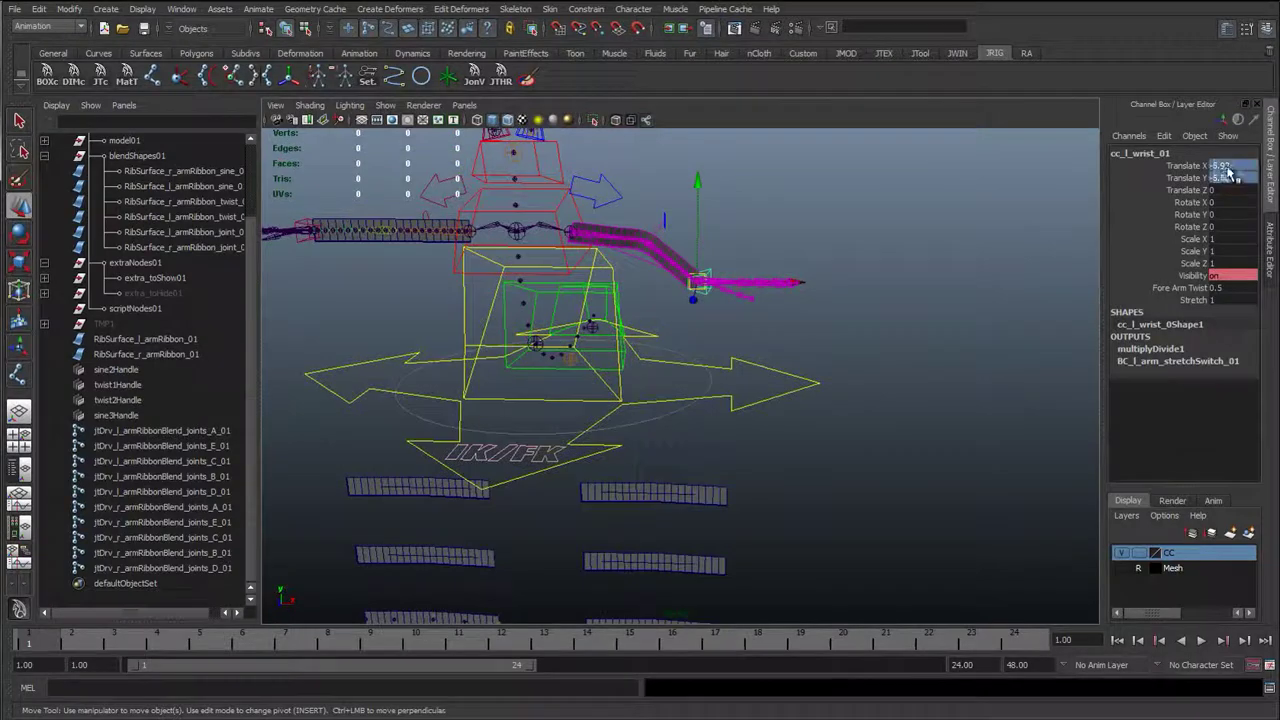
{"action": "type", "text": "0"}
{"action": "key", "text": "Return"}
{"action": "left_click", "coordinate": [798, 478]}
- Move the middle driver joint jtDrv_l_armRibbonBlend_joints_C_01 up to about Translate Y -26.071 to test the left arm ribbon's deformation
{"action": "right_click_drag", "start_coordinate": [745, 485], "coordinate": [655, 505], "text": "alt"}
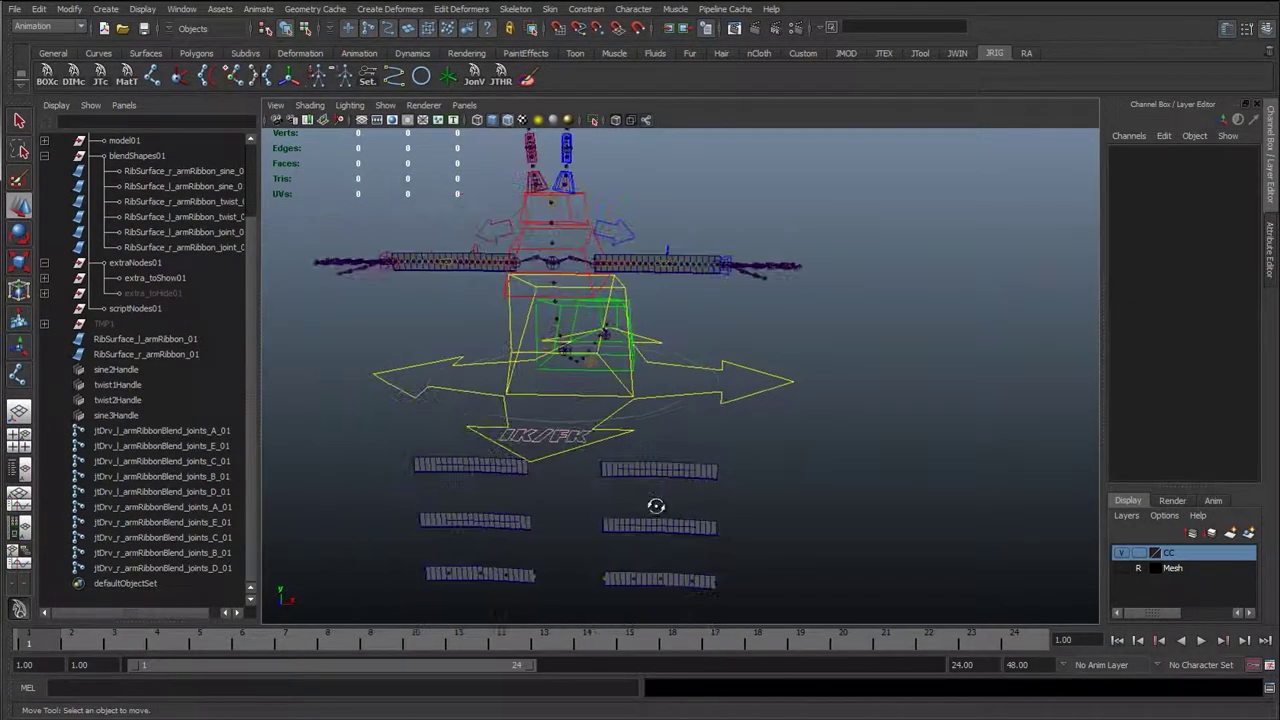
{"action": "left_click_drag", "start_coordinate": [655, 505], "coordinate": [652, 455], "text": "alt"}
{"action": "left_click", "coordinate": [657, 594]}
{"action": "left_click_drag", "start_coordinate": [657, 593], "coordinate": [677, 576]}
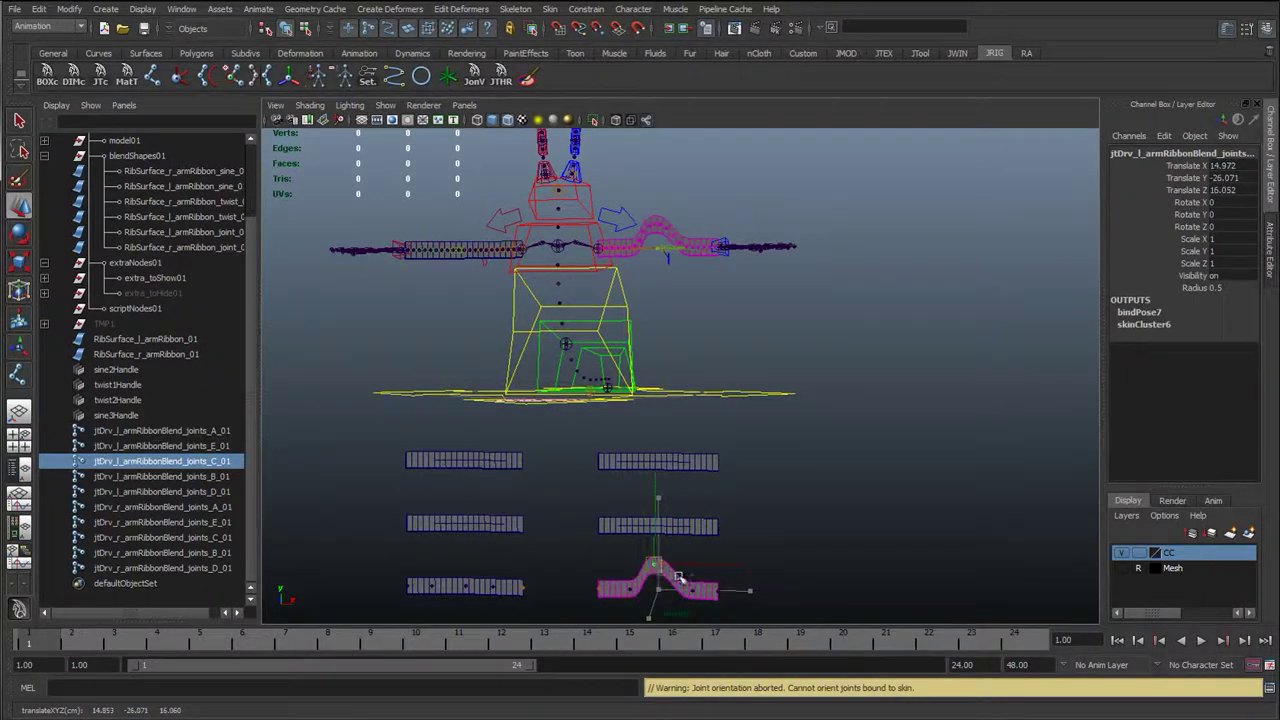
- Undo the last move of the left joint-blend ribbon's middle driver joint jtDrv_l_armRibbonBlend_joints_C_01
{"action": "key", "text": "ctrl+z"}
{"action": "middle_click_drag", "start_coordinate": [698, 568], "coordinate": [706, 500], "text": "alt"}
{"action": "right_click_drag", "start_coordinate": [706, 500], "coordinate": [697, 552], "text": "alt"}
- Test the left ribbon by moving the driver joint between its middle and outer end, undo the move and clear the selection
{"action": "left_click", "coordinate": [710, 525]}
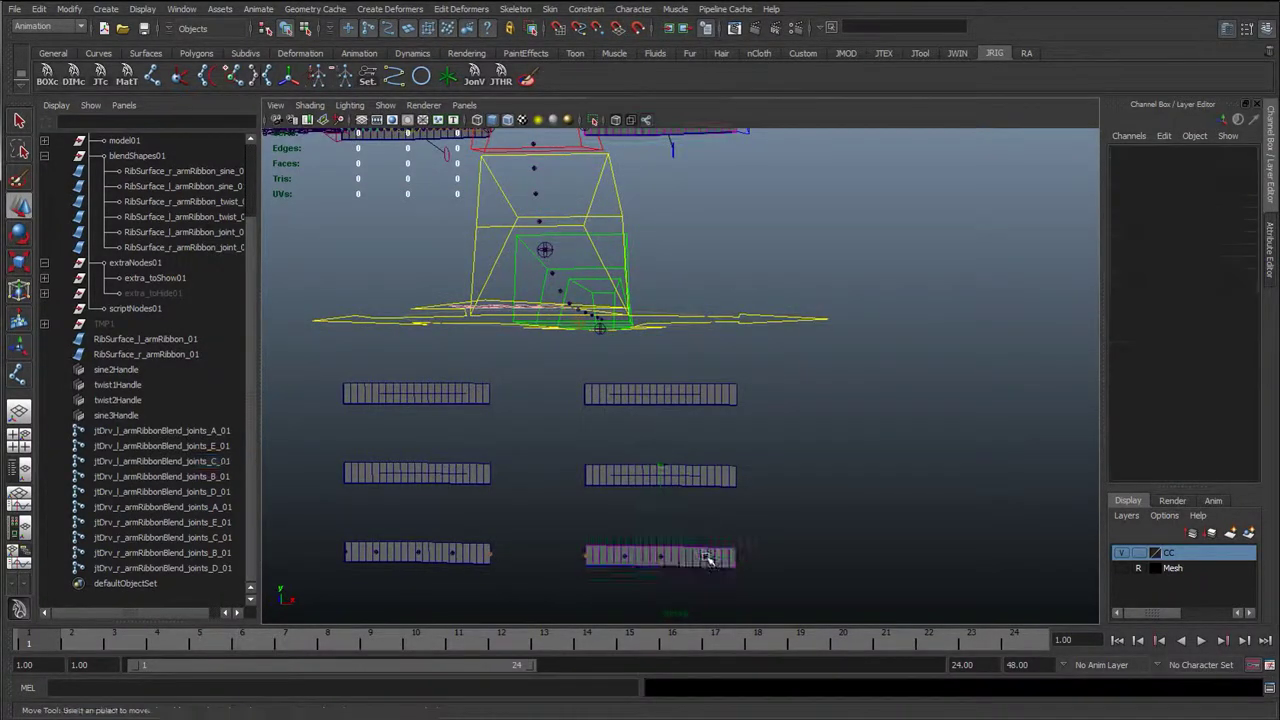
{"action": "left_click", "coordinate": [697, 553]}
{"action": "left_click_drag", "start_coordinate": [697, 553], "coordinate": [713, 545]}
{"action": "key", "text": "ctrl+z"}
{"action": "left_click", "coordinate": [760, 449]}
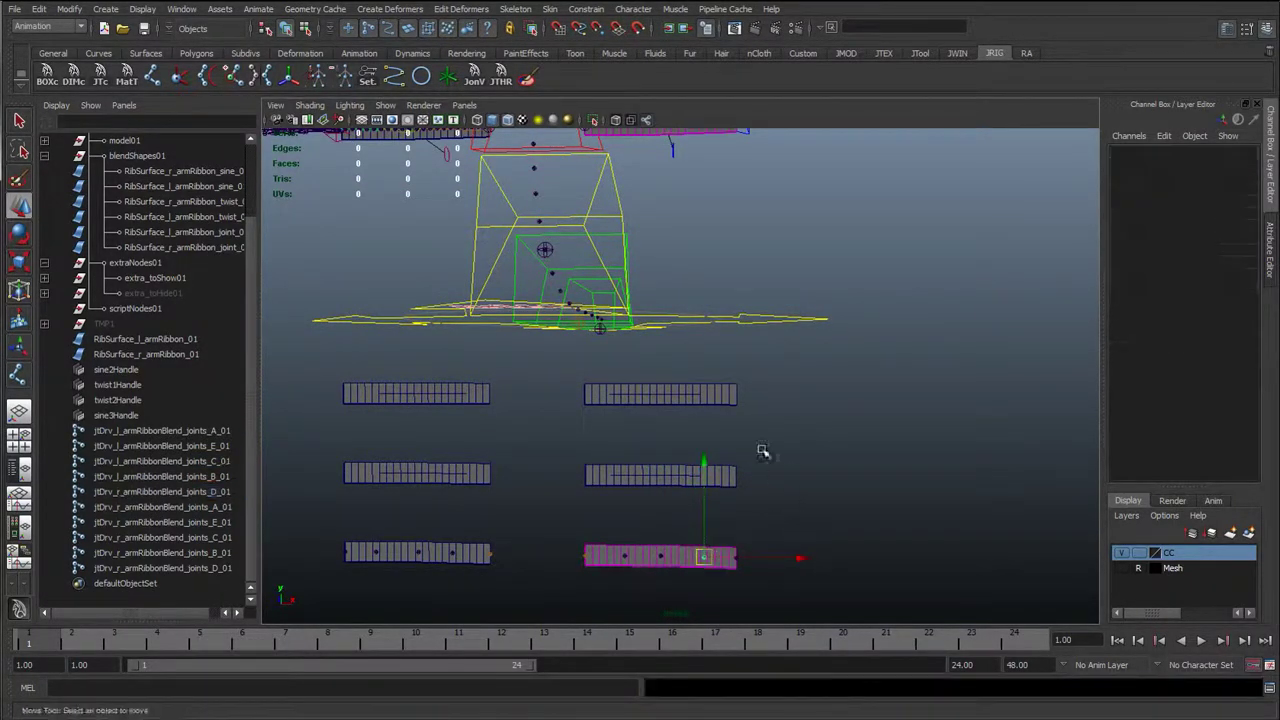
- Test the left ribbon's inner end by moving jtDrv_l_armRibbonBlend_joints_A_01 to about Translate X 4.853 and Translate Y -28.41, and undo the move
{"action": "key", "text": "q"}
{"action": "left_click", "coordinate": [589, 559]}
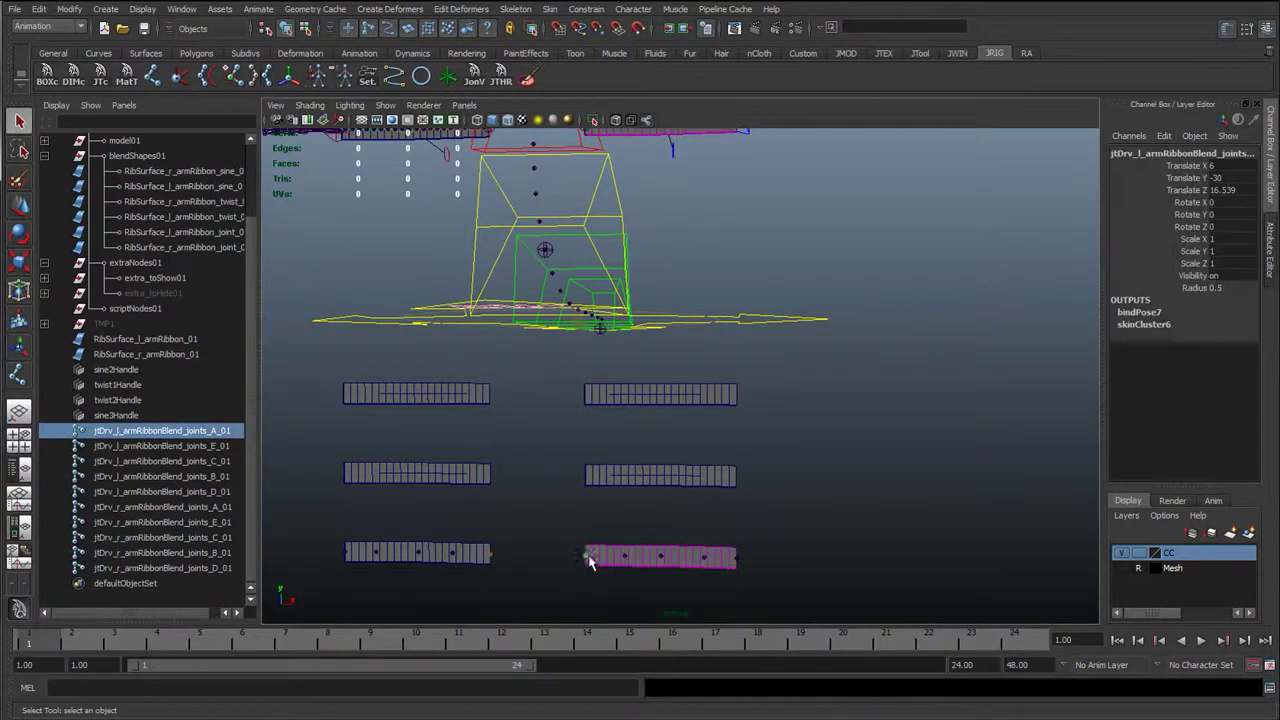
{"action": "key", "text": "w"}
{"action": "left_click_drag", "start_coordinate": [628, 490], "coordinate": [587, 560], "text": "alt"}
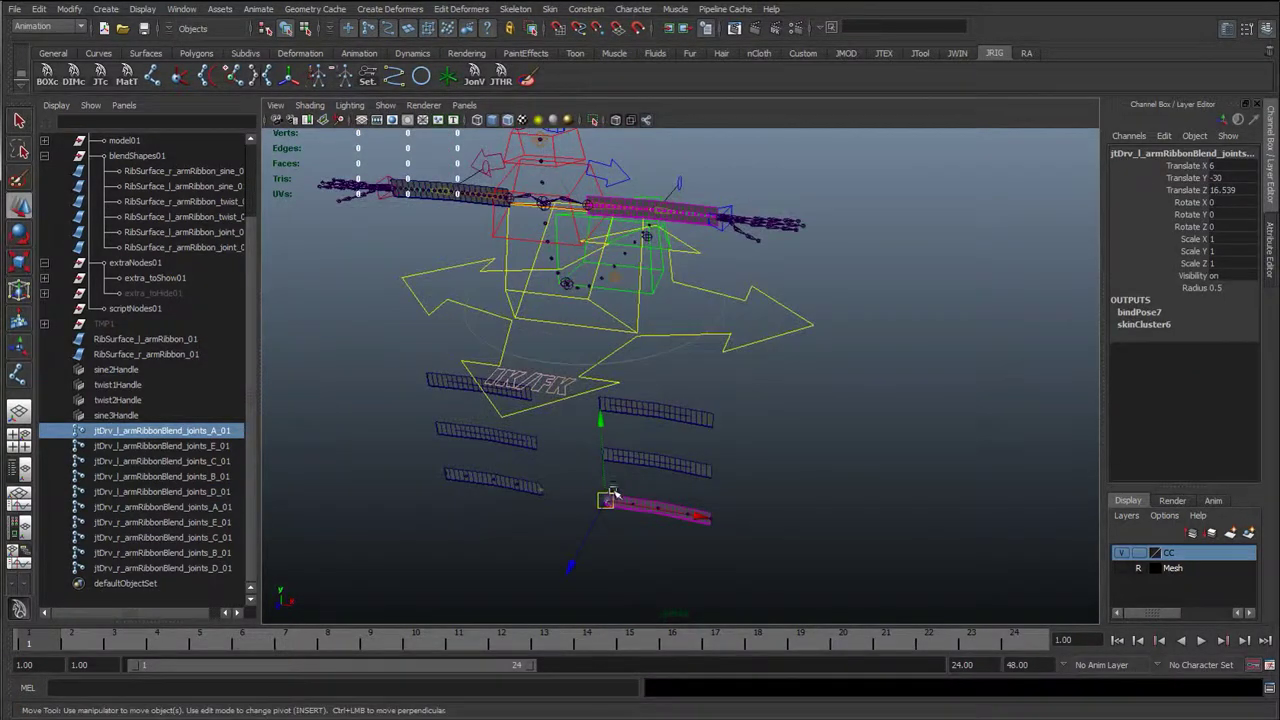
{"action": "middle_click_drag", "start_coordinate": [621, 320], "coordinate": [641, 382], "text": "alt"}
{"action": "left_click_drag", "start_coordinate": [626, 392], "coordinate": [647, 434], "text": "alt"}
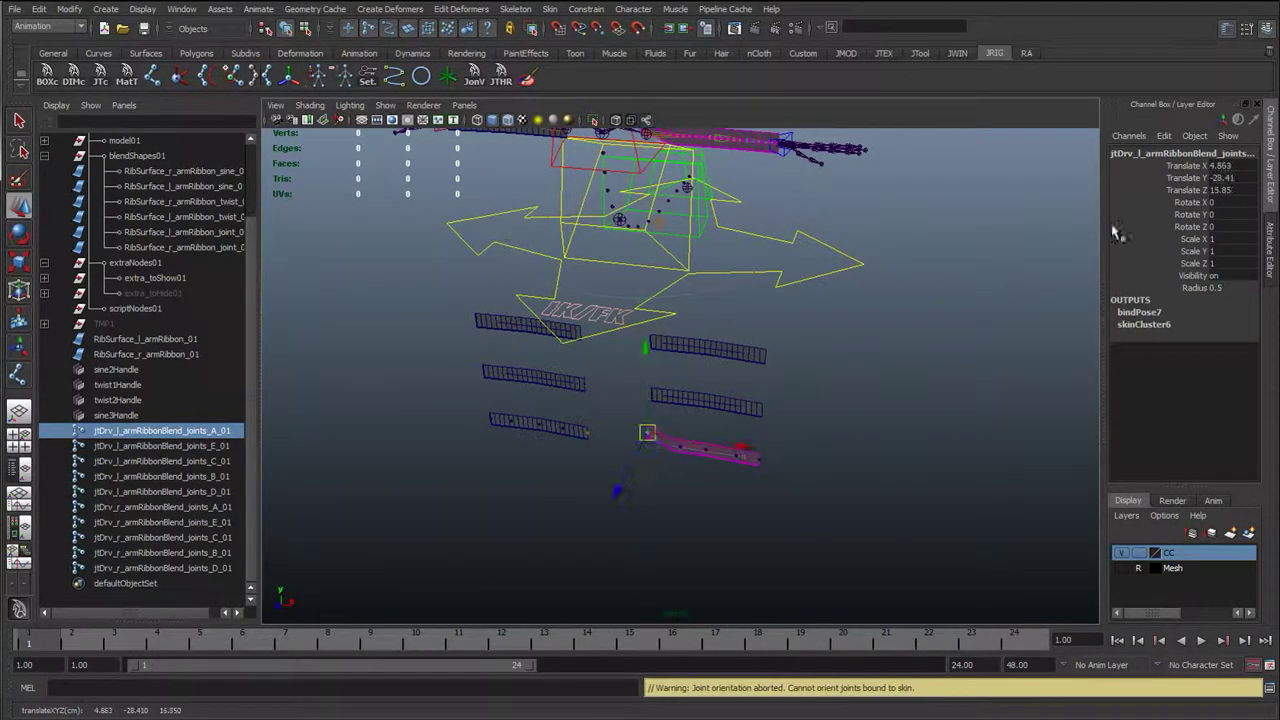
{"action": "key", "text": "ctrl+z"}
- Examine the left arm ribbon on the rig and the blend-shape ribbons below it, and clear the selection
{"action": "middle_click_drag", "start_coordinate": [665, 408], "coordinate": [649, 484], "text": "alt"}
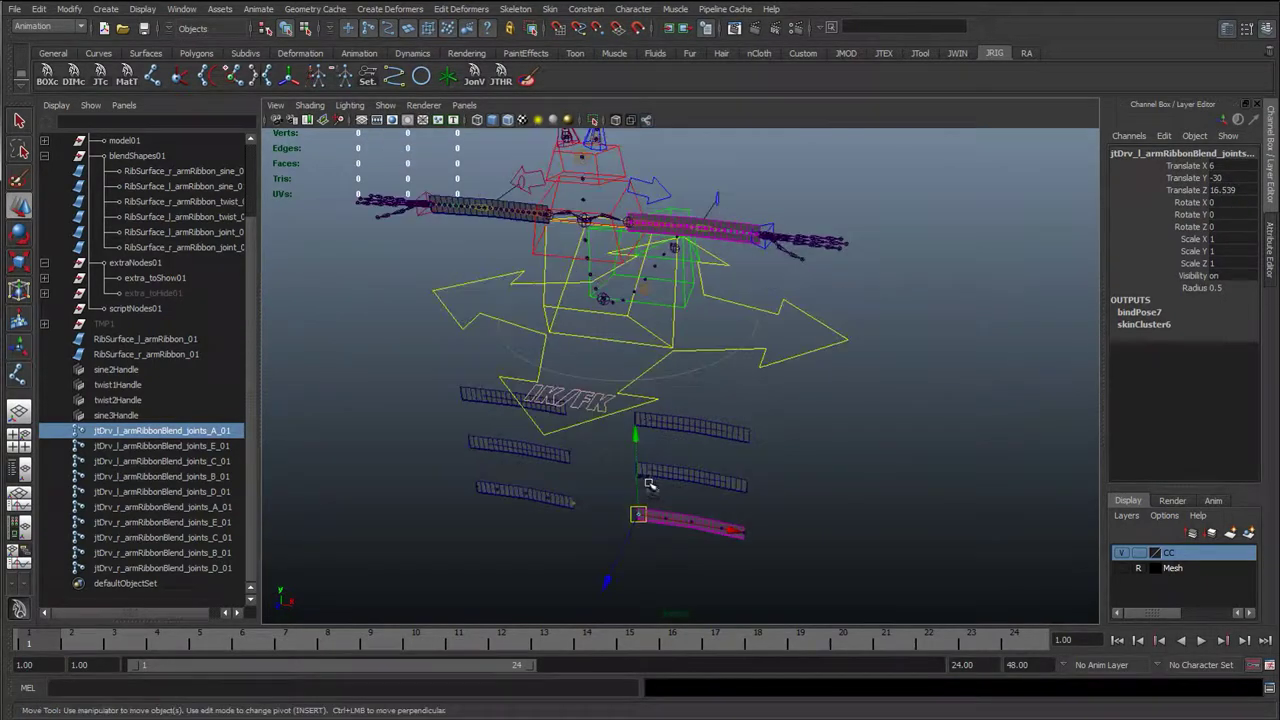
{"action": "middle_click_drag", "start_coordinate": [698, 305], "coordinate": [682, 405], "text": "alt"}
{"action": "scroll", "coordinate": [680, 400], "scroll_direction": "up", "scroll_amount": 6}
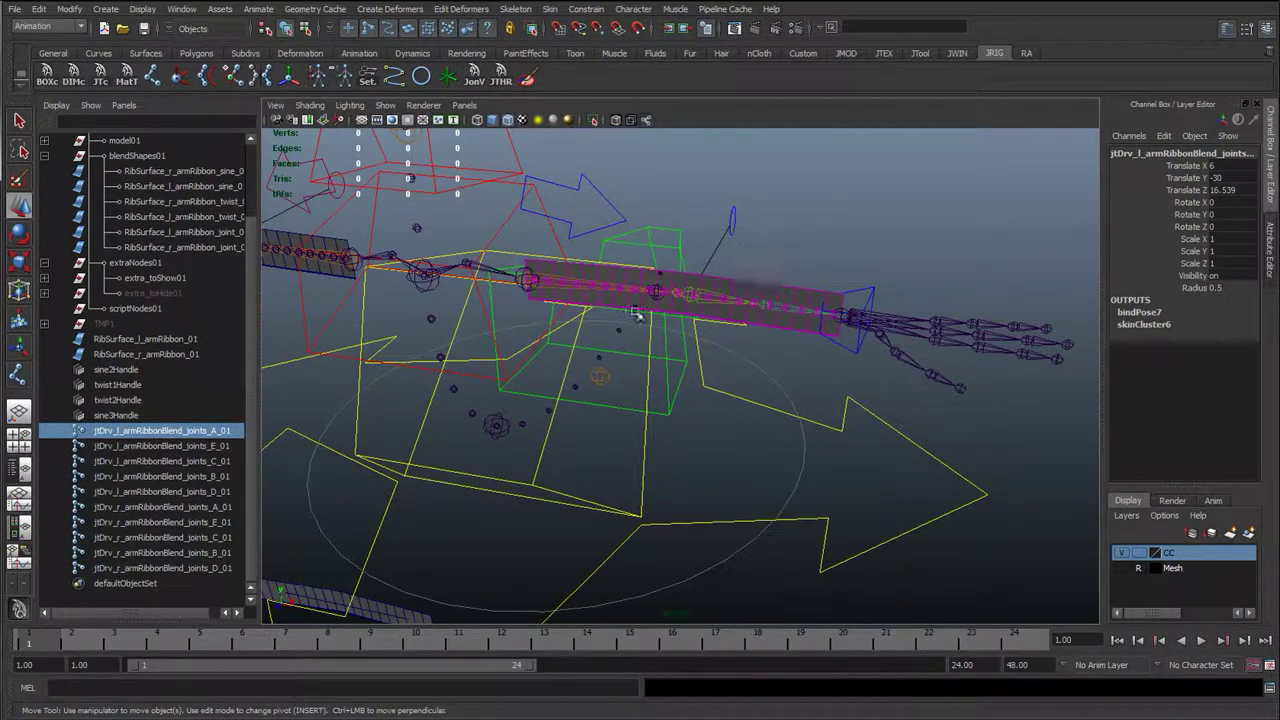
{"action": "scroll", "coordinate": [812, 452], "scroll_direction": "down", "scroll_amount": 6}
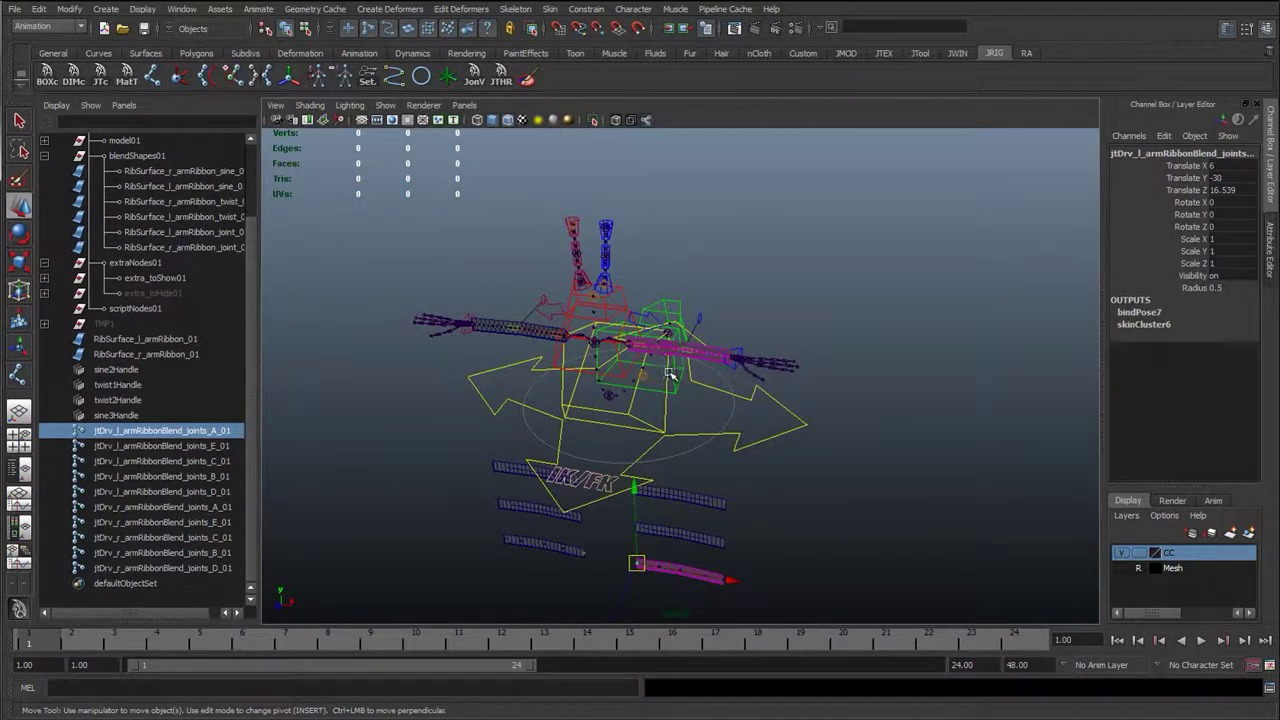
{"action": "scroll", "coordinate": [670, 374], "scroll_direction": "up", "scroll_amount": 4}
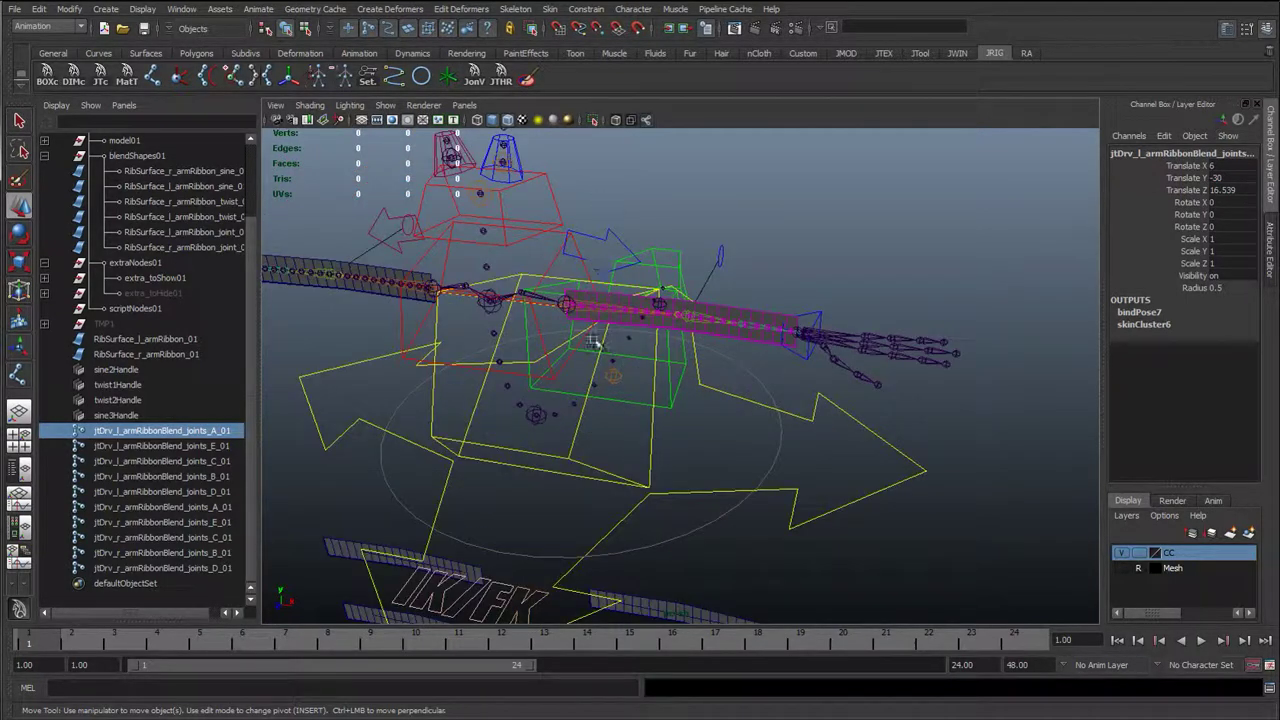
{"action": "left_click", "coordinate": [650, 393]}
{"action": "scroll", "coordinate": [650, 393], "scroll_direction": "down", "scroll_amount": 5}
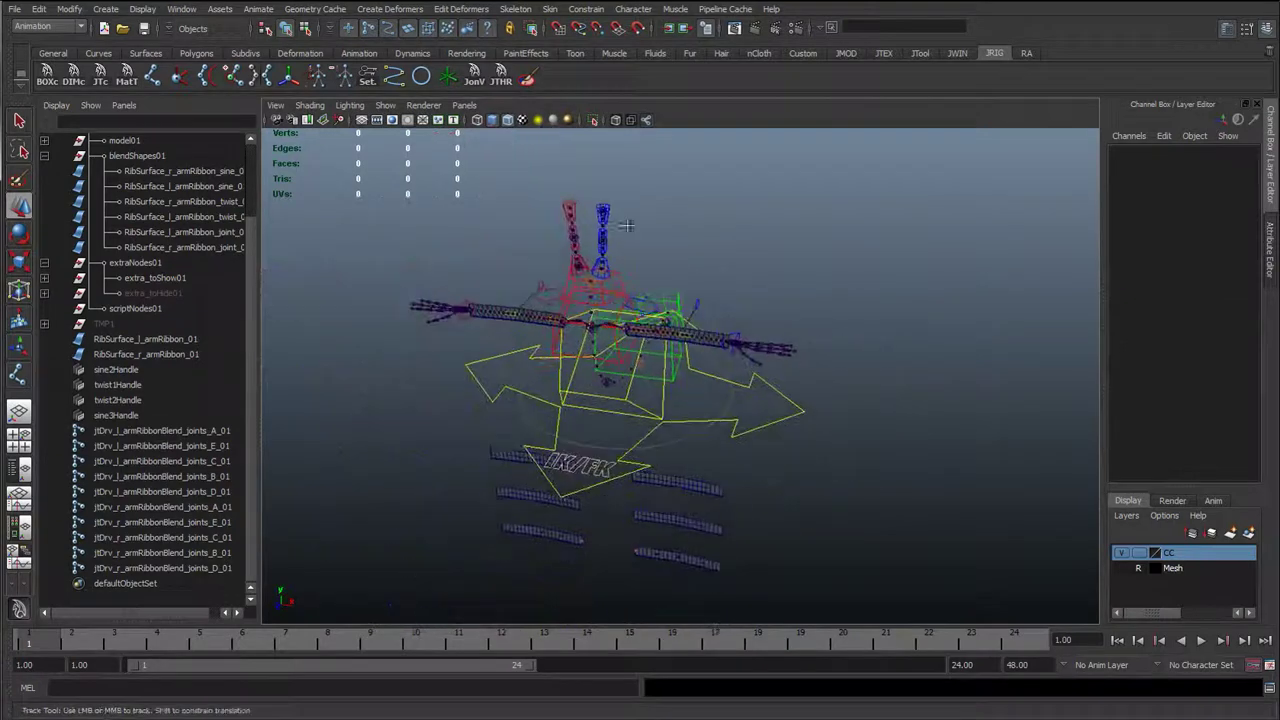
{"action": "middle_click_drag", "start_coordinate": [620, 570], "coordinate": [585, 385], "text": "alt"}
{"action": "left_click_drag", "start_coordinate": [585, 385], "coordinate": [631, 380], "text": "alt"}
{"action": "scroll", "coordinate": [622, 358], "scroll_direction": "up", "scroll_amount": 3}
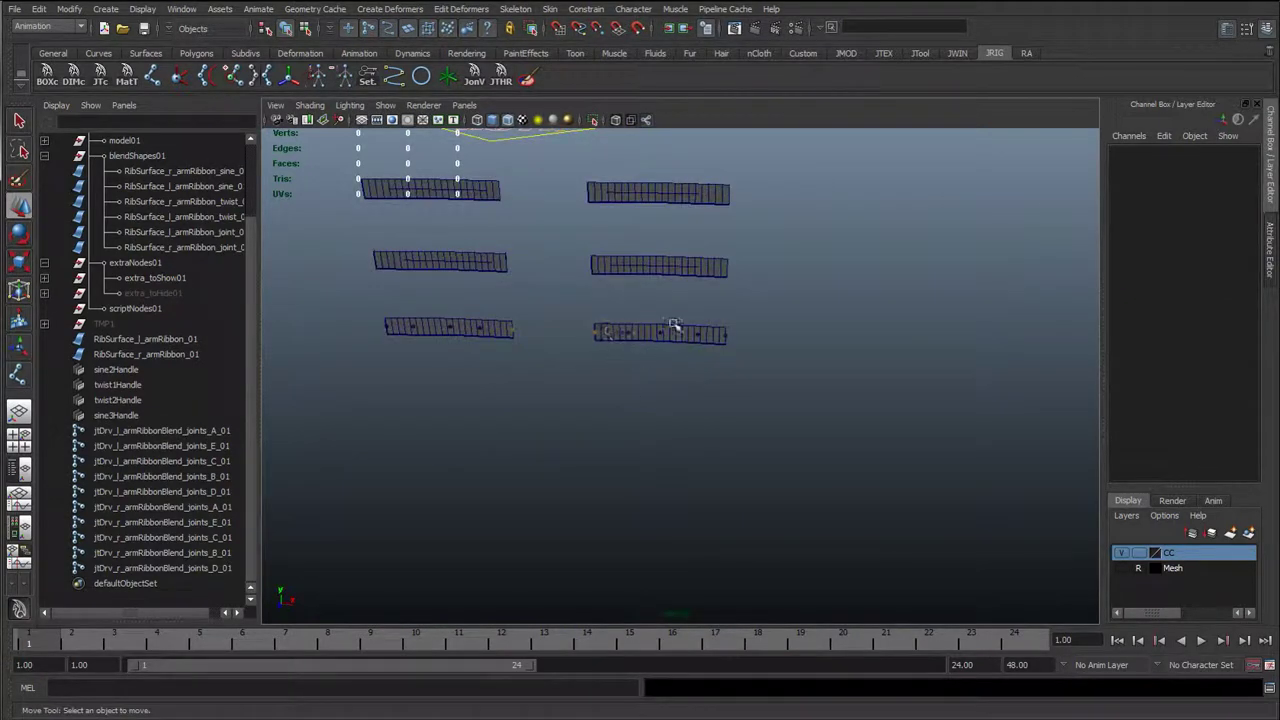
{"action": "middle_click_drag", "start_coordinate": [611, 209], "coordinate": [644, 419], "text": "alt"}
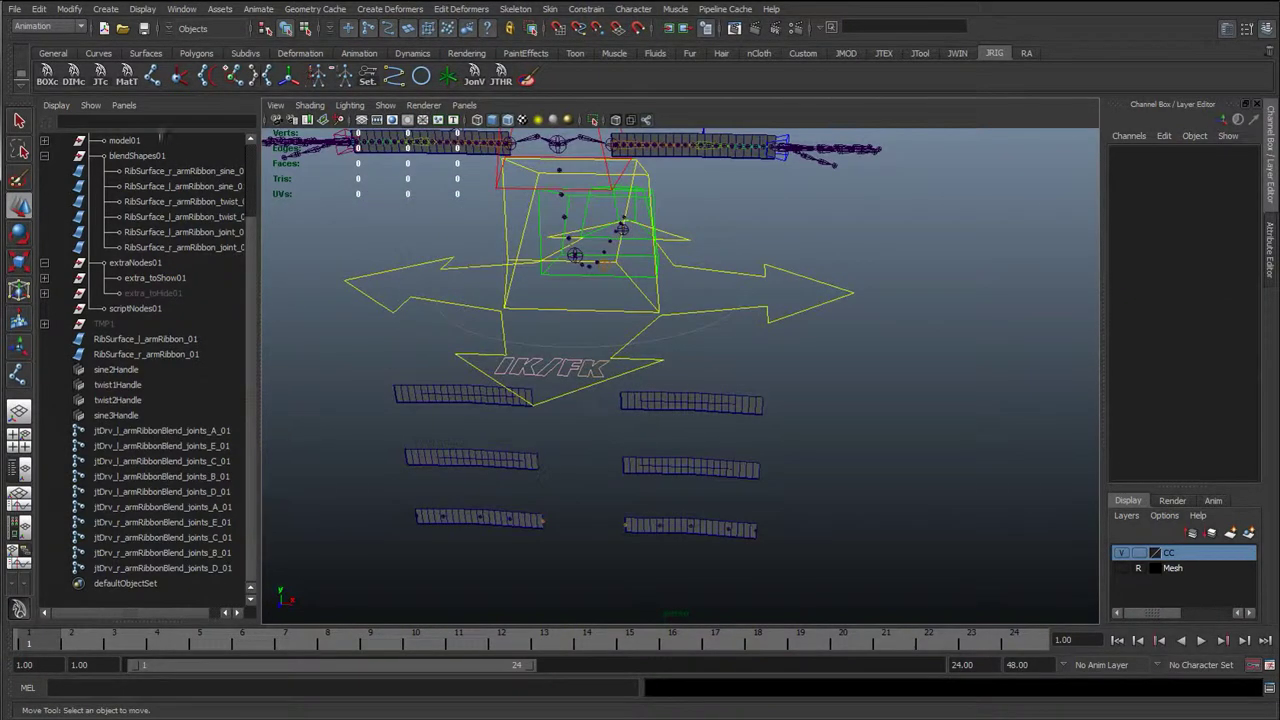
- Create a NURBS circle snapped to the joint in the middle of the left arm ribbon, at the elbow
{"action": "left_click", "coordinate": [98, 53]}
{"action": "left_click", "coordinate": [47, 75]}
{"action": "middle_click_drag", "start_coordinate": [762, 217], "coordinate": [791, 437], "text": "alt"}
{"action": "scroll", "coordinate": [791, 437], "scroll_direction": "up", "scroll_amount": 5}
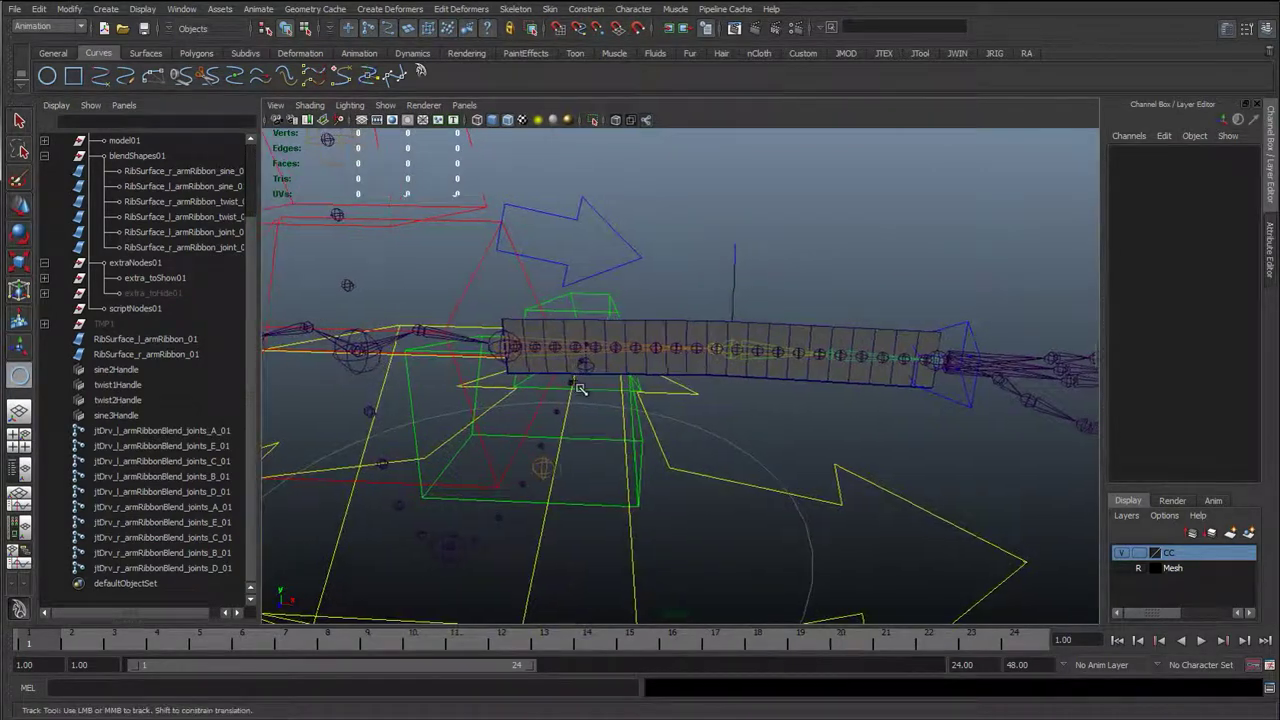
{"action": "middle_click_drag", "start_coordinate": [900, 405], "coordinate": [769, 403], "text": "alt"}
{"action": "scroll", "coordinate": [769, 403], "scroll_direction": "up", "scroll_amount": 4}
{"action": "middle_click_drag", "start_coordinate": [588, 322], "coordinate": [643, 322], "text": "alt"}
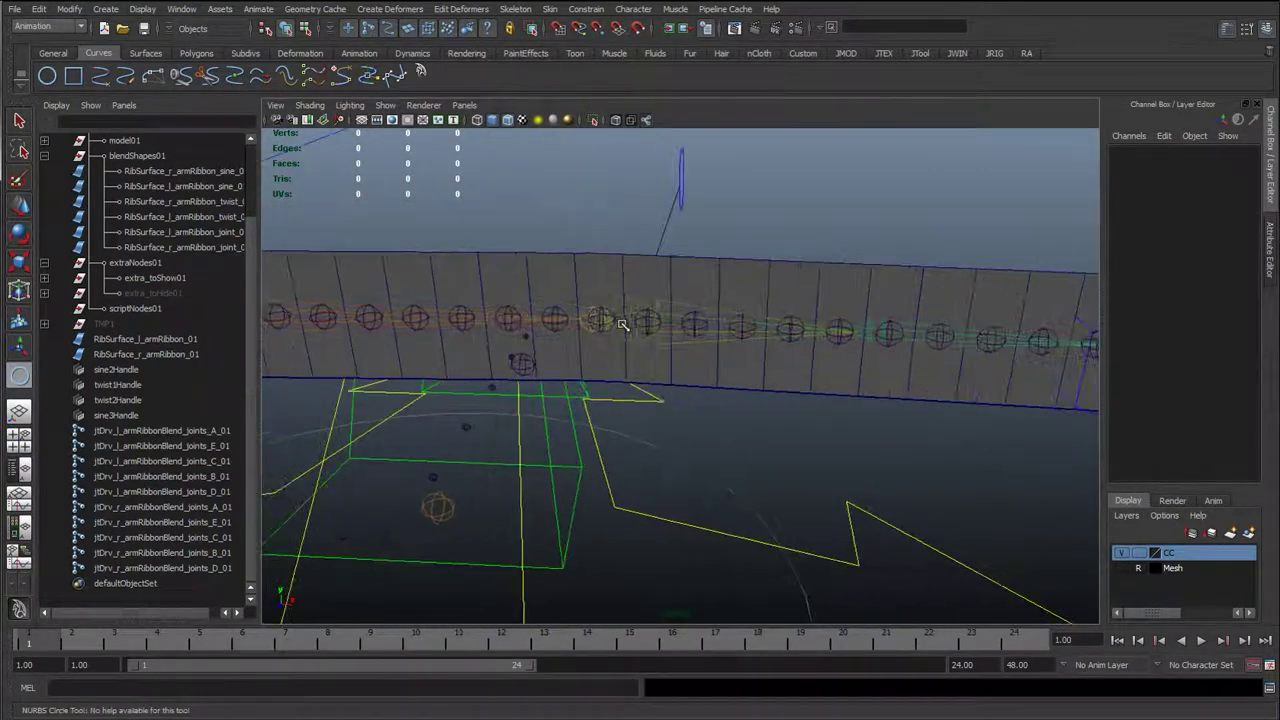
{"action": "key", "text": "v"}
{"action": "left_click", "coordinate": [605, 317]}
- Scale the elbow circle uniformly to about 4.74 and show the Mesh layer
{"action": "key", "text": "e"}
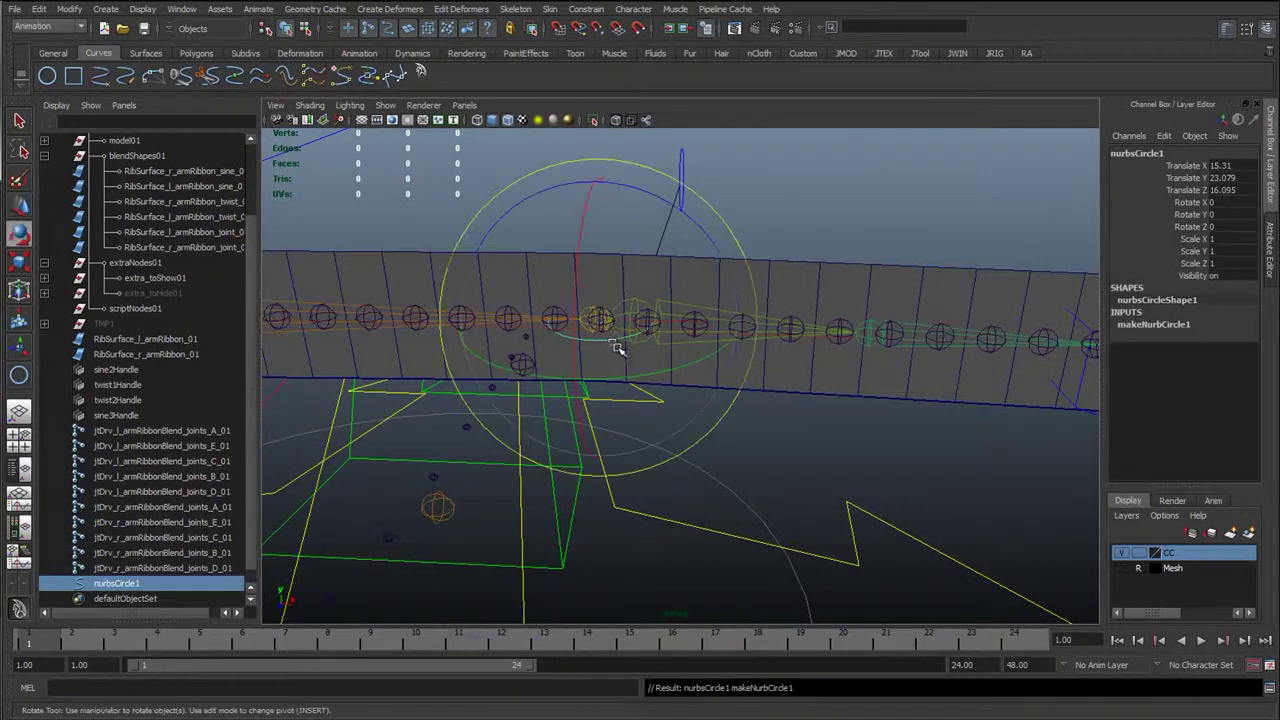
{"action": "key", "text": "r"}
{"action": "middle_click_drag", "start_coordinate": [620, 350], "coordinate": [903, 370]}
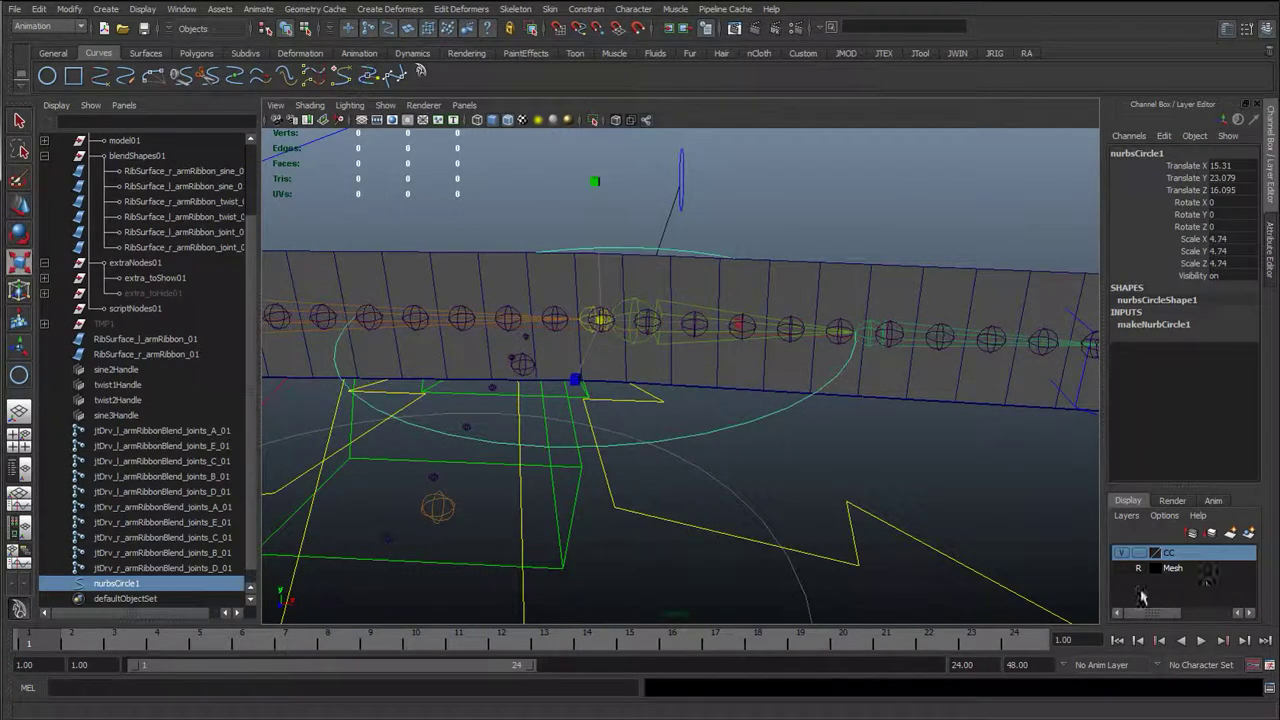
{"action": "left_click", "coordinate": [1123, 568]}
{"action": "right_click_drag", "start_coordinate": [1000, 511], "coordinate": [822, 468], "text": "alt"}
- Hide the CC layer and set the elbow circle's Rotate Z to -90 so it wraps around the arm
{"action": "key", "text": "e"}
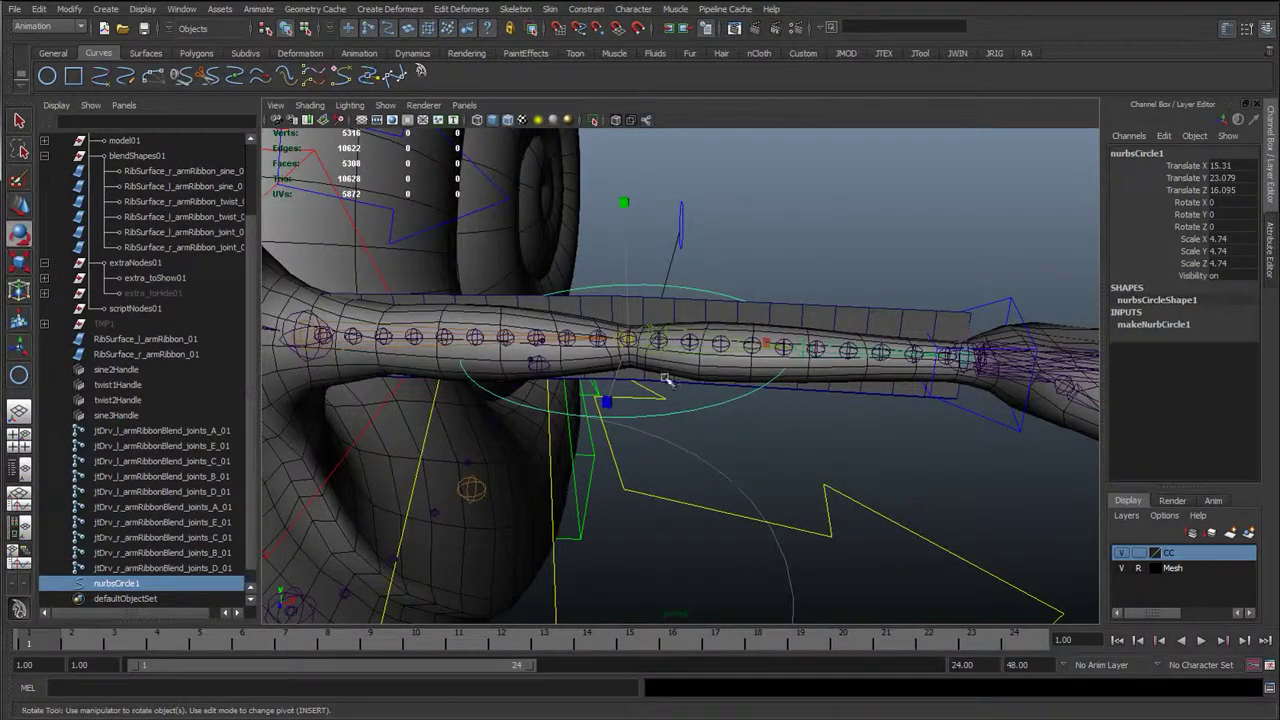
{"action": "left_click", "coordinate": [1123, 555]}
{"action": "scroll", "coordinate": [680, 386], "scroll_direction": "down", "scroll_amount": 5}
{"action": "left_click_drag", "start_coordinate": [677, 386], "coordinate": [722, 438], "text": "alt"}
{"action": "left_click", "coordinate": [1228, 228]}
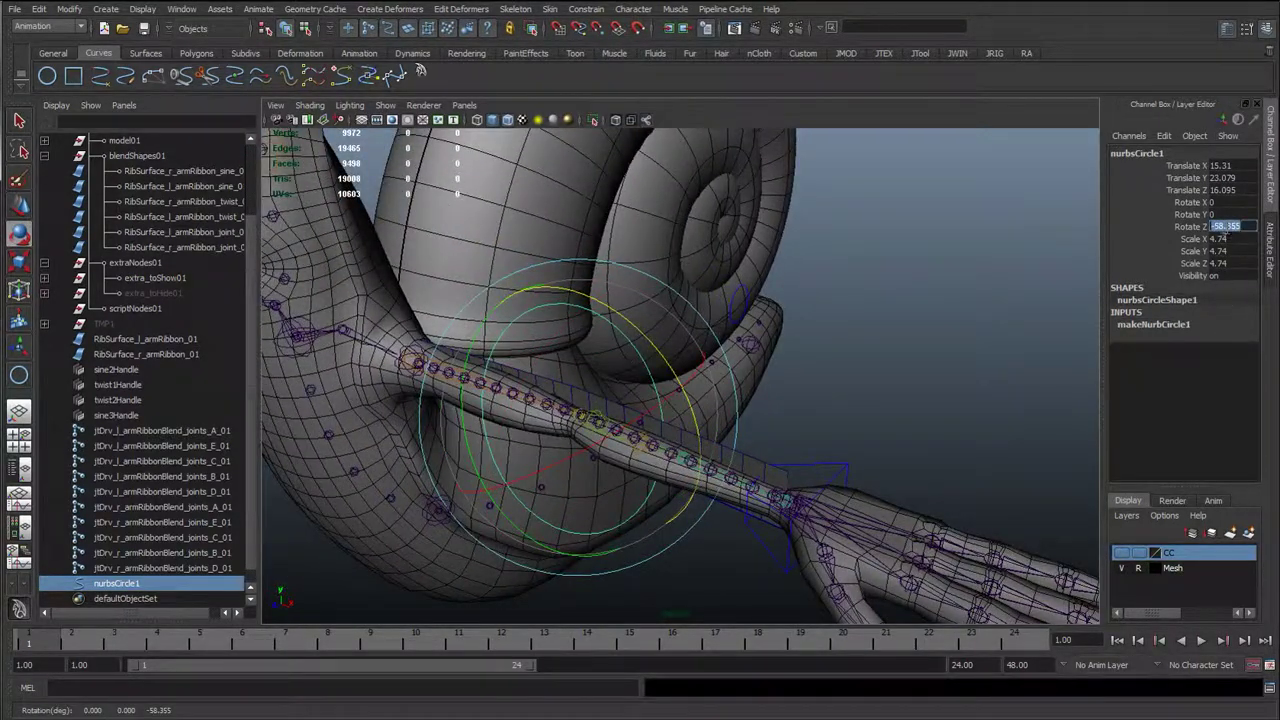
{"action": "type", "text": "-90"}
{"action": "key", "text": "Return"}
{"action": "key", "text": "w"}
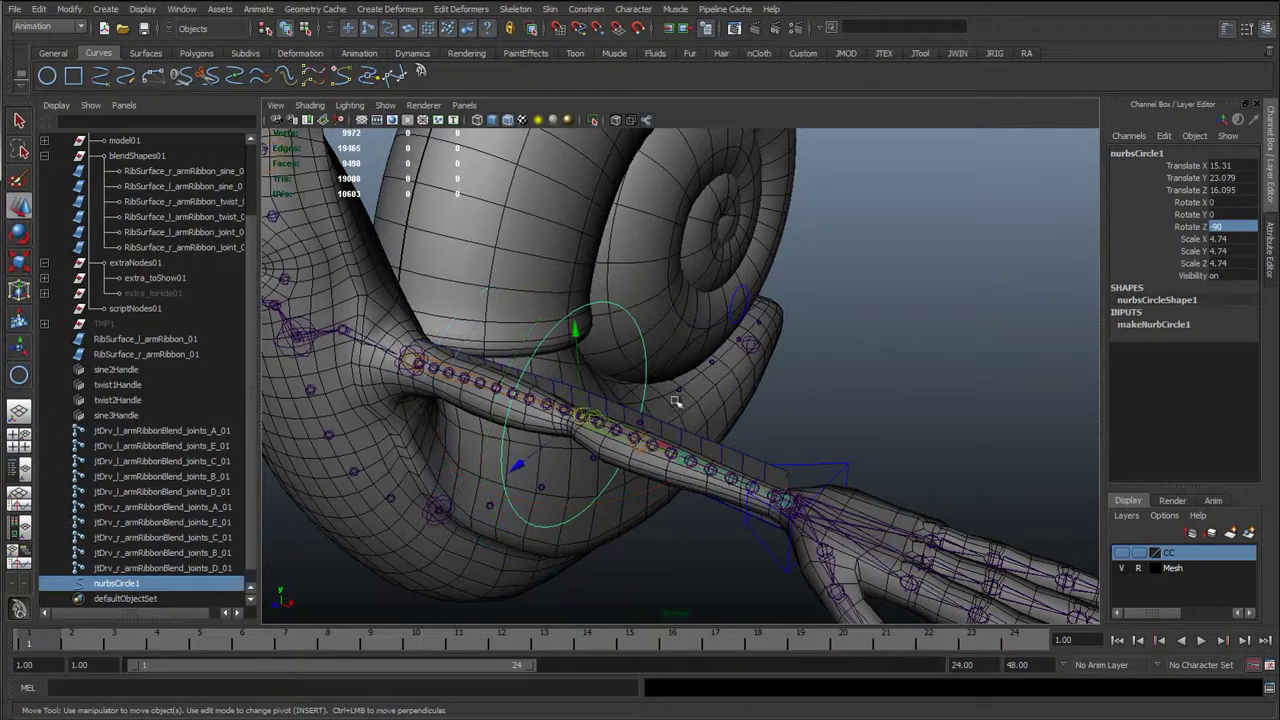
- Scale the elbow circle down uniformly to about 1.376 so it fits closely around the arm mesh
{"action": "left_click_drag", "start_coordinate": [803, 335], "coordinate": [792, 290], "text": "alt"}
{"action": "key", "text": "r"}
{"action": "middle_click_drag", "start_coordinate": [860, 425], "coordinate": [820, 450]}
{"action": "middle_click_drag", "start_coordinate": [725, 396], "coordinate": [852, 432], "text": "alt"}
{"action": "right_click_drag", "start_coordinate": [852, 432], "coordinate": [885, 440], "text": "alt"}
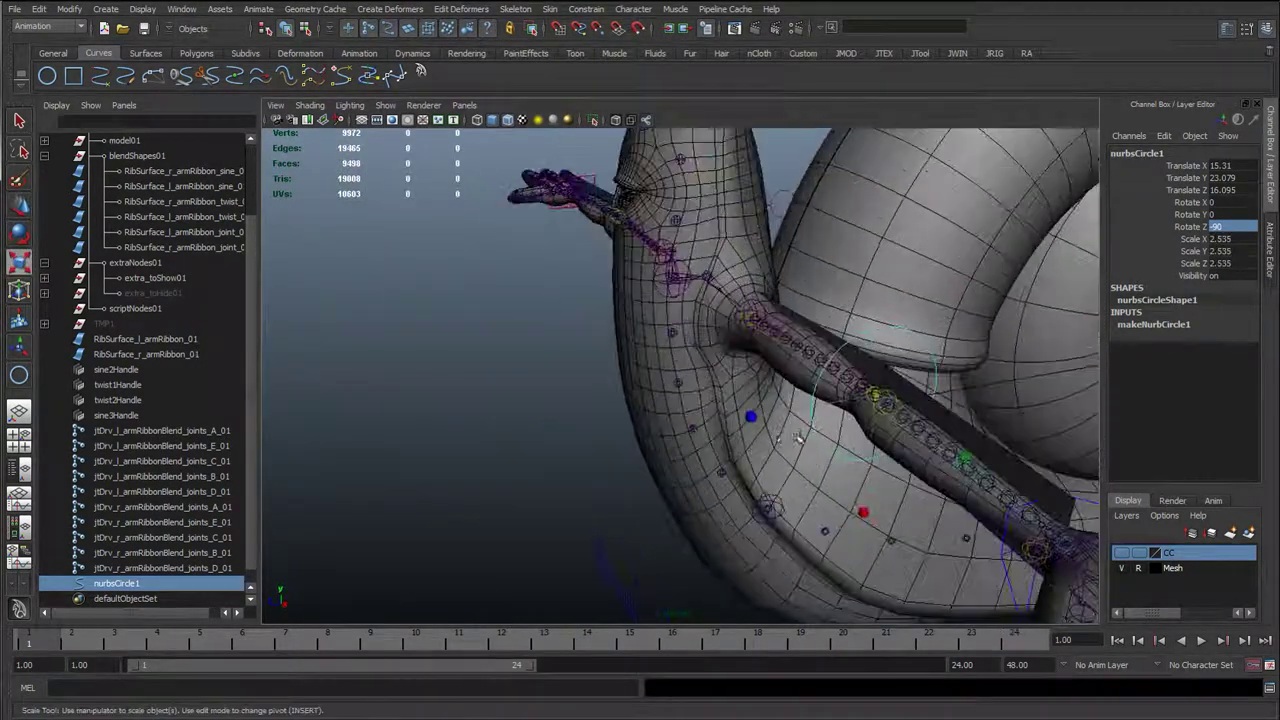
{"action": "left_click_drag", "start_coordinate": [885, 440], "coordinate": [749, 431], "text": "alt"}
{"action": "middle_click_drag", "start_coordinate": [749, 431], "coordinate": [651, 403], "text": "alt"}
{"action": "left_click_drag", "start_coordinate": [651, 403], "coordinate": [661, 525], "text": "alt"}
{"action": "middle_click_drag", "start_coordinate": [661, 525], "coordinate": [690, 440], "text": "alt"}
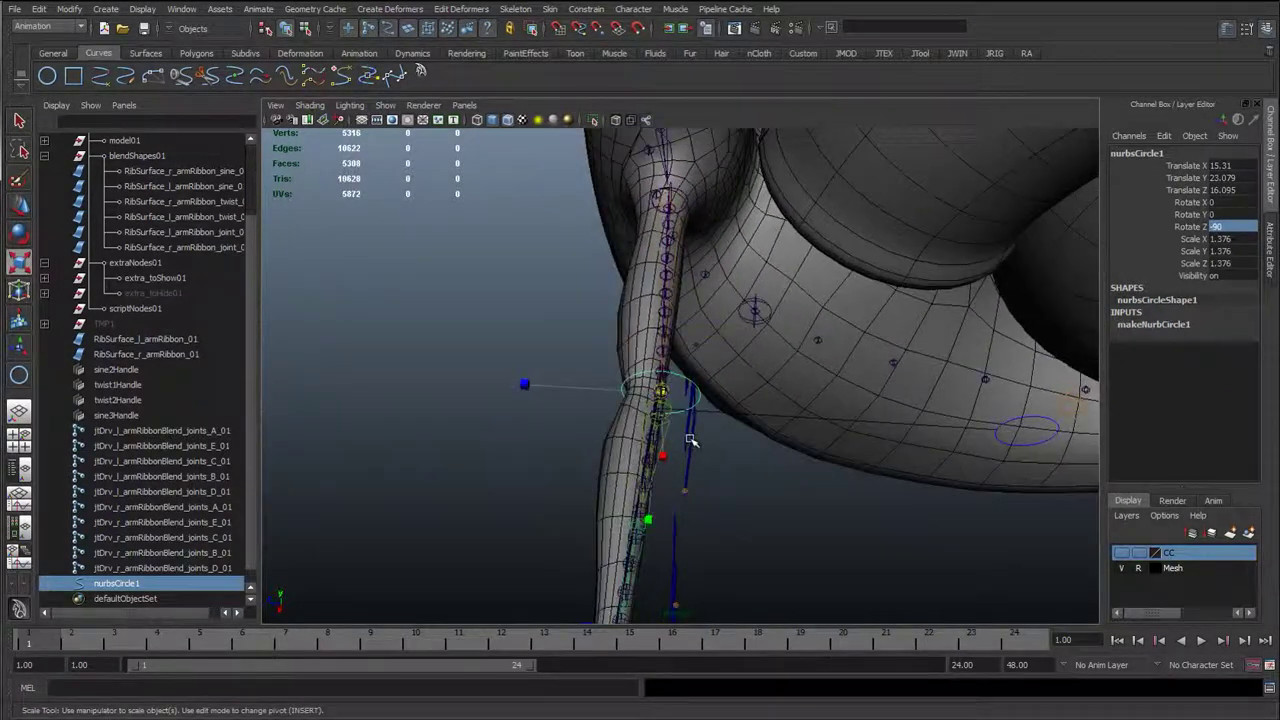
{"action": "left_click_drag", "start_coordinate": [690, 441], "coordinate": [767, 152], "text": "alt"}
{"action": "left_click_drag", "start_coordinate": [910, 138], "coordinate": [725, 492], "text": "alt"}
- Hide the Mesh layer and shift the elbow circle to about Translate X 15.143 and Translate Z 16.083
{"action": "left_click", "coordinate": [1121, 567]}
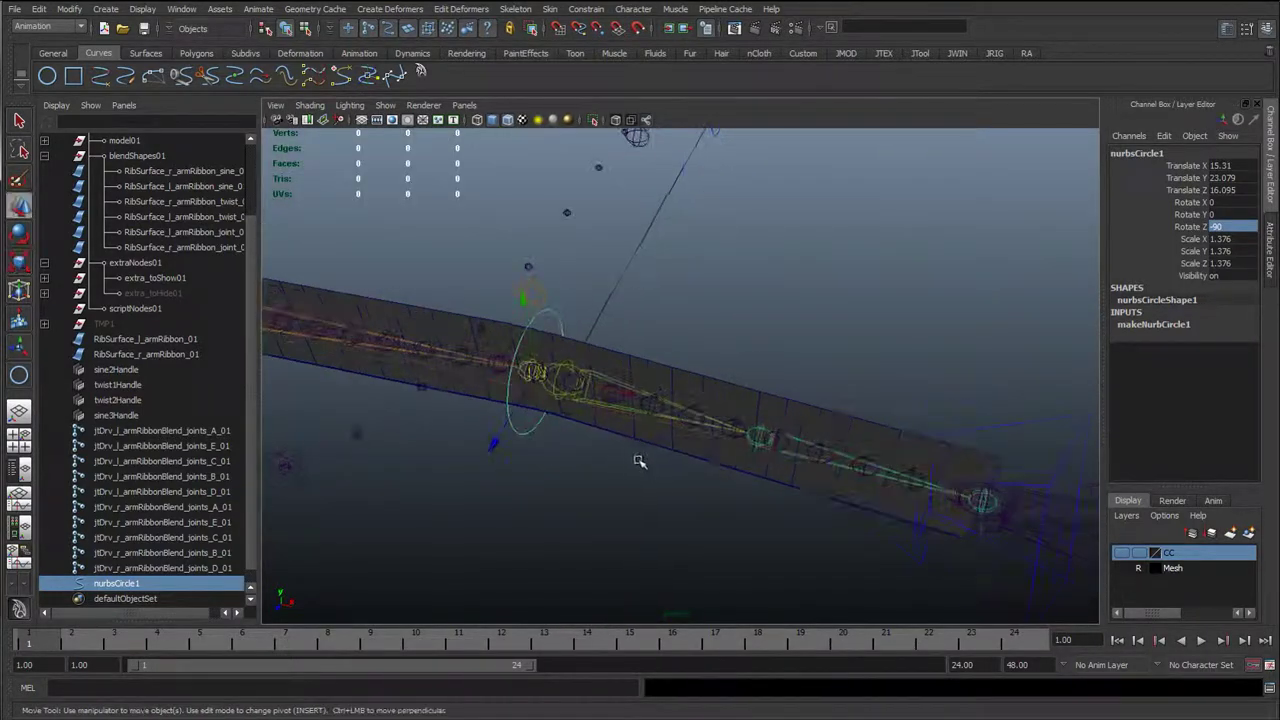
{"action": "key", "text": "w"}
{"action": "left_click_drag", "start_coordinate": [643, 463], "coordinate": [770, 393], "text": "alt"}
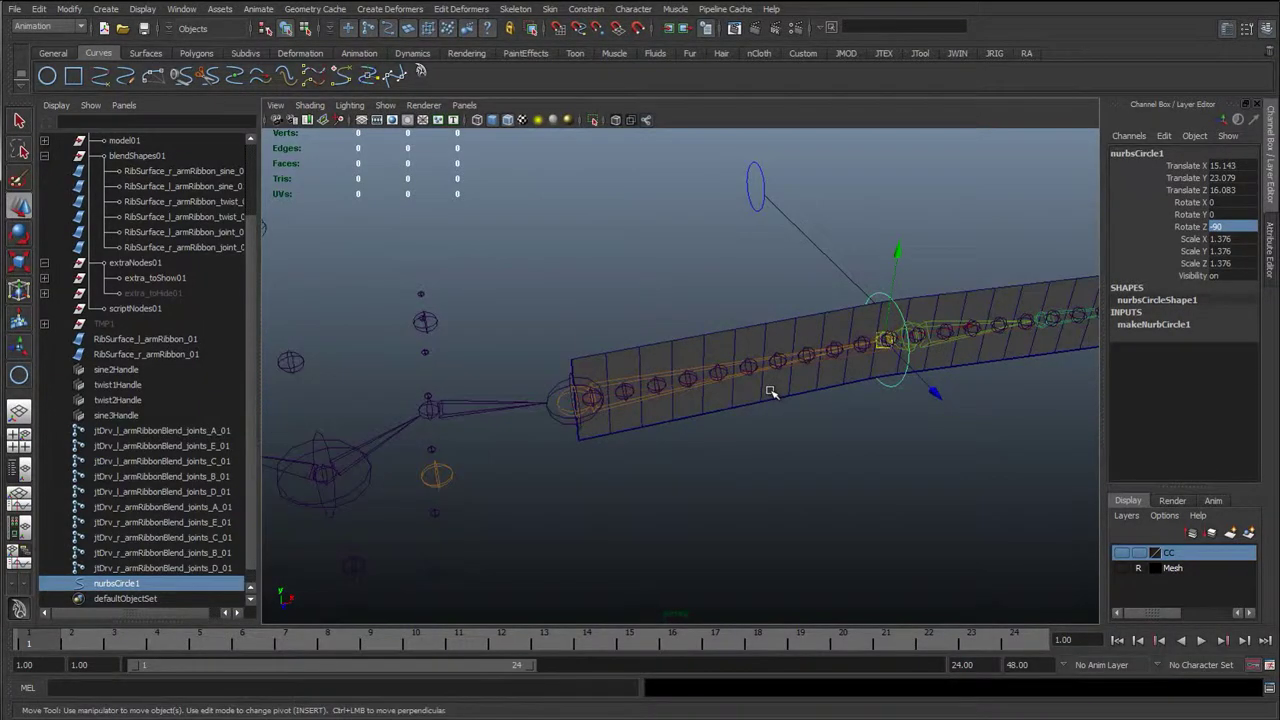
- Duplicate the elbow circle onto the ribbon's shoulder-end joint and scale the copy uniformly to about 2.639 around the arm with the Mesh layer shown
{"action": "key", "text": "ctrl+d"}
{"action": "middle_click_drag", "start_coordinate": [591, 417], "coordinate": [577, 398]}
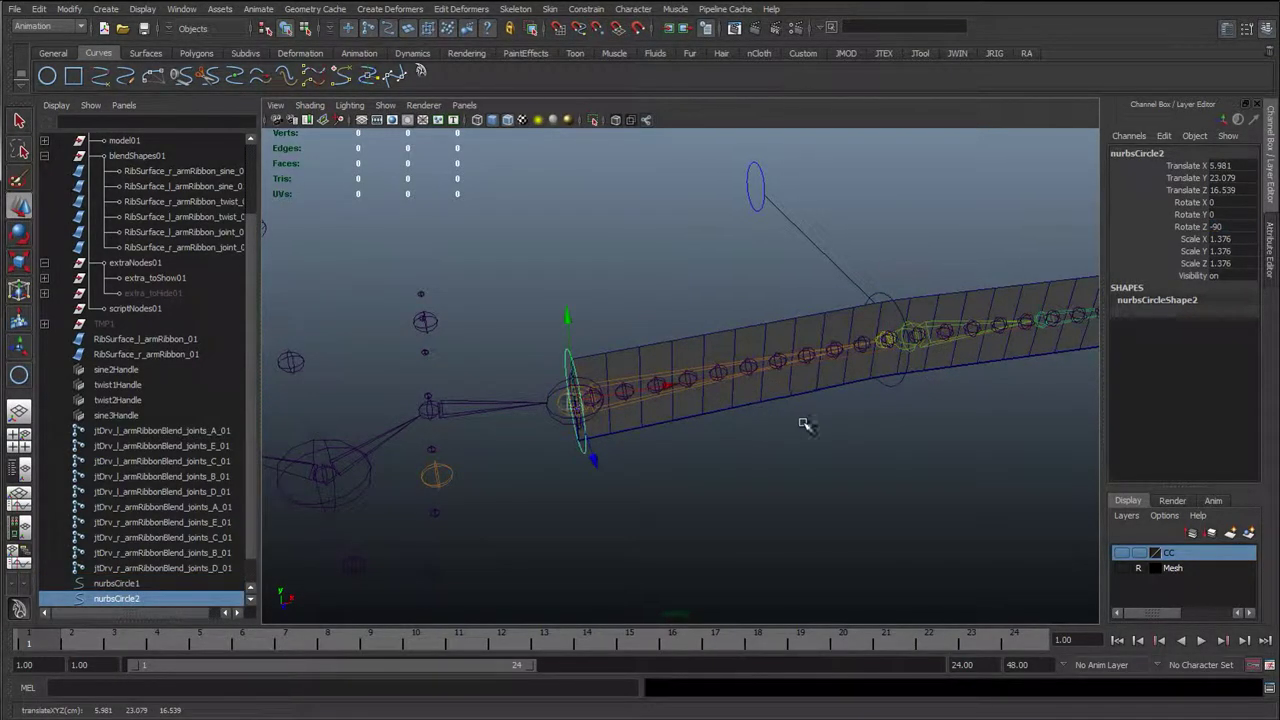
{"action": "left_click", "coordinate": [1121, 567]}
{"action": "key", "text": "r"}
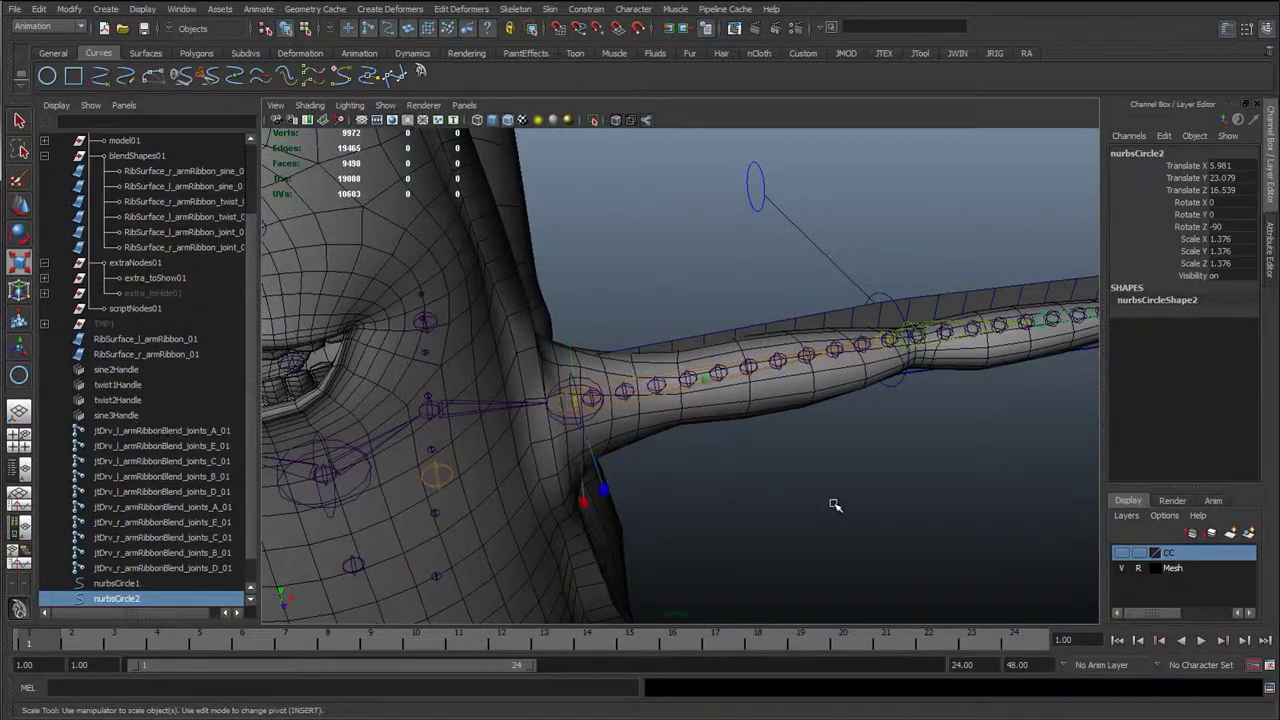
{"action": "middle_click_drag", "start_coordinate": [831, 506], "coordinate": [896, 470]}
{"action": "key", "text": "w"}
{"action": "left_click_drag", "start_coordinate": [896, 470], "coordinate": [778, 495], "text": "alt"}
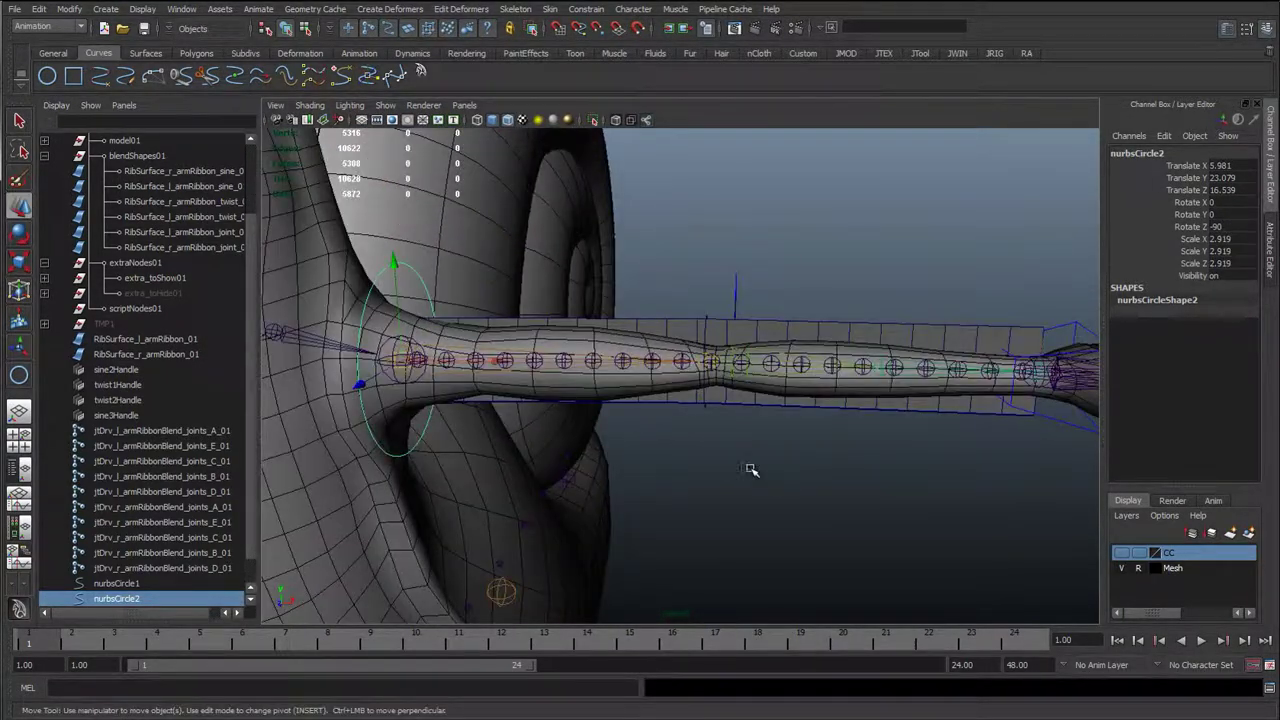
{"action": "key", "text": "r"}
{"action": "middle_click_drag", "start_coordinate": [766, 500], "coordinate": [757, 500]}
{"action": "key", "text": "w"}
{"action": "left_click_drag", "start_coordinate": [757, 503], "coordinate": [530, 428], "text": "alt"}
- Duplicate the shoulder circle, snap the copy to the ribbon's wrist-end joint and scale it uniformly to about 2.193, hiding the Mesh layer while placing it
{"action": "key", "text": "ctrl+d"}
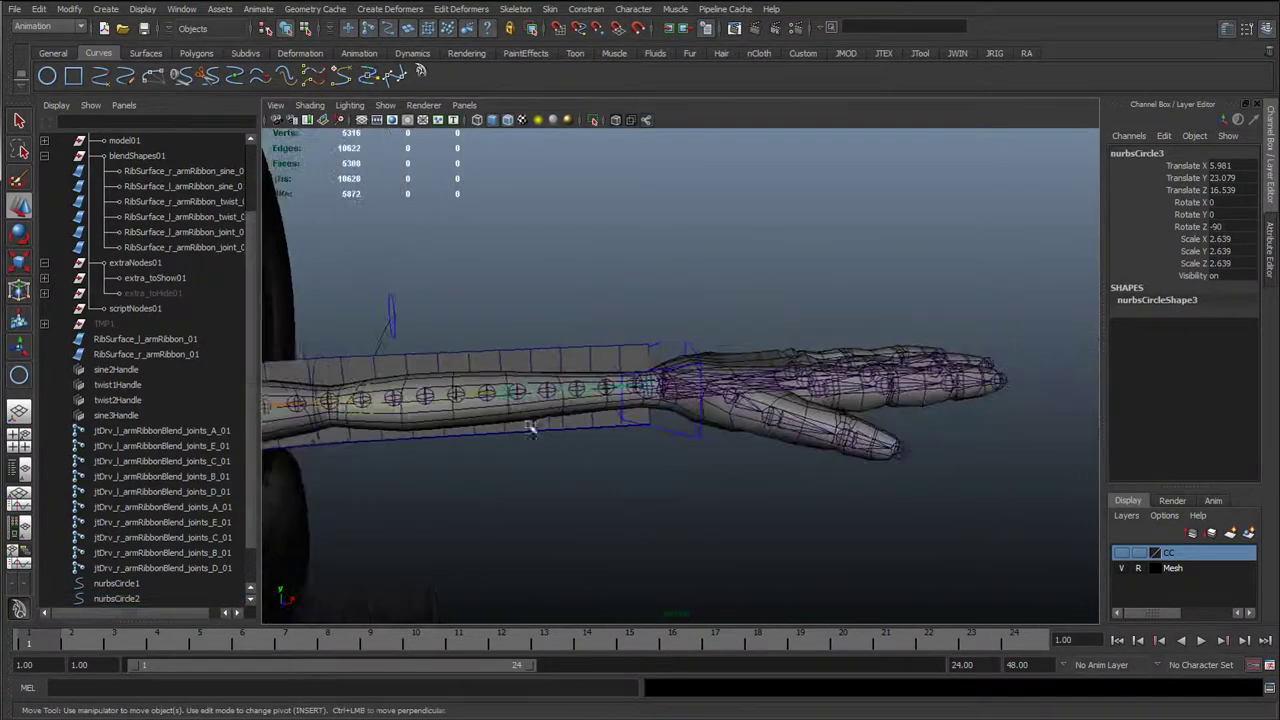
{"action": "right_click_drag", "start_coordinate": [530, 428], "coordinate": [676, 427], "text": "alt"}
{"action": "left_click", "coordinate": [1122, 568]}
{"action": "key", "text": "v"}
{"action": "middle_click", "coordinate": [597, 400]}
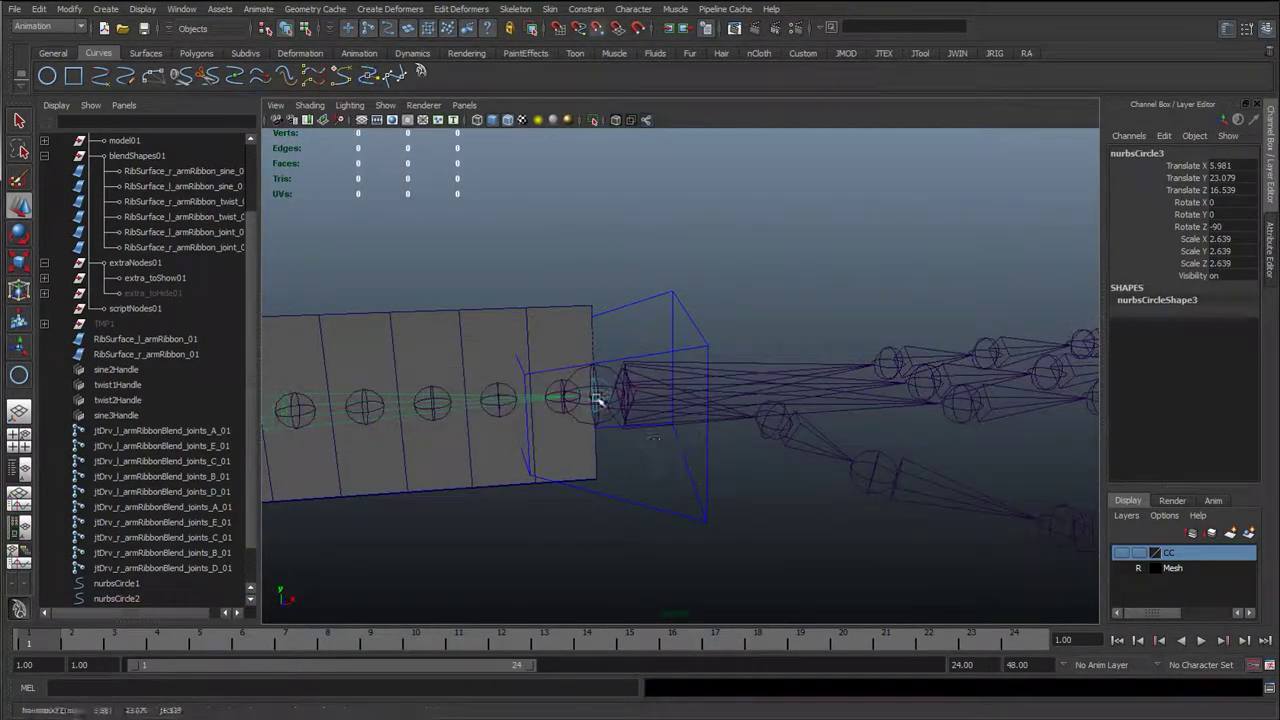
{"action": "key", "text": "r"}
{"action": "middle_click_drag", "start_coordinate": [683, 551], "coordinate": [646, 549]}
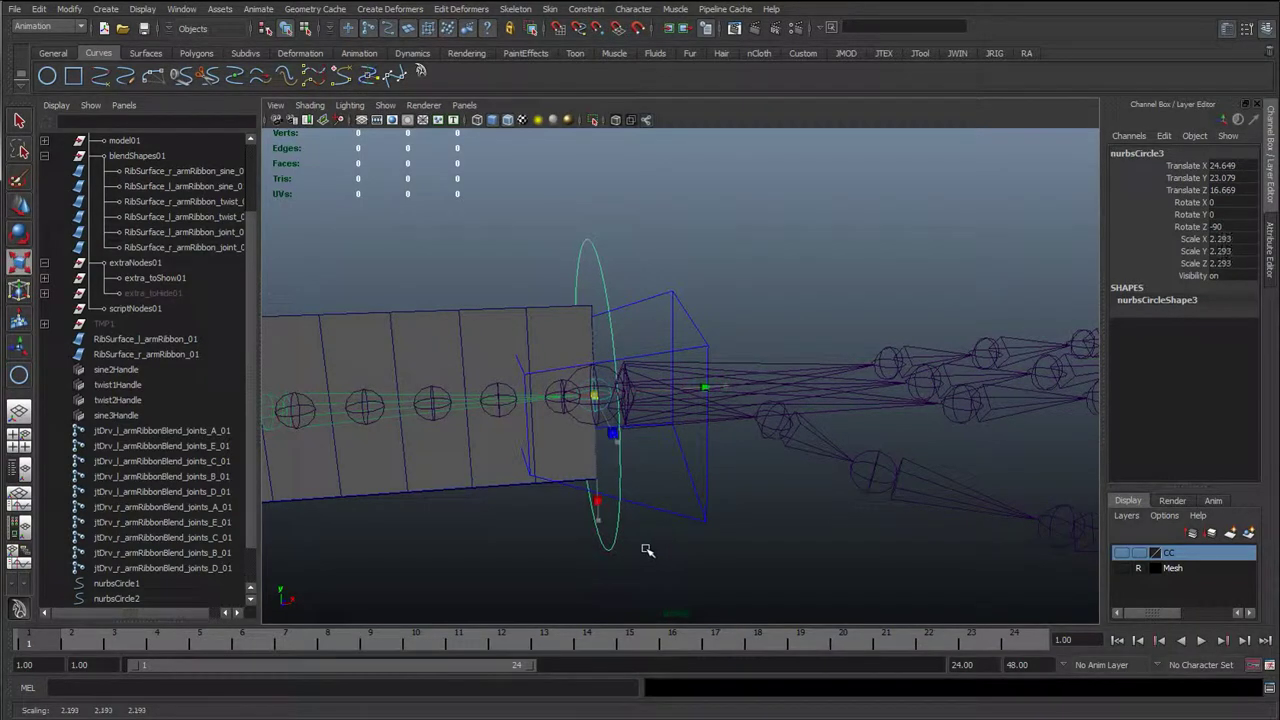
{"action": "left_click_drag", "start_coordinate": [646, 543], "coordinate": [1094, 567], "text": "alt"}
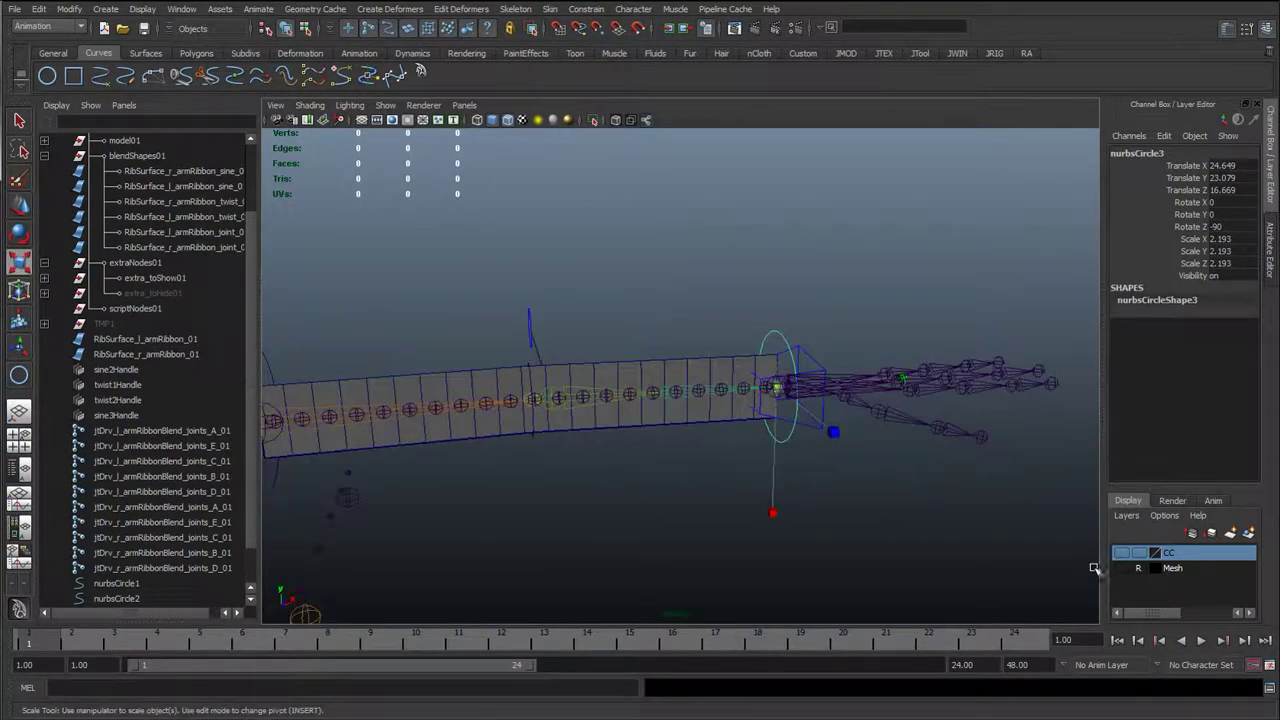
{"action": "left_click", "coordinate": [1121, 567]}
- Delete the B and D driver joints from both the left and right joint-blend ribbons
{"action": "left_click_drag", "start_coordinate": [806, 513], "coordinate": [418, 477], "text": "alt"}
{"action": "key", "text": "w"}
{"action": "left_click", "coordinate": [323, 449]}
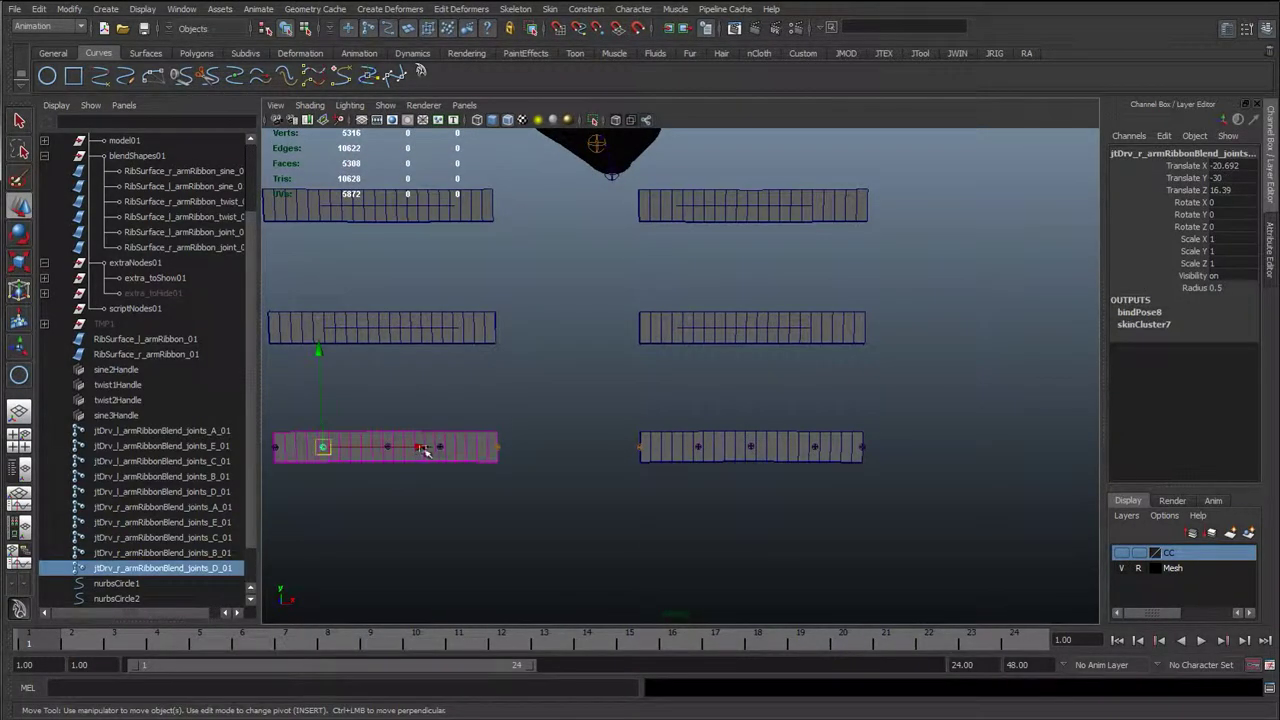
{"action": "key", "text": "q"}
{"action": "left_click", "coordinate": [437, 449], "text": "shift"}
{"action": "left_click", "coordinate": [810, 455], "text": "shift"}
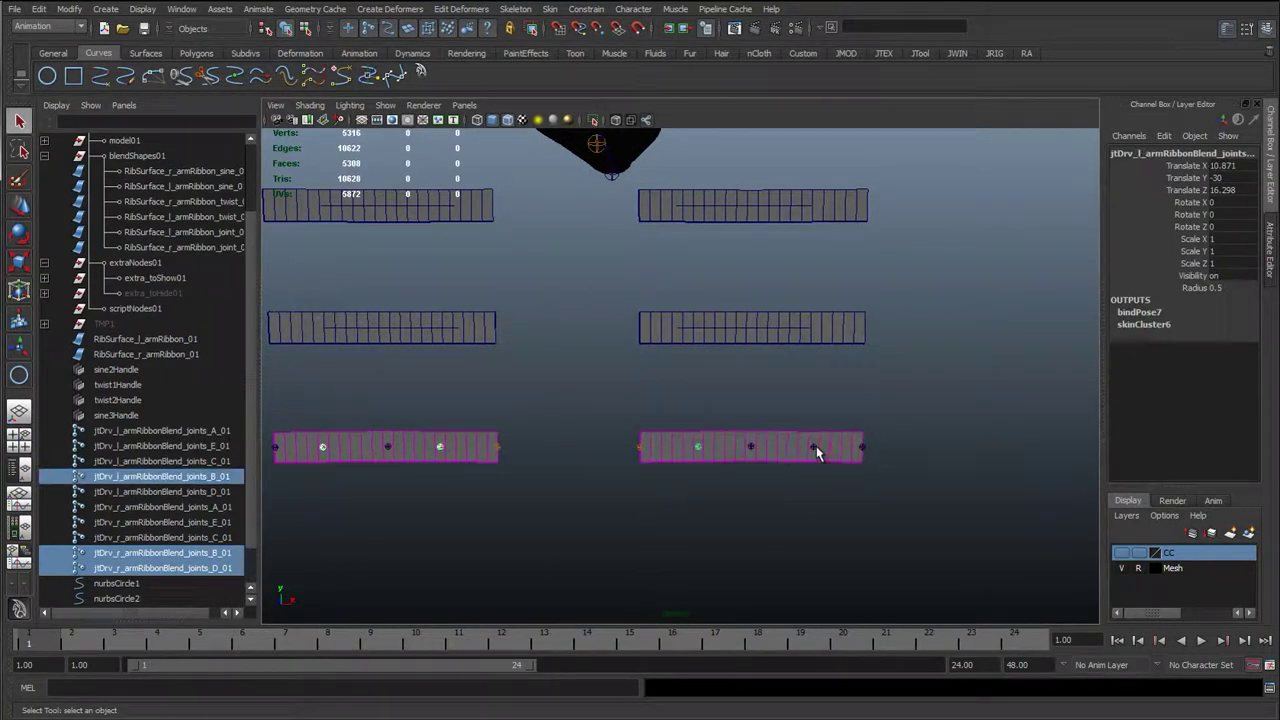
{"action": "left_click", "coordinate": [815, 449], "text": "shift"}
{"action": "left_click", "coordinate": [818, 463]}
- Test the left ribbon's remaining joints by moving the middle driver joint jtDrv_l_armRibbonBlend_joints_C_01, and undo the move
{"action": "left_click", "coordinate": [741, 445]}
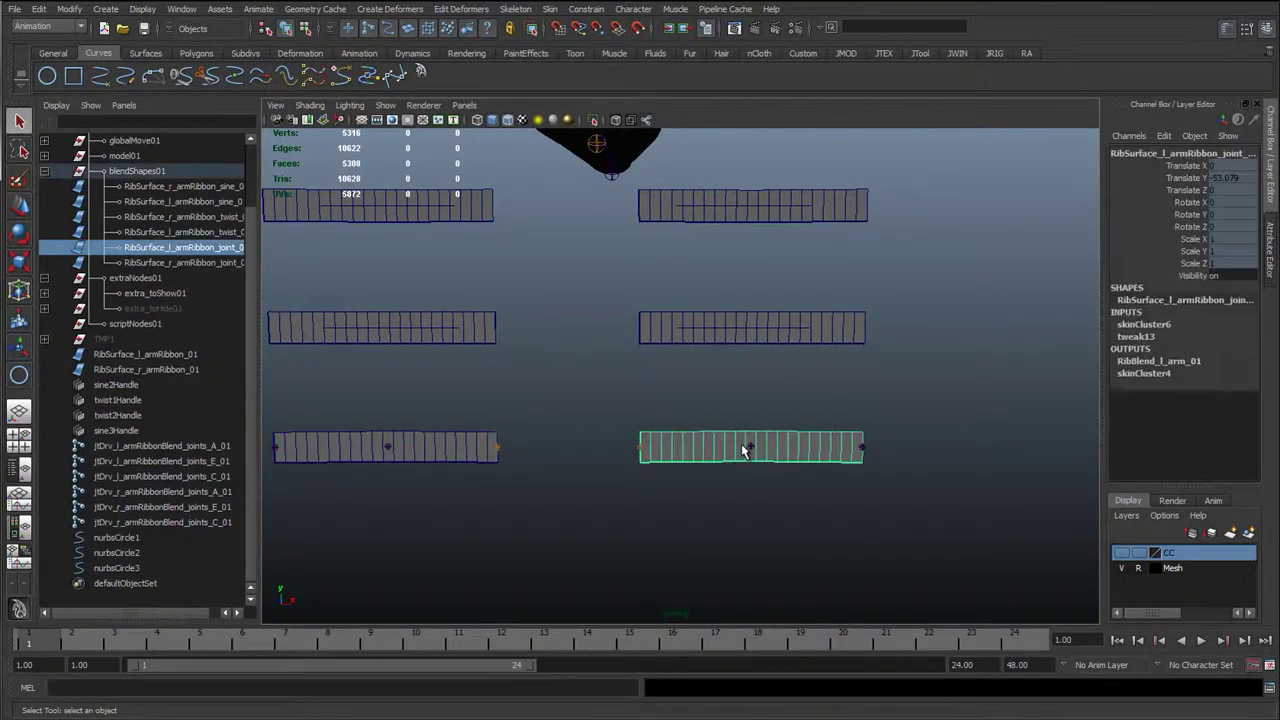
{"action": "left_click", "coordinate": [750, 447]}
{"action": "key", "text": "w"}
{"action": "left_click_drag", "start_coordinate": [751, 447], "coordinate": [794, 477]}
{"action": "key", "text": "ctrl+z"}
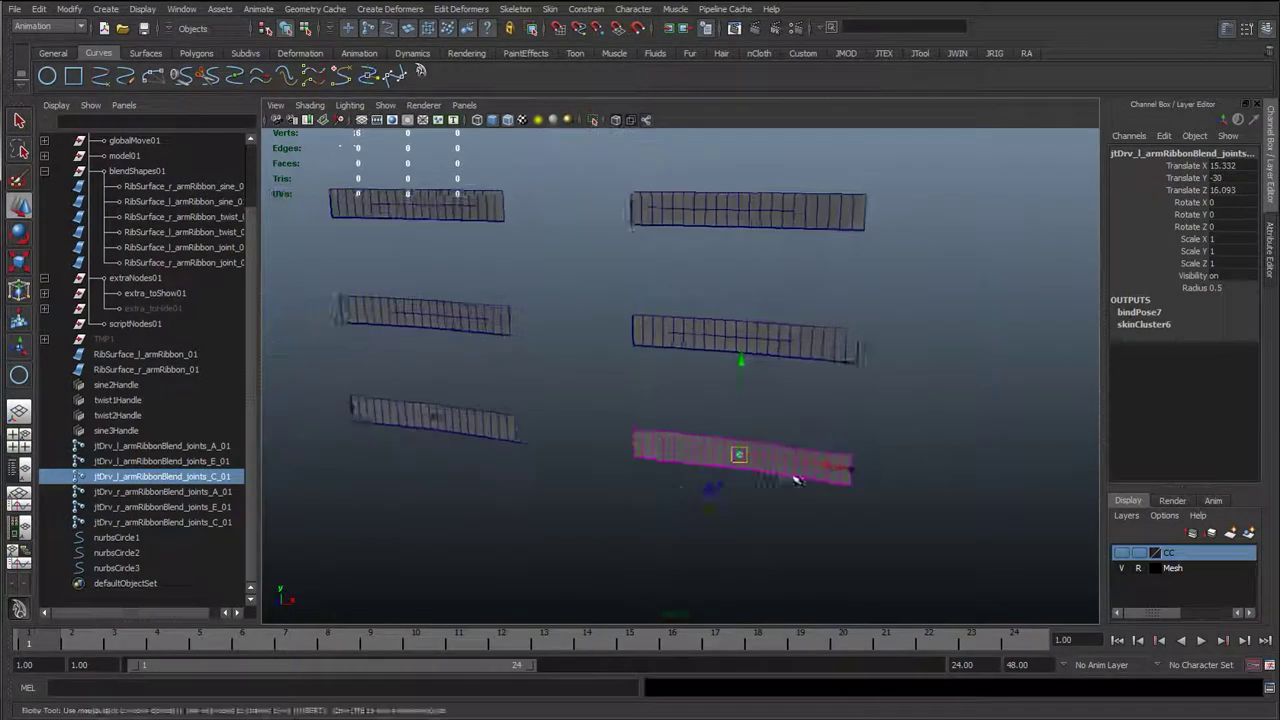
{"action": "right_click_drag", "start_coordinate": [794, 477], "coordinate": [608, 377], "text": "alt"}
{"action": "middle_click_drag", "start_coordinate": [608, 377], "coordinate": [614, 518], "text": "alt"}
{"action": "left_click_drag", "start_coordinate": [612, 518], "coordinate": [630, 490], "text": "alt"}
{"action": "right_click_drag", "start_coordinate": [630, 490], "coordinate": [686, 374], "text": "alt"}
{"action": "middle_click_drag", "start_coordinate": [686, 374], "coordinate": [662, 277], "text": "alt"}
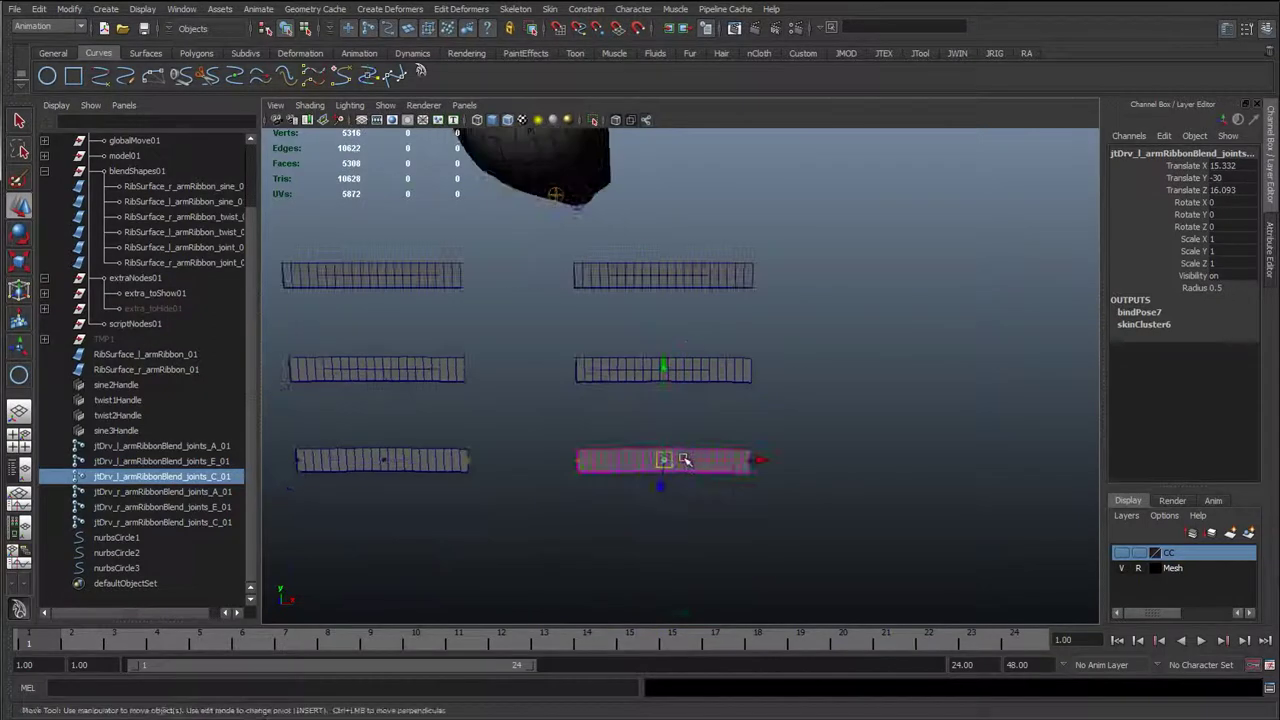
- Try further moves of the middle driver joint on the left joint-blend ribbon and undo them
{"action": "mouse_move", "coordinate": [664, 461]}
{"action": "left_mouse_down"}
{"action": "mouse_move", "coordinate": [668, 429]}
{"action": "mouse_move", "coordinate": [665, 483]}
{"action": "mouse_move", "coordinate": [673, 467]}
{"action": "mouse_move", "coordinate": [657, 469]}
{"action": "left_mouse_up"}
{"action": "key", "text": "ctrl+z"}
{"action": "right_click_drag", "start_coordinate": [818, 470], "coordinate": [714, 366], "text": "alt"}
{"action": "middle_click_drag", "start_coordinate": [702, 318], "coordinate": [711, 360], "text": "alt"}
{"action": "left_click_drag", "start_coordinate": [608, 474], "coordinate": [674, 411], "text": "alt"}
{"action": "key", "text": "ctrl+z"}
{"action": "key", "text": "ctrl+z"}
{"action": "key", "text": "ctrl+z"}
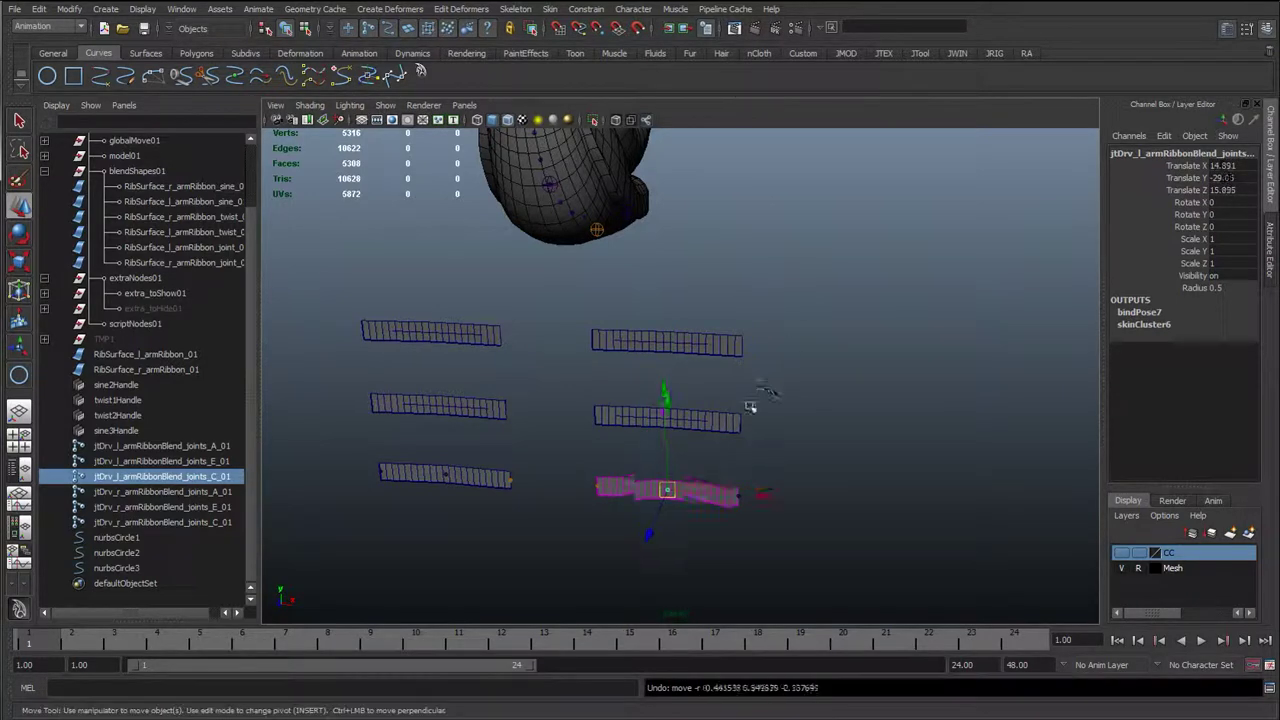
{"action": "right_click_drag", "start_coordinate": [563, 406], "coordinate": [637, 402], "text": "alt"}
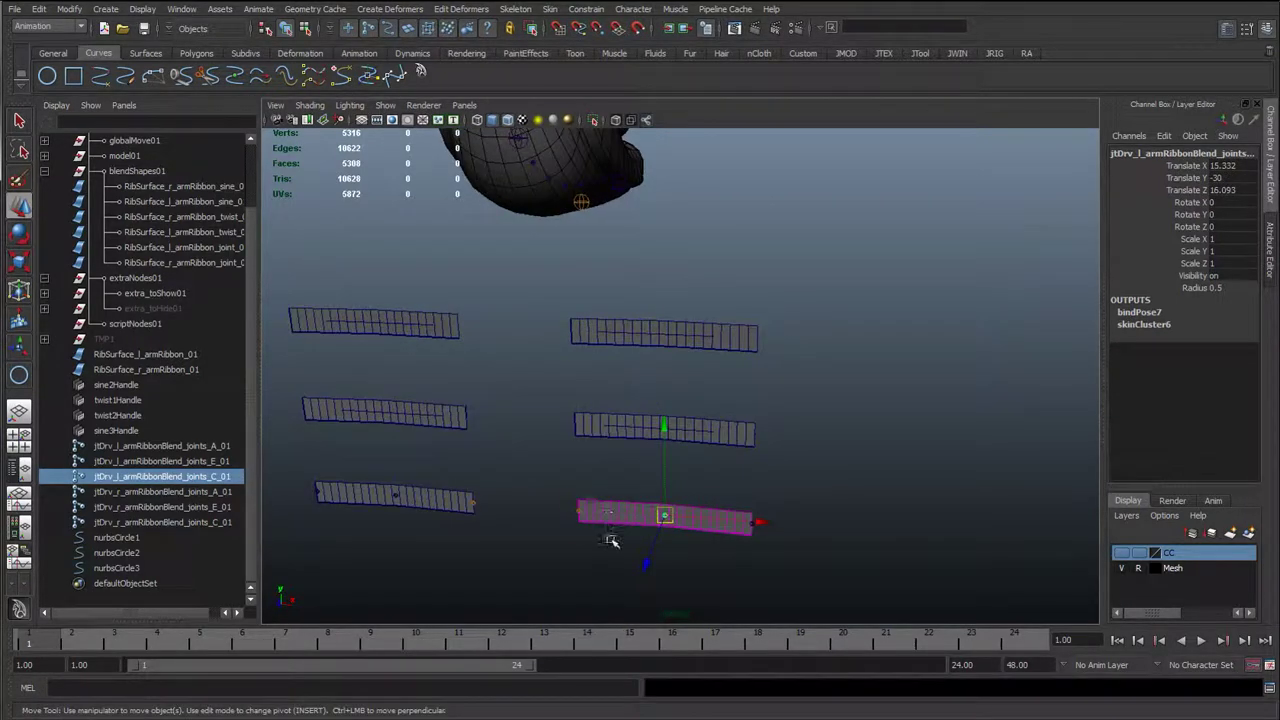
- Delete the control circles at the left arm's shoulder and wrist
{"action": "left_click", "coordinate": [663, 336]}
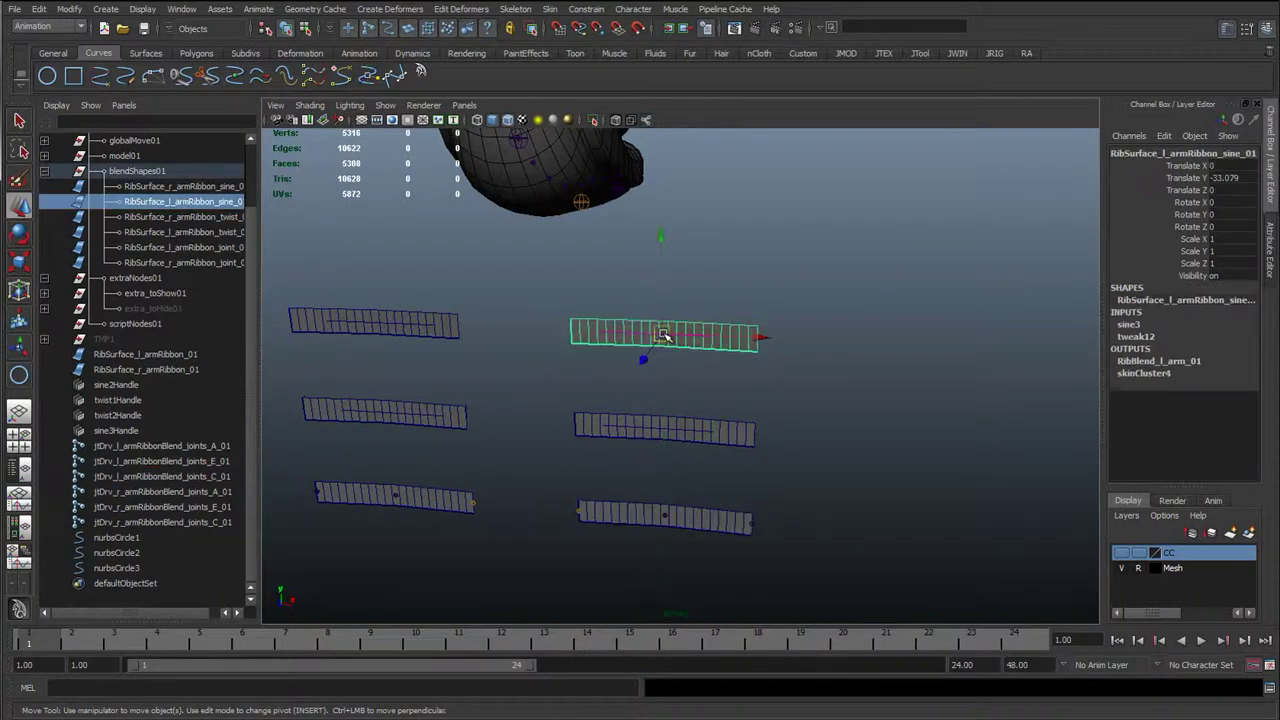
{"action": "middle_click_drag", "start_coordinate": [734, 207], "coordinate": [706, 508], "text": "alt"}
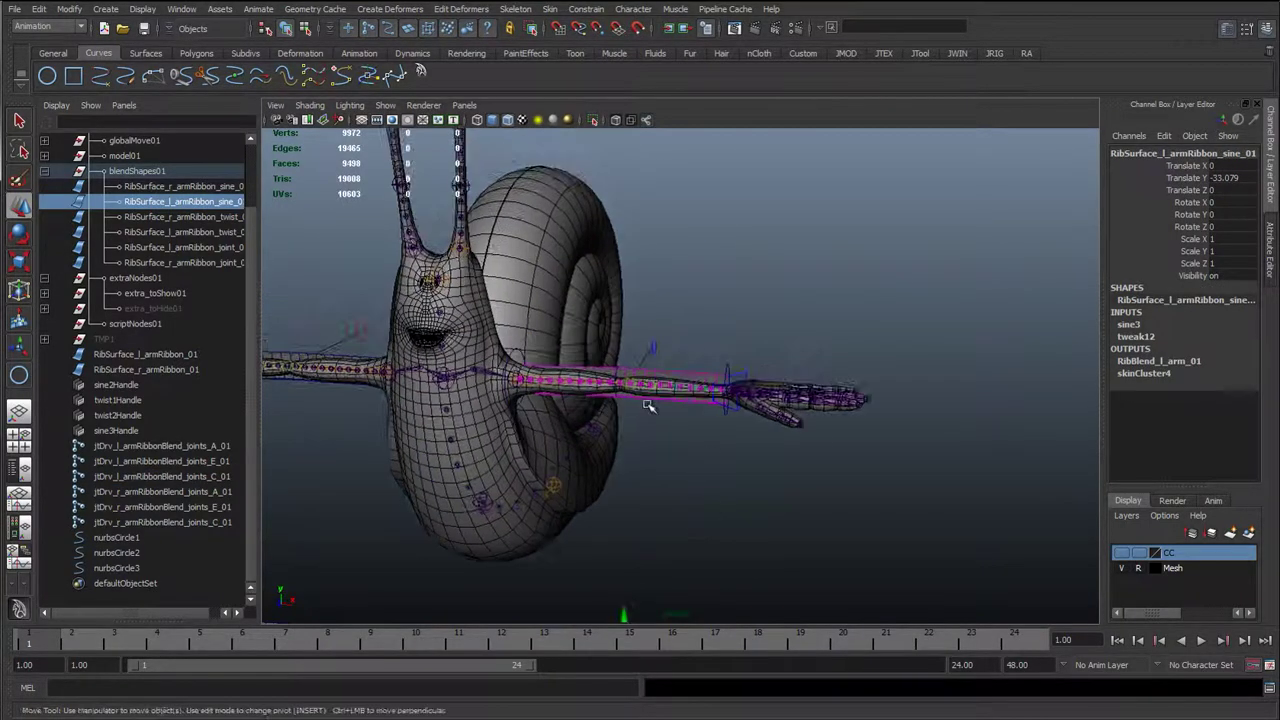
{"action": "right_click_drag", "start_coordinate": [649, 404], "coordinate": [677, 474], "text": "alt"}
{"action": "left_click_drag", "start_coordinate": [677, 474], "coordinate": [697, 481], "text": "alt"}
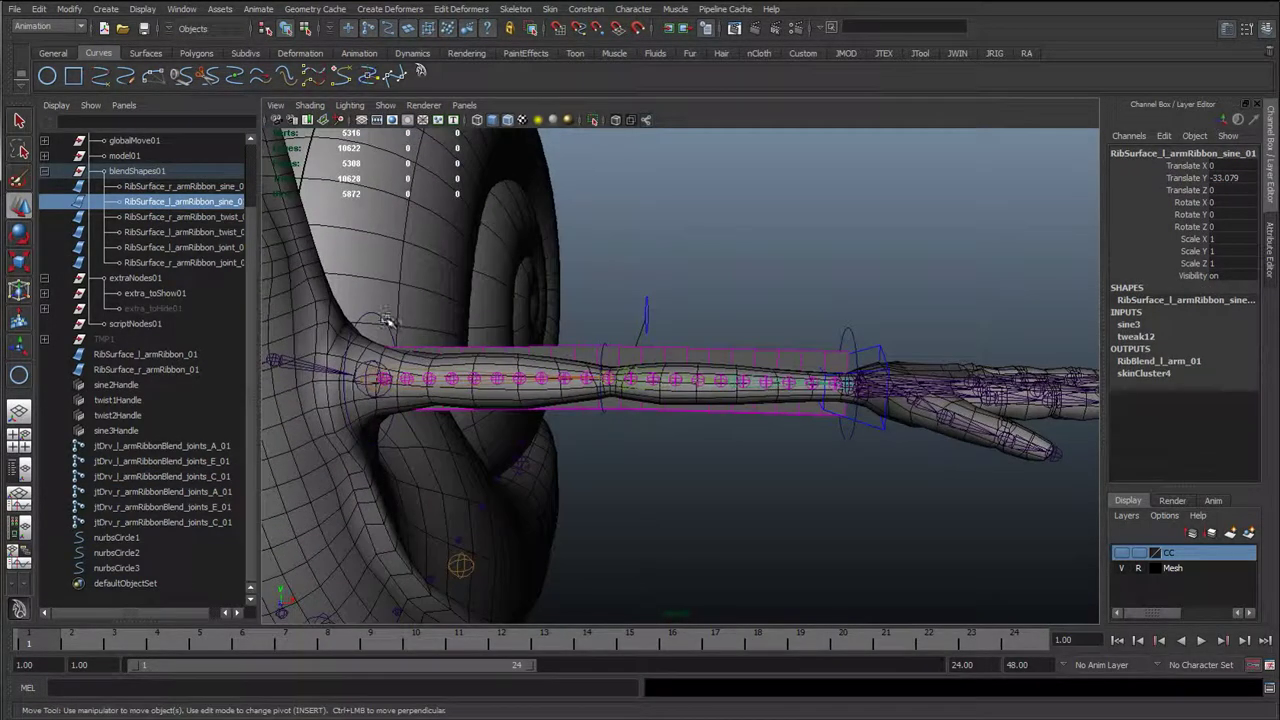
{"action": "left_click", "coordinate": [390, 321]}
{"action": "left_click", "coordinate": [850, 331], "text": "shift"}
{"action": "key", "text": "Delete"}
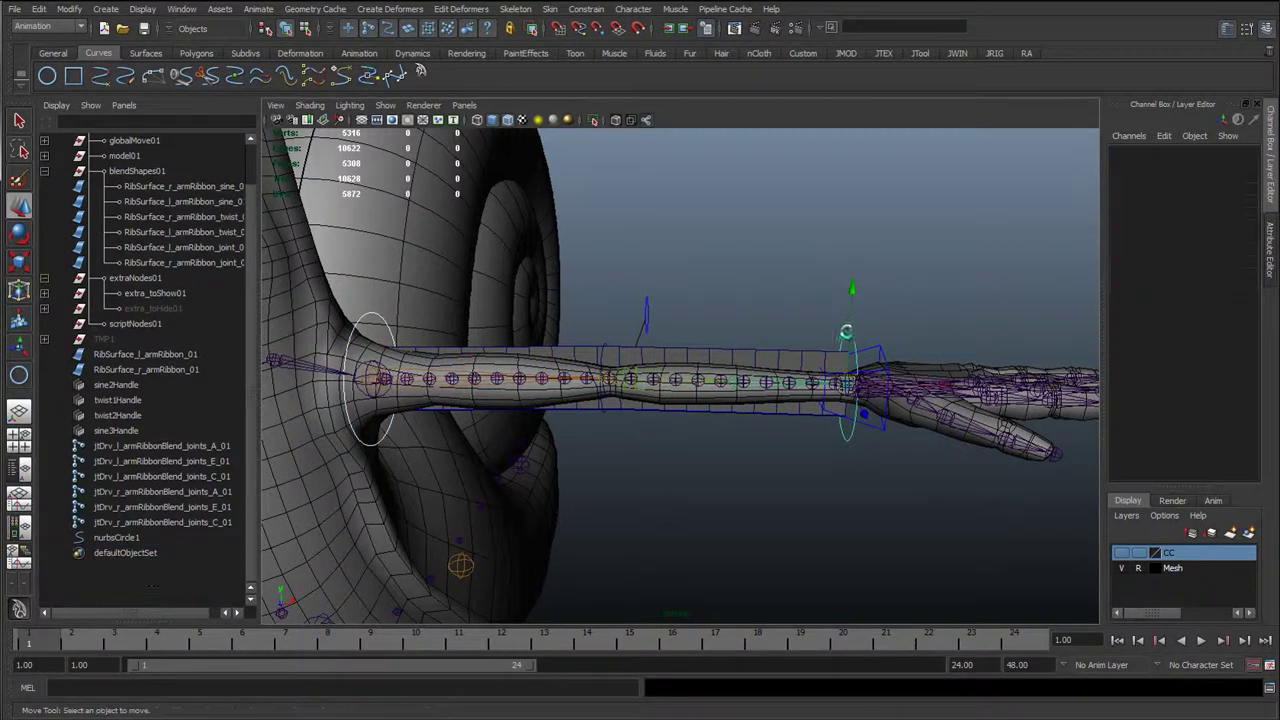
- Test the left sine ribbon by raising the sine3 deformer's Amplitude to about 0.9, and undo the change
{"action": "left_click", "coordinate": [606, 350]}
{"action": "right_click_drag", "start_coordinate": [630, 395], "coordinate": [686, 235], "text": "alt"}
{"action": "middle_click_drag", "start_coordinate": [680, 320], "coordinate": [645, 120], "text": "alt"}
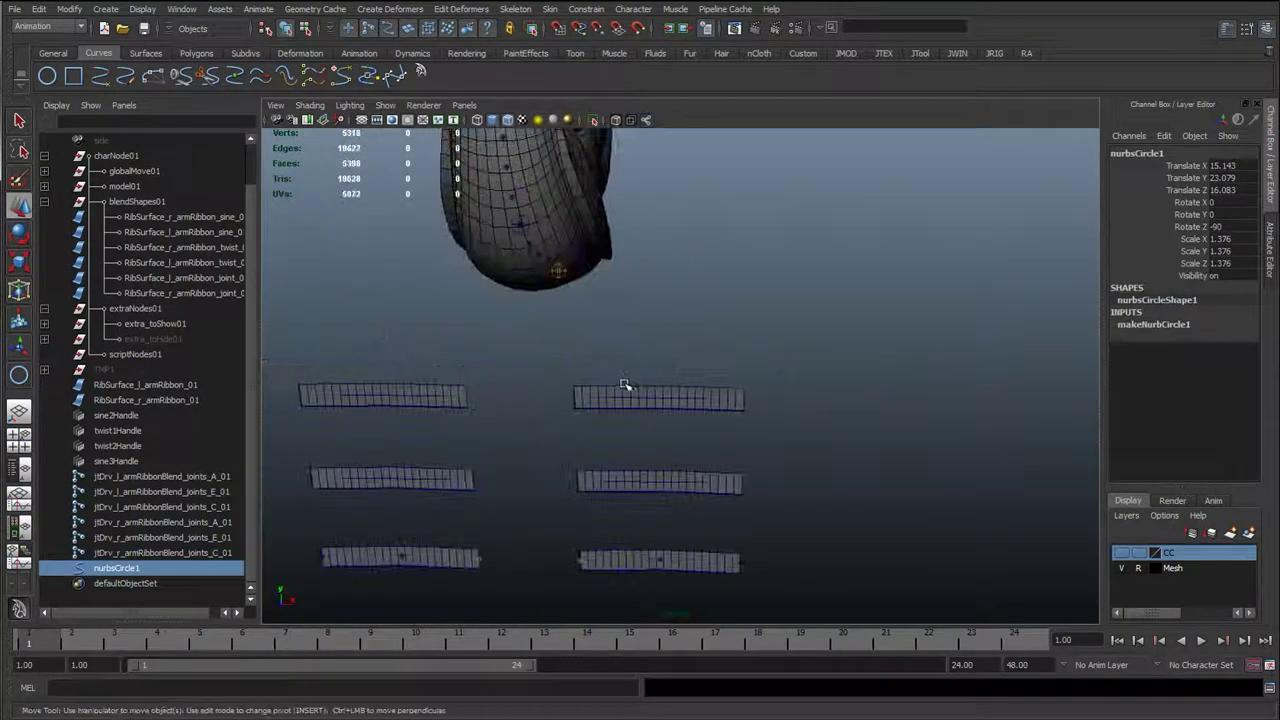
{"action": "left_click", "coordinate": [648, 402]}
{"action": "left_click", "coordinate": [1130, 326]}
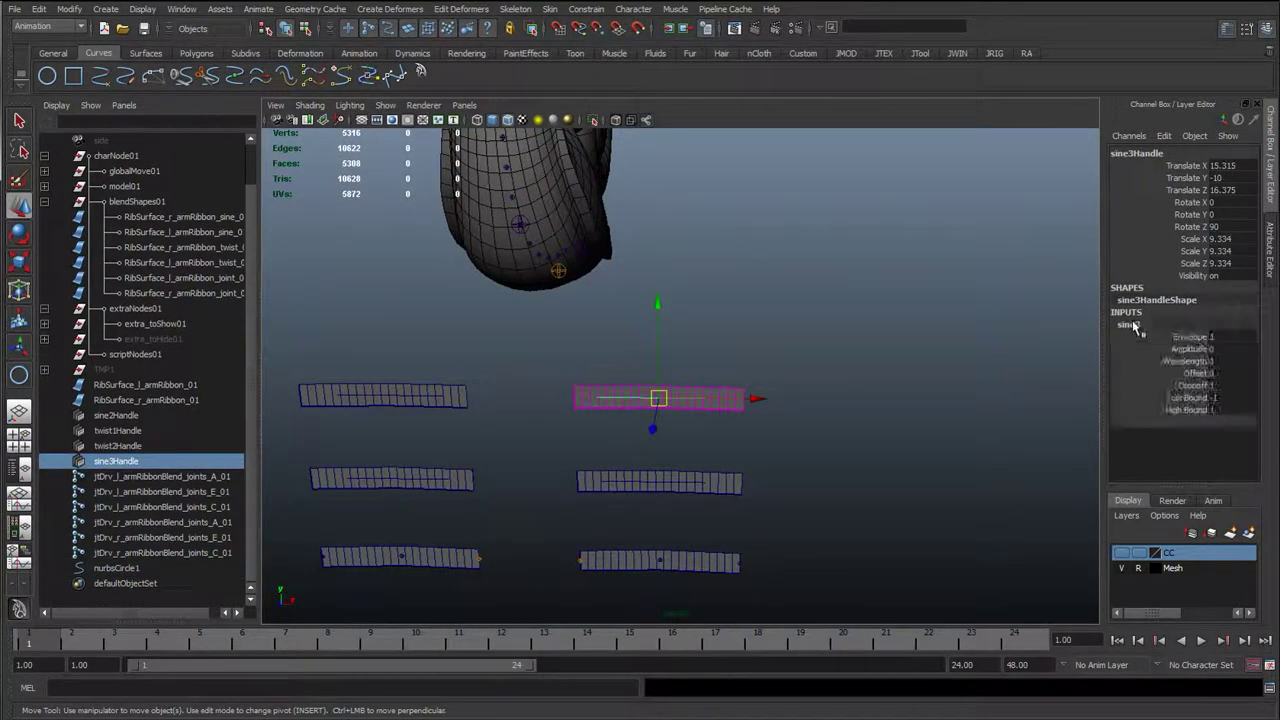
{"action": "left_click", "coordinate": [1188, 349]}
{"action": "middle_click_drag", "start_coordinate": [814, 377], "coordinate": [820, 383]}
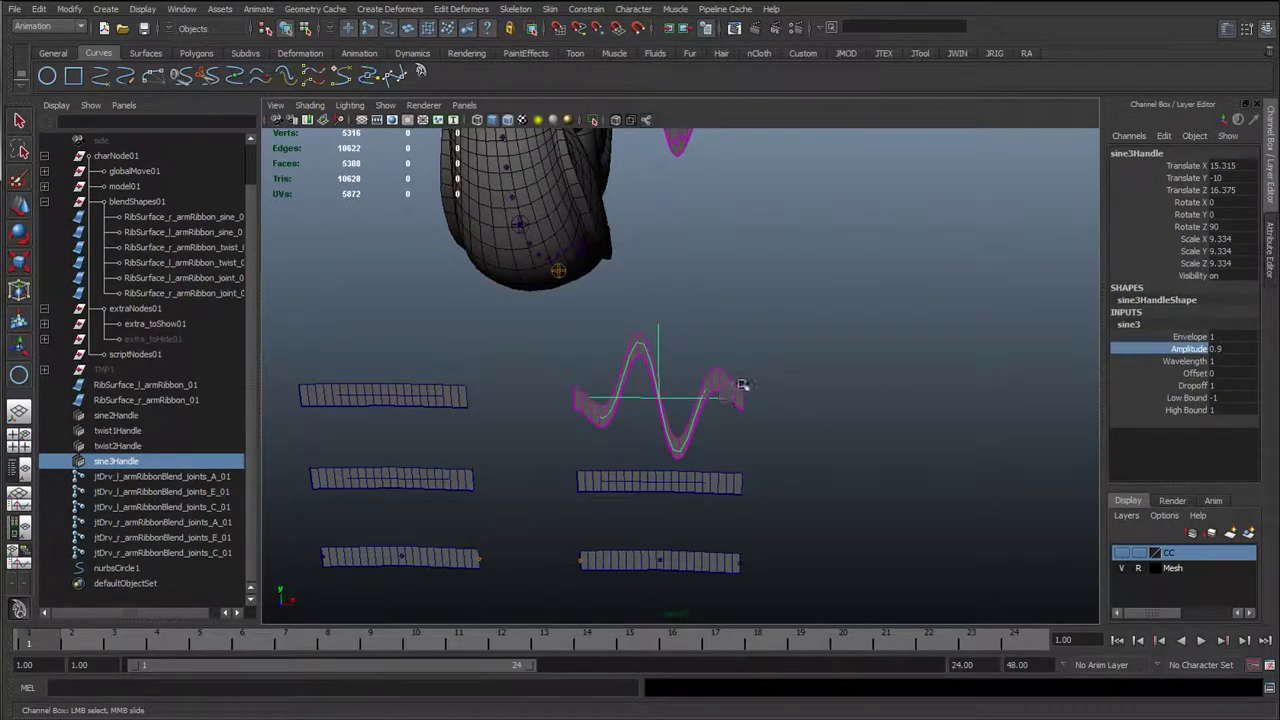
{"action": "key", "text": "ctrl+z"}
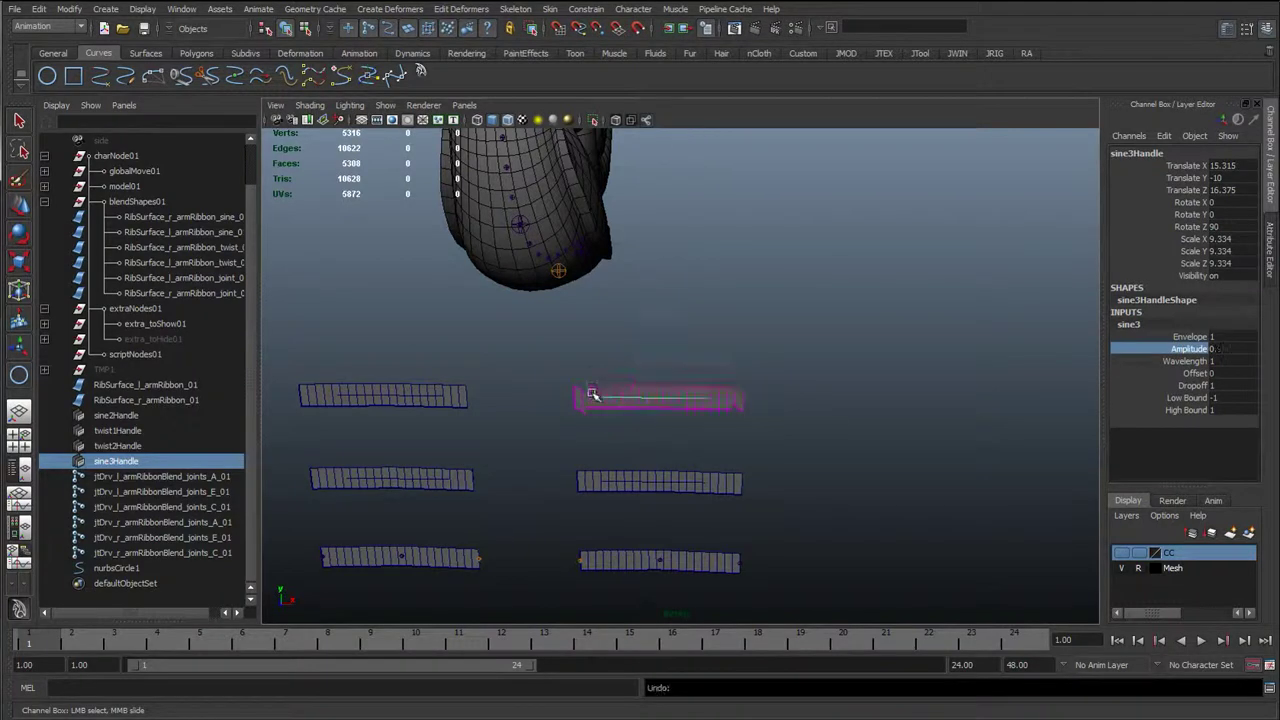
- Test the bend by lowering jtDrv_l_armRibbonBlend_joints_C_01 to a Translate Y of about -37, and undo the move
{"action": "middle_click_drag", "start_coordinate": [723, 251], "coordinate": [647, 457], "text": "alt"}
{"action": "right_click_drag", "start_coordinate": [511, 457], "coordinate": [846, 524], "text": "alt"}
{"action": "middle_click_drag", "start_coordinate": [846, 524], "coordinate": [956, 472], "text": "alt"}
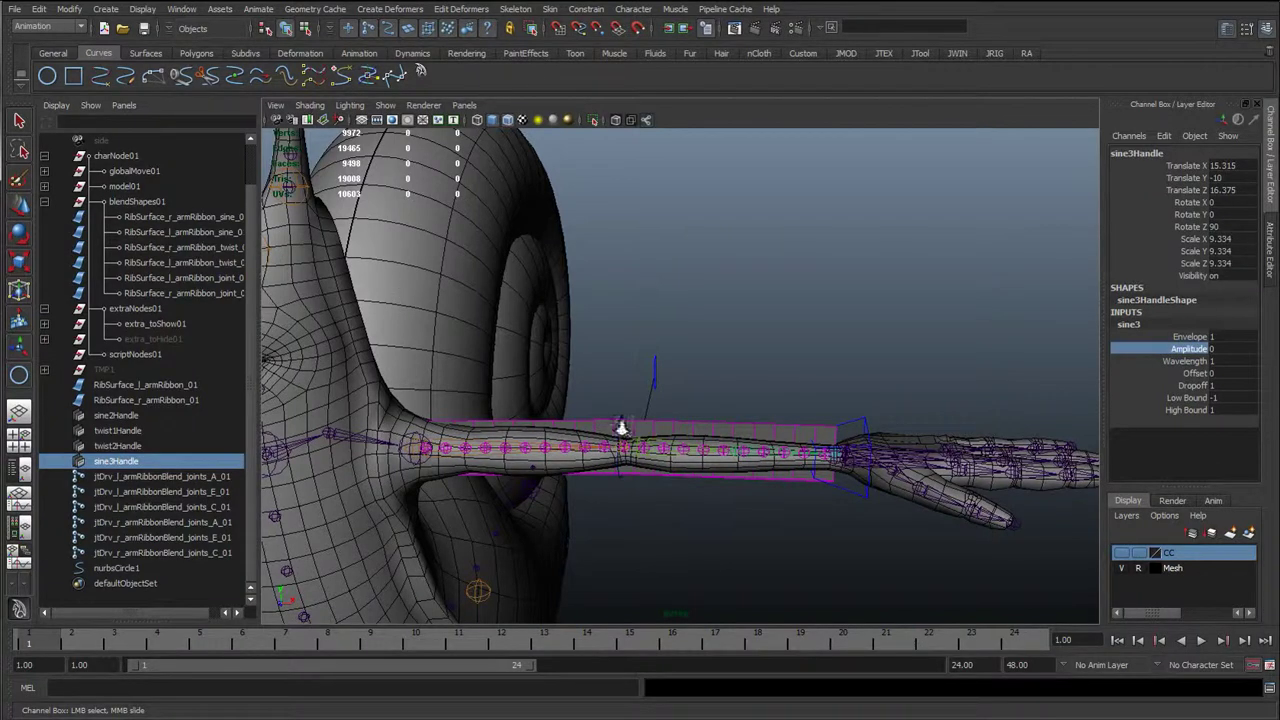
{"action": "right_click_drag", "start_coordinate": [621, 427], "coordinate": [664, 500], "text": "alt"}
{"action": "middle_click_drag", "start_coordinate": [664, 500], "coordinate": [642, 215], "text": "alt"}
{"action": "left_click", "coordinate": [643, 441]}
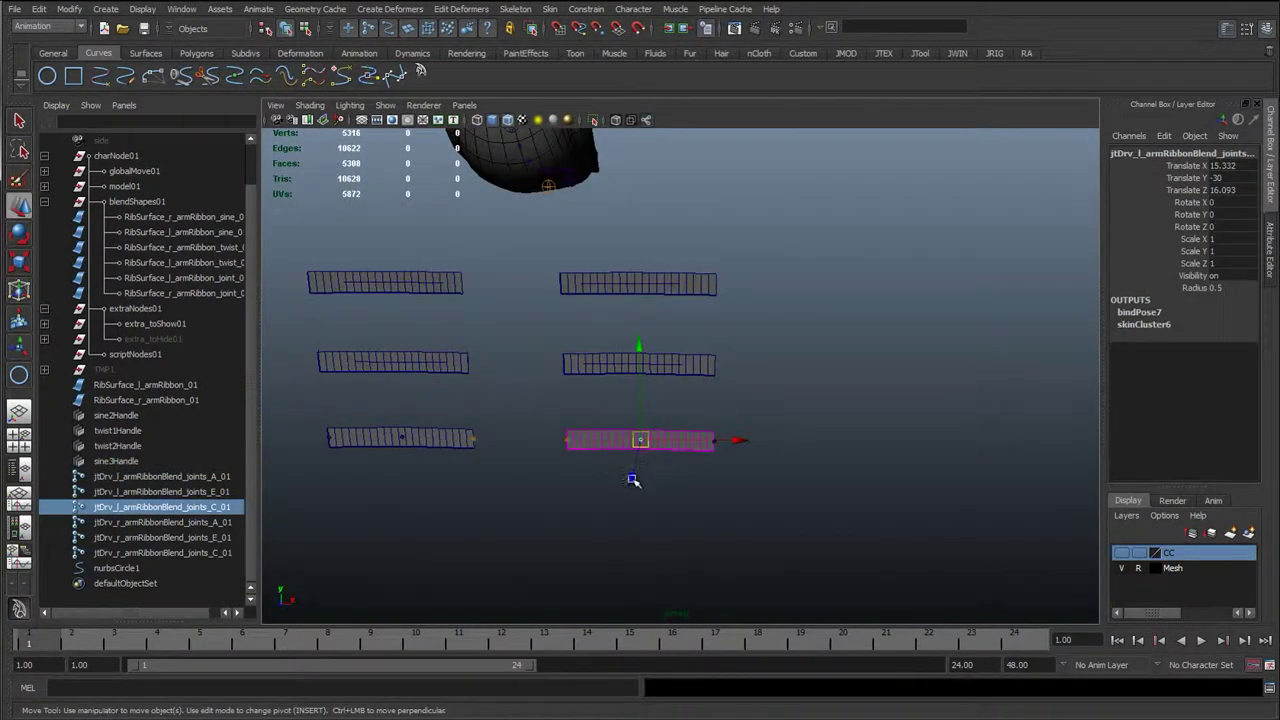
{"action": "left_click_drag", "start_coordinate": [632, 480], "coordinate": [650, 470], "text": "alt"}
{"action": "left_click", "coordinate": [728, 455]}
{"action": "left_click", "coordinate": [725, 459]}
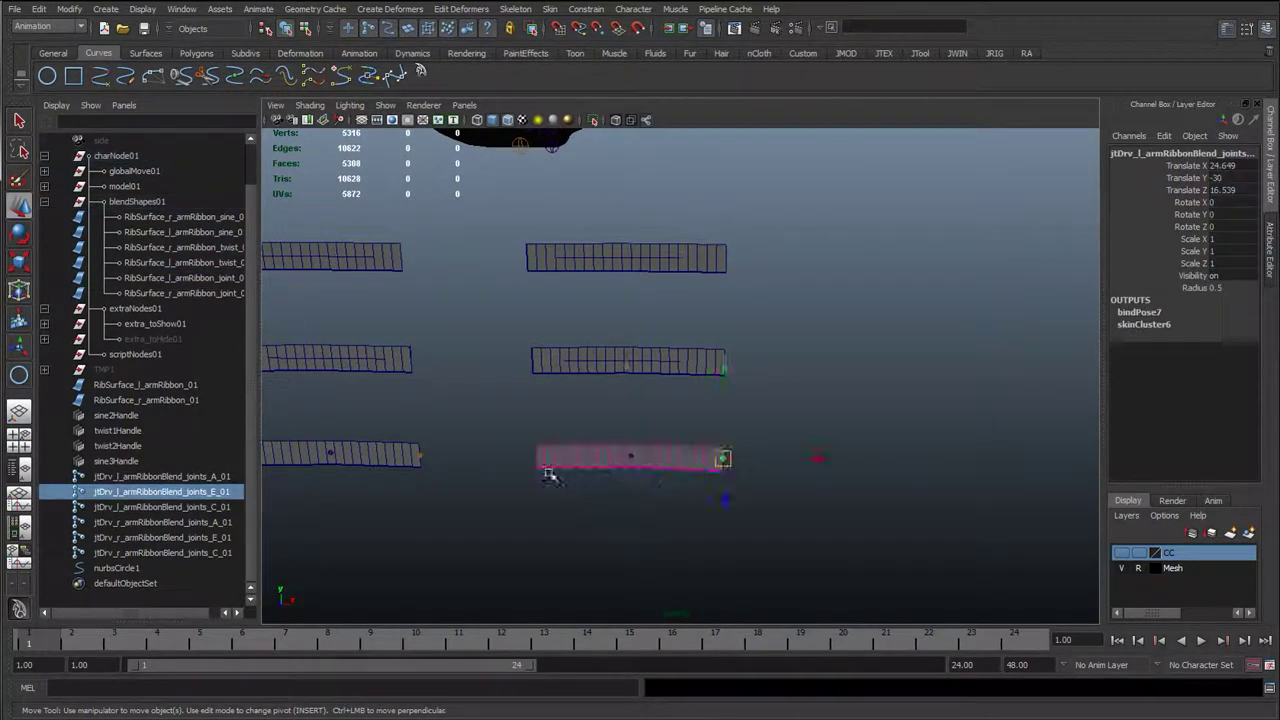
{"action": "left_click", "coordinate": [536, 457]}
{"action": "left_click", "coordinate": [631, 462]}
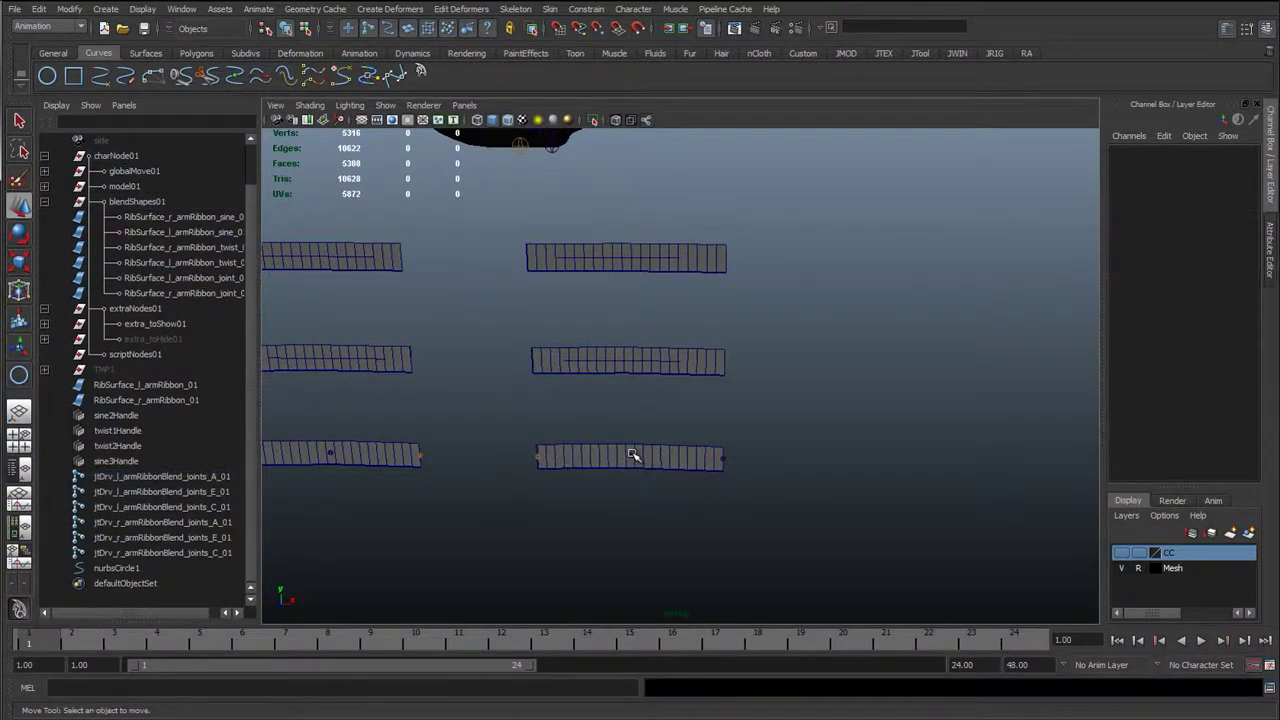
{"action": "left_click", "coordinate": [633, 455]}
{"action": "left_click_drag", "start_coordinate": [629, 457], "coordinate": [662, 395]}
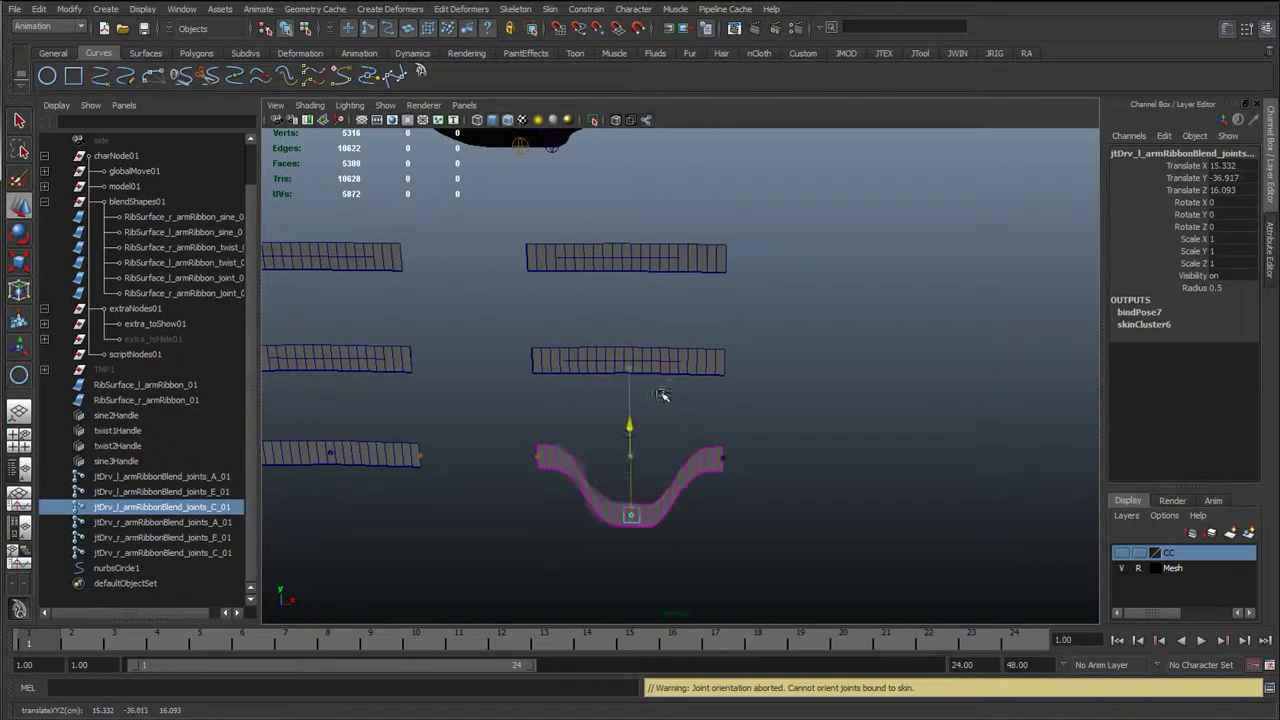
{"action": "key", "text": "ctrl+z"}
- Delete the construction history of the left elbow circle nurbsCircle1 and freeze its transformations
{"action": "middle_click_drag", "start_coordinate": [678, 230], "coordinate": [677, 646], "text": "alt"}
{"action": "middle_click_drag", "start_coordinate": [676, 260], "coordinate": [674, 436], "text": "alt"}
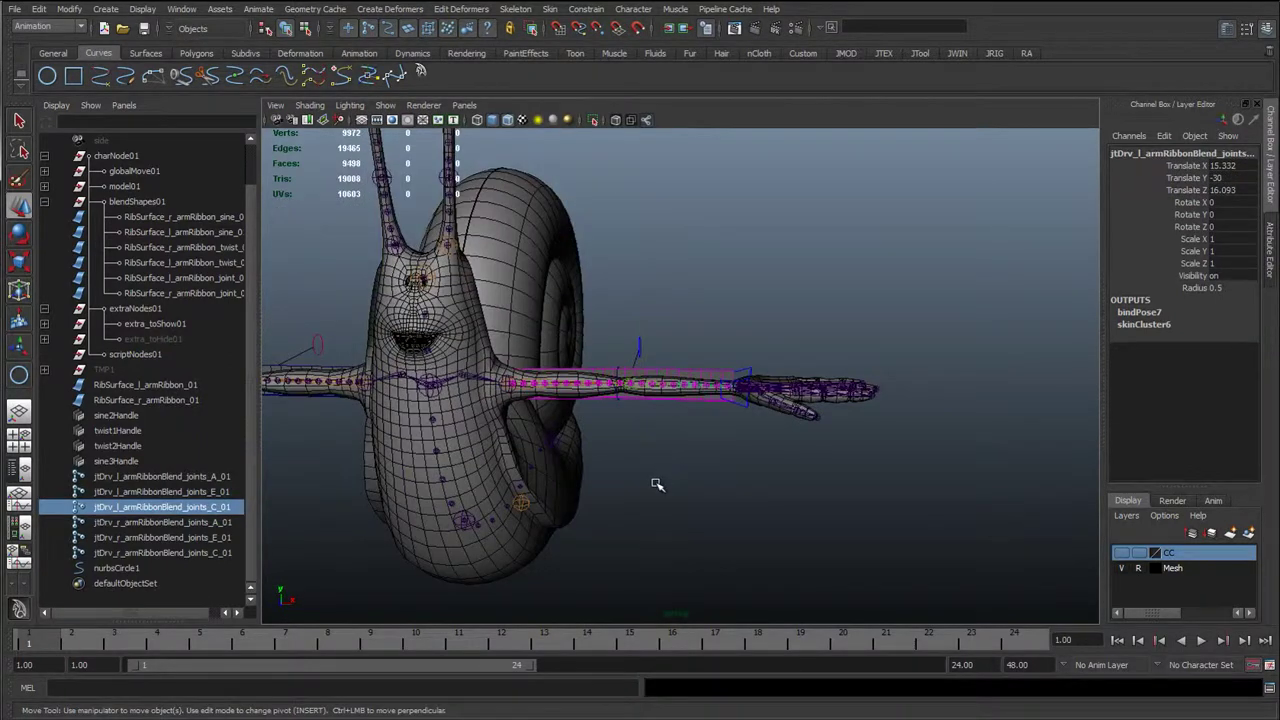
{"action": "scroll", "coordinate": [656, 485], "scroll_direction": "up", "scroll_amount": 3}
{"action": "key", "text": "q"}
{"action": "left_click", "coordinate": [660, 526]}
{"action": "scroll", "coordinate": [524, 471], "scroll_direction": "up", "scroll_amount": 5}
{"action": "left_click", "coordinate": [508, 371]}
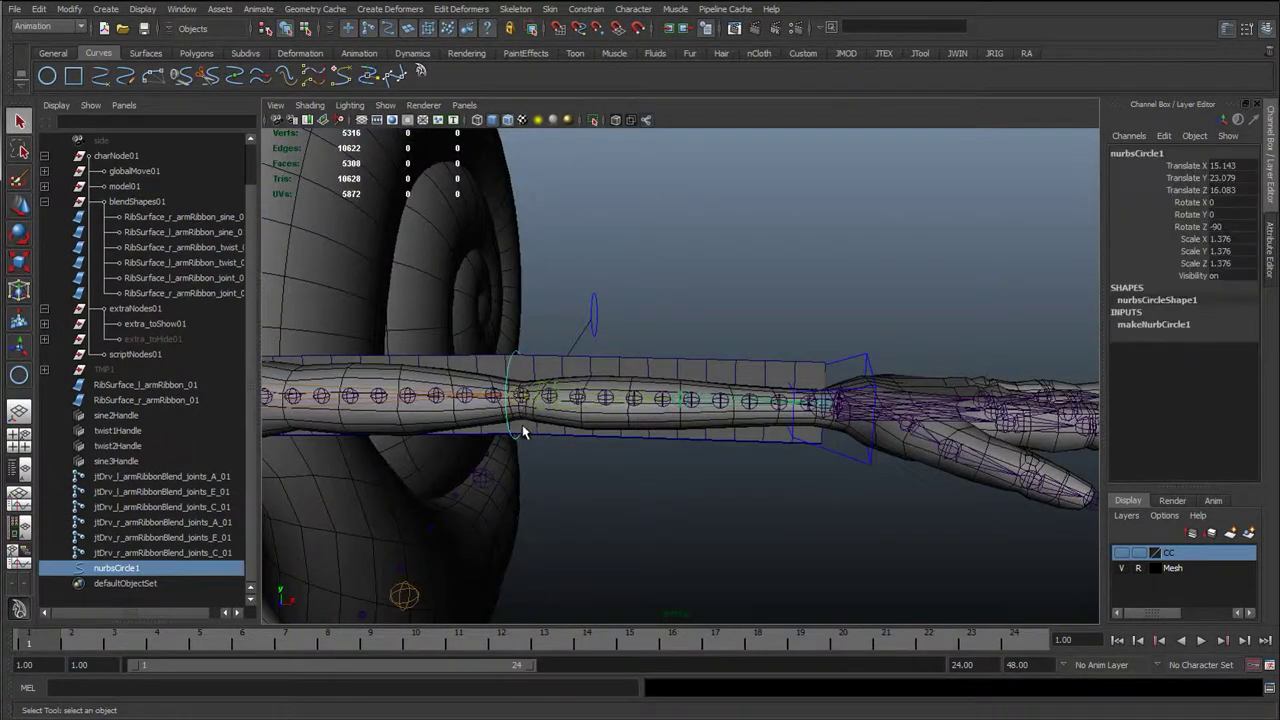
{"action": "left_click_drag", "start_coordinate": [522, 424], "coordinate": [510, 396], "text": "alt"}
{"action": "key", "text": "f"}
{"action": "right_click_drag", "start_coordinate": [796, 477], "coordinate": [631, 503], "text": "alt"}
{"action": "left_click_drag", "start_coordinate": [632, 510], "coordinate": [708, 515], "text": "alt"}
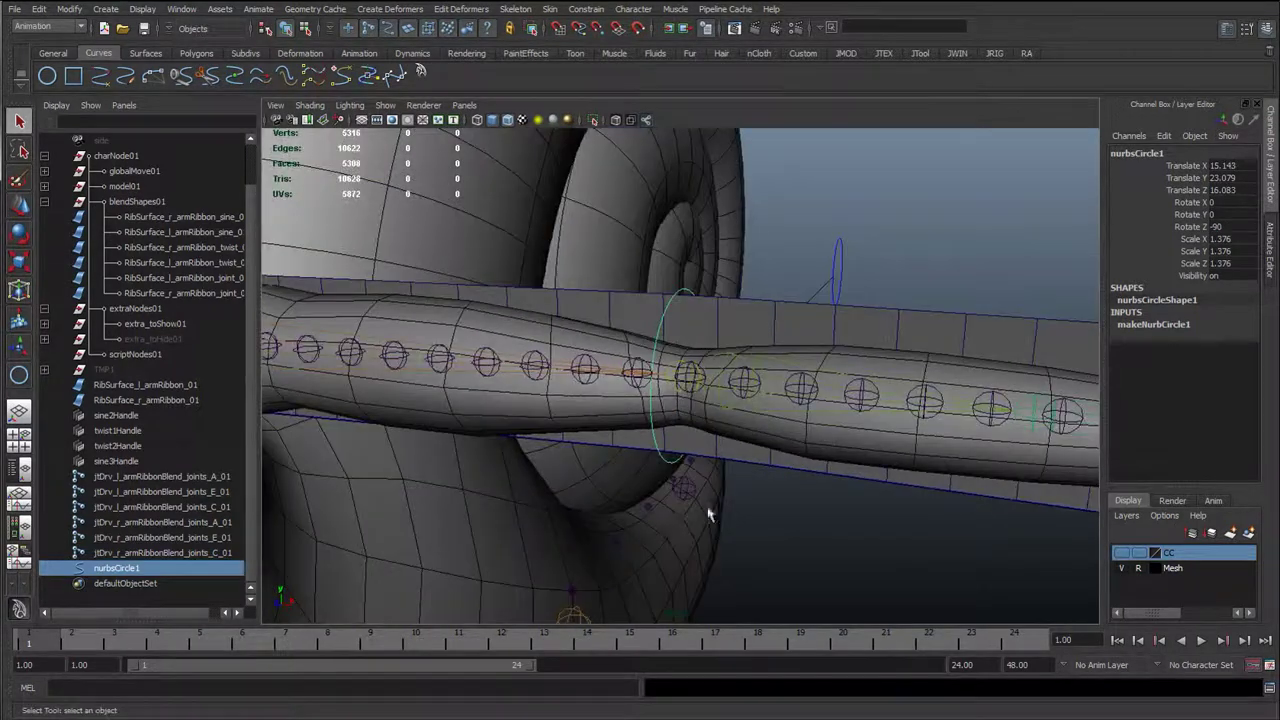
{"action": "left_click", "coordinate": [920, 55]}
{"action": "left_click", "coordinate": [47, 74]}
{"action": "left_click", "coordinate": [73, 74]}
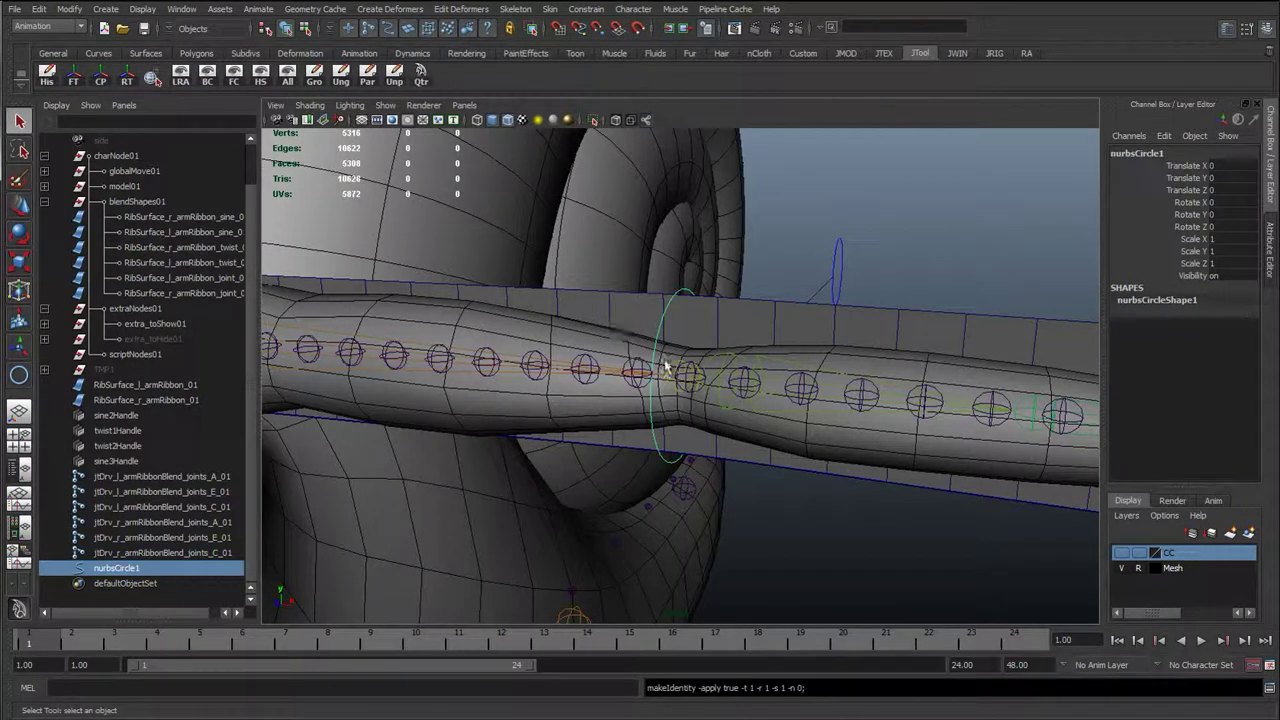
- Hide the Mesh layer and rename the elbow circle cc_l_armBend_01
{"action": "left_click", "coordinate": [1121, 567]}
{"action": "left_click_drag", "start_coordinate": [722, 470], "coordinate": [665, 372], "text": "alt"}
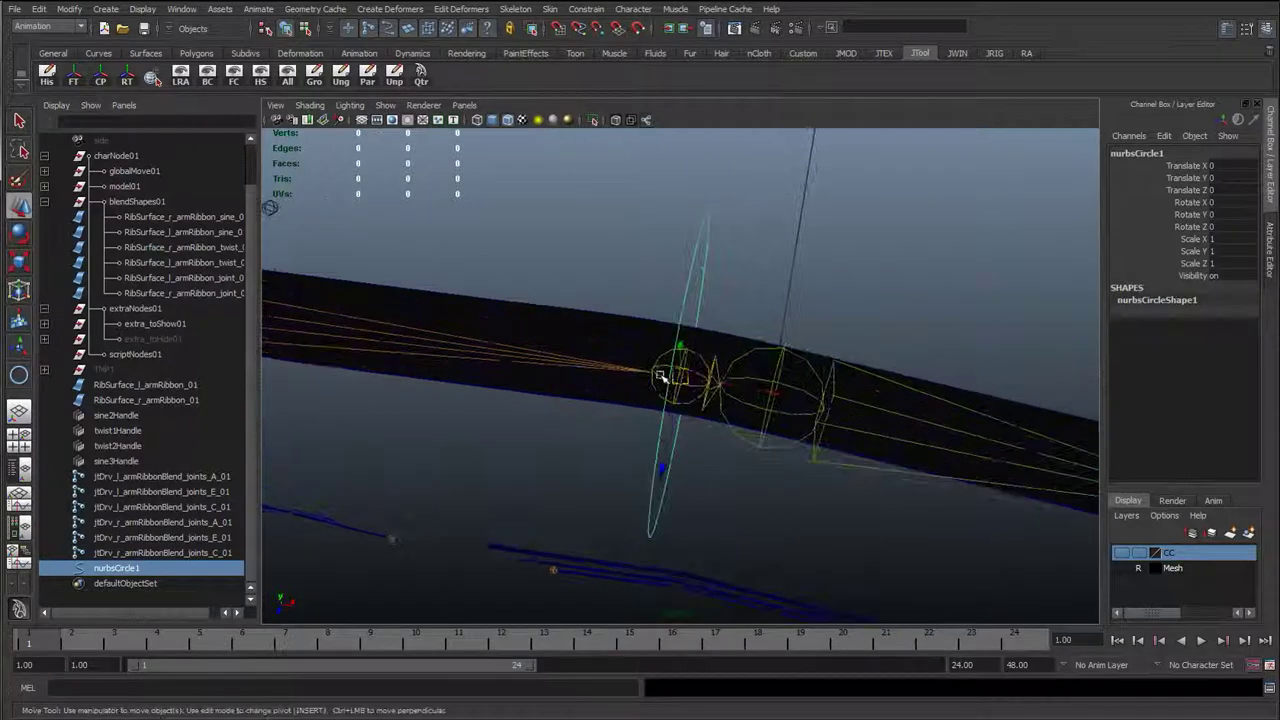
{"action": "left_click_drag", "start_coordinate": [694, 430], "coordinate": [632, 416], "text": "alt"}
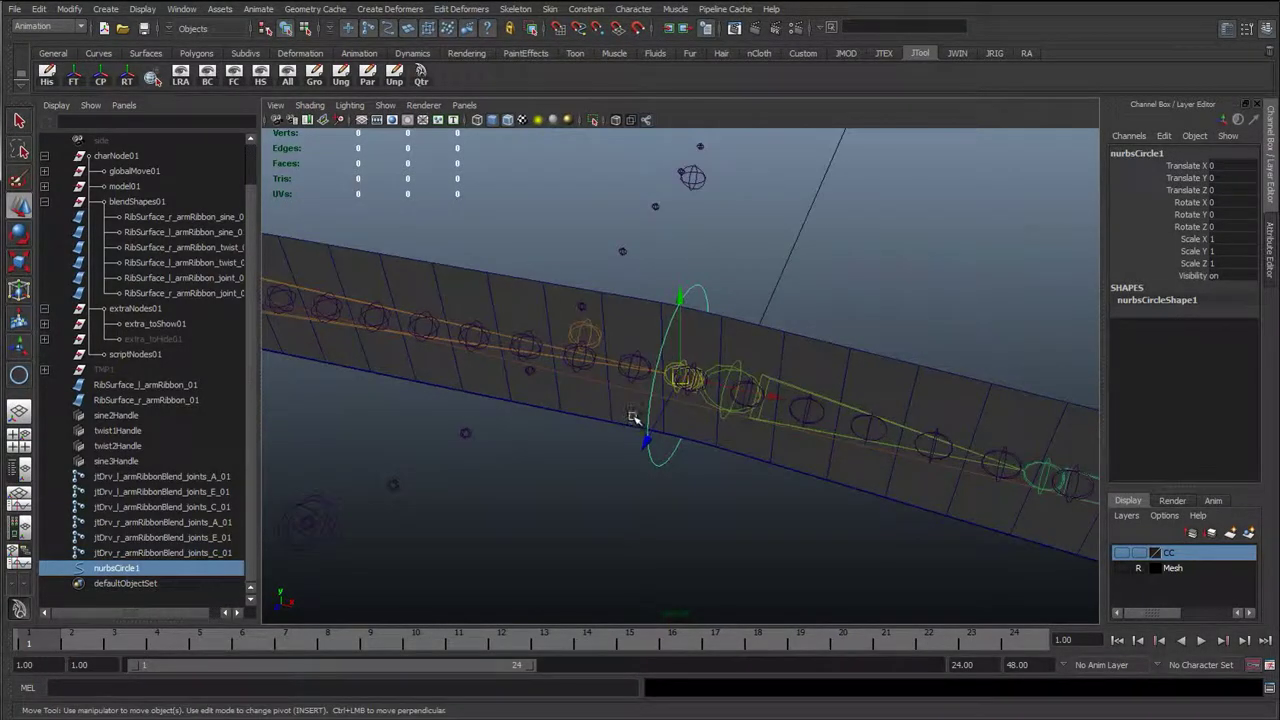
{"action": "double_click", "coordinate": [151, 566]}
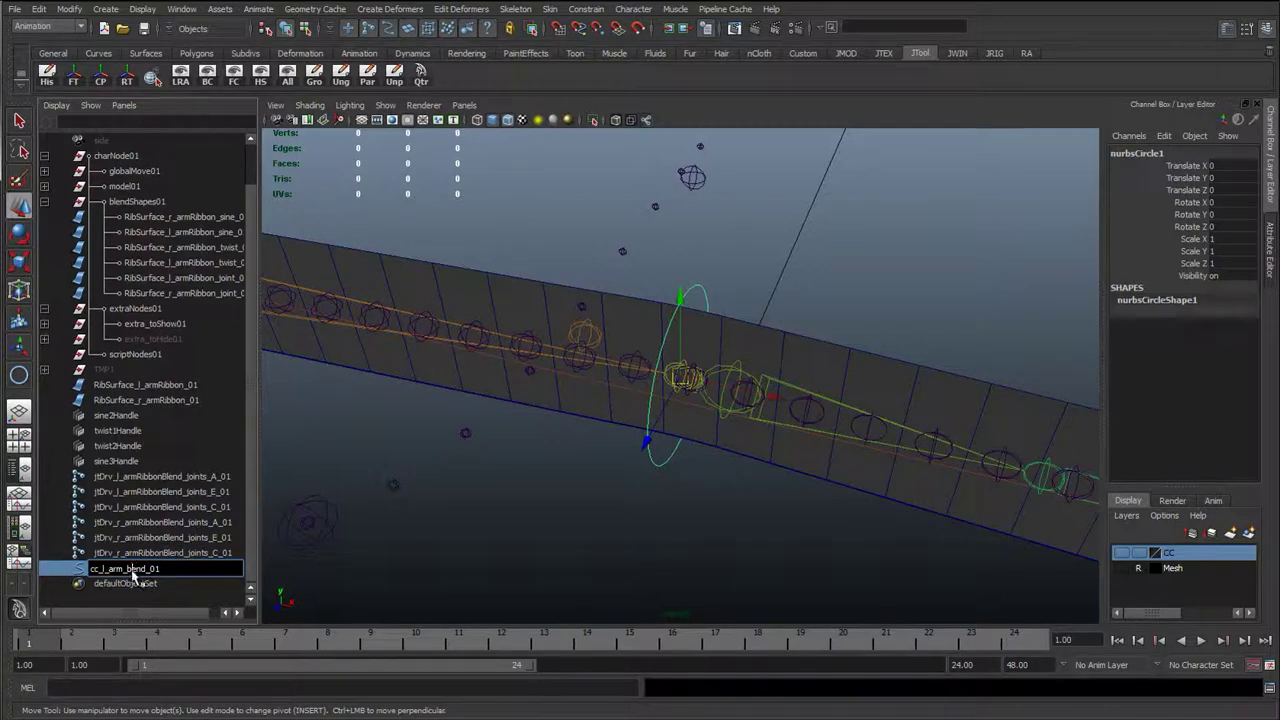
{"action": "key", "text": "BackSpace"}
{"action": "key", "text": "BackSpace"}
{"action": "key", "text": "BackSpace"}
{"action": "key", "text": "Return"}
- Test the cc_l_armBend_01 control by moving it freely, and undo the moves
{"action": "left_click", "coordinate": [185, 508]}
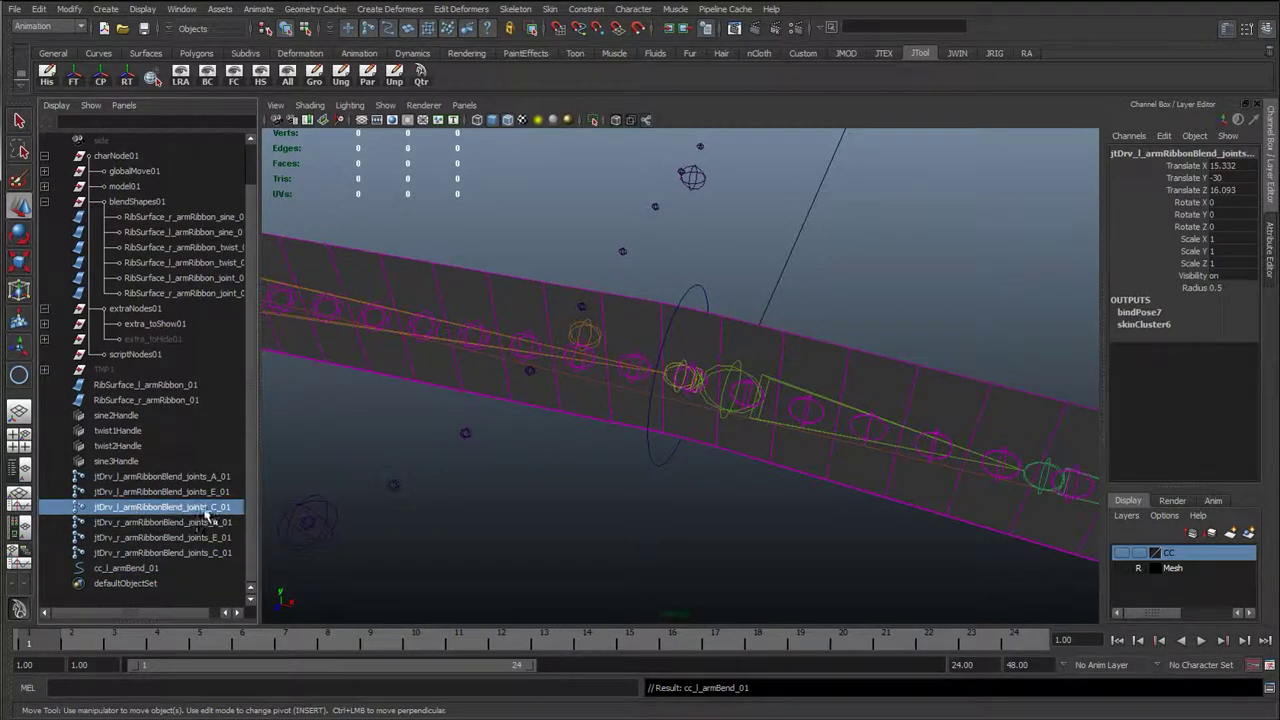
{"action": "left_click", "coordinate": [127, 568]}
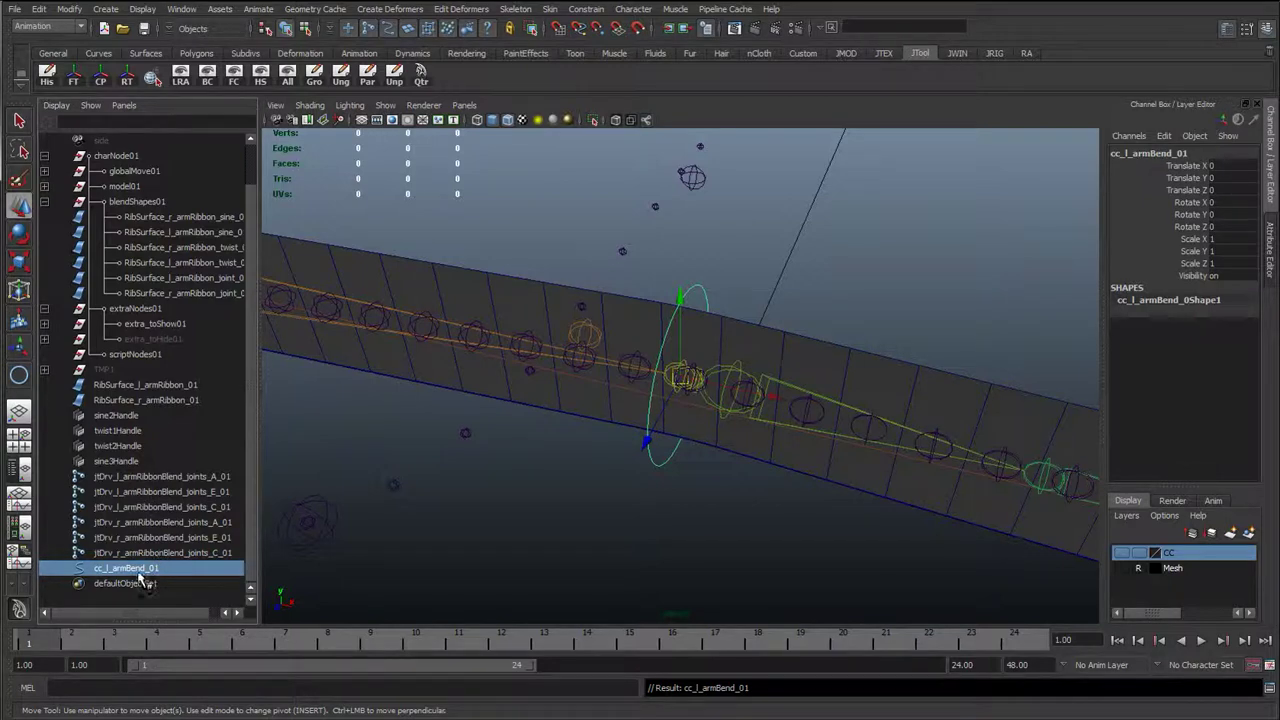
{"action": "scroll", "coordinate": [670, 506], "scroll_direction": "down", "scroll_amount": 3}
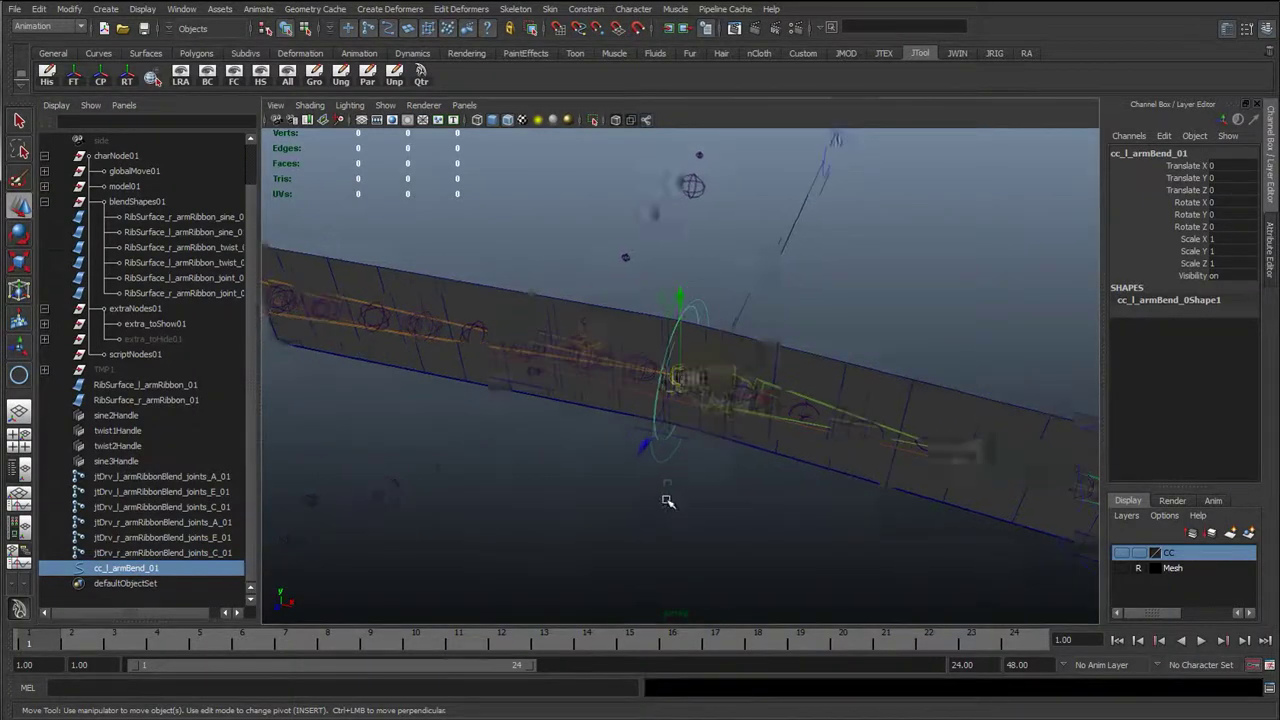
{"action": "left_click_drag", "start_coordinate": [683, 377], "coordinate": [676, 461]}
{"action": "key", "text": "ctrl+z"}
{"action": "key", "text": "ctrl+z"}
{"action": "key", "text": "ctrl+z"}
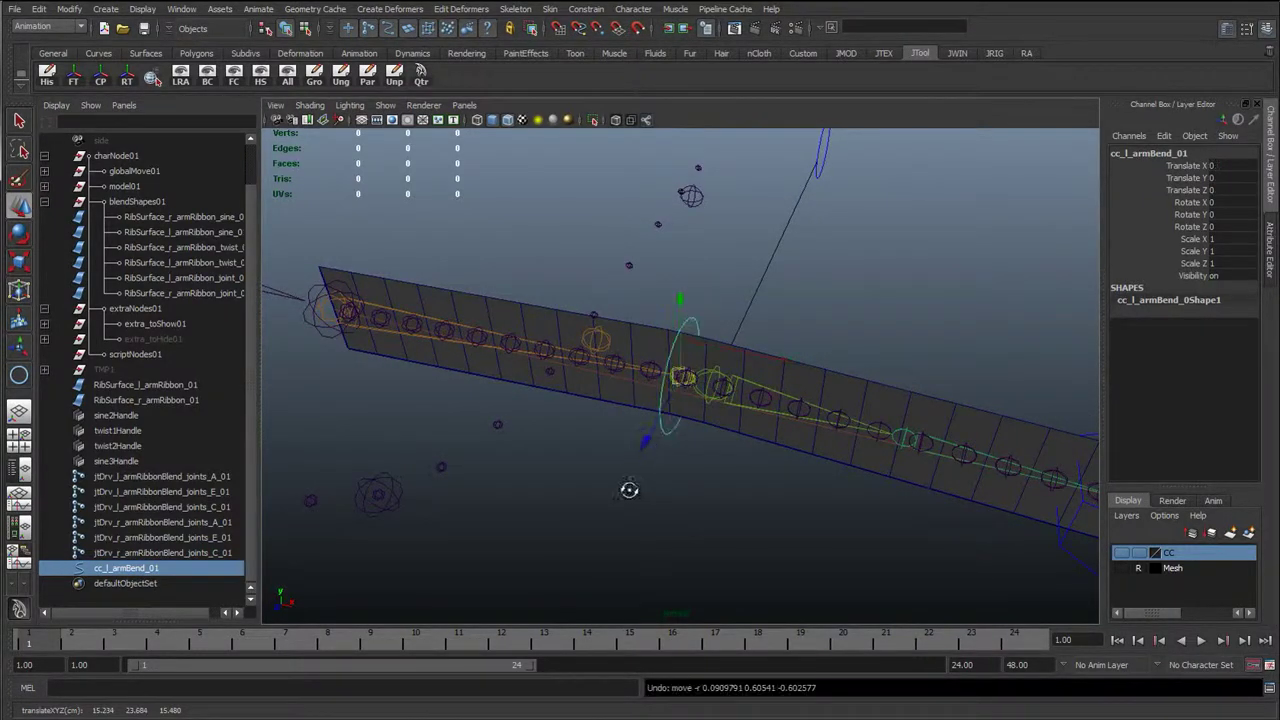
- Group the cc_l_armBend_01 control and expand the new group in the outliner
{"action": "key", "text": "q"}
{"action": "scroll", "coordinate": [711, 431], "scroll_direction": "up", "scroll_amount": 2}
{"action": "scroll", "coordinate": [615, 431], "scroll_direction": "up", "scroll_amount": 4}
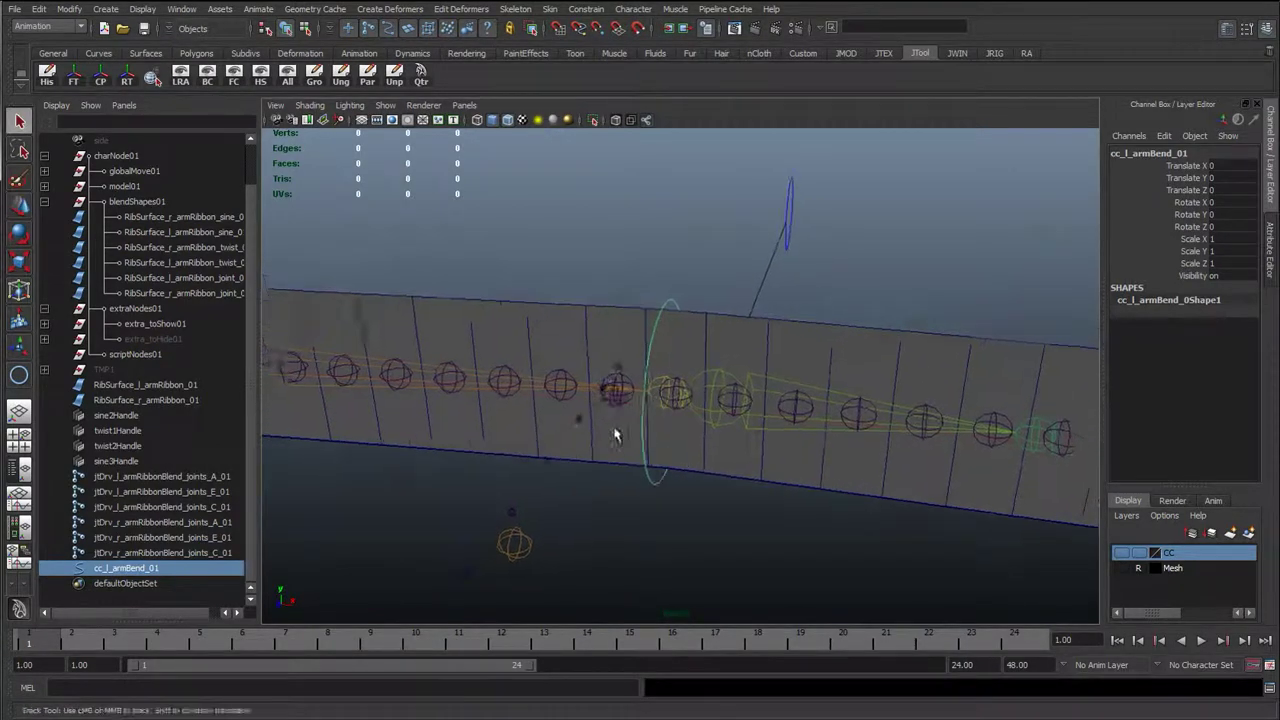
{"action": "left_click_drag", "start_coordinate": [638, 446], "coordinate": [624, 414], "text": "alt"}
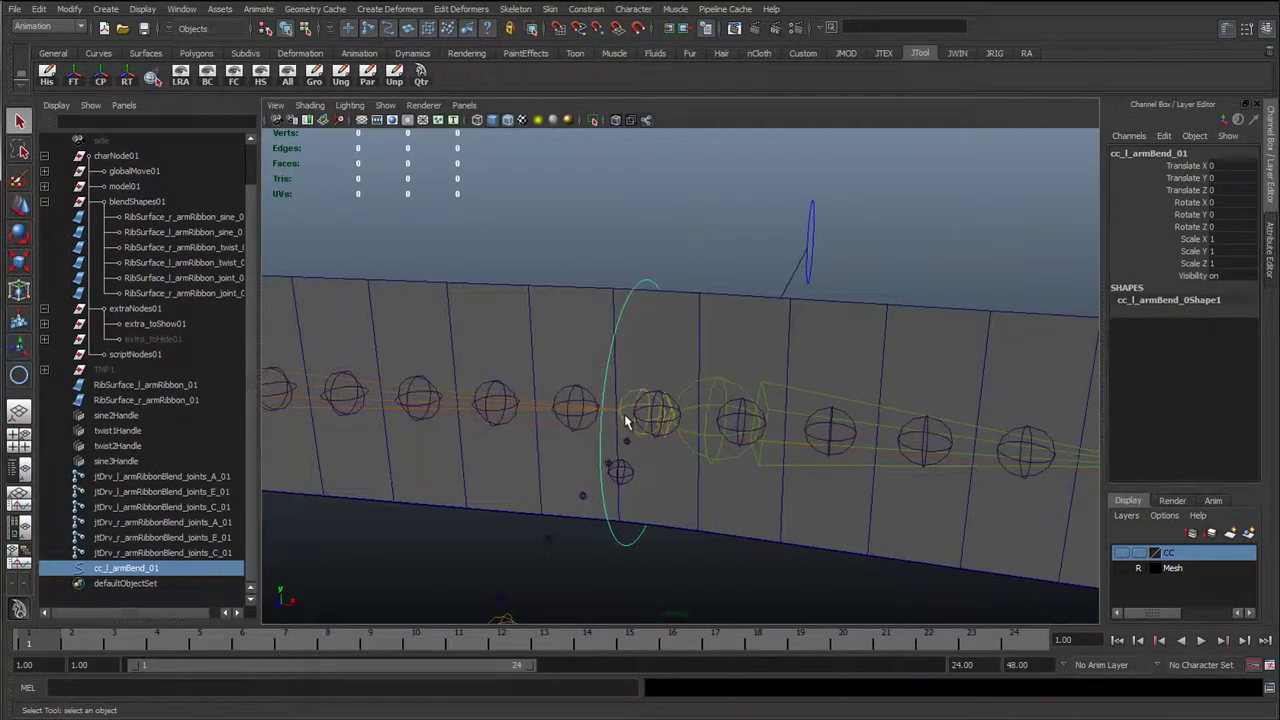
{"action": "left_click", "coordinate": [634, 403]}
{"action": "left_click", "coordinate": [644, 287]}
{"action": "key", "text": "ctrl+g"}
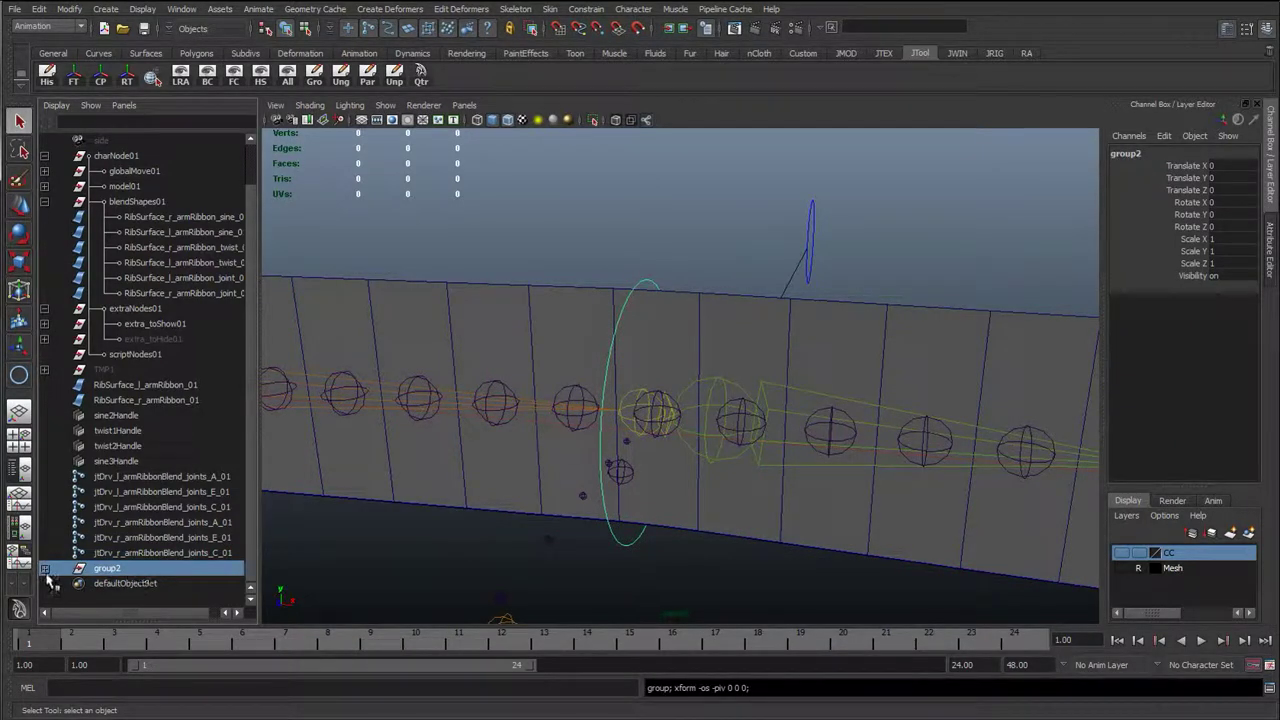
{"action": "left_click", "coordinate": [44, 568]}
- Rename the control's parent group grp_cc_l_armBendOff_01, based on the control's name
{"action": "scroll", "coordinate": [134, 583], "scroll_direction": "down", "scroll_amount": 1}
{"action": "double_click", "coordinate": [137, 583]}
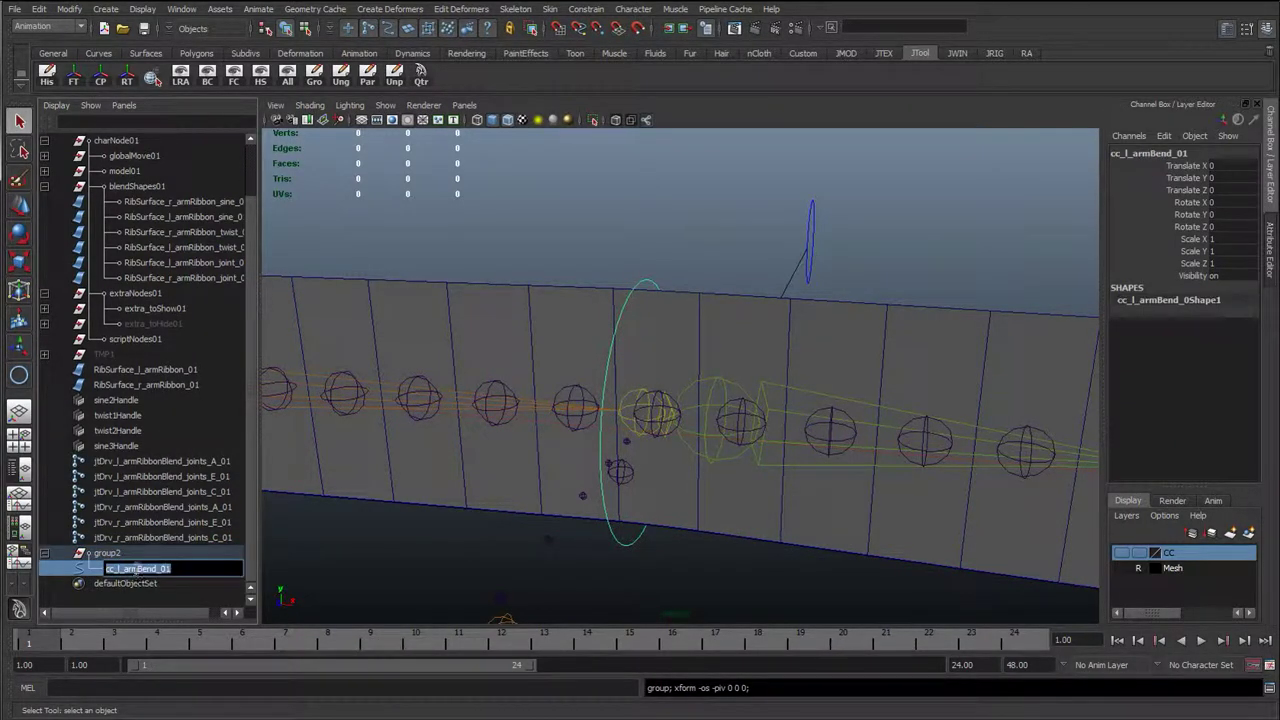
{"action": "double_click", "coordinate": [136, 554]}
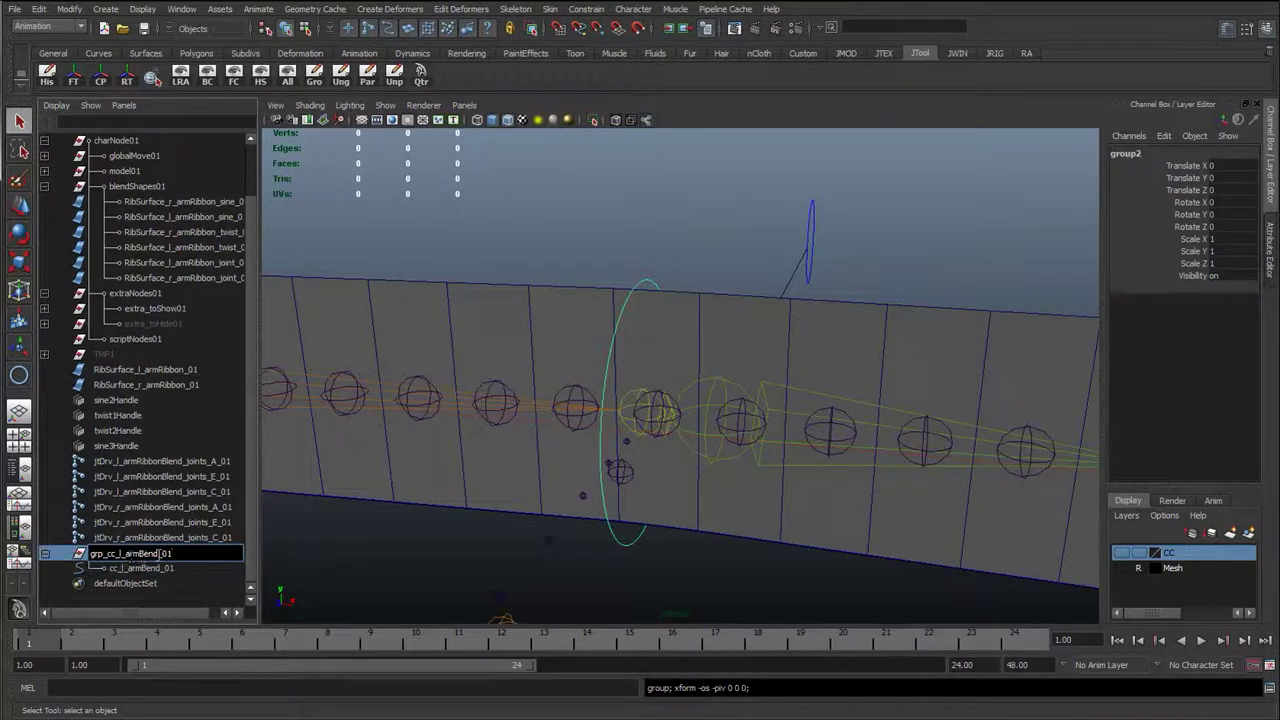
{"action": "type", "text": "Off"}
{"action": "key", "text": "Return"}
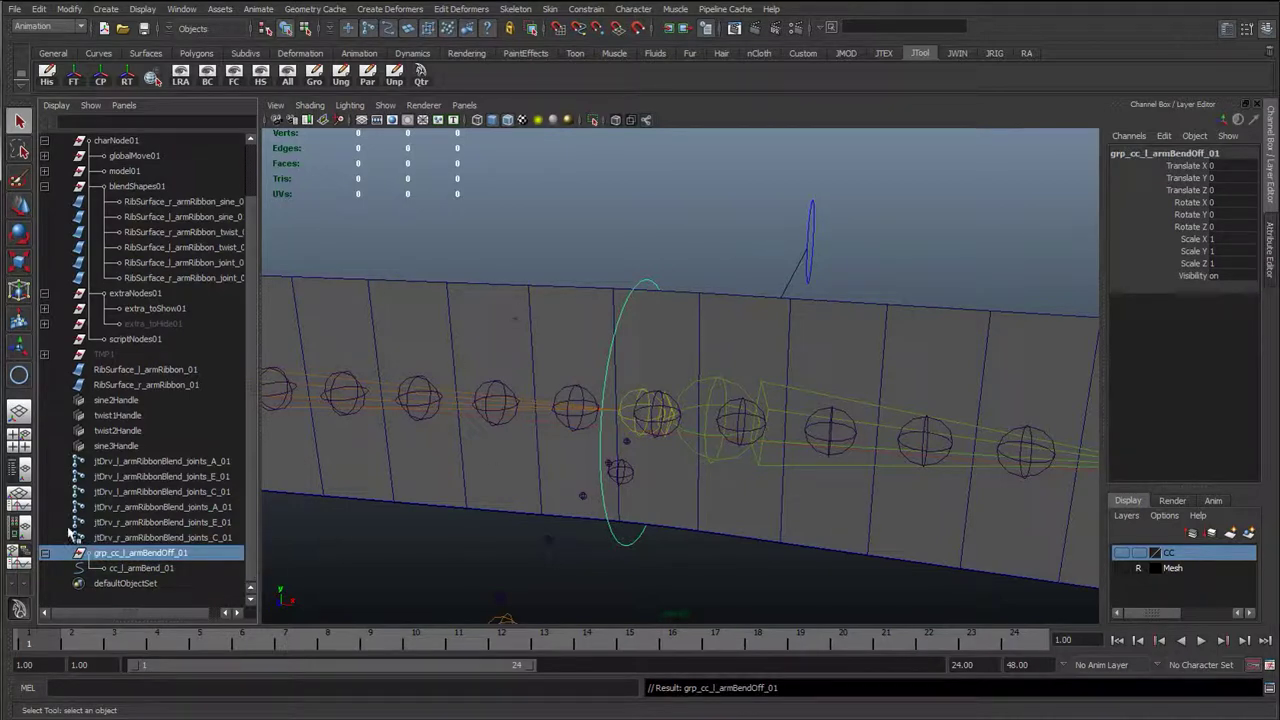
- Parent-constrain grp_cc_l_armBendOff_01 to the elbow joint jtDrv_l_elbowA_01 without maintaining offset, on all translate and rotate axes
{"action": "key", "text": "w"}
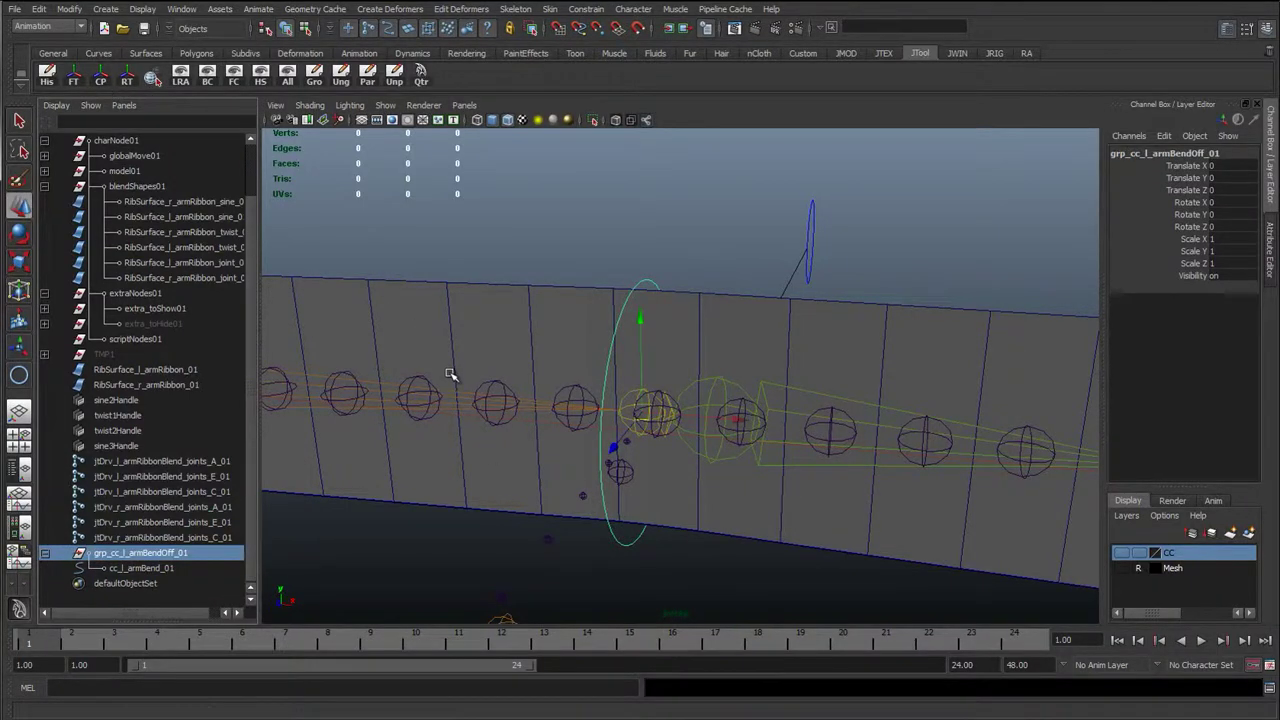
{"action": "left_click_drag", "start_coordinate": [603, 427], "coordinate": [620, 408], "text": "alt"}
{"action": "key", "text": "q"}
{"action": "left_click", "coordinate": [613, 405]}
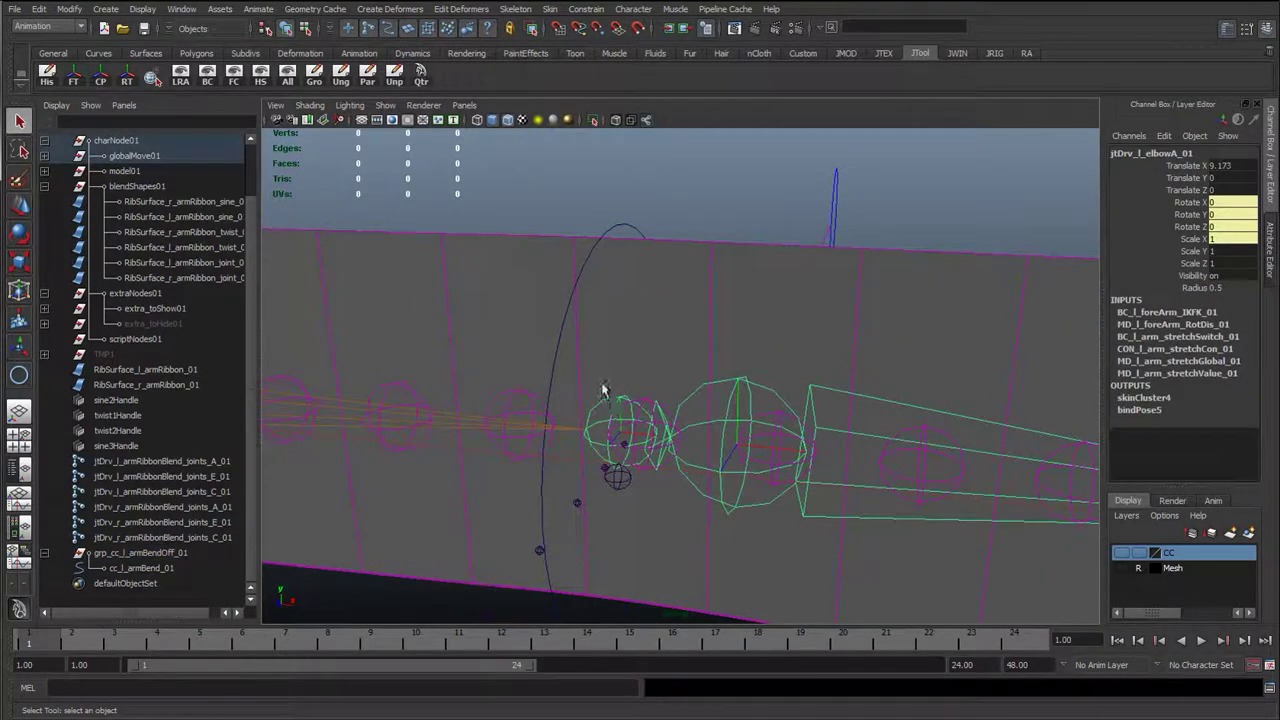
{"action": "left_click", "coordinate": [140, 553]}
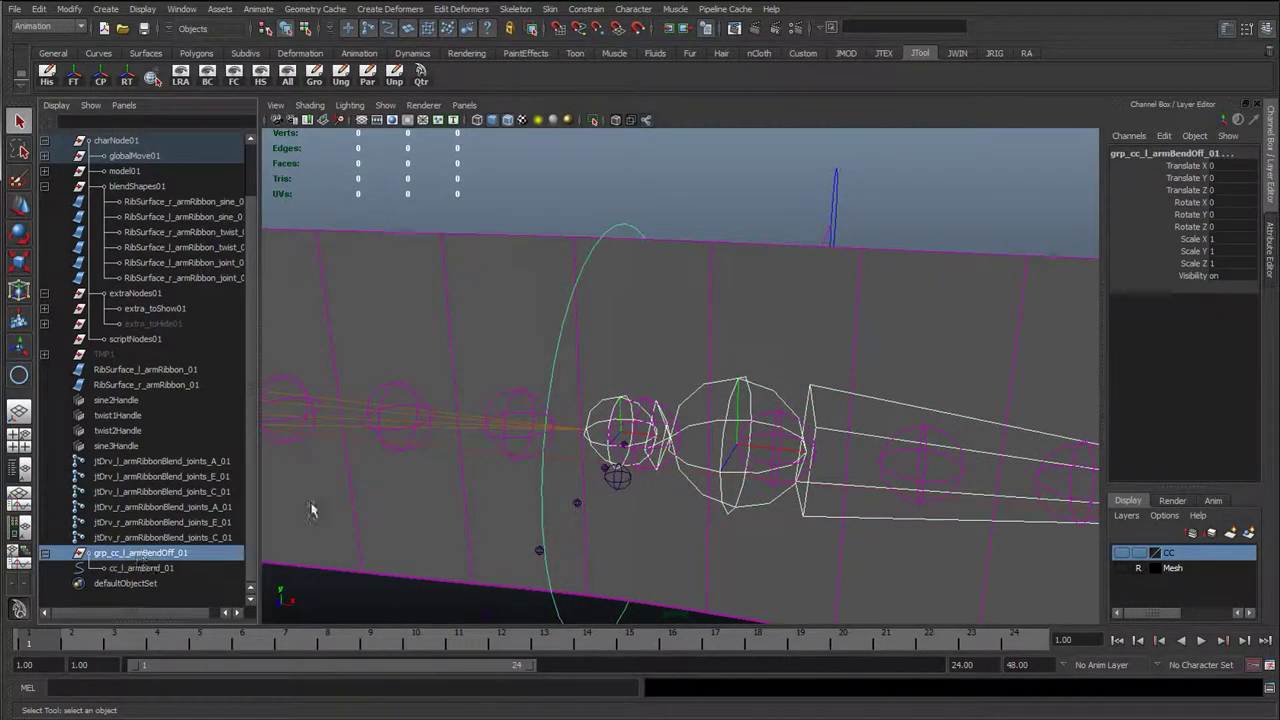
{"action": "left_click", "coordinate": [586, 9]}
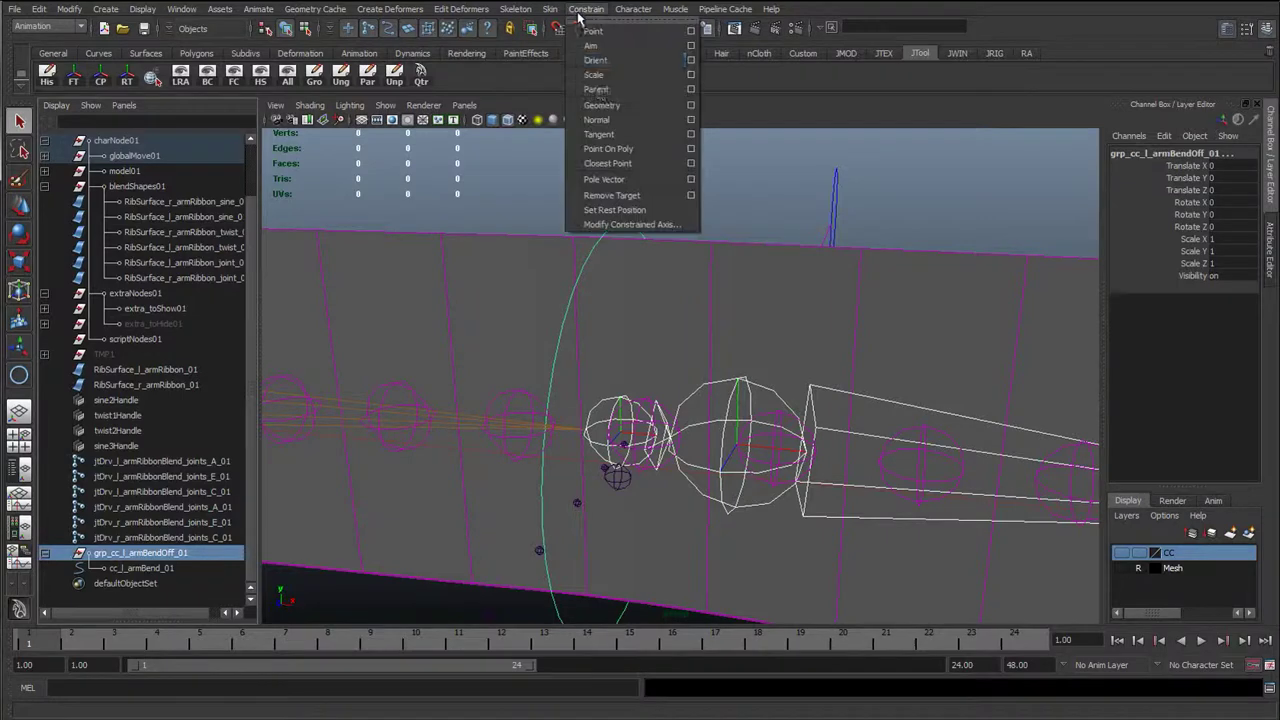
{"action": "left_click", "coordinate": [690, 89]}
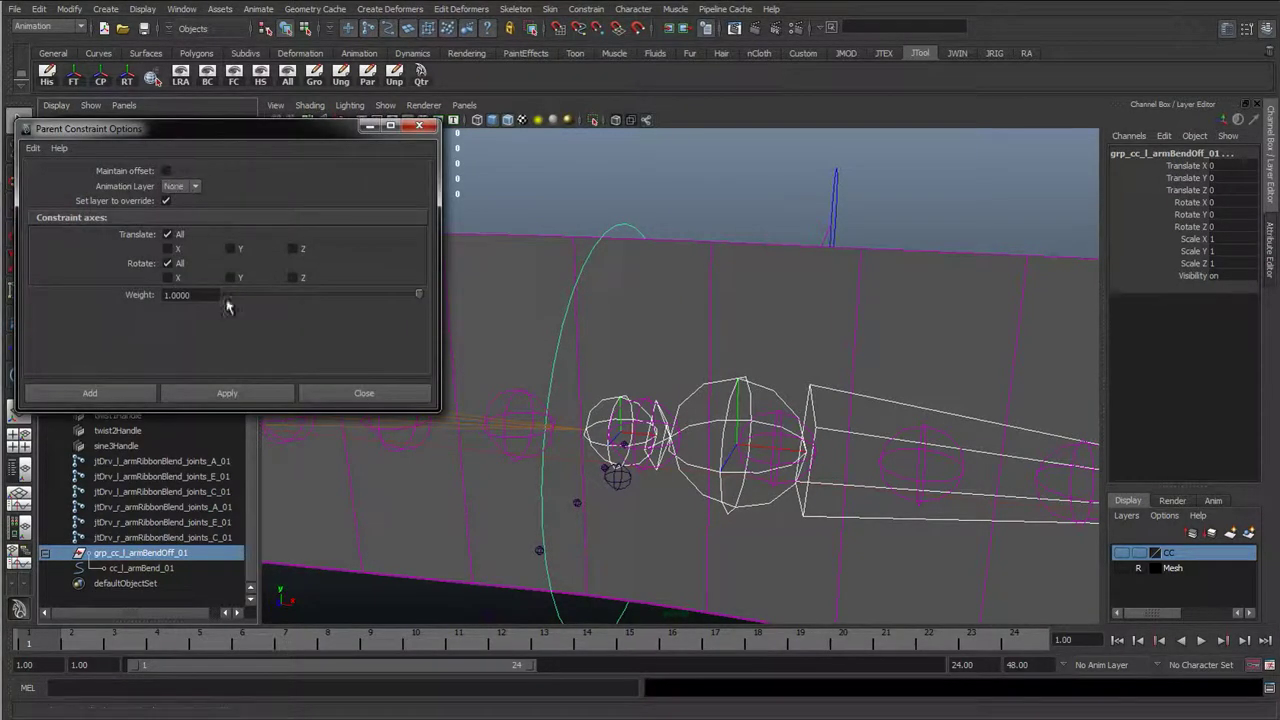
{"action": "left_click", "coordinate": [259, 393]}
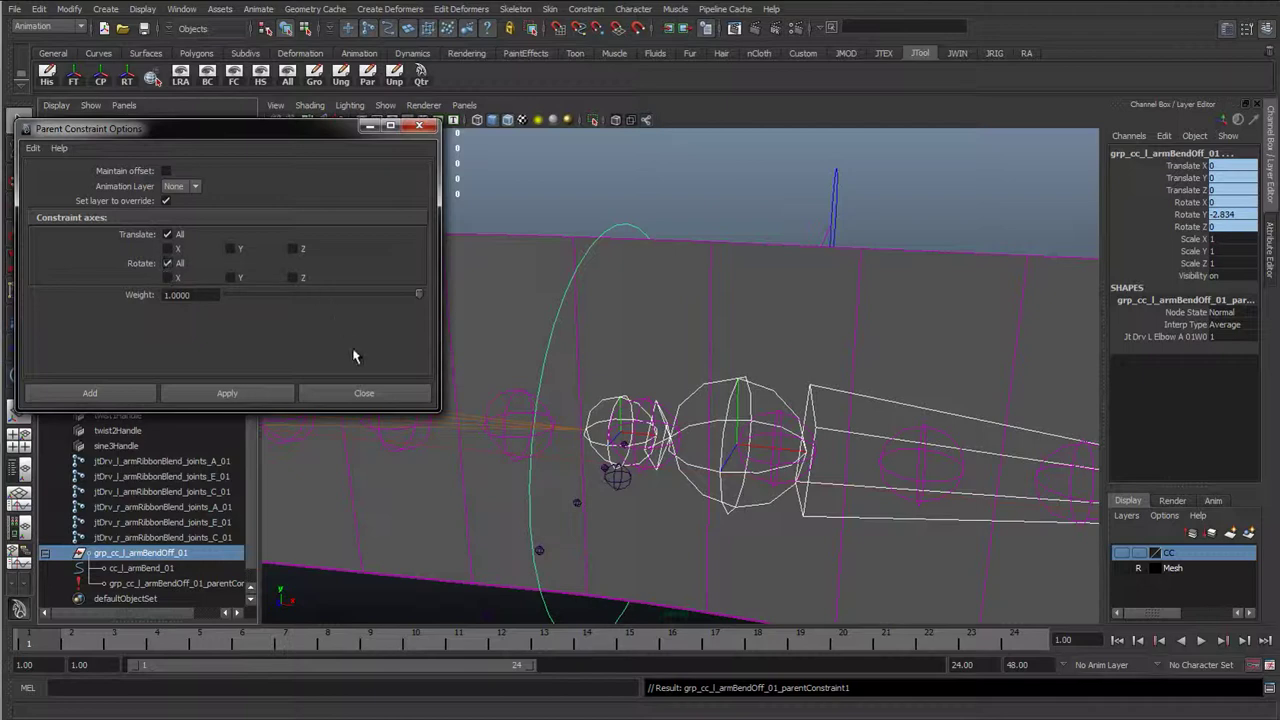
{"action": "left_click", "coordinate": [364, 393]}
- Test the cc_l_armBend_01 control by moving it along its local X axis, and undo the move
{"action": "left_click", "coordinate": [636, 262]}
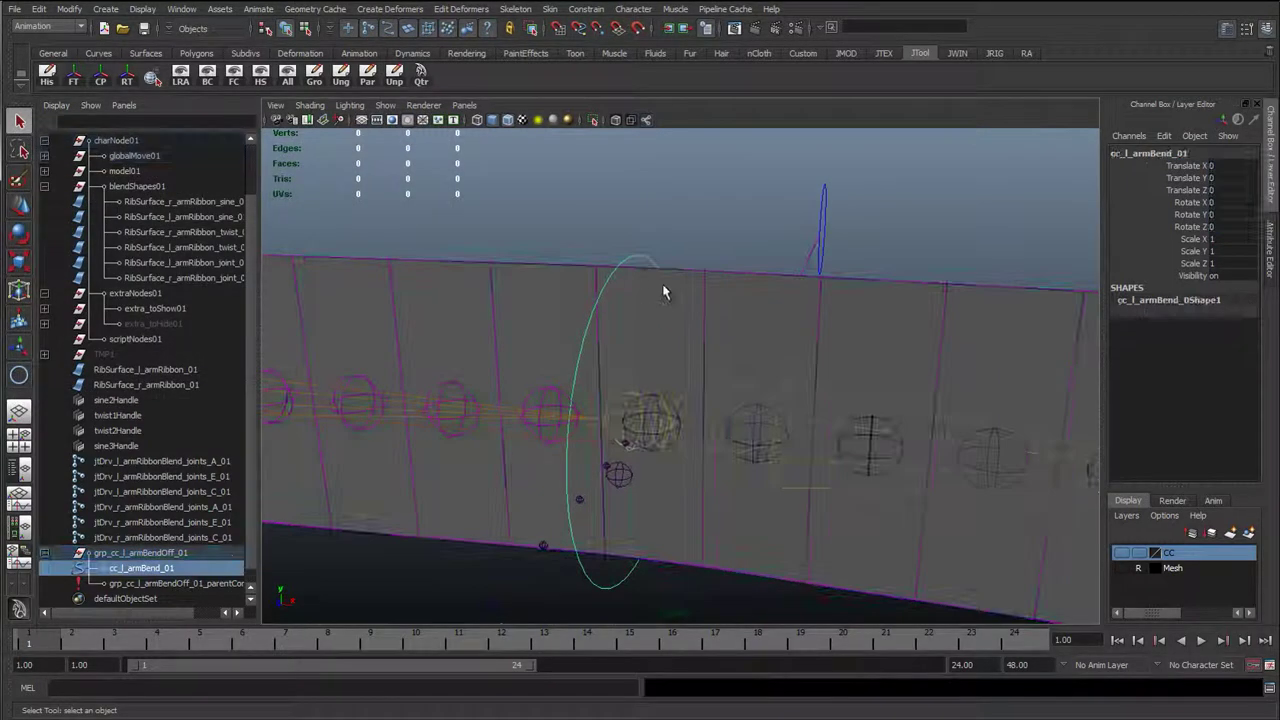
{"action": "left_click_drag", "start_coordinate": [663, 286], "coordinate": [642, 435], "text": "alt"}
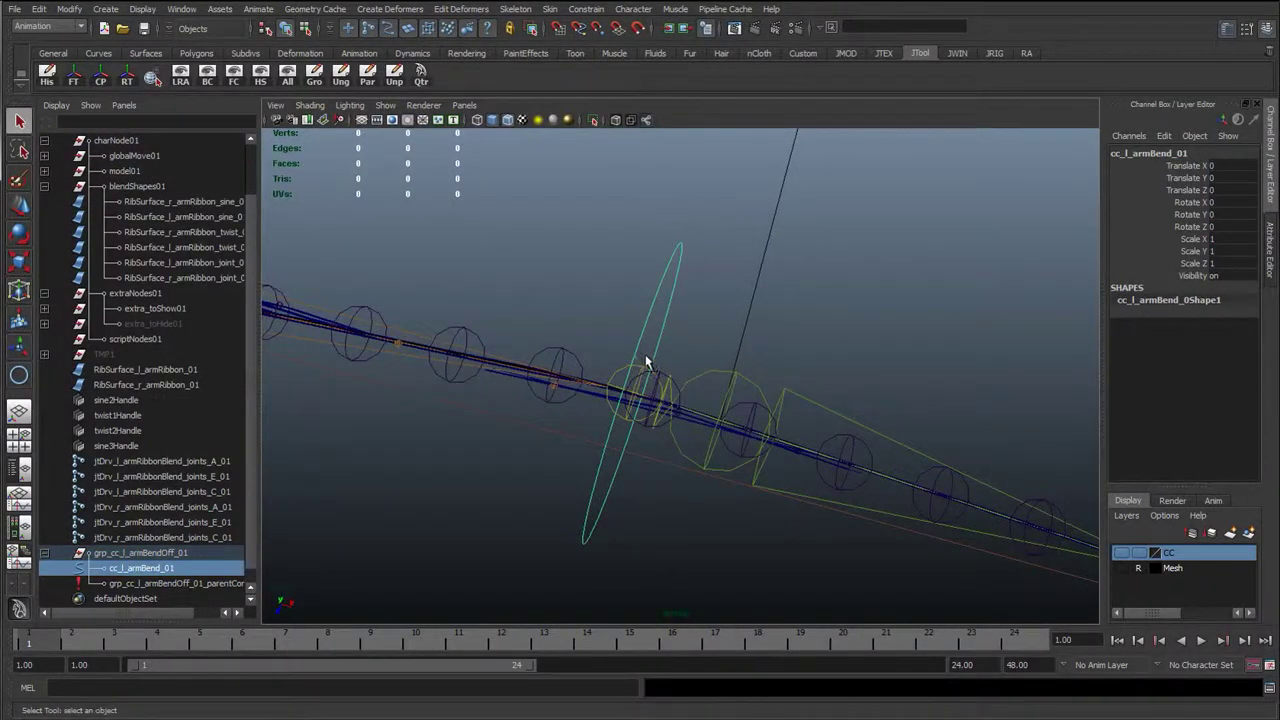
{"action": "key", "text": "space"}
{"action": "left_click_drag", "start_coordinate": [647, 386], "coordinate": [635, 328]}
{"action": "scroll", "coordinate": [574, 366], "scroll_direction": "up", "scroll_amount": 4}
{"action": "key", "text": "w"}
{"action": "key", "text": "space"}
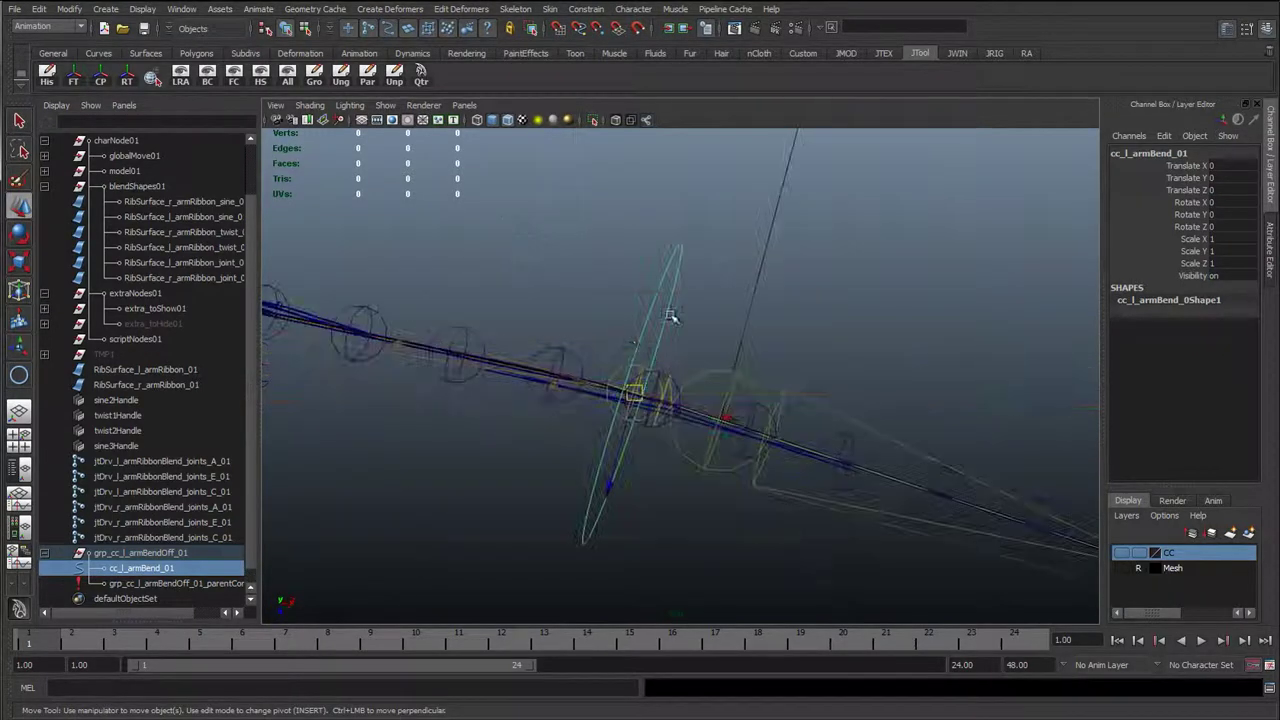
{"action": "key", "text": "w"}
{"action": "left_click_drag", "start_coordinate": [713, 307], "coordinate": [380, 360]}
{"action": "key", "text": "space"}
{"action": "scroll", "coordinate": [608, 375], "scroll_direction": "up", "scroll_amount": 3}
{"action": "key", "text": "z"}
{"action": "key", "text": "space"}
{"action": "left_click_drag", "start_coordinate": [540, 373], "coordinate": [529, 331]}
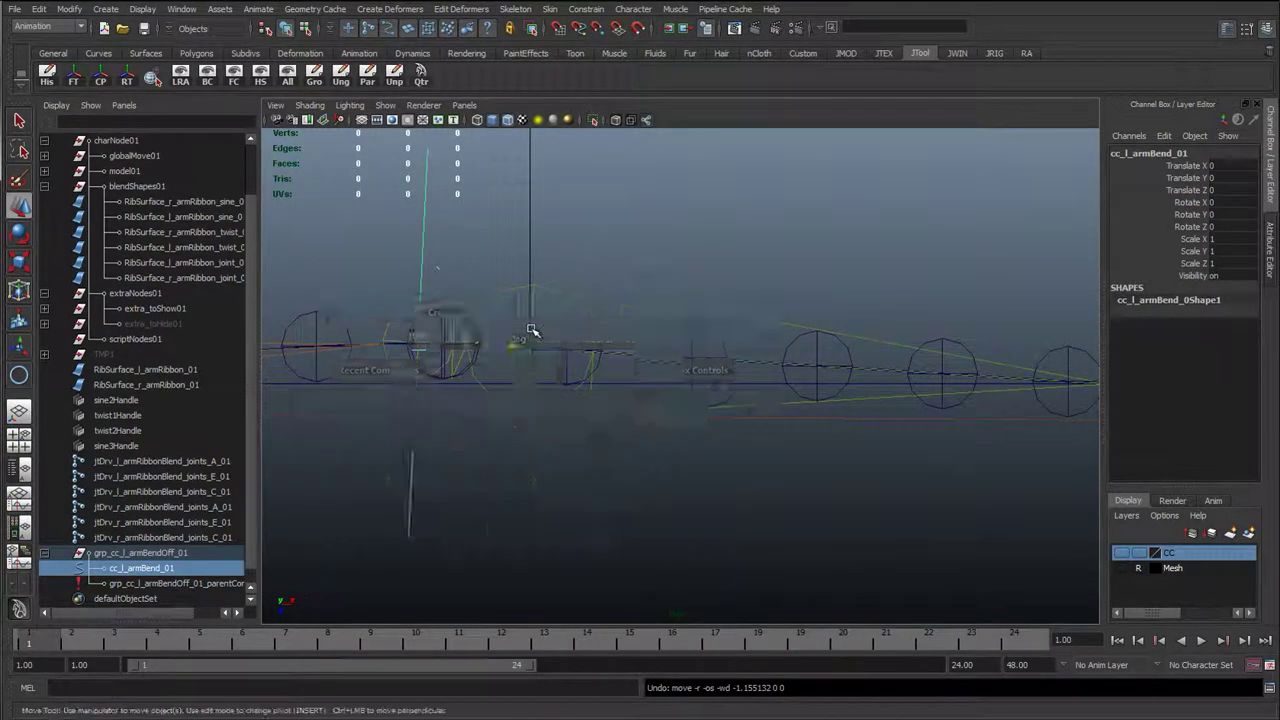
- Bend the left arm with the cc_l_wrist_01 control to check the constrained bend circle, and undo the move
{"action": "left_click_drag", "start_coordinate": [572, 447], "coordinate": [570, 373], "text": "alt"}
{"action": "right_click_drag", "start_coordinate": [570, 373], "coordinate": [537, 375], "text": "alt"}
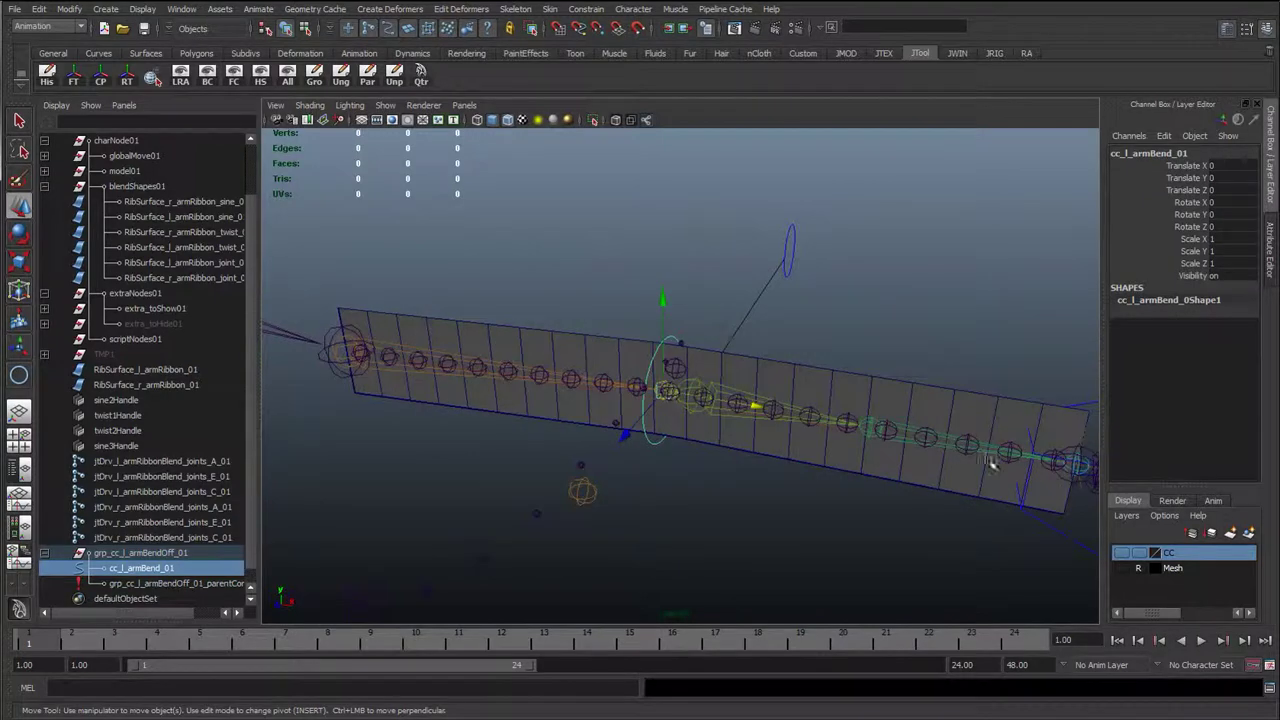
{"action": "left_click_drag", "start_coordinate": [868, 505], "coordinate": [805, 495], "text": "alt"}
{"action": "left_click", "coordinate": [857, 535]}
{"action": "left_click_drag", "start_coordinate": [849, 434], "coordinate": [415, 505]}
{"action": "key", "text": "ctrl+z"}
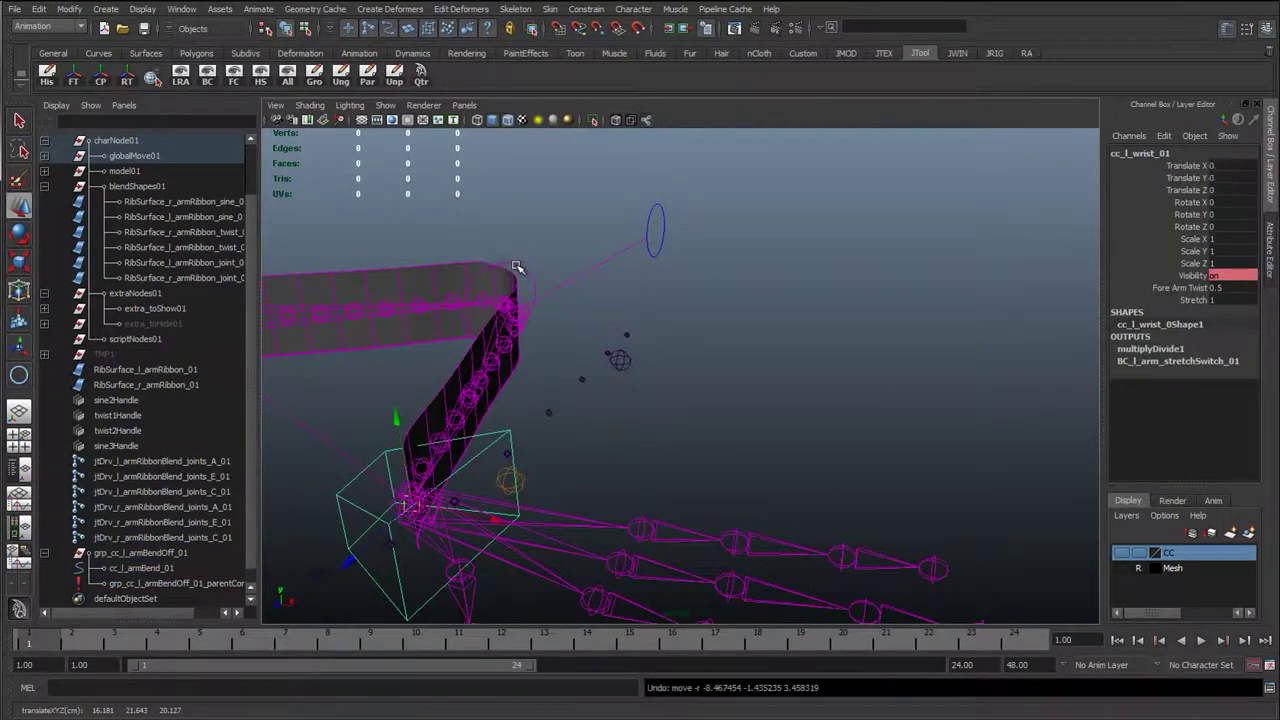
- Open the Connection Editor with cc_l_armBend_01 loaded as the output object, keeping the blend ribbons in view
{"action": "left_click", "coordinate": [470, 313]}
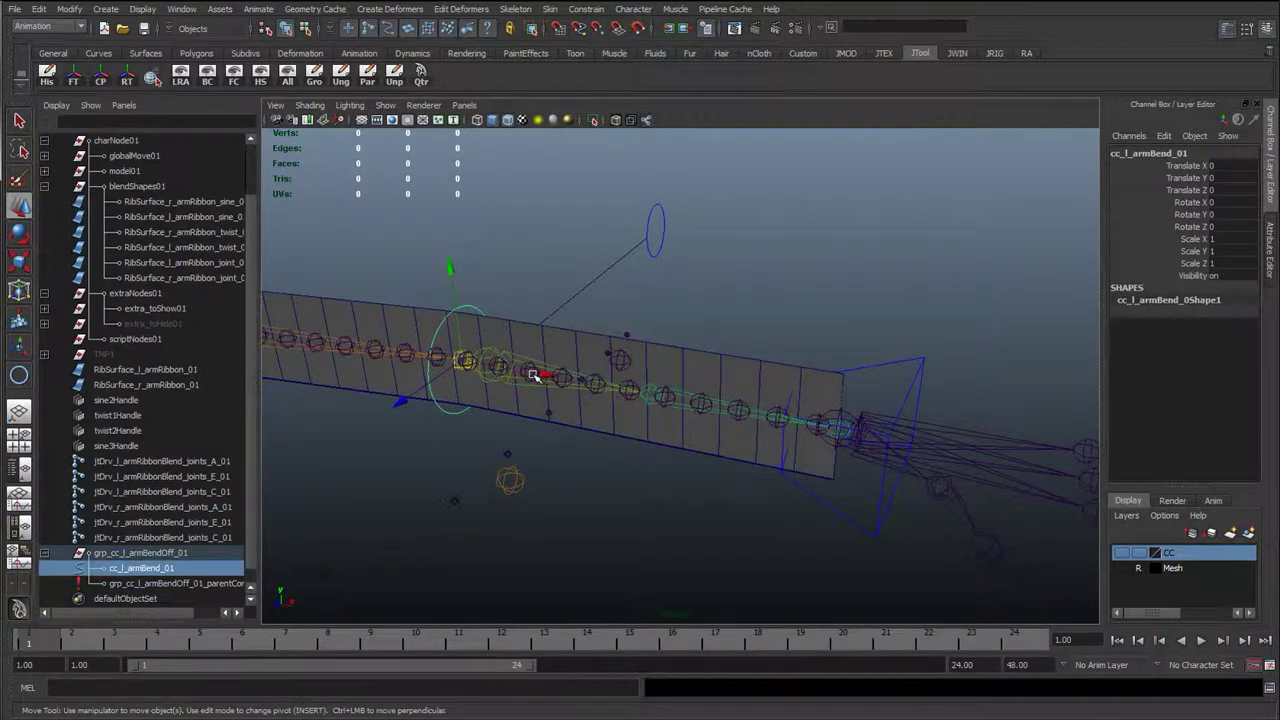
{"action": "left_click_drag", "start_coordinate": [535, 375], "coordinate": [613, 282], "text": "alt"}
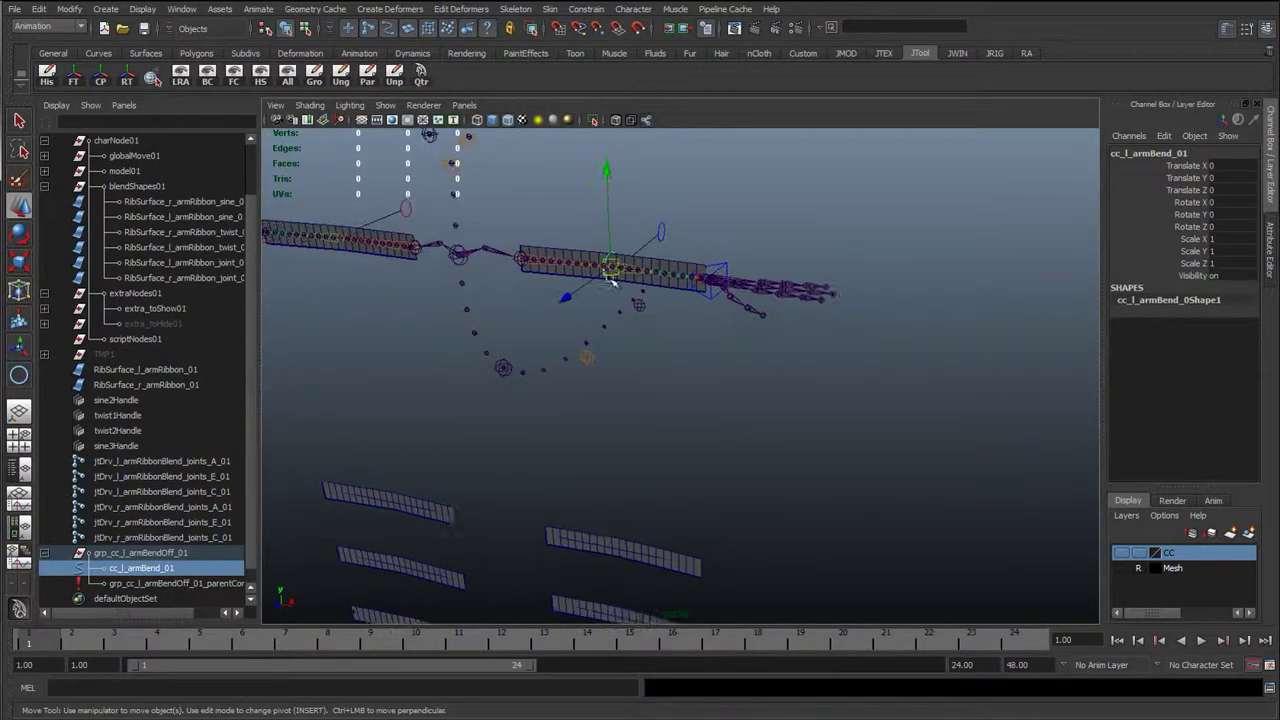
{"action": "middle_click_drag", "start_coordinate": [653, 479], "coordinate": [630, 382], "text": "alt"}
{"action": "middle_click_drag", "start_coordinate": [643, 517], "coordinate": [632, 430], "text": "alt"}
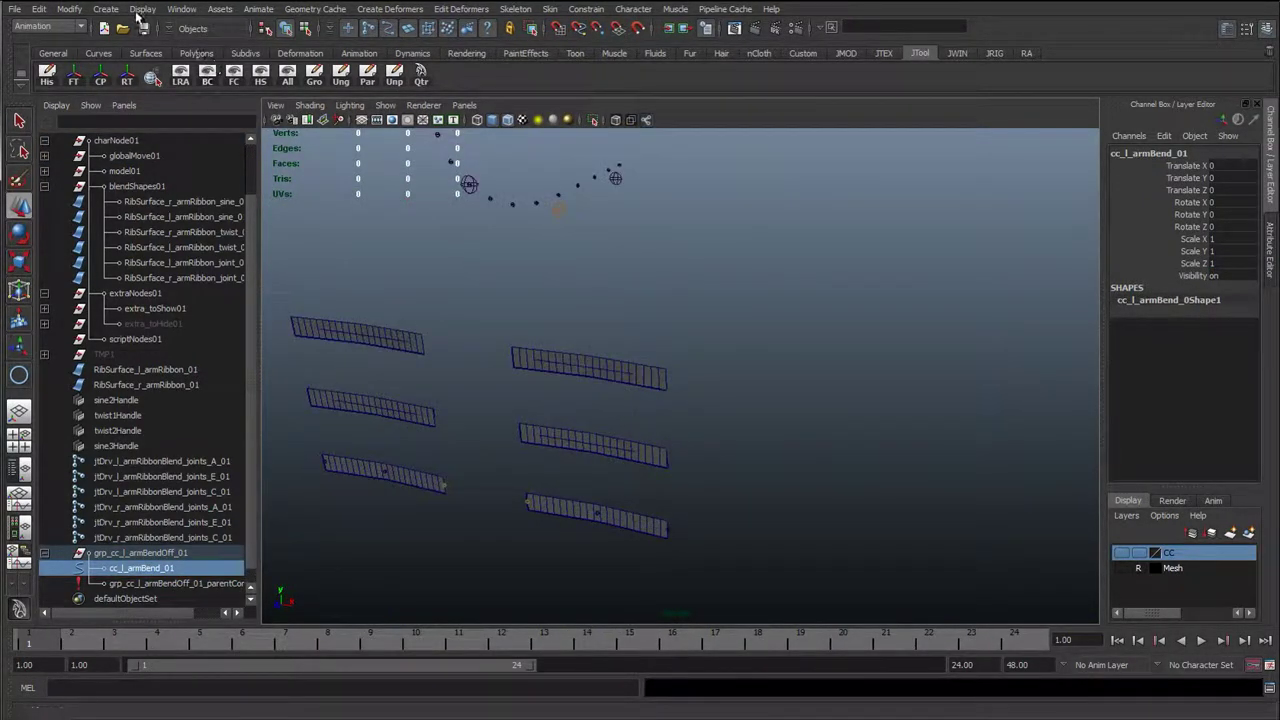
{"action": "left_click", "coordinate": [178, 10]}
{"action": "mouse_move", "coordinate": [300, 31]}
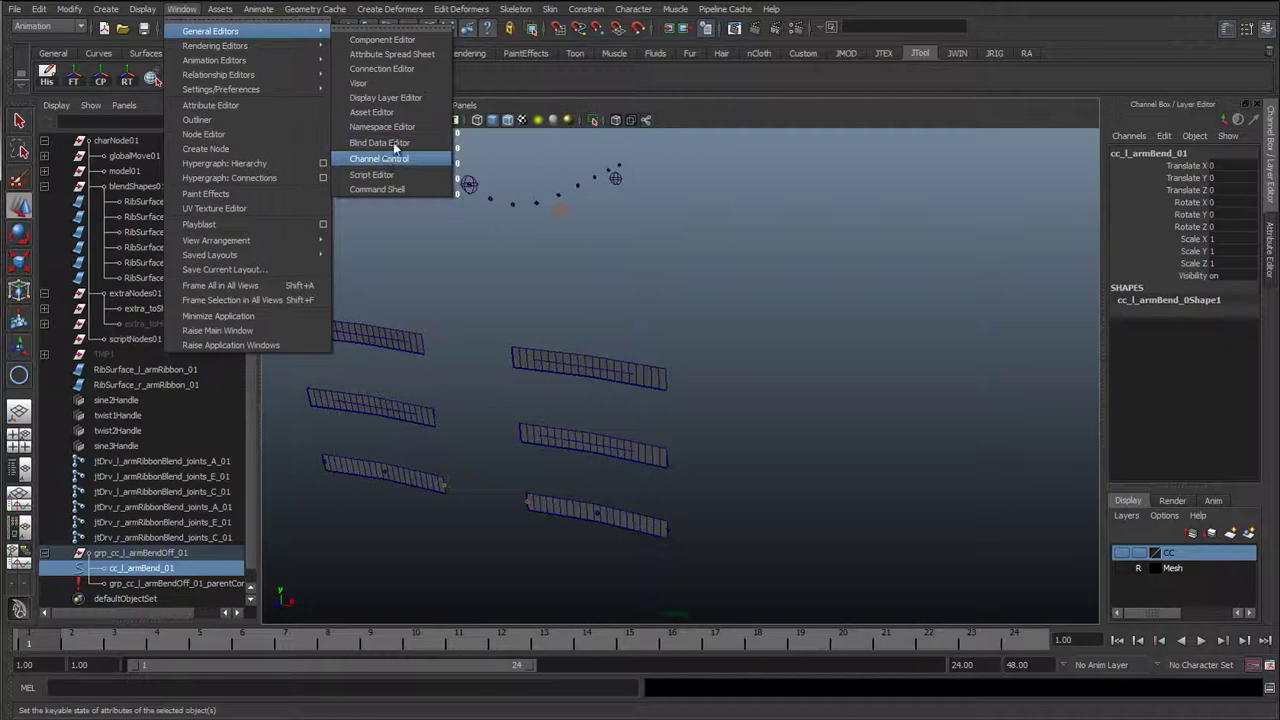
{"action": "left_click", "coordinate": [412, 69]}
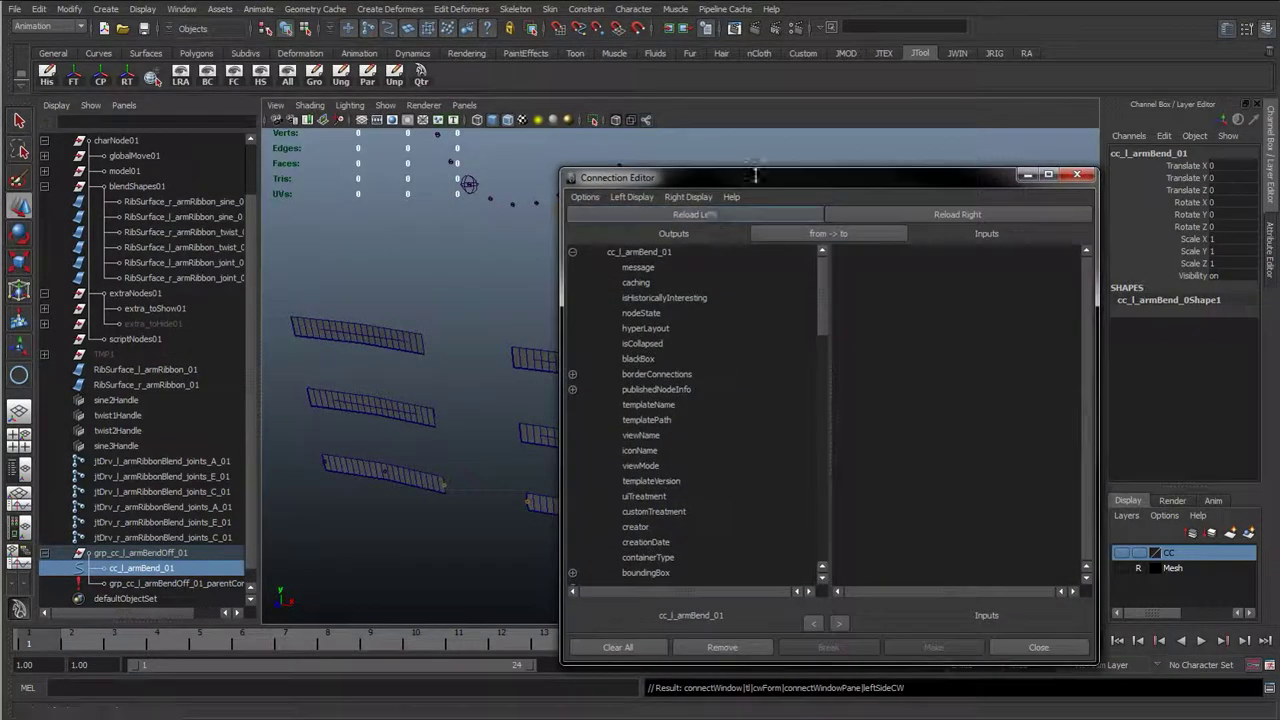
{"action": "left_click_drag", "start_coordinate": [663, 177], "coordinate": [162, 27]}
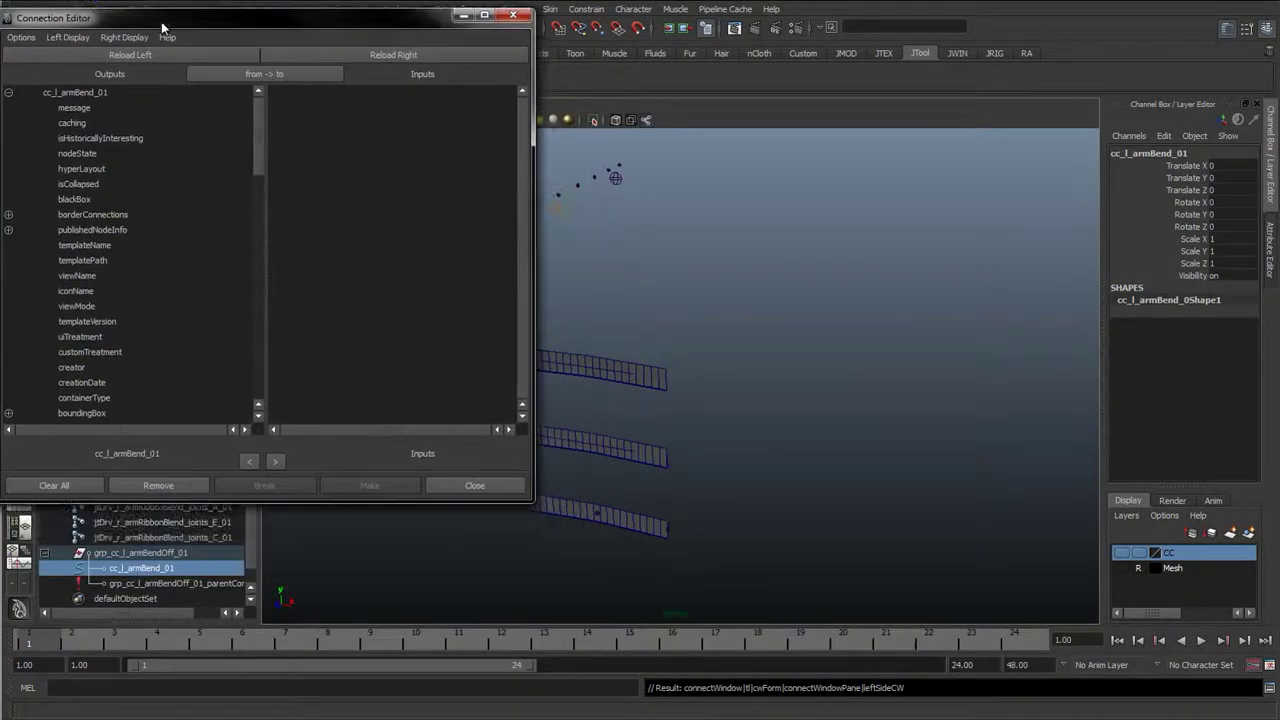
- Load the ribbon's middle driver joint jtDrv_l_armRibbonBlend_joints_C_01 as the input object and find the control's translate and rotate outputs
{"action": "left_click", "coordinate": [600, 513]}
{"action": "left_click", "coordinate": [435, 62]}
{"action": "left_click_drag", "start_coordinate": [651, 351], "coordinate": [725, 432], "text": "alt"}
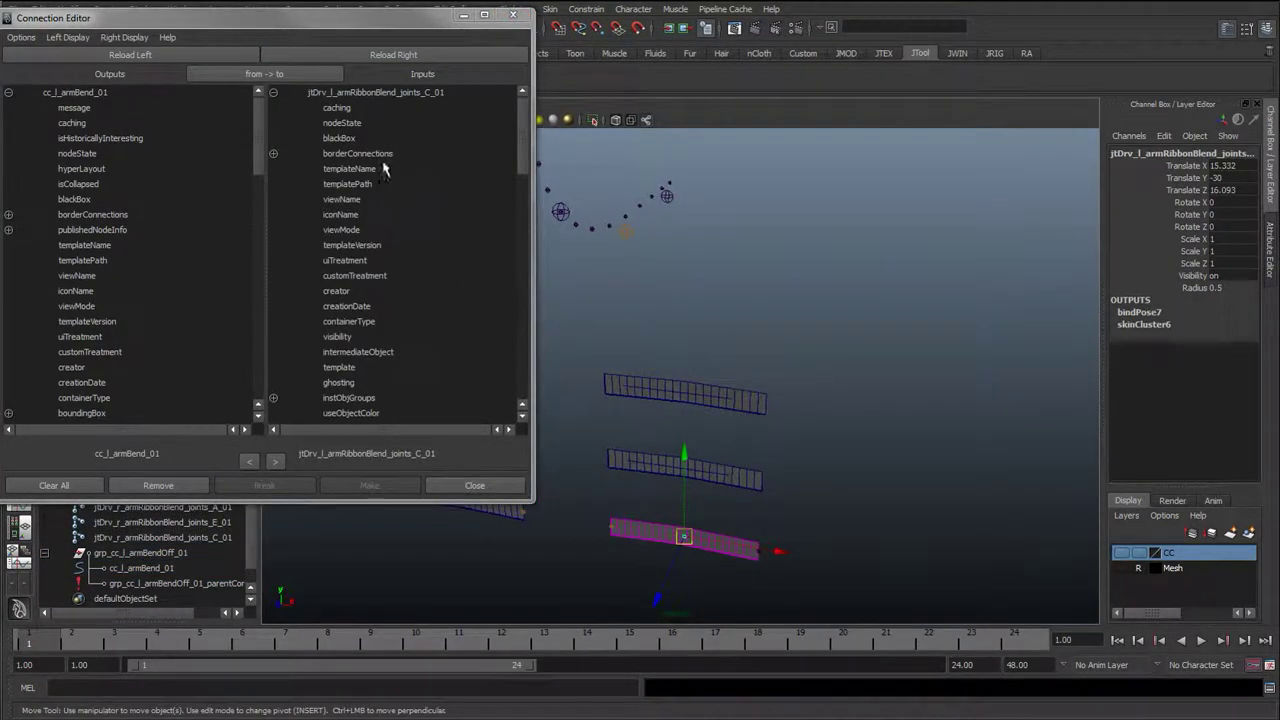
{"action": "scroll", "coordinate": [117, 351], "scroll_direction": "down", "scroll_amount": 20}
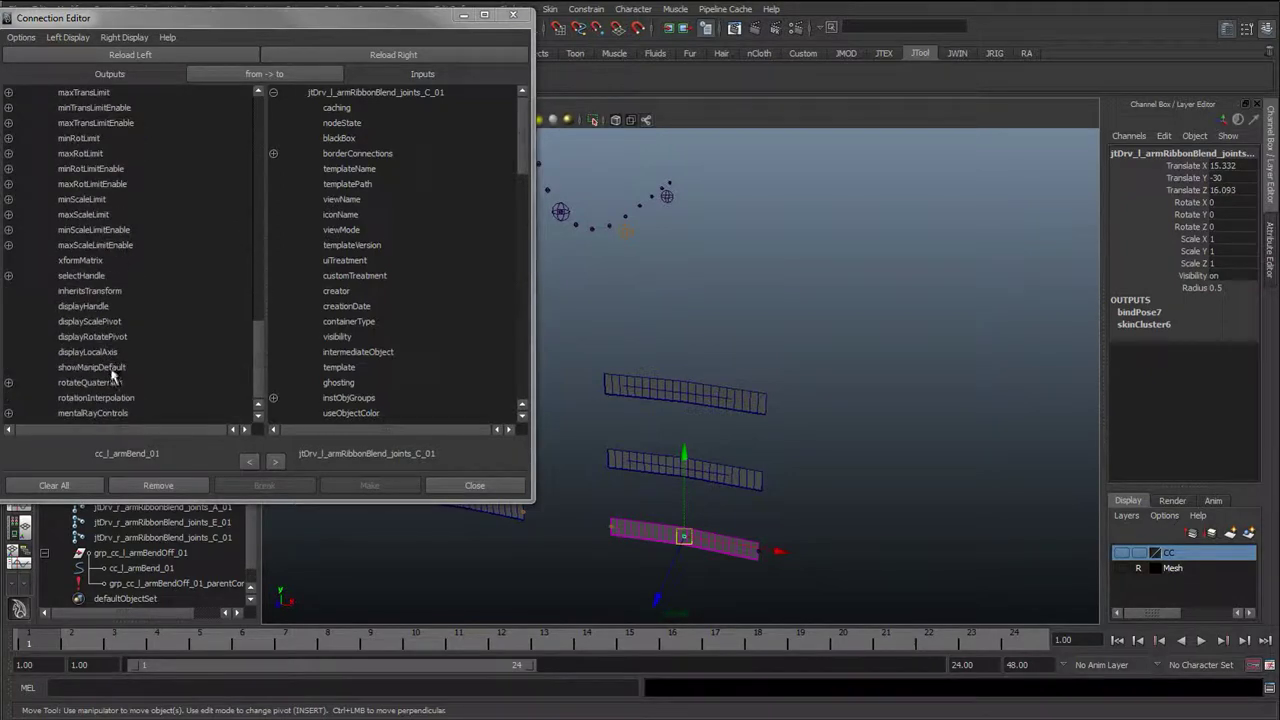
{"action": "scroll", "coordinate": [182, 364], "scroll_direction": "up", "scroll_amount": 10}
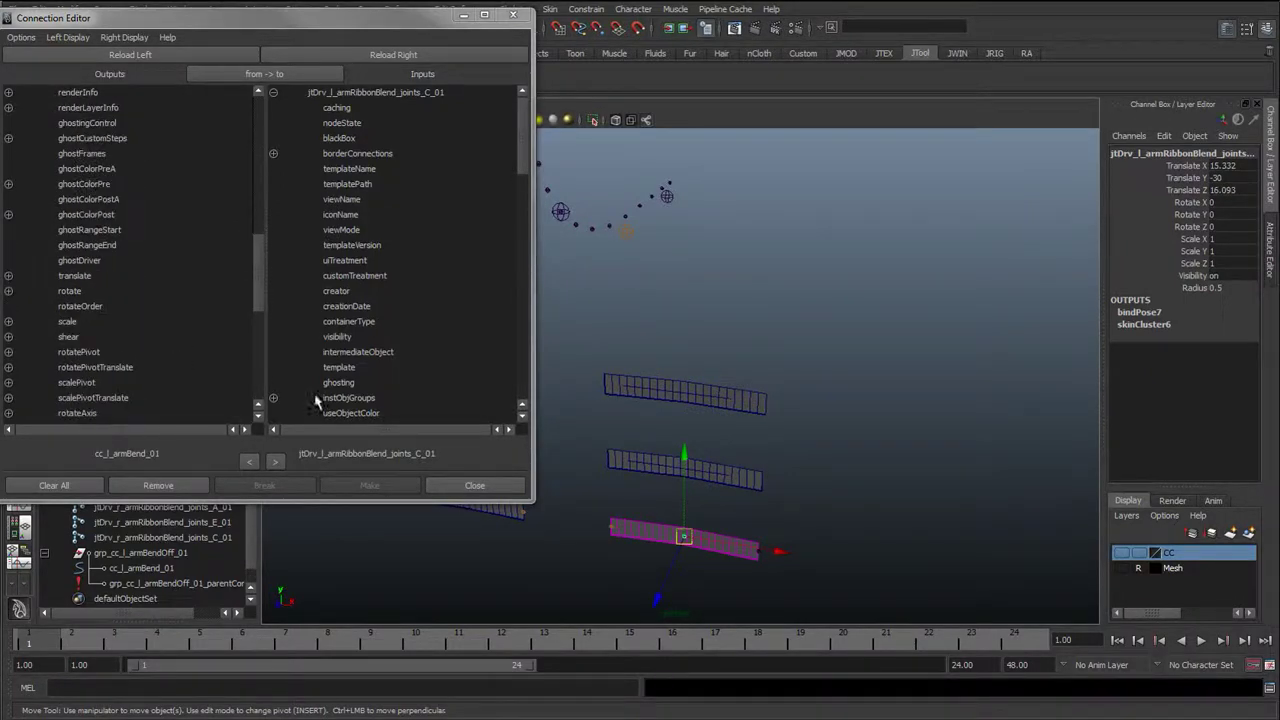
- Examine the Translate X, Y and Z channels of the joint jtDrv_l_armRibbonBlend_joints_C_01
{"action": "middle_click_drag", "start_coordinate": [751, 422], "coordinate": [757, 354], "text": "alt"}
{"action": "right_click_drag", "start_coordinate": [757, 354], "coordinate": [860, 382], "text": "alt"}
{"action": "middle_click_drag", "start_coordinate": [714, 454], "coordinate": [704, 386], "text": "alt"}
{"action": "right_click_drag", "start_coordinate": [704, 386], "coordinate": [814, 423], "text": "alt"}
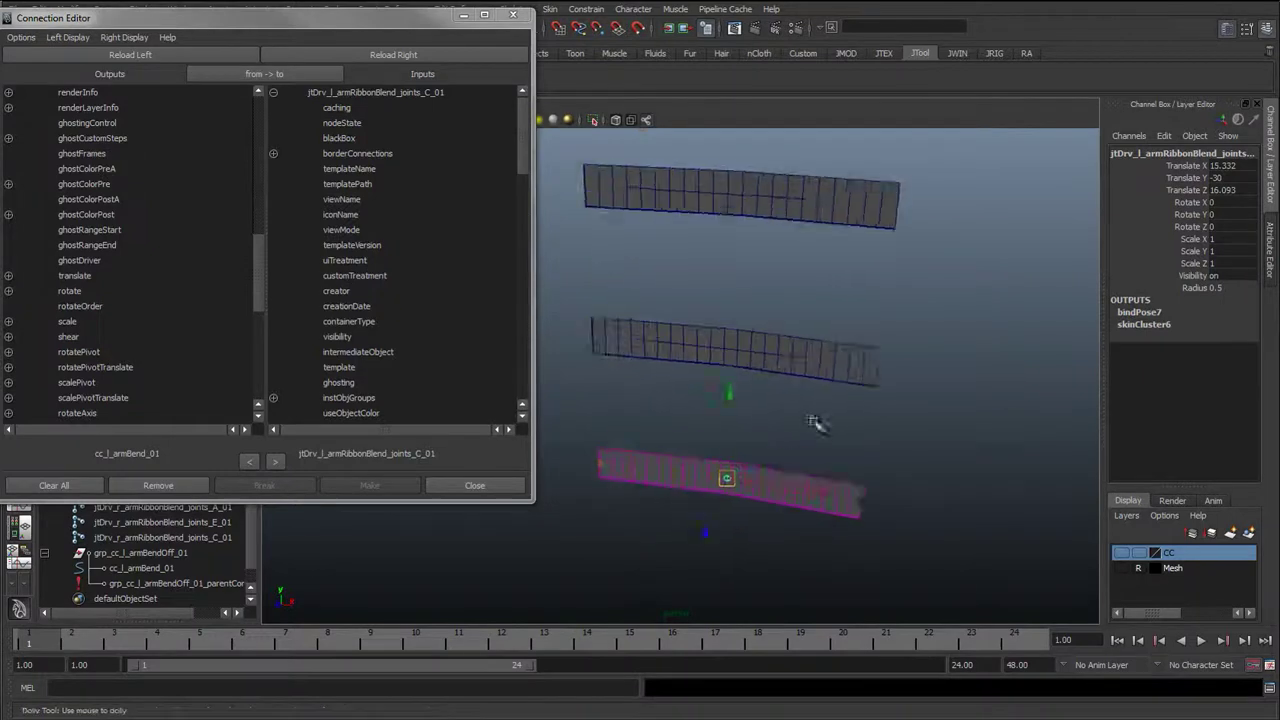
{"action": "middle_click_drag", "start_coordinate": [698, 396], "coordinate": [687, 387], "text": "alt"}
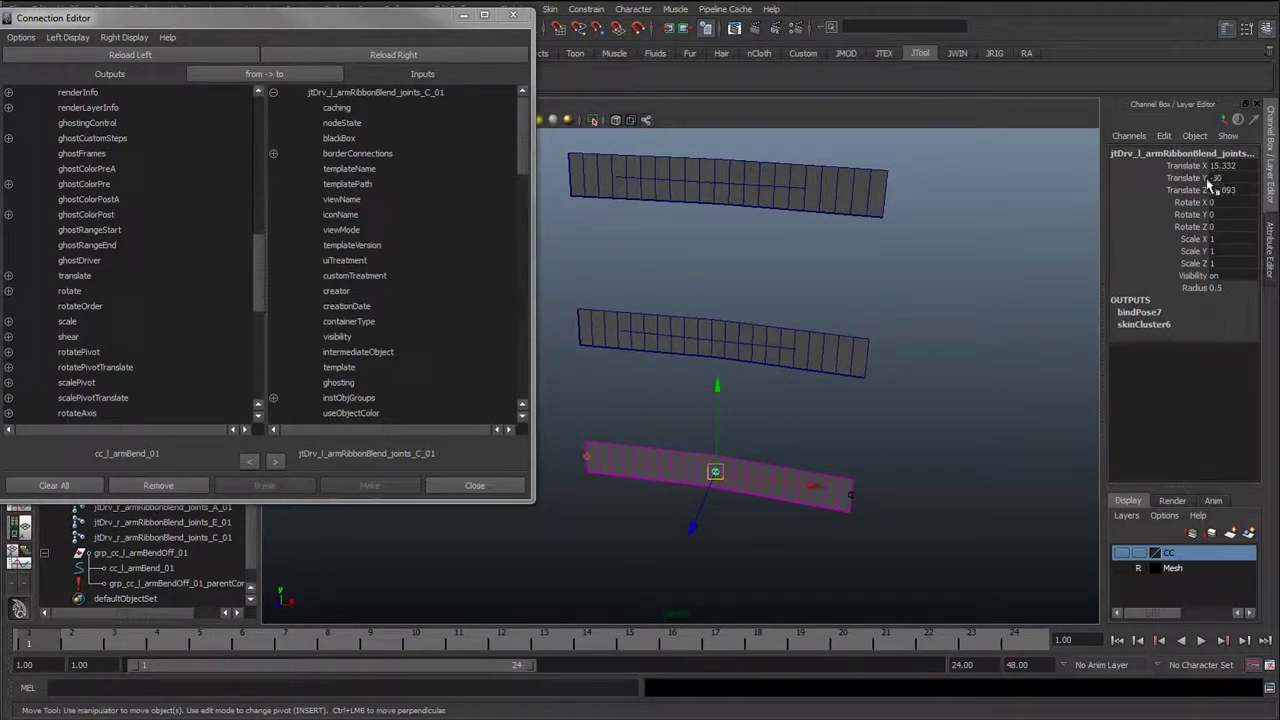
{"action": "left_click_drag", "start_coordinate": [1180, 167], "coordinate": [1188, 190]}
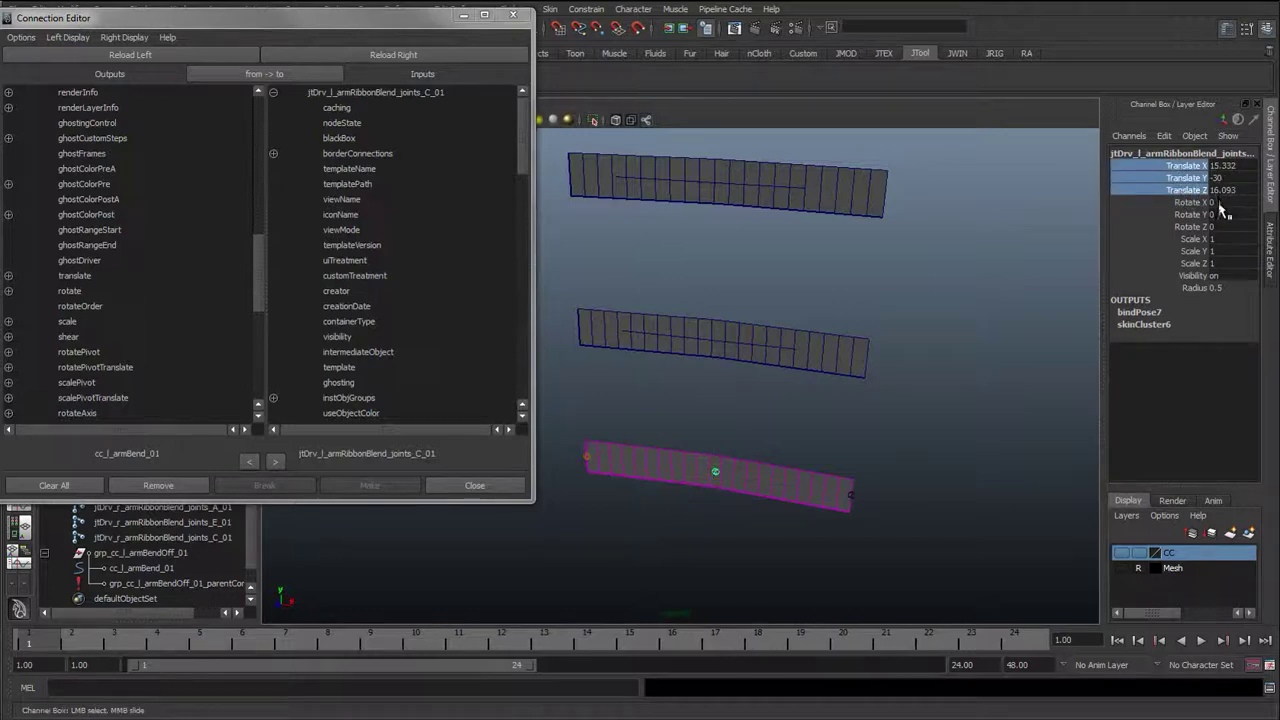
- Move cc_l_wrist_01 inward and down to demonstrate how the left arm ribbon bends, and undo the pose
{"action": "left_click_drag", "start_coordinate": [425, 22], "coordinate": [517, 121]}
{"action": "middle_click_drag", "start_coordinate": [793, 198], "coordinate": [868, 478], "text": "alt"}
{"action": "left_click_drag", "start_coordinate": [940, 372], "coordinate": [825, 210], "text": "alt"}
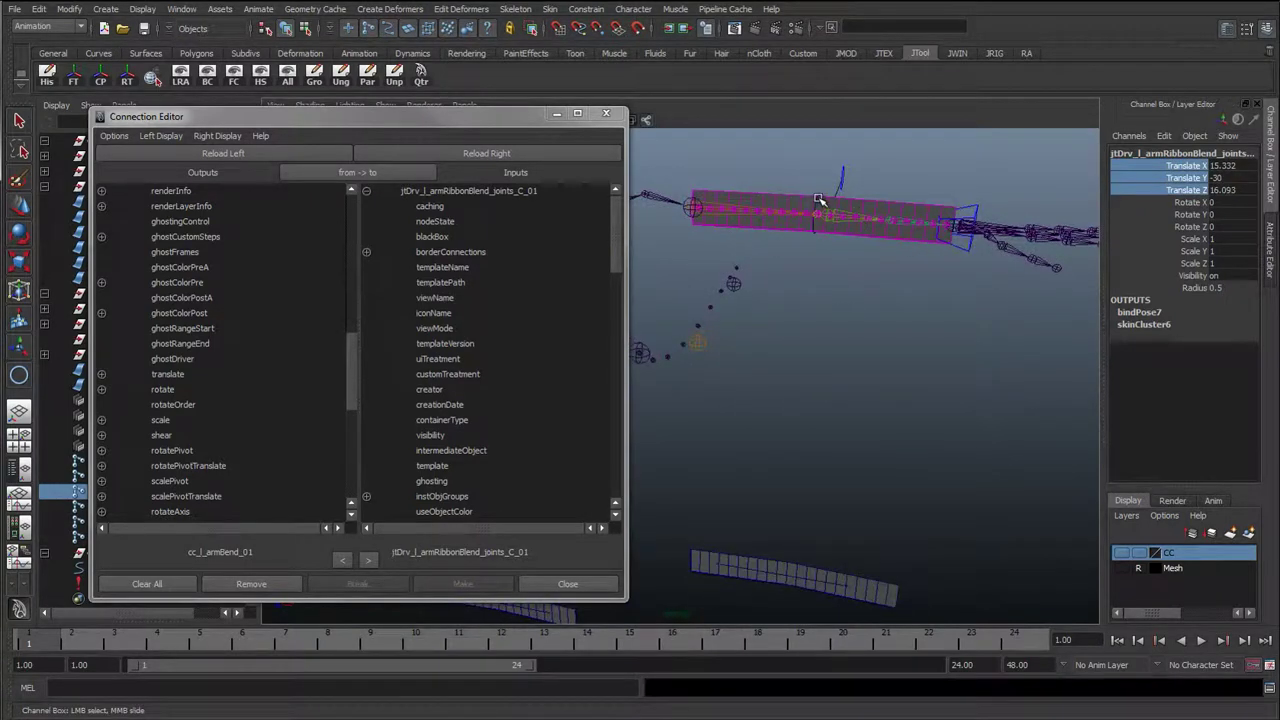
{"action": "left_click", "coordinate": [968, 216]}
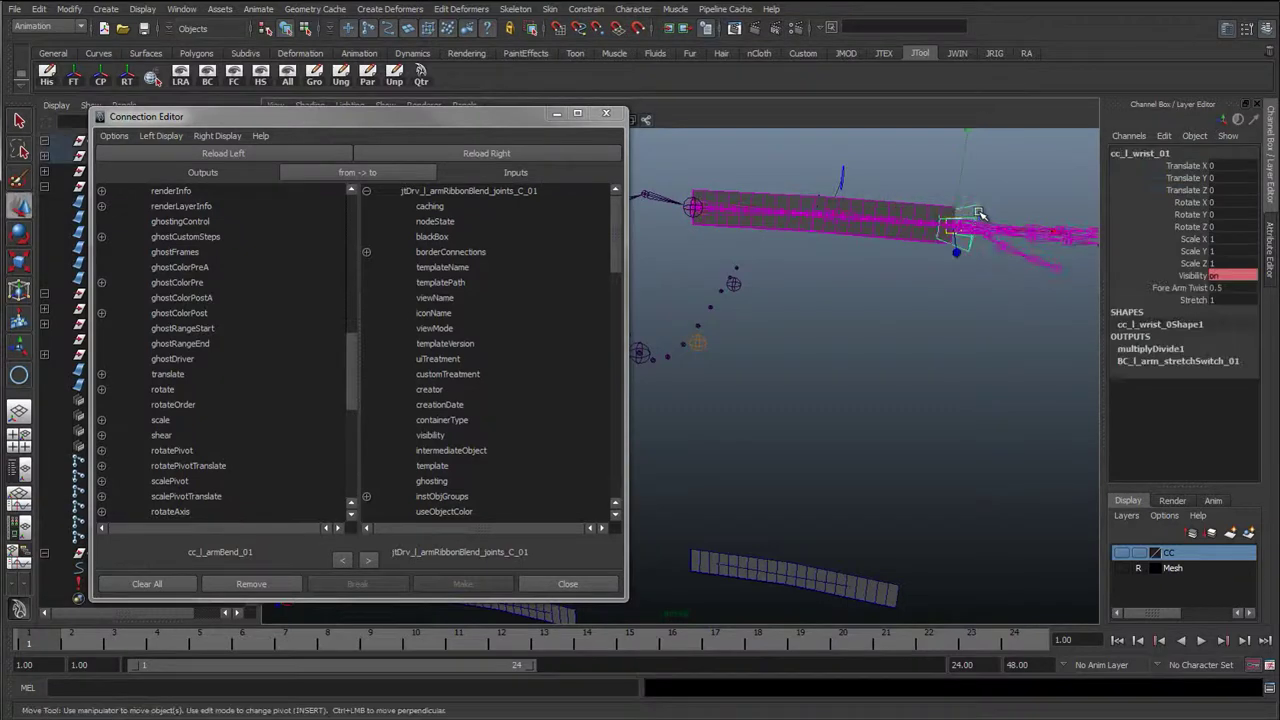
{"action": "key", "text": "w"}
{"action": "left_click_drag", "start_coordinate": [951, 229], "coordinate": [825, 315]}
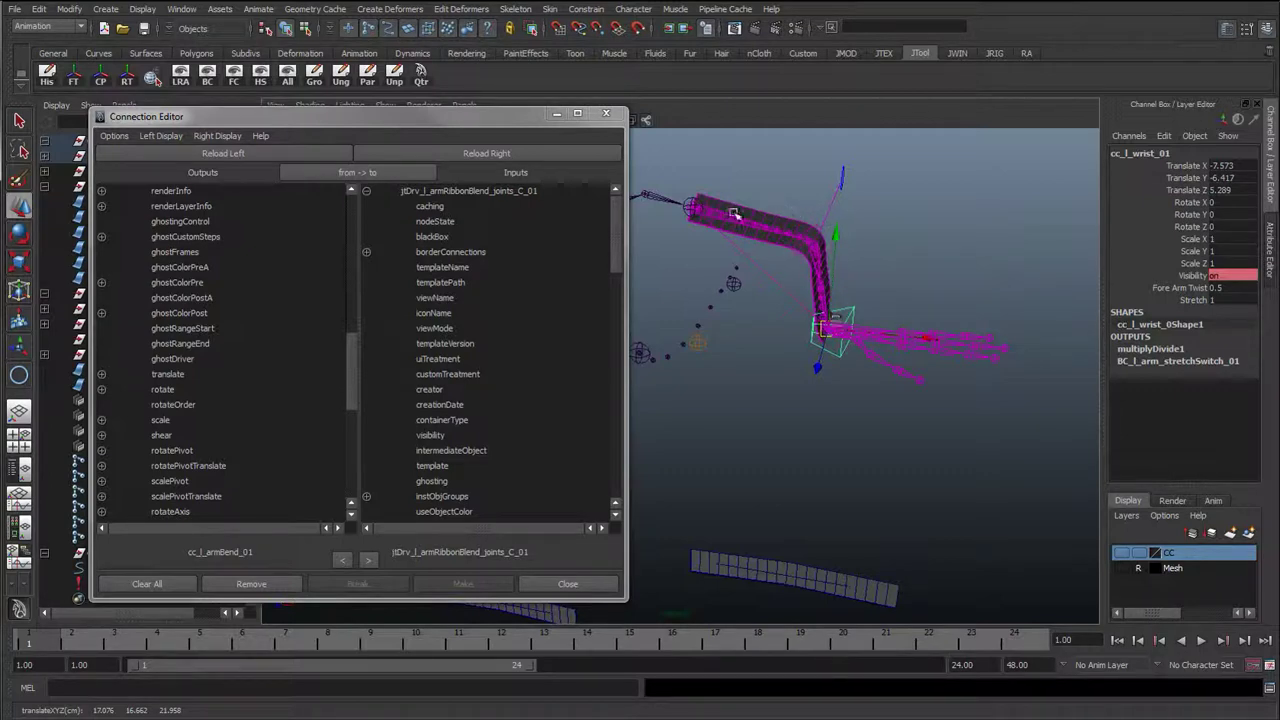
{"action": "key", "text": "ctrl+z"}
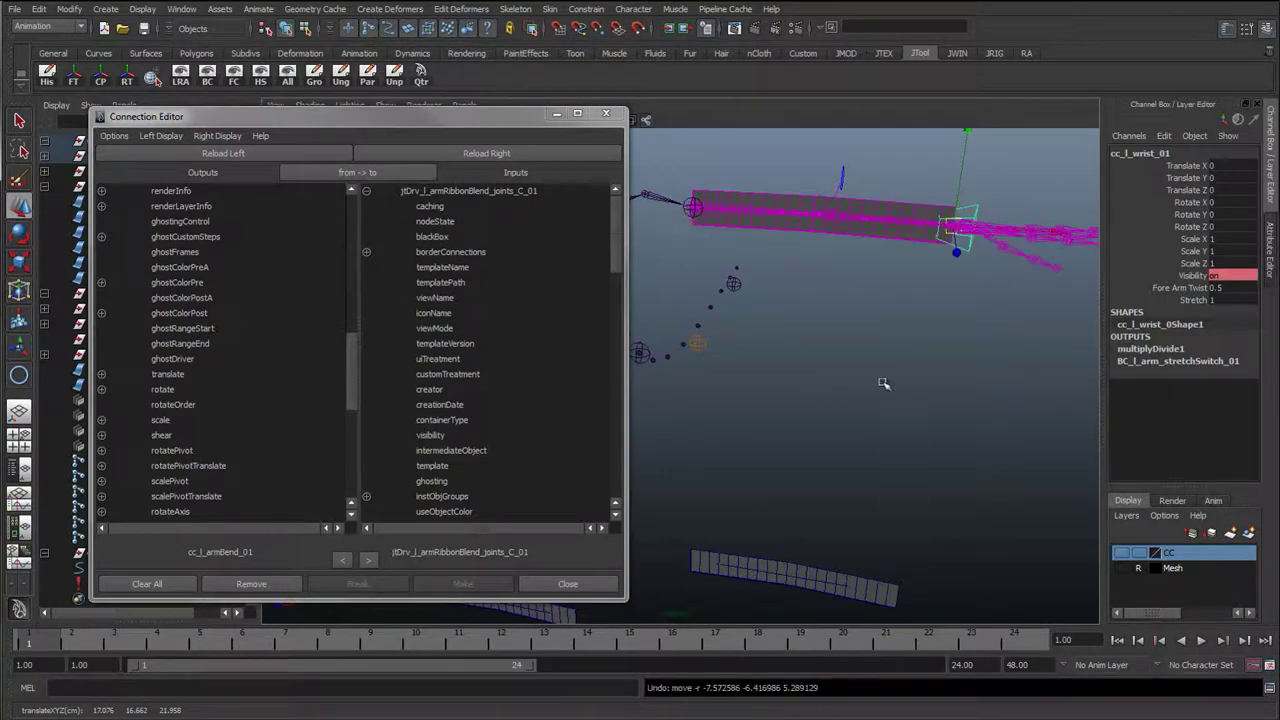
- Group the middle driver joint of the lowest left blend ribbon and center the new group's pivot
{"action": "right_click_drag", "start_coordinate": [857, 478], "coordinate": [791, 511], "text": "alt"}
{"action": "middle_click_drag", "start_coordinate": [755, 532], "coordinate": [752, 374], "text": "alt"}
{"action": "right_click_drag", "start_coordinate": [752, 374], "coordinate": [947, 487], "text": "alt"}
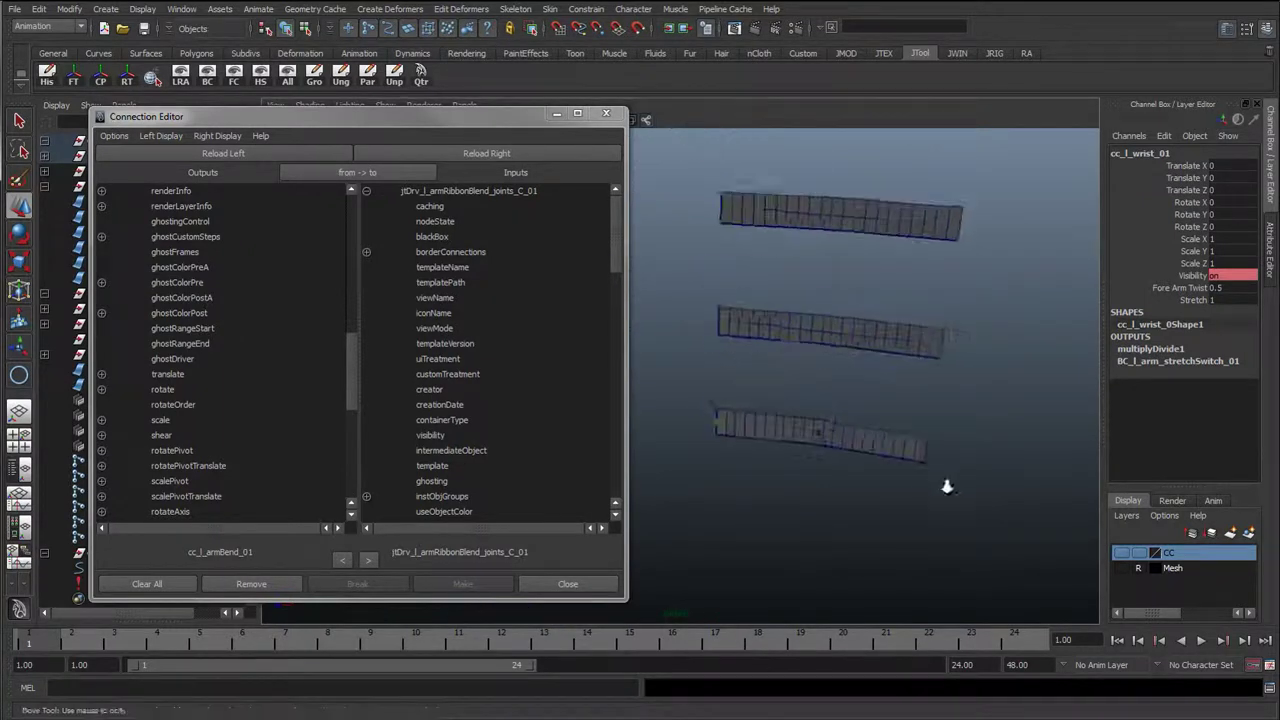
{"action": "left_click", "coordinate": [823, 437]}
{"action": "key", "text": "w"}
{"action": "left_click_drag", "start_coordinate": [823, 437], "coordinate": [786, 386], "text": "alt"}
{"action": "key", "text": "ctrl+g"}
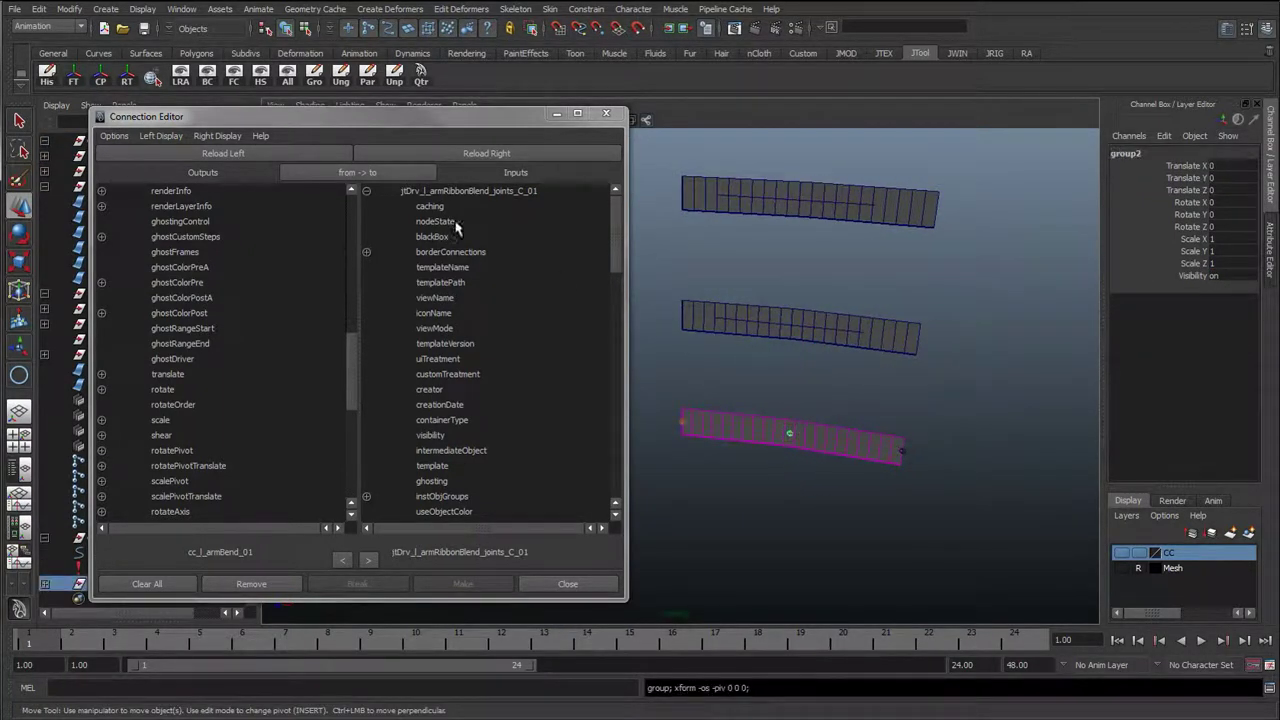
{"action": "left_click", "coordinate": [102, 82]}
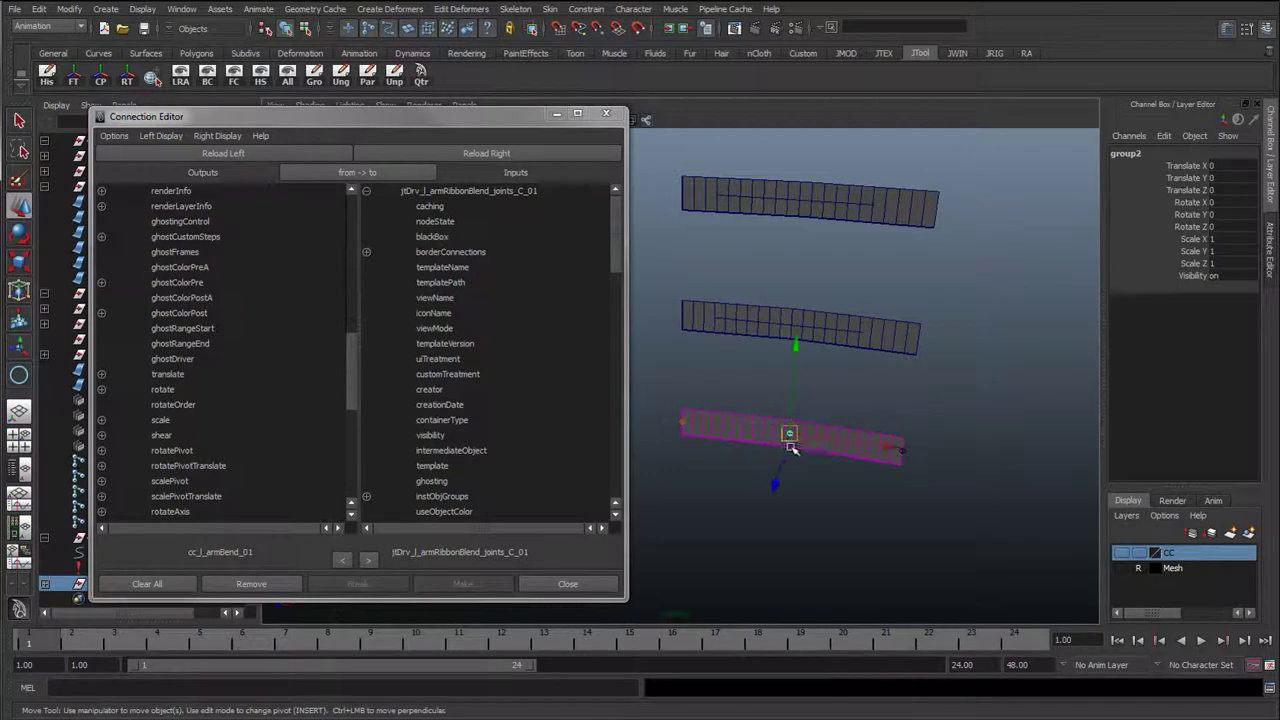
- Connect the translate, rotate and scale outputs of cc_l_armBend_01 to the matching inputs of group2 and close the Connection Editor
{"action": "left_click", "coordinate": [498, 155]}
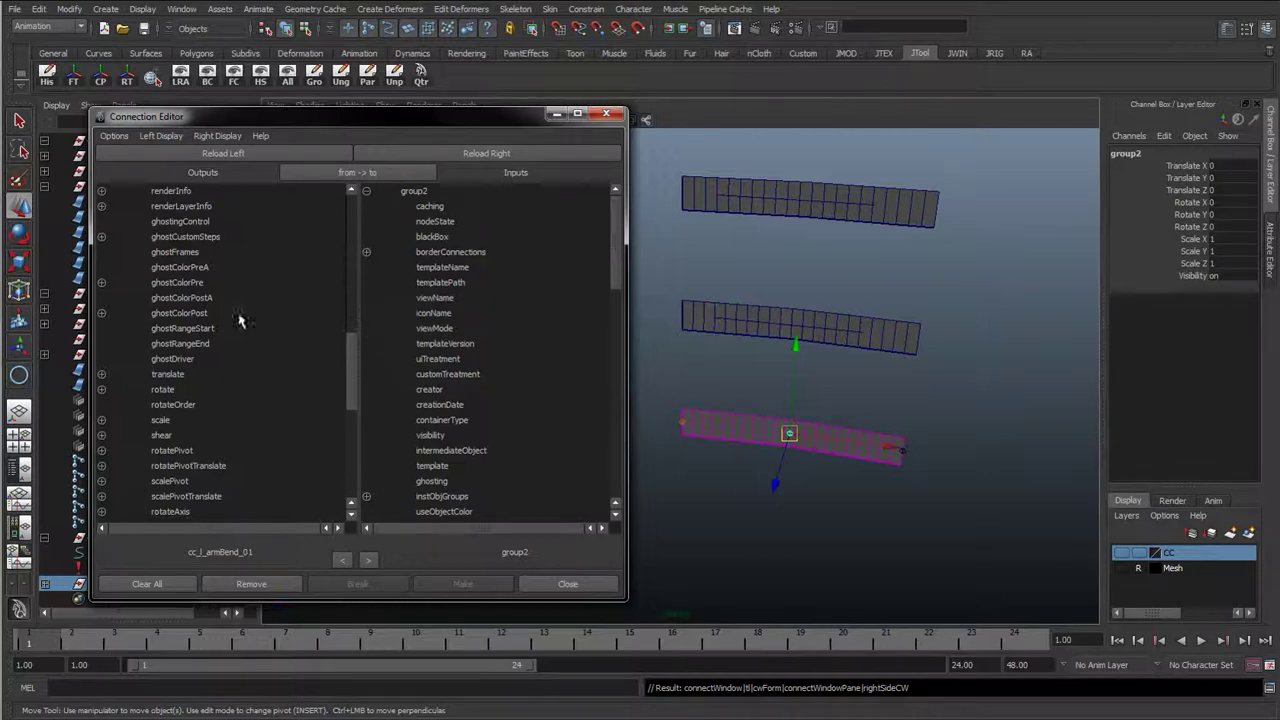
{"action": "left_click", "coordinate": [167, 374]}
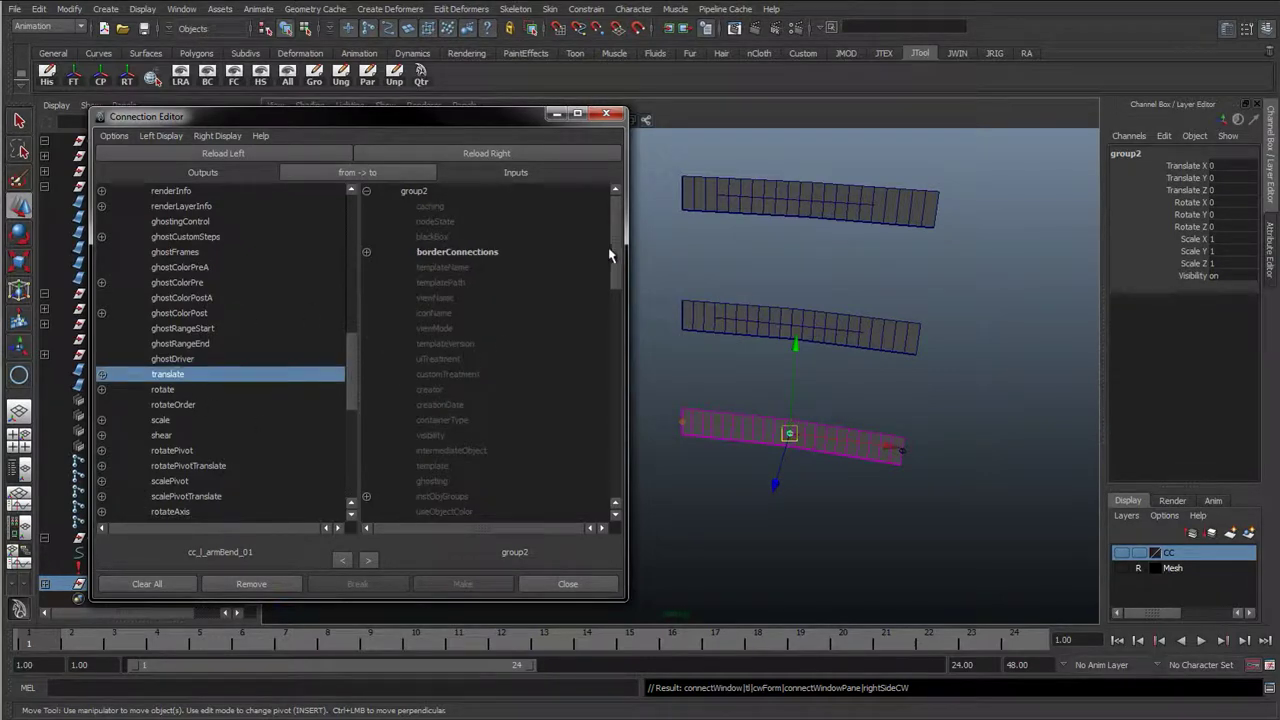
{"action": "left_click_drag", "start_coordinate": [608, 255], "coordinate": [598, 397]}
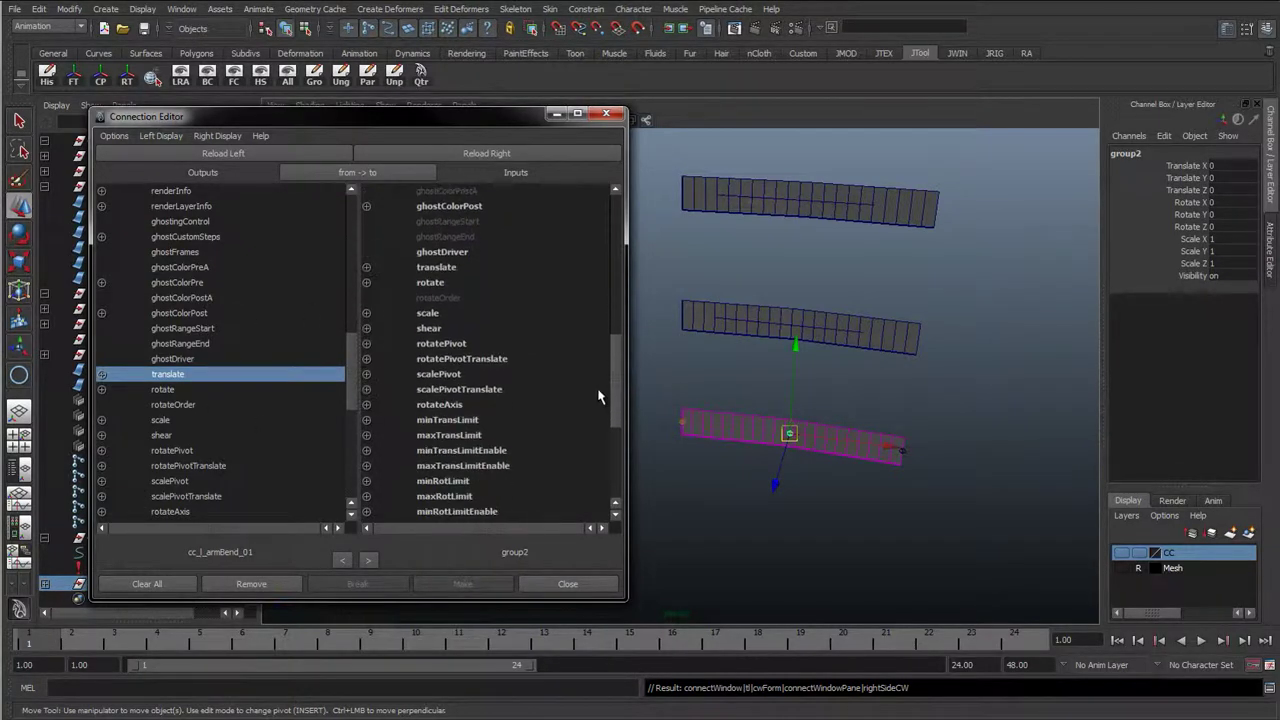
{"action": "left_click", "coordinate": [424, 268]}
{"action": "left_click", "coordinate": [160, 389]}
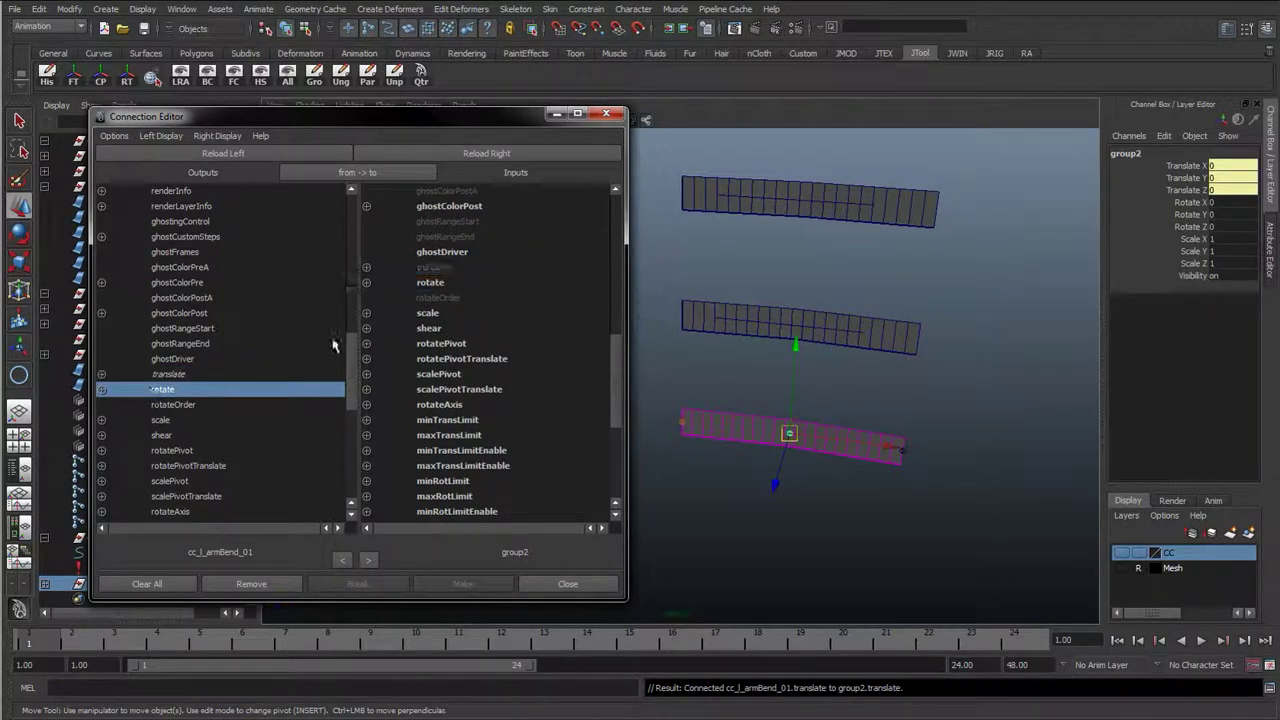
{"action": "left_click", "coordinate": [428, 283]}
{"action": "left_click", "coordinate": [162, 420]}
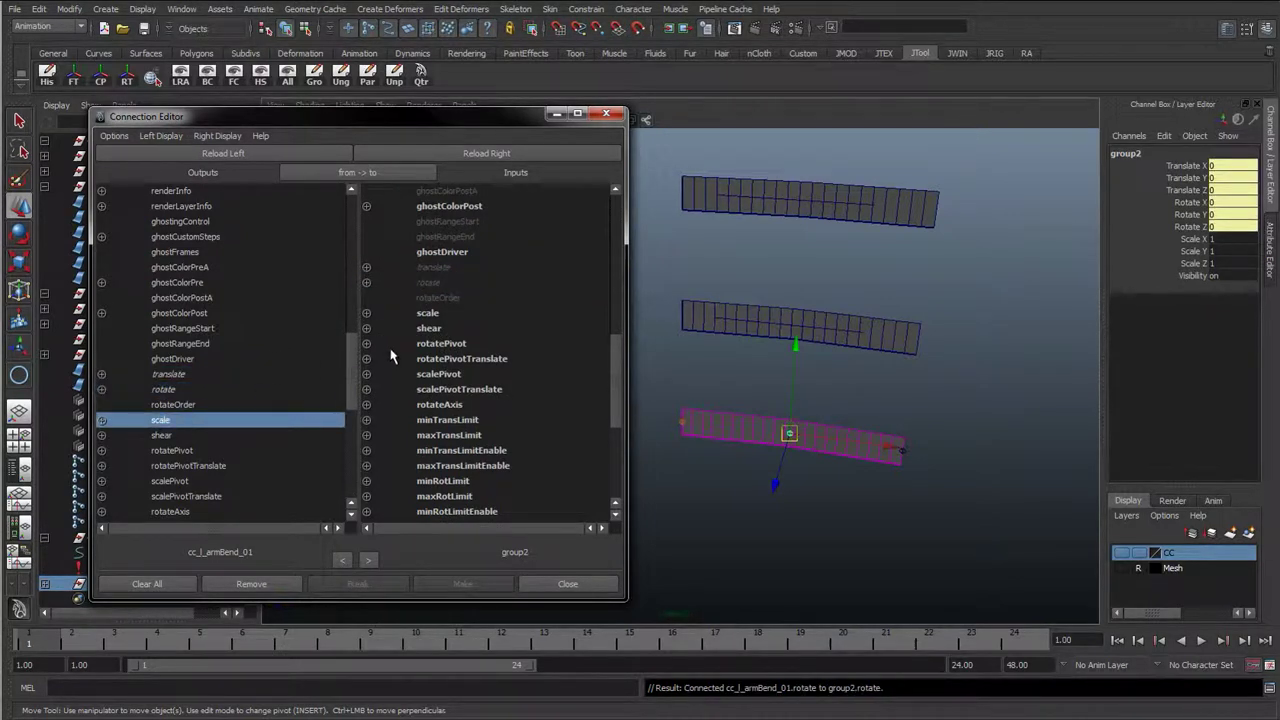
{"action": "left_click", "coordinate": [427, 313]}
{"action": "left_click", "coordinate": [568, 584]}
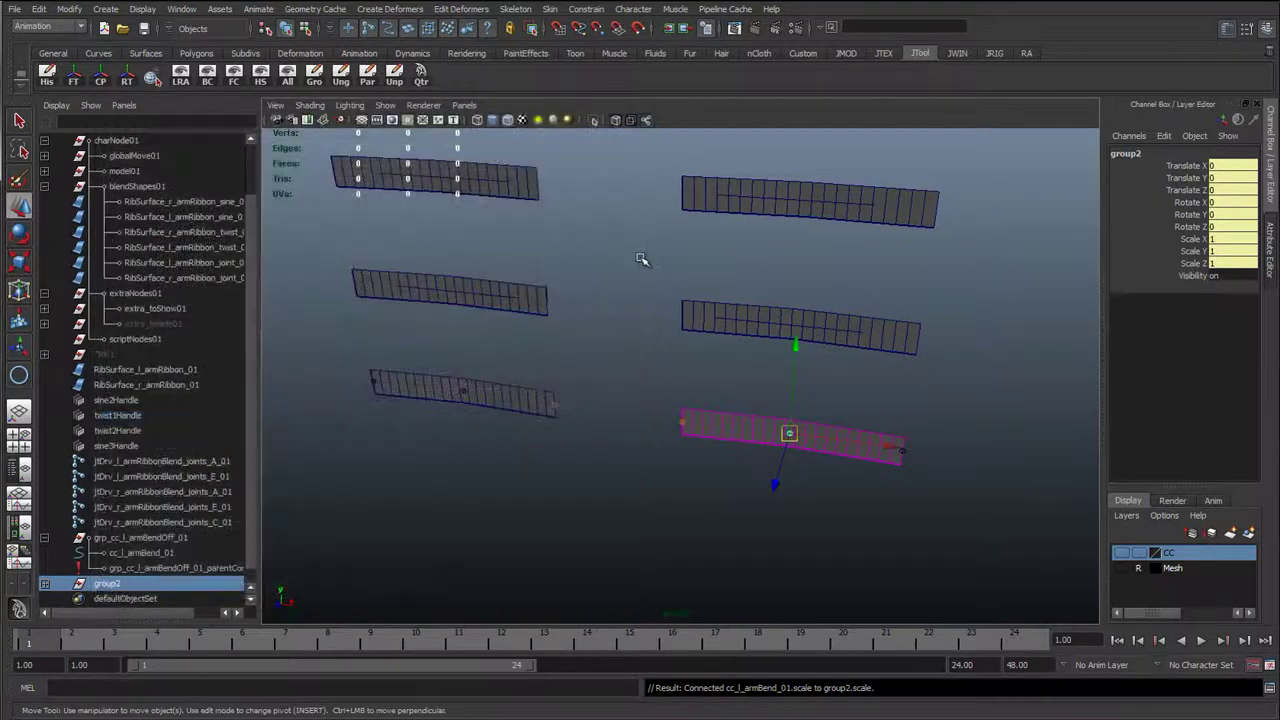
- Move cc_l_wrist_01 inward and down to bend the left arm at the elbow
{"action": "middle_click_drag", "start_coordinate": [576, 313], "coordinate": [501, 582], "text": "alt"}
{"action": "right_click_drag", "start_coordinate": [843, 384], "coordinate": [686, 371], "text": "alt"}
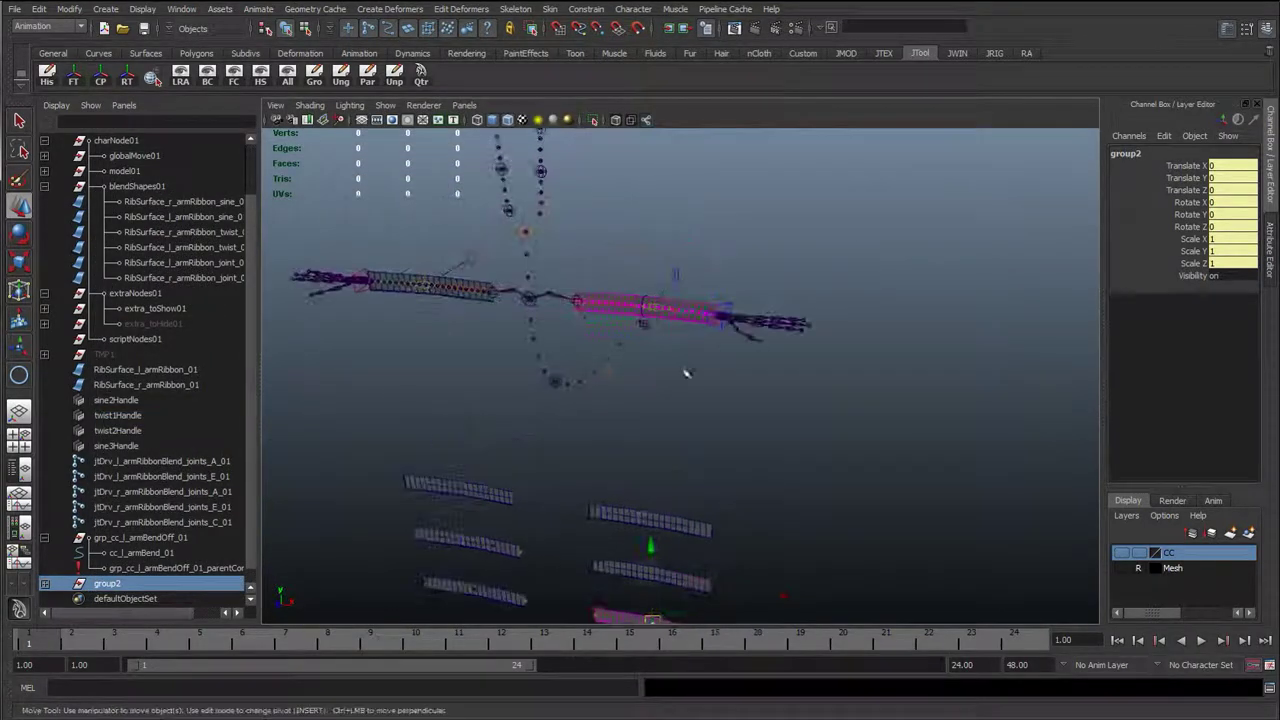
{"action": "left_click", "coordinate": [735, 311]}
{"action": "scroll", "coordinate": [738, 309], "scroll_direction": "up", "scroll_amount": 2}
{"action": "left_click", "coordinate": [746, 287]}
{"action": "scroll", "coordinate": [745, 290], "scroll_direction": "up", "scroll_amount": 4}
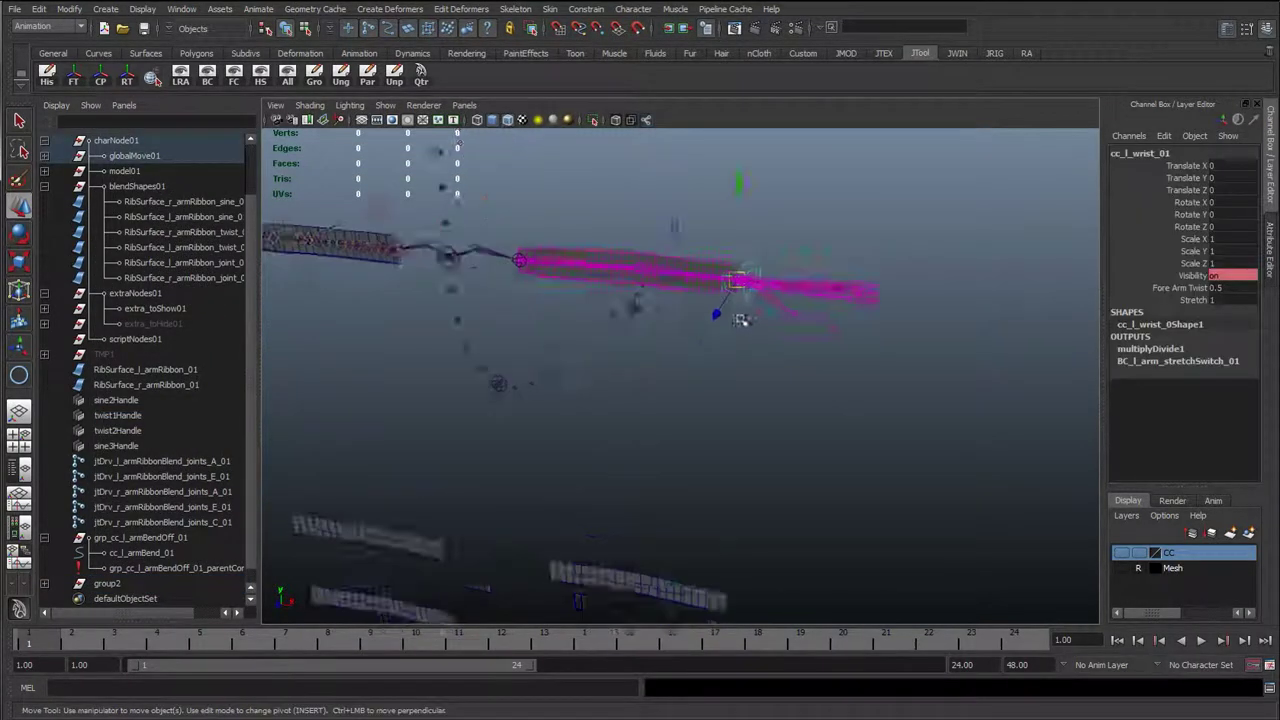
{"action": "left_click_drag", "start_coordinate": [749, 257], "coordinate": [627, 366]}
- Try moving the elbow control cc_l_armBend_01 along its Y axis, and undo the move
{"action": "scroll", "coordinate": [622, 350], "scroll_direction": "up", "scroll_amount": 2}
{"action": "left_click", "coordinate": [587, 216]}
{"action": "left_click", "coordinate": [589, 221]}
{"action": "scroll", "coordinate": [590, 350], "scroll_direction": "down", "scroll_amount": 5}
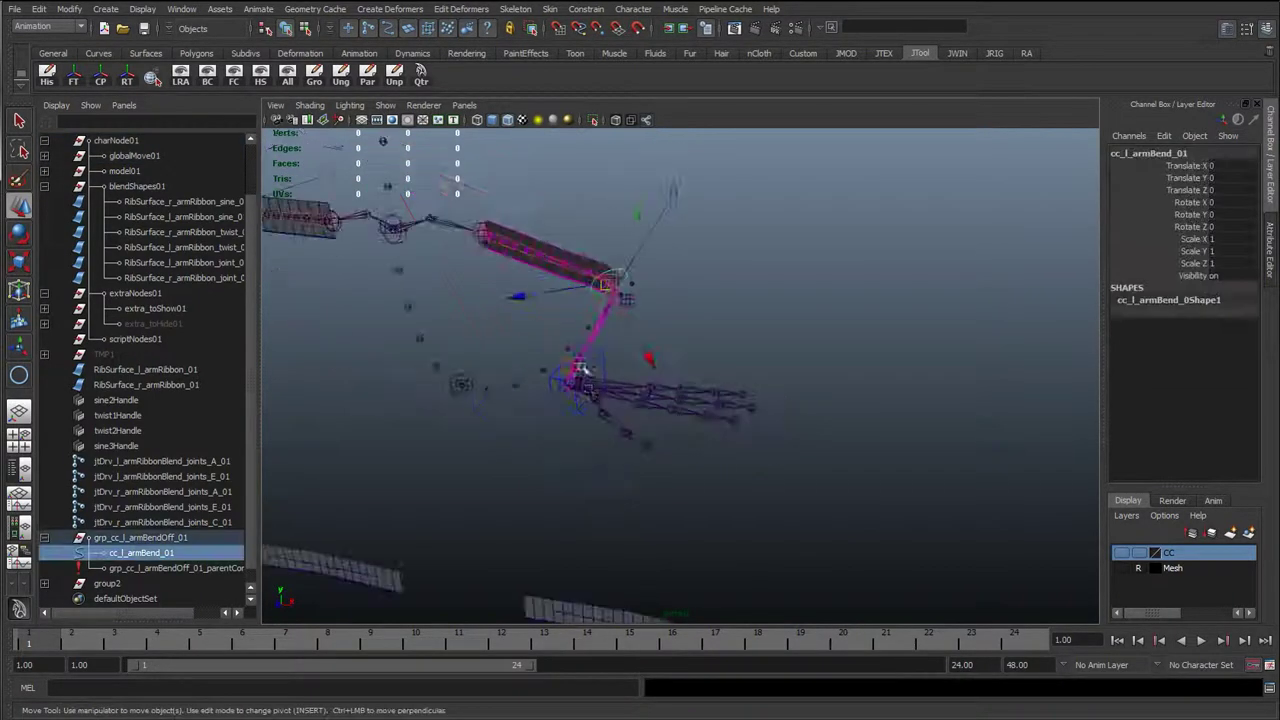
{"action": "middle_click_drag", "start_coordinate": [696, 404], "coordinate": [654, 347], "text": "alt"}
{"action": "left_click_drag", "start_coordinate": [655, 345], "coordinate": [657, 373], "text": "alt"}
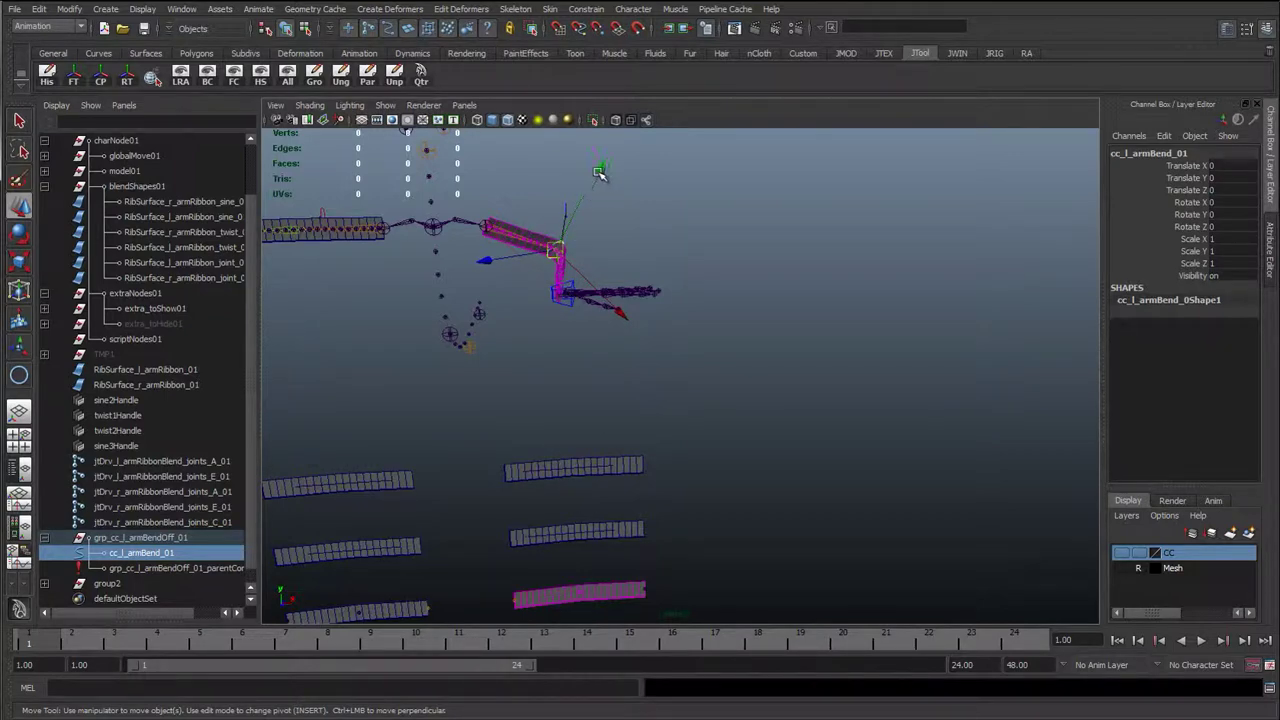
{"action": "left_click_drag", "start_coordinate": [598, 173], "coordinate": [592, 204]}
{"action": "key", "text": "ctrl+z"}
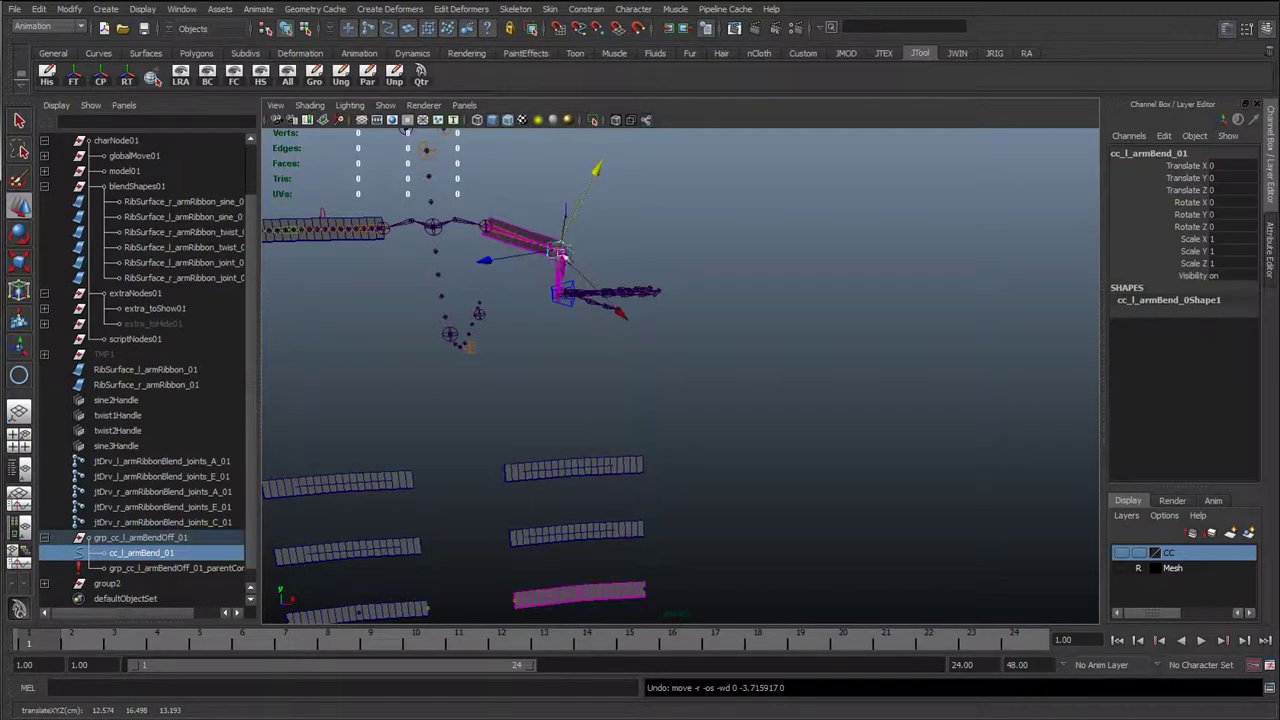
- Examine how the left arm ribbon follows the bent elbow, looking at it from several distances and angles
{"action": "middle_click_drag", "start_coordinate": [560, 248], "coordinate": [590, 237], "text": "alt"}
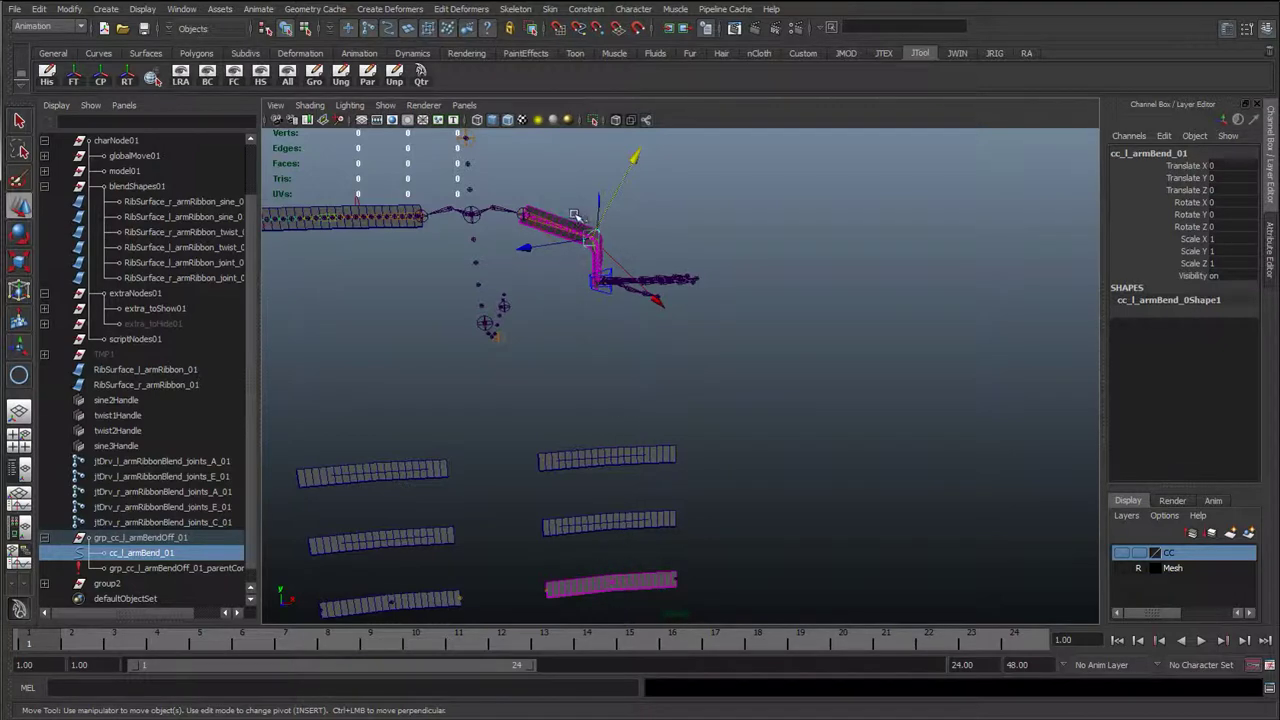
{"action": "middle_click_drag", "start_coordinate": [590, 228], "coordinate": [598, 365], "text": "alt"}
{"action": "right_click_drag", "start_coordinate": [598, 365], "coordinate": [680, 375], "text": "alt"}
{"action": "left_click_drag", "start_coordinate": [680, 375], "coordinate": [631, 389], "text": "alt"}
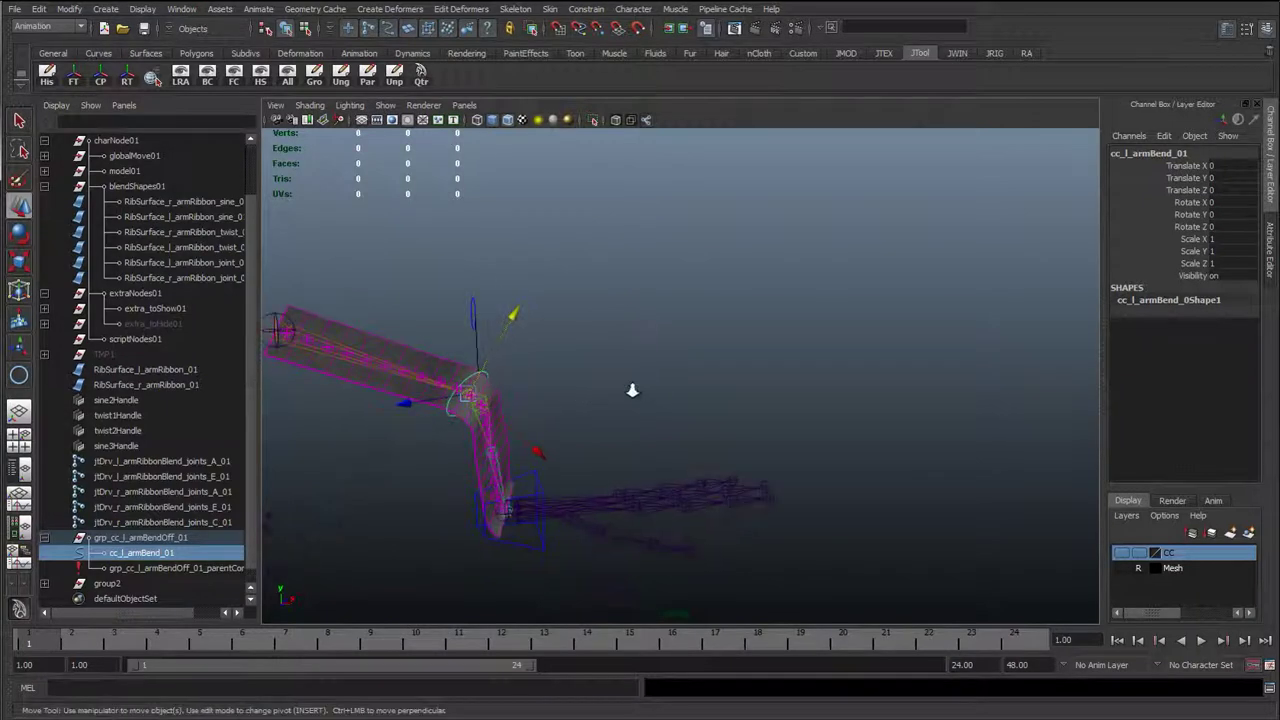
{"action": "right_click_drag", "start_coordinate": [631, 389], "coordinate": [500, 445], "text": "alt"}
{"action": "middle_click_drag", "start_coordinate": [500, 445], "coordinate": [486, 303], "text": "alt"}
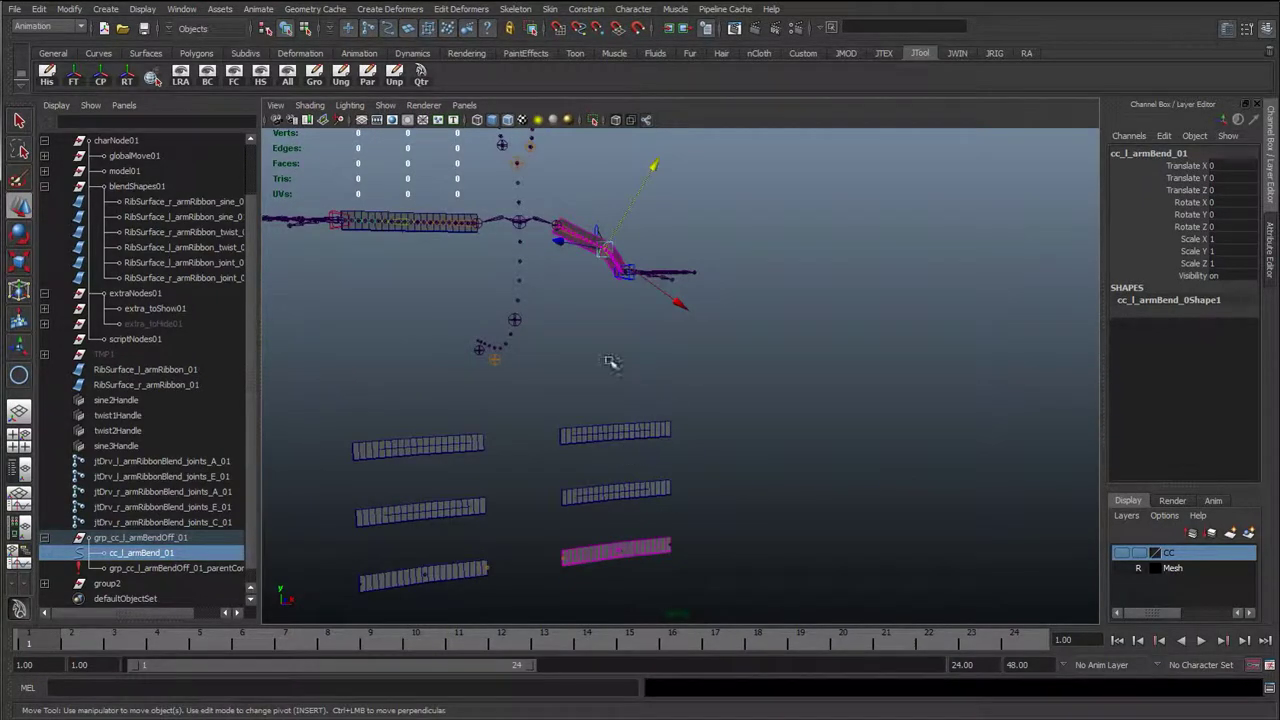
{"action": "left_click_drag", "start_coordinate": [652, 318], "coordinate": [470, 450], "text": "alt"}
{"action": "key", "text": "ctrl+z"}
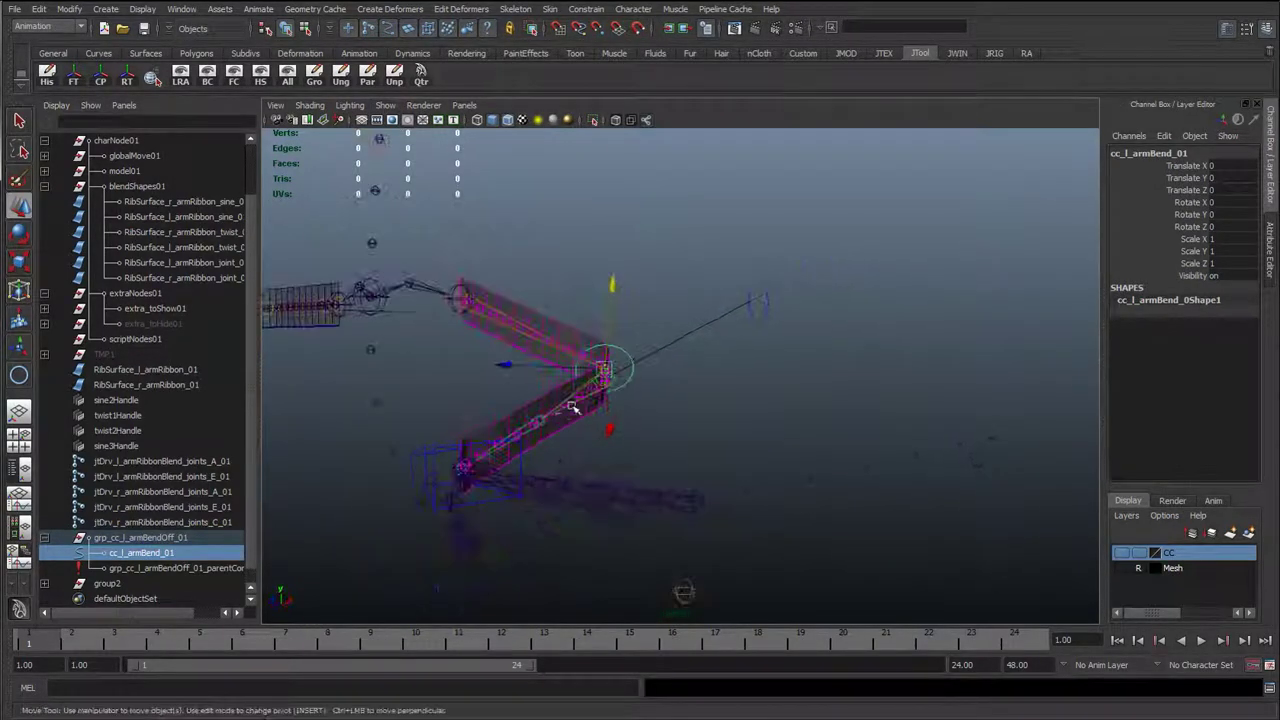
- Try pulling cc_l_armBend_01 away from the elbow in two different directions, undoing each move
{"action": "left_click_drag", "start_coordinate": [604, 369], "coordinate": [649, 446]}
{"action": "left_click_drag", "start_coordinate": [749, 466], "coordinate": [630, 470], "text": "alt"}
{"action": "key", "text": "ctrl+z"}
{"action": "left_click_drag", "start_coordinate": [657, 426], "coordinate": [712, 362], "text": "alt"}
{"action": "left_click_drag", "start_coordinate": [669, 318], "coordinate": [703, 284]}
{"action": "key", "text": "ctrl+z"}
- Scale cc_l_armBend_01 up along X to about 3 to round the ribbon's bend at the elbow
{"action": "left_click_drag", "start_coordinate": [625, 405], "coordinate": [656, 406], "text": "alt"}
{"action": "key", "text": "e"}
{"action": "key", "text": "r"}
{"action": "left_click_drag", "start_coordinate": [733, 471], "coordinate": [912, 521]}
{"action": "left_click_drag", "start_coordinate": [650, 515], "coordinate": [662, 443], "text": "alt"}
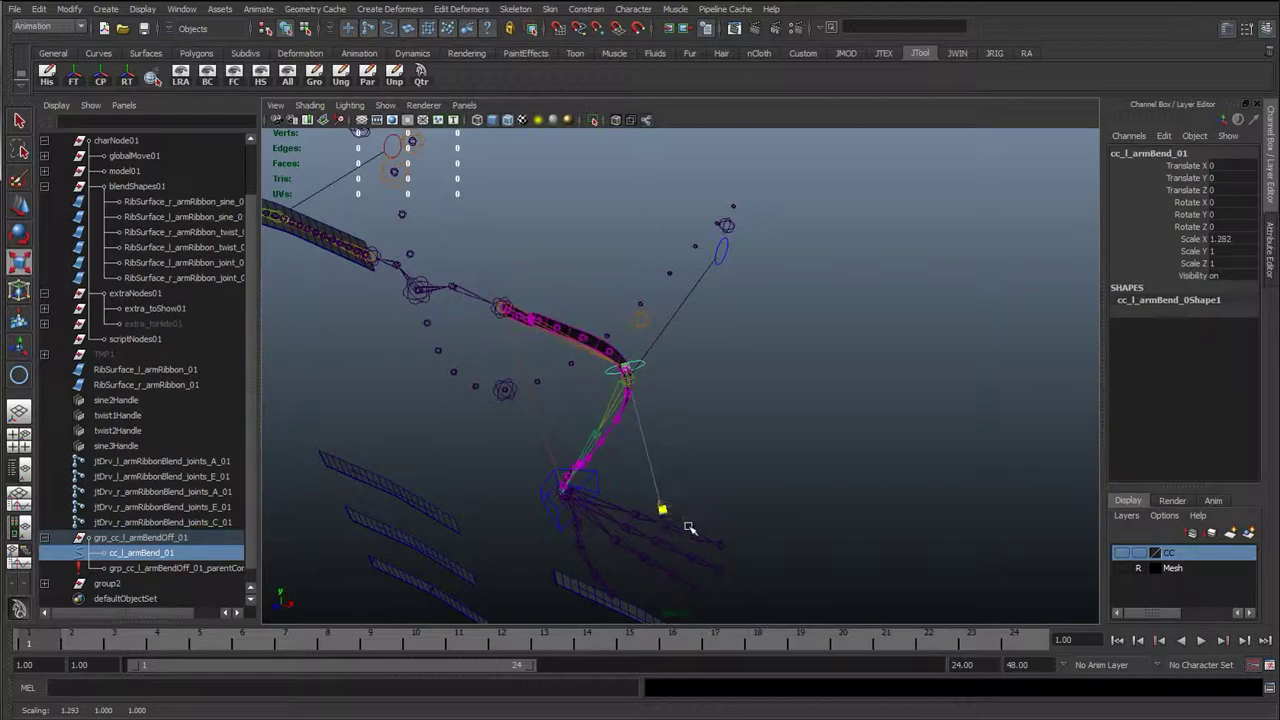
{"action": "left_click_drag", "start_coordinate": [689, 528], "coordinate": [695, 552]}
- Move cc_l_armBend_01 to about -10.28 in Z and rotate it to about -29, -14 and 29 degrees in X, Y and Z
{"action": "key", "text": "w"}
{"action": "left_click_drag", "start_coordinate": [543, 391], "coordinate": [672, 359]}
{"action": "key", "text": "r"}
{"action": "left_click_drag", "start_coordinate": [634, 424], "coordinate": [700, 383], "text": "alt"}
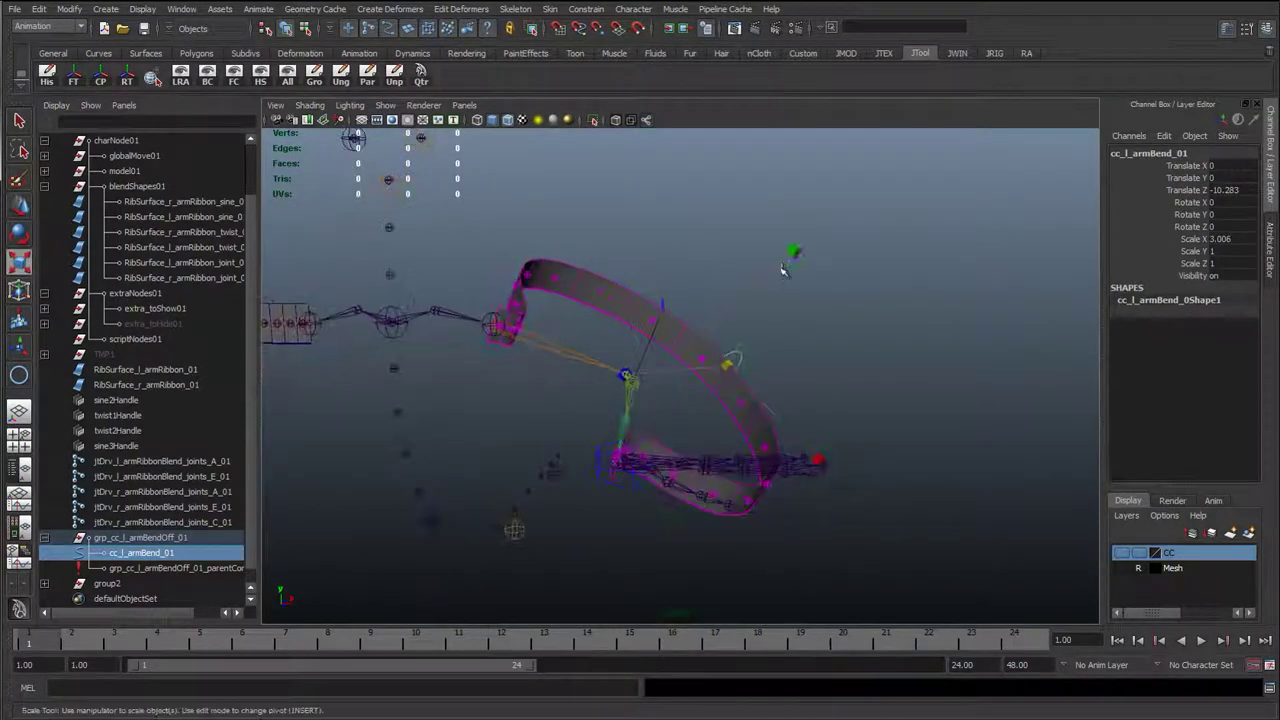
{"action": "left_click_drag", "start_coordinate": [793, 255], "coordinate": [720, 274]}
{"action": "key", "text": "e"}
{"action": "left_click_drag", "start_coordinate": [618, 399], "coordinate": [894, 452], "text": "alt"}
- Move cc_l_wrist_01 to about -8.05, -1.77, 5.12 to test the deformed ribbon against the arm pose
{"action": "left_click", "coordinate": [543, 466]}
{"action": "key", "text": "w"}
{"action": "left_click_drag", "start_coordinate": [829, 494], "coordinate": [635, 404], "text": "alt"}
{"action": "left_click_drag", "start_coordinate": [985, 537], "coordinate": [450, 356], "text": "alt"}
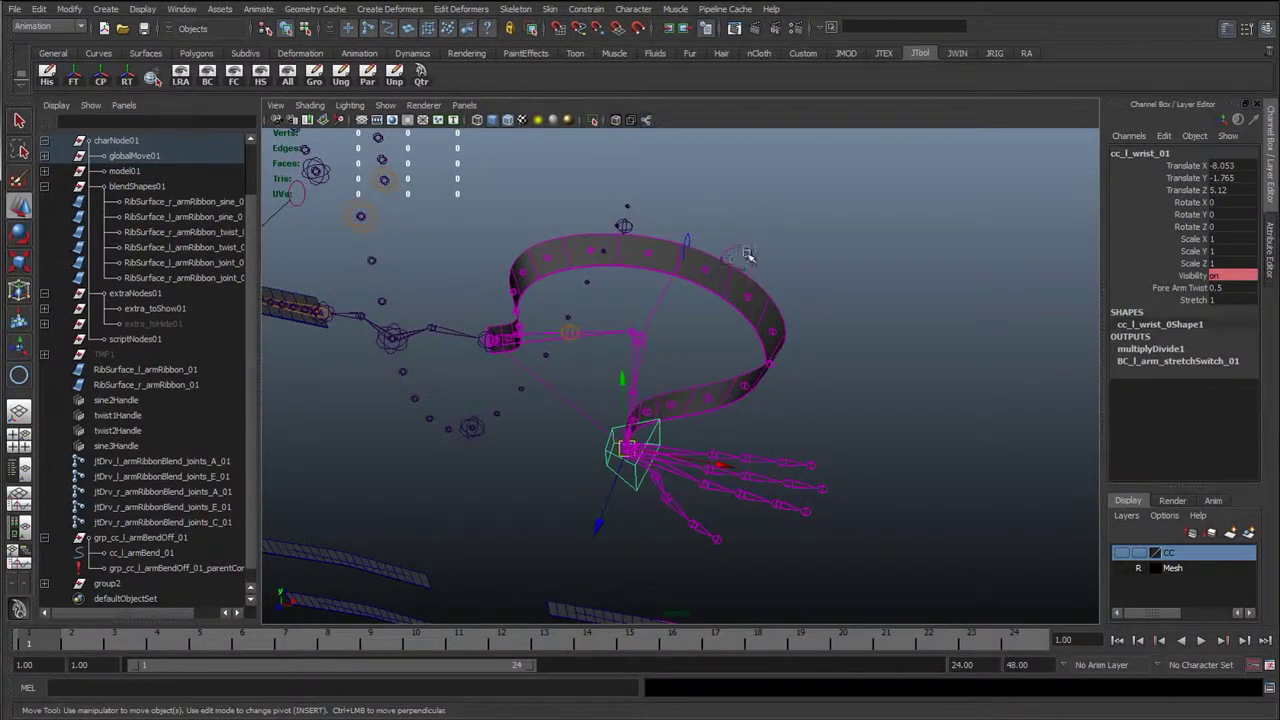
- Reset cc_l_armBend_01 by setting Scale X to 1 and Translate Z and all three rotations to 0
{"action": "left_click", "coordinate": [745, 258]}
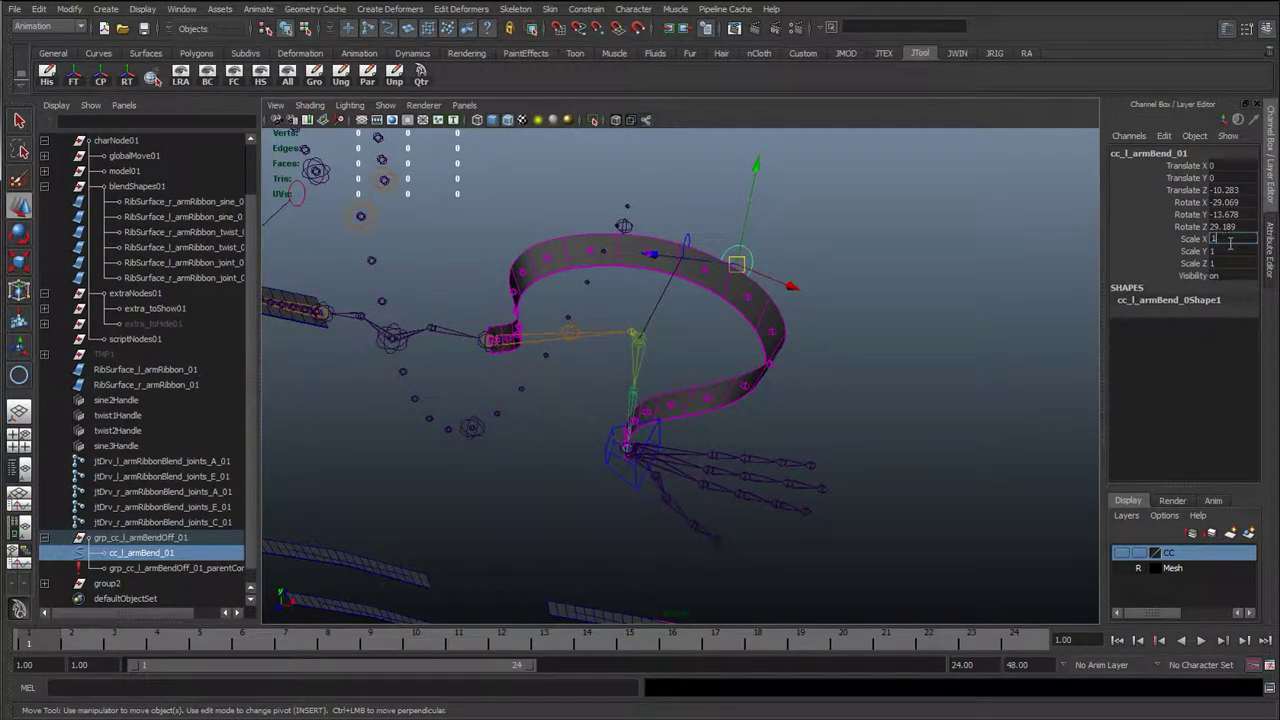
{"action": "key", "text": "Return"}
{"action": "left_click_drag", "start_coordinate": [1236, 191], "coordinate": [1239, 227]}
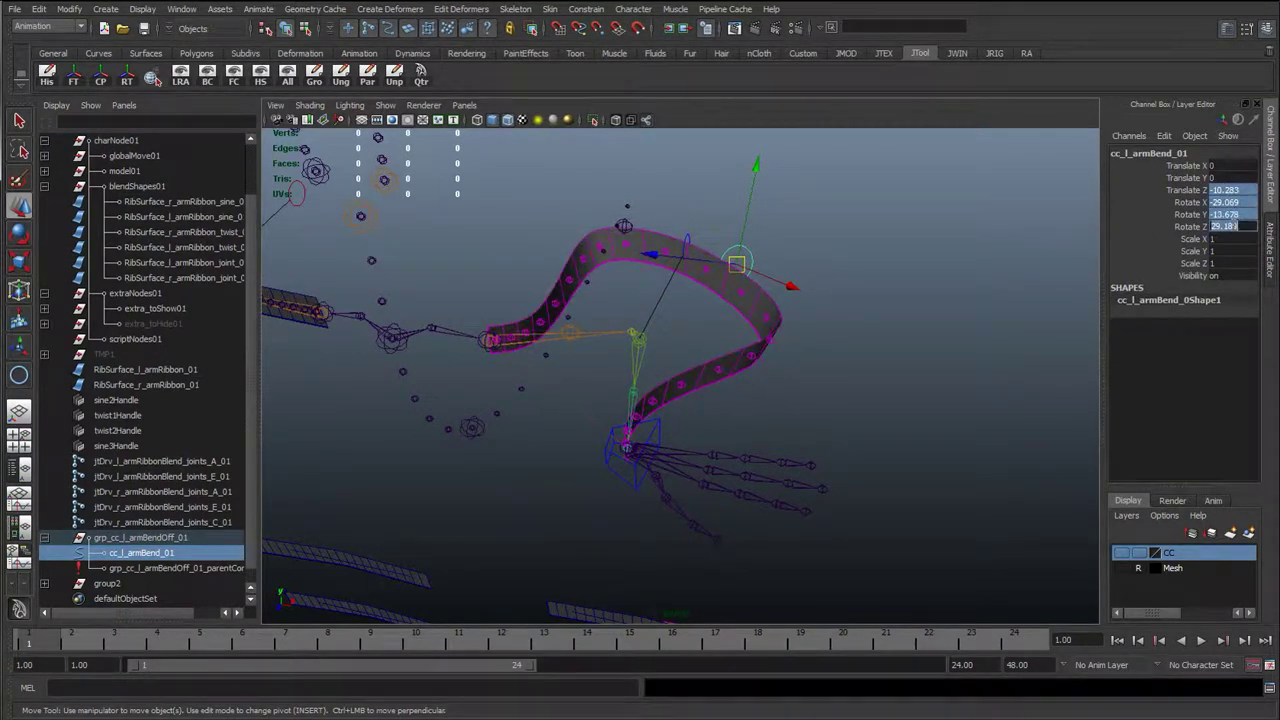
{"action": "key", "text": "Return"}
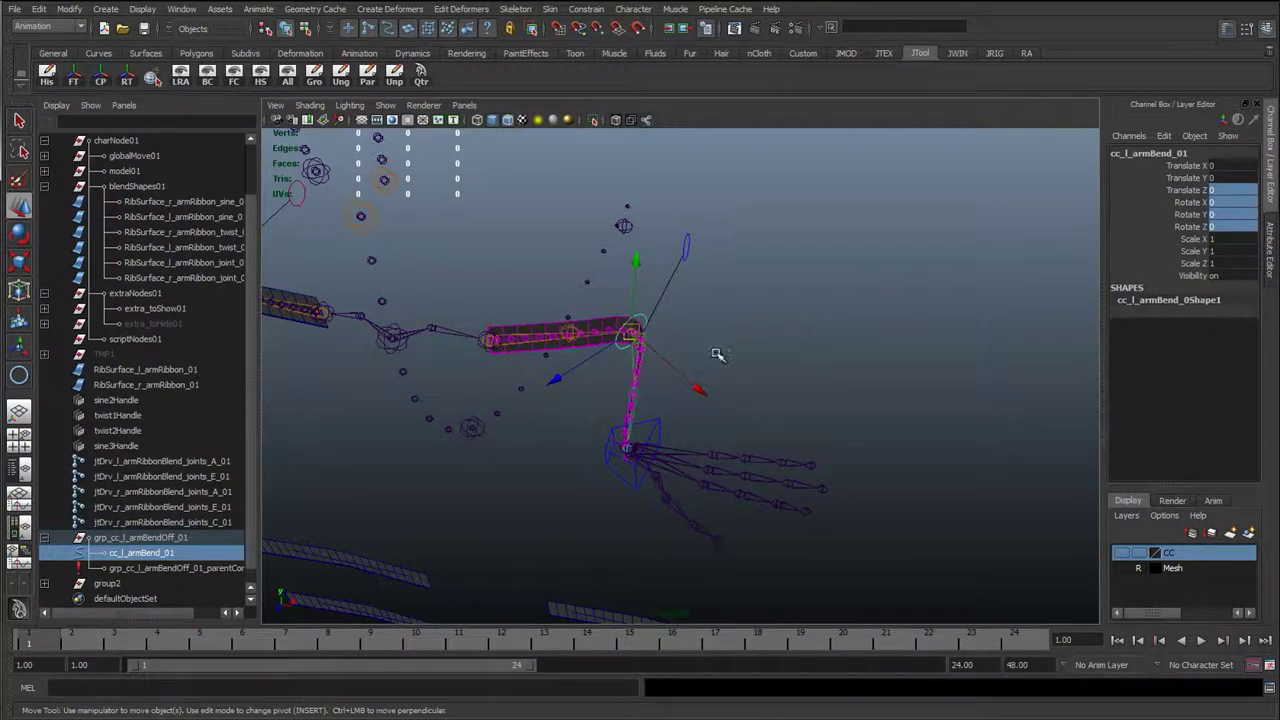
- Set Translate X, Y and Z of cc_l_wrist_01 to 0 to straighten the left arm
{"action": "left_click", "coordinate": [717, 354]}
{"action": "left_click", "coordinate": [656, 424]}
{"action": "left_click_drag", "start_coordinate": [1222, 165], "coordinate": [1224, 190]}
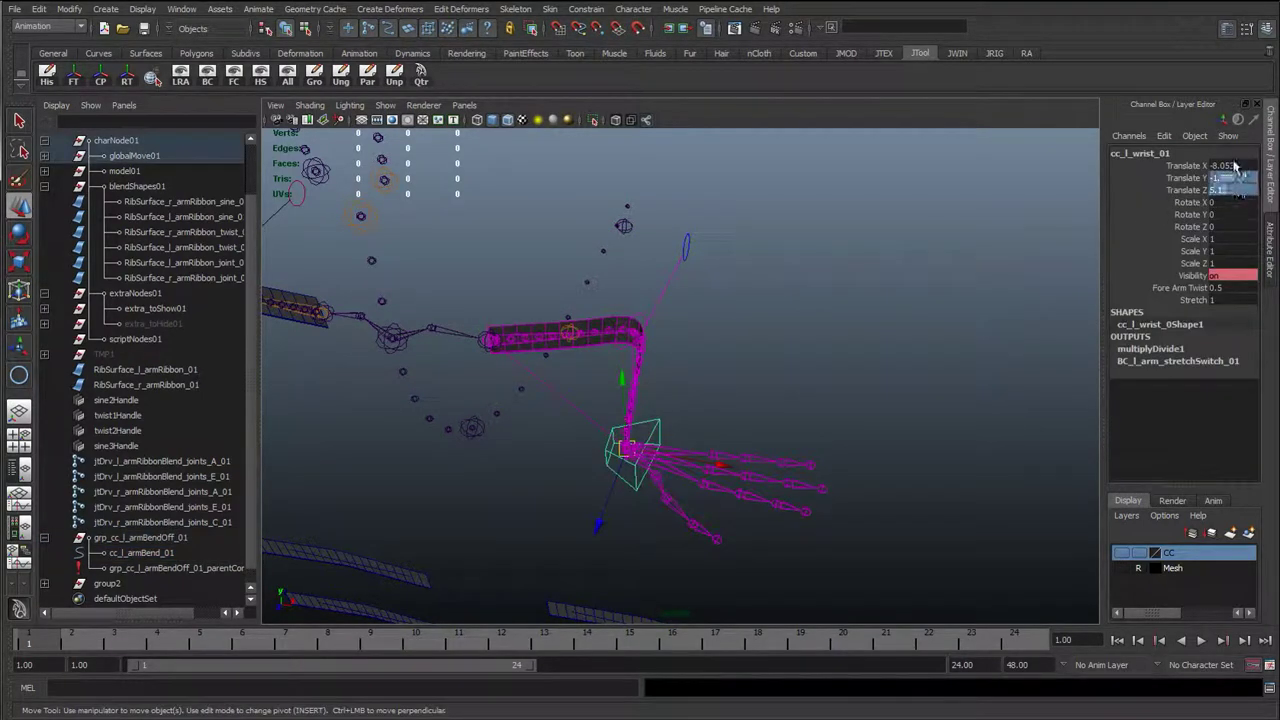
{"action": "type", "text": "0"}
{"action": "key", "text": "Return"}
{"action": "left_click", "coordinate": [738, 327]}
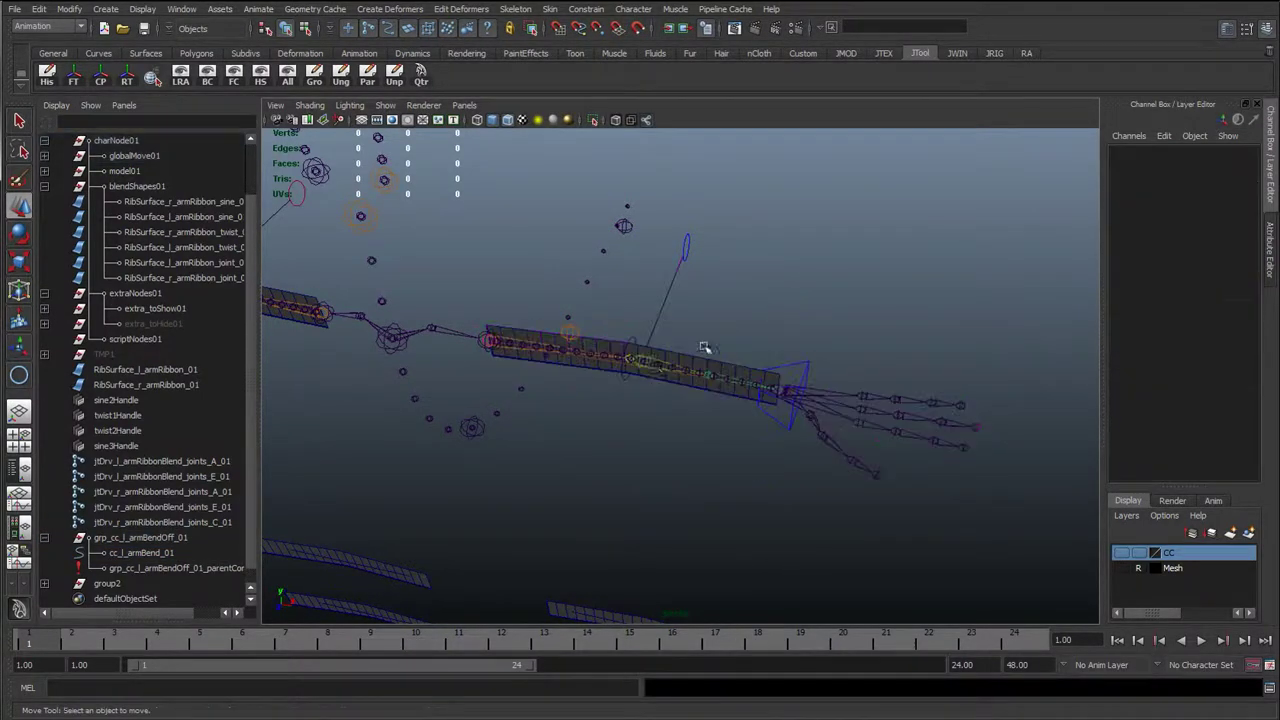
- Raise cc_l_armBend_01 above the straight left arm so that the ribbon arches upward
{"action": "scroll", "coordinate": [648, 376], "scroll_direction": "up", "scroll_amount": 2}
{"action": "right_click_drag", "start_coordinate": [637, 387], "coordinate": [575, 446], "text": "alt"}
{"action": "left_click_drag", "start_coordinate": [575, 445], "coordinate": [671, 423], "text": "alt"}
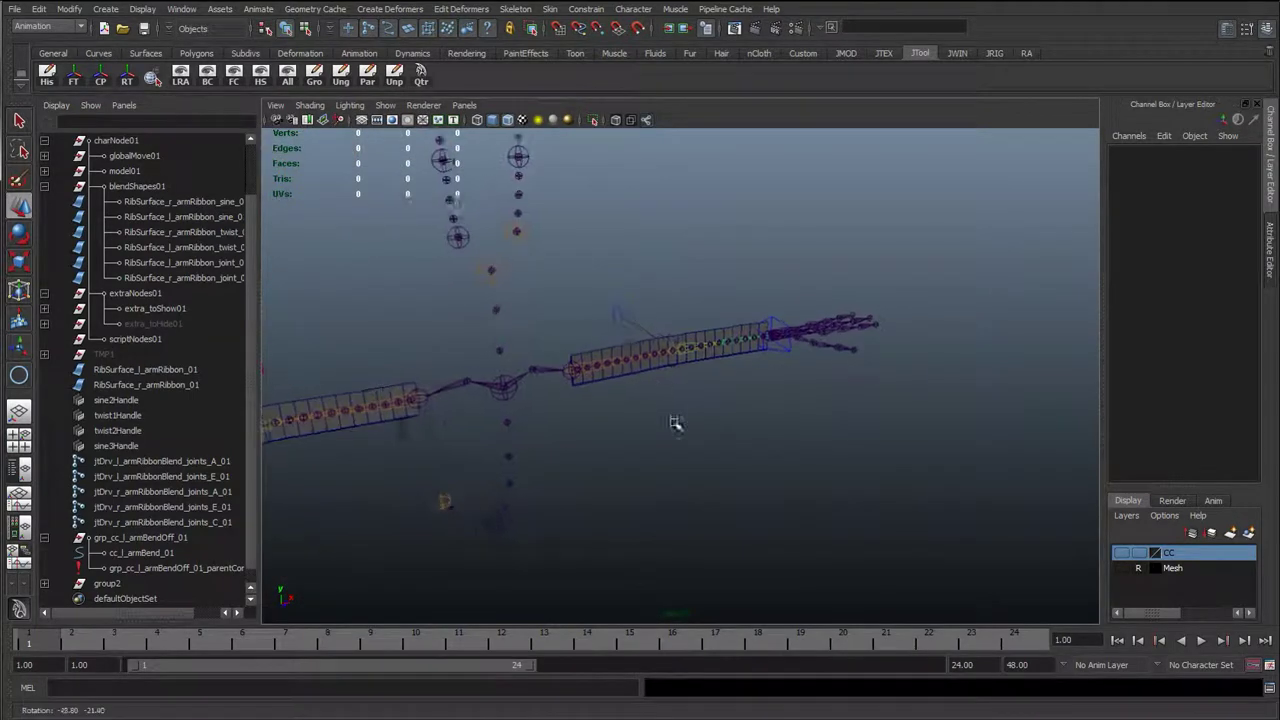
{"action": "left_click", "coordinate": [671, 363]}
{"action": "left_click_drag", "start_coordinate": [673, 350], "coordinate": [683, 322]}
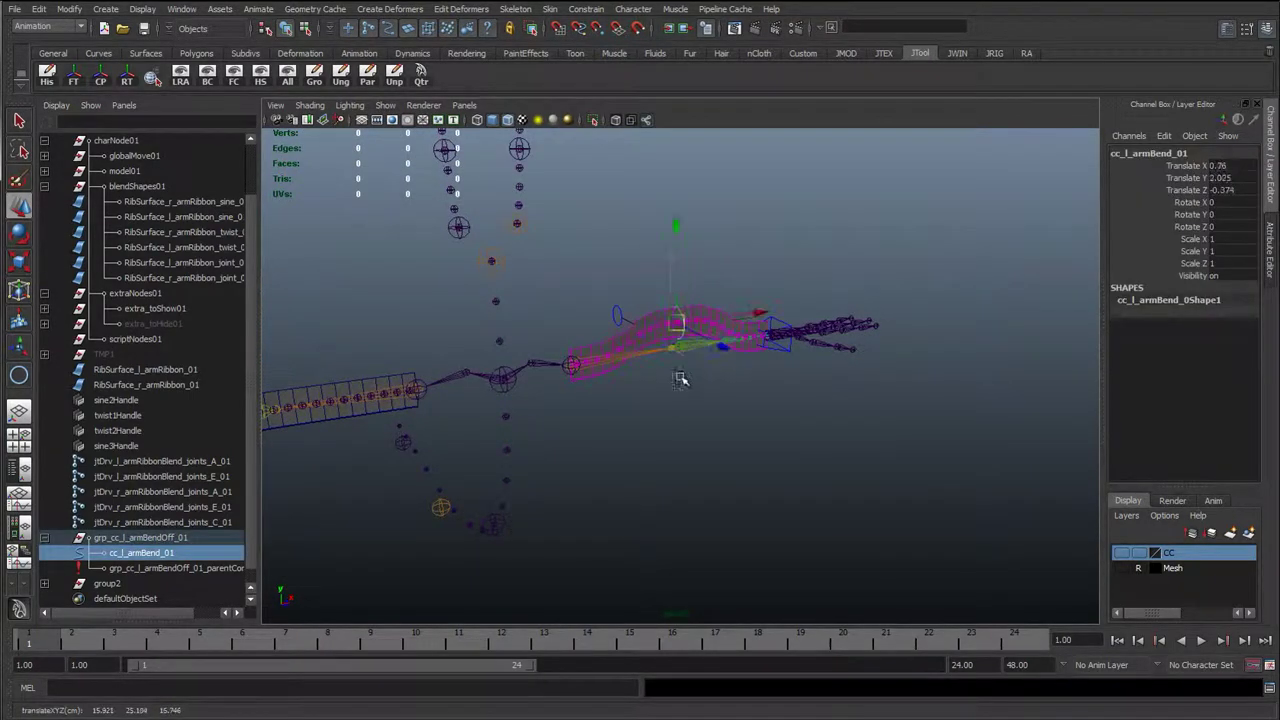
{"action": "left_click_drag", "start_coordinate": [682, 378], "coordinate": [677, 280], "text": "alt"}
{"action": "left_click_drag", "start_coordinate": [668, 216], "coordinate": [667, 176]}
{"action": "left_click_drag", "start_coordinate": [758, 291], "coordinate": [756, 288]}
- Set the sine3 deformer's Amplitude to 1 and Offset to 3.8 on the left arm's sine blend ribbon
{"action": "right_click_drag", "start_coordinate": [723, 349], "coordinate": [677, 345], "text": "alt"}
{"action": "left_click_drag", "start_coordinate": [676, 345], "coordinate": [655, 460], "text": "alt"}
{"action": "left_click", "coordinate": [628, 474]}
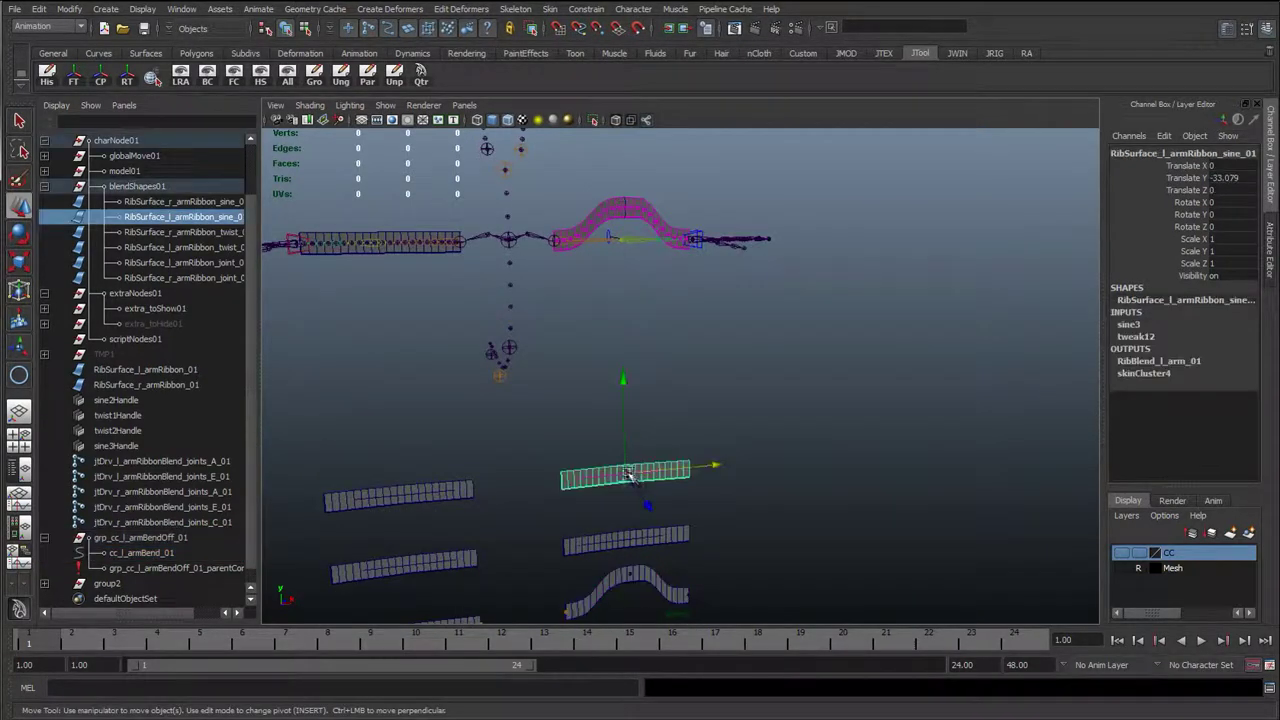
{"action": "left_click", "coordinate": [602, 461]}
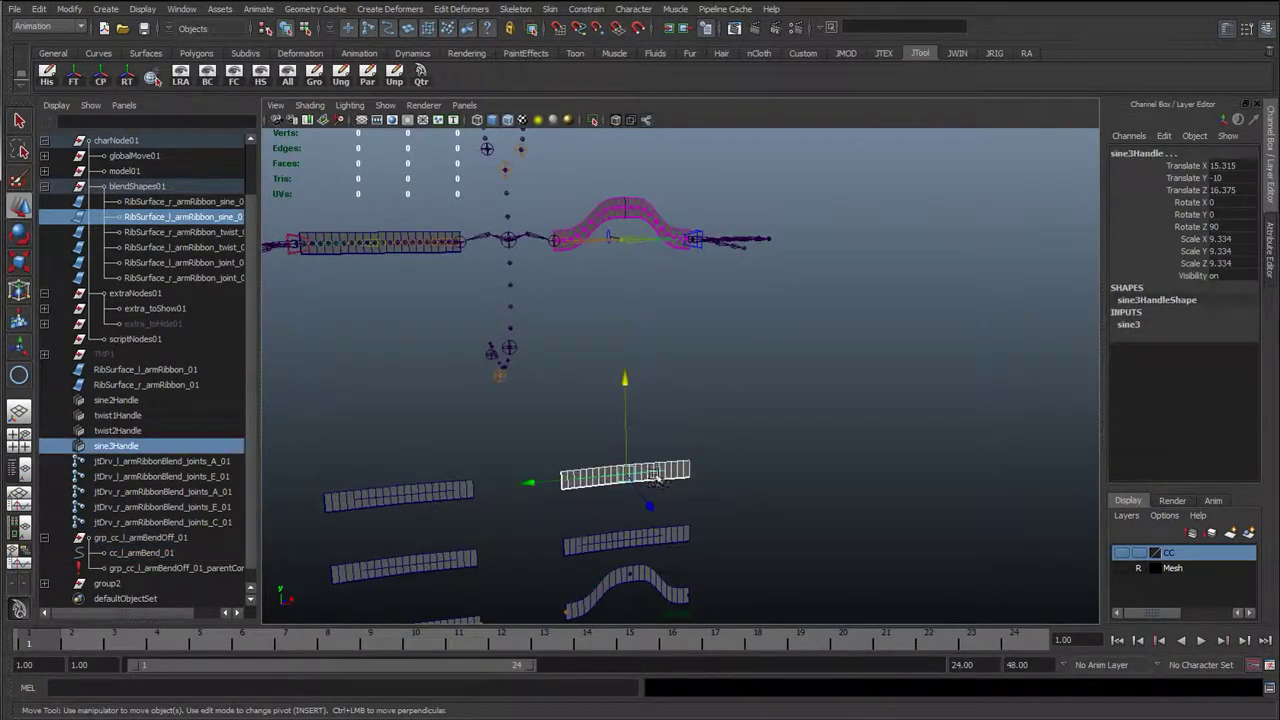
{"action": "left_click", "coordinate": [1141, 326]}
{"action": "left_click", "coordinate": [1192, 349]}
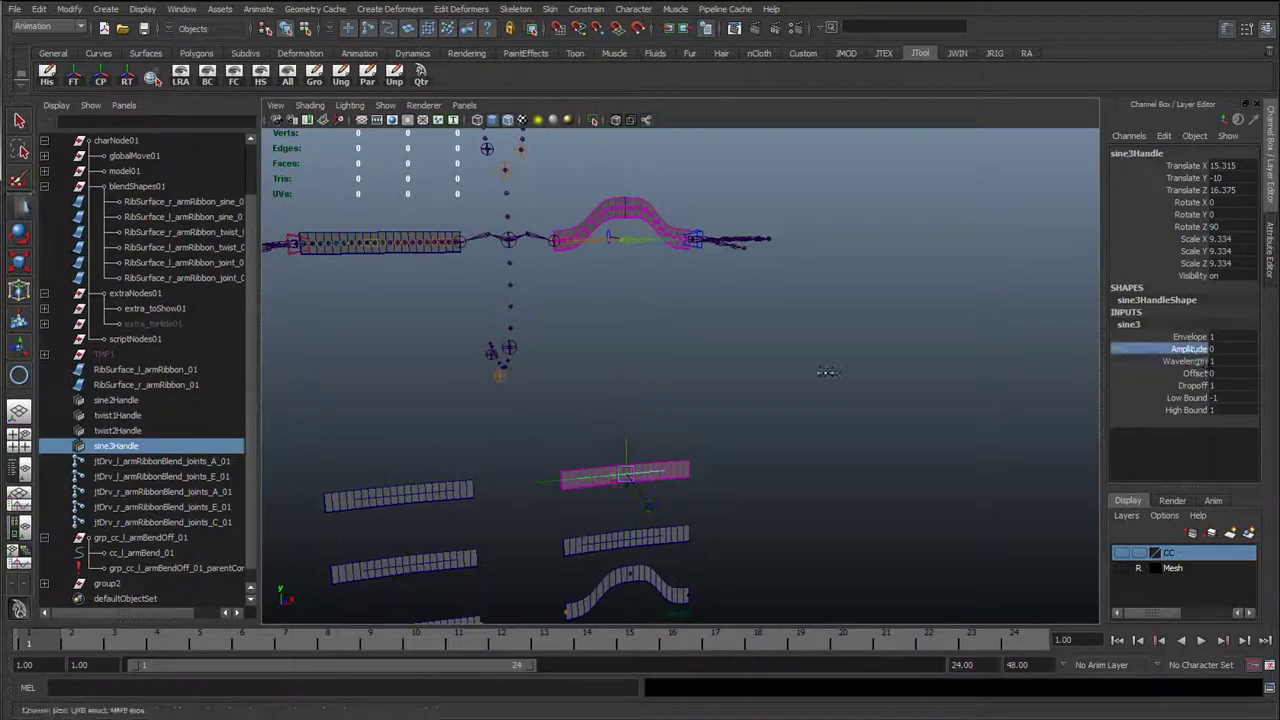
{"action": "middle_click_drag", "start_coordinate": [829, 372], "coordinate": [832, 371]}
{"action": "left_click_drag", "start_coordinate": [889, 391], "coordinate": [805, 390], "text": "alt"}
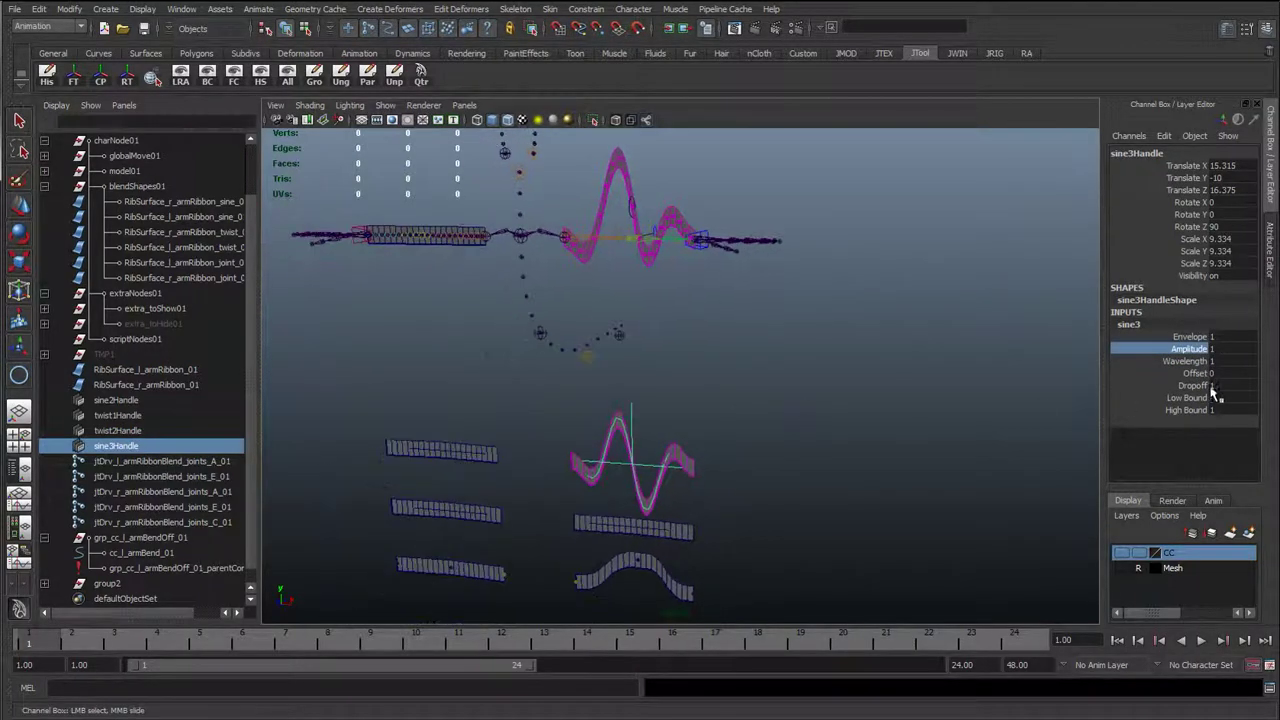
{"action": "left_click", "coordinate": [1196, 373]}
{"action": "middle_click_drag", "start_coordinate": [915, 400], "coordinate": [946, 401]}
- Move cc_l_armBend_01 around above the elbow to test the bend combined with the sine wave
{"action": "middle_click_drag", "start_coordinate": [780, 410], "coordinate": [798, 515], "text": "alt"}
{"action": "scroll", "coordinate": [697, 434], "scroll_direction": "up", "scroll_amount": 5}
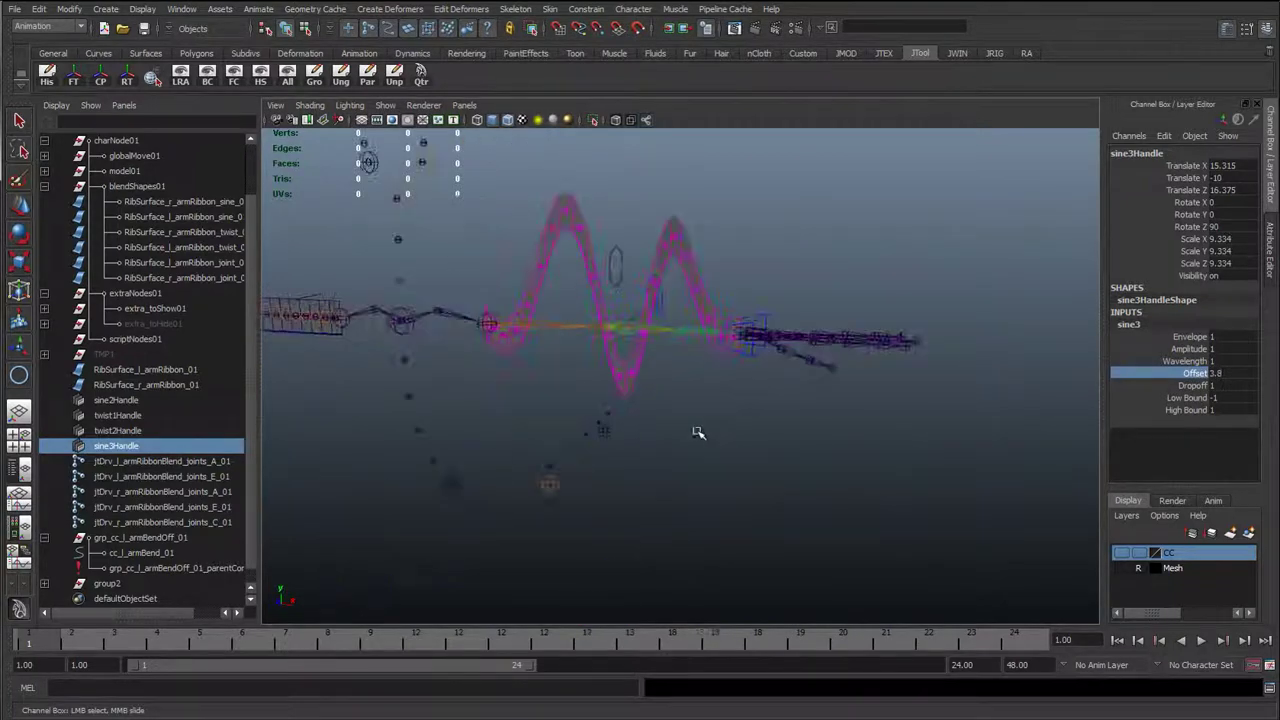
{"action": "middle_click_drag", "start_coordinate": [748, 437], "coordinate": [768, 467], "text": "alt"}
{"action": "left_click", "coordinate": [640, 297]}
{"action": "key", "text": "w"}
{"action": "middle_click_drag", "start_coordinate": [650, 315], "coordinate": [686, 273]}
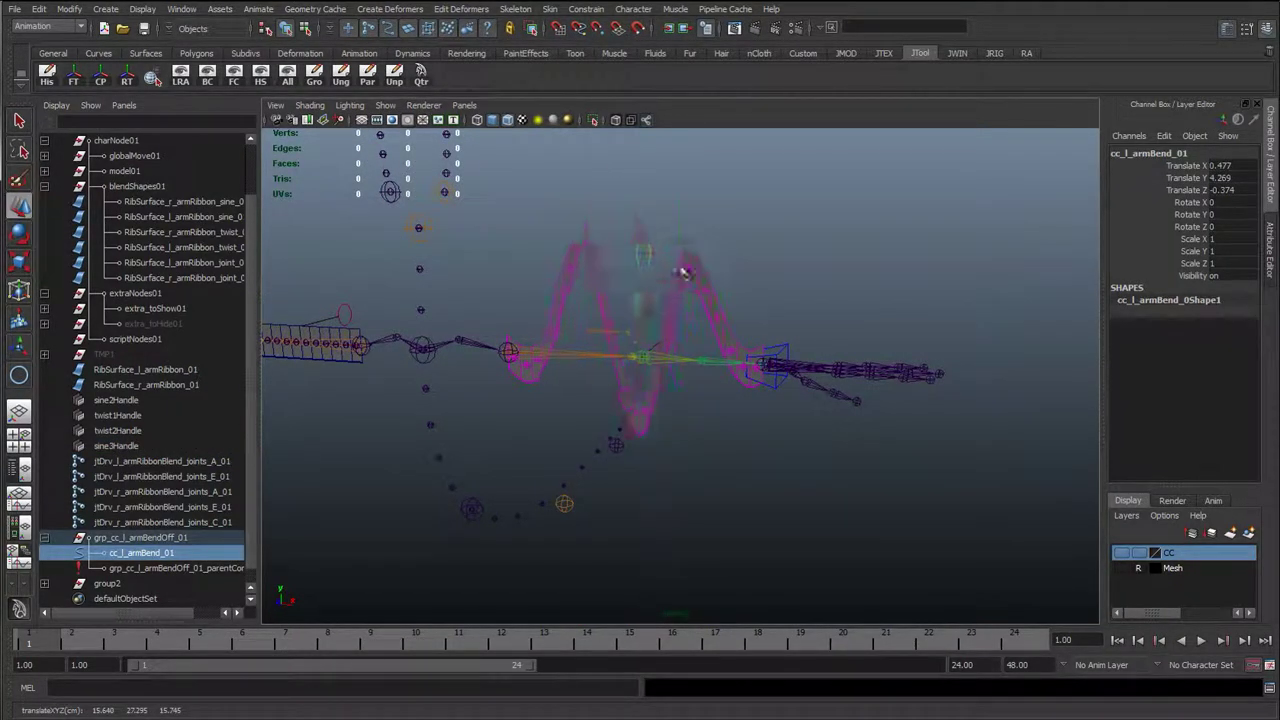
- Move cc_l_wrist_01 to about -3.91, -1.63, 1.22 and shift cc_l_armBend_01 to test the combined deformation on a bent arm
{"action": "left_click", "coordinate": [762, 365]}
{"action": "left_click_drag", "start_coordinate": [762, 365], "coordinate": [728, 388]}
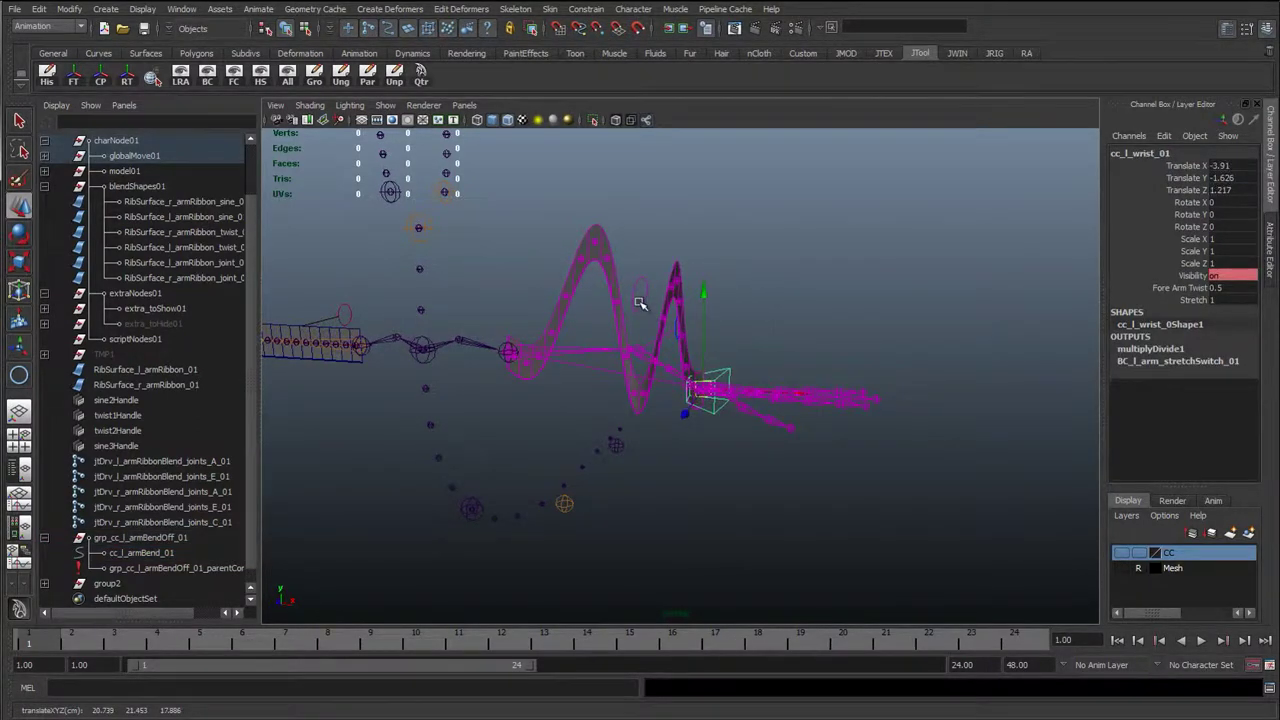
{"action": "left_click", "coordinate": [643, 292]}
{"action": "left_click", "coordinate": [638, 286]}
{"action": "mouse_move", "coordinate": [640, 289]}
{"action": "left_mouse_down"}
{"action": "mouse_move", "coordinate": [646, 277]}
{"action": "mouse_move", "coordinate": [651, 297]}
{"action": "mouse_move", "coordinate": [666, 258]}
{"action": "mouse_move", "coordinate": [652, 346]}
{"action": "mouse_move", "coordinate": [660, 287]}
{"action": "left_mouse_up"}
{"action": "right_click_drag", "start_coordinate": [837, 526], "coordinate": [650, 545], "text": "alt"}
- Undo the last test moves and selections of cc_l_armBend_01 and cc_l_wrist_01
{"action": "key", "text": "ctrl+z"}
{"action": "key", "text": "ctrl+z"}
{"action": "key", "text": "ctrl+z"}
{"action": "key", "text": "ctrl+z"}
{"action": "key", "text": "ctrl+z"}
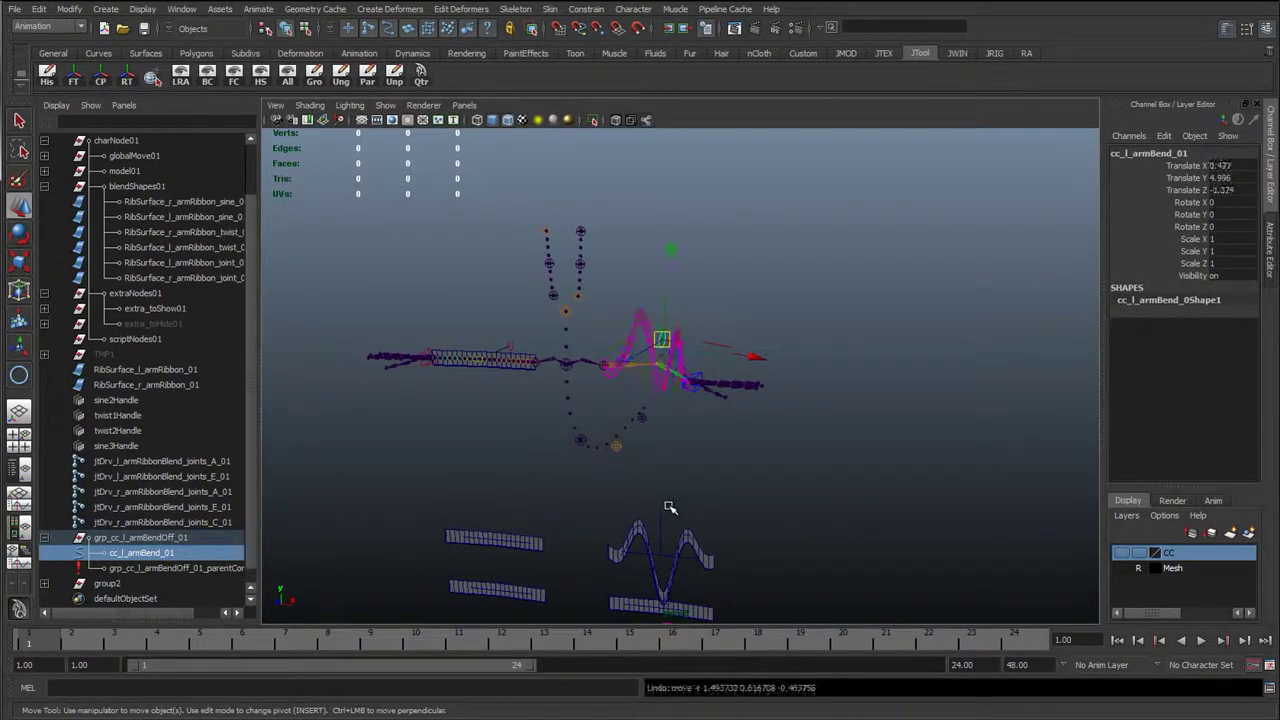
{"action": "key", "text": "ctrl+z"}
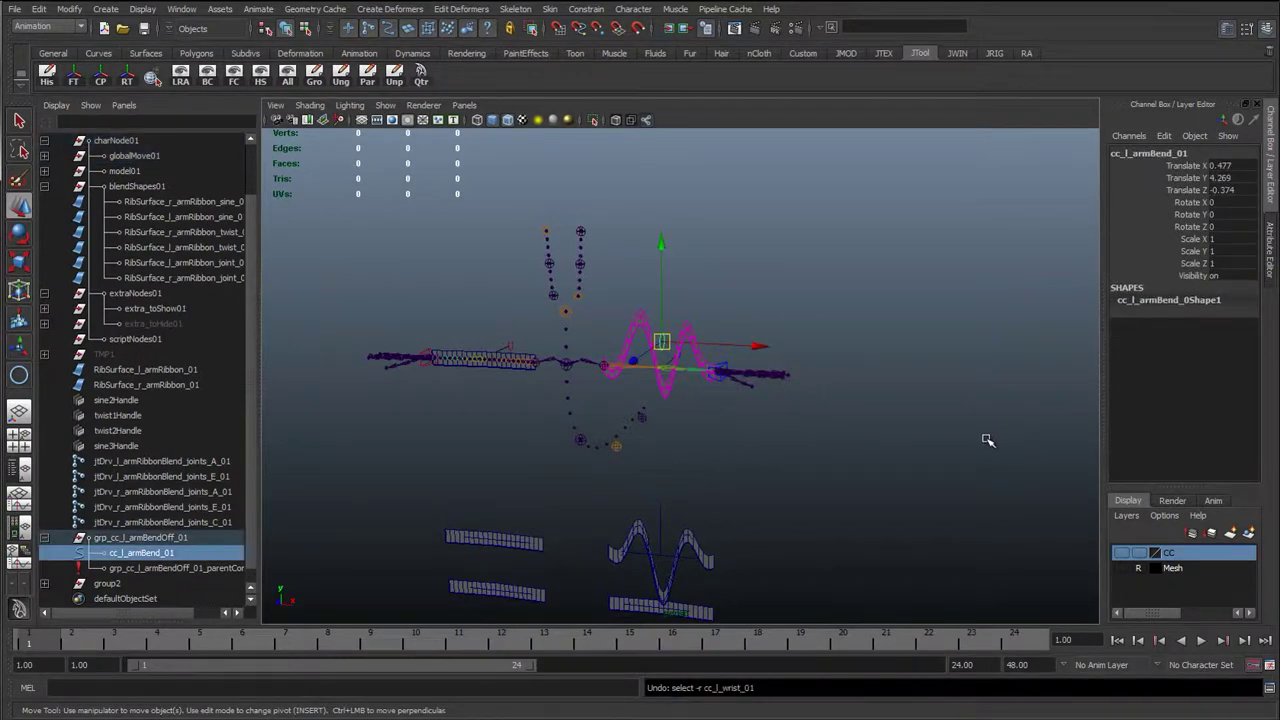
{"action": "key", "text": "ctrl+z"}
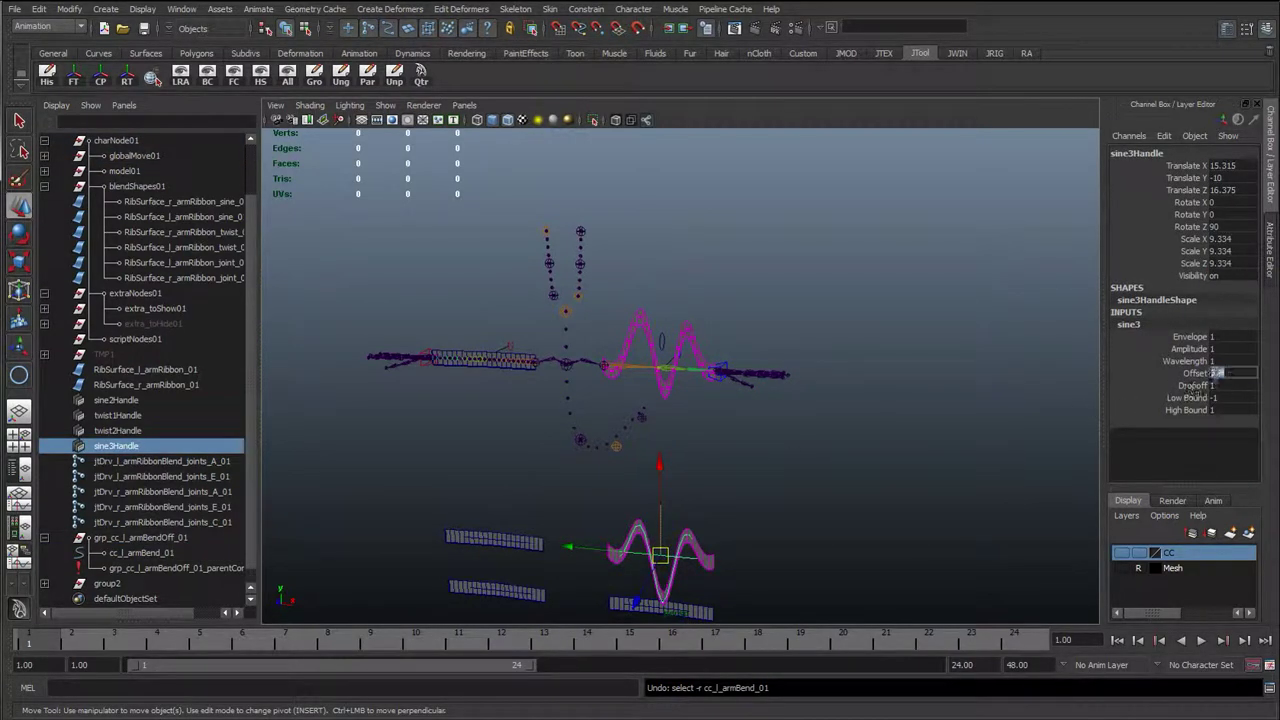
- Set the sine3 deformer's Offset and Amplitude to 0 to flatten the left arm's sine blend ribbon
{"action": "key", "text": "Return"}
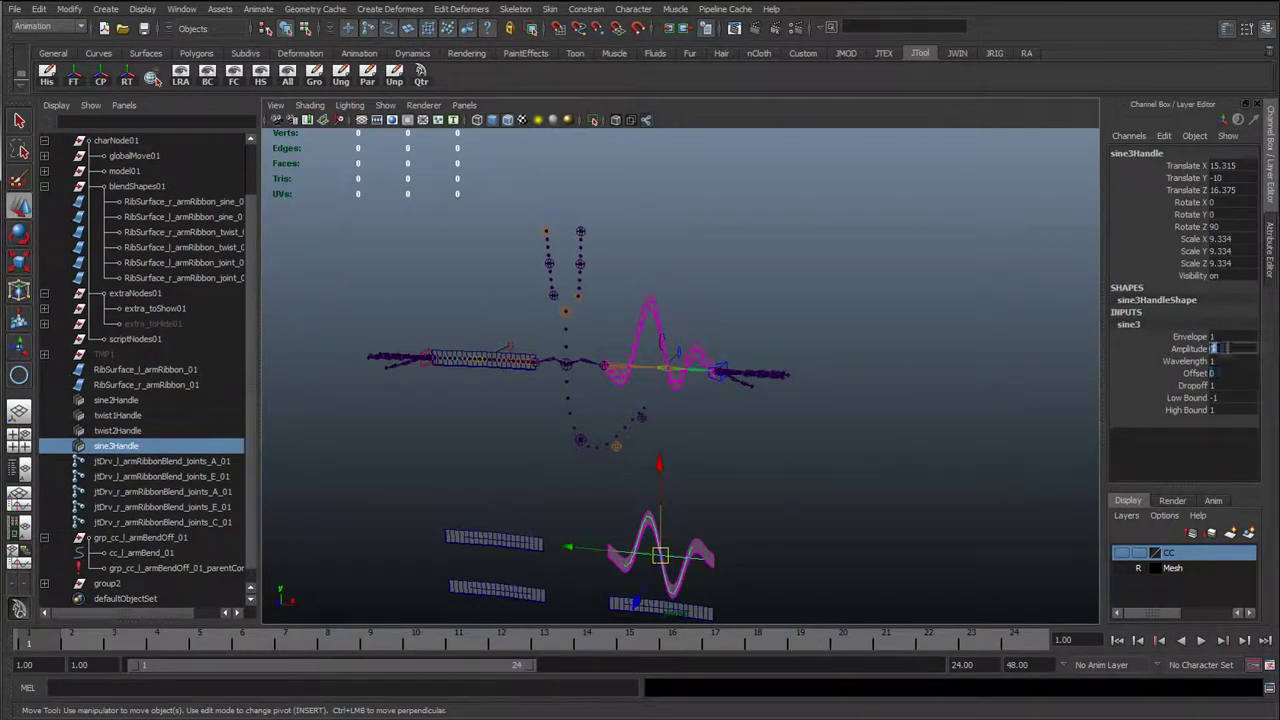
{"action": "type", "text": "0"}
{"action": "key", "text": "Return"}
{"action": "left_click", "coordinate": [771, 521]}
{"action": "scroll", "coordinate": [690, 445], "scroll_direction": "down", "scroll_amount": 1}
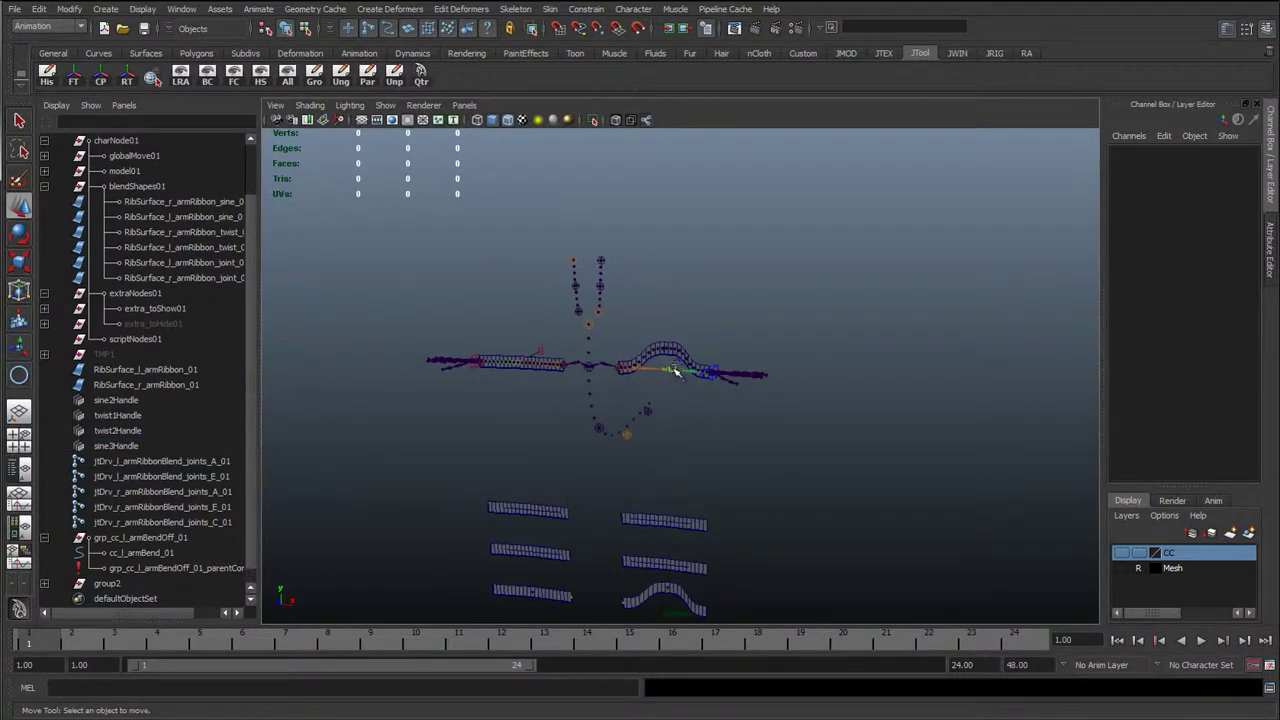
- Reset cc_l_armBend_01 by setting its Translate X, Y and Z to 0
{"action": "scroll", "coordinate": [674, 368], "scroll_direction": "up", "scroll_amount": 4}
{"action": "left_click", "coordinate": [643, 300]}
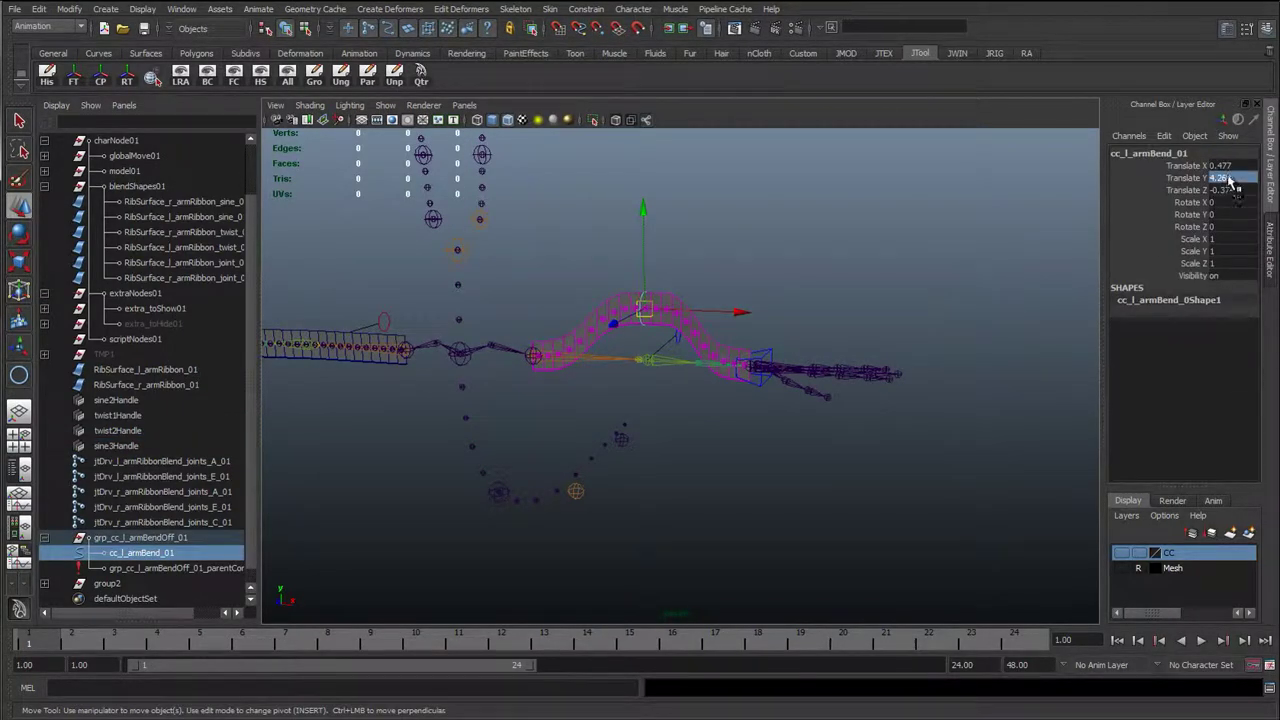
{"action": "left_click_drag", "start_coordinate": [1228, 190], "coordinate": [1228, 191]}
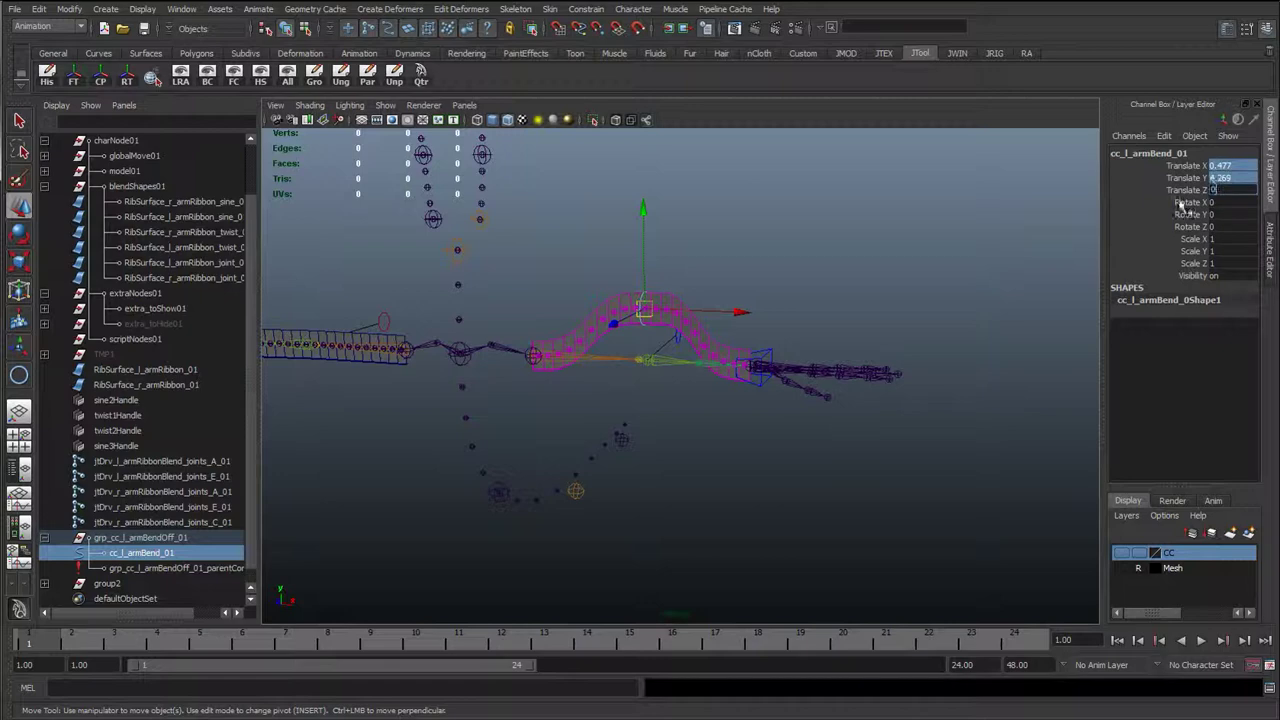
{"action": "key", "text": "Return"}
{"action": "left_click", "coordinate": [628, 505]}
- Duplicate cc_l_armBend_01 at the left elbow and unparent the copy from grp_cc_l_armBendOff_01 to the world
{"action": "scroll", "coordinate": [618, 377], "scroll_direction": "up", "scroll_amount": 4}
{"action": "left_click_drag", "start_coordinate": [618, 377], "coordinate": [559, 338], "text": "alt"}
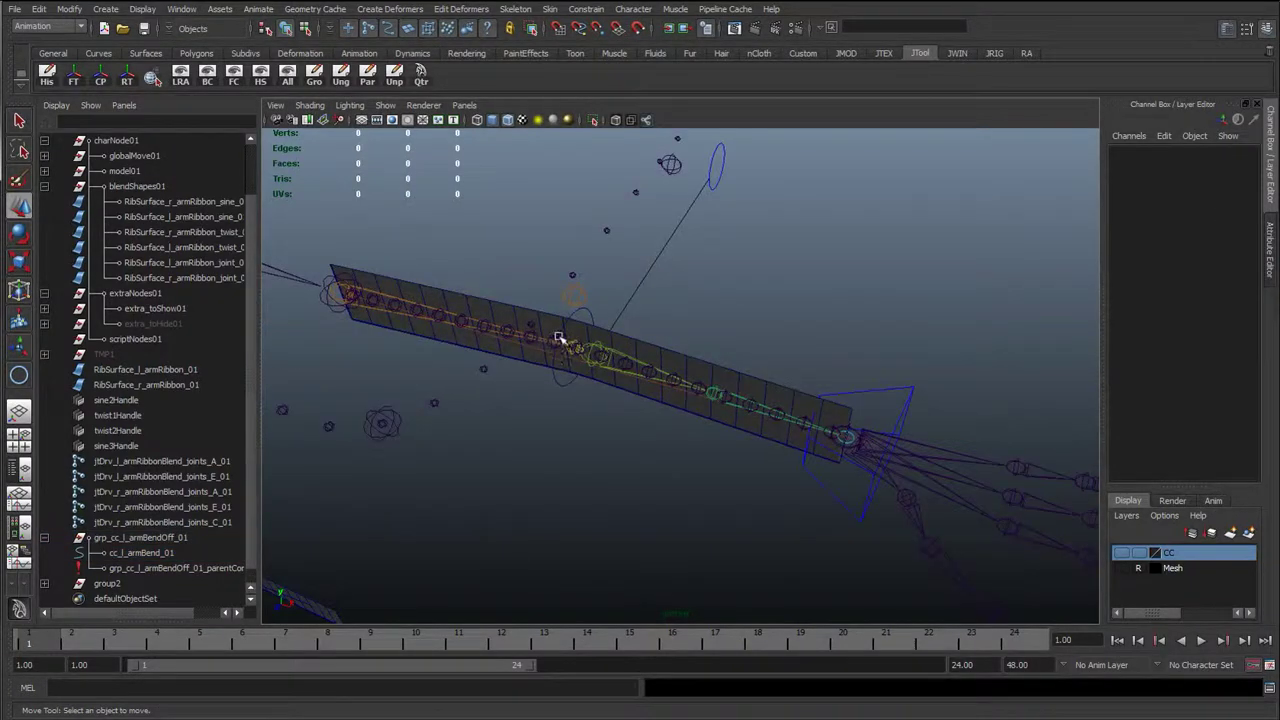
{"action": "left_click", "coordinate": [559, 338]}
{"action": "middle_click_drag", "start_coordinate": [588, 385], "coordinate": [657, 434], "text": "alt"}
{"action": "left_click", "coordinate": [645, 355]}
{"action": "left_click", "coordinate": [652, 387]}
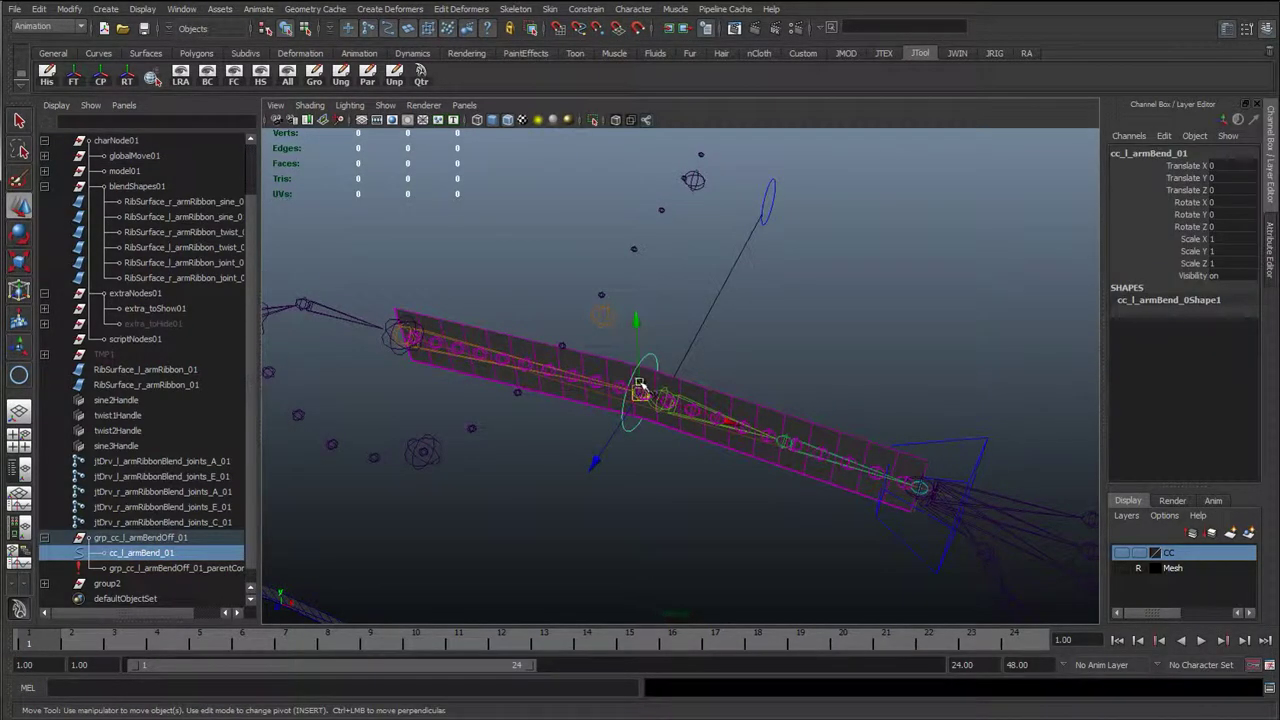
{"action": "key", "text": "ctrl+d"}
{"action": "left_click_drag", "start_coordinate": [669, 468], "coordinate": [672, 469], "text": "alt"}
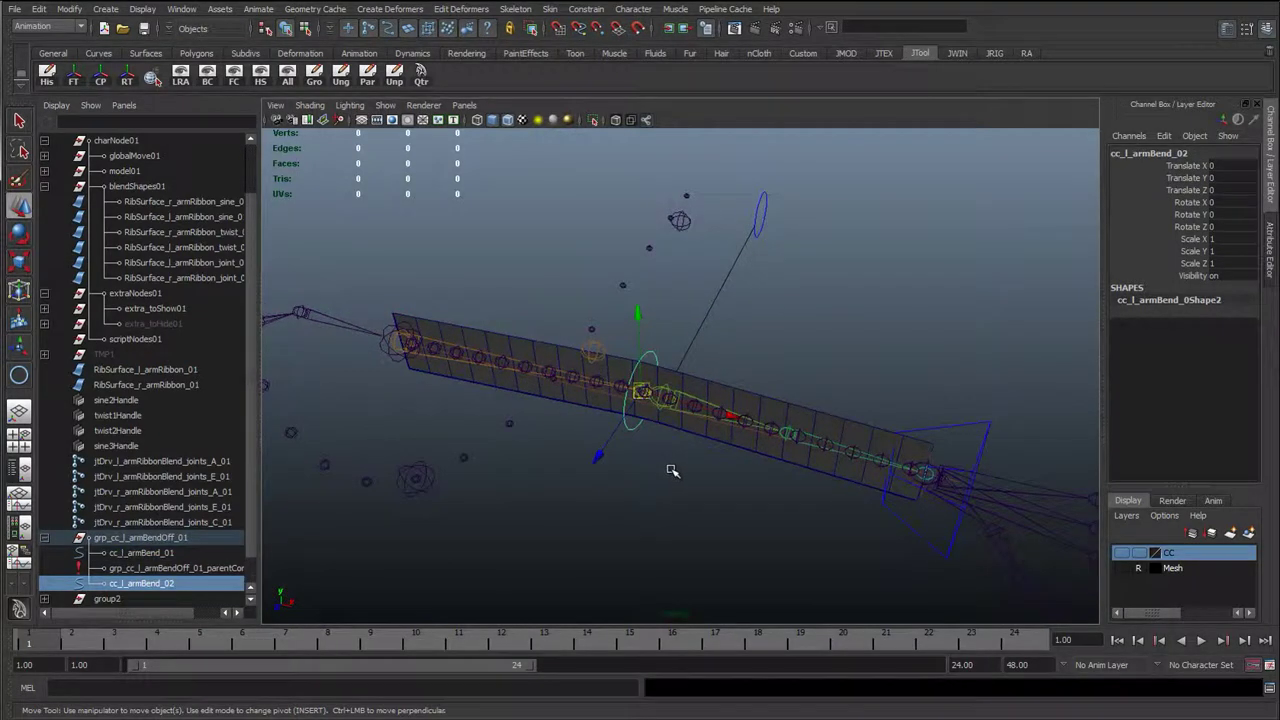
{"action": "key", "text": "shift+p"}
{"action": "scroll", "coordinate": [143, 532], "scroll_direction": "down", "scroll_amount": 2}
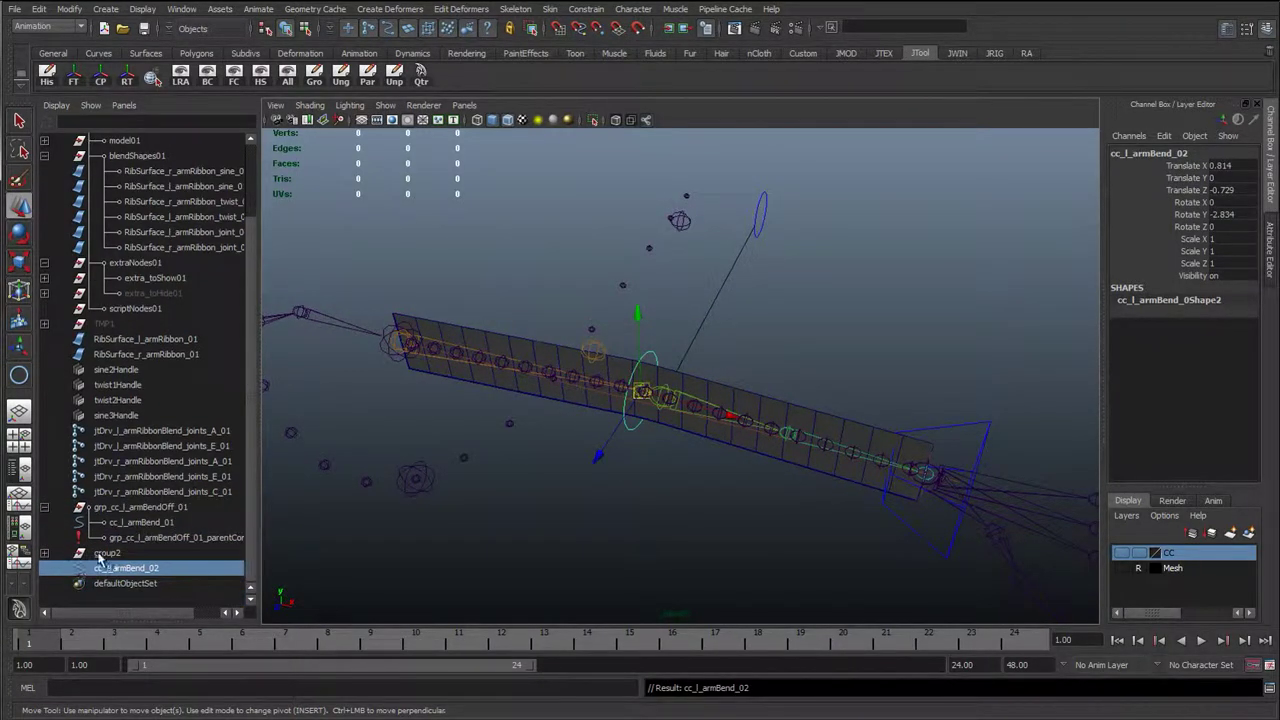
- Set the Translate X, Y, Z and Rotate X, Y values of cc_l_armBend_02 to 0
{"action": "left_click_drag", "start_coordinate": [776, 458], "coordinate": [792, 420], "text": "alt"}
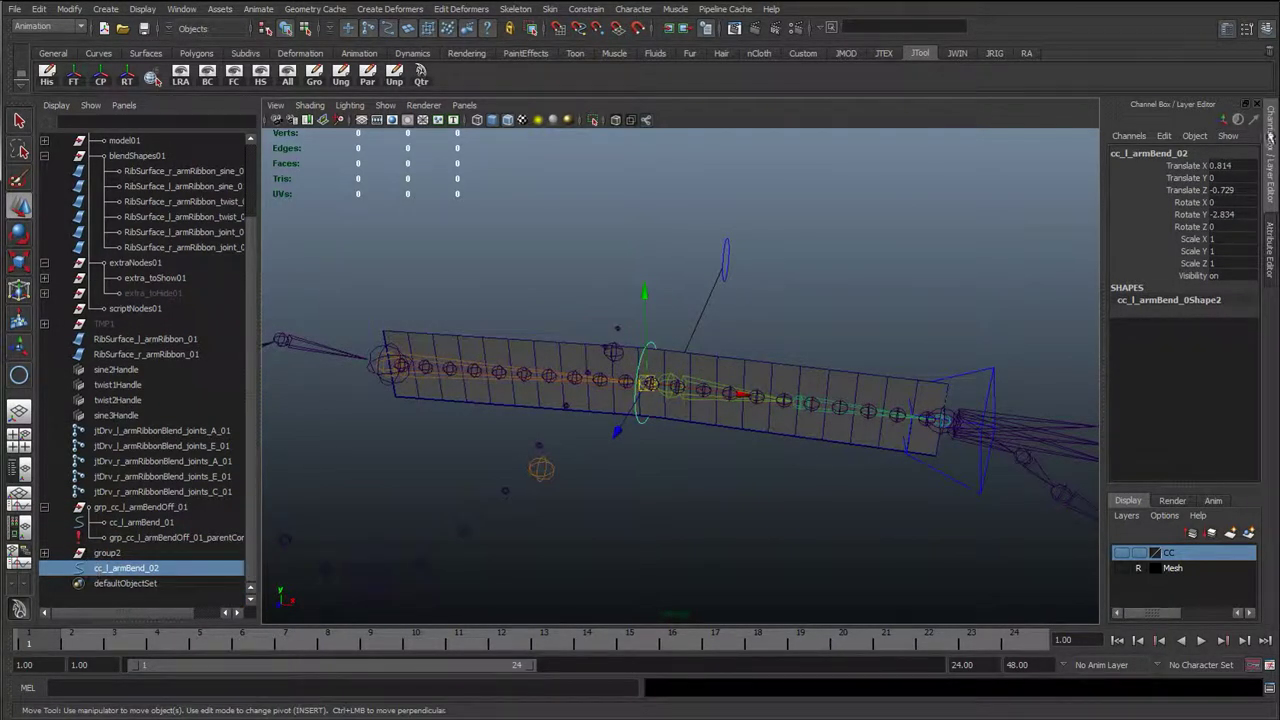
{"action": "left_click_drag", "start_coordinate": [1210, 219], "coordinate": [1212, 173]}
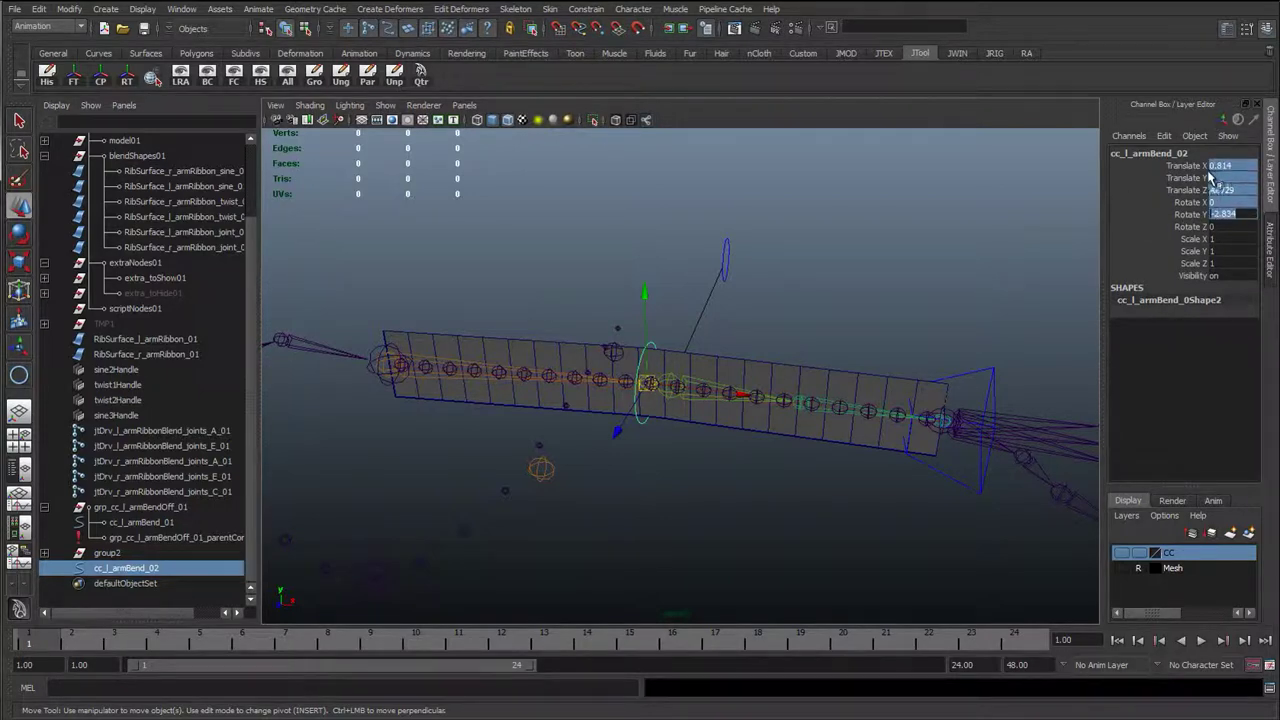
{"action": "type", "text": "0"}
{"action": "key", "text": "Return"}
{"action": "left_click_drag", "start_coordinate": [730, 341], "coordinate": [721, 402], "text": "alt"}
- Snap the duplicated control cc_l_armBend_02 across to the elbow joint of the right arm
{"action": "key", "text": "space"}
{"action": "left_click_drag", "start_coordinate": [721, 402], "coordinate": [590, 350]}
{"action": "scroll", "coordinate": [650, 392], "scroll_direction": "down", "scroll_amount": 5}
{"action": "key", "text": "space"}
{"action": "left_click_drag", "start_coordinate": [565, 407], "coordinate": [726, 403], "text": "alt"}
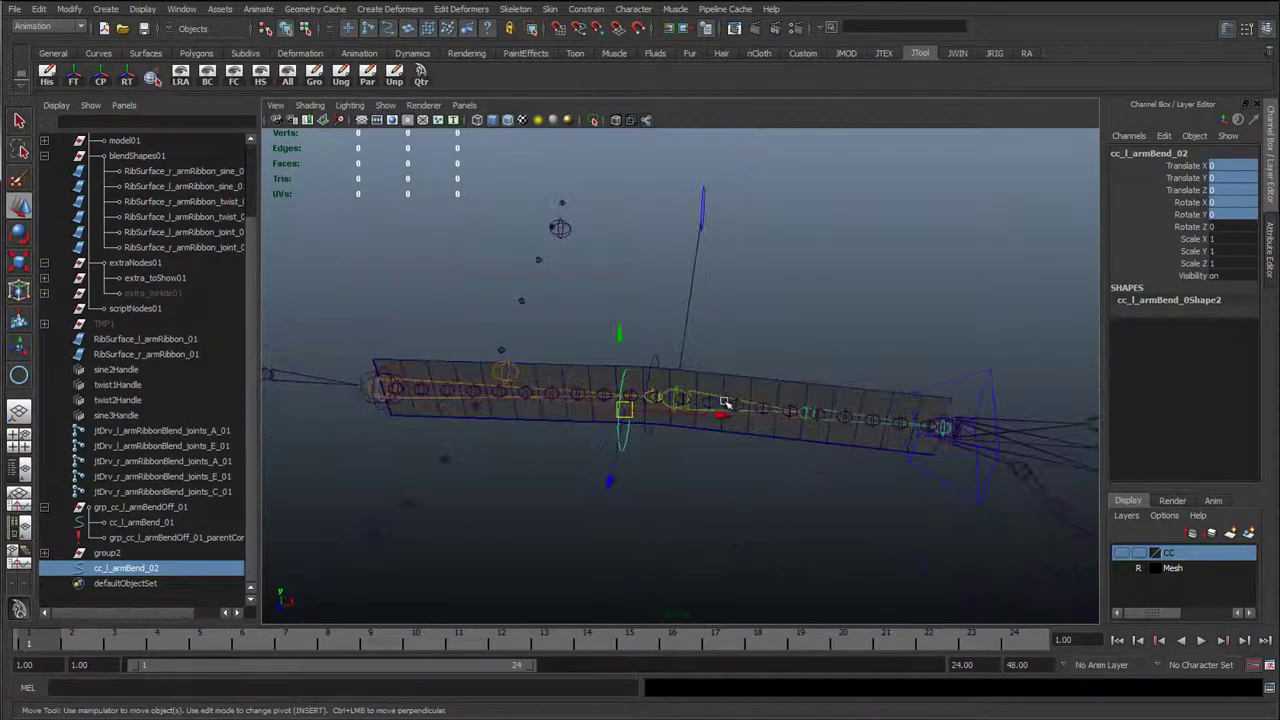
{"action": "right_click_drag", "start_coordinate": [726, 403], "coordinate": [680, 408], "text": "alt"}
{"action": "middle_click_drag", "start_coordinate": [680, 408], "coordinate": [763, 413], "text": "alt"}
{"action": "left_click_drag", "start_coordinate": [765, 413], "coordinate": [626, 394], "text": "alt"}
{"action": "right_click_drag", "start_coordinate": [626, 394], "coordinate": [594, 377], "text": "alt"}
{"action": "left_click_drag", "start_coordinate": [594, 377], "coordinate": [697, 406], "text": "alt"}
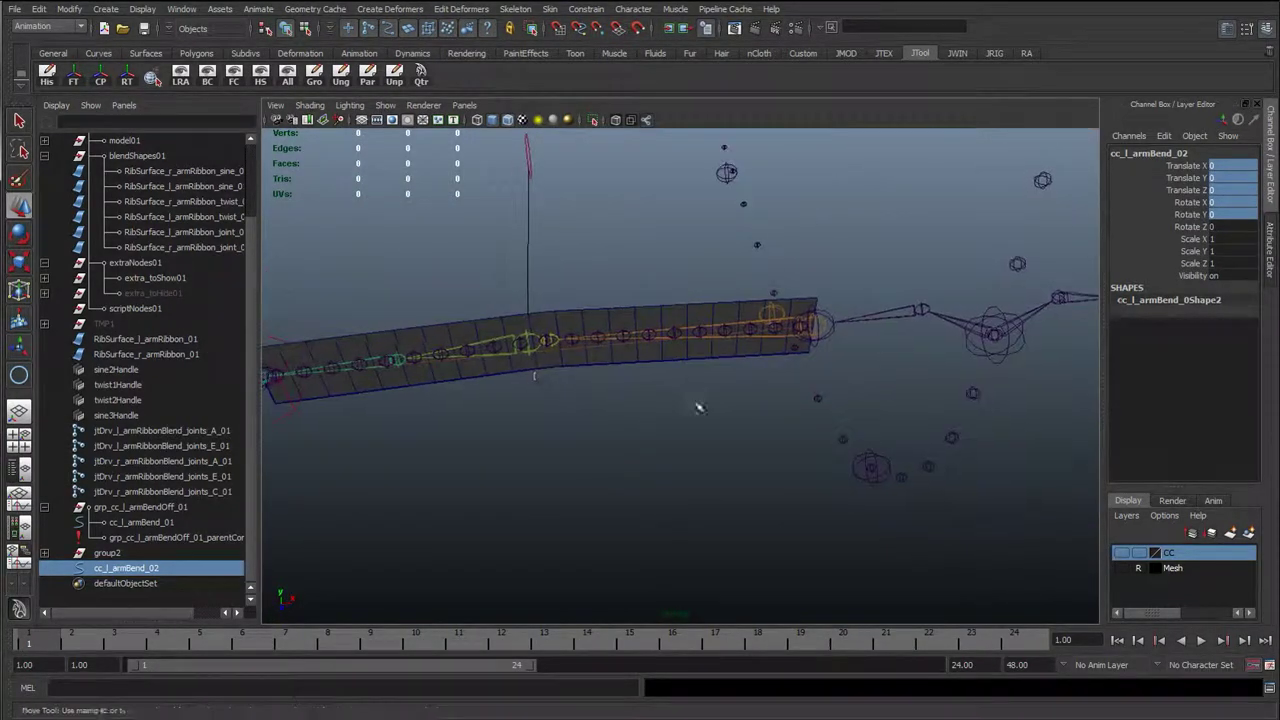
{"action": "right_click_drag", "start_coordinate": [697, 406], "coordinate": [620, 403], "text": "alt"}
{"action": "middle_click_drag", "start_coordinate": [620, 403], "coordinate": [700, 401], "text": "alt"}
{"action": "right_click_drag", "start_coordinate": [700, 401], "coordinate": [762, 385], "text": "alt"}
{"action": "key", "text": "v"}
{"action": "middle_click_drag", "start_coordinate": [677, 283], "coordinate": [690, 268]}
{"action": "right_click_drag", "start_coordinate": [772, 362], "coordinate": [734, 366], "text": "alt"}
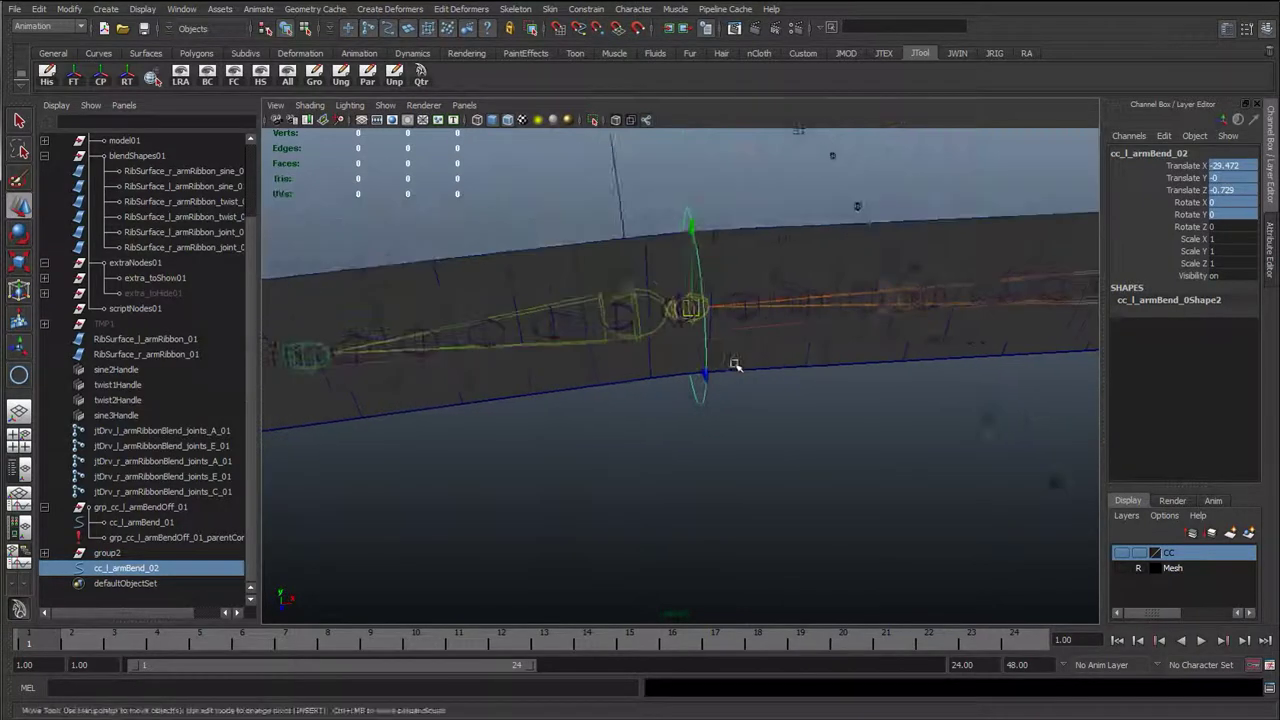
- Freeze the transformations and delete the history of the duplicated bend control cc_l_armBend_02 at the right elbow
{"action": "mouse_move", "coordinate": [734, 366]}
{"action": "left_mouse_down", "text": "alt"}
{"action": "mouse_move", "coordinate": [639, 358]}
{"action": "mouse_move", "coordinate": [714, 363]}
{"action": "mouse_move", "coordinate": [752, 350]}
{"action": "left_mouse_up", "text": "alt"}
{"action": "middle_click_drag", "start_coordinate": [752, 350], "coordinate": [640, 432], "text": "alt"}
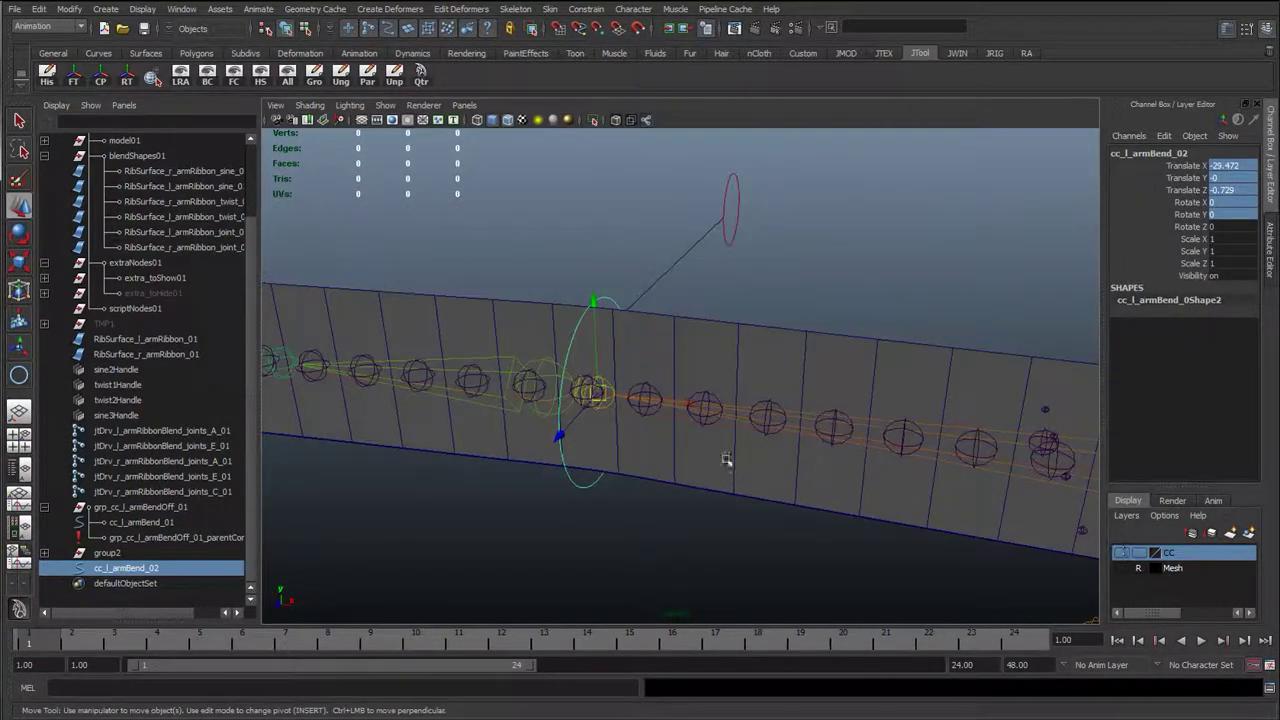
{"action": "scroll", "coordinate": [602, 441], "scroll_direction": "up", "scroll_amount": 5}
{"action": "left_click_drag", "start_coordinate": [602, 441], "coordinate": [766, 380], "text": "alt"}
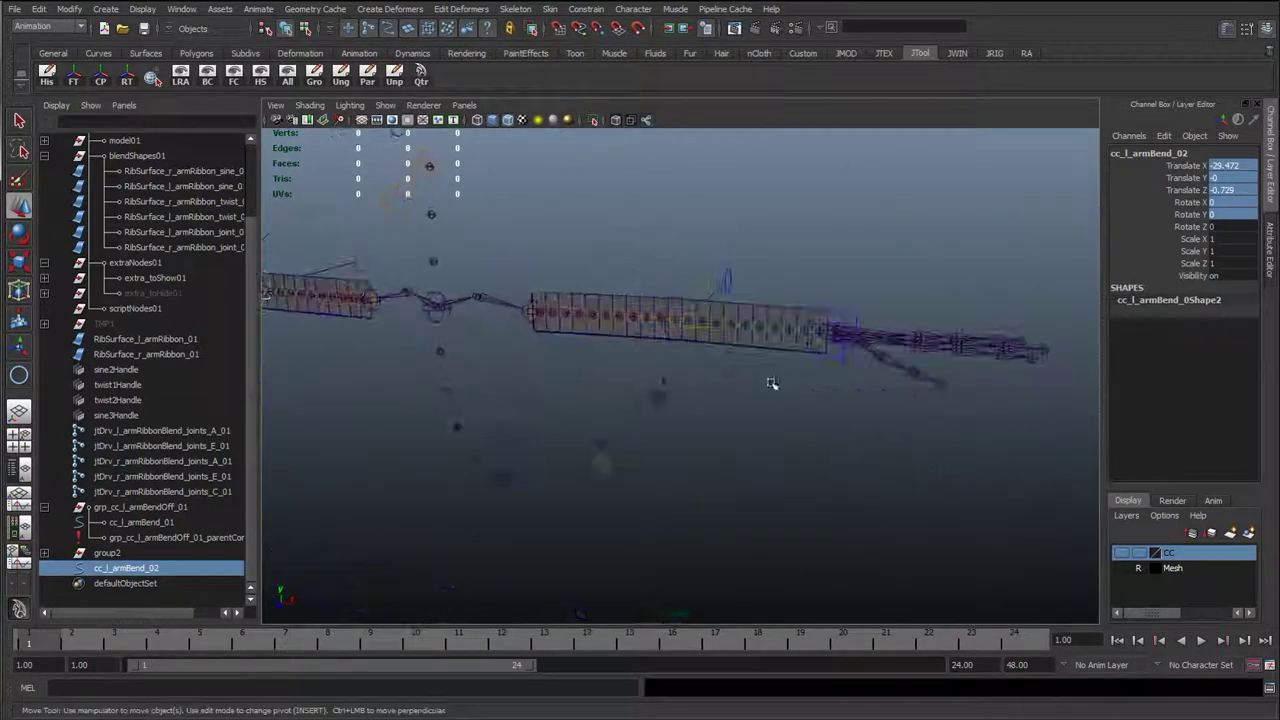
{"action": "left_click", "coordinate": [668, 338]}
{"action": "left_click_drag", "start_coordinate": [651, 371], "coordinate": [486, 316], "text": "alt"}
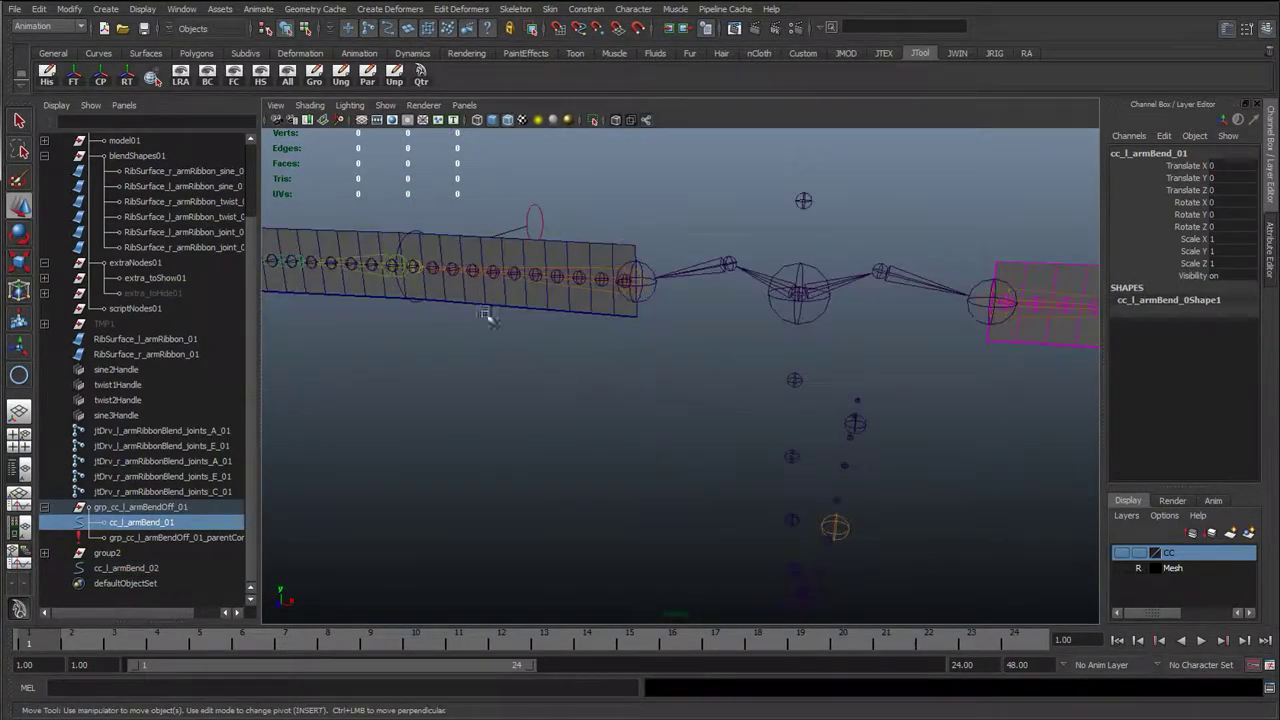
{"action": "left_click", "coordinate": [417, 296]}
{"action": "key", "text": "f"}
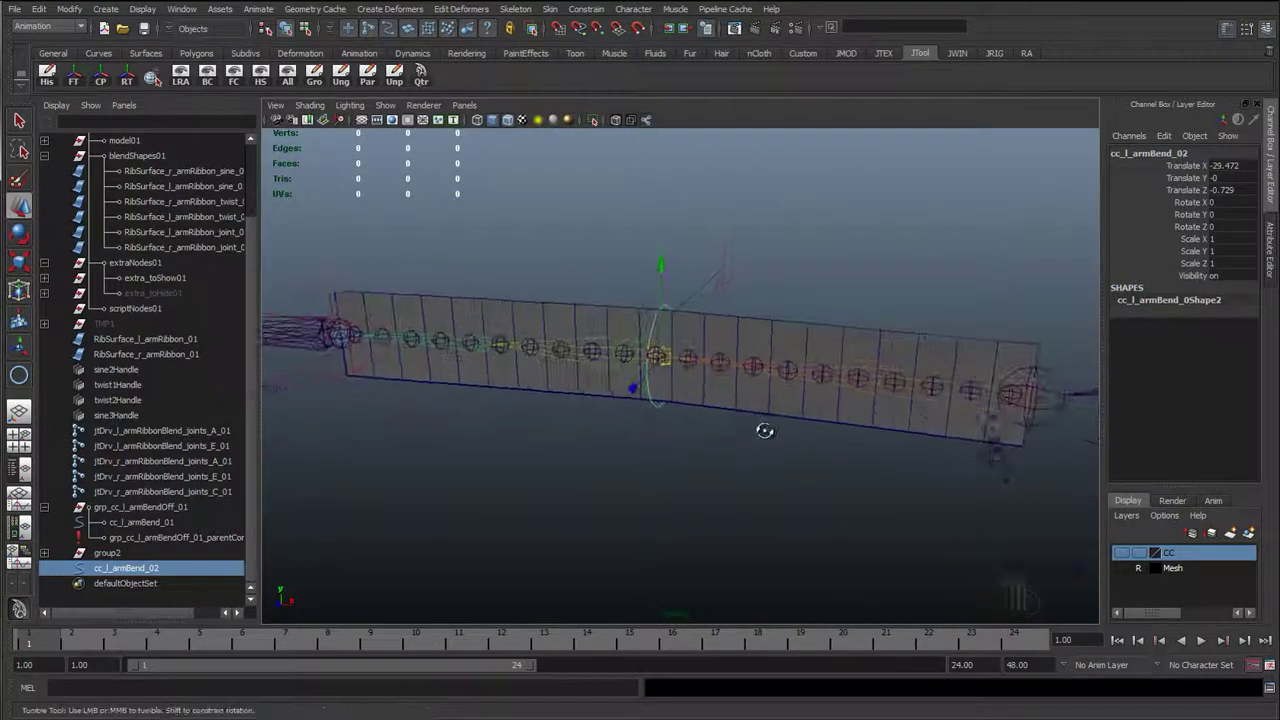
{"action": "left_click", "coordinate": [73, 77]}
{"action": "left_click", "coordinate": [47, 77]}
{"action": "left_click", "coordinate": [70, 76]}
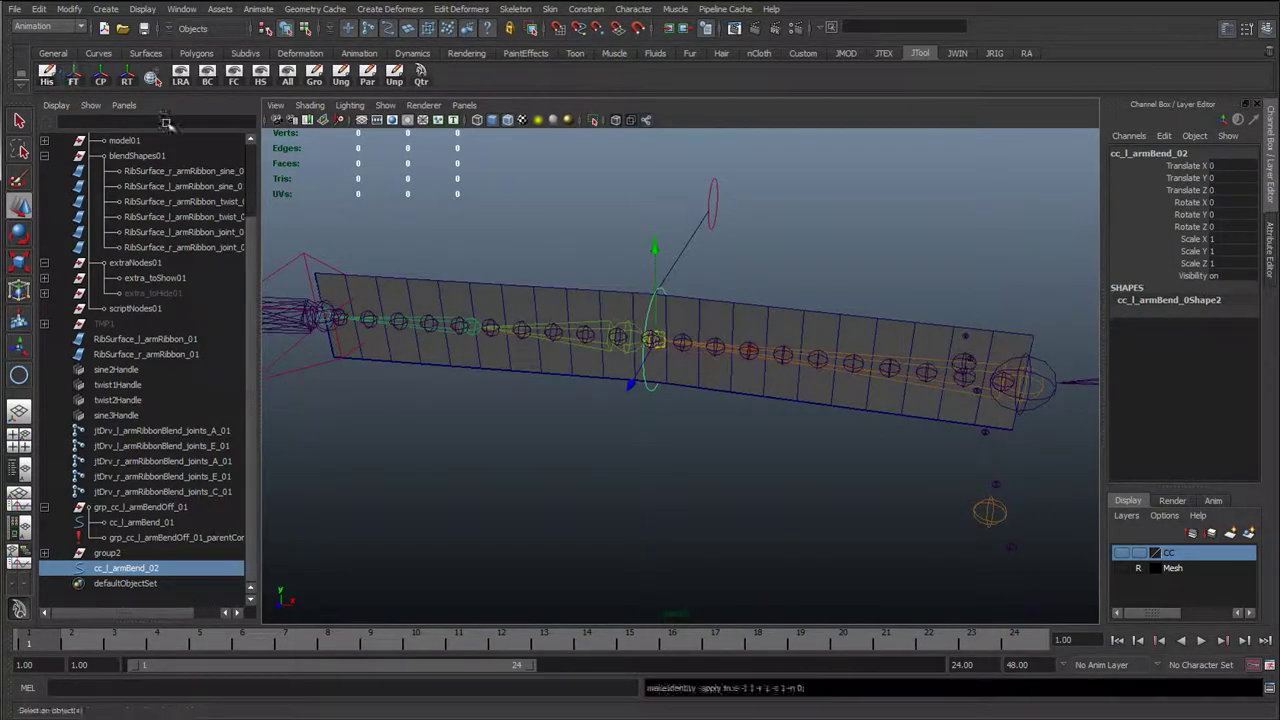
- Rename the right elbow's bend control to cc_r_armBend_01
{"action": "scroll", "coordinate": [686, 369], "scroll_direction": "up", "scroll_amount": 3}
{"action": "left_click_drag", "start_coordinate": [686, 369], "coordinate": [729, 300], "text": "alt"}
{"action": "middle_click_drag", "start_coordinate": [729, 300], "coordinate": [726, 417], "text": "alt"}
{"action": "left_click", "coordinate": [1156, 153]}
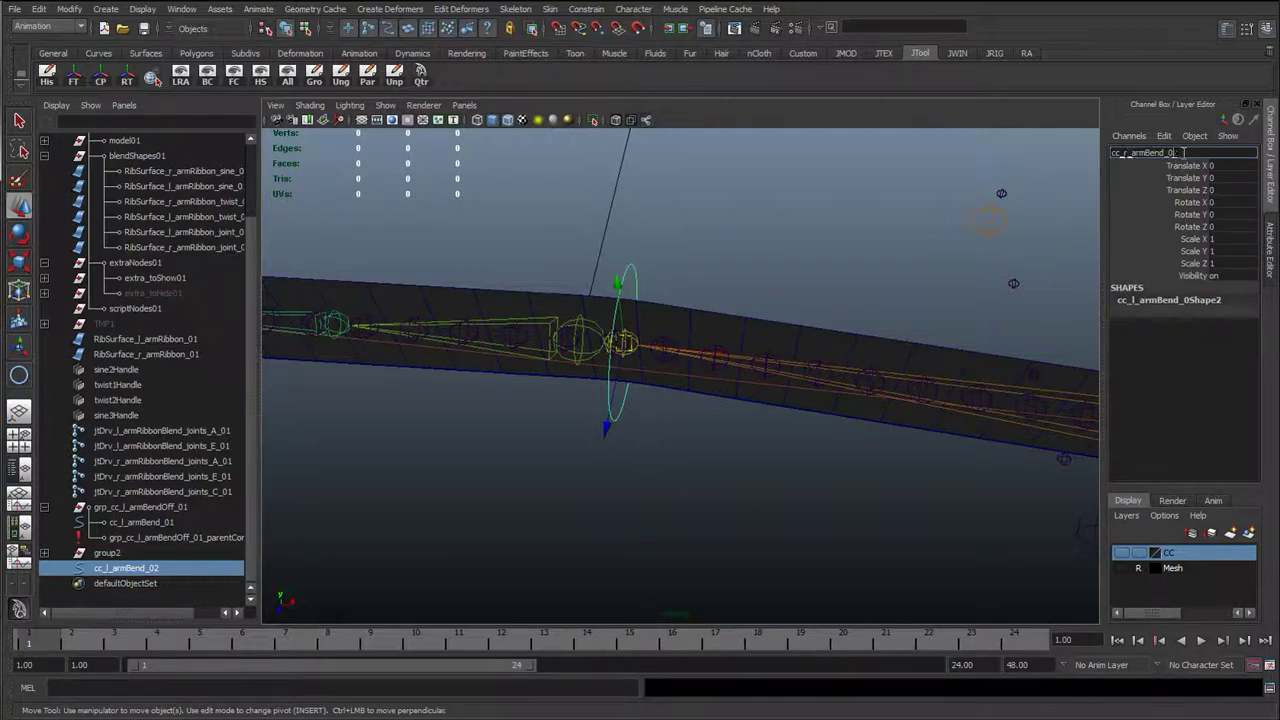
{"action": "type", "text": "1"}
{"action": "key", "text": "Return"}
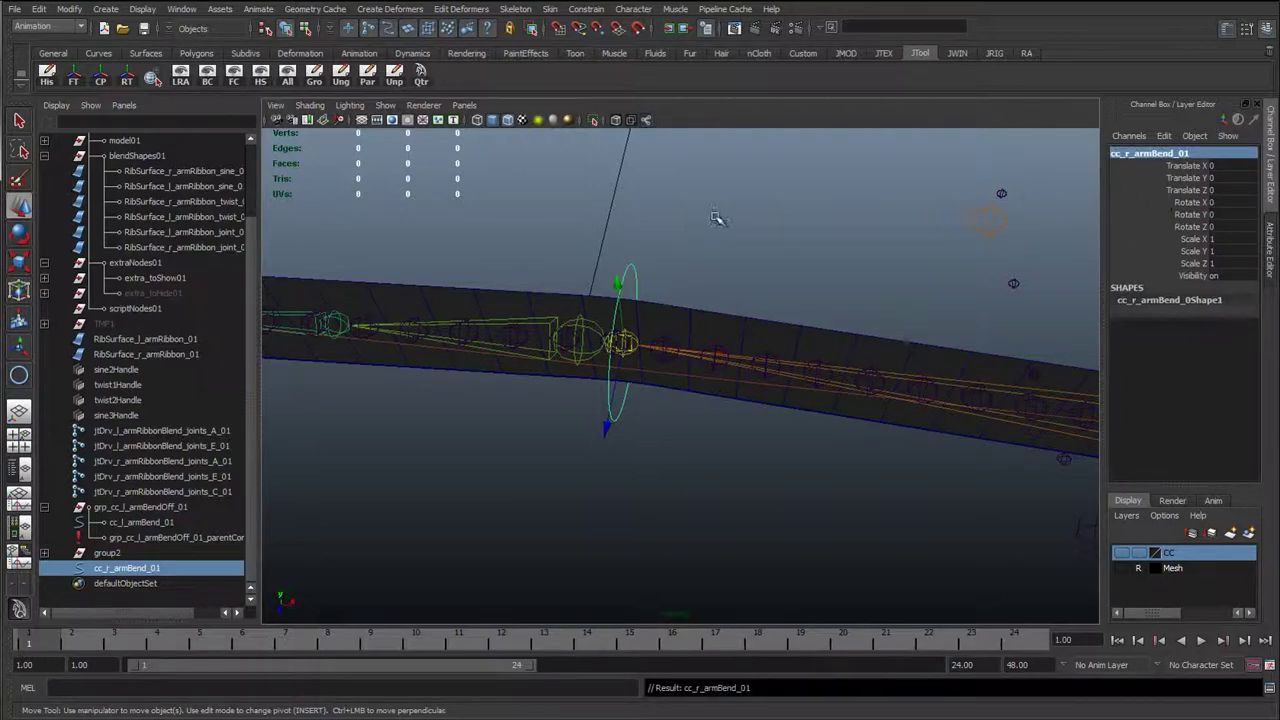
- Group the control cc_r_armBend_01 and center the new group's pivot
{"action": "left_click", "coordinate": [680, 260]}
{"action": "left_click", "coordinate": [638, 272]}
{"action": "key", "text": "ctrl+g"}
{"action": "left_click_drag", "start_coordinate": [638, 272], "coordinate": [677, 289], "text": "alt"}
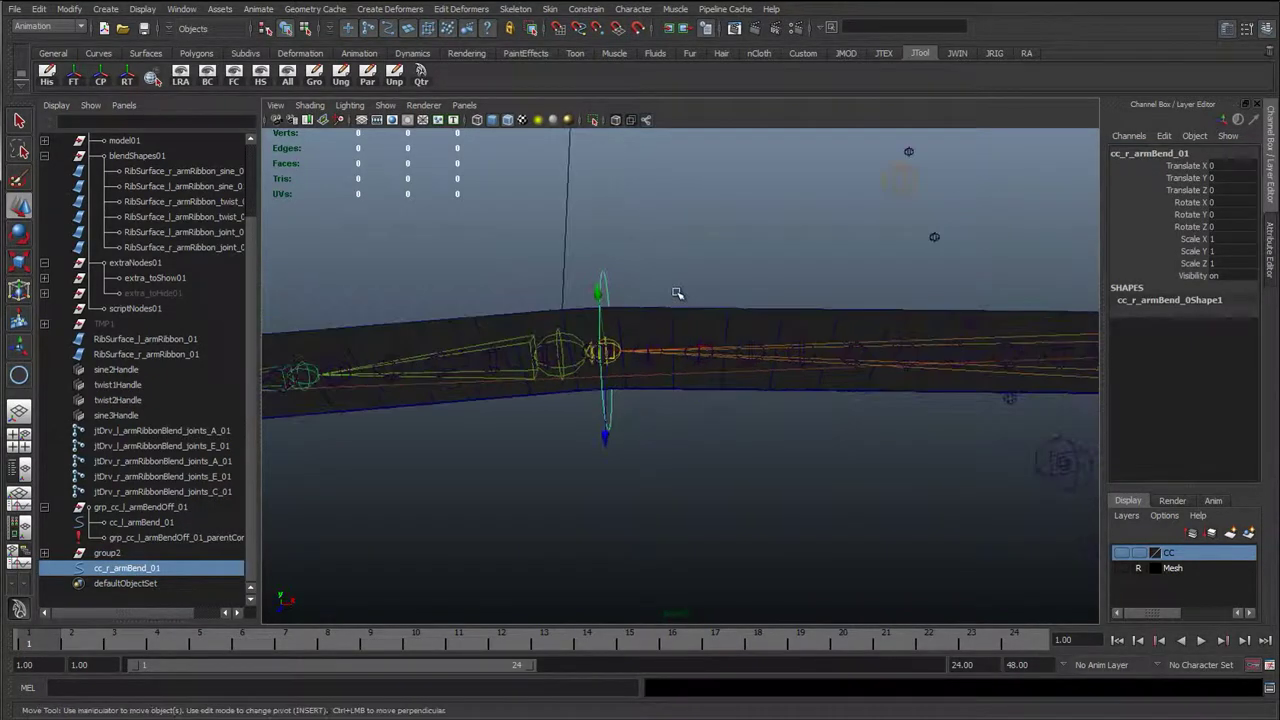
{"action": "middle_click_drag", "start_coordinate": [663, 289], "coordinate": [688, 314], "text": "alt"}
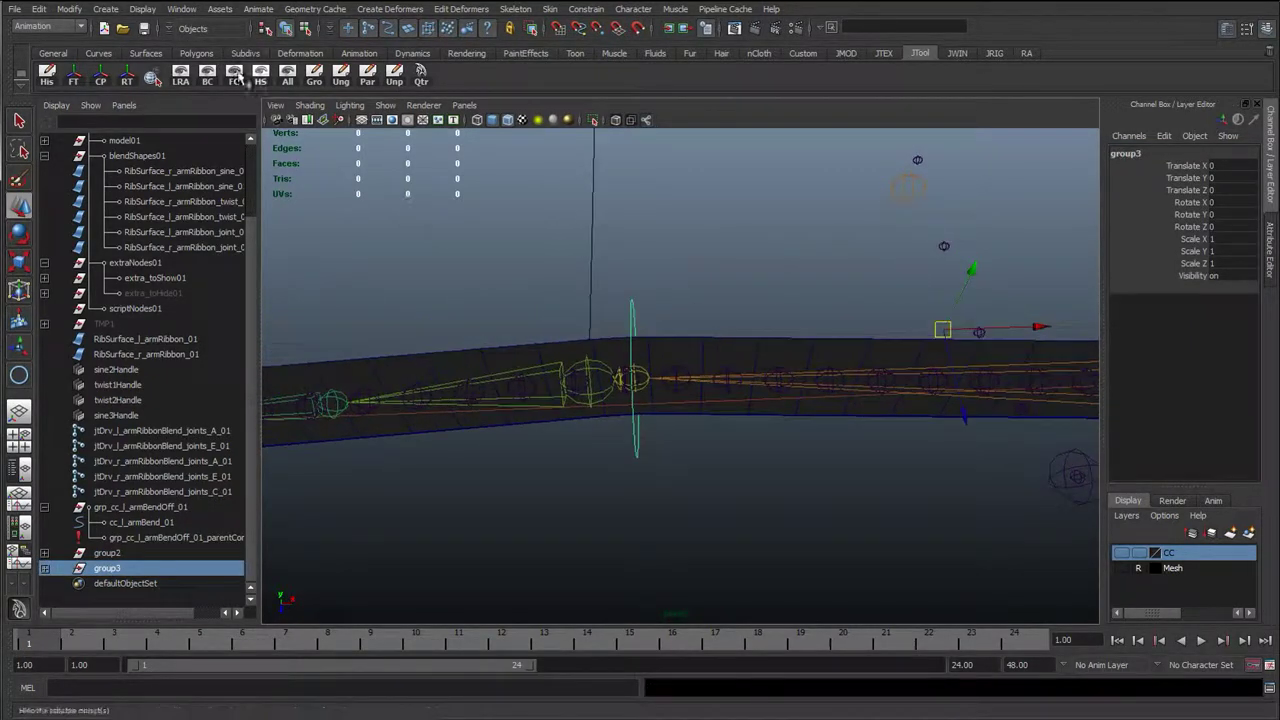
{"action": "left_click", "coordinate": [101, 77]}
- Parent-constrain the bend control's group to the right elbow joint
{"action": "right_click_drag", "start_coordinate": [470, 352], "coordinate": [534, 366], "text": "alt"}
{"action": "left_click_drag", "start_coordinate": [534, 366], "coordinate": [707, 413], "text": "alt"}
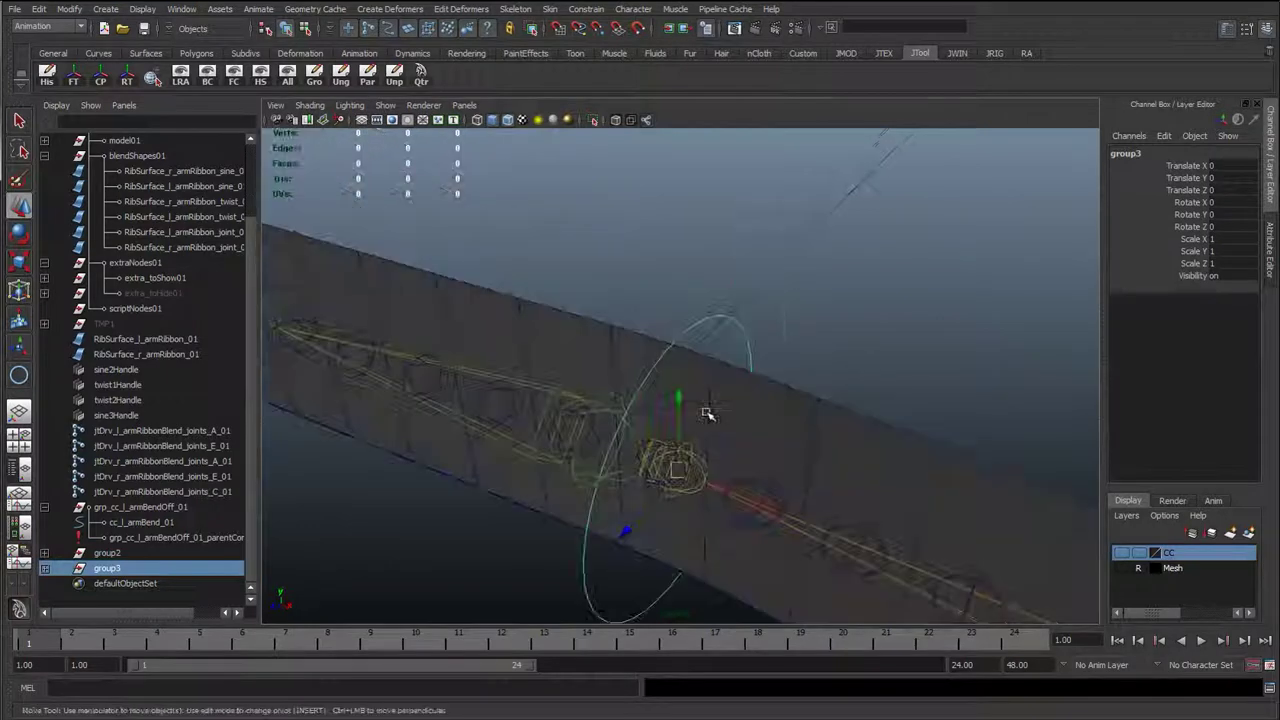
{"action": "left_click", "coordinate": [686, 468]}
{"action": "left_click", "coordinate": [108, 568]}
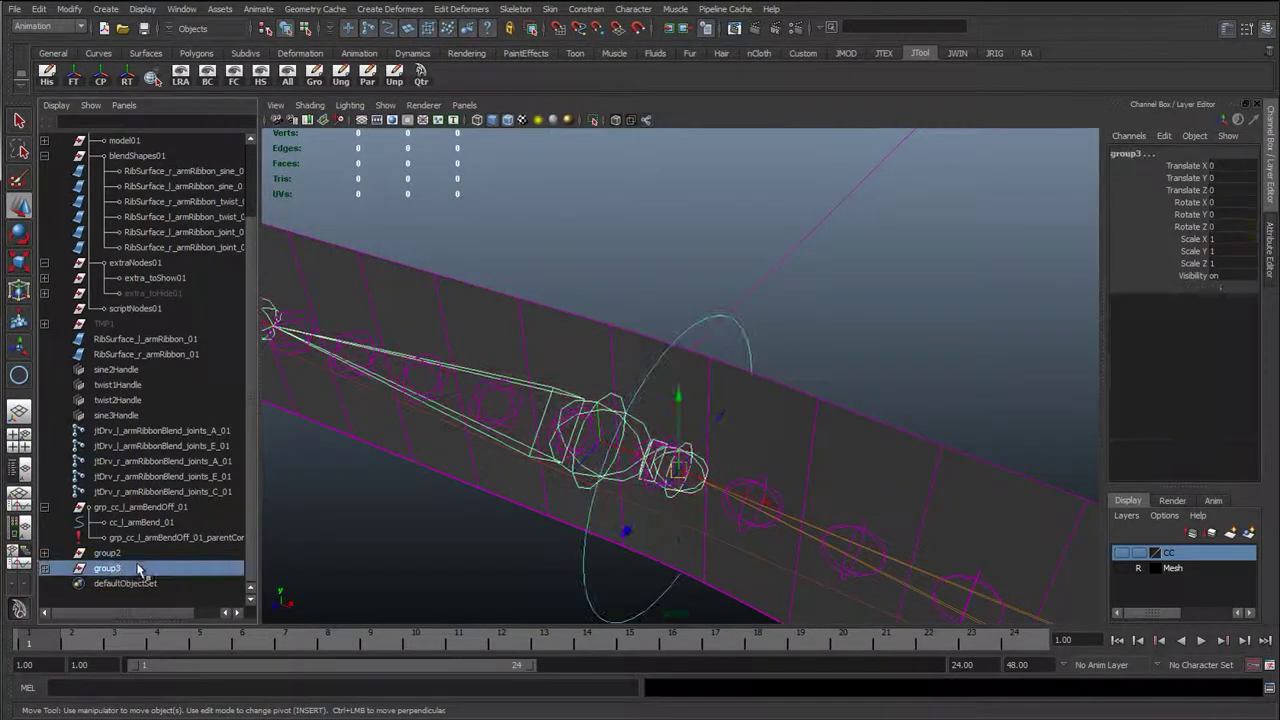
{"action": "left_click", "coordinate": [586, 9]}
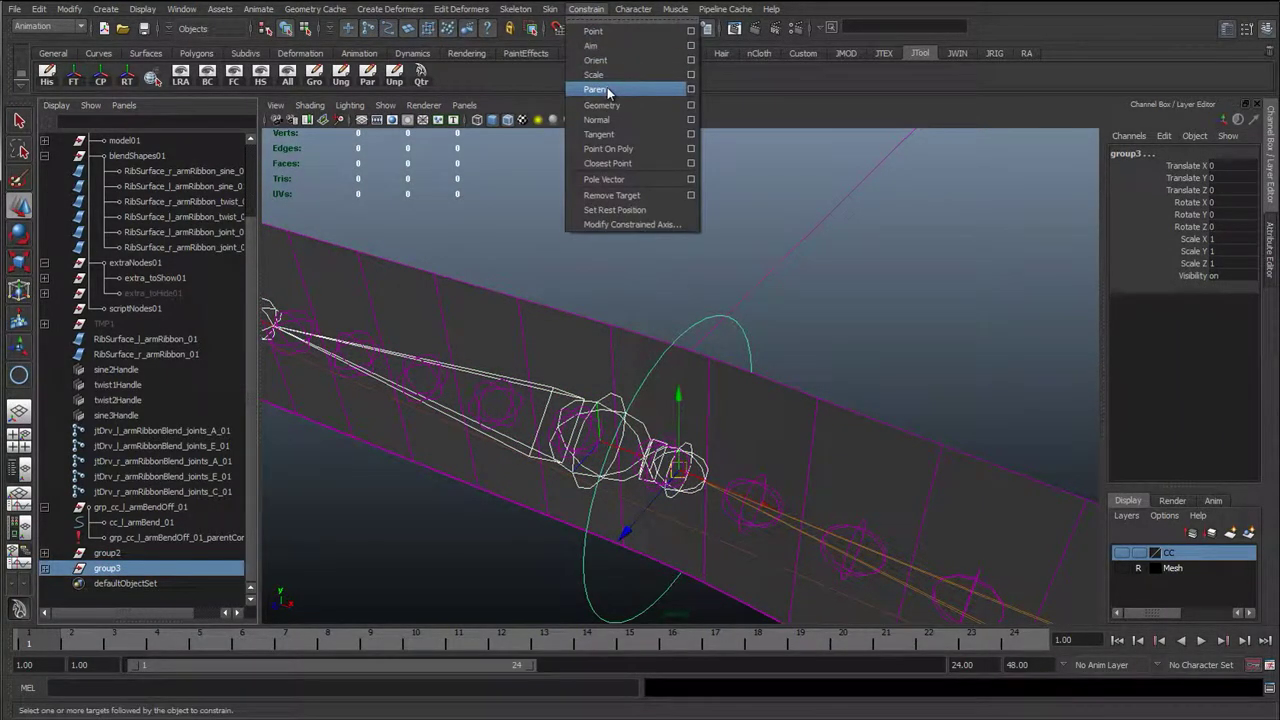
{"action": "left_click", "coordinate": [691, 90]}
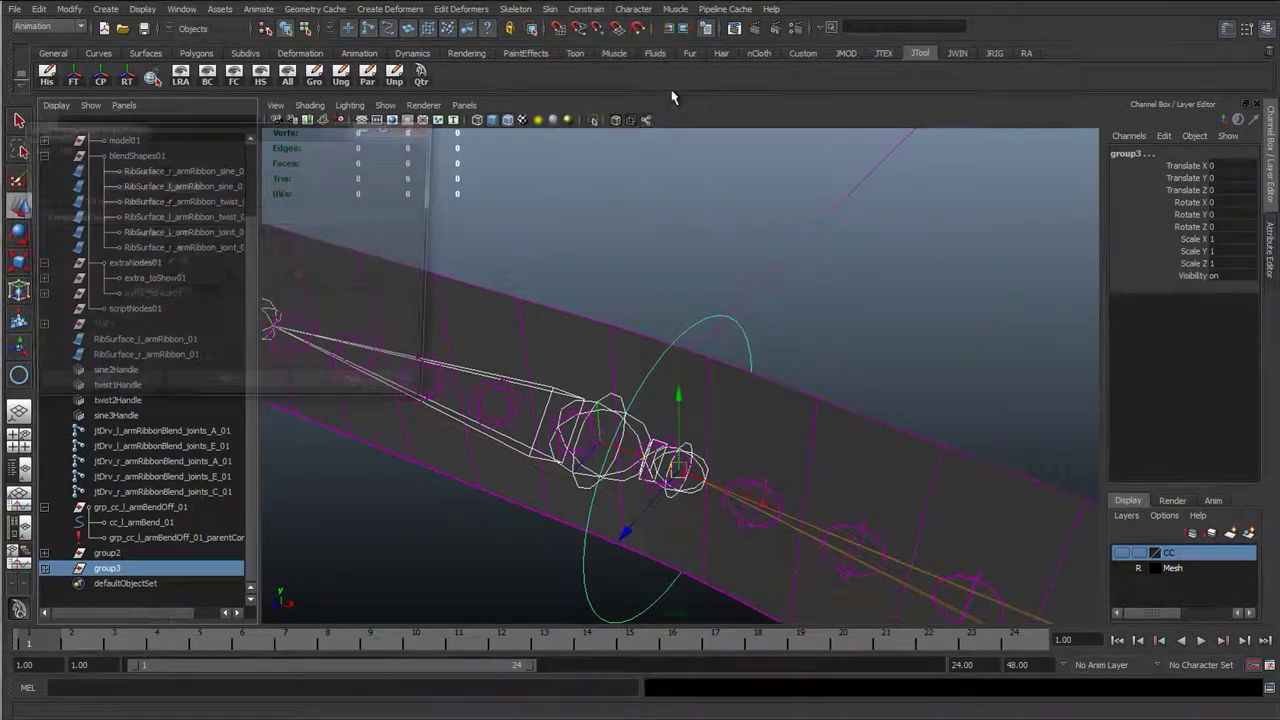
{"action": "left_click", "coordinate": [262, 393]}
{"action": "left_click", "coordinate": [336, 393]}
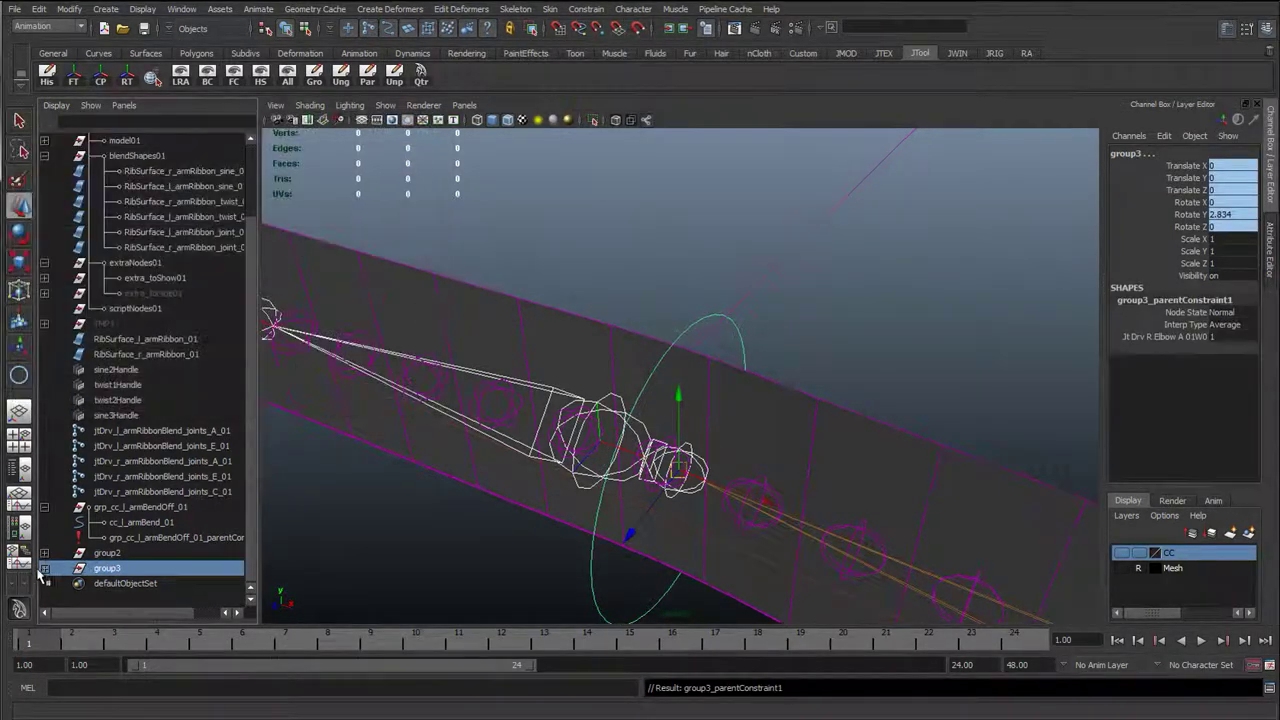
- Rename the constrained group grp_cc_r_armBendOff_01, matching the left arm's offset group, and collapse its hierarchy
{"action": "left_click", "coordinate": [44, 568]}
{"action": "double_click", "coordinate": [136, 583]}
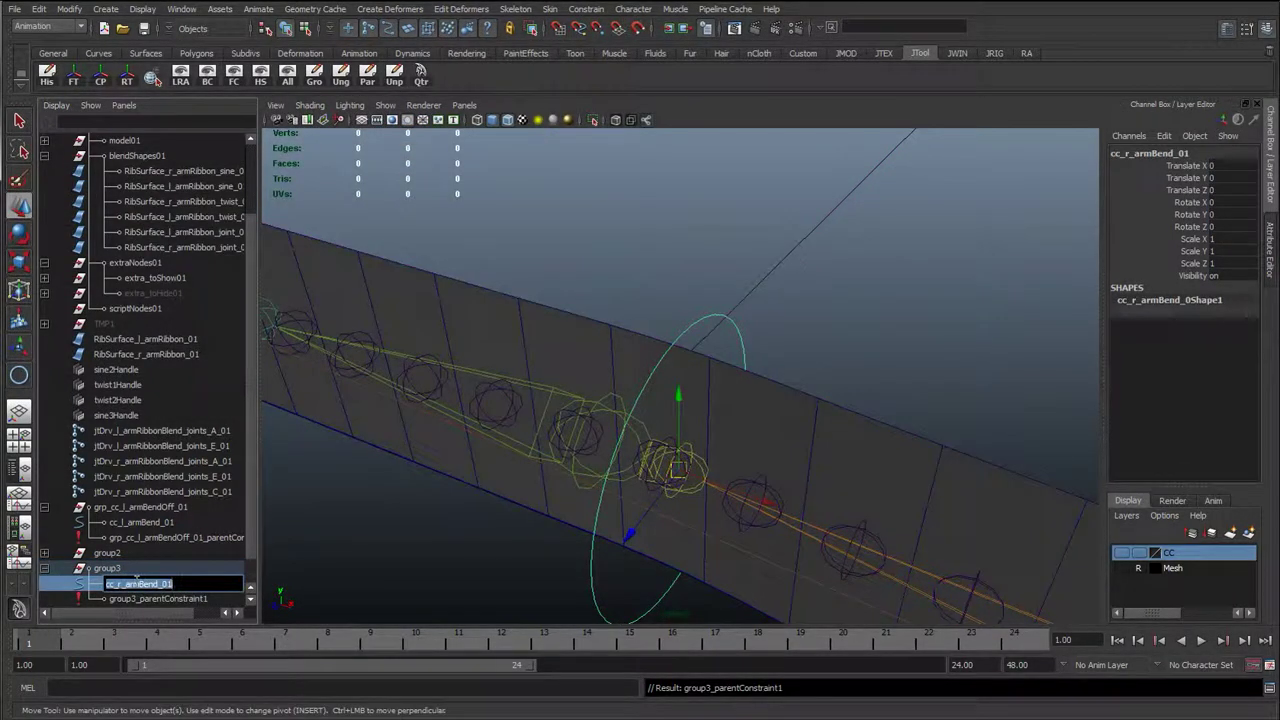
{"action": "key", "text": "ctrl+c"}
{"action": "left_click", "coordinate": [140, 569]}
{"action": "double_click", "coordinate": [143, 569]}
{"action": "key", "text": "ctrl+v"}
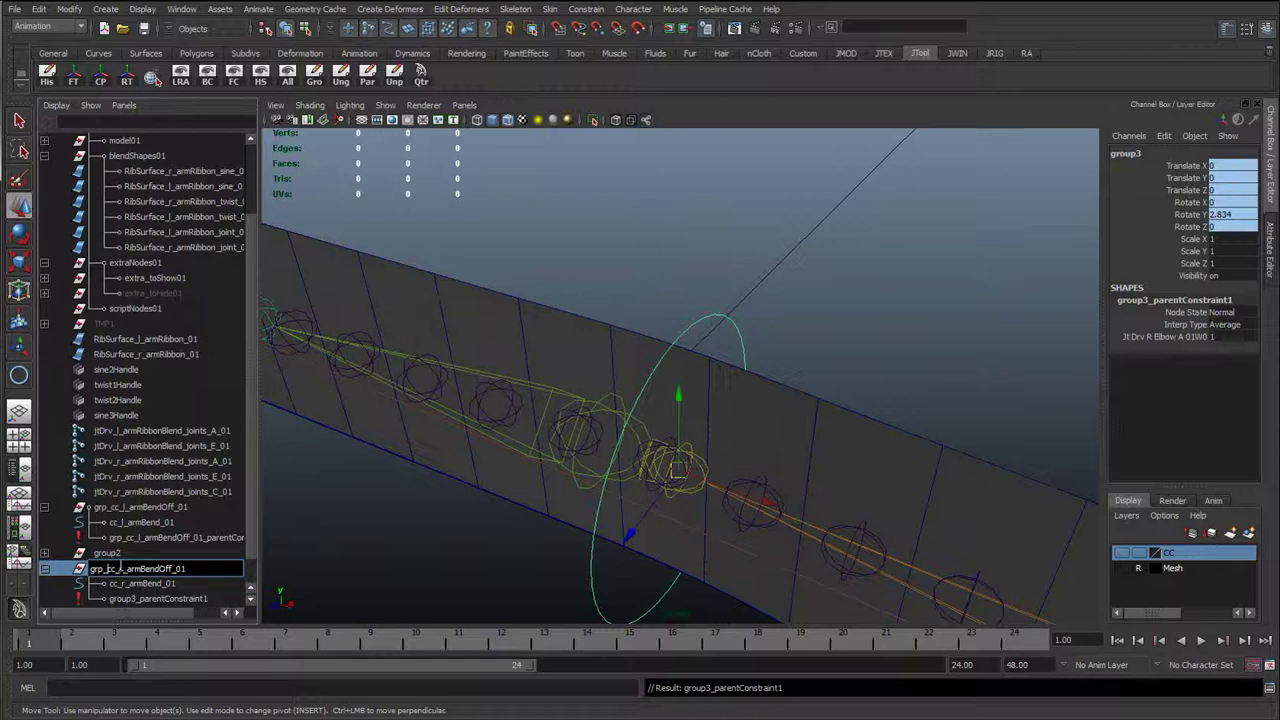
{"action": "key", "text": "Return"}
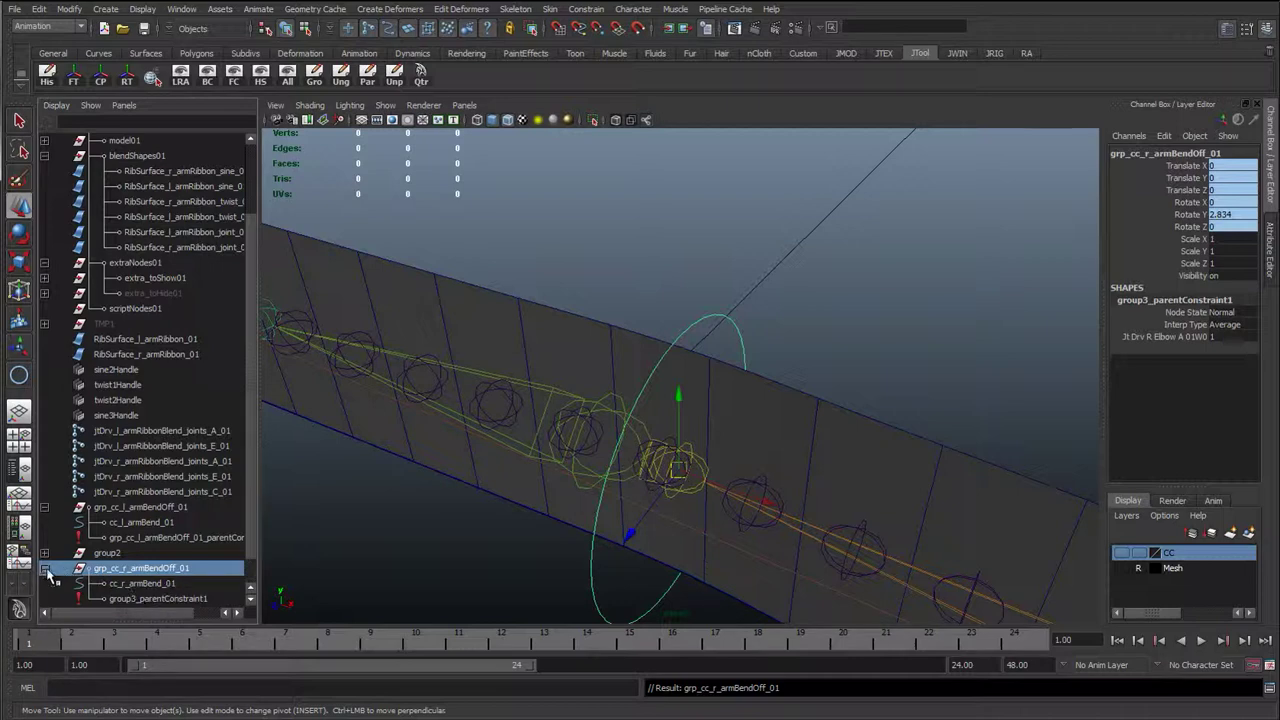
{"action": "left_click", "coordinate": [45, 568]}
{"action": "left_click", "coordinate": [45, 568]}
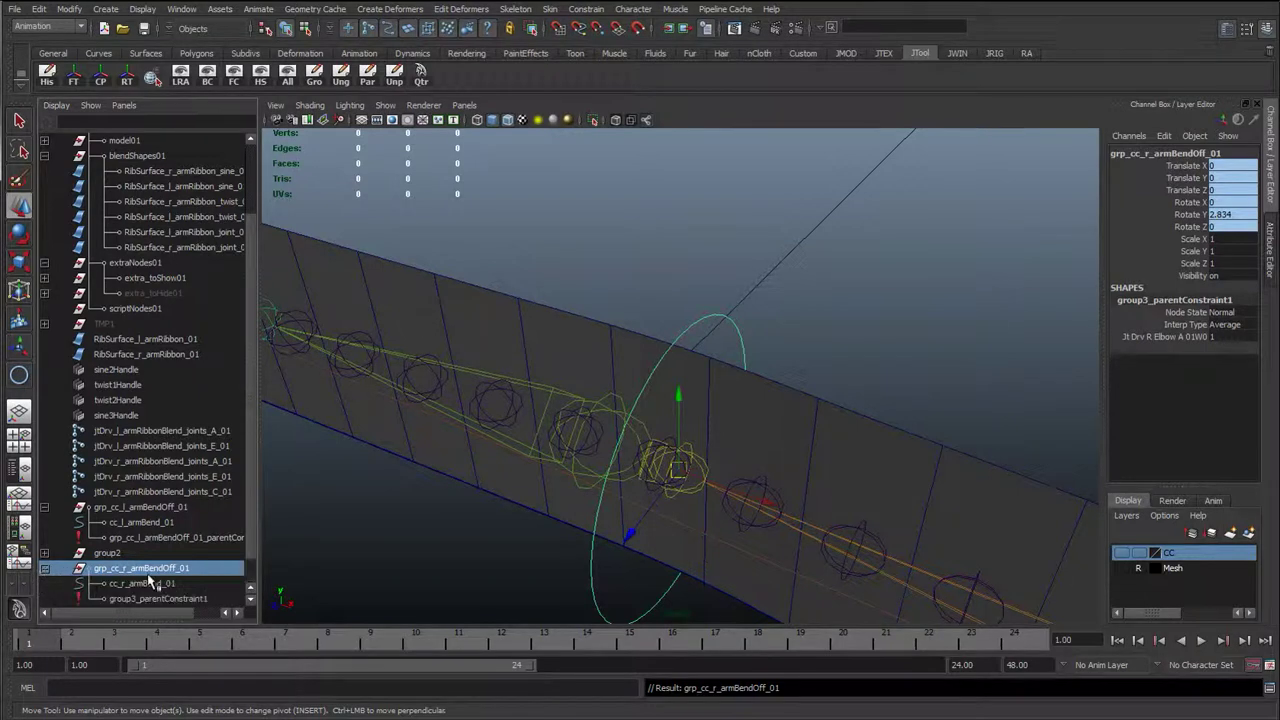
{"action": "left_click", "coordinate": [45, 569]}
- Try moving the right wrist control to test how the arm ribbon follows, and undo the moves
{"action": "left_click_drag", "start_coordinate": [626, 517], "coordinate": [683, 506], "text": "alt"}
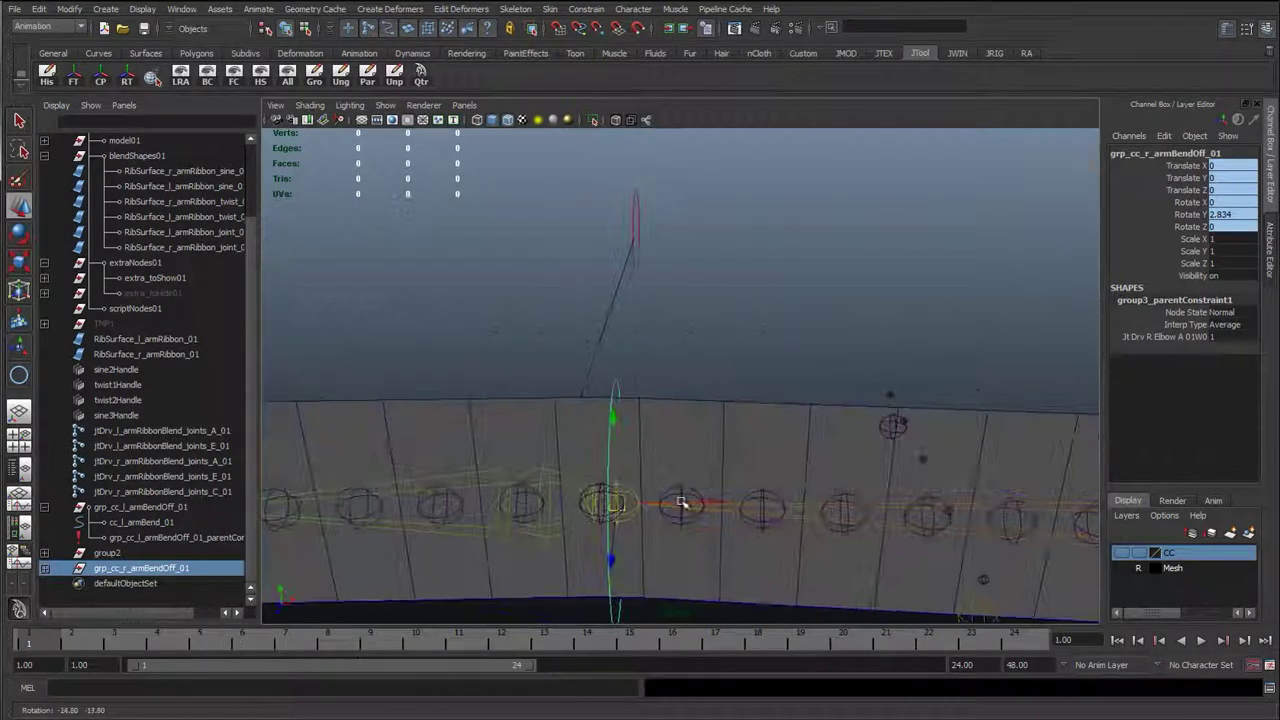
{"action": "right_click_drag", "start_coordinate": [506, 484], "coordinate": [415, 368], "text": "alt"}
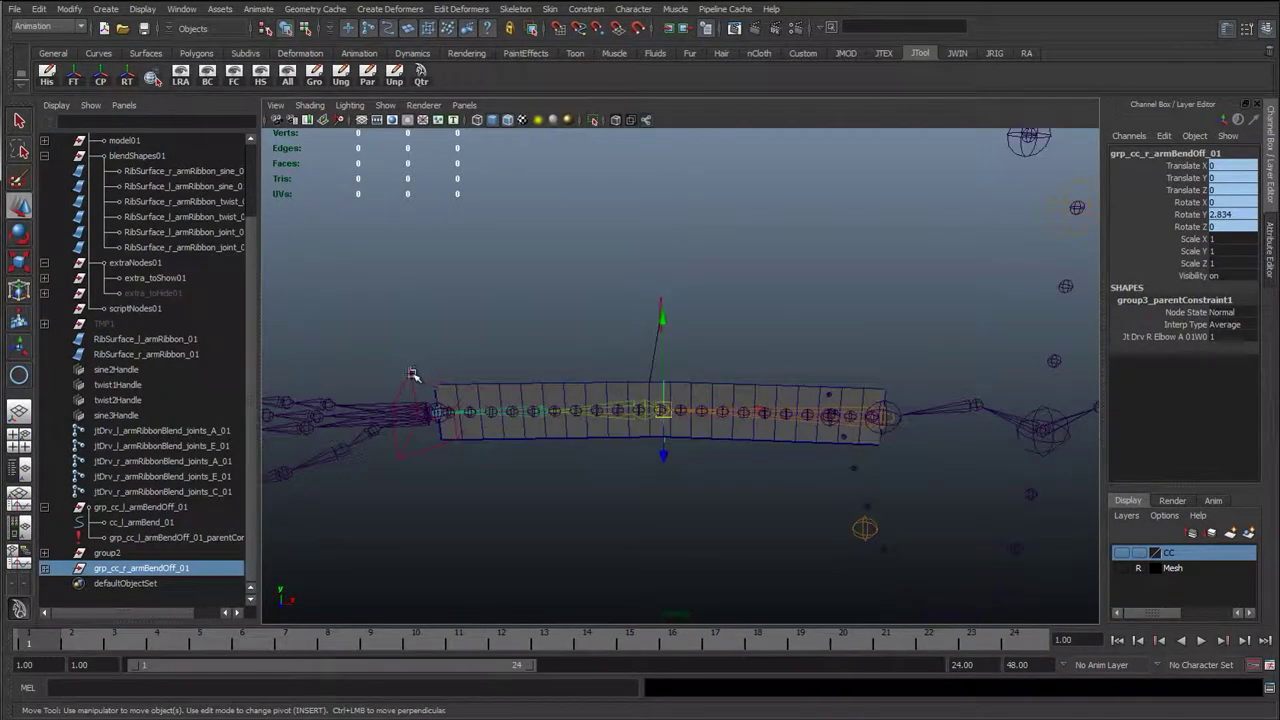
{"action": "left_click", "coordinate": [416, 369]}
{"action": "left_click", "coordinate": [414, 374]}
{"action": "left_click_drag", "start_coordinate": [439, 411], "coordinate": [541, 415]}
{"action": "left_click_drag", "start_coordinate": [543, 428], "coordinate": [533, 453], "text": "alt"}
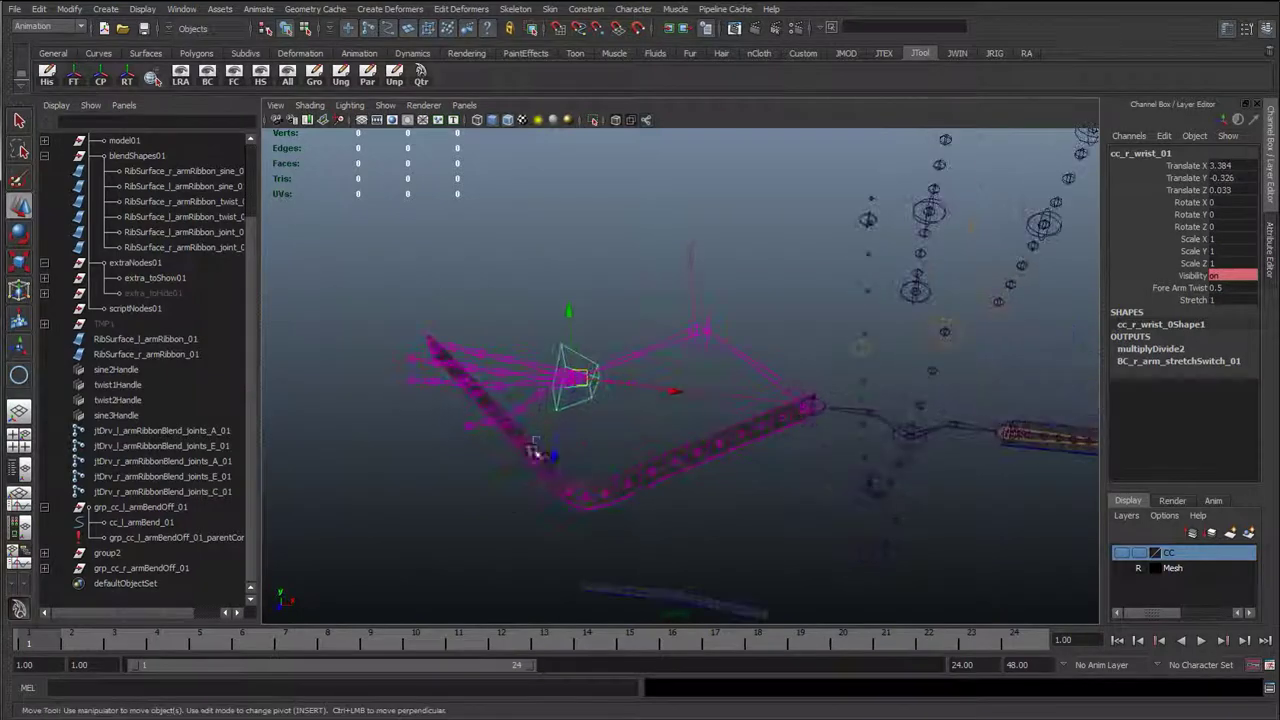
{"action": "left_click_drag", "start_coordinate": [578, 385], "coordinate": [530, 338]}
{"action": "key", "text": "ctrl+z"}
{"action": "scroll", "coordinate": [711, 443], "scroll_direction": "up", "scroll_amount": 5}
{"action": "key", "text": "ctrl+z"}
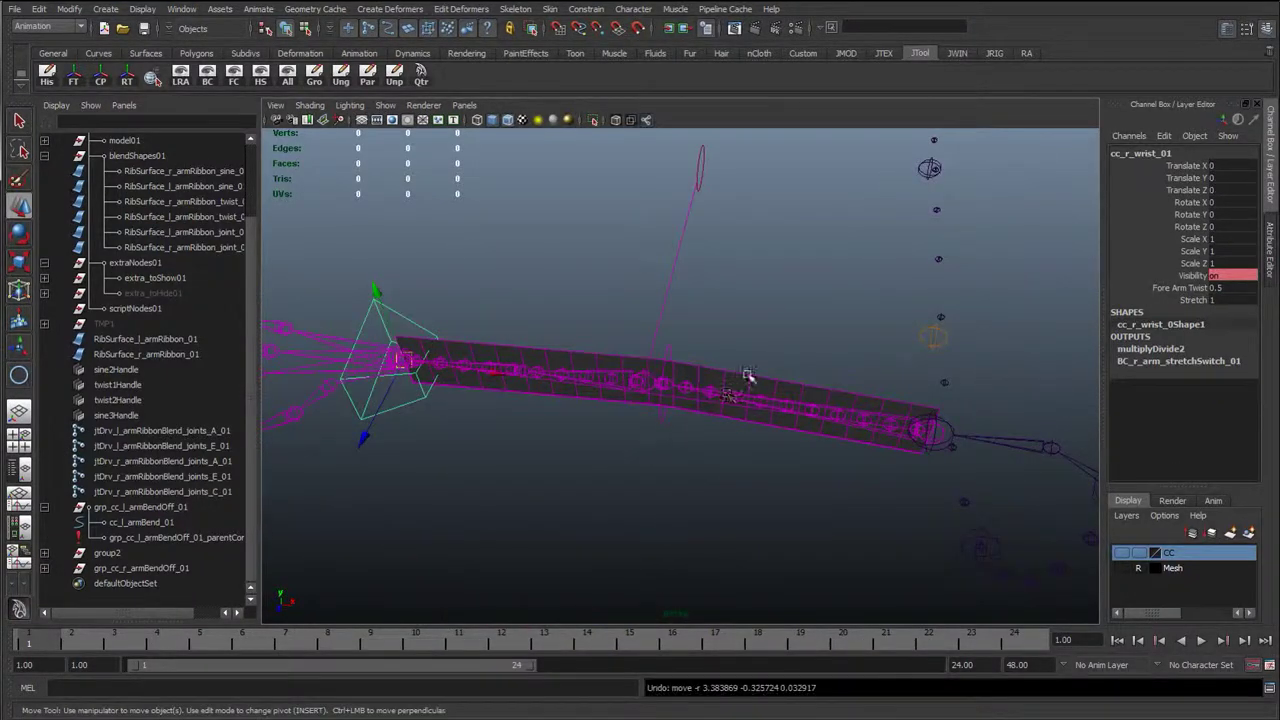
- Reorder the inputs of RibSurface_r_armRibbon_01, moving the RibBlend_r_arm_01 blend shape below the skin cluster
{"action": "left_click", "coordinate": [748, 376]}
{"action": "left_click_drag", "start_coordinate": [735, 362], "coordinate": [750, 388], "text": "alt"}
{"action": "right_click_drag", "start_coordinate": [750, 388], "coordinate": [878, 590]}
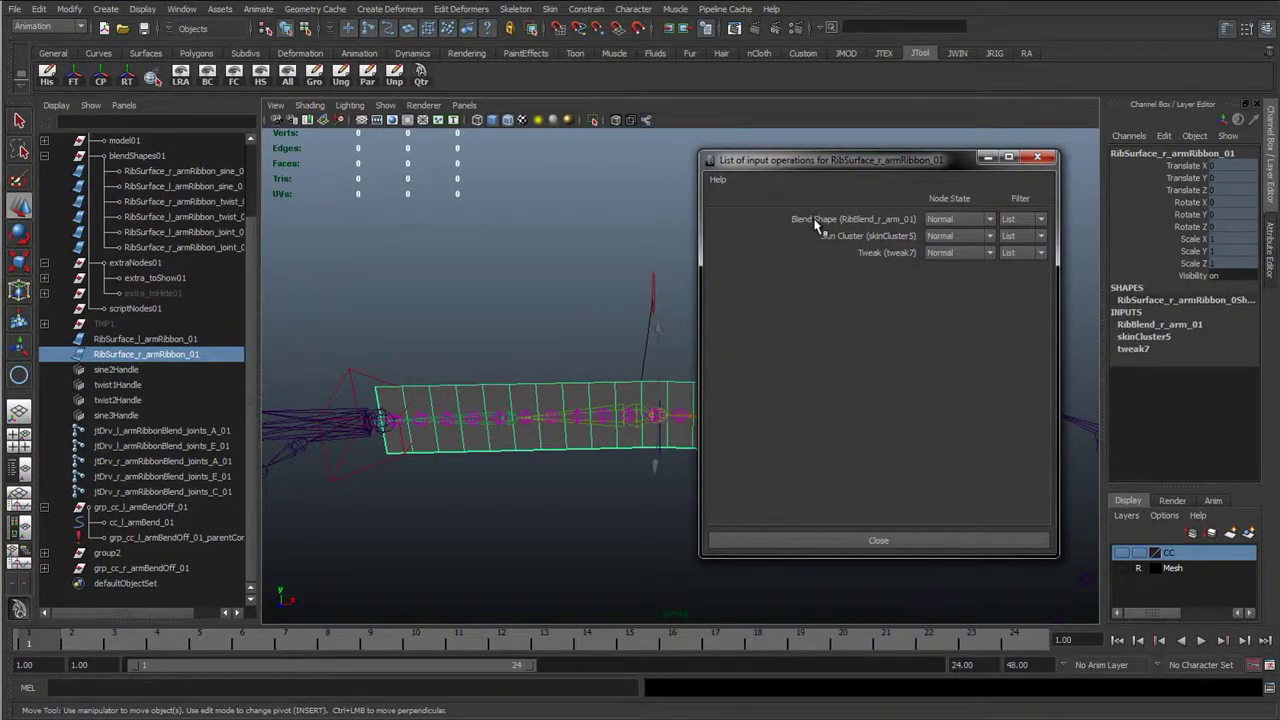
{"action": "middle_click_drag", "start_coordinate": [815, 225], "coordinate": [811, 238]}
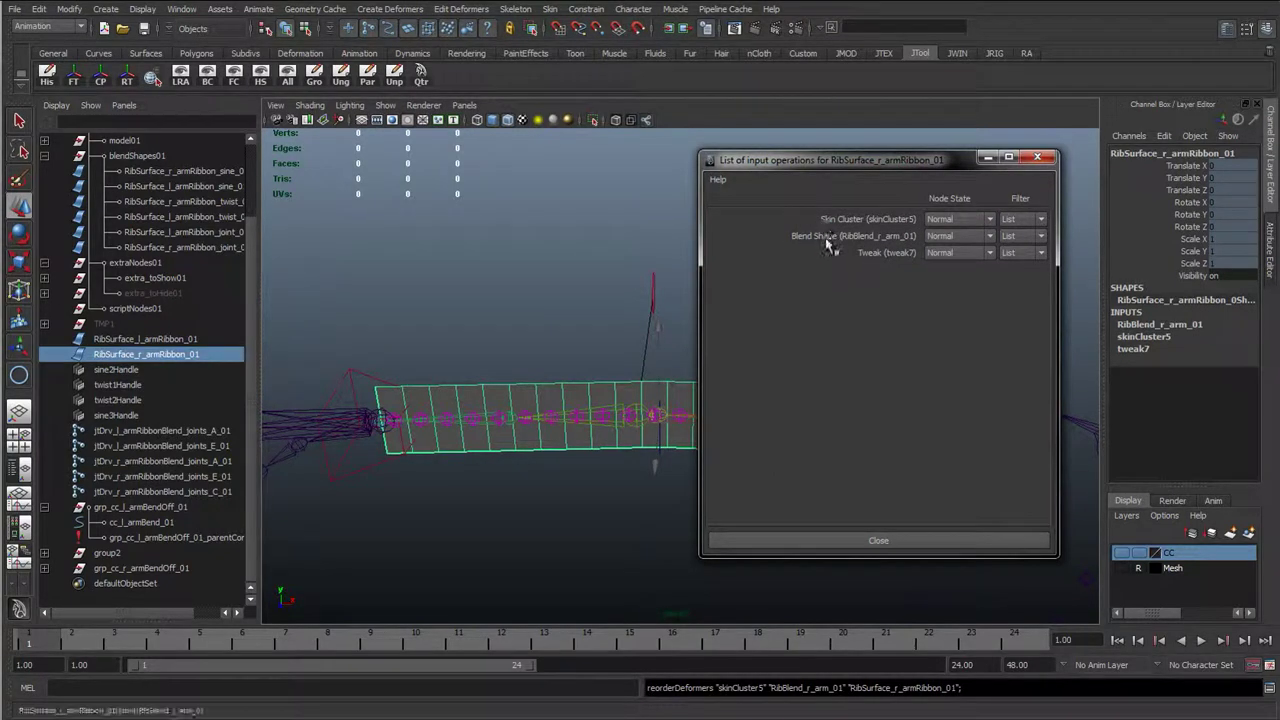
{"action": "left_click", "coordinate": [483, 283]}
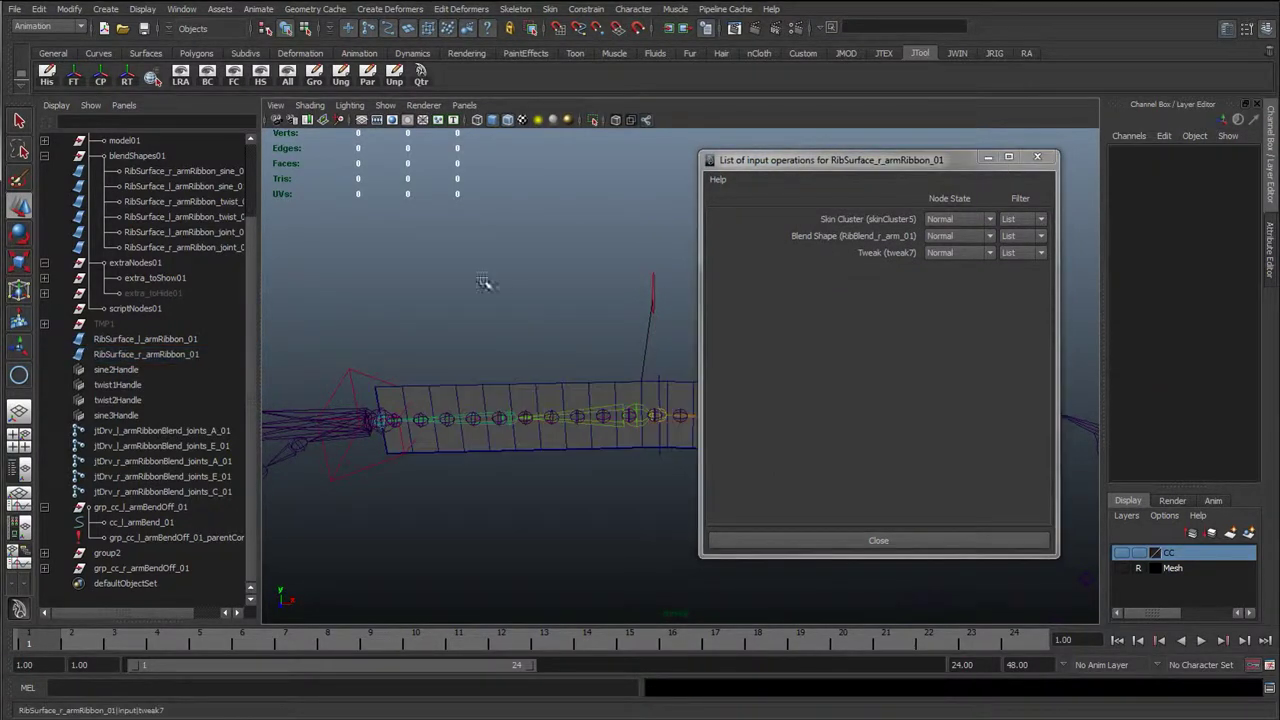
{"action": "left_click", "coordinate": [1037, 156]}
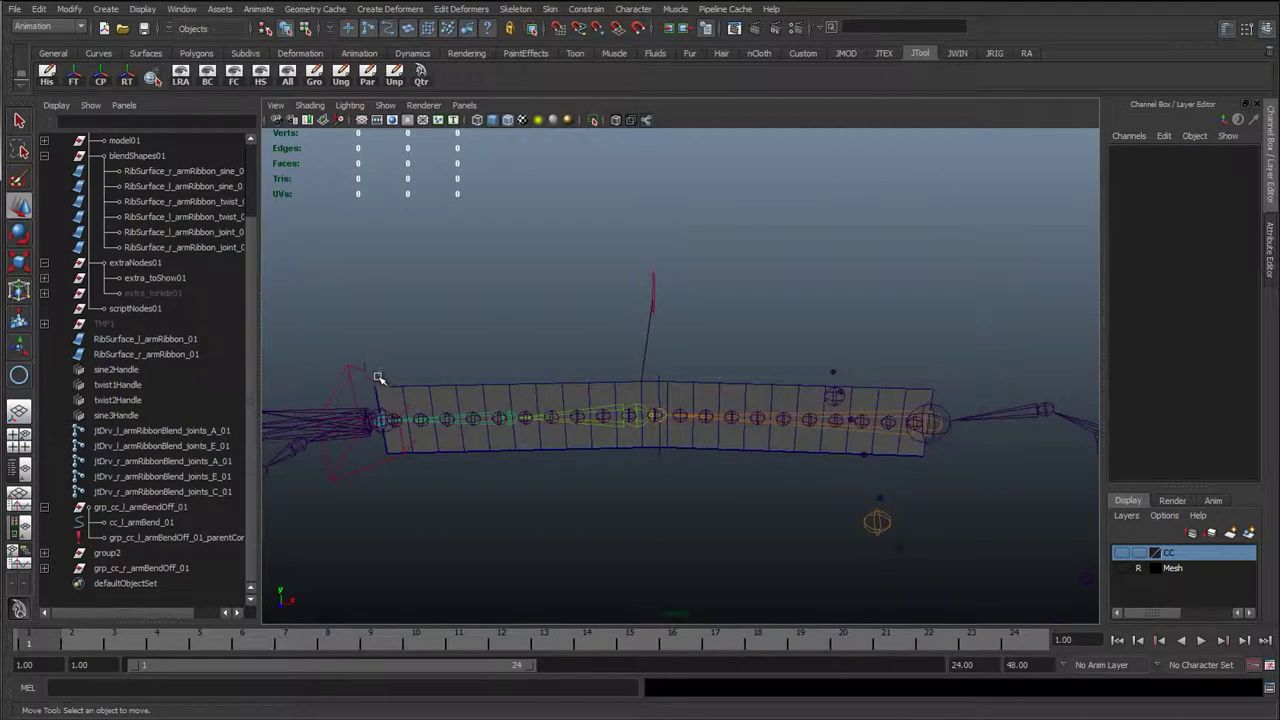
- Move the right wrist control again to test the reordered ribbon deformation, and undo the move
{"action": "left_click", "coordinate": [378, 377]}
{"action": "left_click_drag", "start_coordinate": [386, 423], "coordinate": [566, 410]}
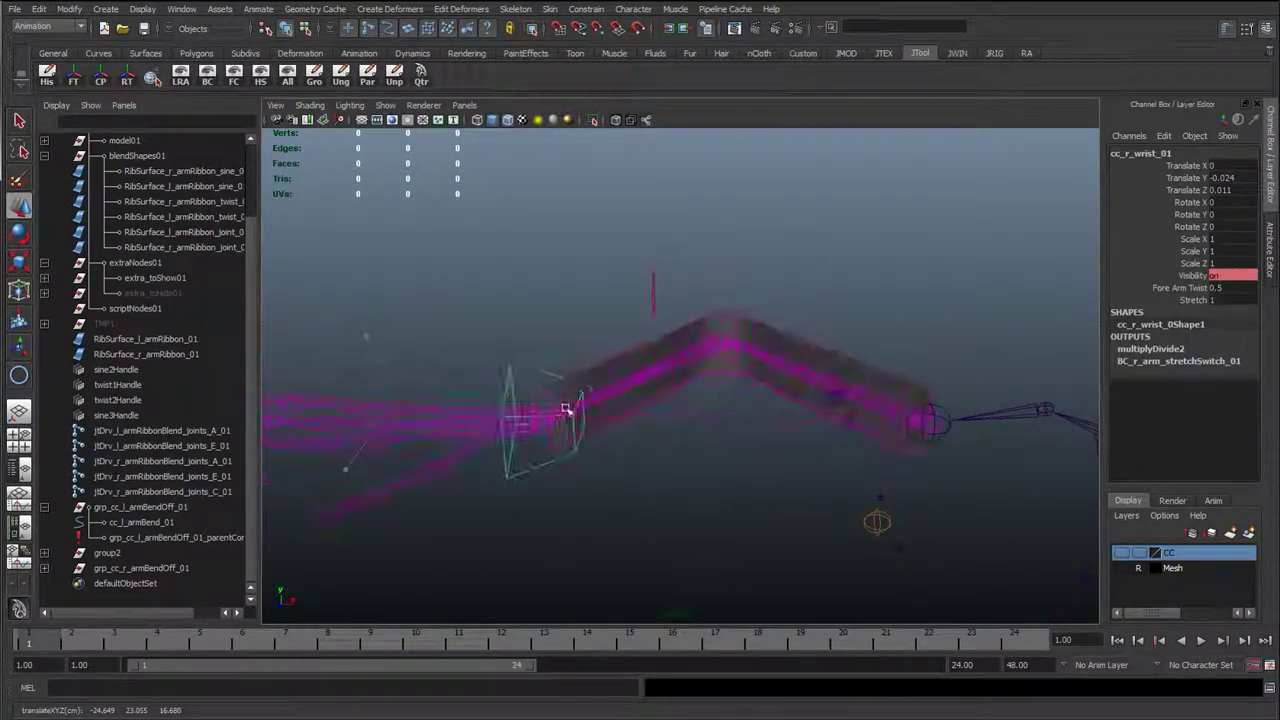
{"action": "key", "text": "ctrl+z"}
- Load the right arm's bend control cc_r_armBend_01 into the Connection Editor as the output object
{"action": "left_click", "coordinate": [666, 380]}
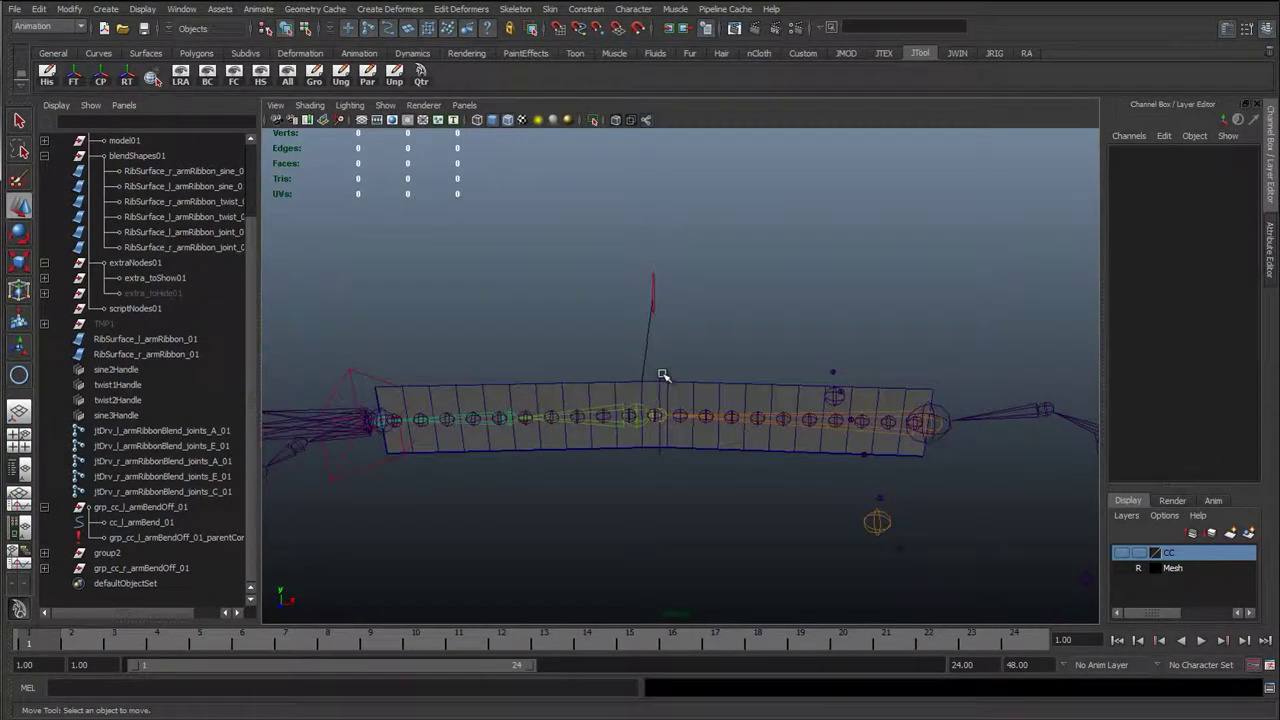
{"action": "left_click", "coordinate": [660, 376]}
{"action": "right_click_drag", "start_coordinate": [737, 380], "coordinate": [703, 466], "text": "alt"}
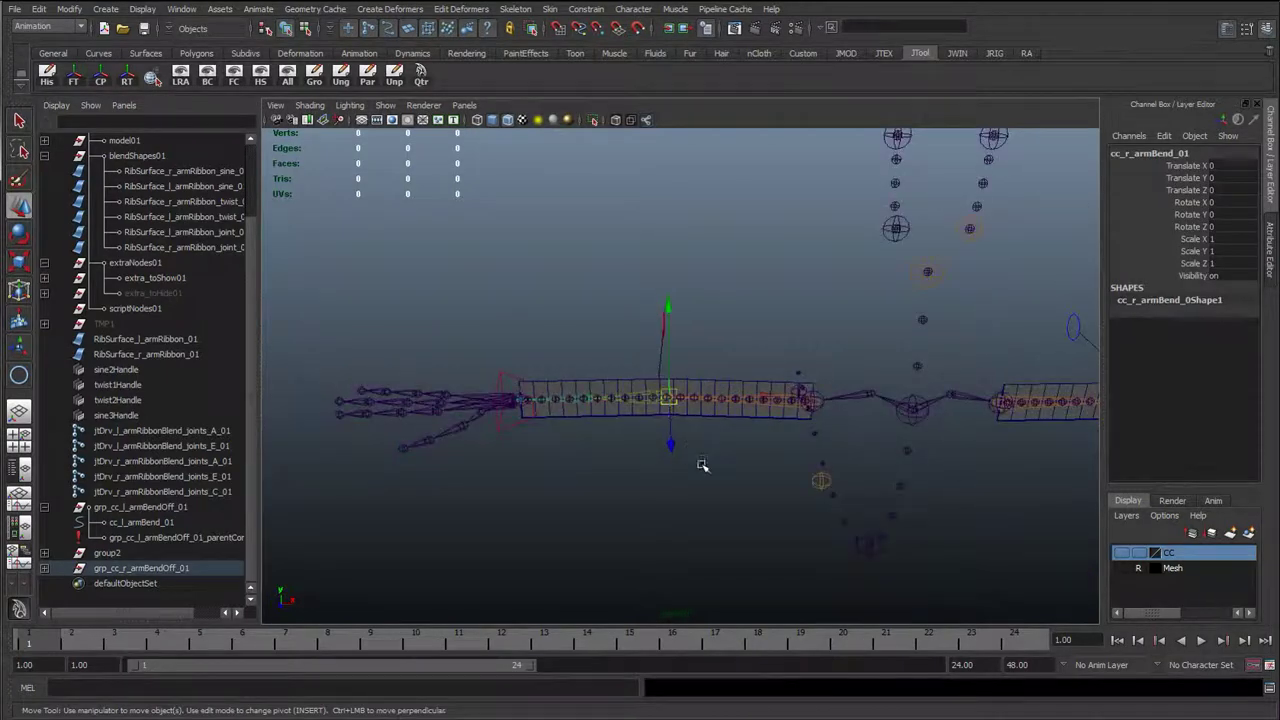
{"action": "middle_click_drag", "start_coordinate": [703, 466], "coordinate": [678, 373], "text": "alt"}
{"action": "left_click", "coordinate": [181, 8]}
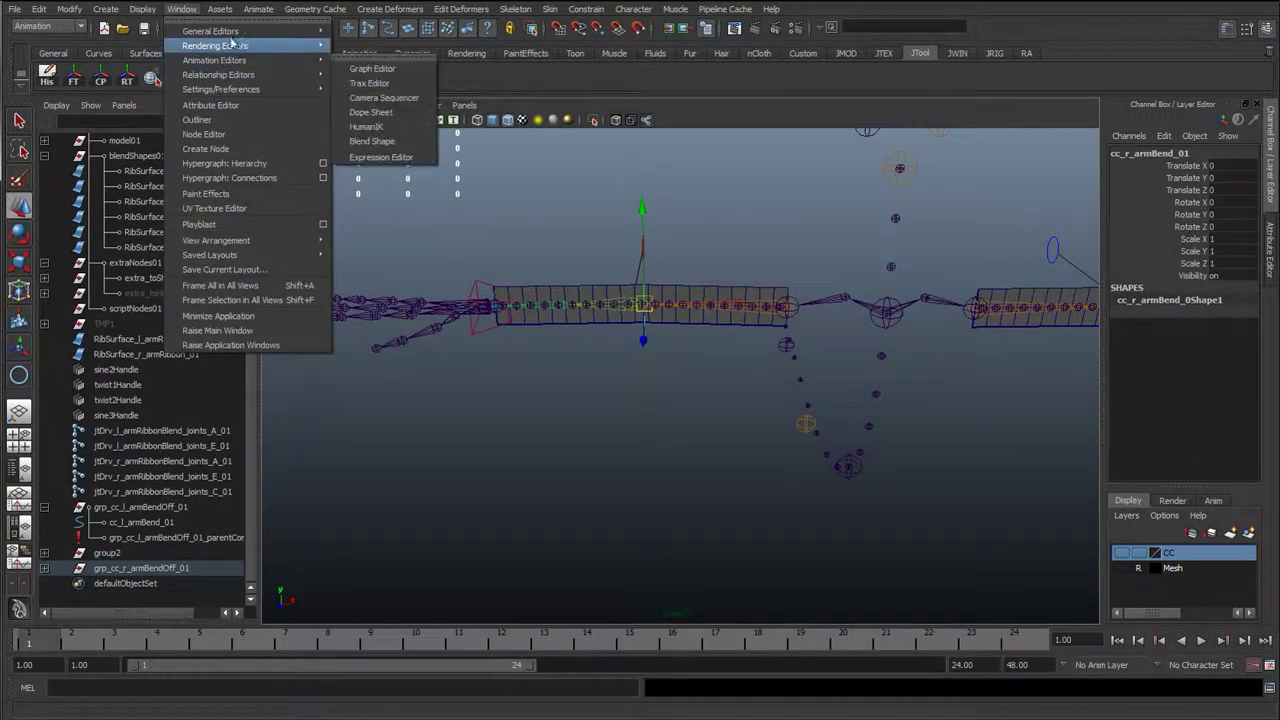
{"action": "mouse_move", "coordinate": [212, 31]}
{"action": "left_click", "coordinate": [378, 69]}
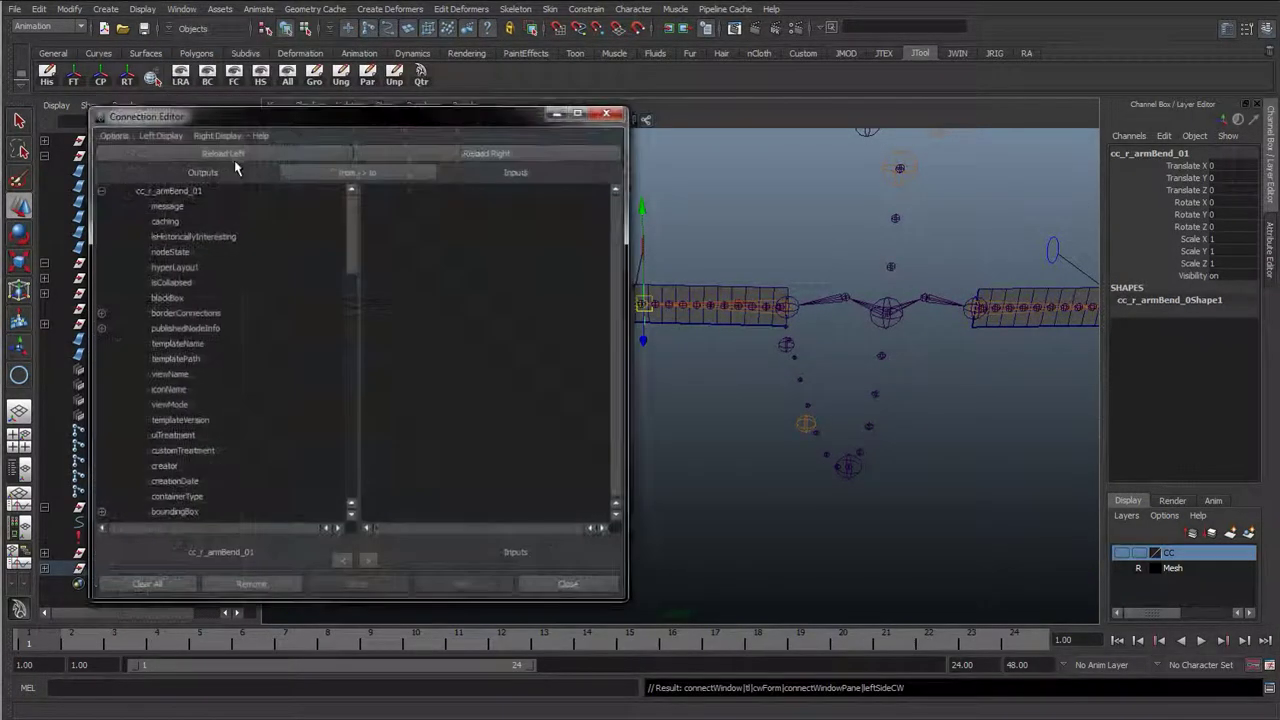
{"action": "left_click_drag", "start_coordinate": [378, 121], "coordinate": [335, 49]}
- Group the middle joint of the right arm's joint-driven blend ribbon and center the group's pivot on it
{"action": "right_click_drag", "start_coordinate": [650, 400], "coordinate": [690, 500], "text": "alt"}
{"action": "middle_click_drag", "start_coordinate": [690, 500], "coordinate": [691, 366], "text": "alt"}
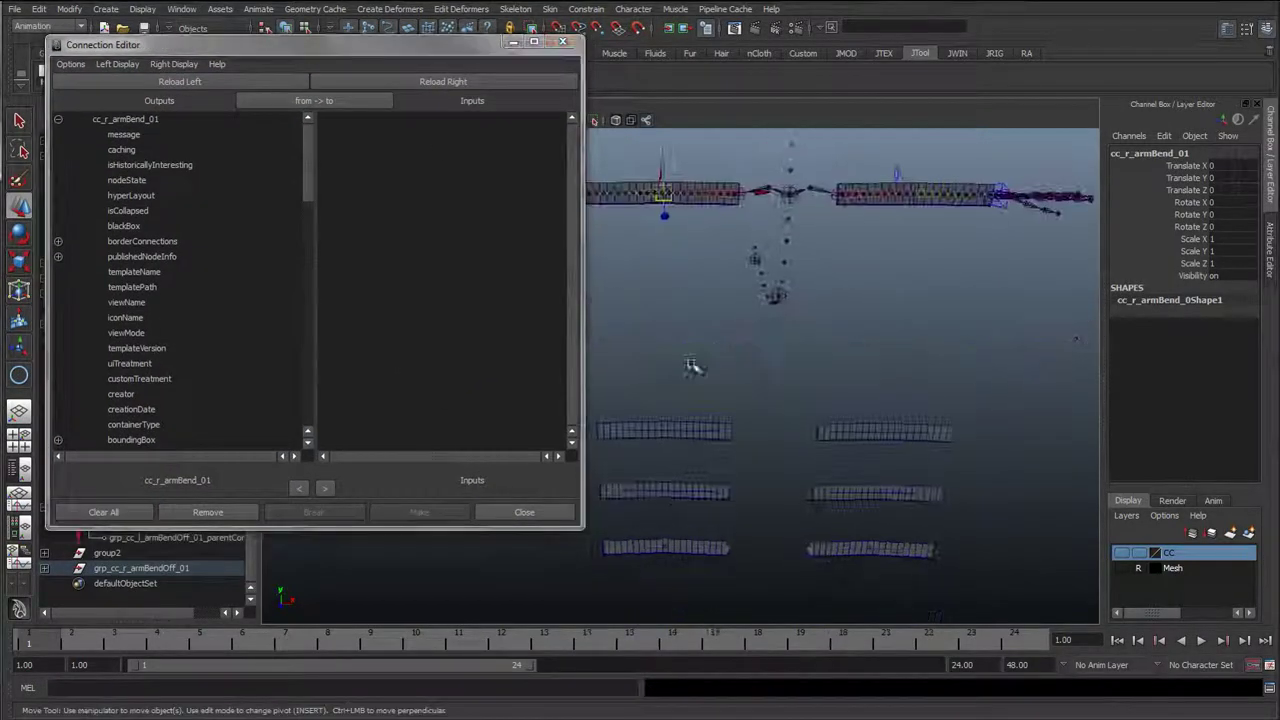
{"action": "middle_click_drag", "start_coordinate": [690, 477], "coordinate": [698, 425], "text": "alt"}
{"action": "right_click_drag", "start_coordinate": [698, 425], "coordinate": [662, 538], "text": "alt"}
{"action": "left_click_drag", "start_coordinate": [662, 538], "coordinate": [711, 480], "text": "alt"}
{"action": "left_click", "coordinate": [744, 479]}
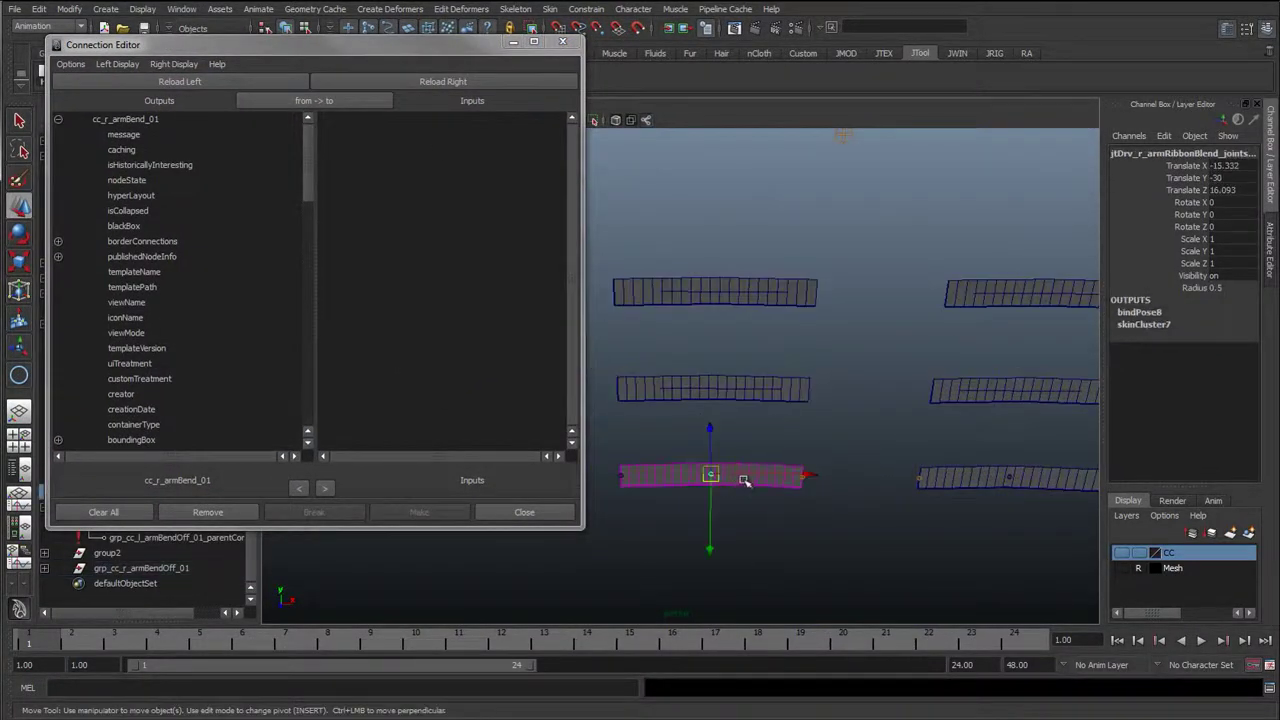
{"action": "key", "text": "ctrl+g"}
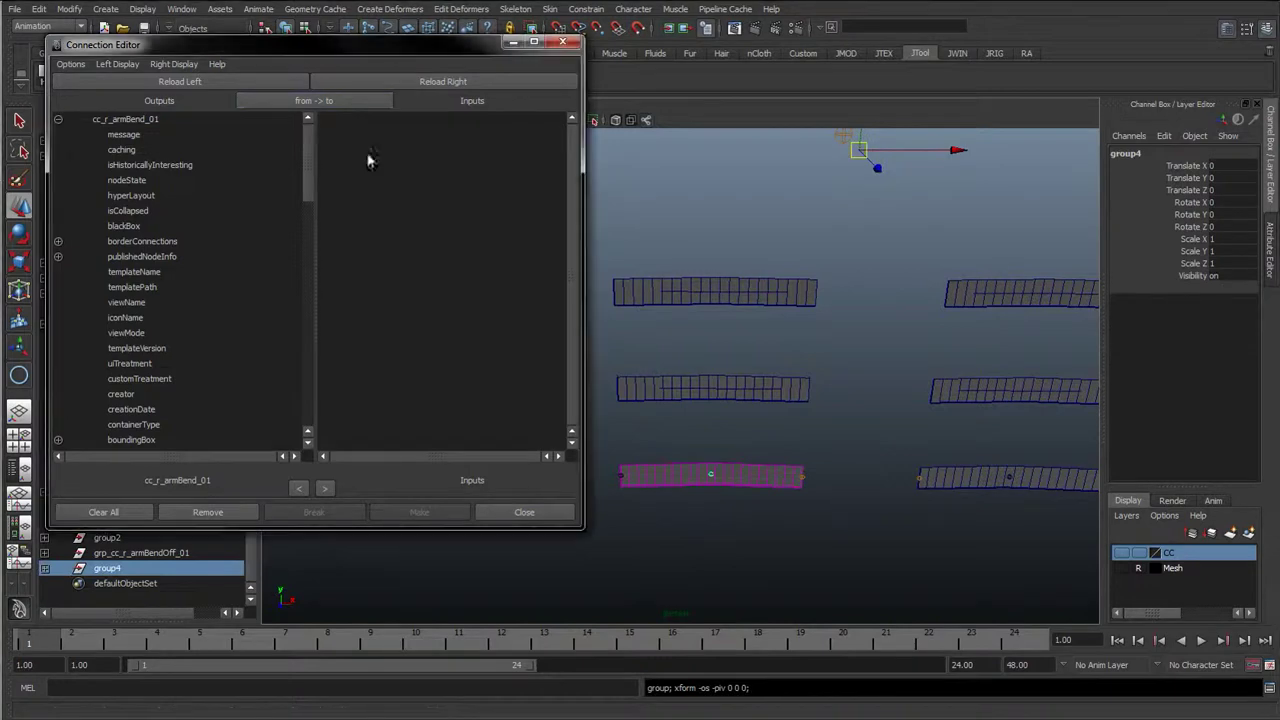
{"action": "left_click_drag", "start_coordinate": [337, 42], "coordinate": [363, 123]}
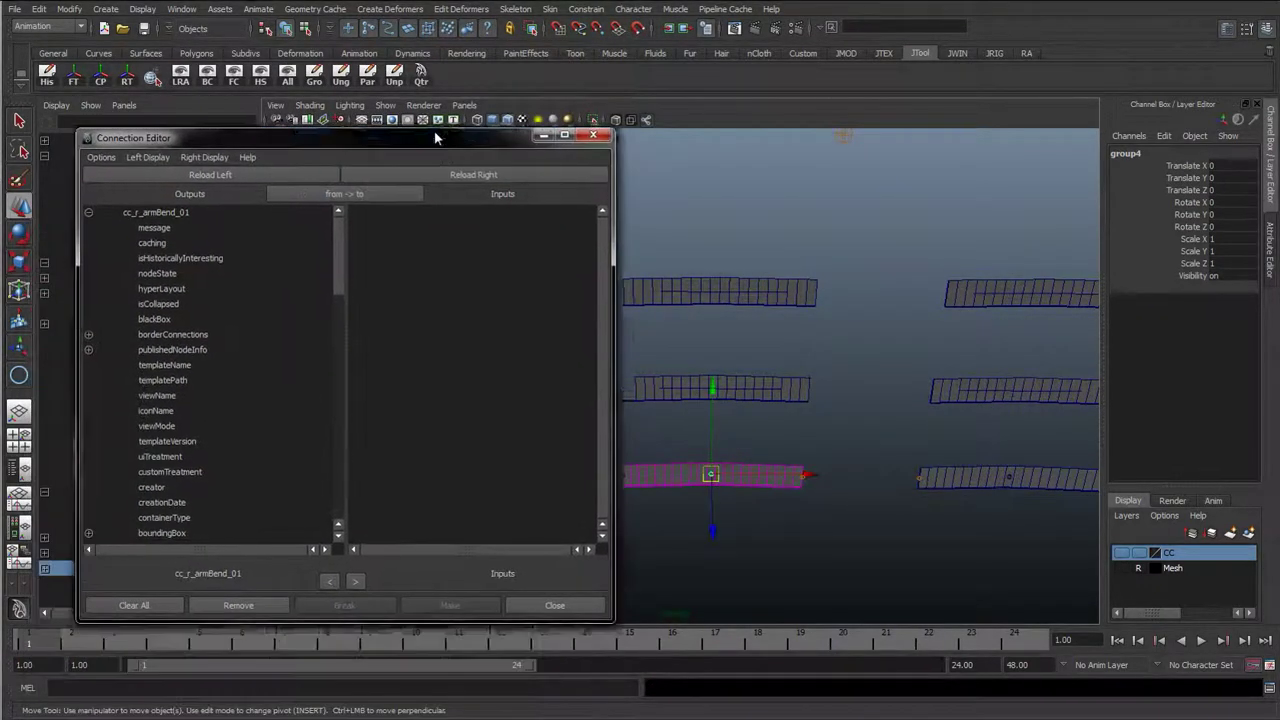
- Load group4 as the input object and connect cc_r_armBend_01's translate to the group's translate
{"action": "left_click", "coordinate": [460, 163]}
{"action": "left_click_drag", "start_coordinate": [460, 126], "coordinate": [457, 88]}
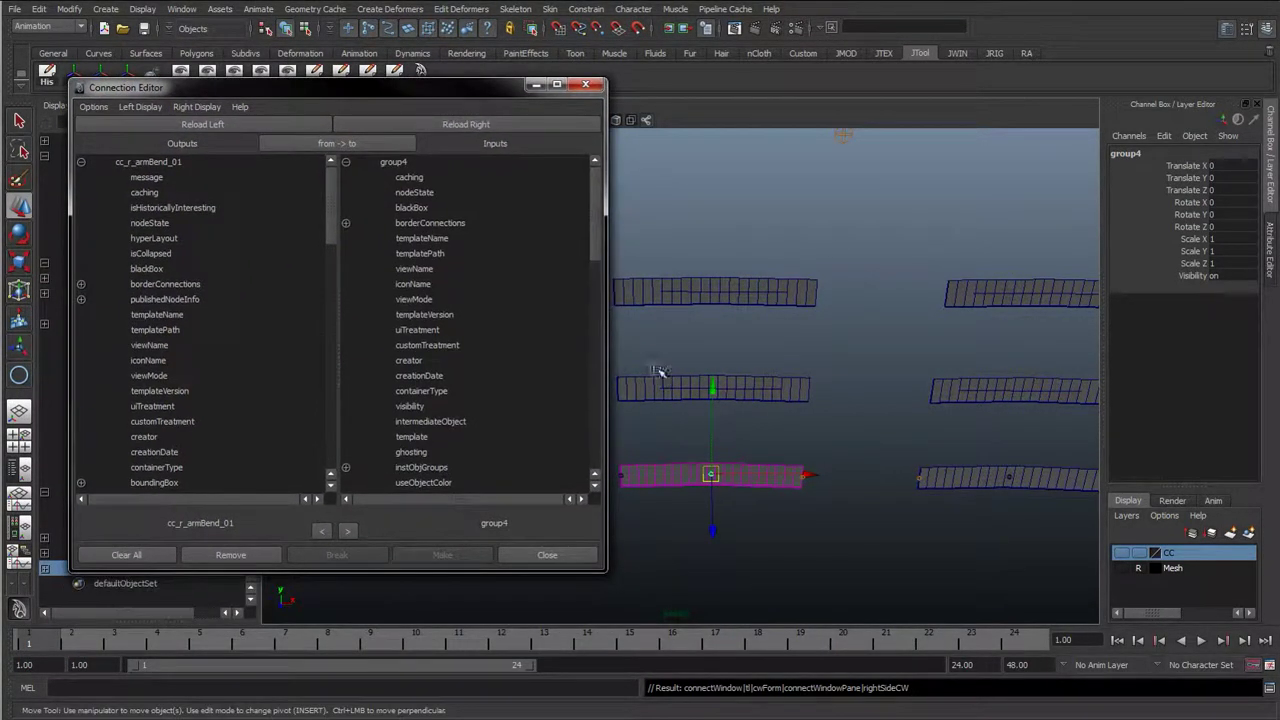
{"action": "scroll", "coordinate": [218, 337], "scroll_direction": "down", "scroll_amount": 3}
{"action": "scroll", "coordinate": [143, 397], "scroll_direction": "down", "scroll_amount": 6}
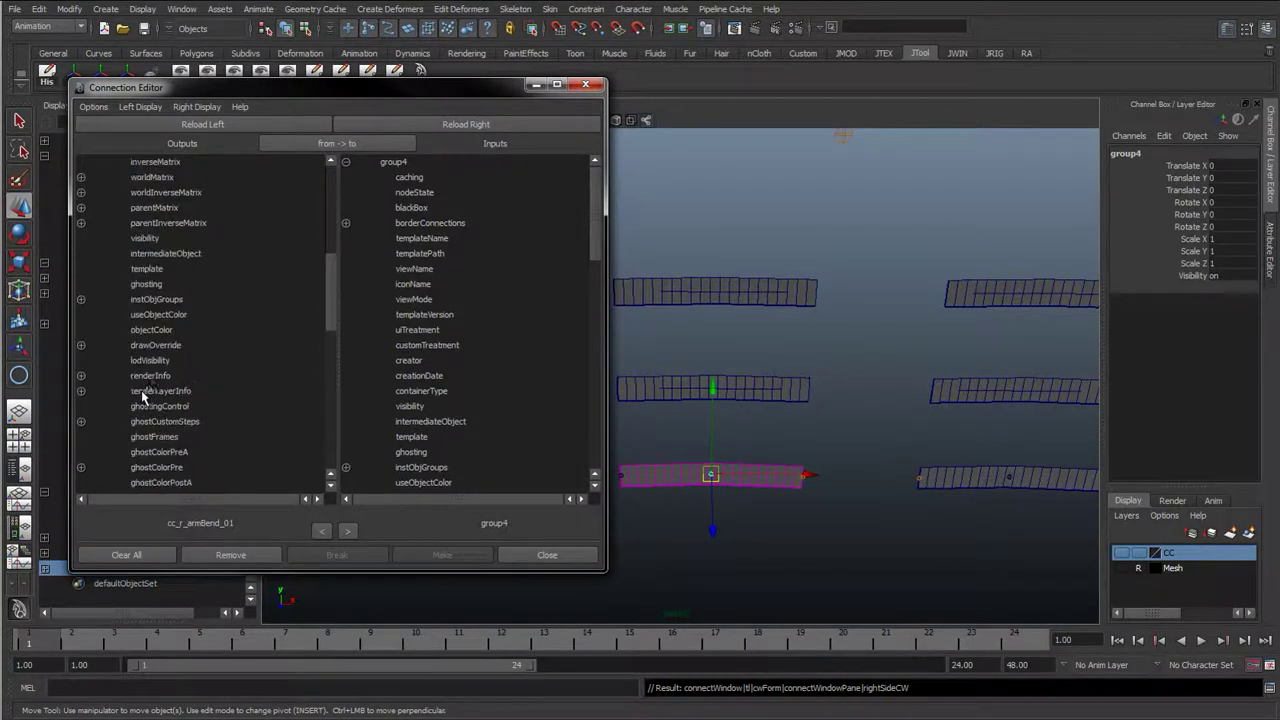
{"action": "scroll", "coordinate": [133, 355], "scroll_direction": "down", "scroll_amount": 3}
{"action": "scroll", "coordinate": [147, 260], "scroll_direction": "down", "scroll_amount": 3}
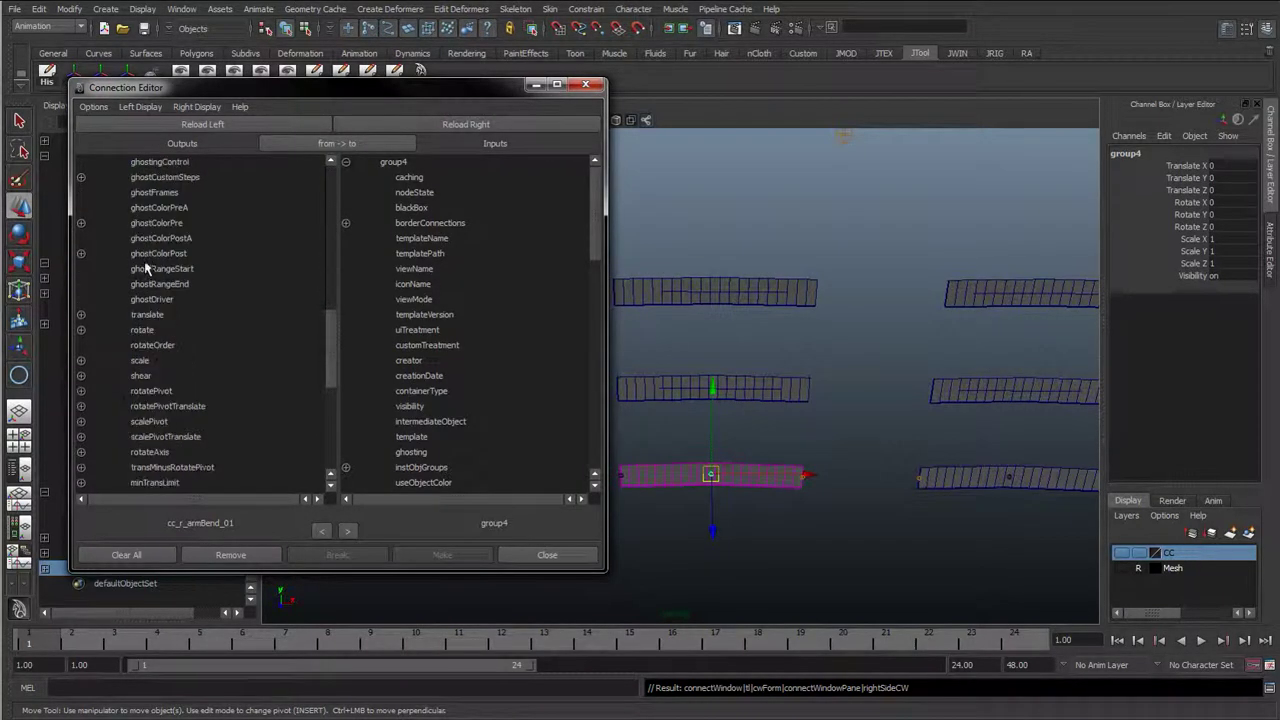
{"action": "left_click", "coordinate": [148, 316]}
{"action": "left_click_drag", "start_coordinate": [588, 226], "coordinate": [585, 349]}
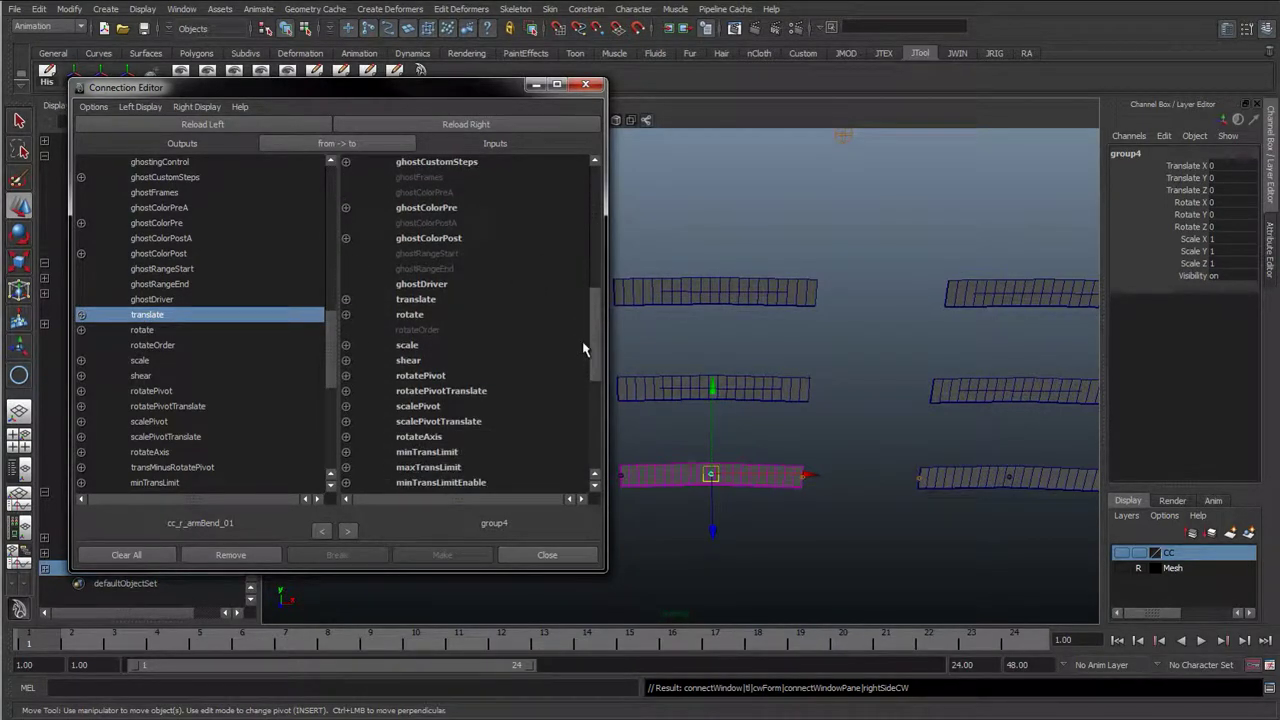
{"action": "left_click", "coordinate": [416, 300]}
- Connect cc_r_armBend_01's rotate and scale to the matching group4 attributes and close the Connection Editor
{"action": "left_click", "coordinate": [172, 330]}
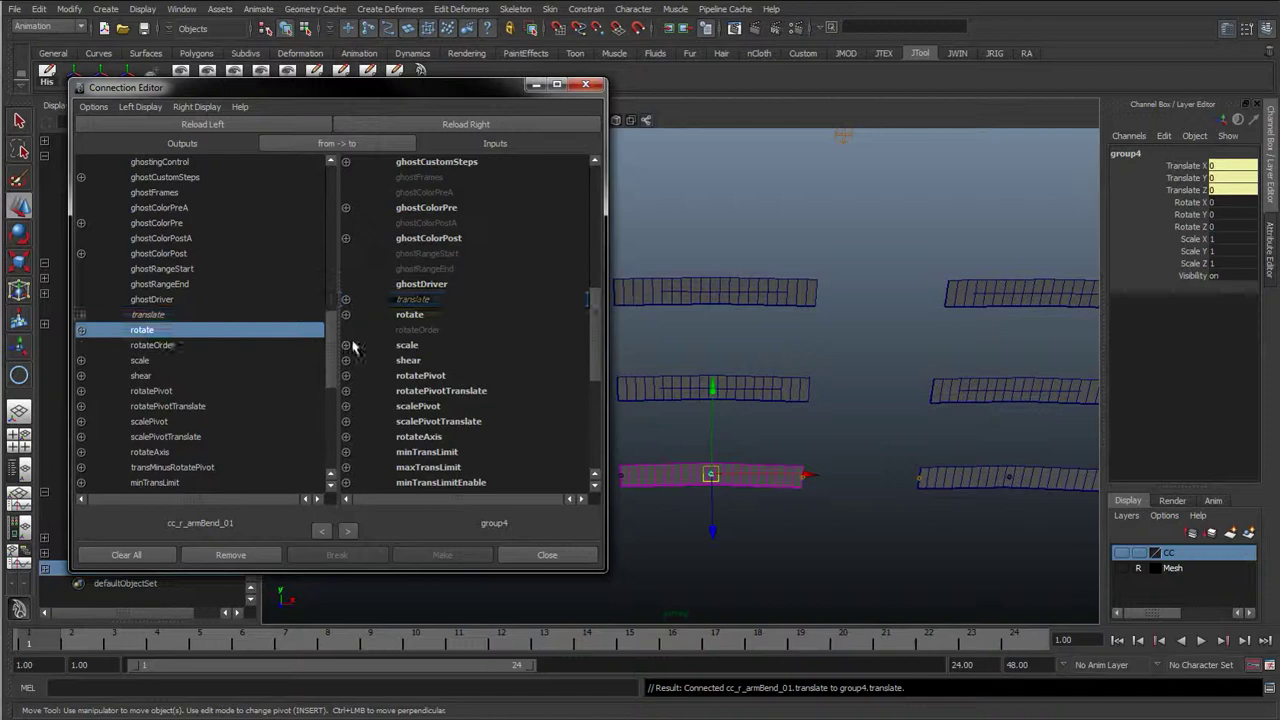
{"action": "left_click", "coordinate": [411, 318]}
{"action": "left_click", "coordinate": [197, 362]}
{"action": "left_click", "coordinate": [401, 347]}
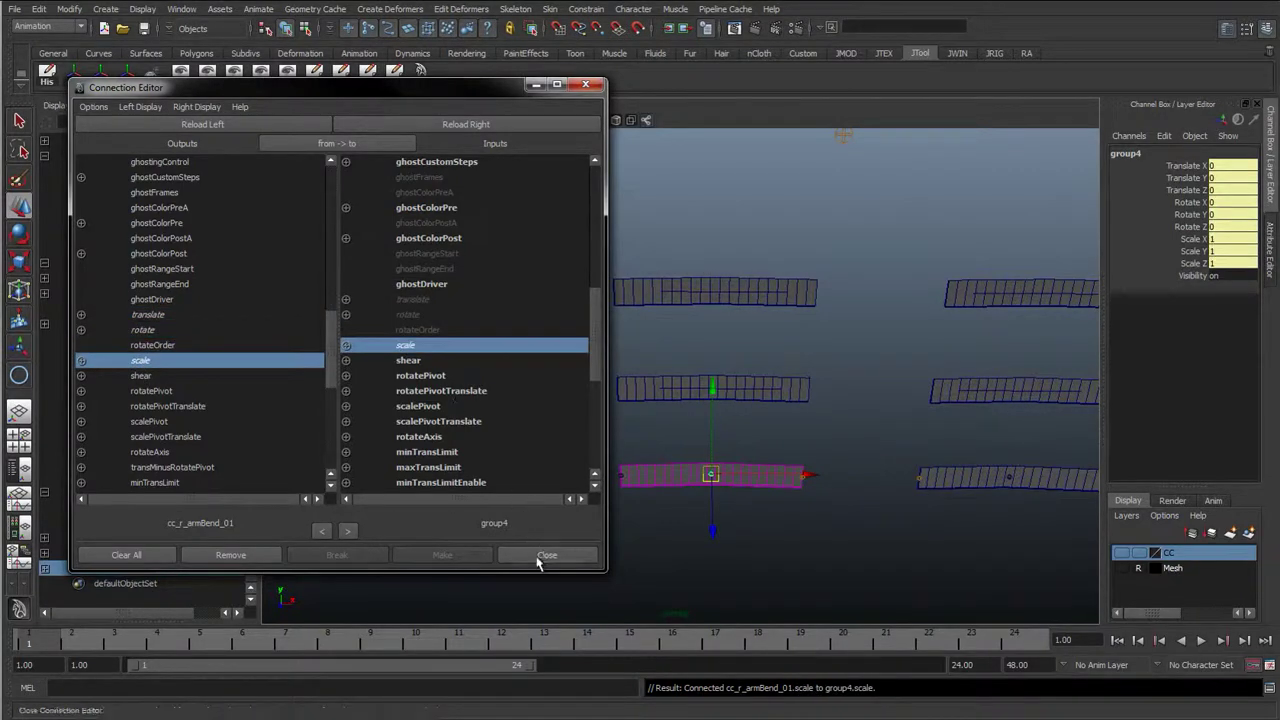
{"action": "left_click", "coordinate": [546, 555]}
- Parent the bend control offset groups grp_cc_l_armBendOff_01 and grp_cc_r_armBendOff_01 under controlObjects01 in globalMove01
{"action": "left_click", "coordinate": [174, 556]}
{"action": "key", "text": "f"}
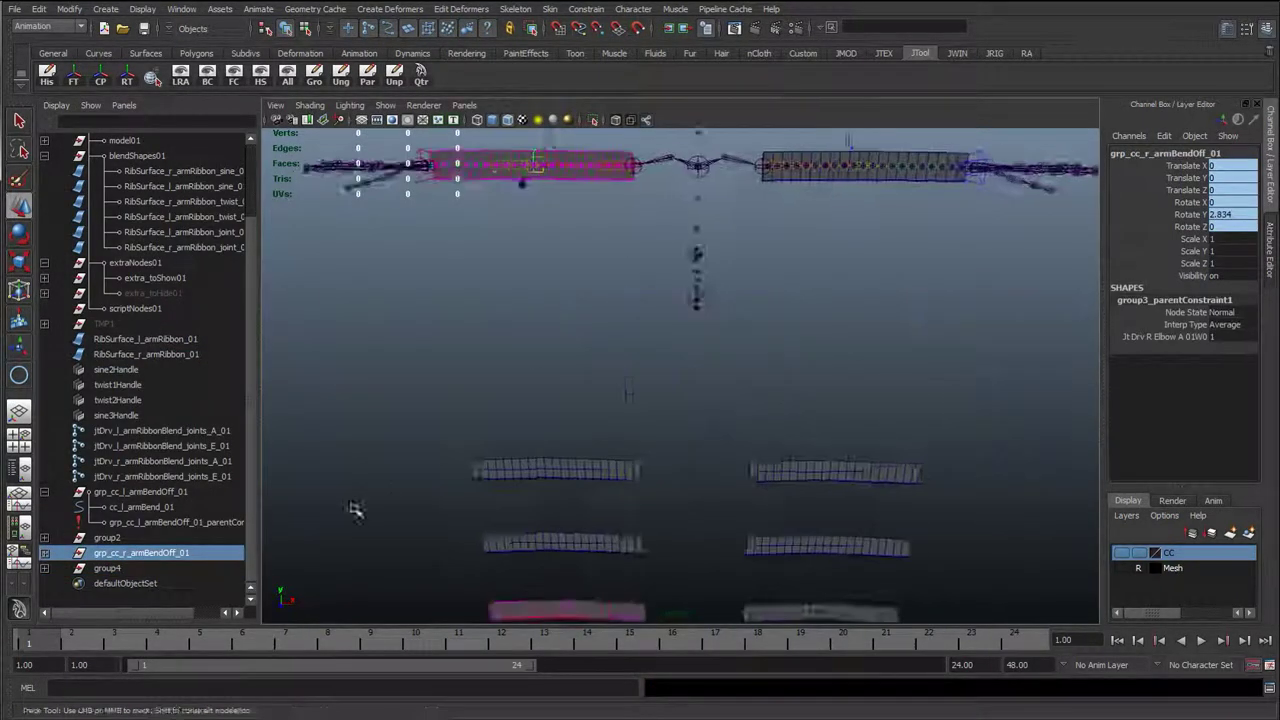
{"action": "left_click", "coordinate": [44, 491]}
{"action": "left_click", "coordinate": [132, 524]}
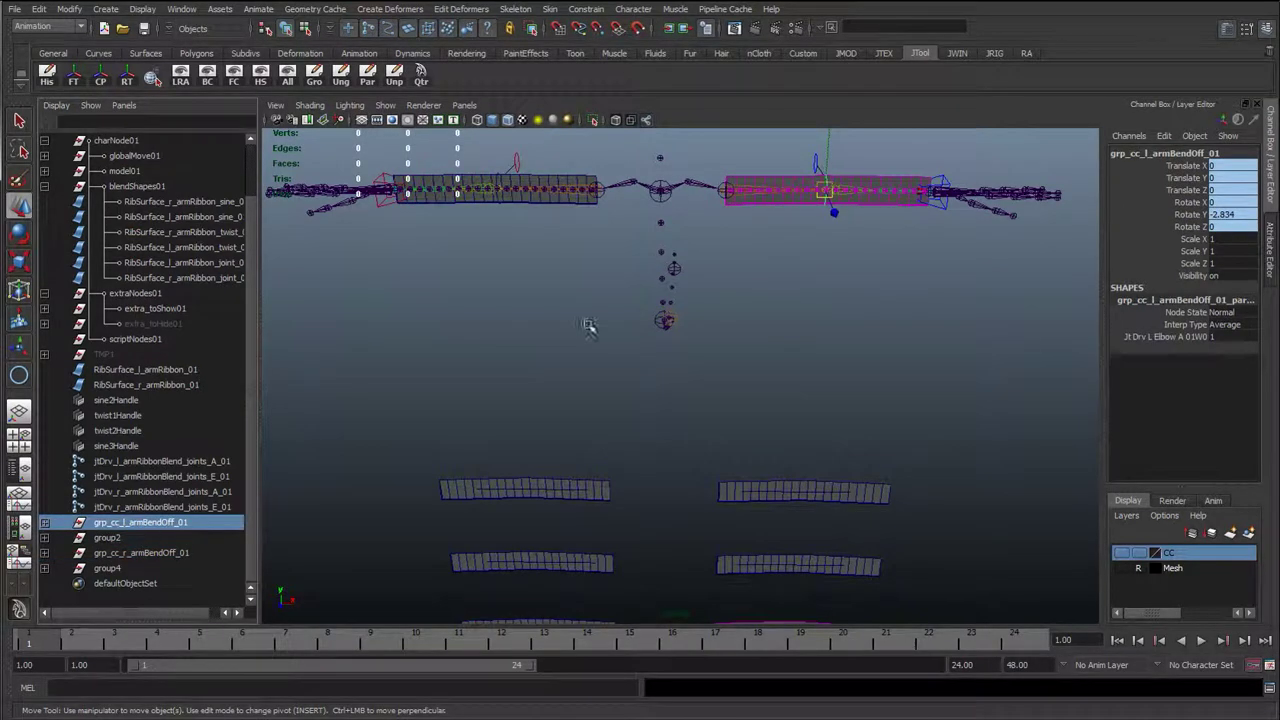
{"action": "key", "text": "f"}
{"action": "left_click", "coordinate": [172, 552]}
{"action": "left_click", "coordinate": [170, 523], "text": "ctrl"}
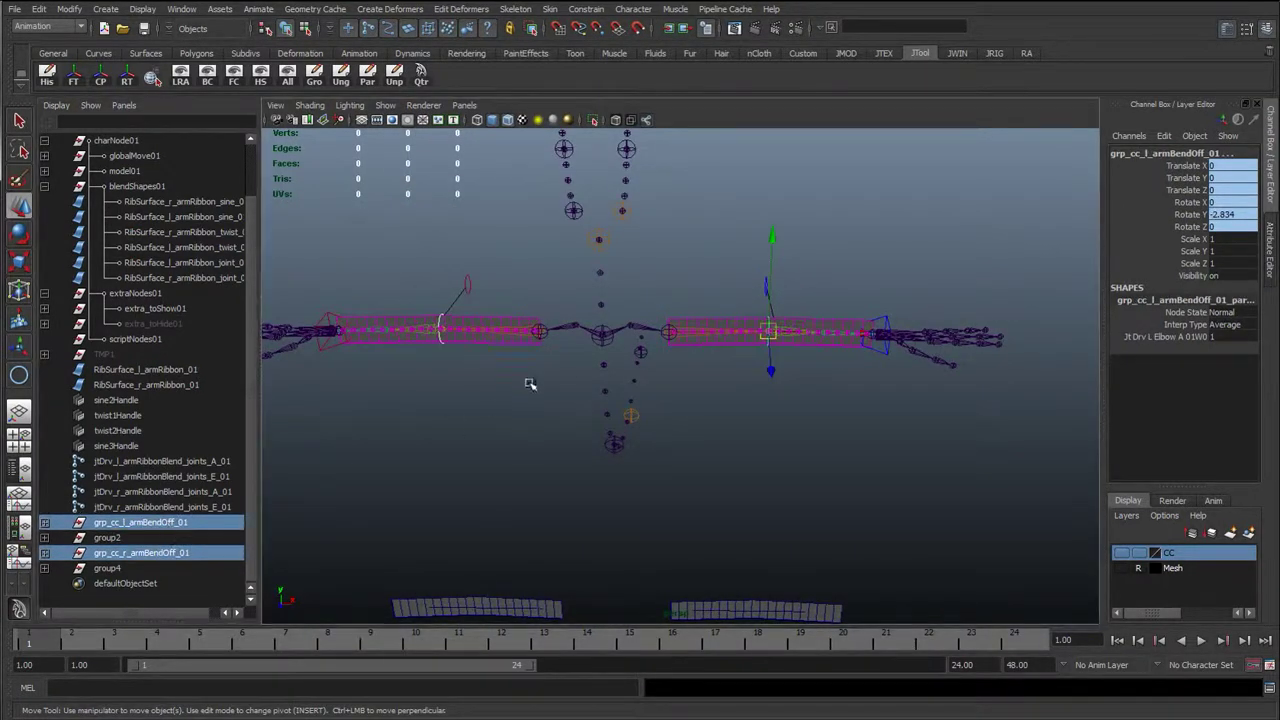
{"action": "left_click_drag", "start_coordinate": [531, 380], "coordinate": [512, 285], "text": "alt"}
{"action": "scroll", "coordinate": [153, 340], "scroll_direction": "up", "scroll_amount": 2}
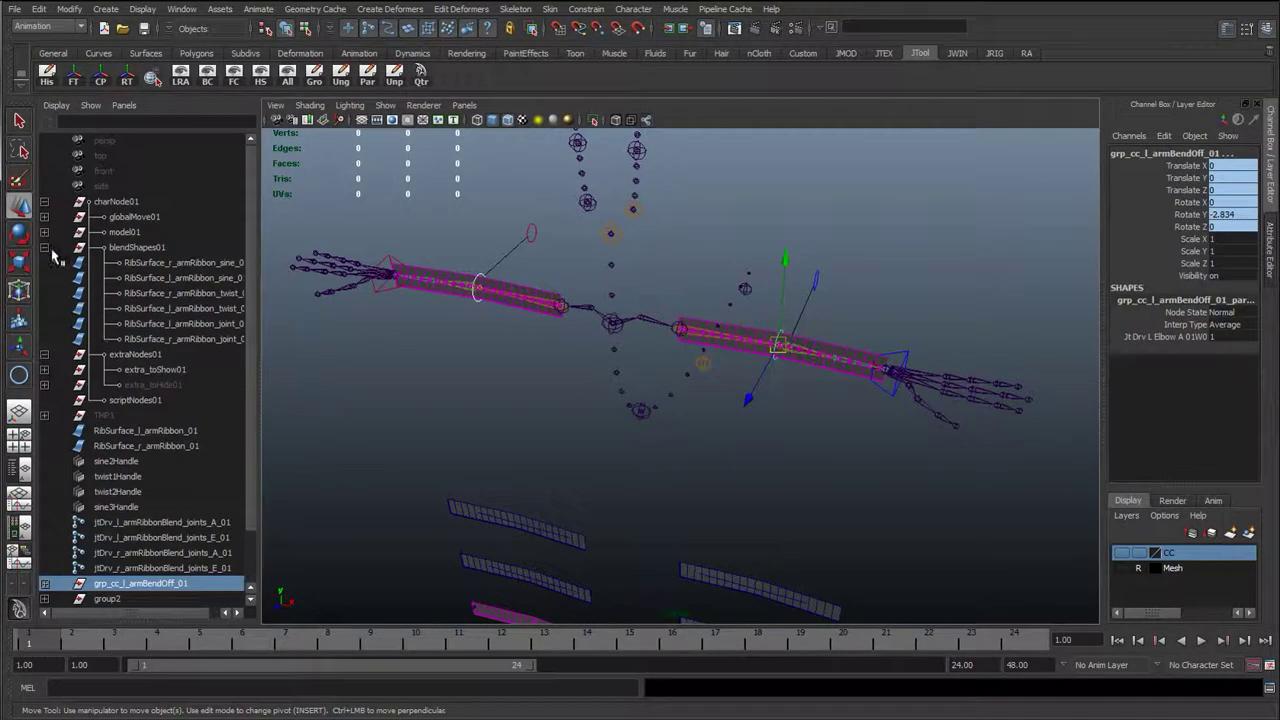
{"action": "left_click", "coordinate": [44, 247]}
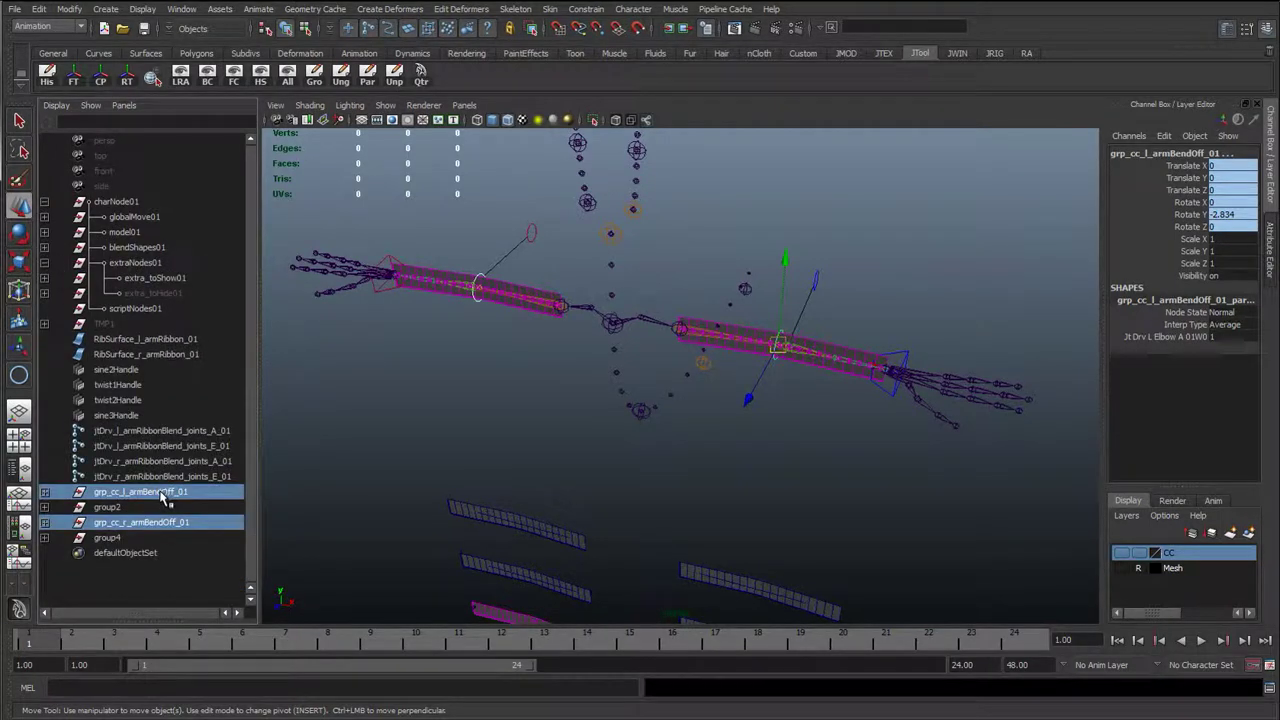
{"action": "left_click", "coordinate": [44, 217]}
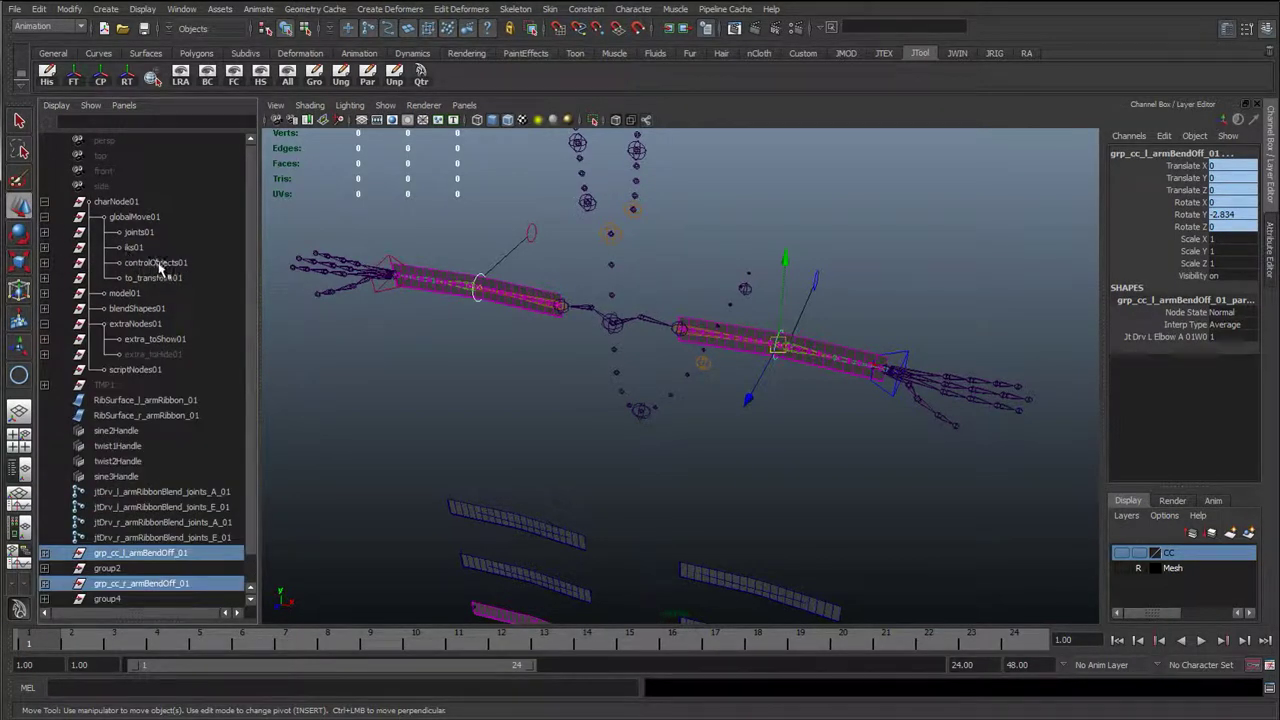
{"action": "middle_click_drag", "start_coordinate": [158, 267], "coordinate": [159, 264]}
{"action": "left_click", "coordinate": [159, 264]}
{"action": "left_click", "coordinate": [44, 217]}
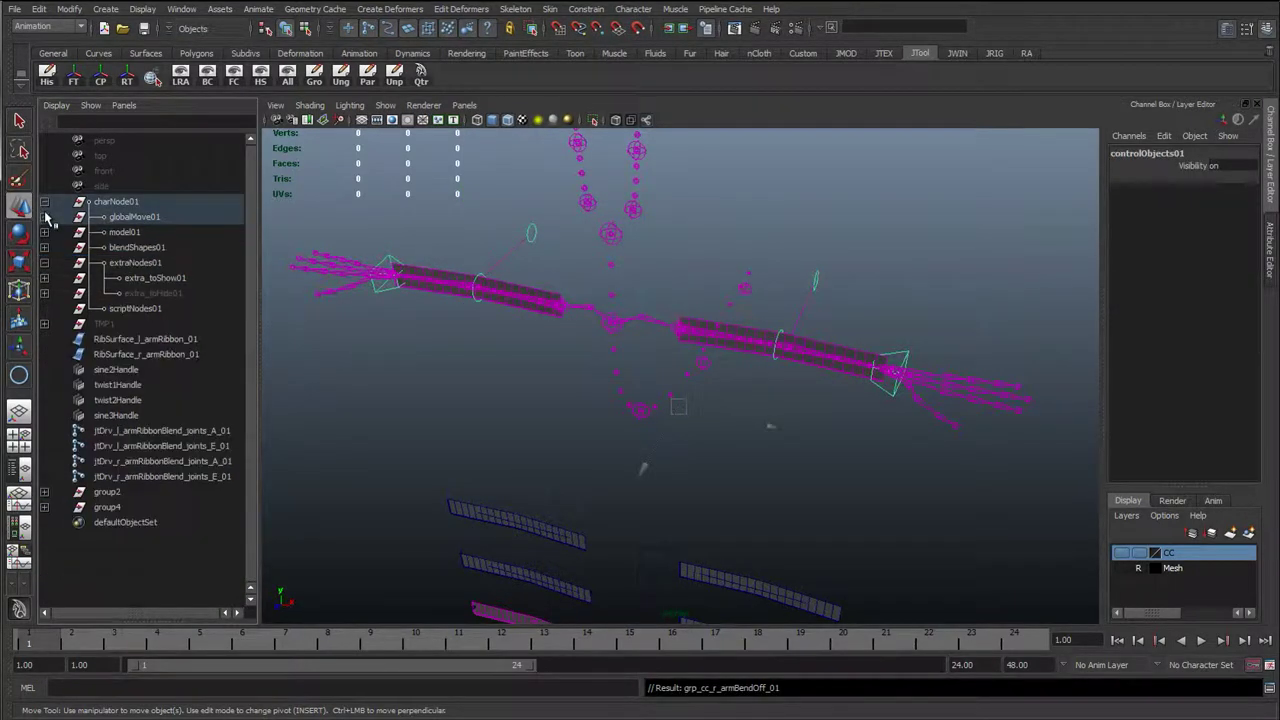
- Parent RibSurface_l_armRibbon_01 and RibSurface_r_armRibbon_01 under extra_toHide01 in extraNodes01
{"action": "left_click", "coordinate": [44, 201]}
{"action": "left_click", "coordinate": [114, 202]}
{"action": "left_click", "coordinate": [130, 231]}
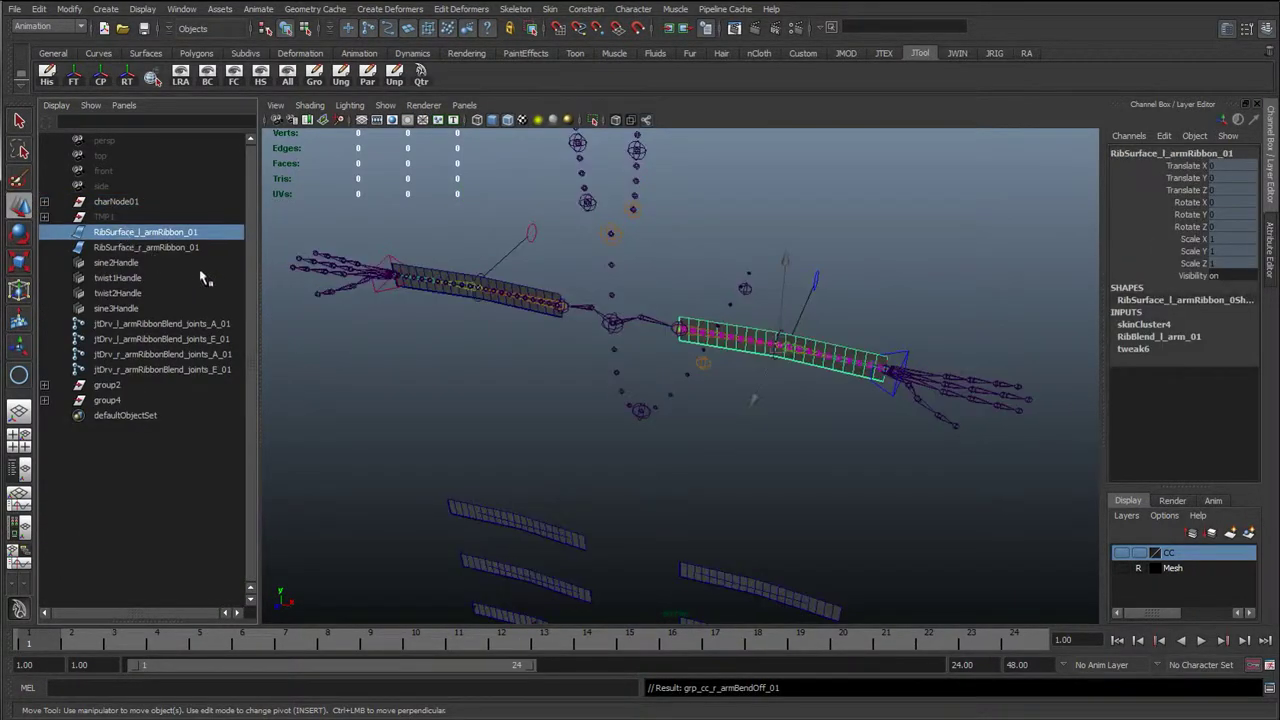
{"action": "left_click", "coordinate": [150, 247]}
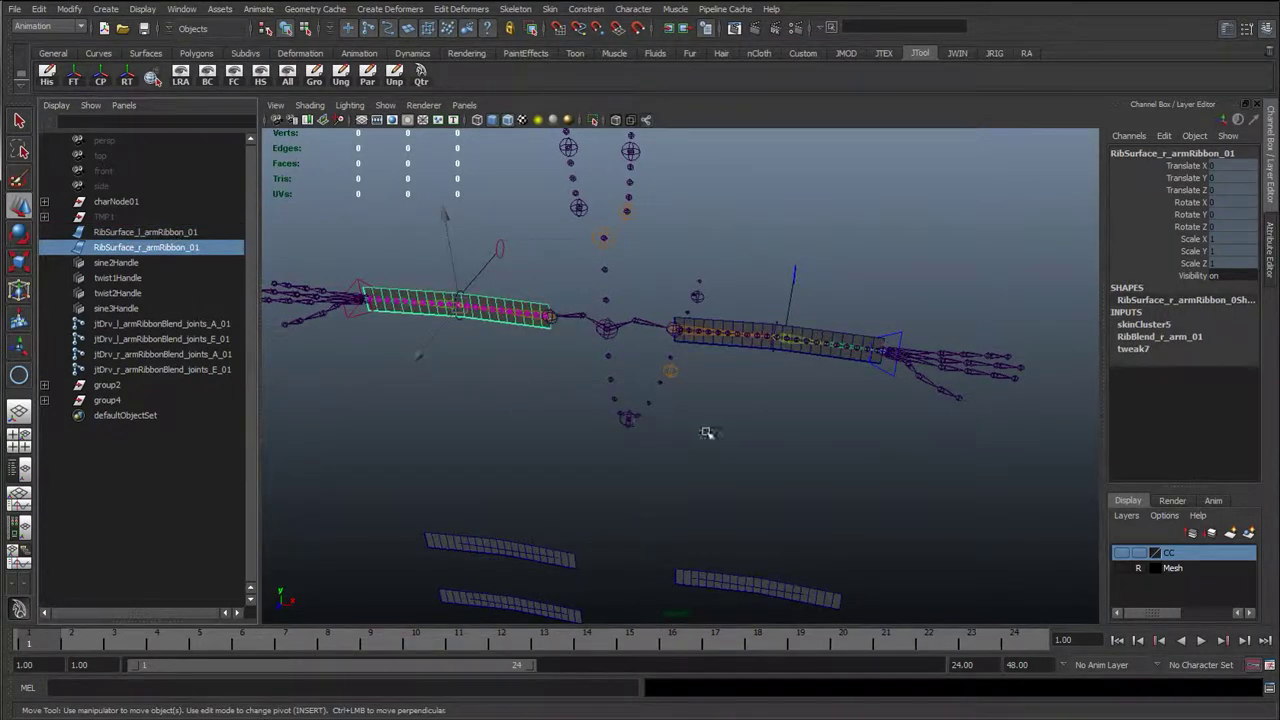
{"action": "left_click_drag", "start_coordinate": [706, 432], "coordinate": [421, 385], "text": "alt"}
{"action": "left_click", "coordinate": [196, 232], "text": "ctrl"}
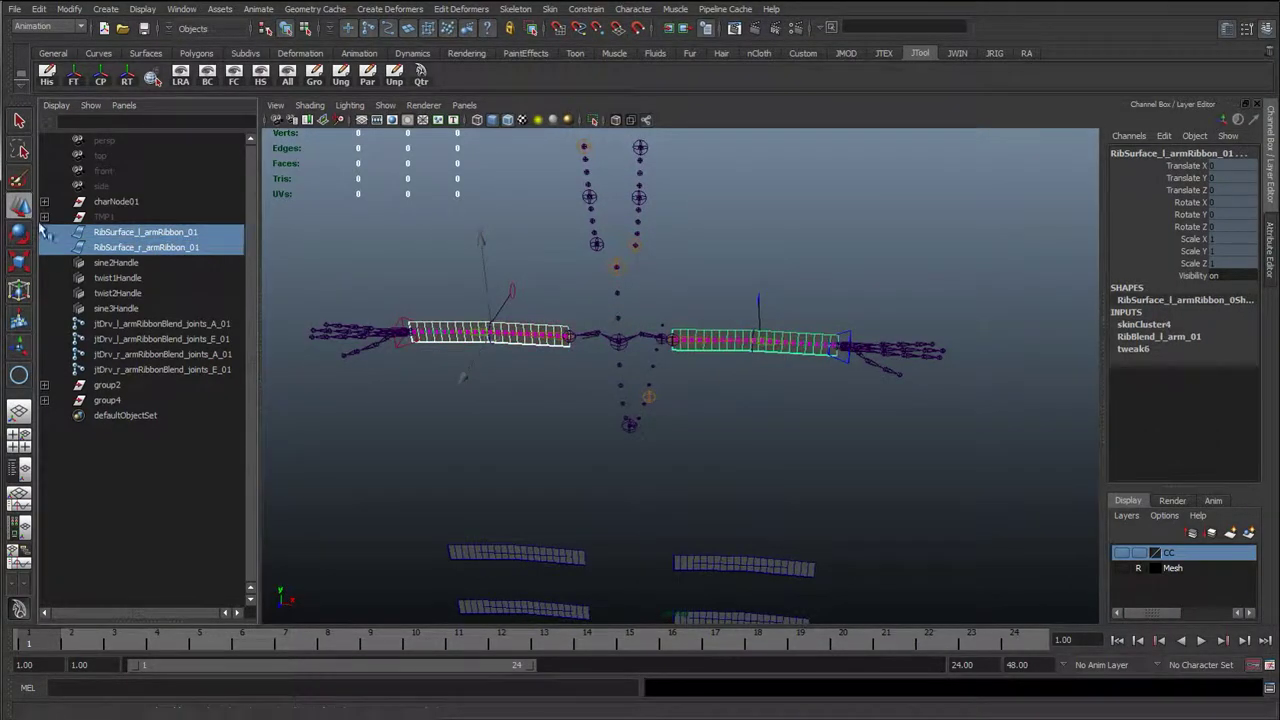
{"action": "left_click", "coordinate": [44, 201]}
{"action": "middle_click_drag", "start_coordinate": [148, 358], "coordinate": [162, 292]}
{"action": "left_click", "coordinate": [158, 294]}
- Inspect the sine2Handle deformer and the names of the left and right blend ribbons' A driver joints
{"action": "left_click", "coordinate": [112, 339]}
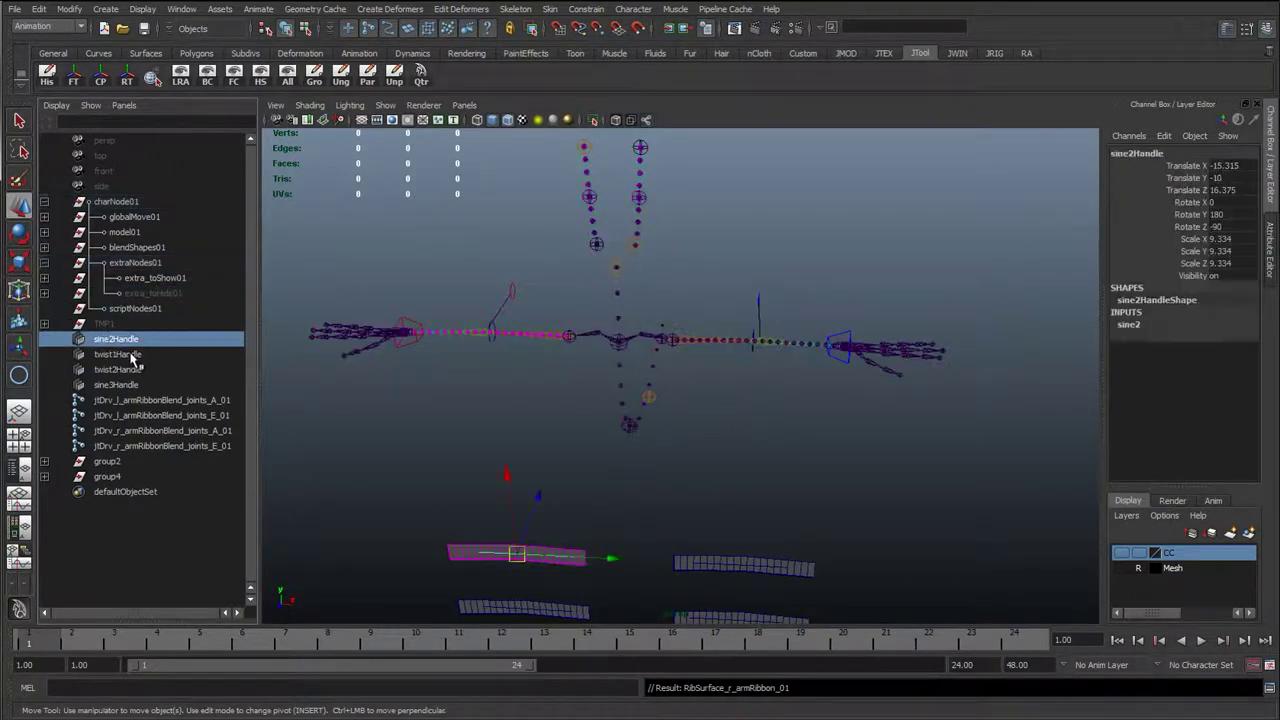
{"action": "left_click_drag", "start_coordinate": [571, 503], "coordinate": [594, 429], "text": "alt"}
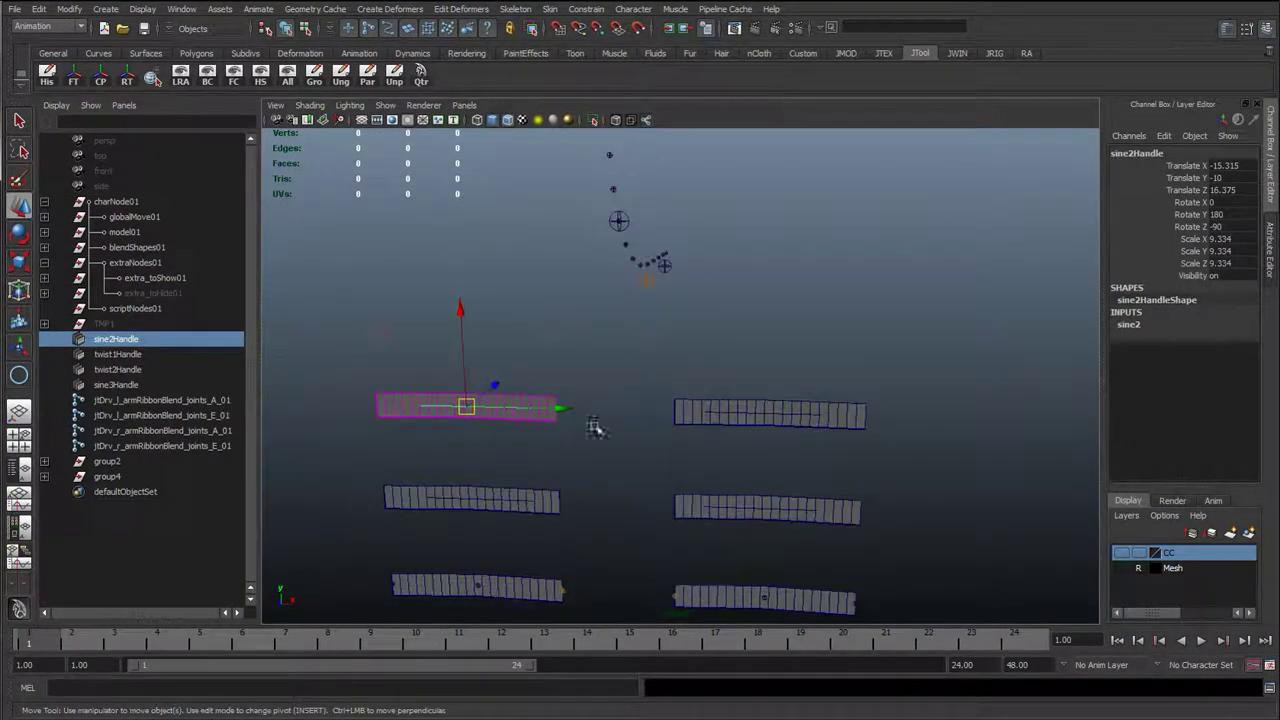
{"action": "middle_click_drag", "start_coordinate": [594, 429], "coordinate": [592, 366], "text": "alt"}
{"action": "left_click", "coordinate": [178, 400]}
{"action": "middle_click_drag", "start_coordinate": [745, 600], "coordinate": [702, 472], "text": "alt"}
{"action": "right_click_drag", "start_coordinate": [702, 472], "coordinate": [815, 478], "text": "alt"}
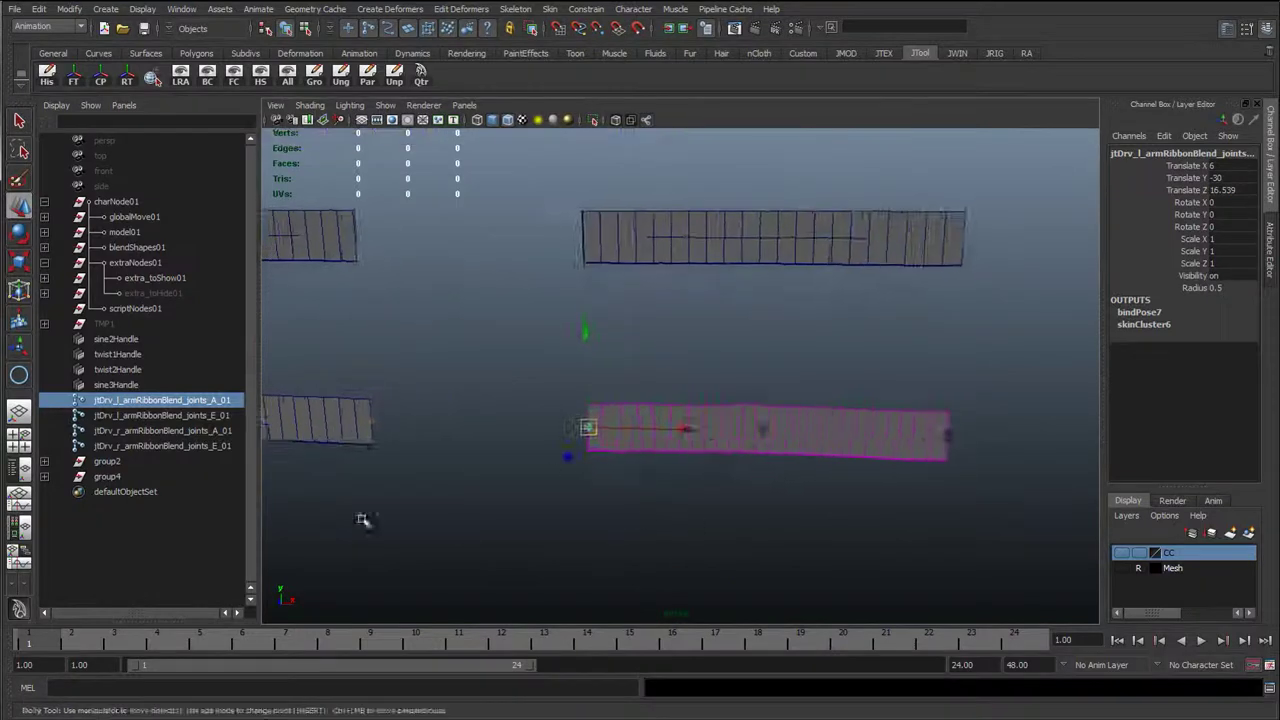
{"action": "double_click", "coordinate": [215, 403]}
{"action": "left_click", "coordinate": [210, 402]}
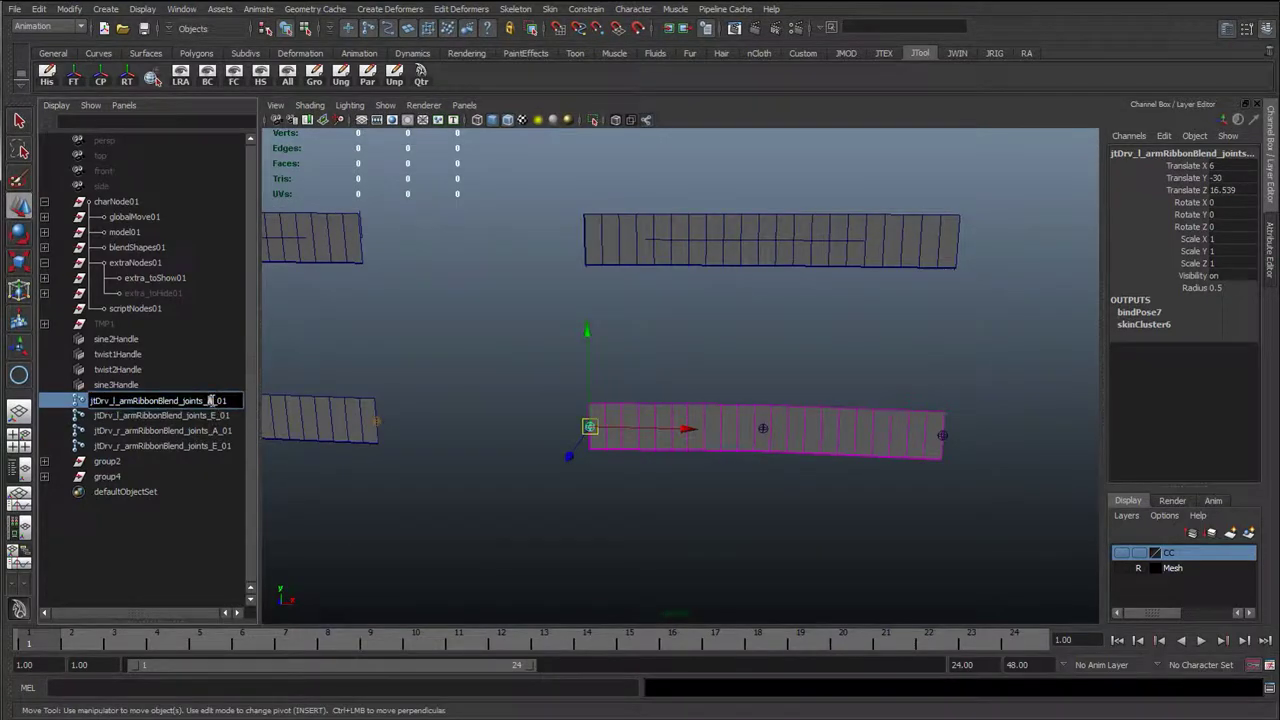
{"action": "double_click", "coordinate": [213, 430]}
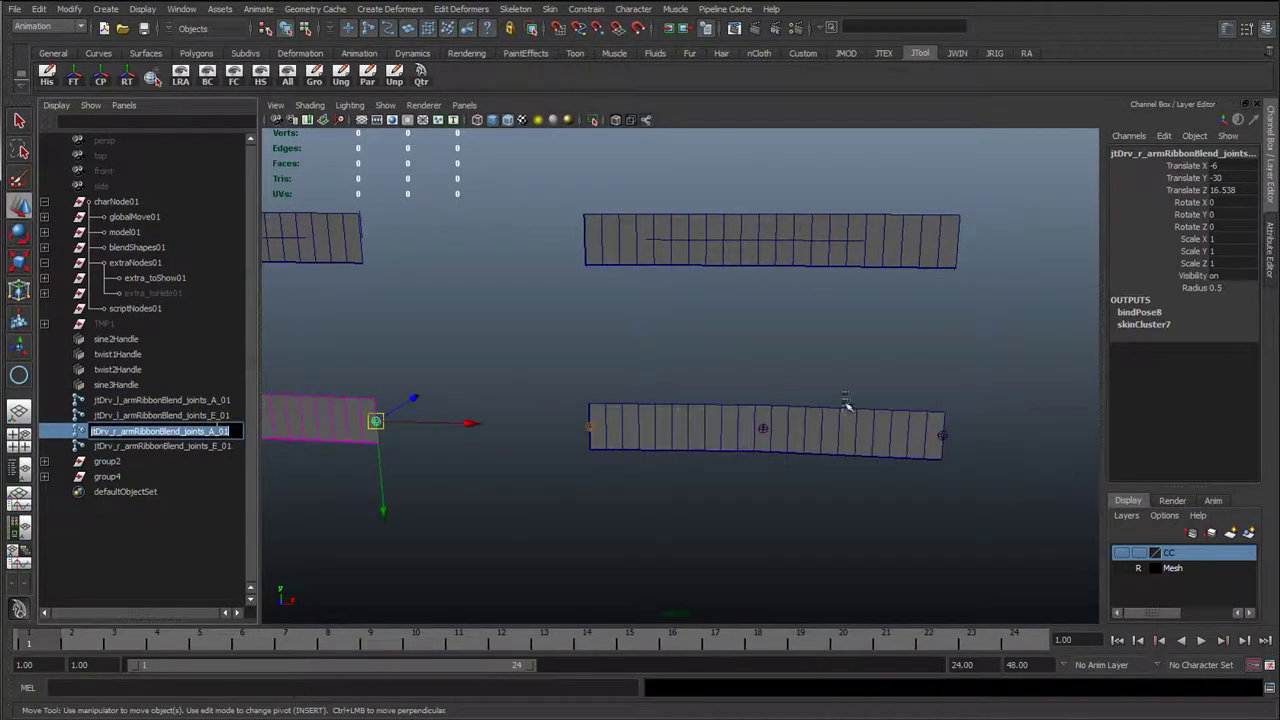
- Rename the left blend ribbon's middle joint inside group2 as jtDrv_l_armRibbonBlend_joints_B_01
{"action": "left_click", "coordinate": [768, 438]}
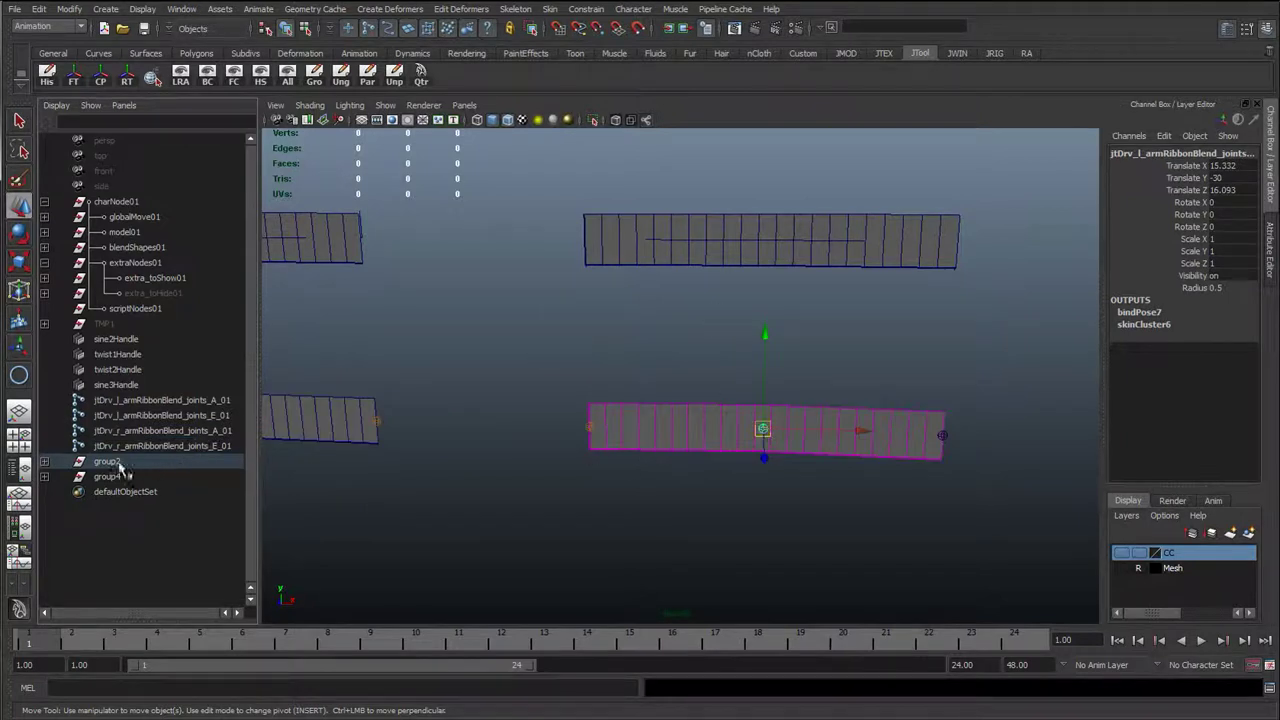
{"action": "left_click", "coordinate": [45, 463]}
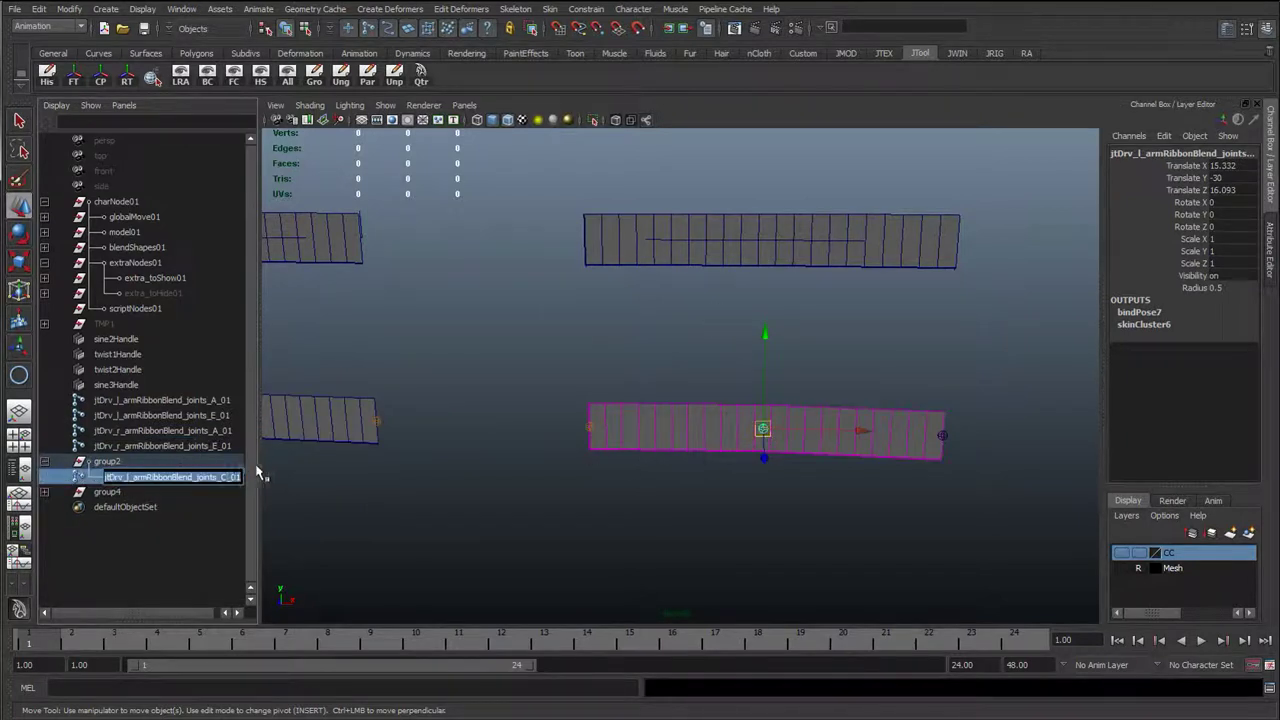
{"action": "left_click_drag", "start_coordinate": [258, 462], "coordinate": [366, 462]}
{"action": "left_click", "coordinate": [229, 477]}
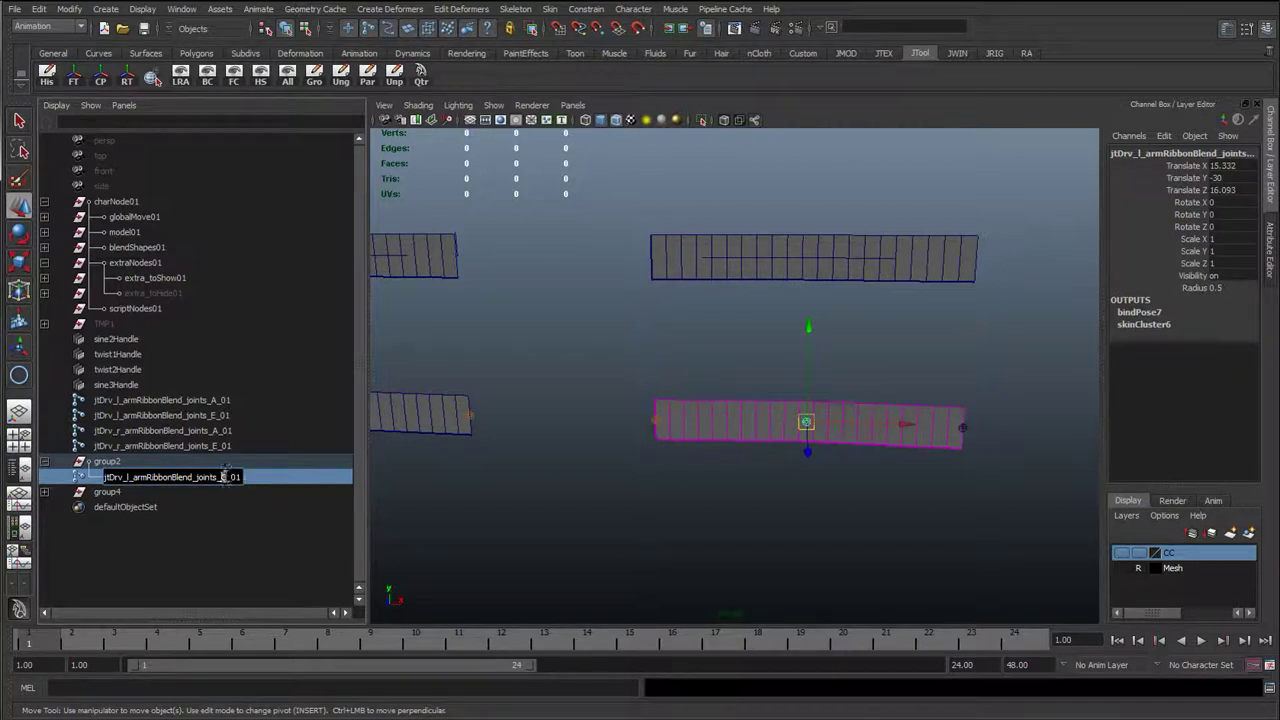
{"action": "key", "text": "Return"}
- Rename group2 as grp_jtDrv_l_armRibbonBlend_joints_BOff_01, reusing the copied name of its child joint
{"action": "double_click", "coordinate": [165, 474]}
{"action": "key", "text": "ctrl+c"}
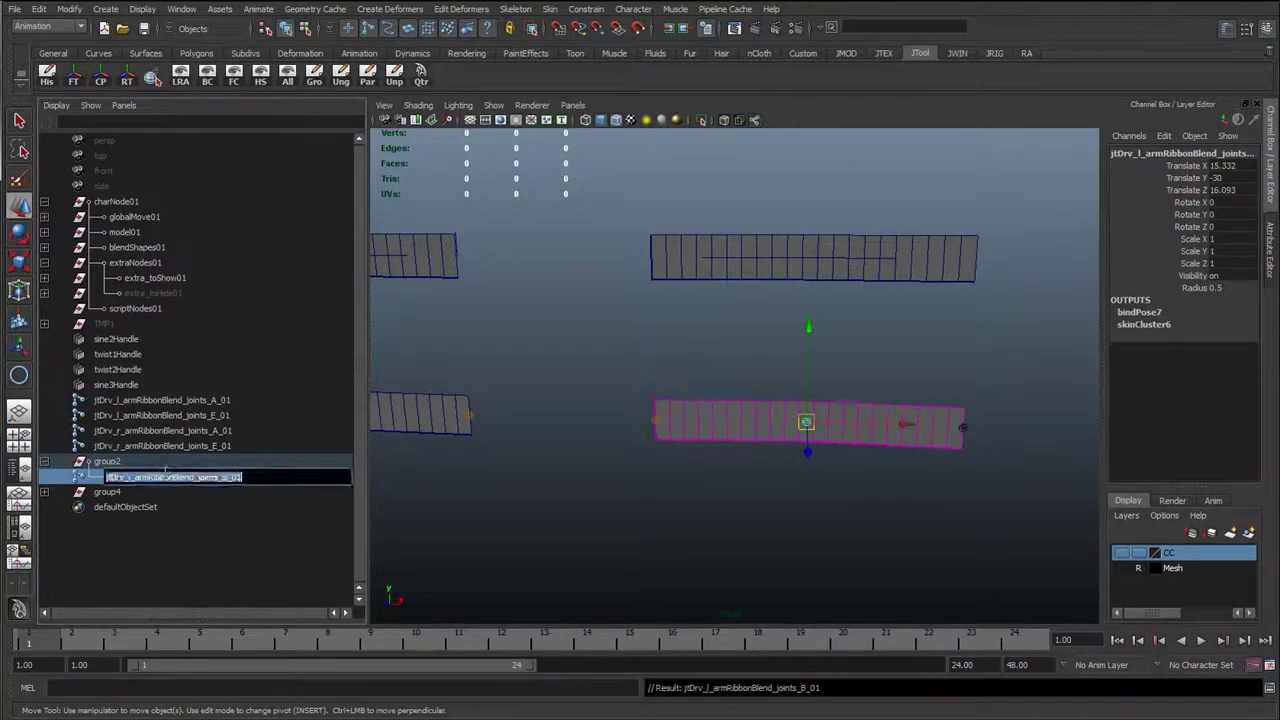
{"action": "double_click", "coordinate": [163, 462]}
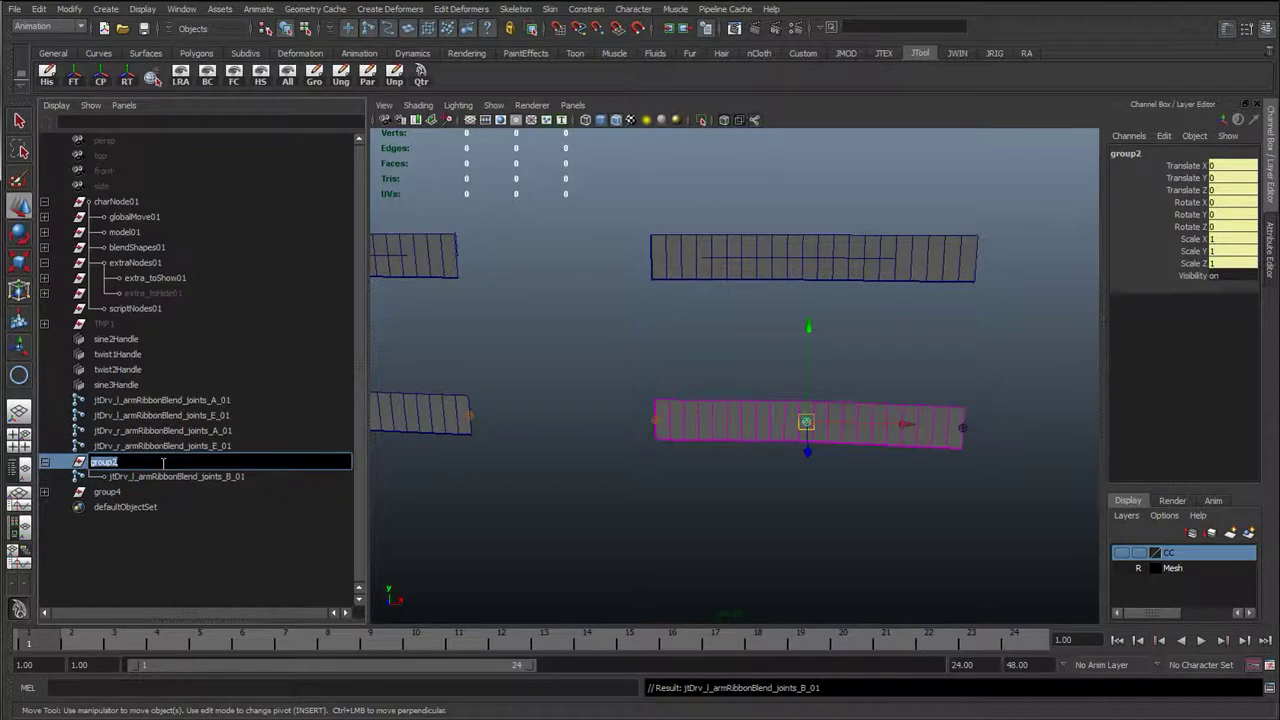
{"action": "type", "text": "grp_"}
{"action": "key", "text": "ctrl+v"}
{"action": "key", "text": "Return"}
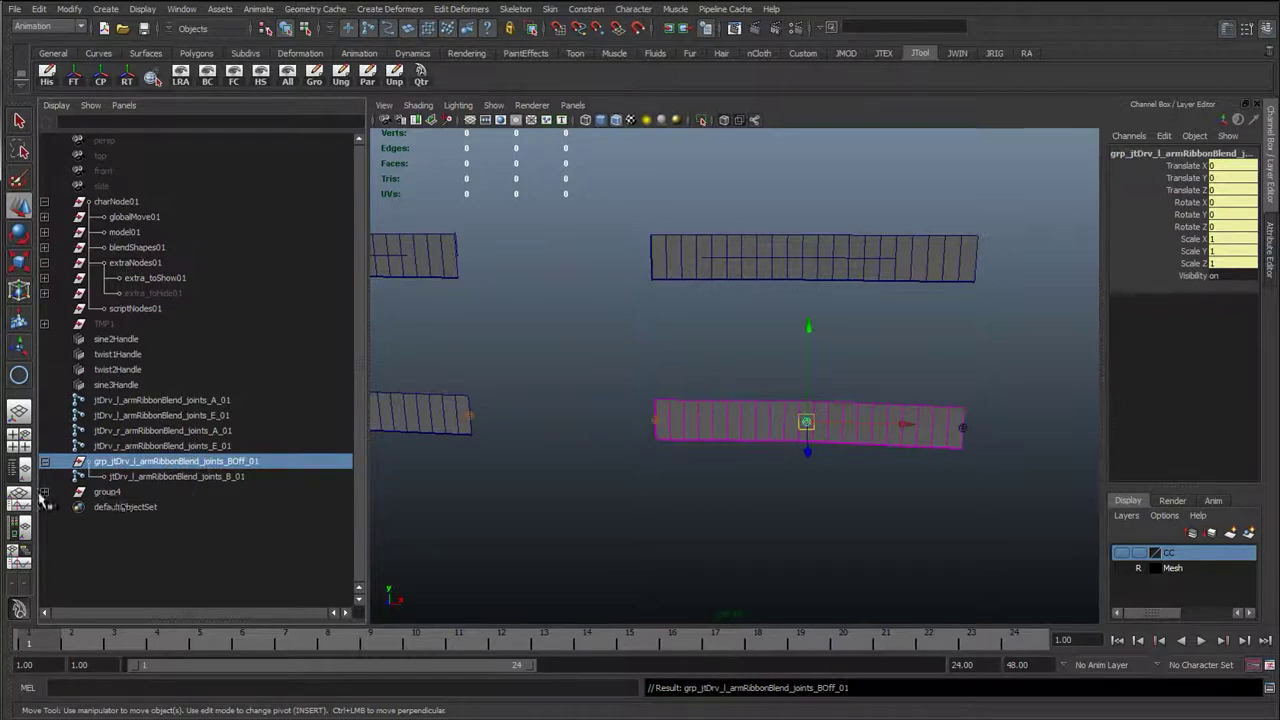
- Rename the right blend ribbon's middle joint inside group4 as jtDrv_r_armRibbonBlend_joints_B_01
{"action": "left_click", "coordinate": [44, 492]}
{"action": "left_click", "coordinate": [160, 508]}
{"action": "double_click", "coordinate": [228, 508]}
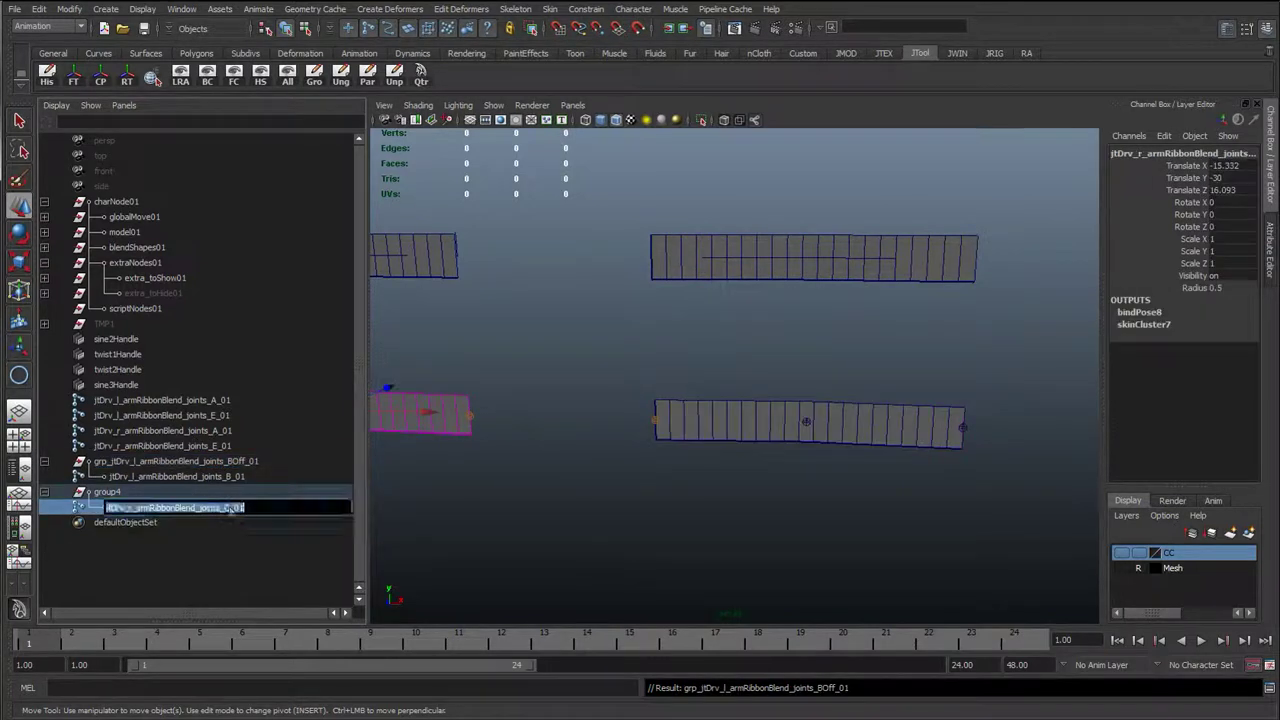
{"action": "key", "text": "Return"}
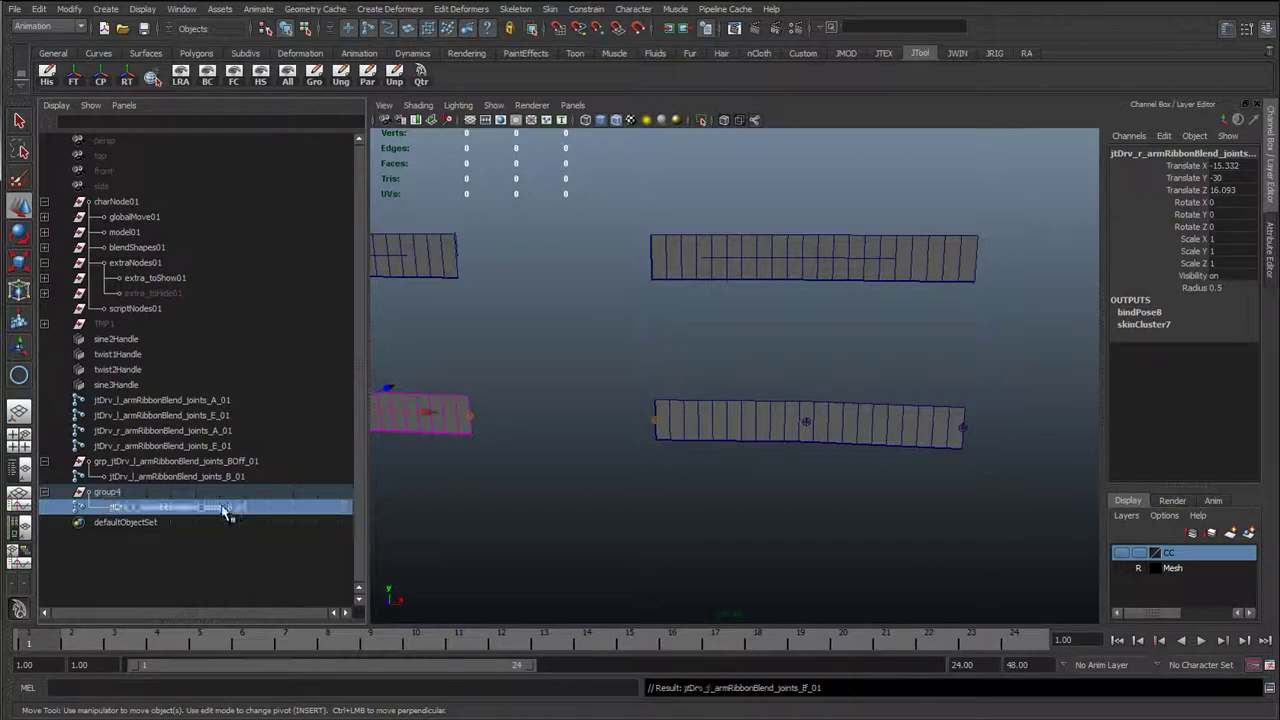
- Rename group4 as jtDrv_r_armRibbonBlend_joints_BOff_01, reusing the copied name of its child joint, and collapse it
{"action": "double_click", "coordinate": [224, 508]}
{"action": "key", "text": "ctrl+c"}
{"action": "double_click", "coordinate": [208, 496]}
{"action": "key", "text": "ctrl+v"}
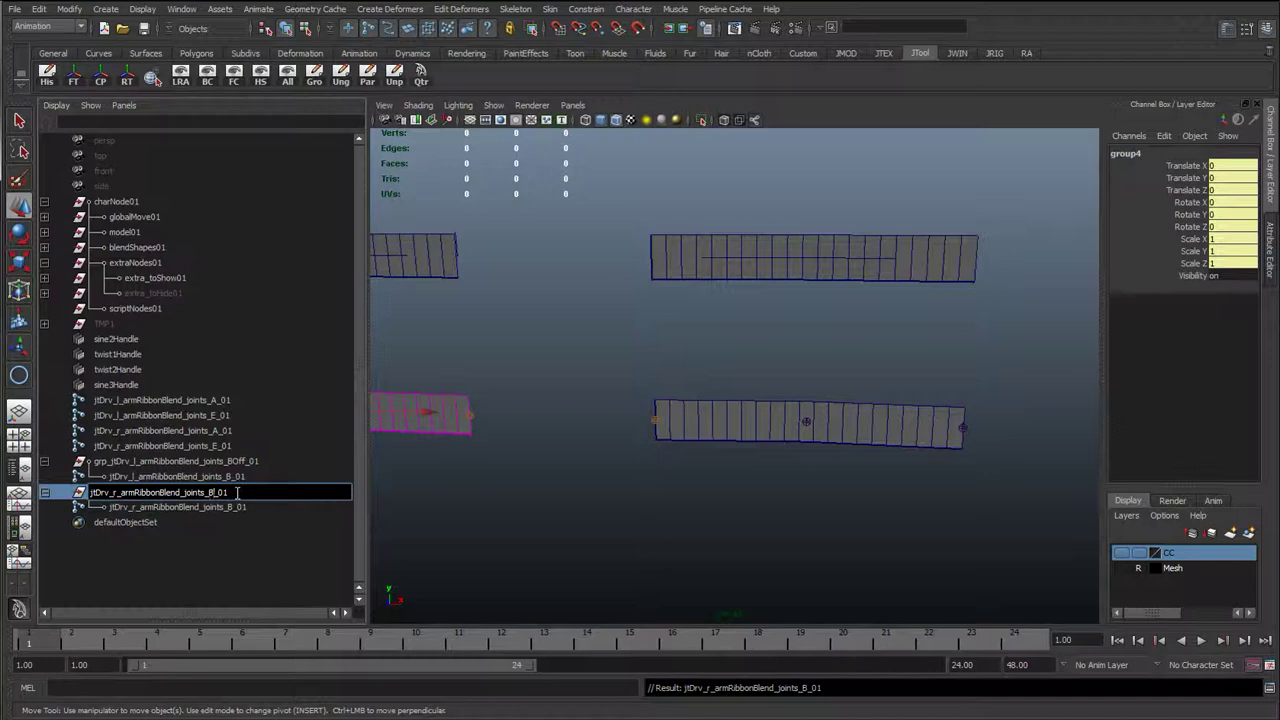
{"action": "key", "text": "Return"}
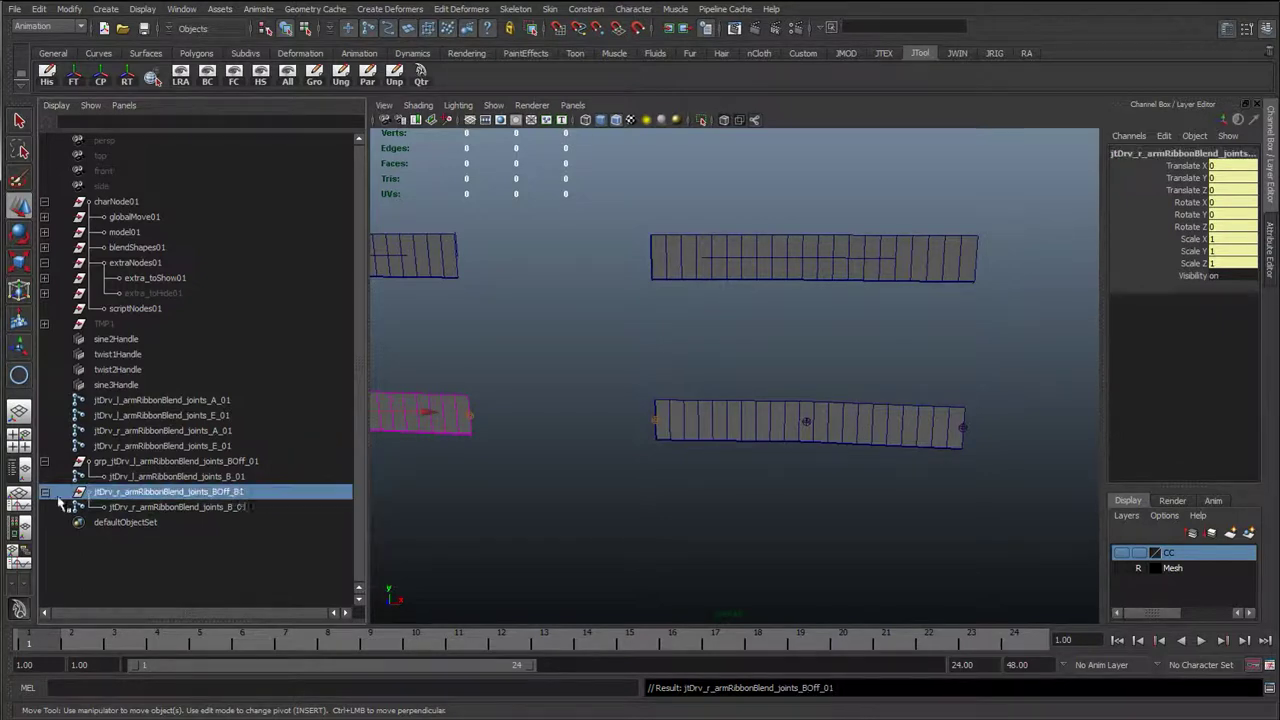
{"action": "left_click", "coordinate": [45, 492]}
- Rename the left blend ribbon's end joint as jtDrv_l_armRibbonBlend_joints_C_01
{"action": "middle_click_drag", "start_coordinate": [560, 443], "coordinate": [640, 471], "text": "alt"}
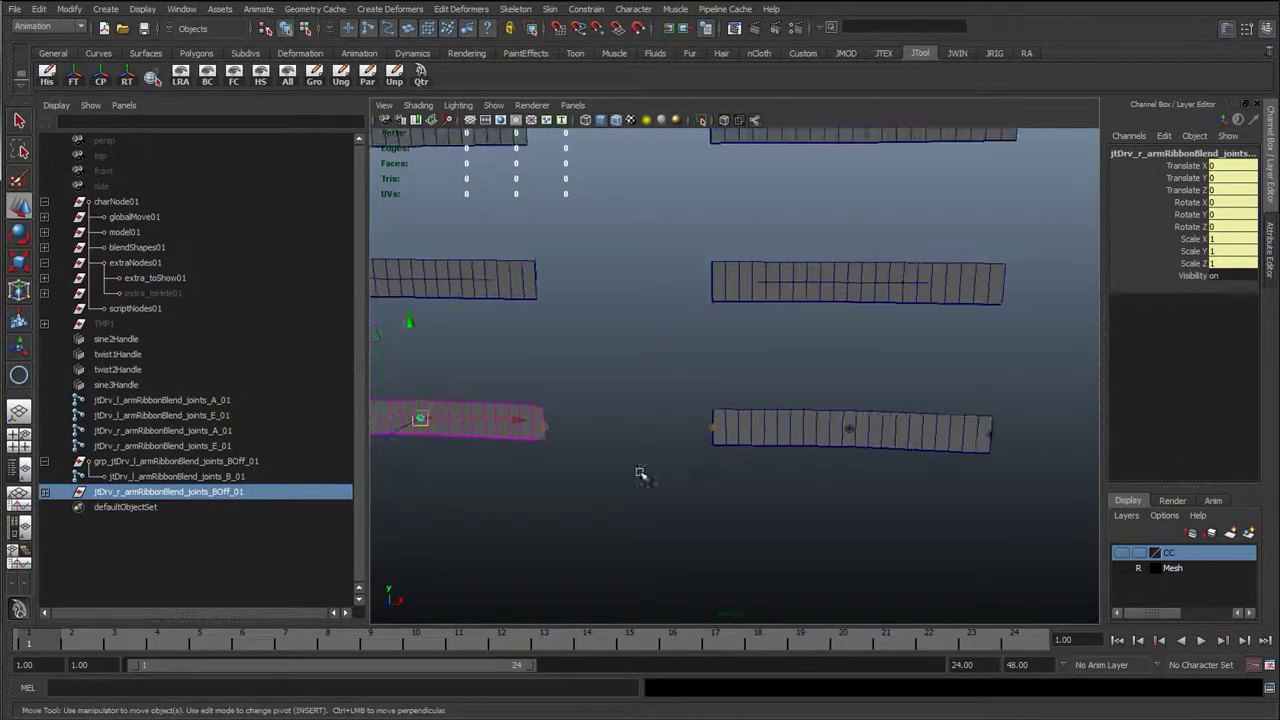
{"action": "left_click", "coordinate": [714, 429]}
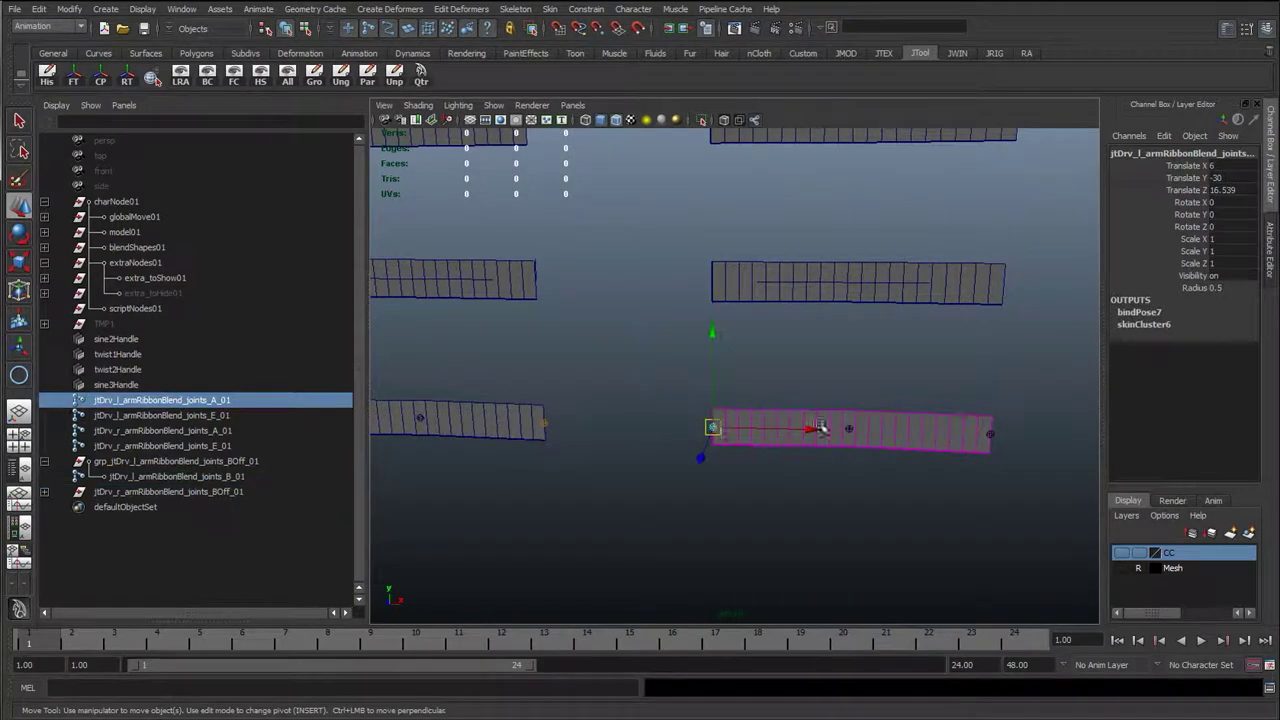
{"action": "left_click", "coordinate": [990, 437]}
{"action": "double_click", "coordinate": [220, 418]}
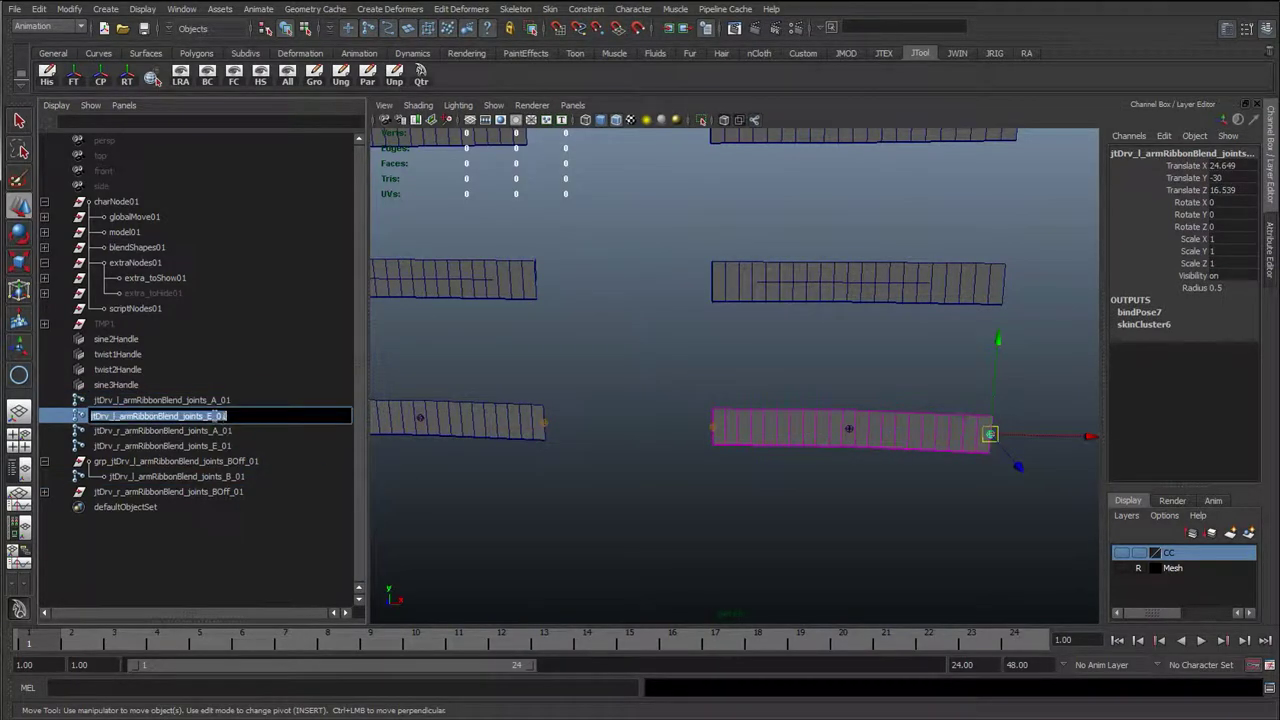
{"action": "type", "text": "C"}
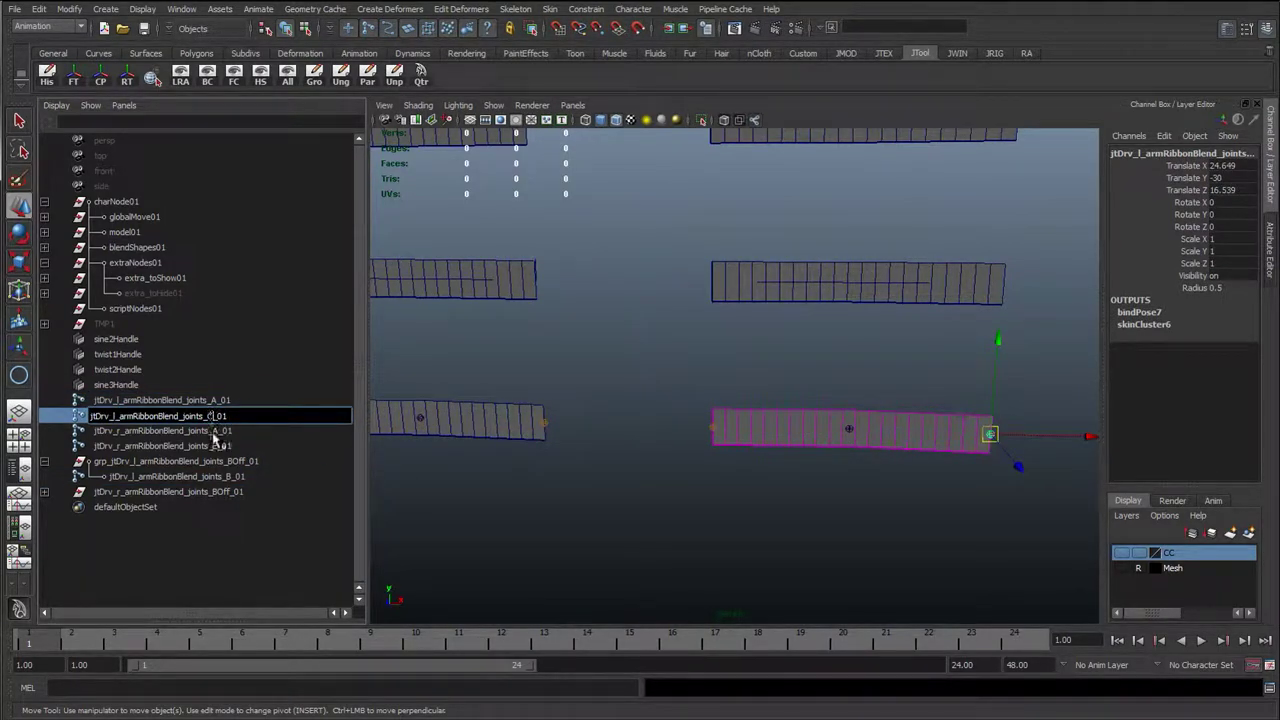
{"action": "key", "text": "Return"}
- Rename the right blend ribbon's end joint as jtDrv_r_armRibbonBlend_joints_C_01
{"action": "left_click", "coordinate": [223, 445]}
{"action": "middle_click_drag", "start_coordinate": [545, 418], "coordinate": [670, 425], "text": "alt"}
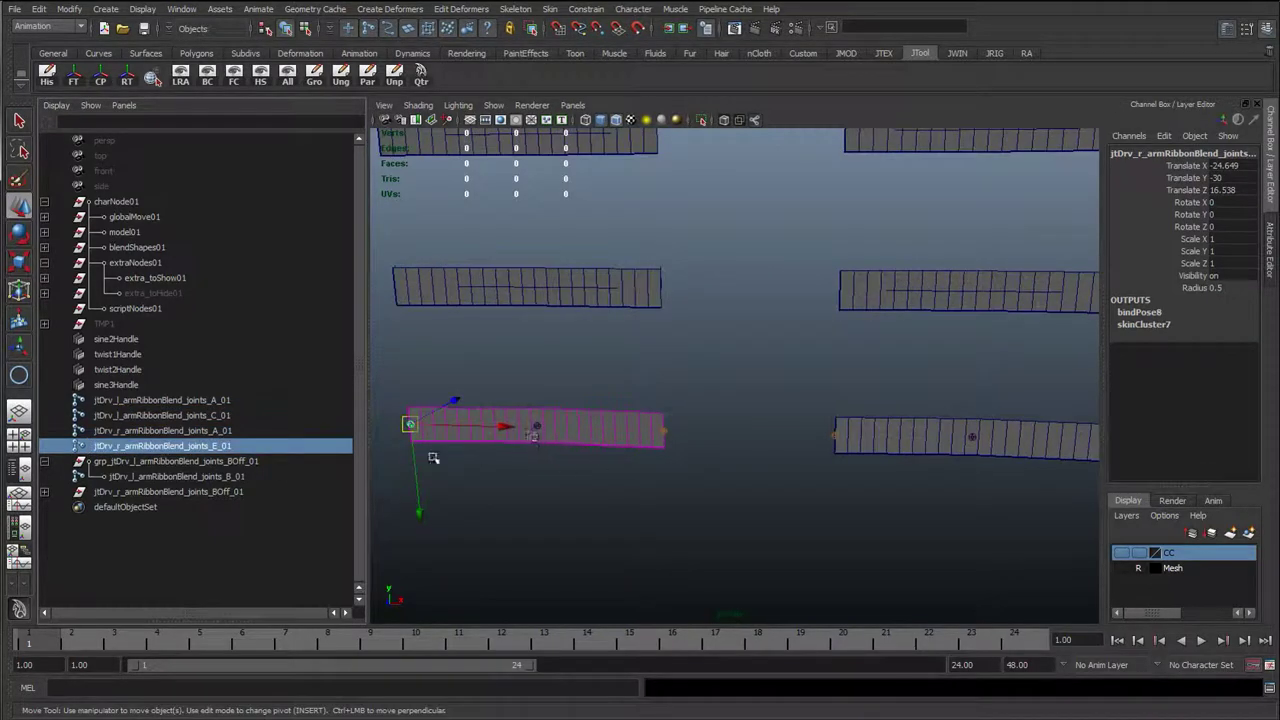
{"action": "double_click", "coordinate": [218, 446]}
{"action": "left_click_drag", "start_coordinate": [214, 448], "coordinate": [209, 448]}
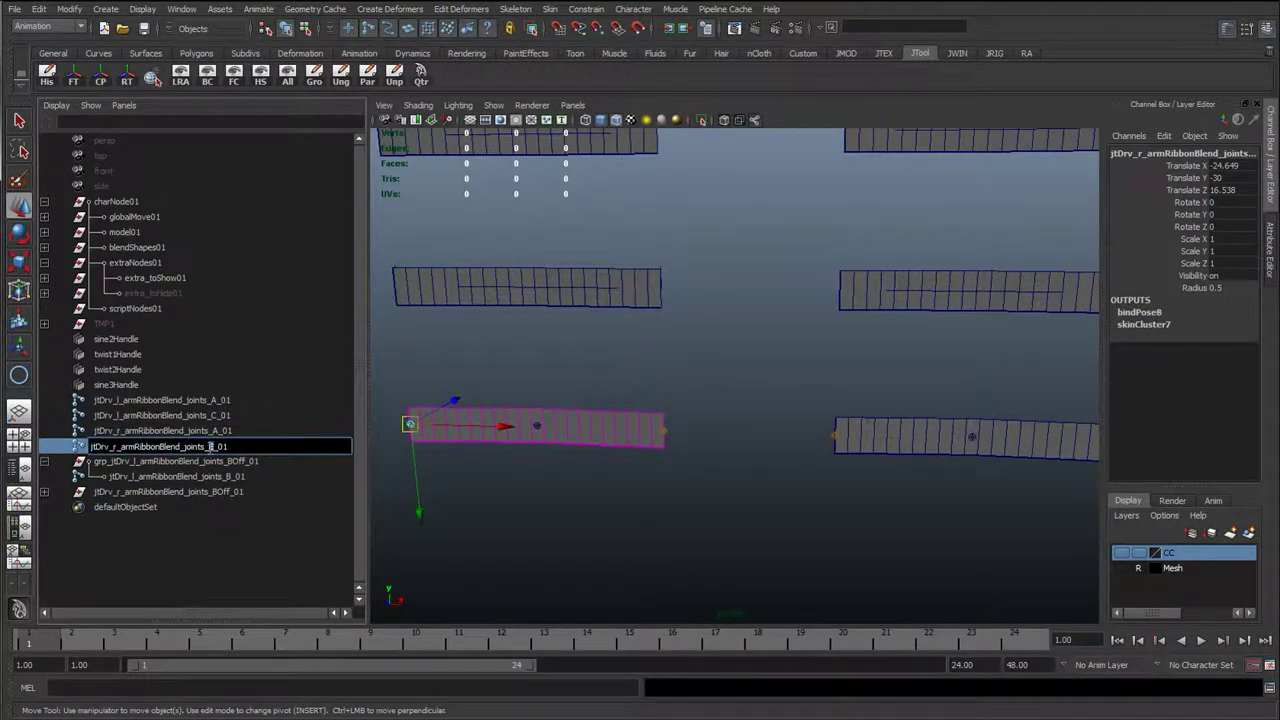
{"action": "key", "text": "Return"}
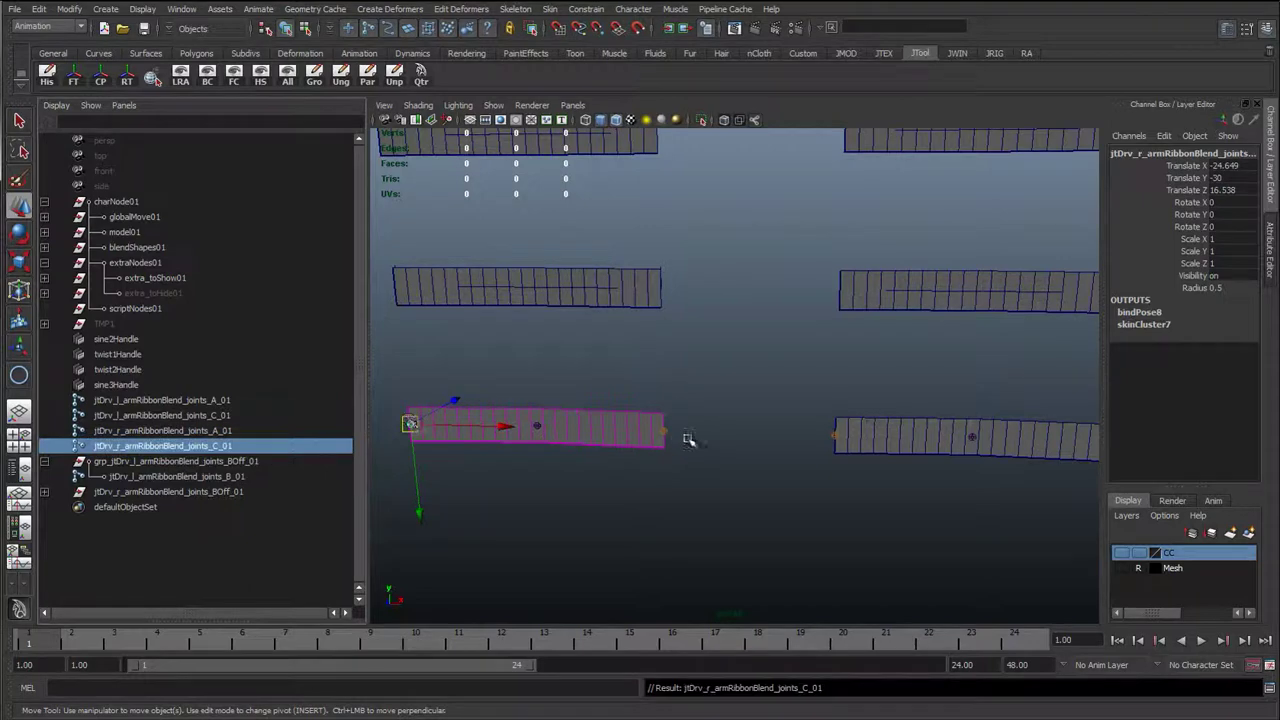
- Test the left blend ribbon's deformation by moving its middle joint, and undo the move
{"action": "key", "text": "q"}
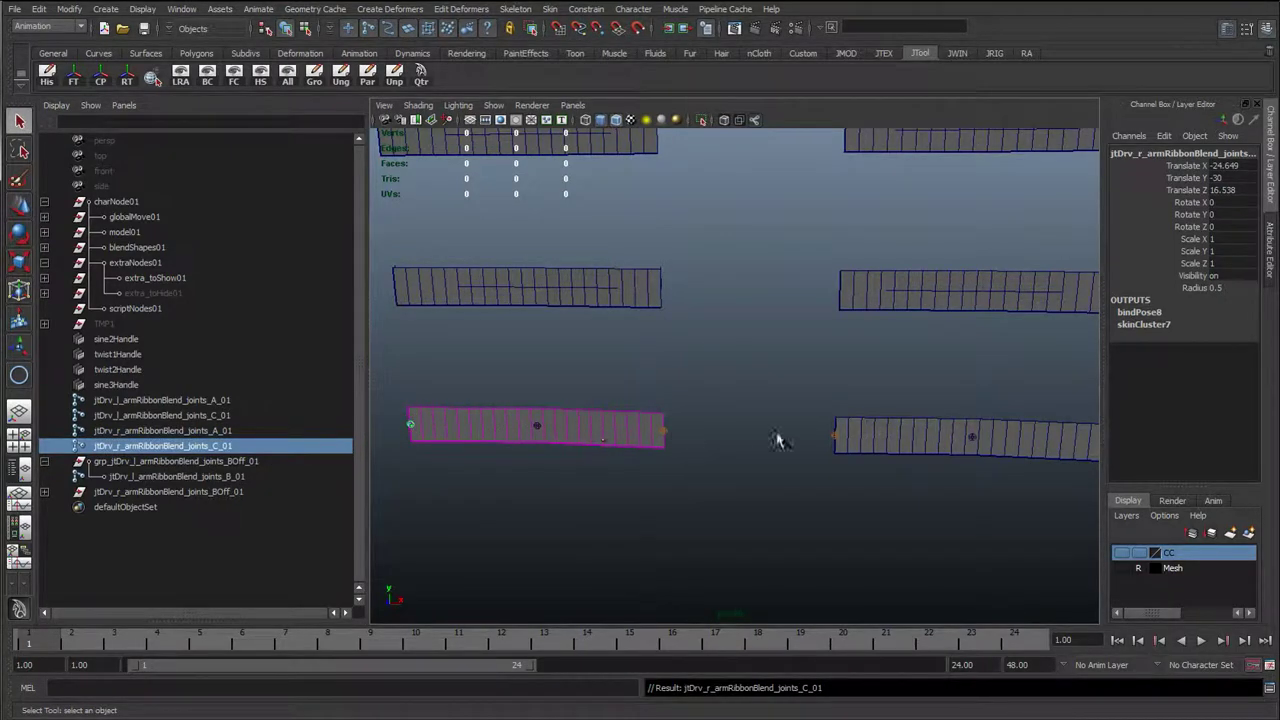
{"action": "left_click", "coordinate": [945, 445]}
{"action": "key", "text": "w"}
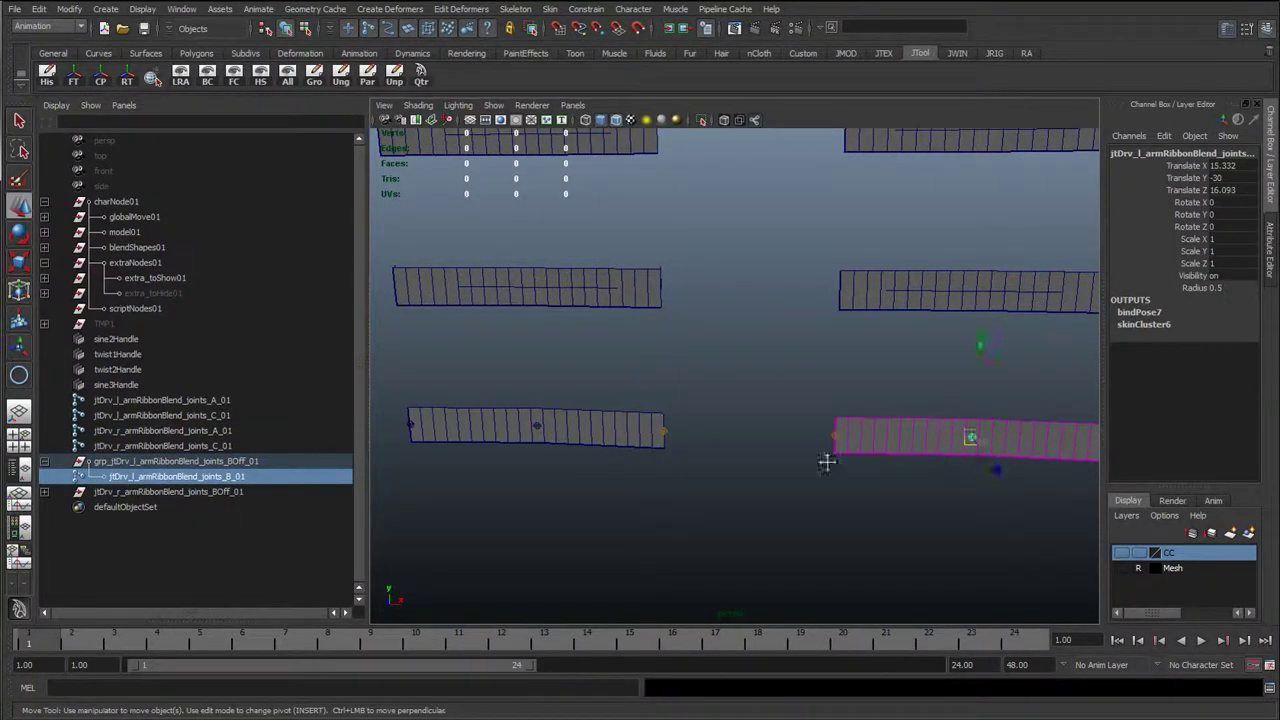
{"action": "left_click_drag", "start_coordinate": [826, 460], "coordinate": [780, 420], "text": "alt"}
{"action": "middle_click_drag", "start_coordinate": [748, 494], "coordinate": [659, 497], "text": "alt"}
{"action": "left_click_drag", "start_coordinate": [838, 450], "coordinate": [806, 419]}
{"action": "key", "text": "ctrl+z"}
- Test the right blend ribbon's deformation by moving its middle joint several times, undoing each move
{"action": "left_click", "coordinate": [410, 437]}
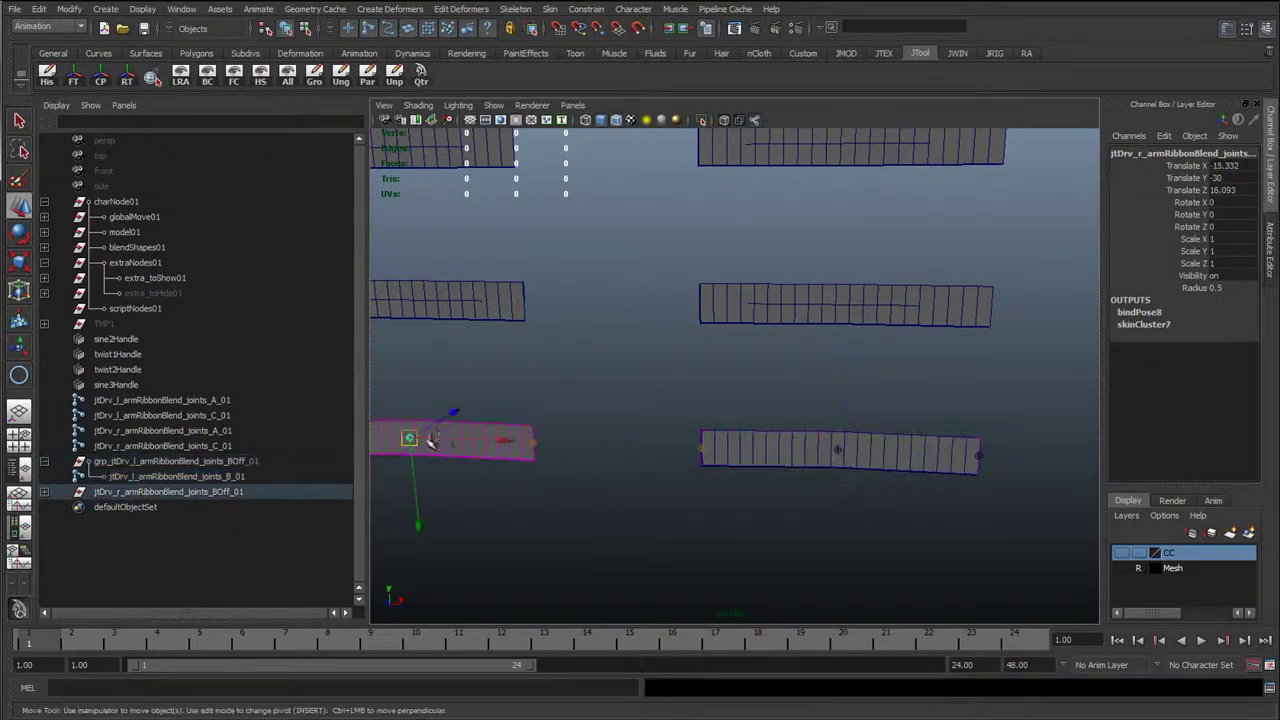
{"action": "middle_click_drag", "start_coordinate": [410, 437], "coordinate": [518, 432], "text": "alt"}
{"action": "left_click_drag", "start_coordinate": [506, 431], "coordinate": [478, 406]}
{"action": "key", "text": "ctrl+z"}
{"action": "left_click_drag", "start_coordinate": [476, 451], "coordinate": [437, 420]}
{"action": "key", "text": "ctrl+z"}
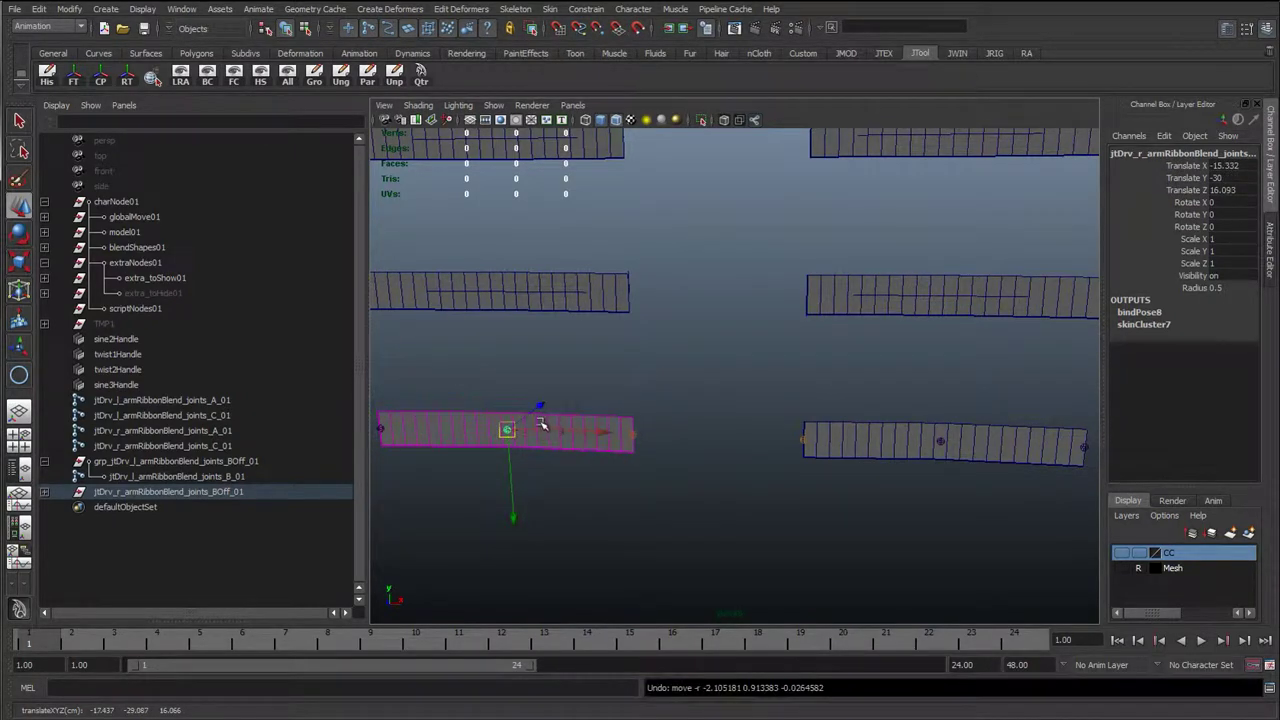
{"action": "left_click_drag", "start_coordinate": [509, 400], "coordinate": [441, 424]}
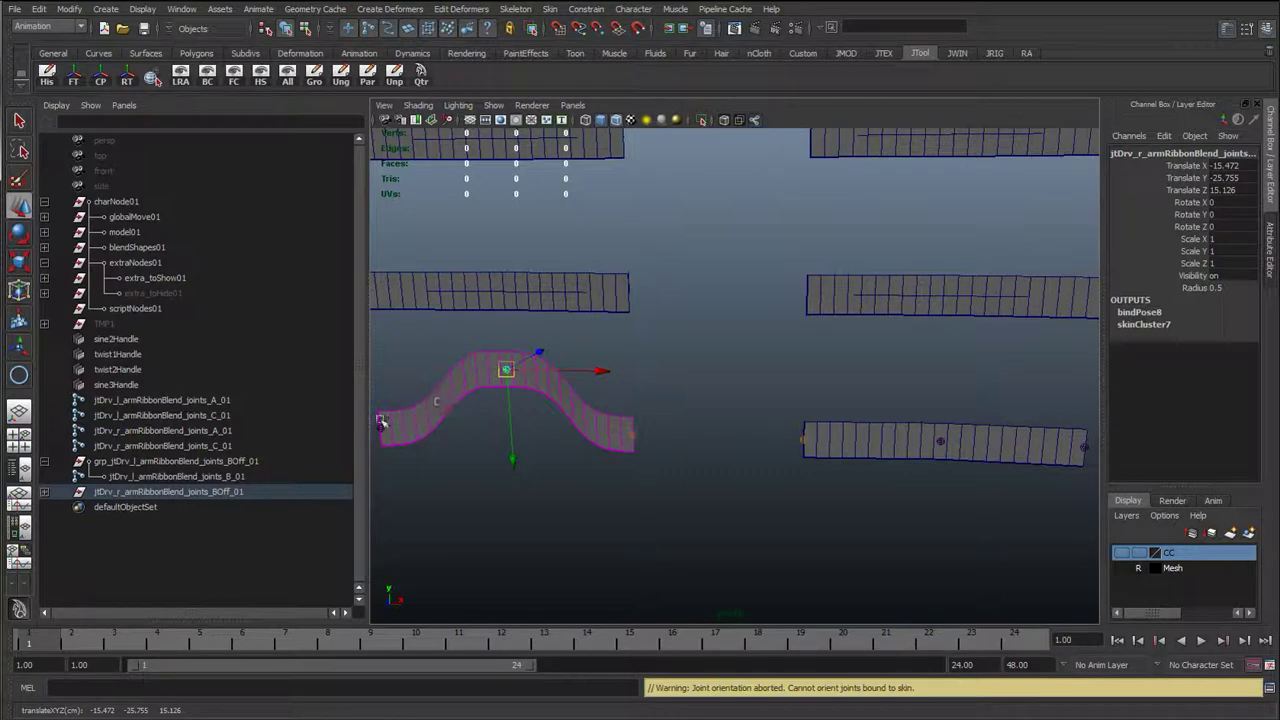
{"action": "key", "text": "ctrl+z"}
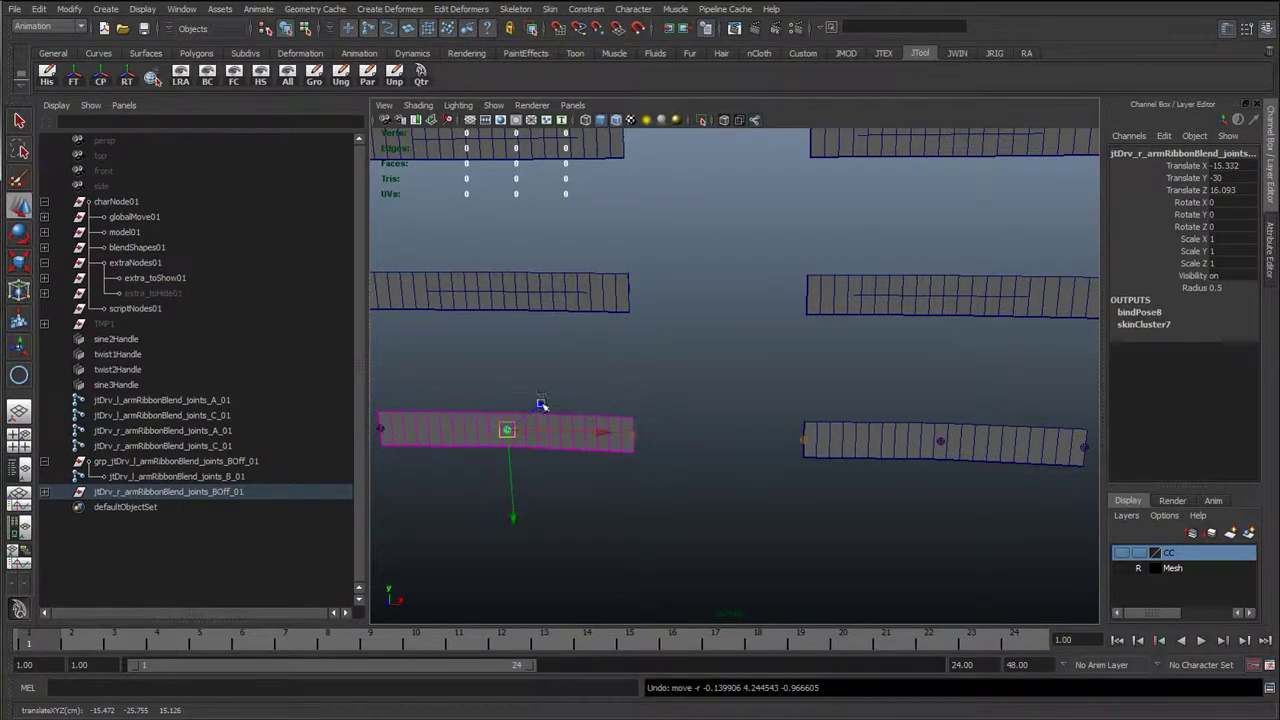
- Collapse the left ribbon's BOff group in the hierarchy and clear the selection
{"action": "left_click", "coordinate": [577, 431]}
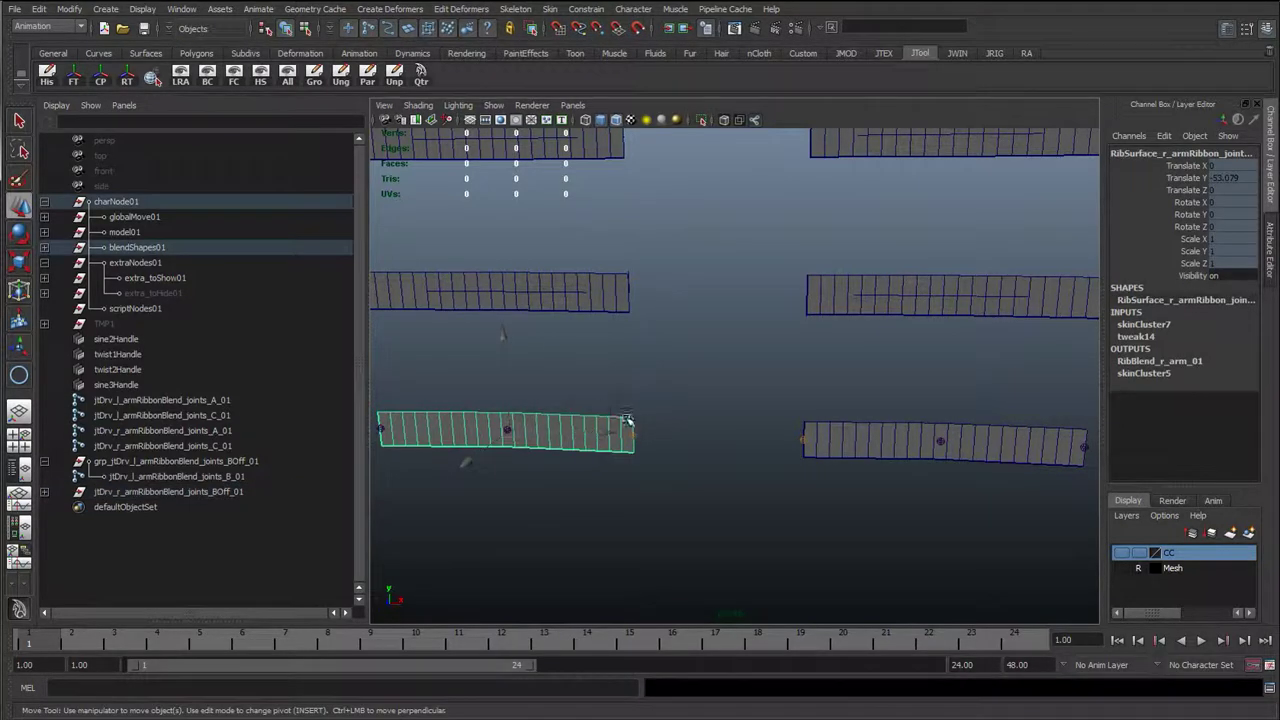
{"action": "left_click", "coordinate": [44, 461]}
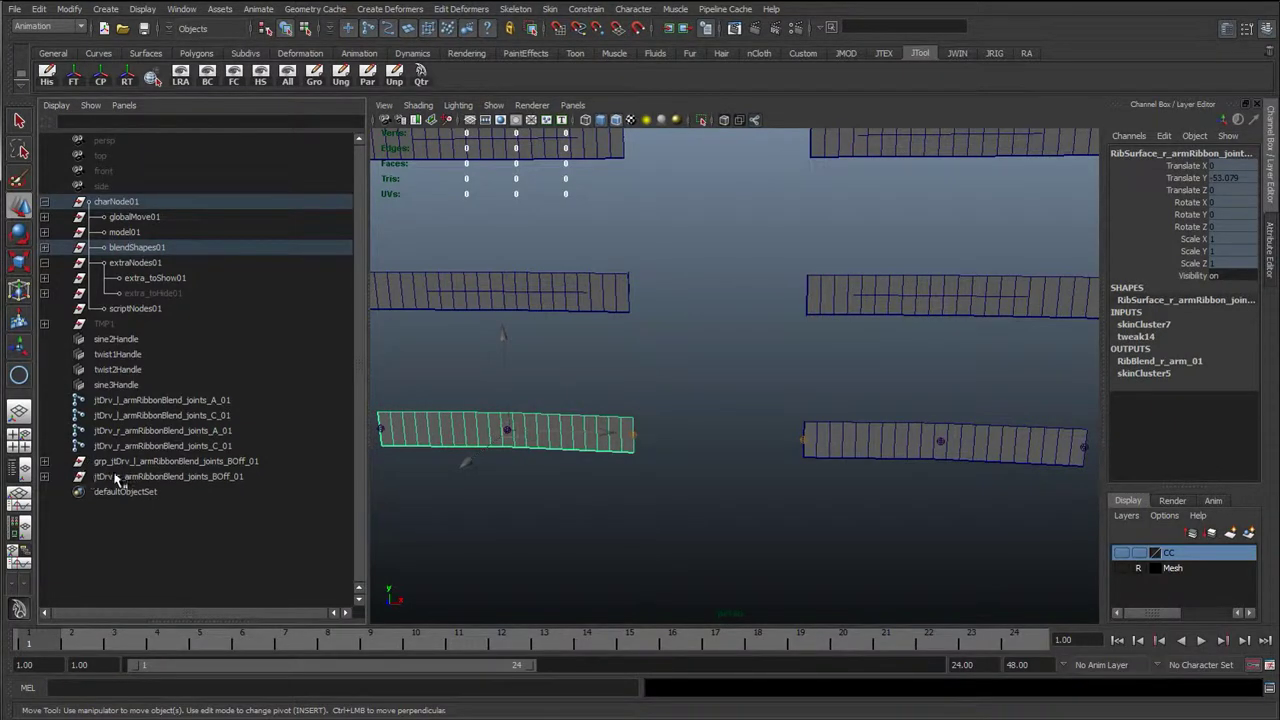
{"action": "left_click", "coordinate": [116, 478]}
{"action": "right_click_drag", "start_coordinate": [597, 434], "coordinate": [749, 515], "text": "alt"}
{"action": "left_click_drag", "start_coordinate": [749, 515], "coordinate": [671, 506], "text": "alt"}
{"action": "left_click", "coordinate": [680, 460]}
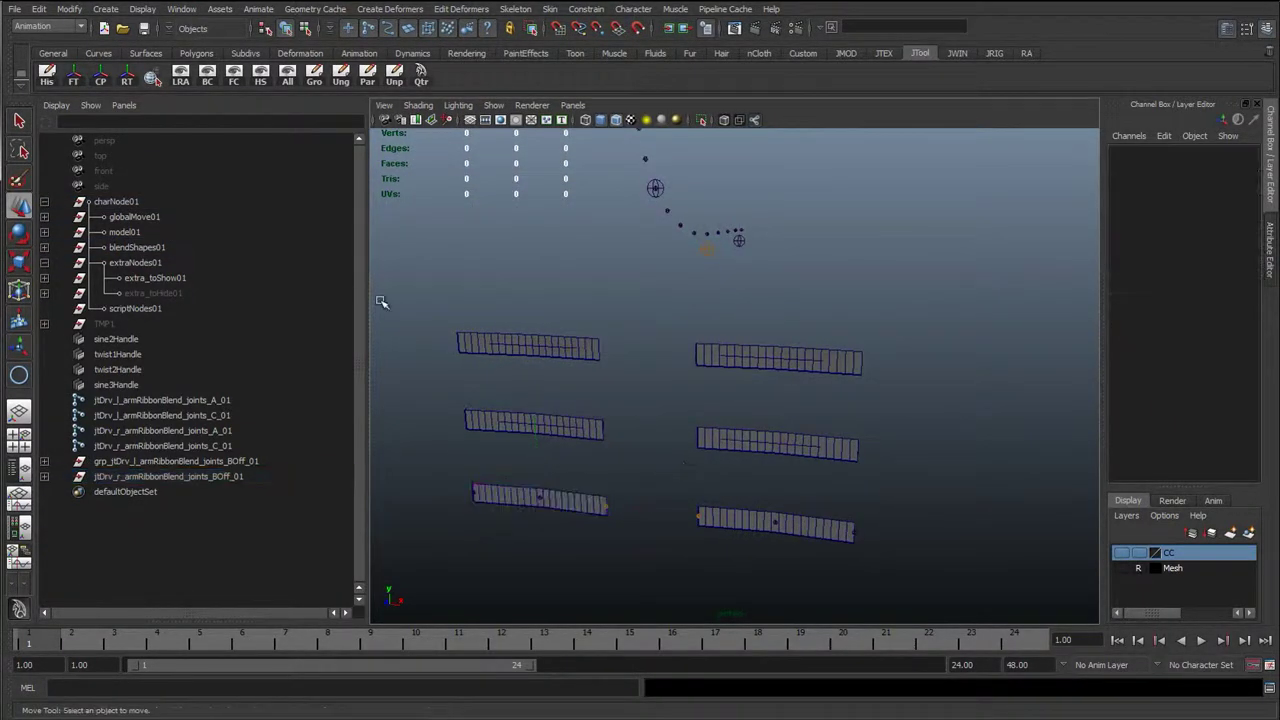
- Rename sine3Handle, the left ribbon's sine deformer handle, as NL_l_armRibbonBlend_sine_01
{"action": "left_click", "coordinate": [122, 340]}
{"action": "middle_click_drag", "start_coordinate": [527, 411], "coordinate": [575, 433], "text": "alt"}
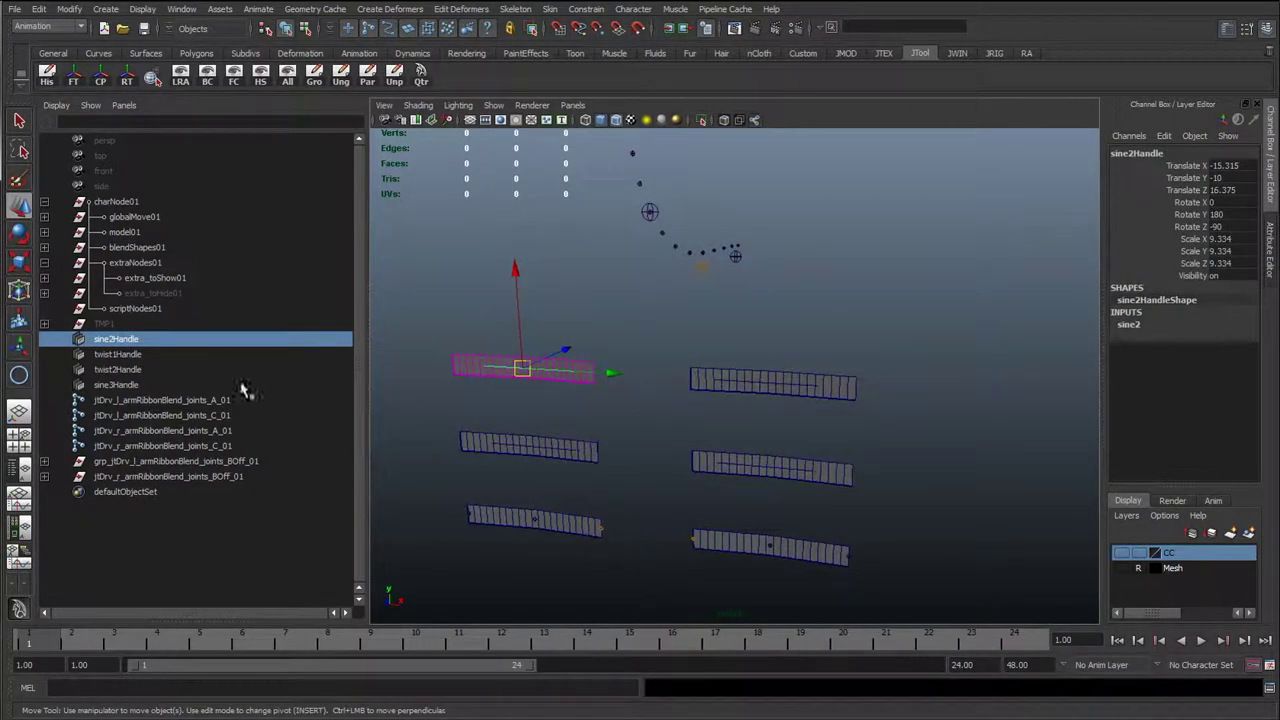
{"action": "double_click", "coordinate": [118, 339]}
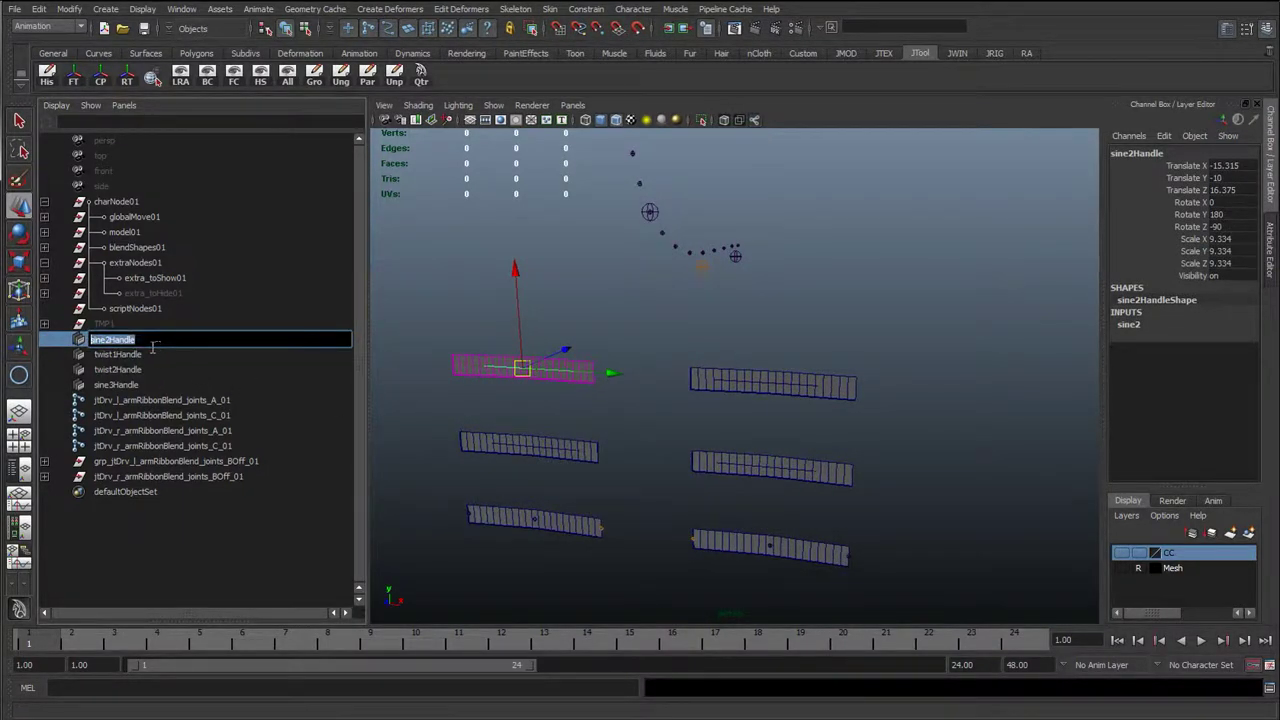
{"action": "double_click", "coordinate": [117, 355]}
{"action": "double_click", "coordinate": [125, 385]}
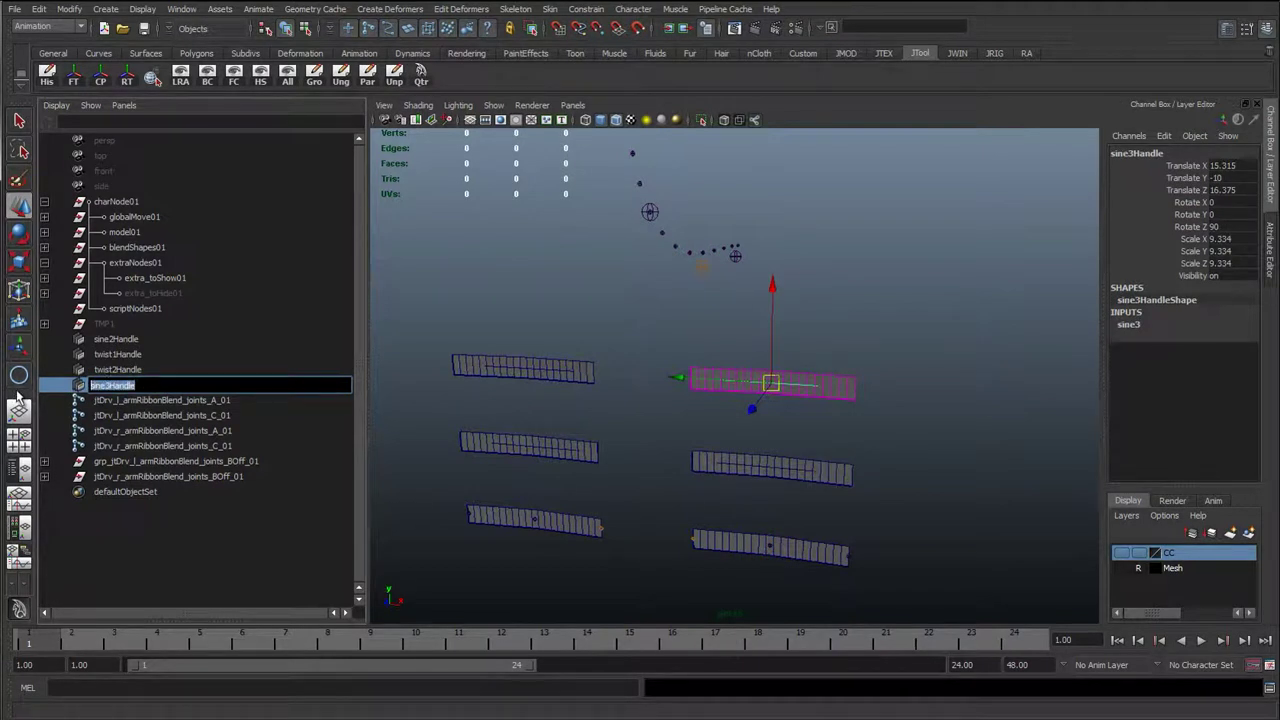
{"action": "type", "text": "NL_l_armRibbonBlend_sine_0"}
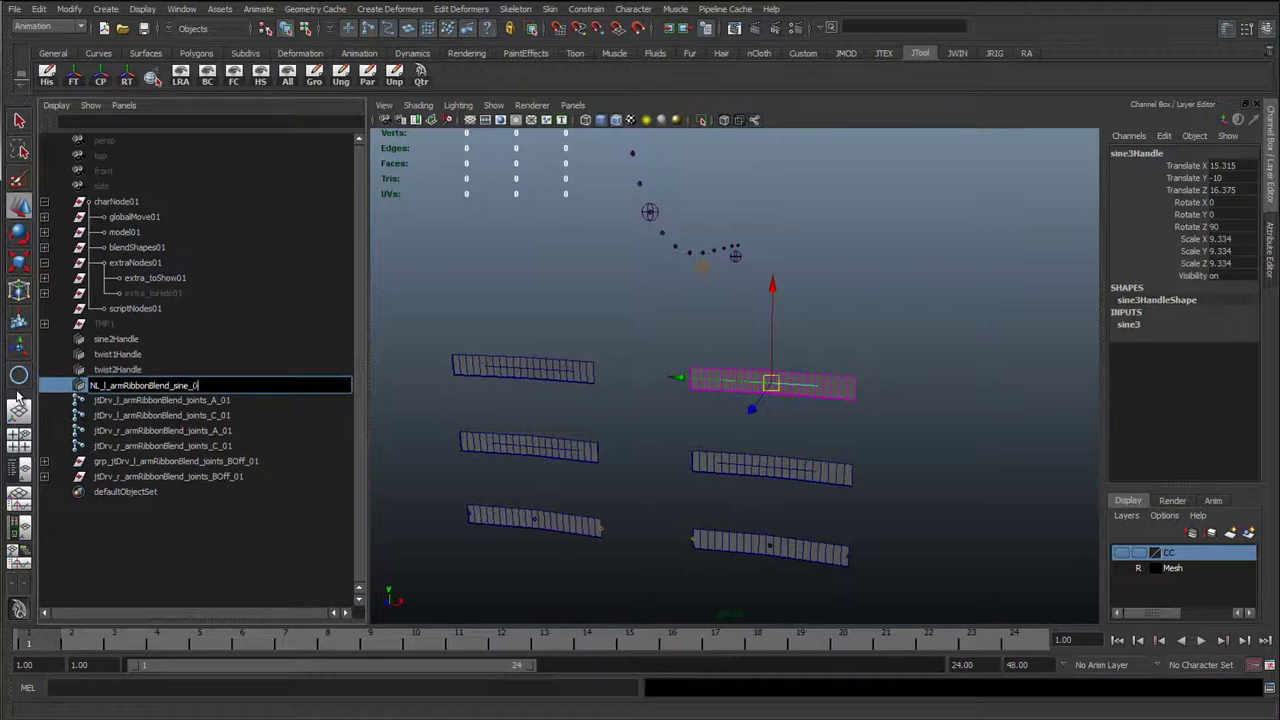
{"action": "type", "text": "1"}
{"action": "key", "text": "Return"}
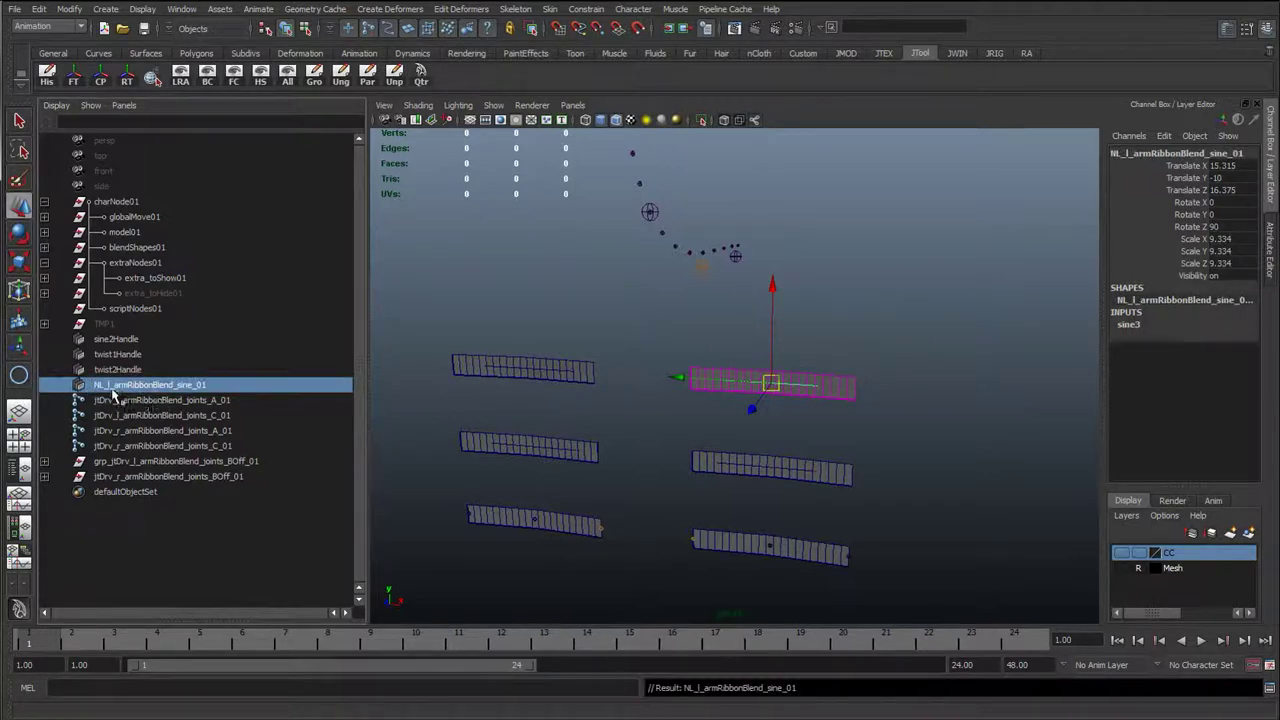
- Rename sine2Handle as NL_r_armRibbonBlend_sine_01, reusing the copied name of the left sine handle
{"action": "double_click", "coordinate": [110, 389]}
{"action": "left_click", "coordinate": [93, 386]}
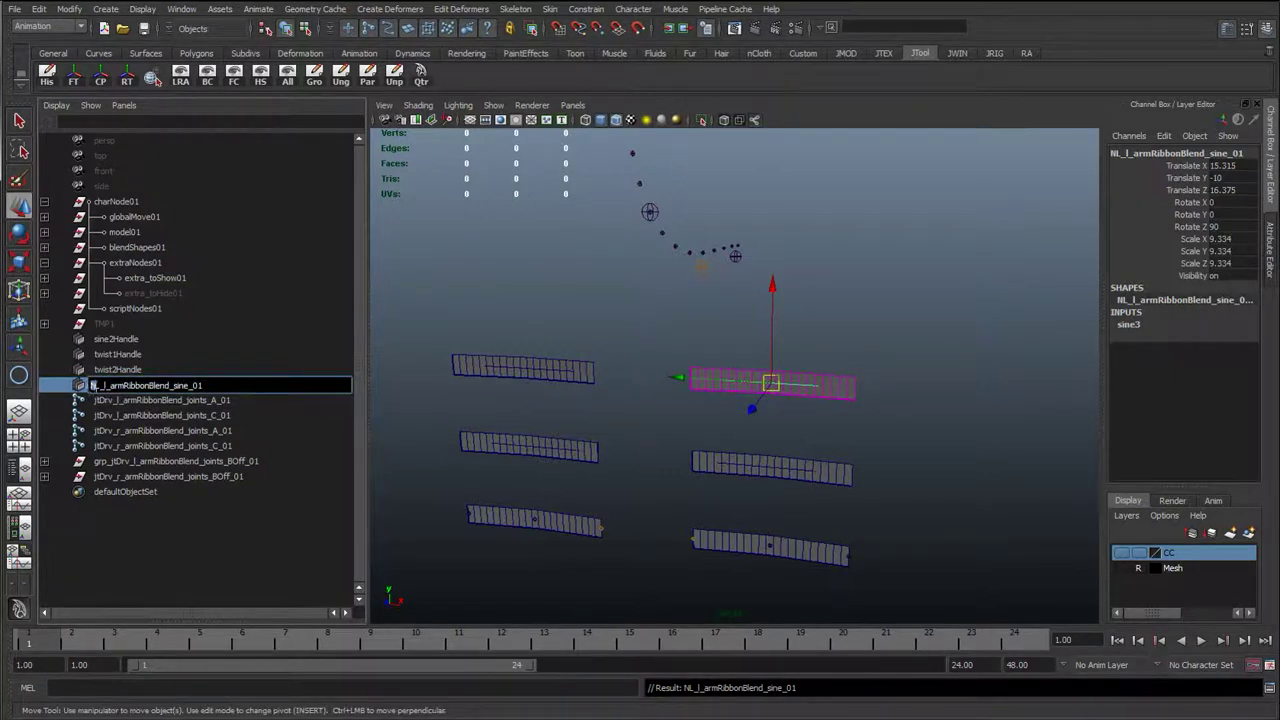
{"action": "mouse_move", "coordinate": [112, 385]}
{"action": "left_mouse_down"}
{"action": "mouse_move", "coordinate": [224, 387]}
{"action": "mouse_move", "coordinate": [90, 390]}
{"action": "left_mouse_up"}
{"action": "key", "text": "ctrl+c"}
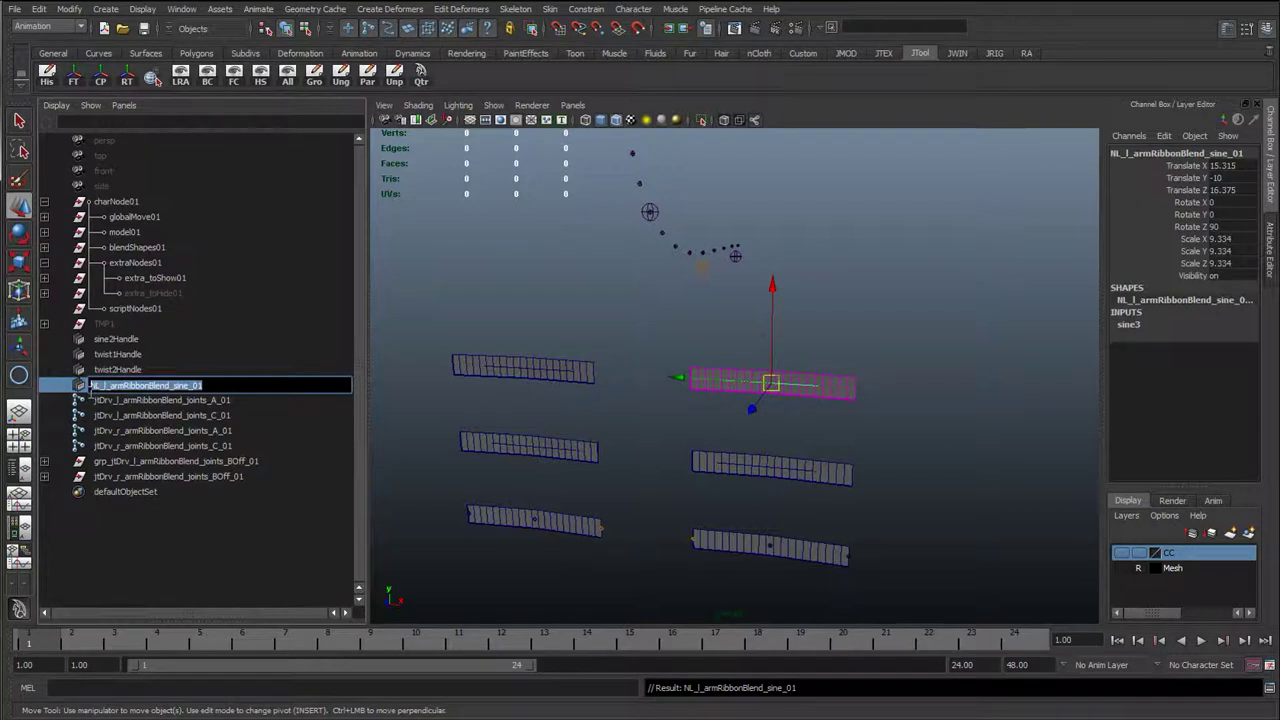
{"action": "left_click", "coordinate": [116, 370]}
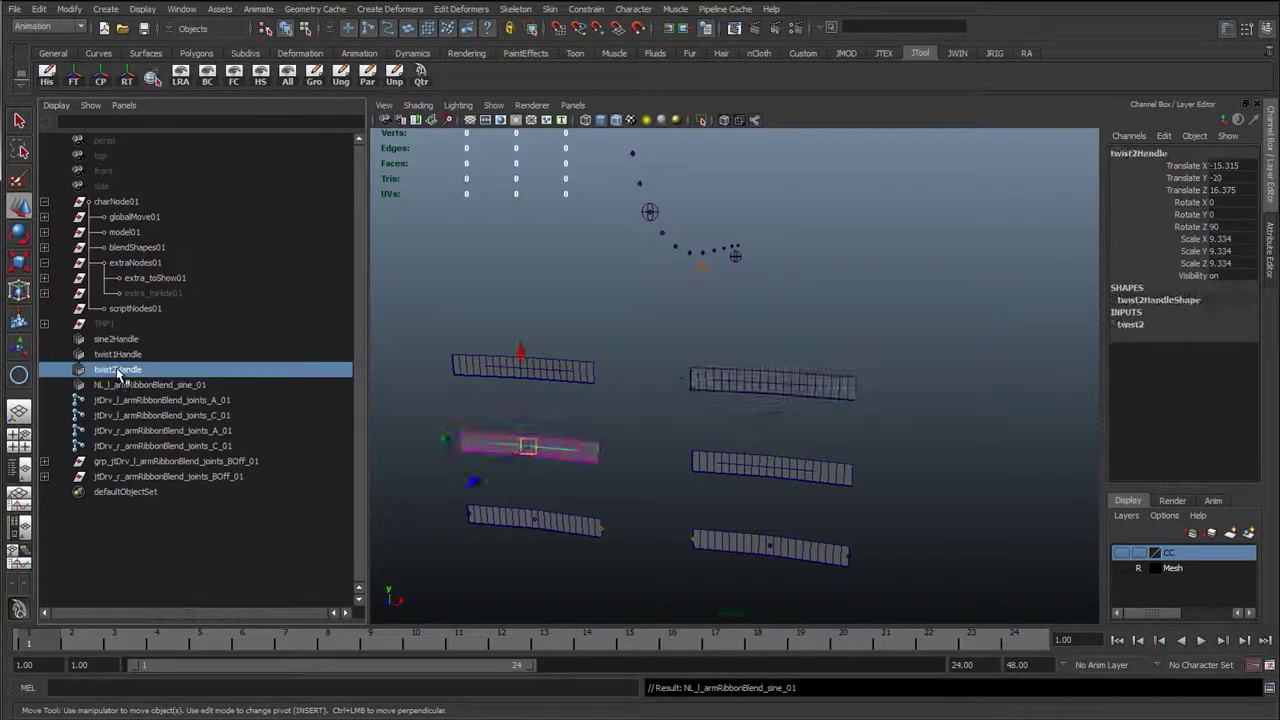
{"action": "left_click", "coordinate": [120, 355]}
{"action": "left_click", "coordinate": [135, 340]}
{"action": "double_click", "coordinate": [120, 339]}
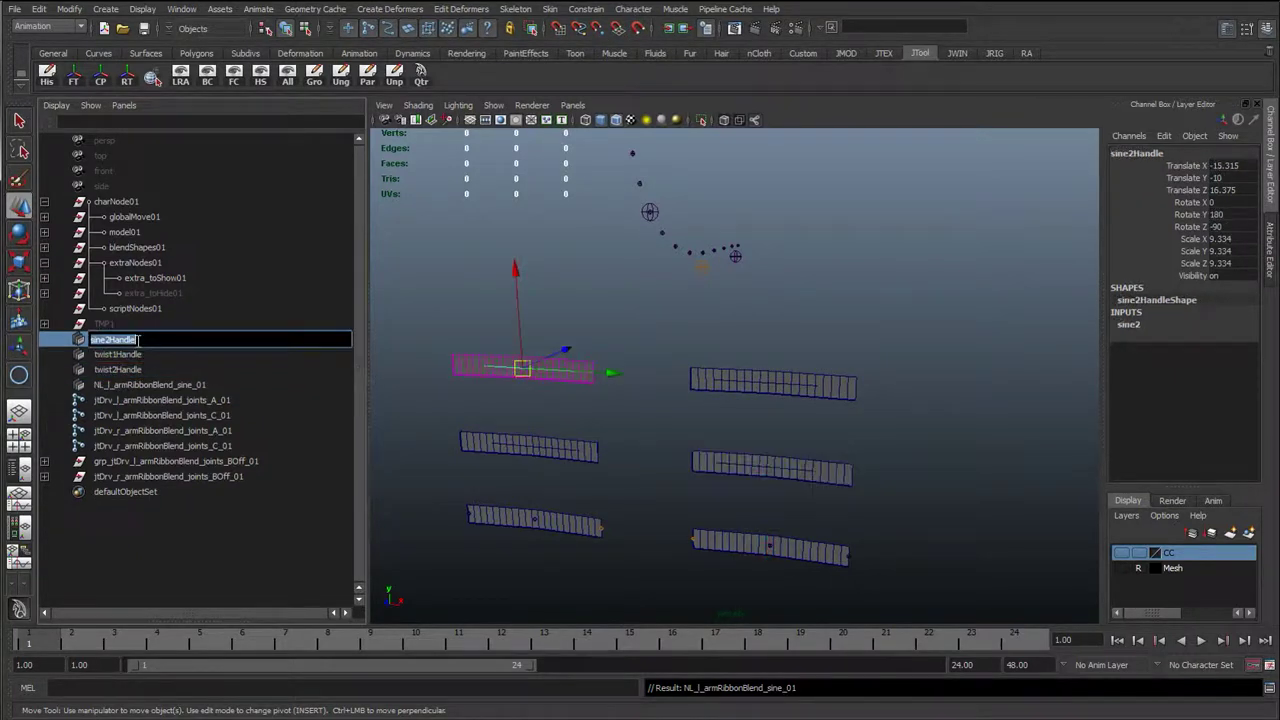
{"action": "key", "text": "ctrl+v"}
{"action": "type", "text": "r"}
{"action": "key", "text": "Return"}
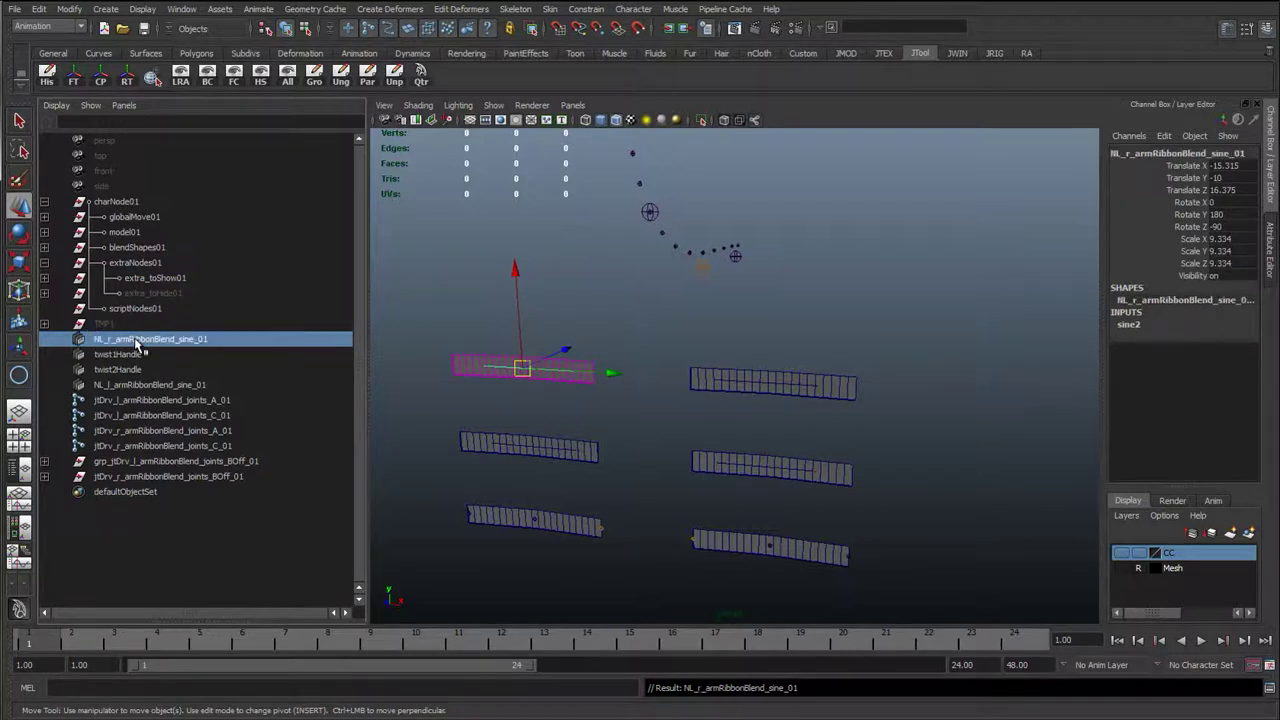
- Delete the twist1Handle and twist2Handle deformers from the middle pair of ribbons
{"action": "left_click", "coordinate": [117, 357]}
{"action": "double_click", "coordinate": [118, 357]}
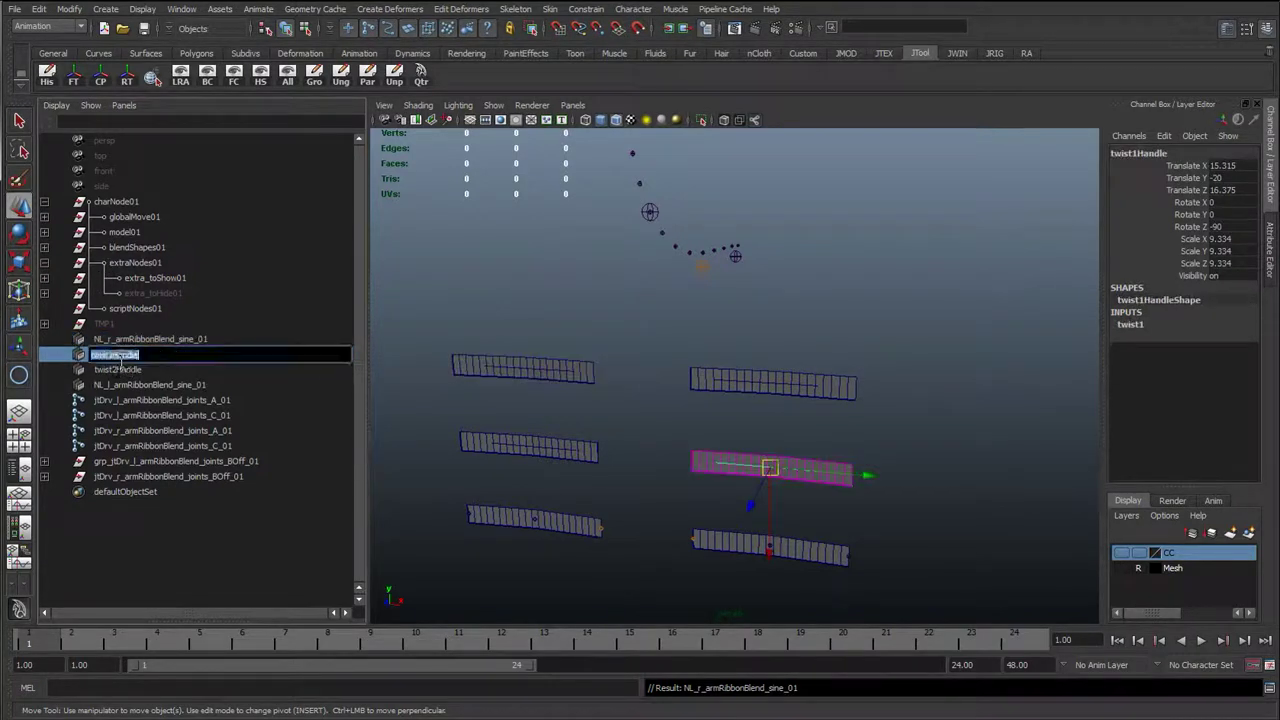
{"action": "left_click", "coordinate": [118, 370]}
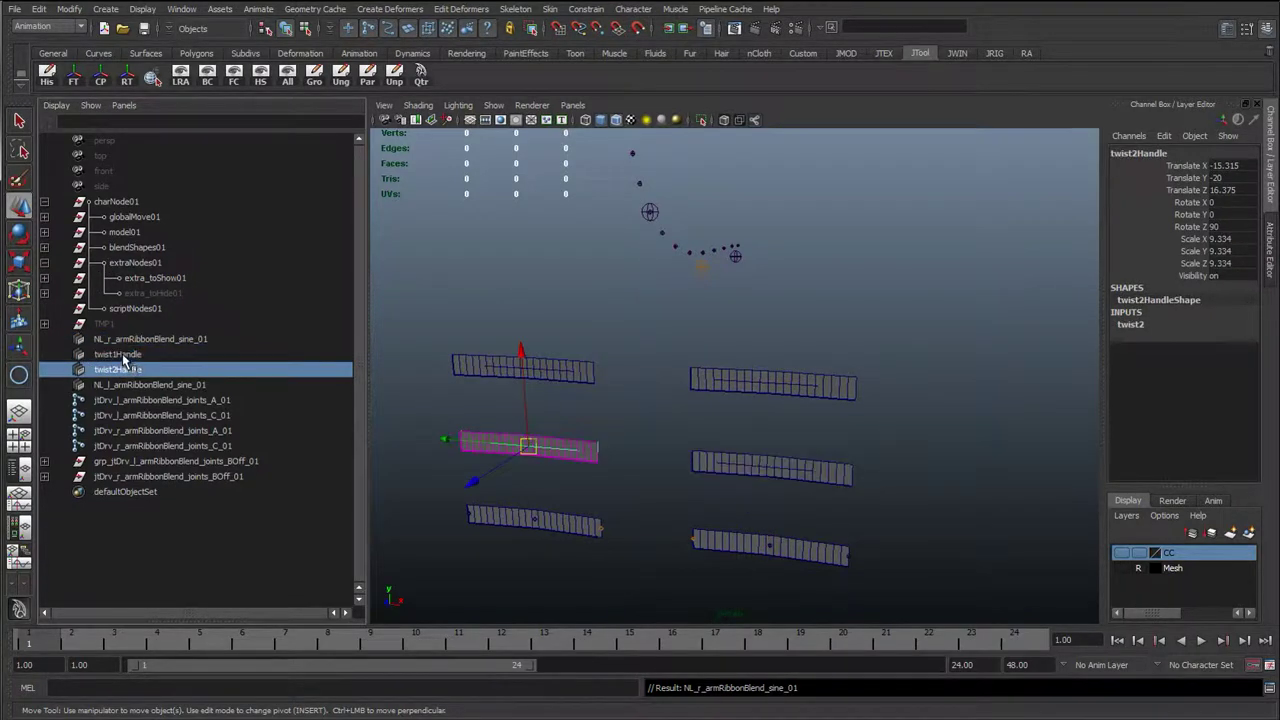
{"action": "left_click", "coordinate": [120, 355], "text": "ctrl"}
{"action": "left_click_drag", "start_coordinate": [530, 430], "coordinate": [670, 353], "text": "alt"}
{"action": "middle_click_drag", "start_coordinate": [671, 354], "coordinate": [770, 382], "text": "alt"}
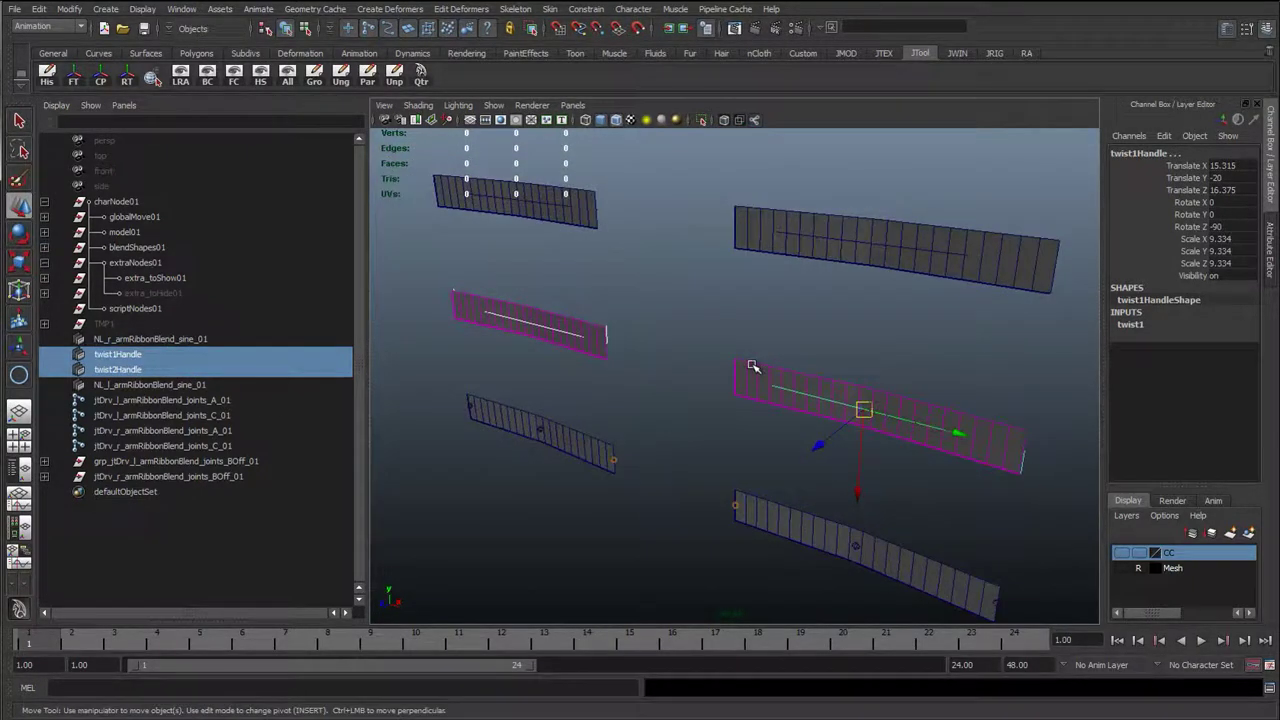
{"action": "key", "text": "Delete"}
- Check the two renamed sine handles, and select both the right and left twist ribbon surfaces
{"action": "left_click", "coordinate": [584, 349]}
{"action": "scroll", "coordinate": [592, 348], "scroll_direction": "down", "scroll_amount": 5}
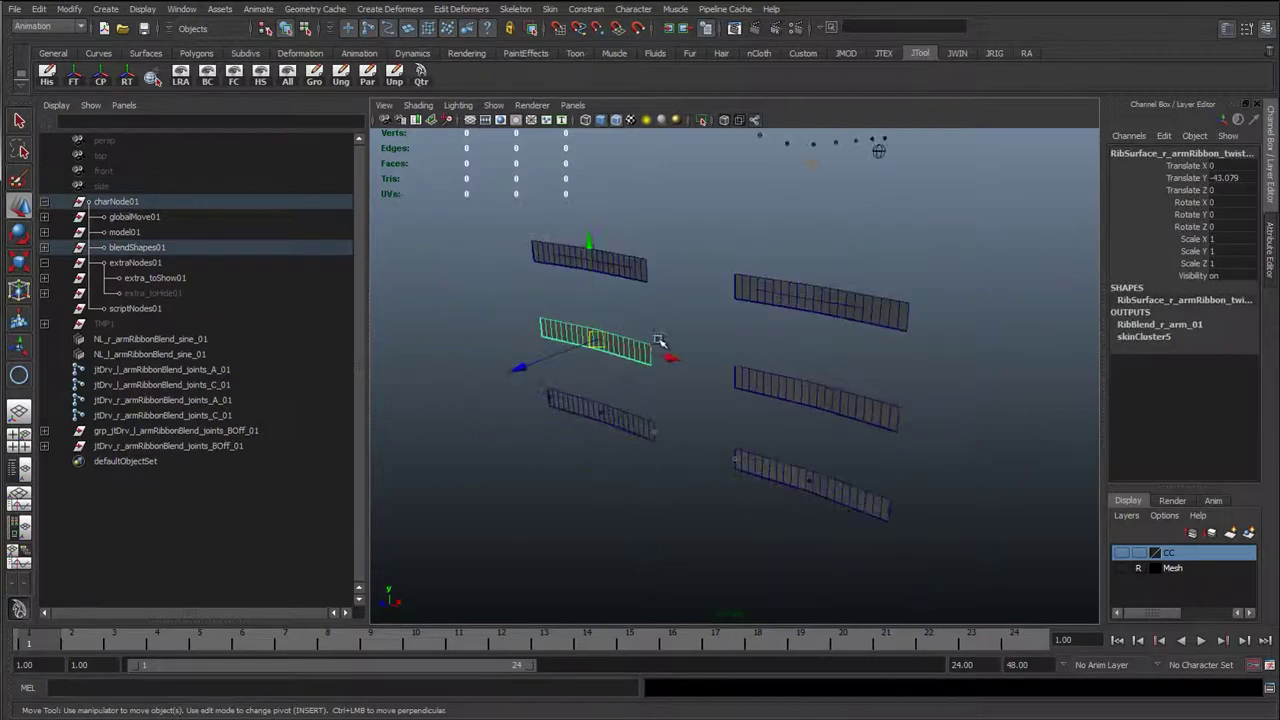
{"action": "left_click", "coordinate": [663, 341]}
{"action": "left_click", "coordinate": [173, 356]}
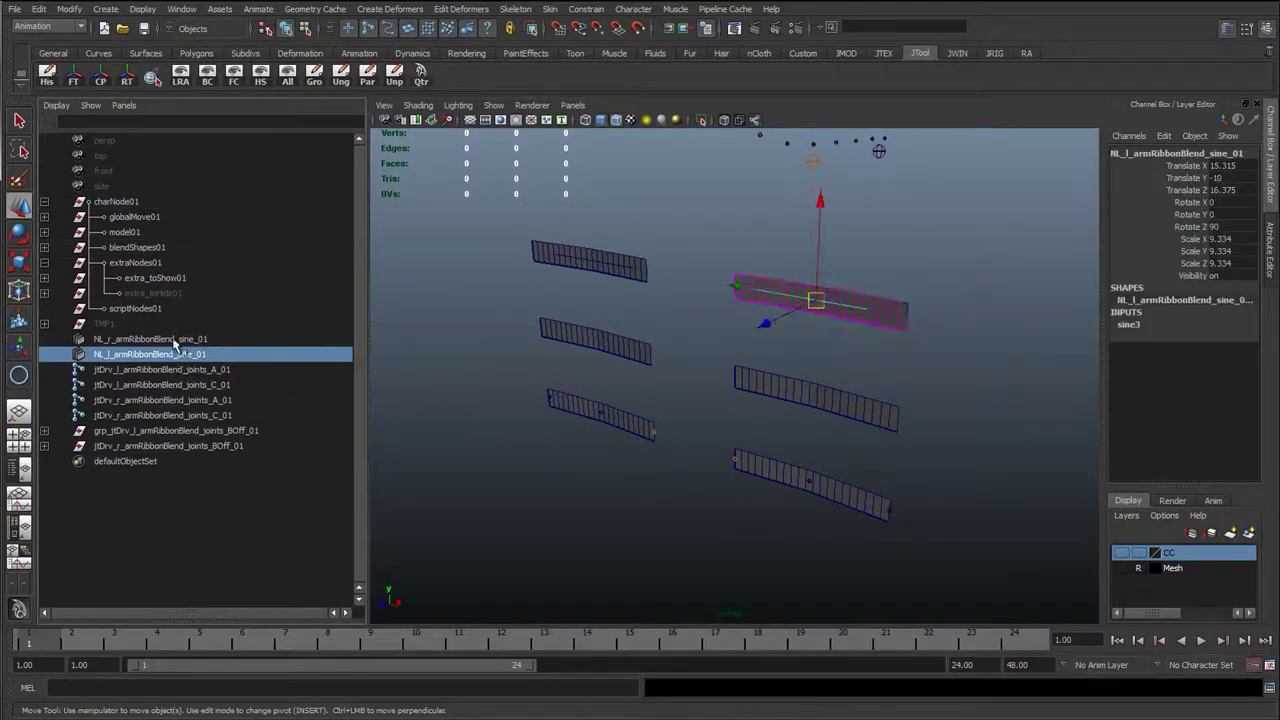
{"action": "left_click", "coordinate": [176, 341], "text": "shift"}
{"action": "left_click", "coordinate": [583, 340]}
{"action": "left_click", "coordinate": [775, 380], "text": "shift"}
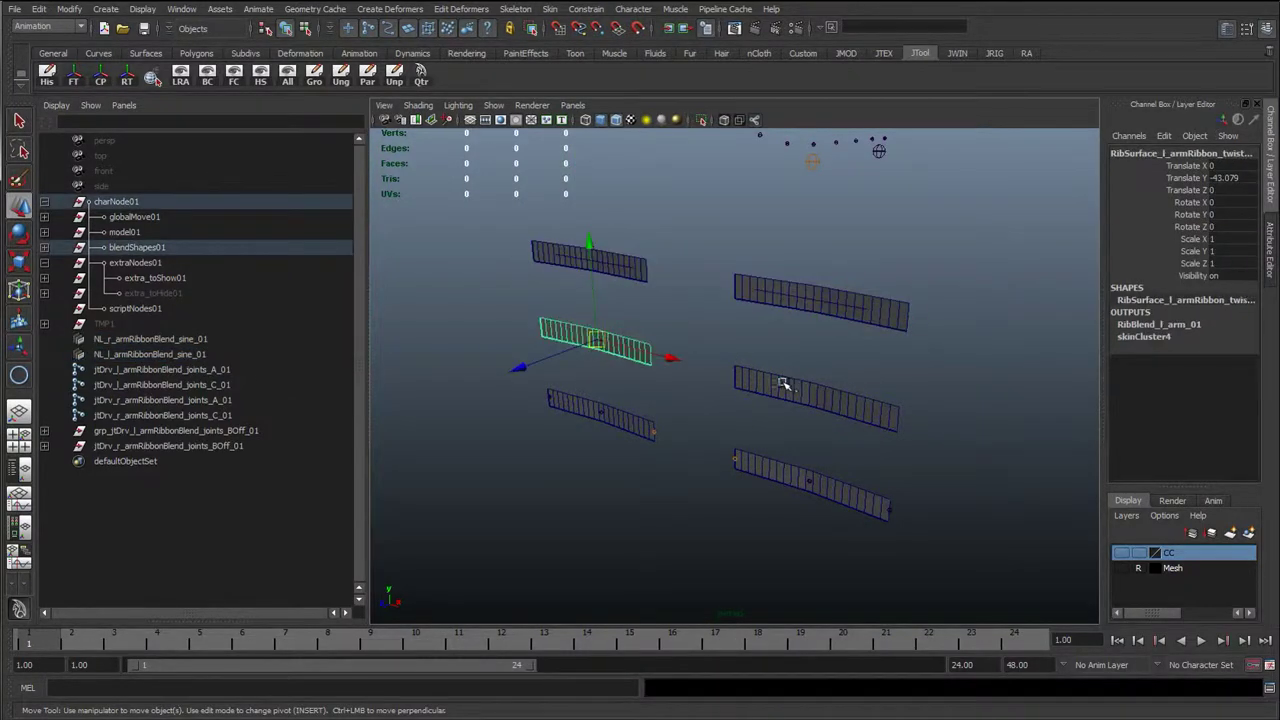
{"action": "left_click_drag", "start_coordinate": [780, 380], "coordinate": [540, 425], "text": "alt"}
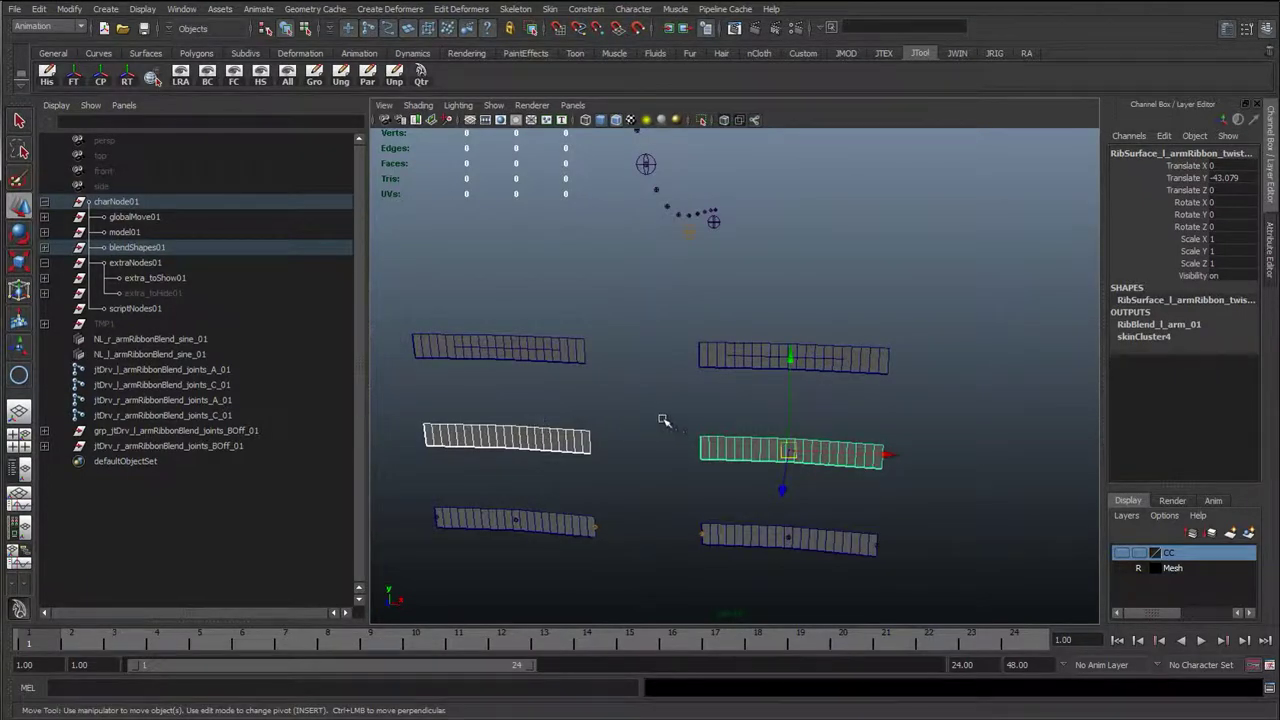
- Try pulling control vertices on the left twist ribbon surface to test the blend, and restore their shape
{"action": "scroll", "coordinate": [664, 421], "scroll_direction": "down", "scroll_amount": 5}
{"action": "middle_click_drag", "start_coordinate": [664, 421], "coordinate": [655, 470], "text": "alt"}
{"action": "left_click", "coordinate": [622, 506]}
{"action": "left_click", "coordinate": [761, 520]}
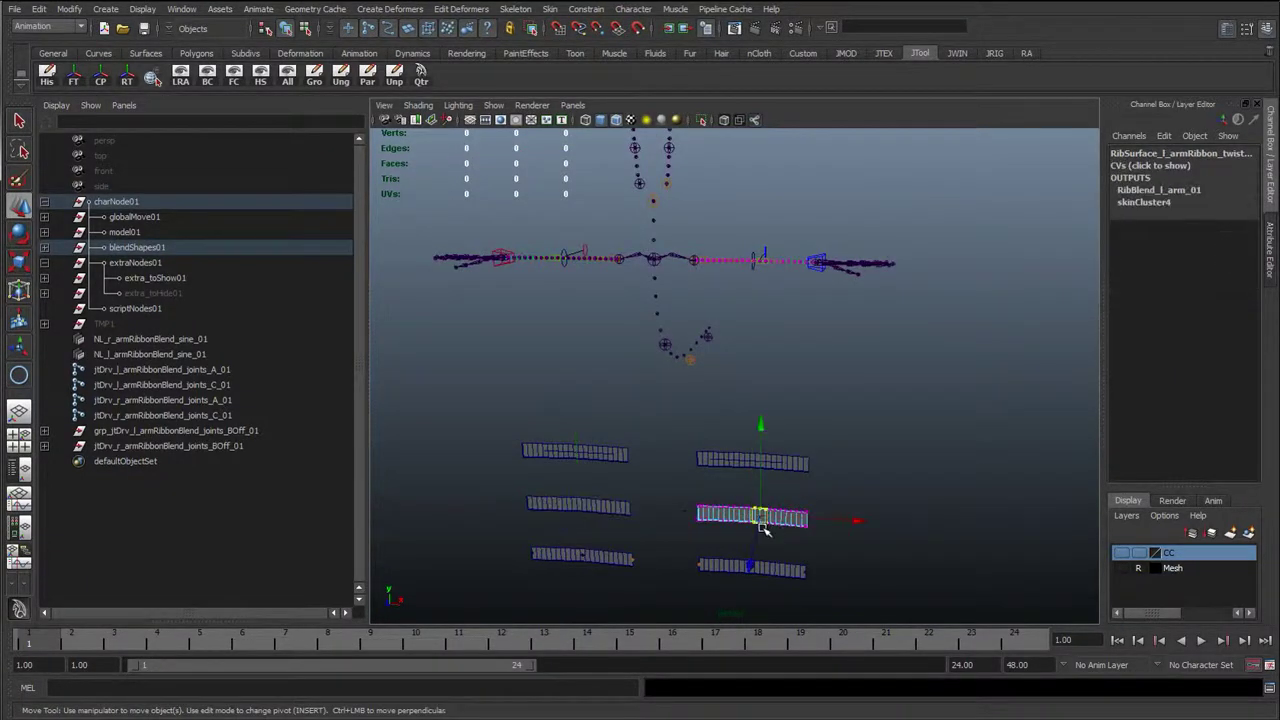
{"action": "mouse_move", "coordinate": [762, 521]}
{"action": "left_mouse_down"}
{"action": "mouse_move", "coordinate": [762, 487]}
{"action": "mouse_move", "coordinate": [773, 505]}
{"action": "left_mouse_up"}
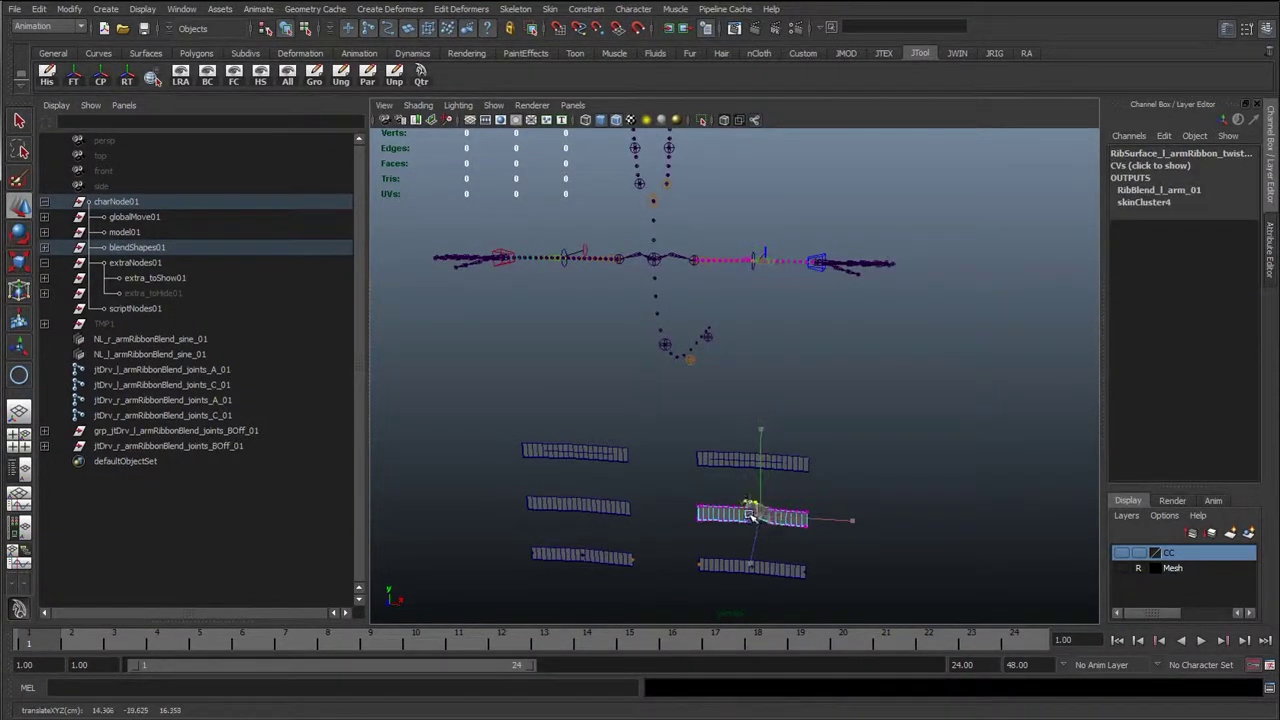
{"action": "key", "text": "w"}
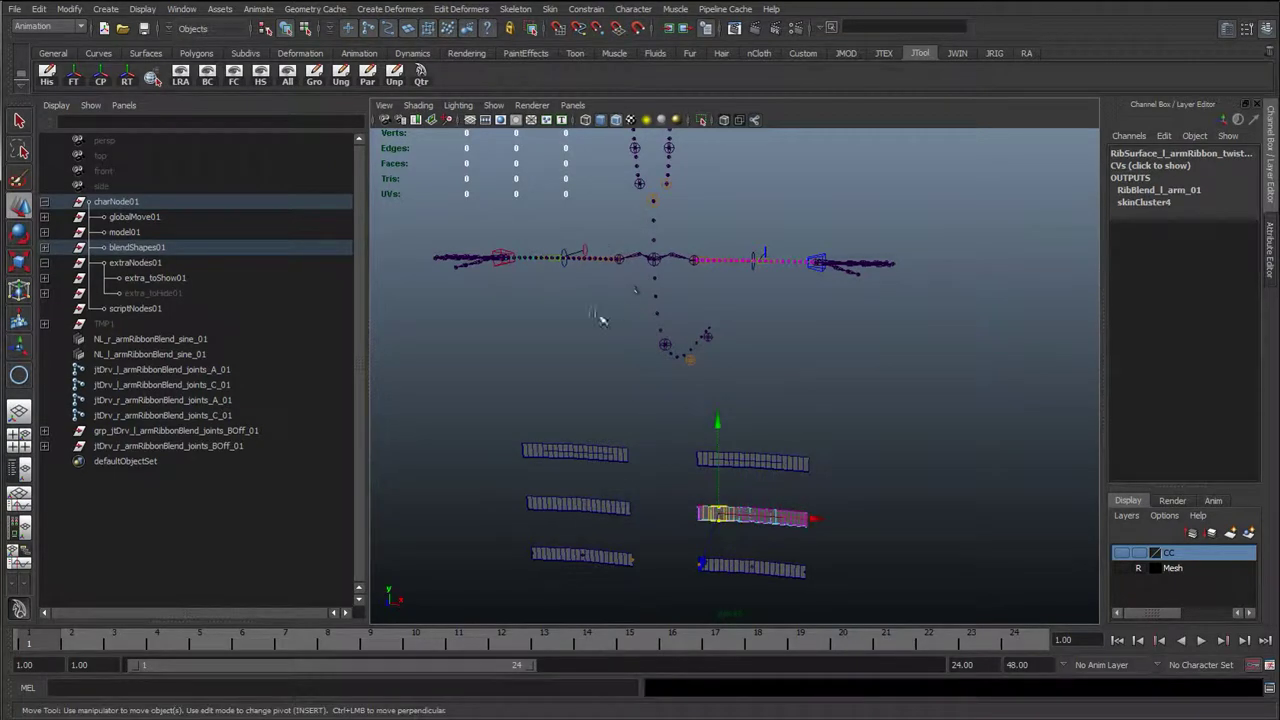
- Leave control vertex editing and inspect both the left and right twist ribbon surfaces as selected objects
{"action": "right_click_drag", "start_coordinate": [784, 514], "coordinate": [822, 489]}
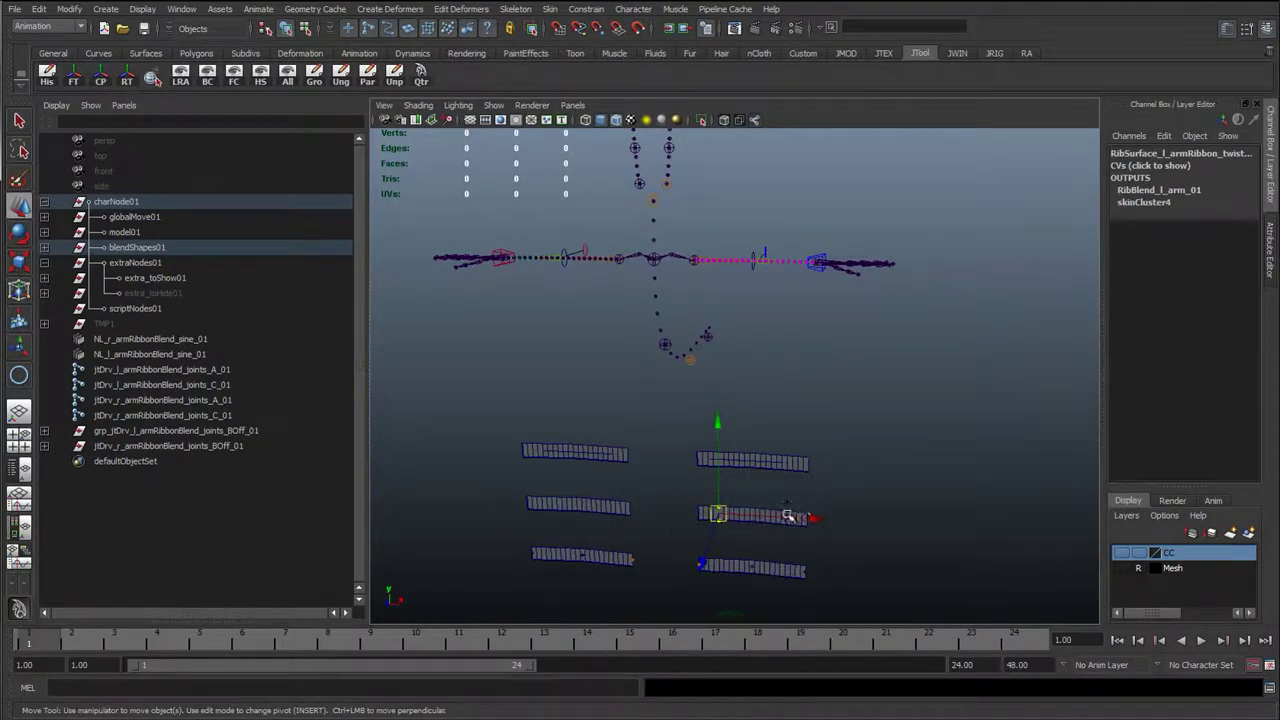
{"action": "left_click", "coordinate": [774, 518]}
{"action": "left_click", "coordinate": [803, 499]}
{"action": "left_click", "coordinate": [753, 516]}
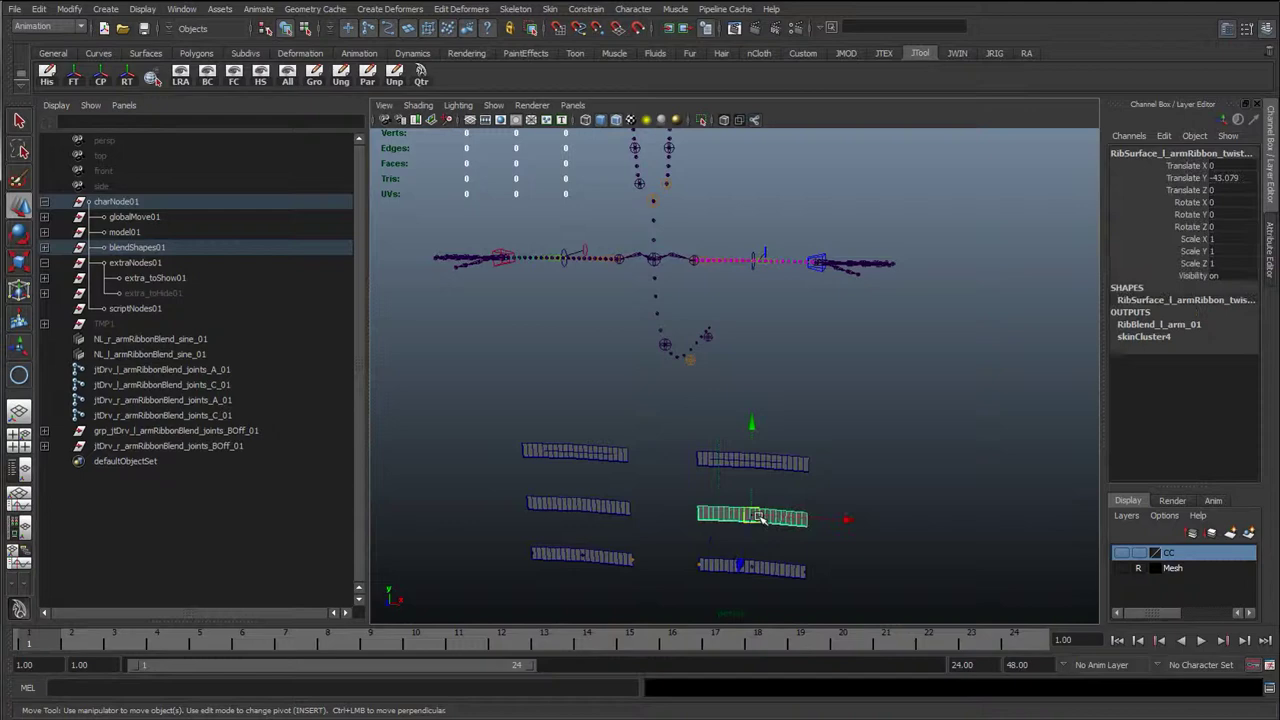
{"action": "left_click", "coordinate": [626, 508], "text": "shift"}
{"action": "middle_click_drag", "start_coordinate": [697, 464], "coordinate": [680, 387], "text": "alt"}
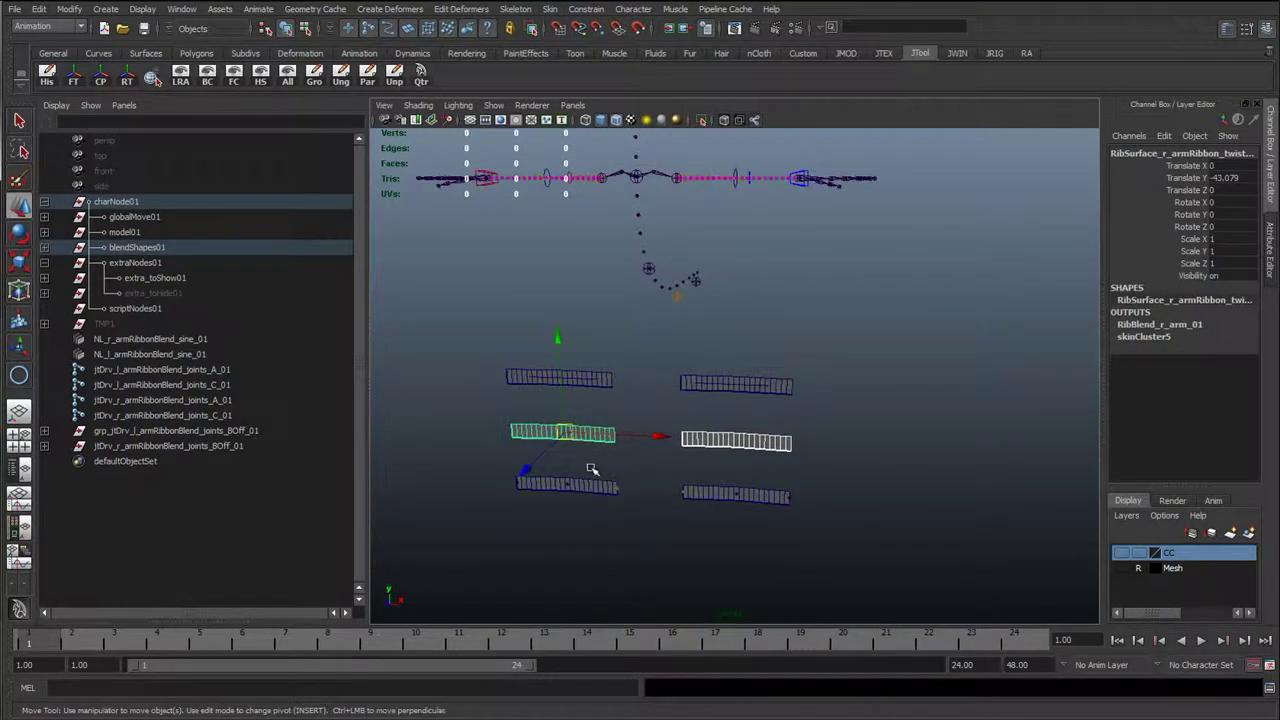
{"action": "left_click_drag", "start_coordinate": [558, 445], "coordinate": [691, 460], "text": "alt"}
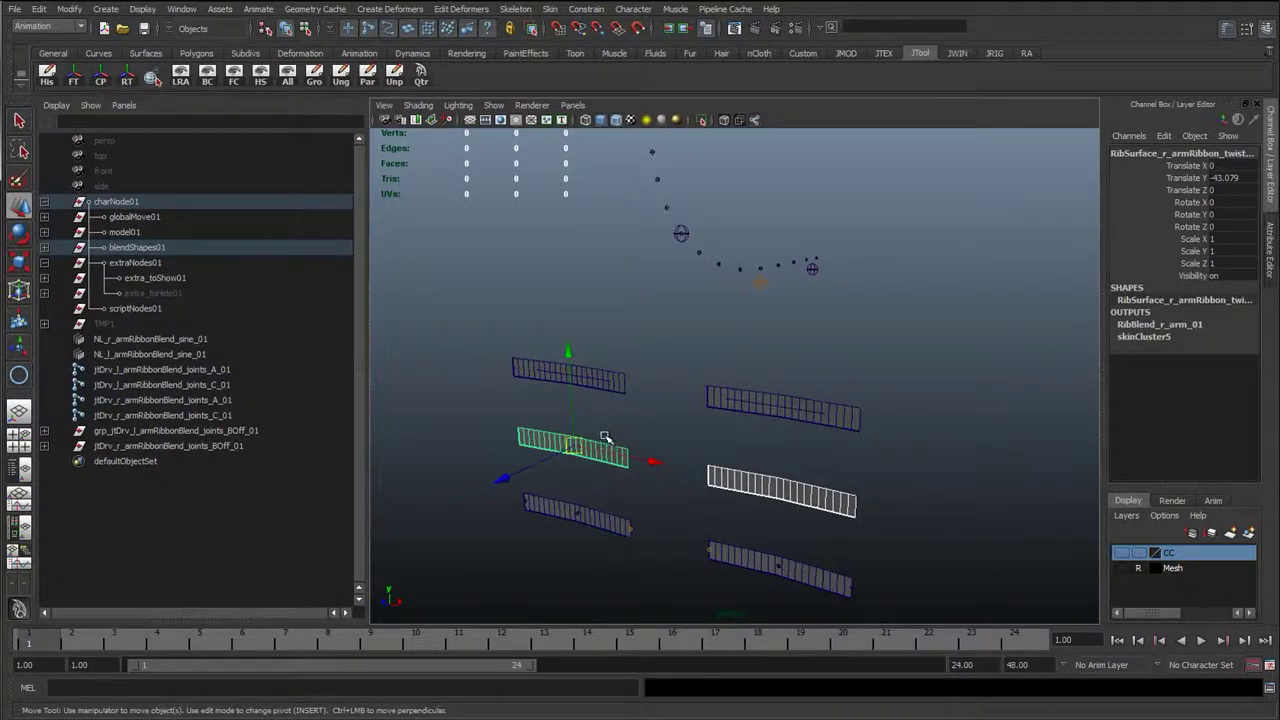
{"action": "scroll", "coordinate": [678, 368], "scroll_direction": "down", "scroll_amount": 3}
{"action": "middle_click_drag", "start_coordinate": [680, 371], "coordinate": [681, 425], "text": "alt"}
- Parent both sine handles, NL_r_armRibbonBlend_sine_01 and NL_l_armRibbonBlend_sine_01, under the extra_toHide01 group
{"action": "left_click", "coordinate": [120, 340]}
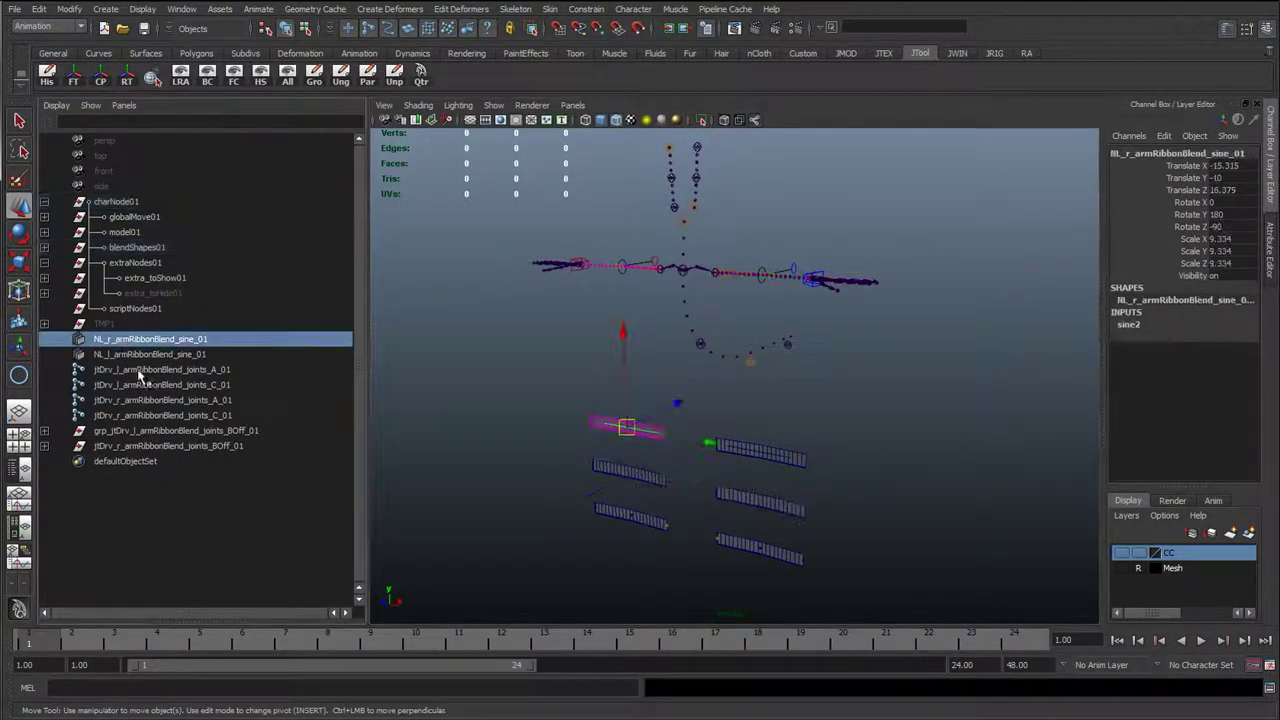
{"action": "left_click", "coordinate": [122, 355]}
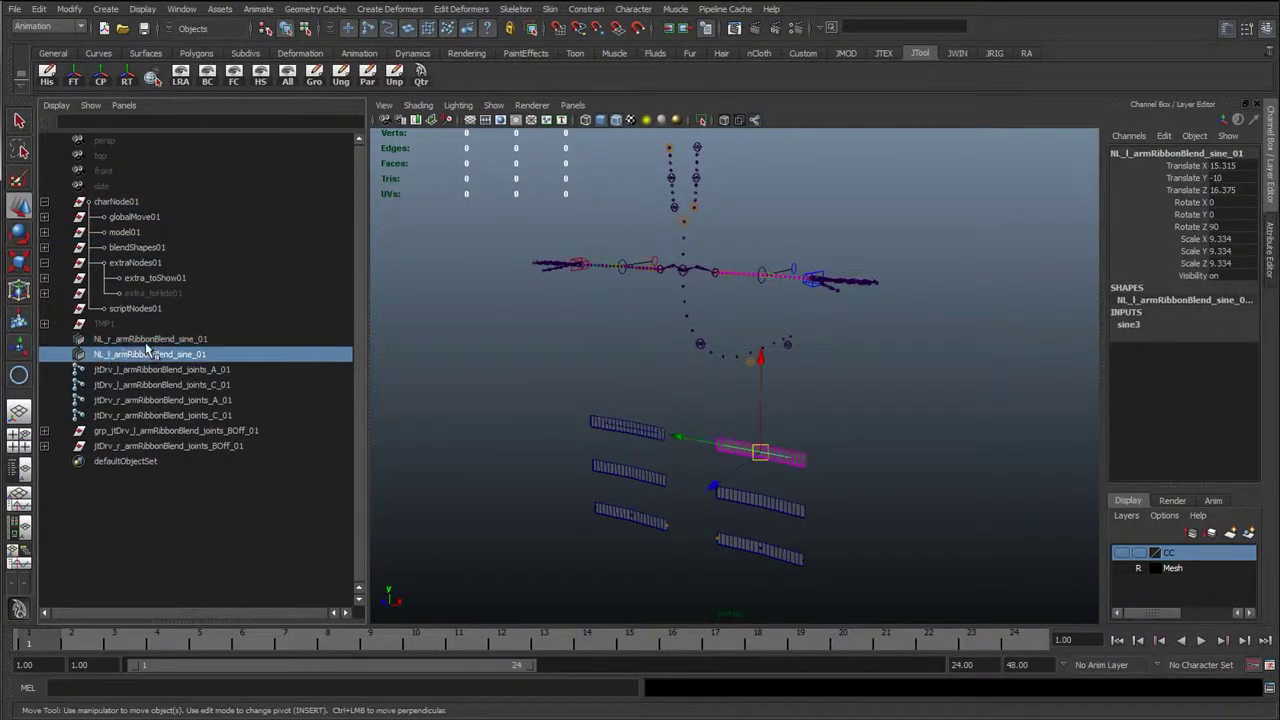
{"action": "left_click", "coordinate": [158, 341], "text": "ctrl"}
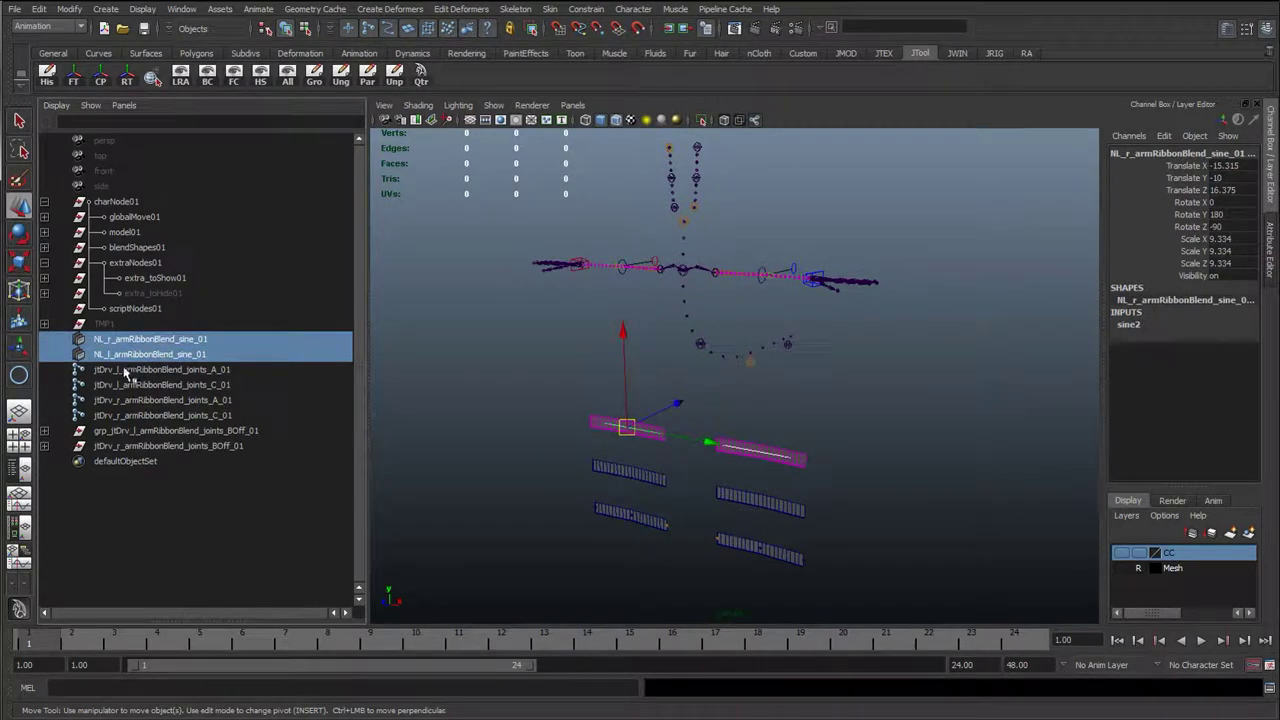
{"action": "middle_click_drag", "start_coordinate": [163, 350], "coordinate": [166, 294]}
- Parent the four jtDrv armRibbonBlend A and C joints and both BOff groups under extra_toHide01
{"action": "left_click", "coordinate": [168, 341]}
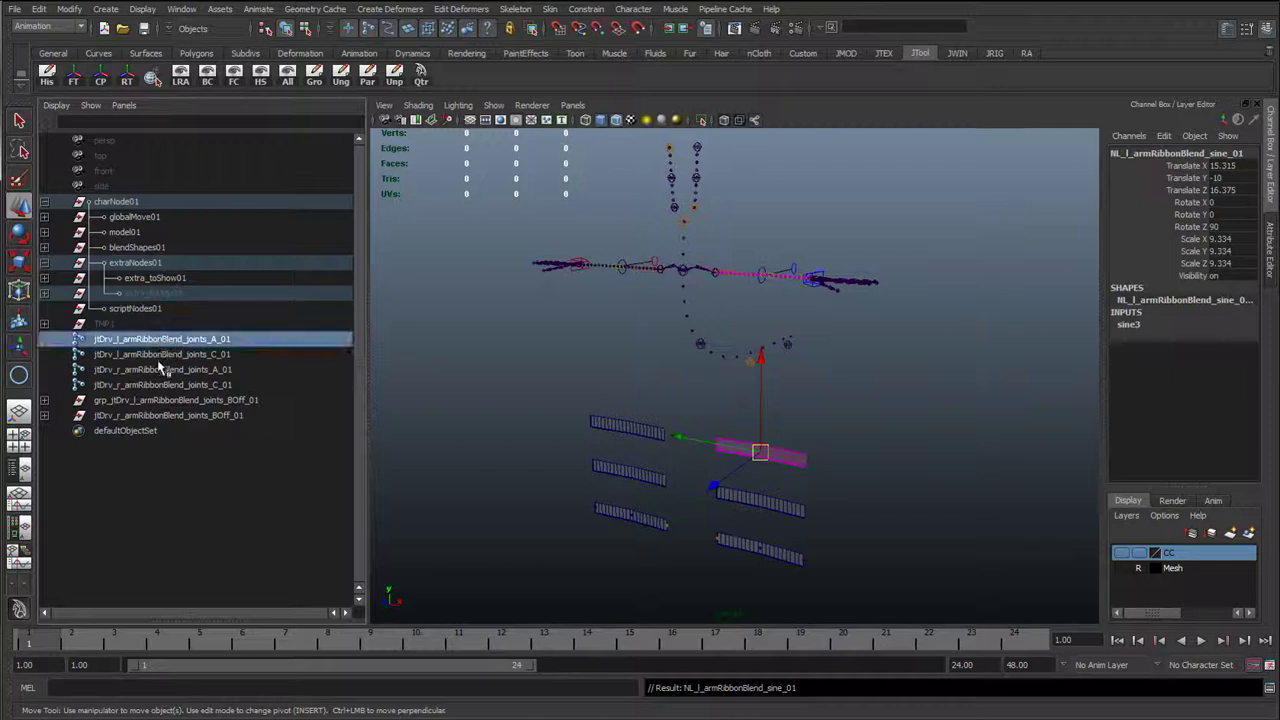
{"action": "left_click", "coordinate": [160, 386], "text": "shift"}
{"action": "key", "text": "f"}
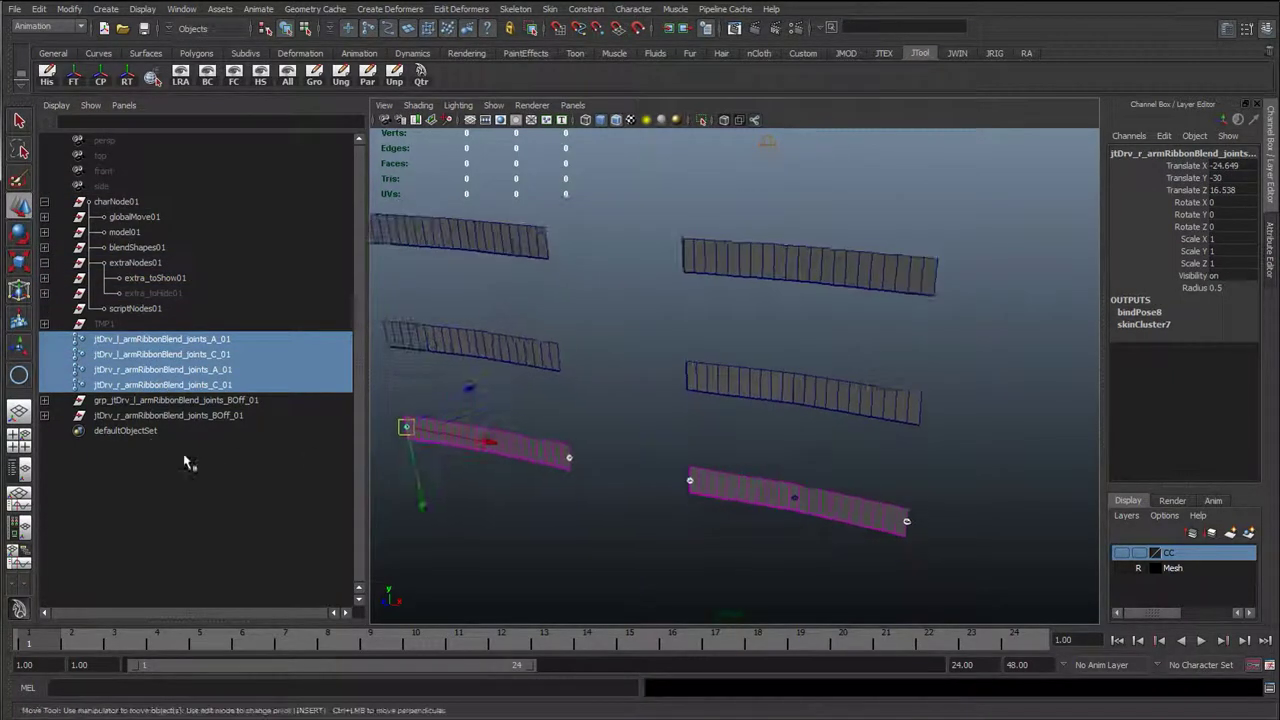
{"action": "left_click", "coordinate": [200, 414], "text": "shift"}
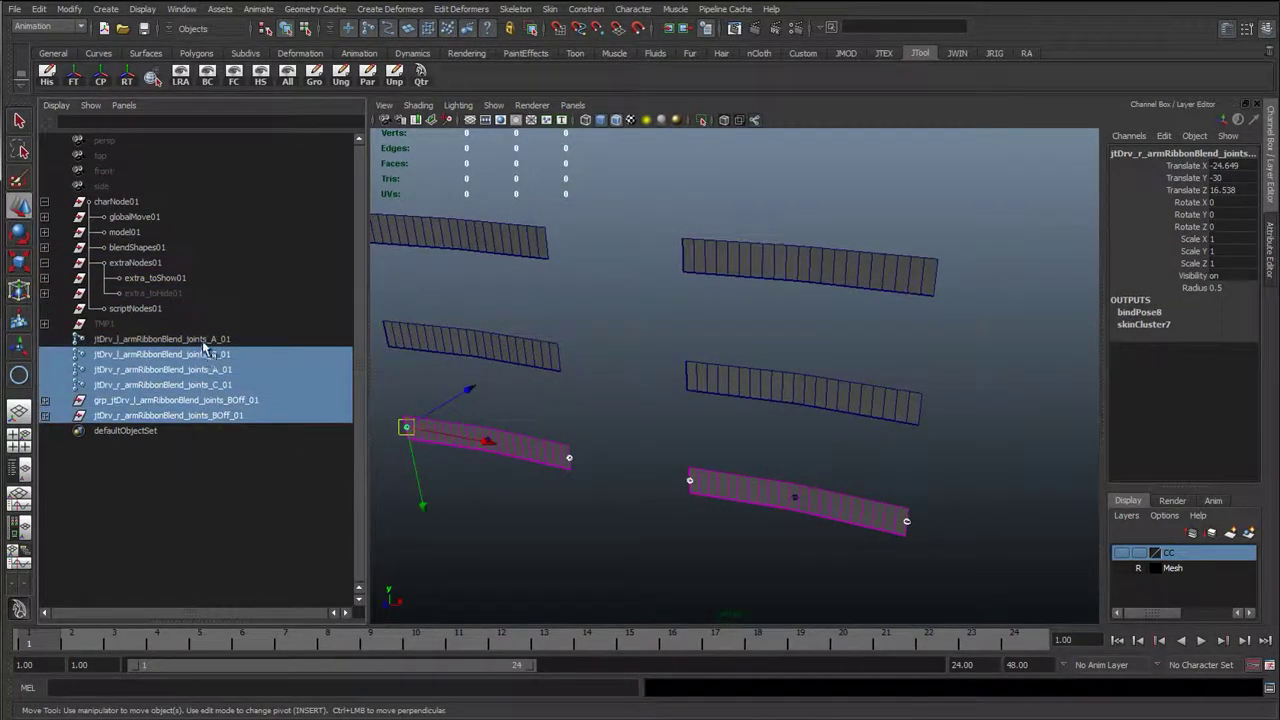
{"action": "key", "text": "a"}
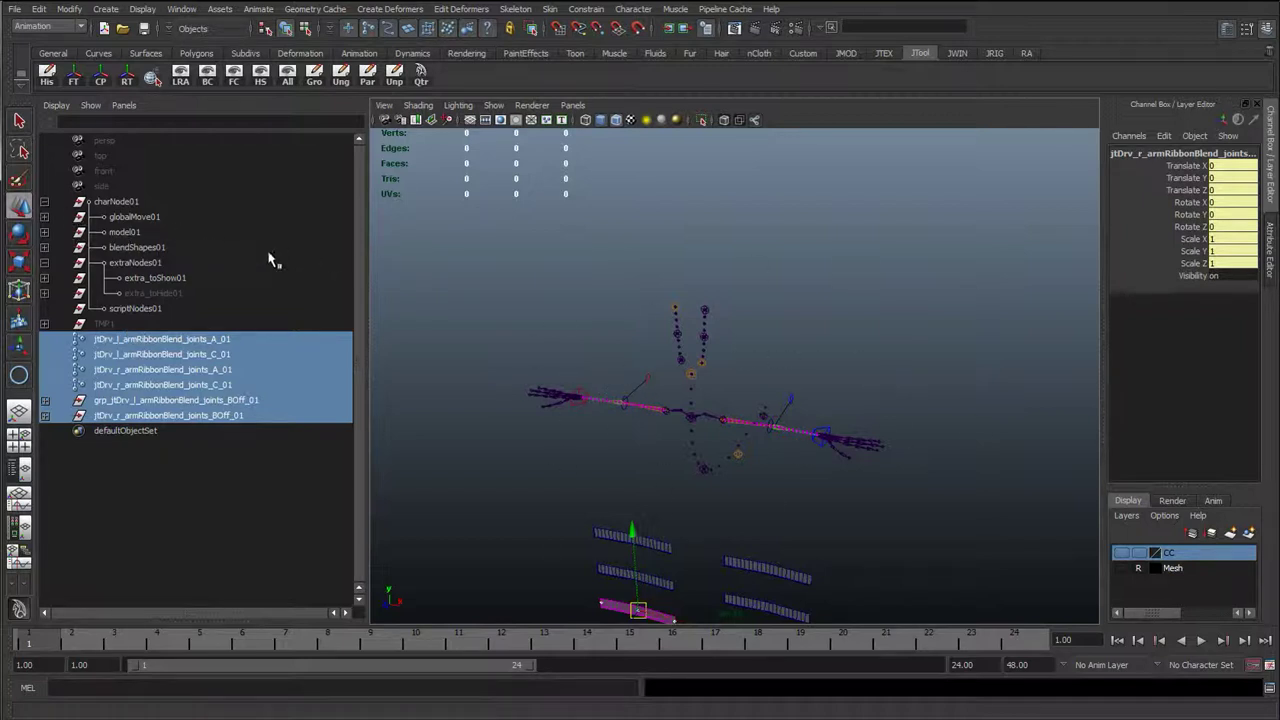
{"action": "left_click_drag", "start_coordinate": [646, 437], "coordinate": [675, 410], "text": "alt"}
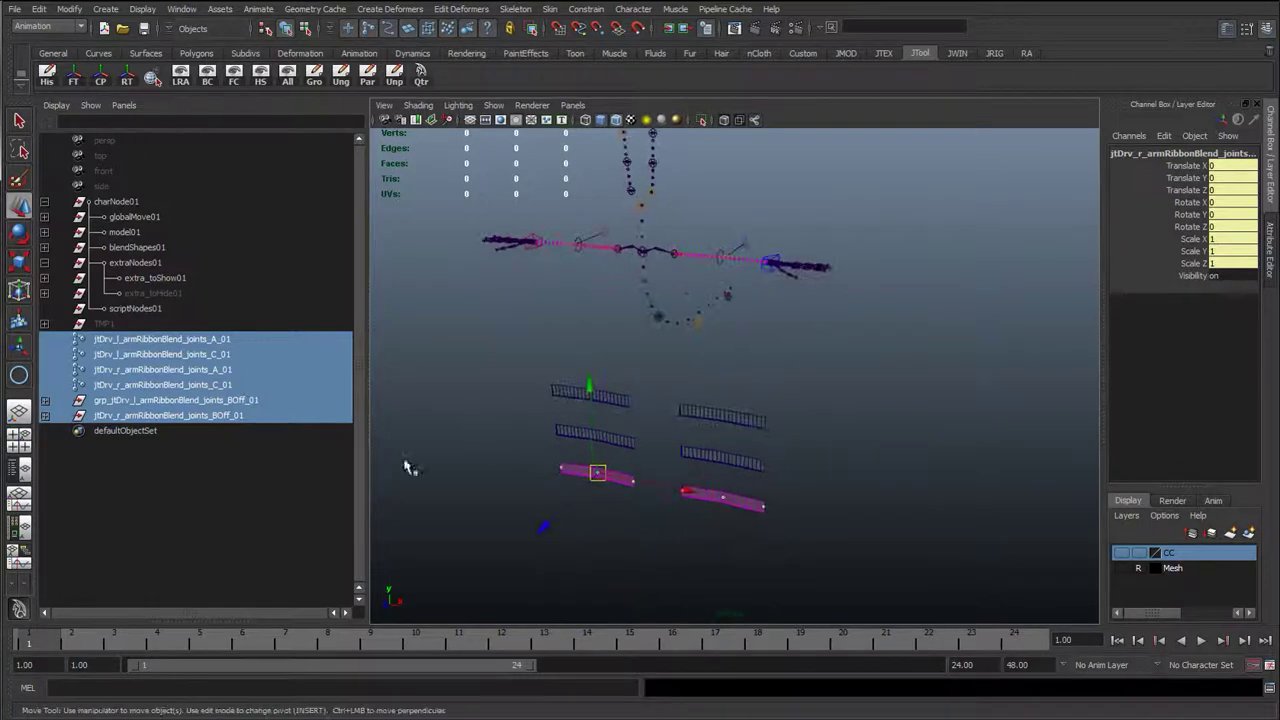
{"action": "left_click_drag", "start_coordinate": [651, 503], "coordinate": [640, 448], "text": "alt"}
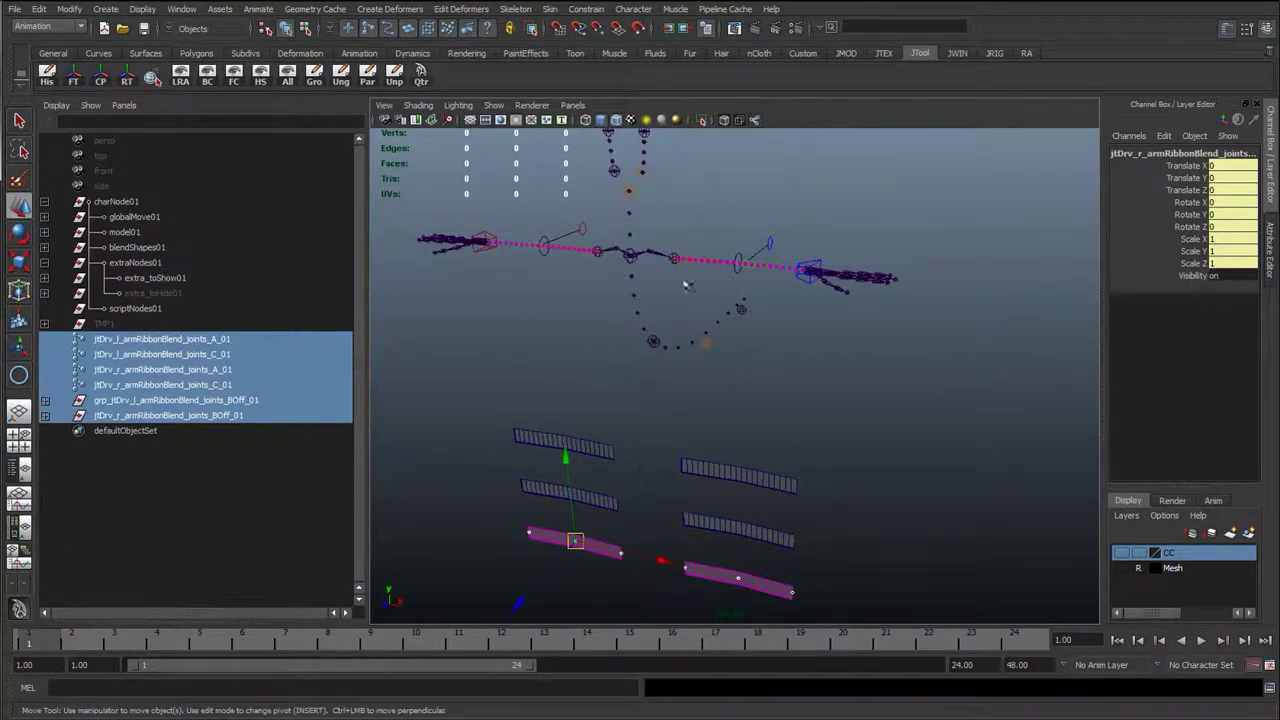
{"action": "middle_click_drag", "start_coordinate": [526, 581], "coordinate": [543, 577], "text": "alt"}
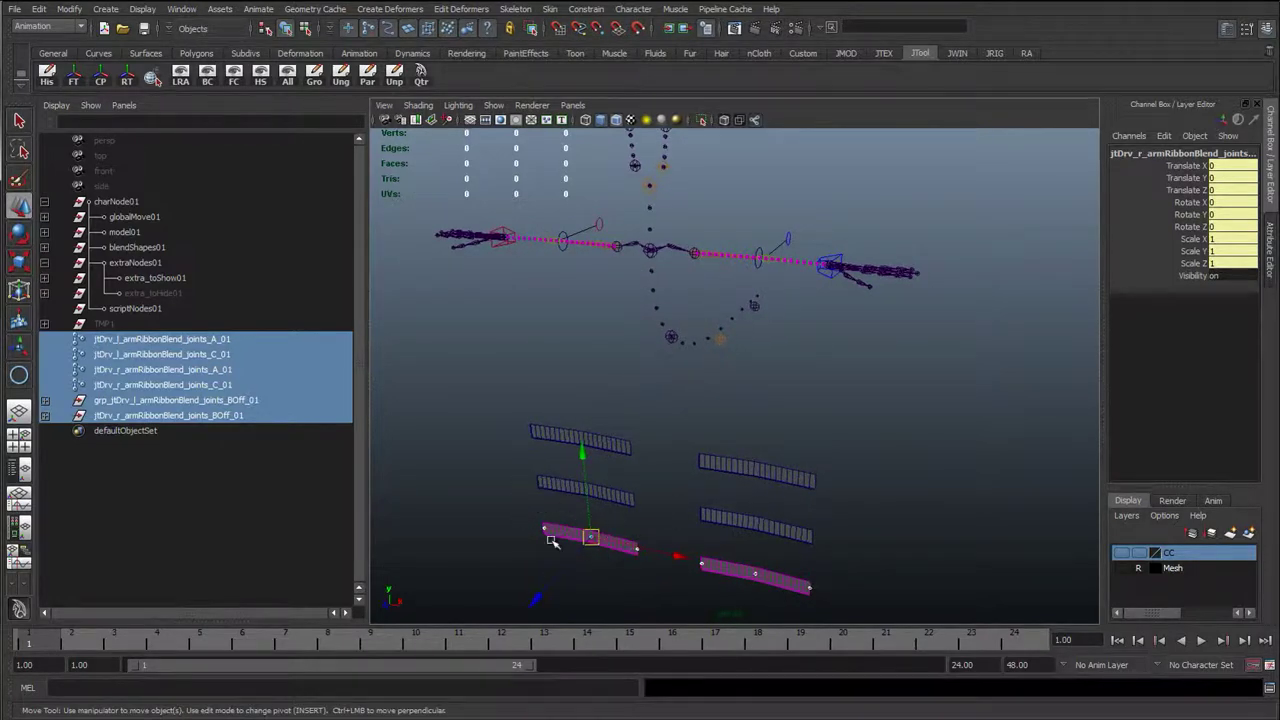
{"action": "middle_click_drag", "start_coordinate": [616, 484], "coordinate": [622, 467], "text": "alt"}
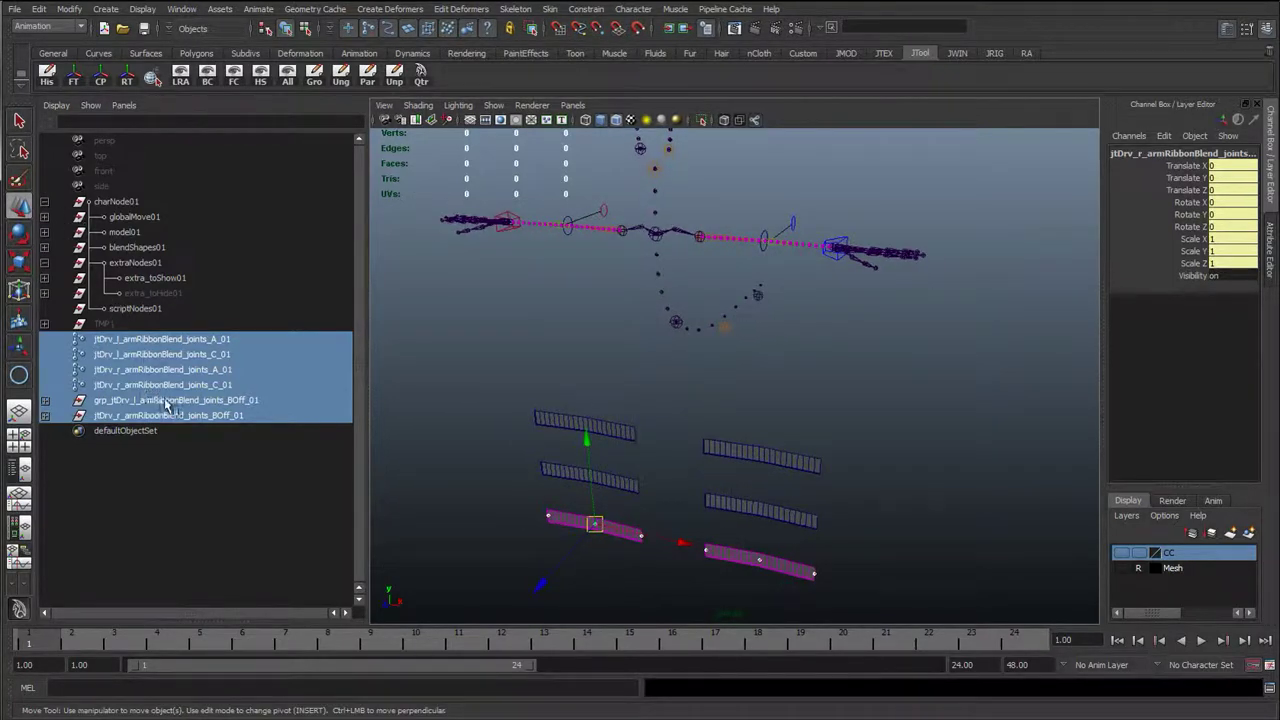
{"action": "middle_click_drag", "start_coordinate": [170, 405], "coordinate": [186, 294]}
{"action": "left_click", "coordinate": [153, 293]}
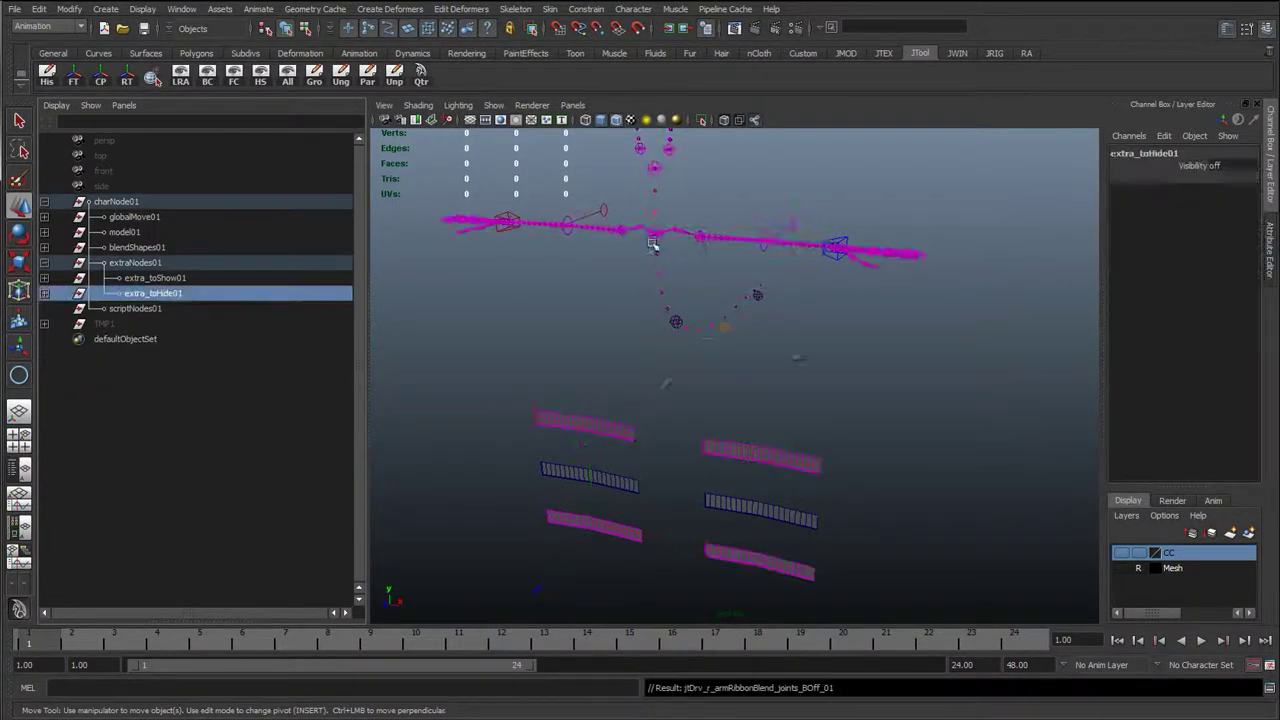
{"action": "left_click", "coordinate": [608, 251]}
- Check the ribbon surfaces inside the blendShapes01 group and hide that group by setting its Visibility to 0
{"action": "left_click_drag", "start_coordinate": [608, 251], "coordinate": [725, 372], "text": "alt"}
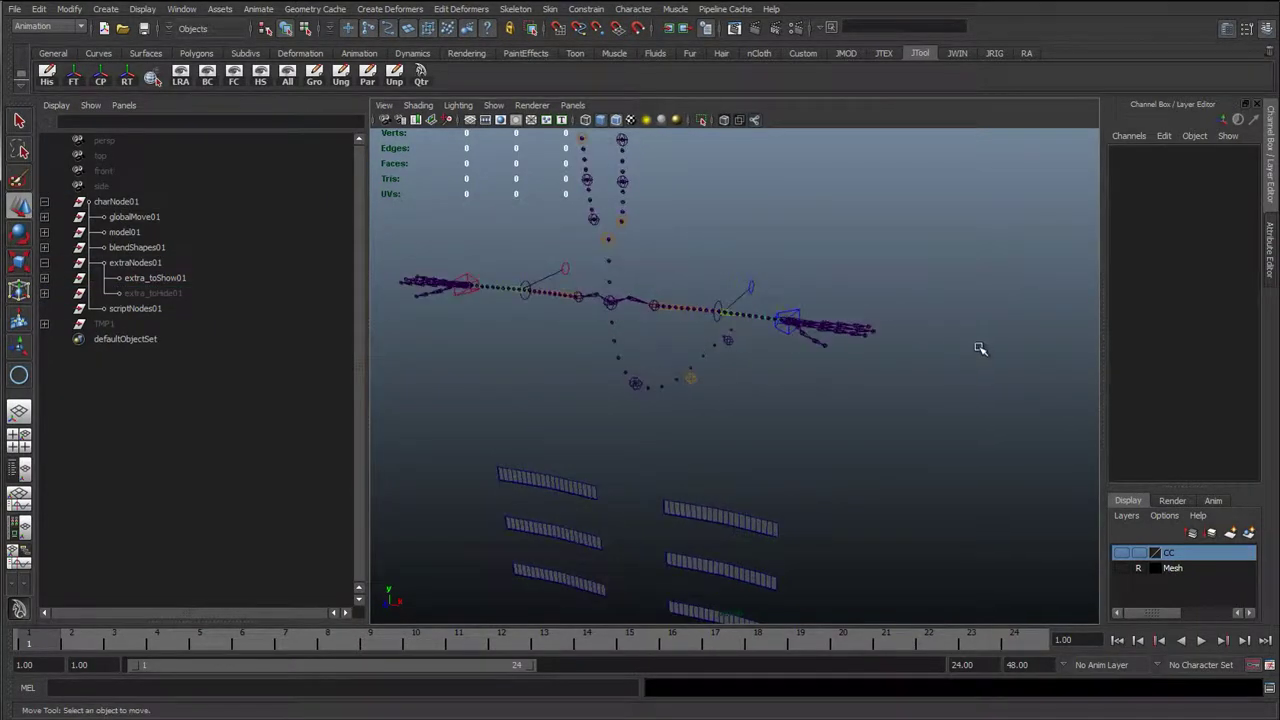
{"action": "left_click_drag", "start_coordinate": [660, 454], "coordinate": [689, 574], "text": "alt"}
{"action": "left_click_drag", "start_coordinate": [666, 349], "coordinate": [689, 333], "text": "alt"}
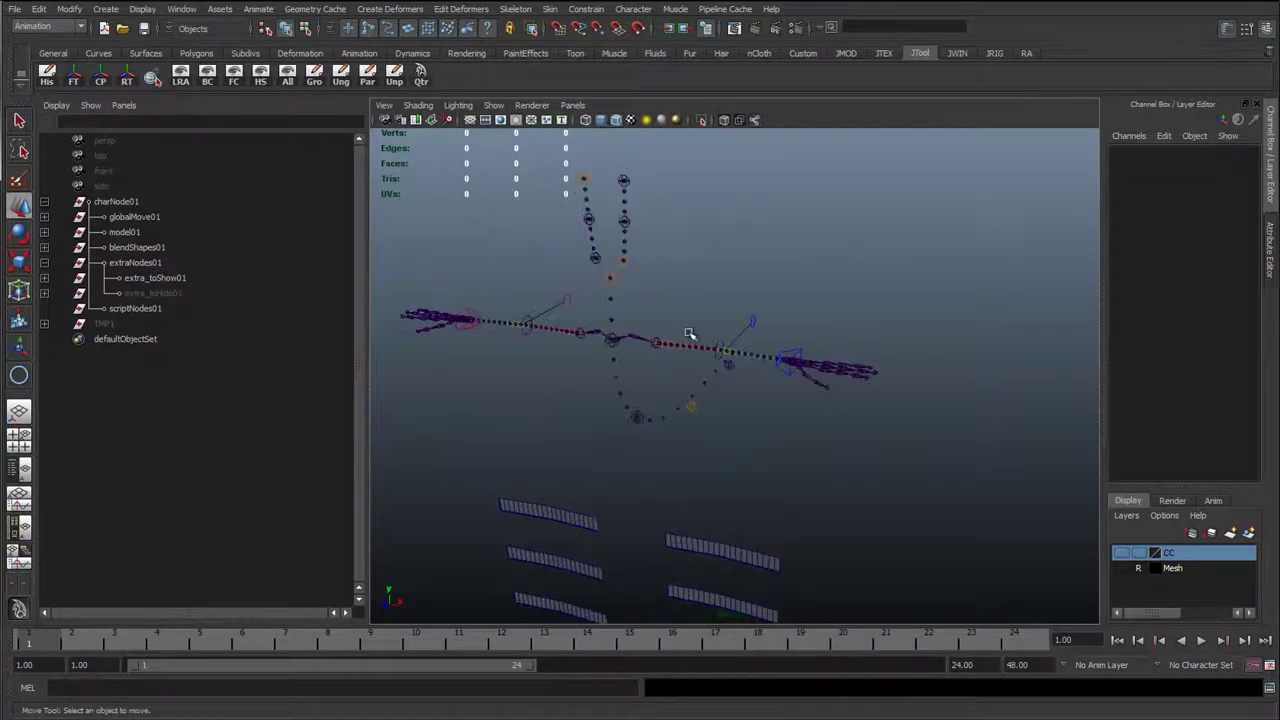
{"action": "right_click_drag", "start_coordinate": [667, 404], "coordinate": [569, 498], "text": "alt"}
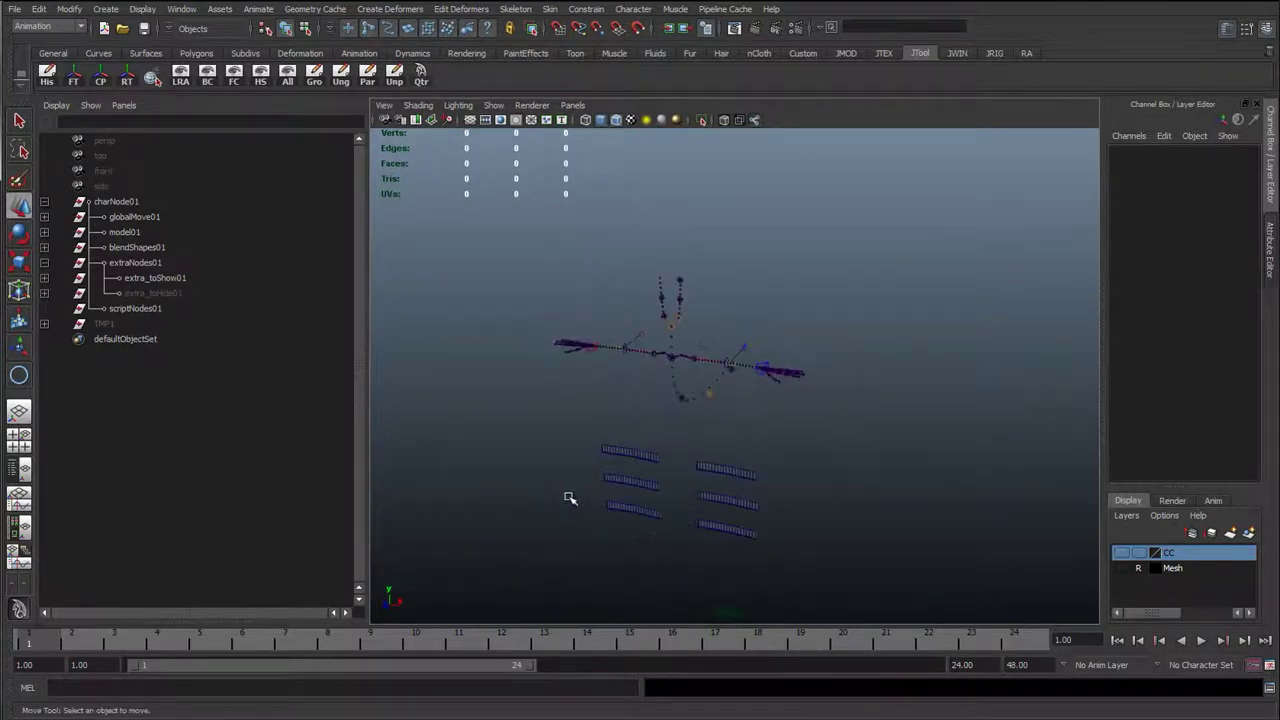
{"action": "left_click_drag", "start_coordinate": [645, 468], "coordinate": [606, 423], "text": "alt"}
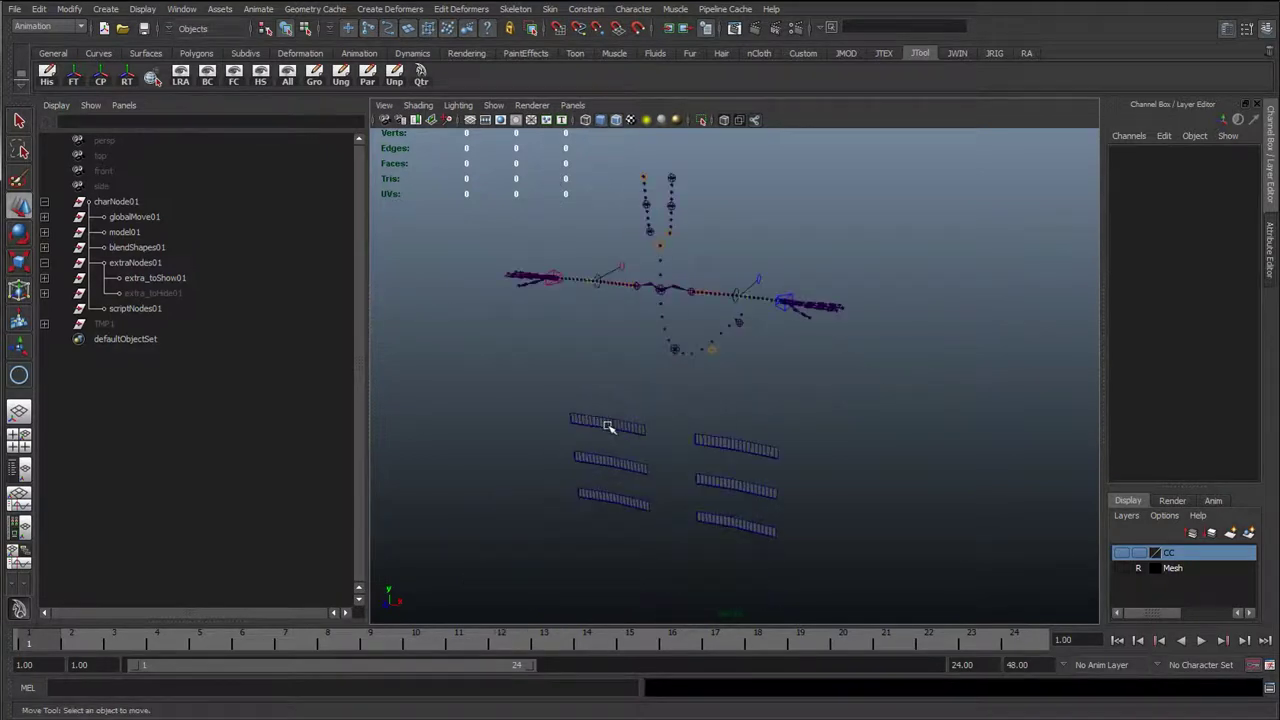
{"action": "left_click", "coordinate": [730, 535]}
{"action": "left_click", "coordinate": [45, 248]}
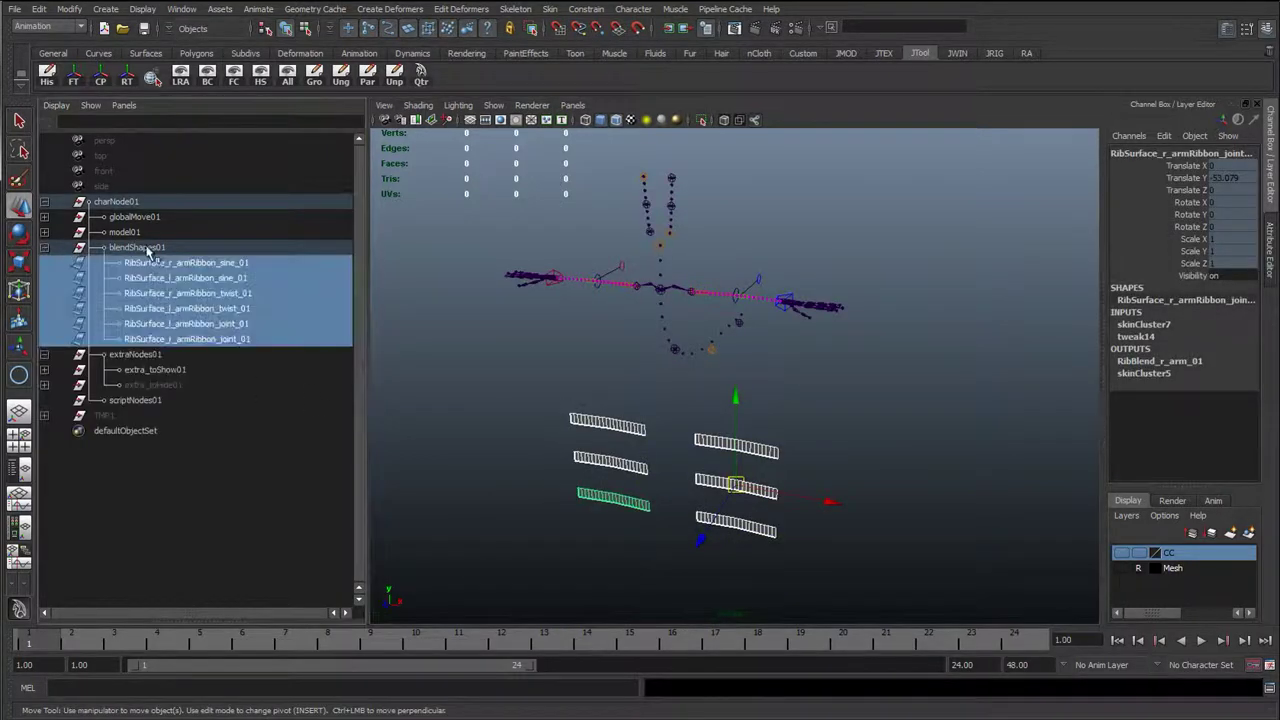
{"action": "left_click", "coordinate": [148, 248]}
{"action": "left_click", "coordinate": [44, 247]}
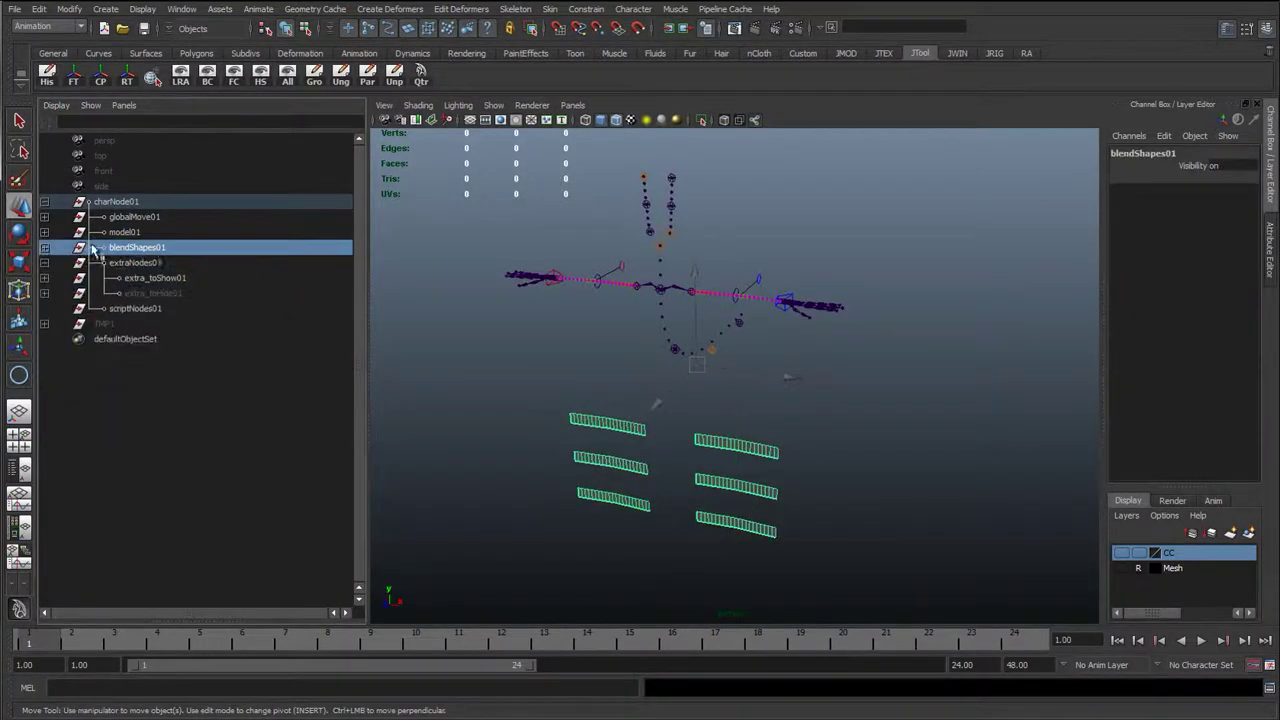
{"action": "double_click", "coordinate": [1215, 166]}
{"action": "type", "text": "0"}
{"action": "key", "text": "Return"}
{"action": "left_click", "coordinate": [838, 406]}
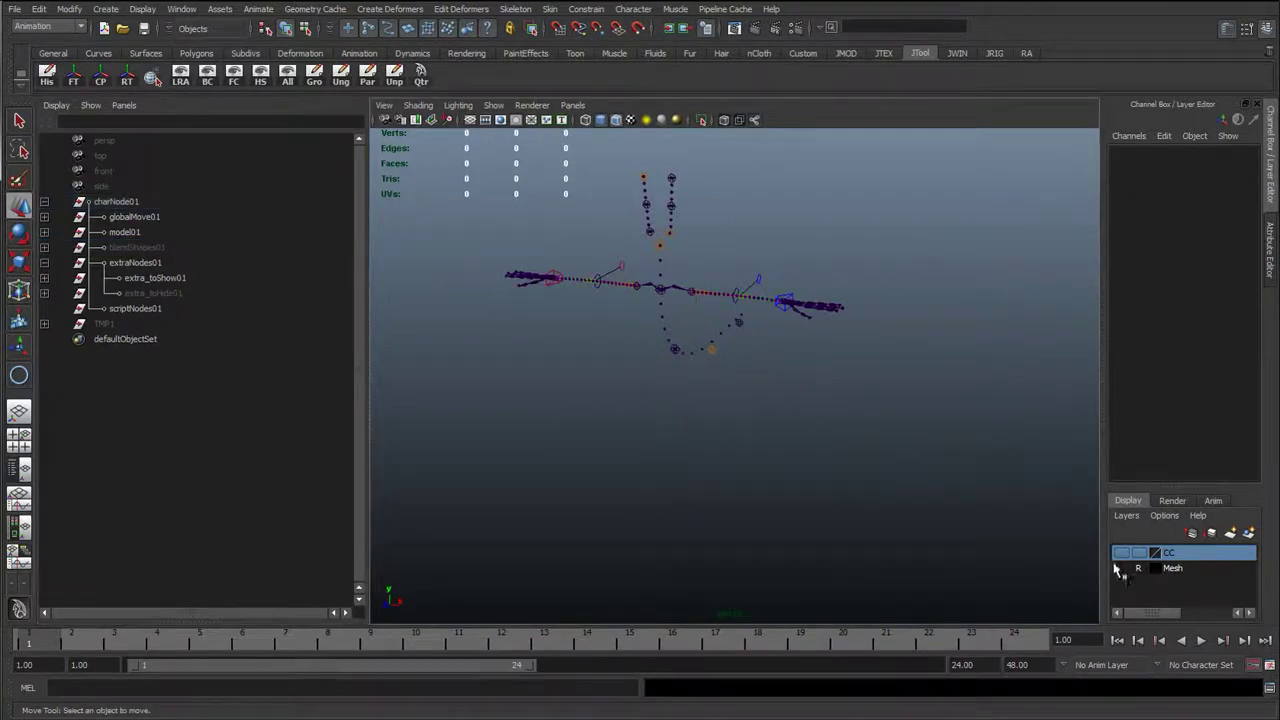
- Make the Mesh and CC display layers visible and look closely at the snail's left arm
{"action": "left_click", "coordinate": [1121, 568]}
{"action": "left_click", "coordinate": [1121, 553]}
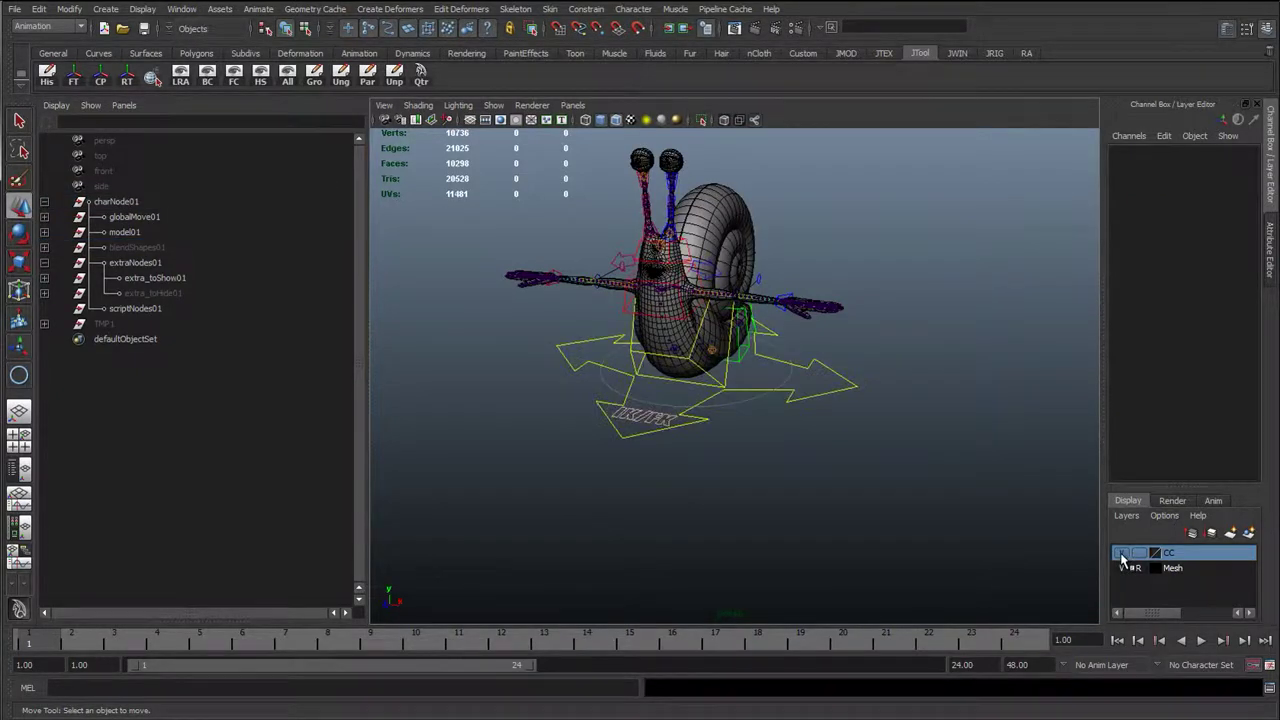
{"action": "scroll", "coordinate": [808, 400], "scroll_direction": "up", "scroll_amount": 5}
{"action": "left_click_drag", "start_coordinate": [775, 375], "coordinate": [714, 314], "text": "alt"}
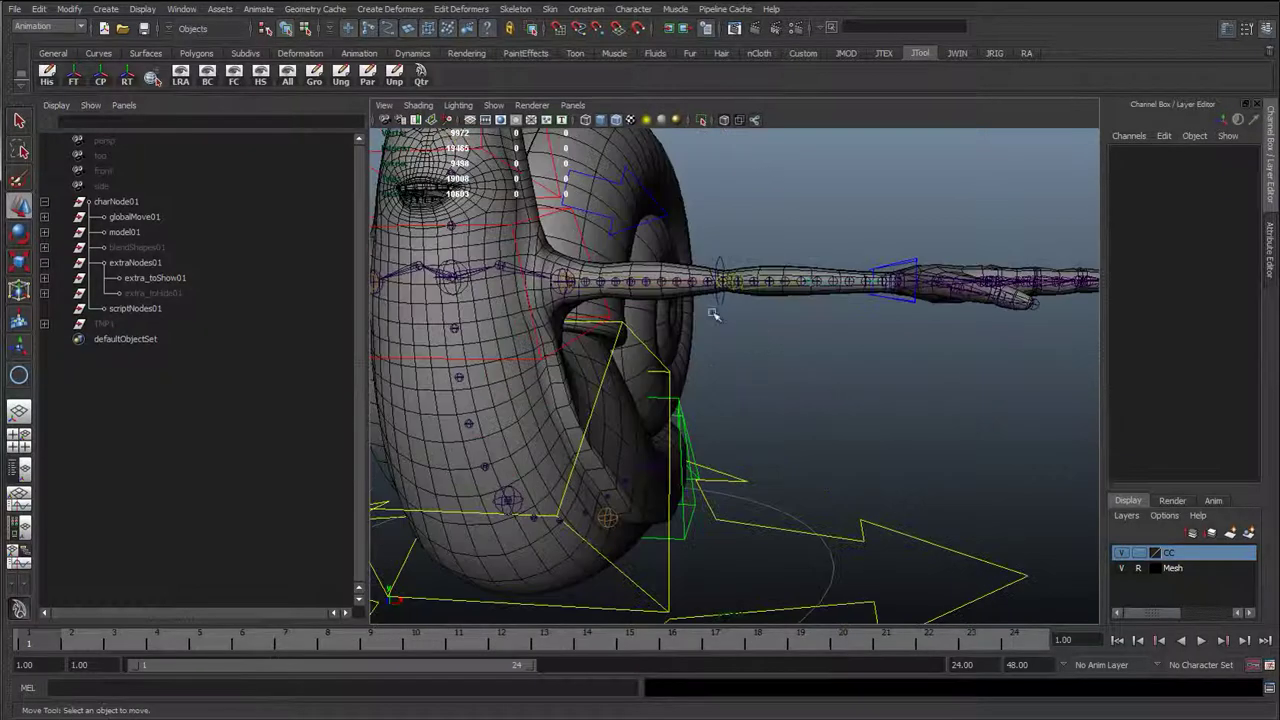
- Enable drawing overrides on the left arm bend control's shape, cc_l_armBend_0Shape1, and set its color to yellow
{"action": "left_click", "coordinate": [721, 298]}
{"action": "left_click", "coordinate": [1272, 252]}
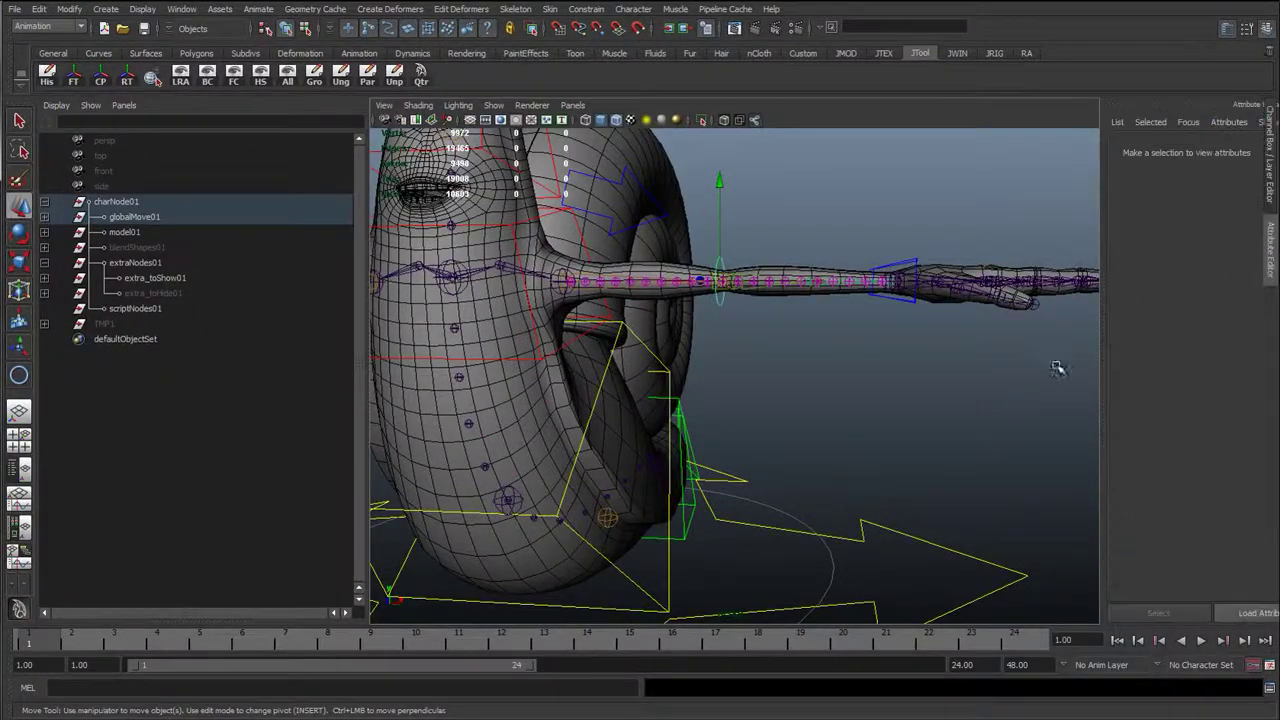
{"action": "left_click", "coordinate": [1068, 392]}
{"action": "left_click_drag", "start_coordinate": [1120, 498], "coordinate": [1152, 507]}
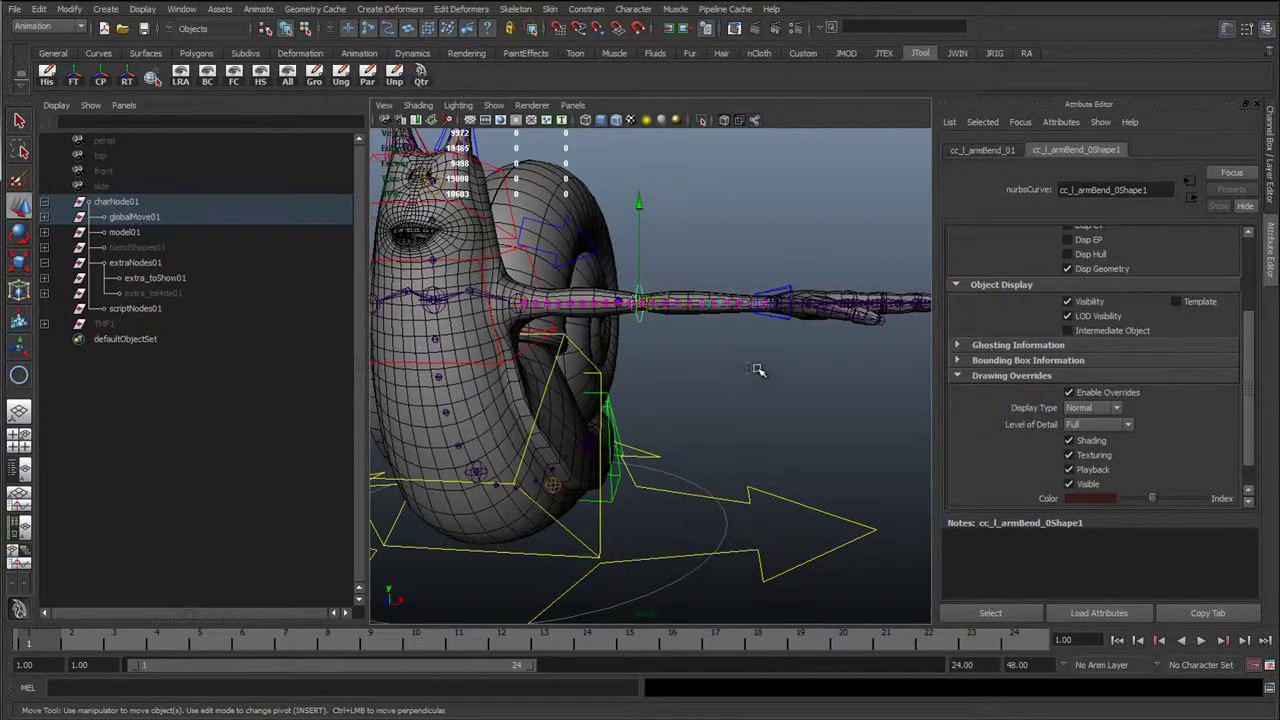
{"action": "left_click_drag", "start_coordinate": [760, 370], "coordinate": [1040, 494], "text": "alt"}
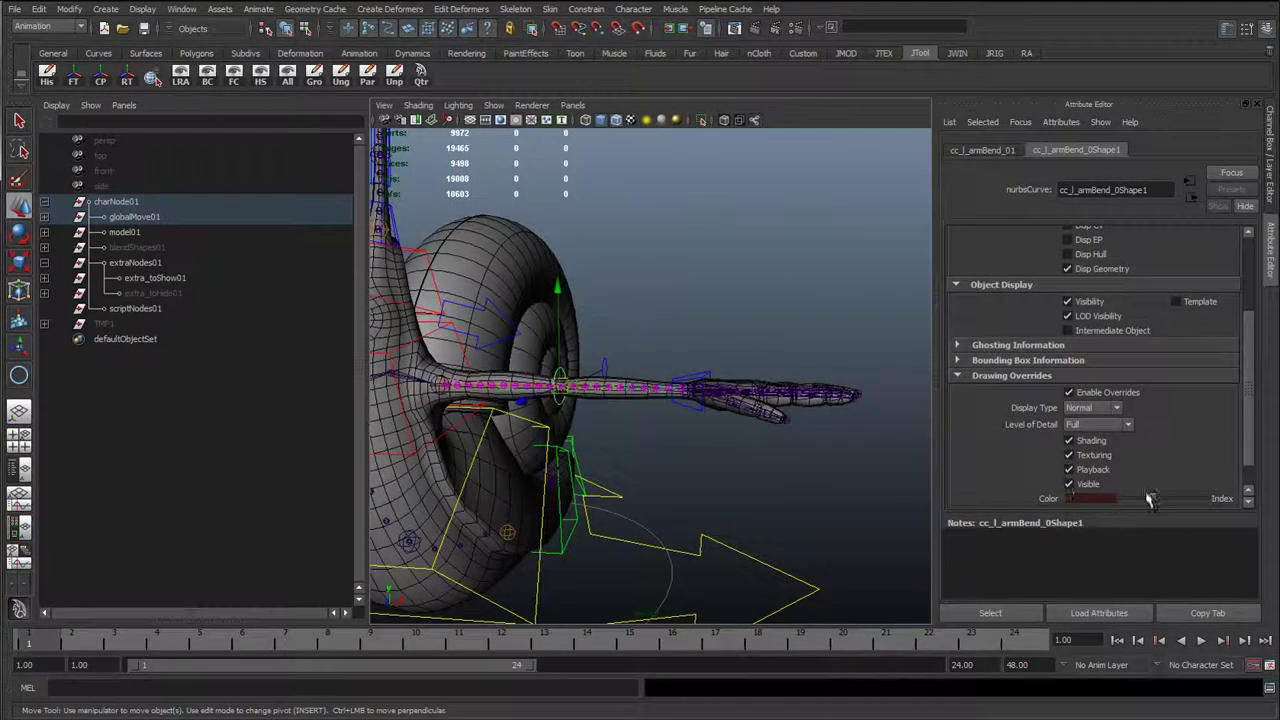
{"action": "left_click_drag", "start_coordinate": [1150, 499], "coordinate": [1170, 502]}
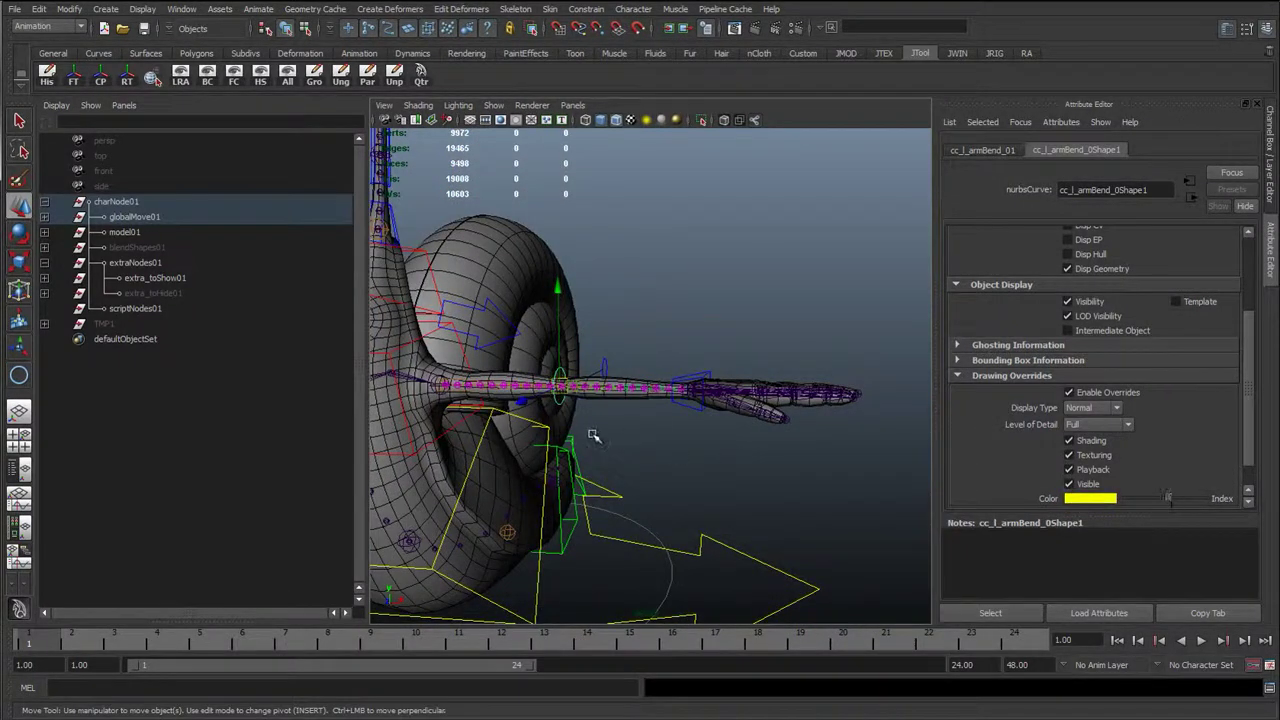
- Enable drawing overrides on the right arm bend control's shape, cc_r_armBend_0Shape1, and color it yellow to match the left
{"action": "left_click_drag", "start_coordinate": [596, 437], "coordinate": [606, 349], "text": "alt"}
{"action": "left_click", "coordinate": [612, 400]}
{"action": "left_click_drag", "start_coordinate": [614, 403], "coordinate": [862, 469], "text": "alt"}
{"action": "left_click", "coordinate": [587, 410]}
{"action": "left_click", "coordinate": [1068, 393]}
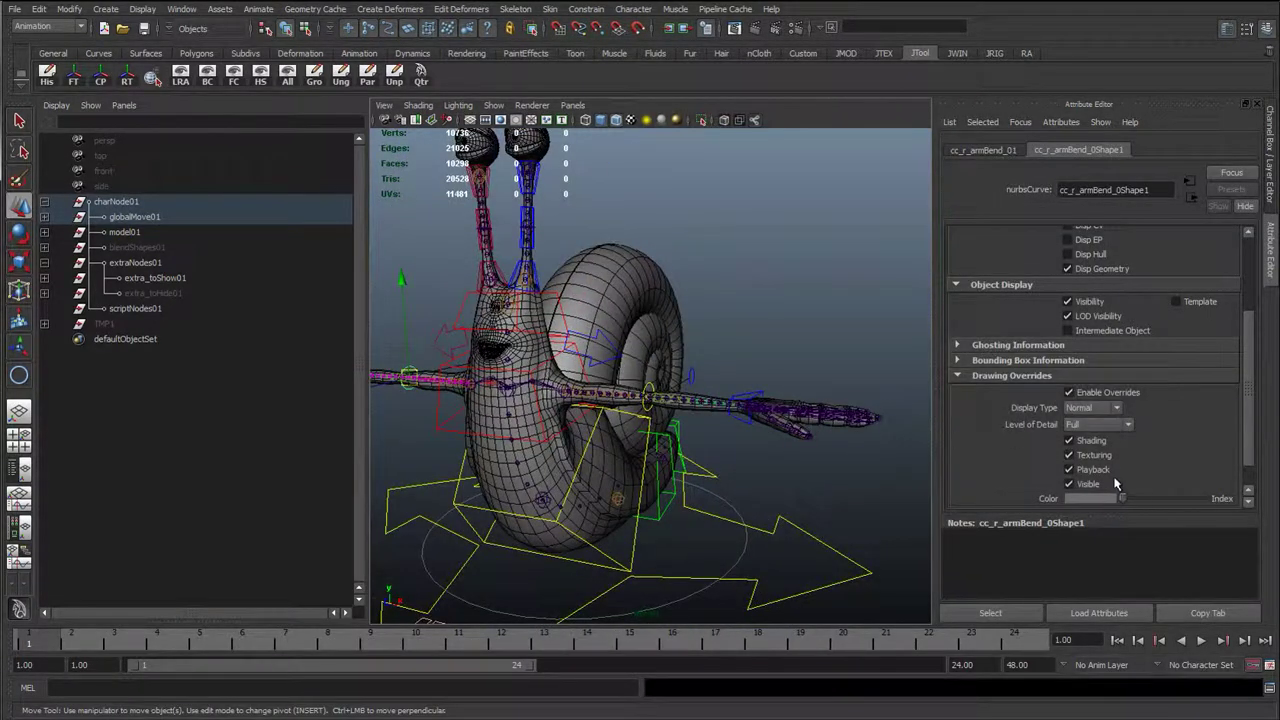
{"action": "left_click_drag", "start_coordinate": [1137, 503], "coordinate": [1168, 508]}
{"action": "left_click", "coordinate": [805, 457]}
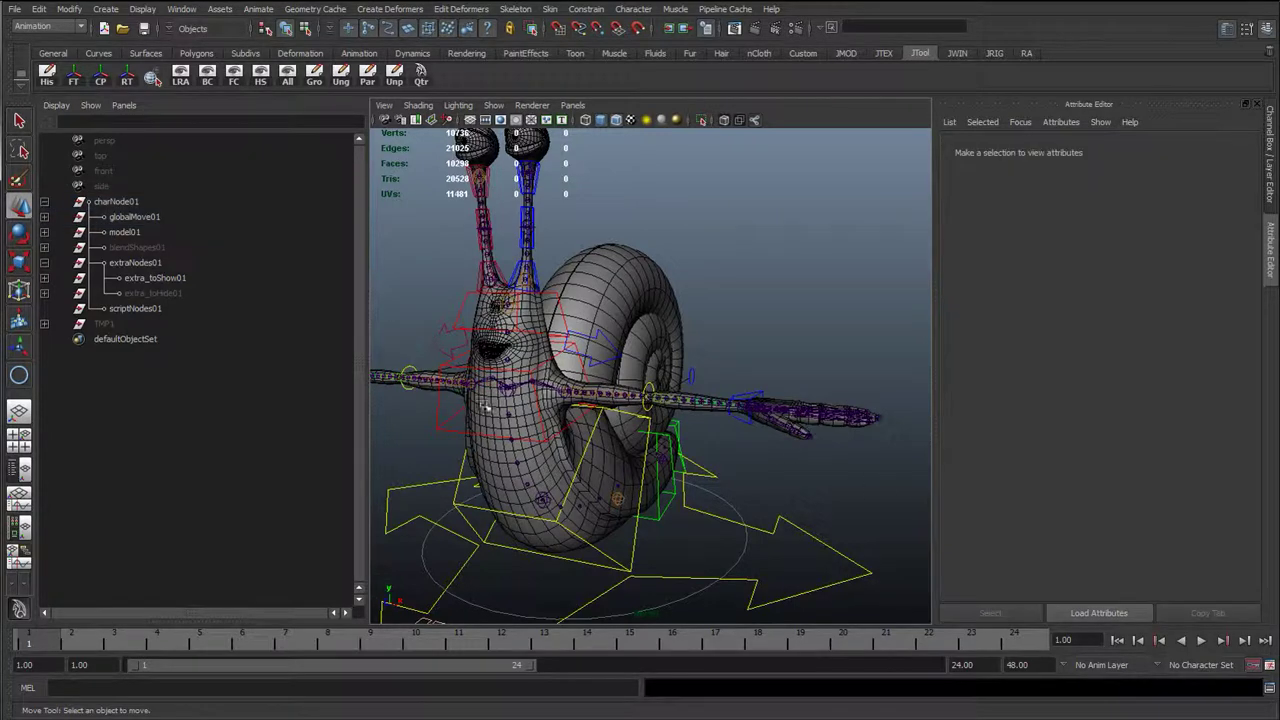
{"action": "left_click_drag", "start_coordinate": [688, 466], "coordinate": [486, 448], "text": "alt"}
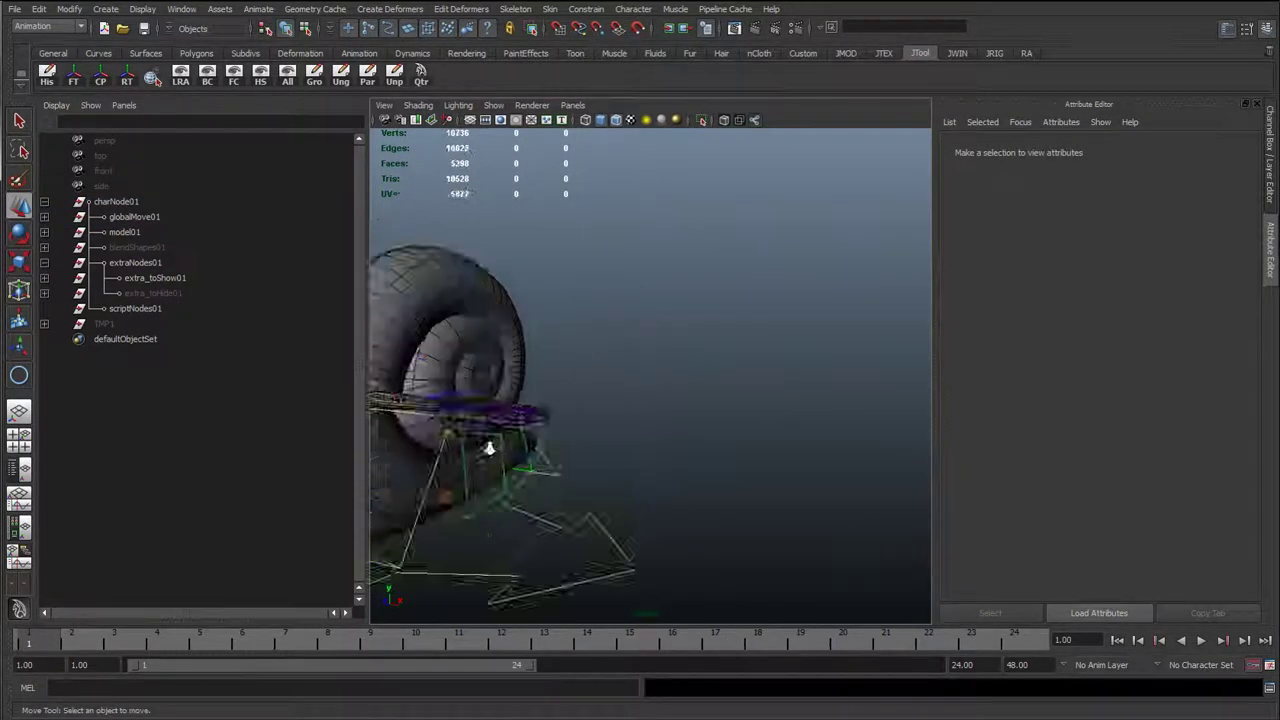
- Test the left arm bend control by moving it downward, and undo the move
{"action": "right_click_drag", "start_coordinate": [486, 448], "coordinate": [634, 417], "text": "alt"}
{"action": "left_click", "coordinate": [481, 380]}
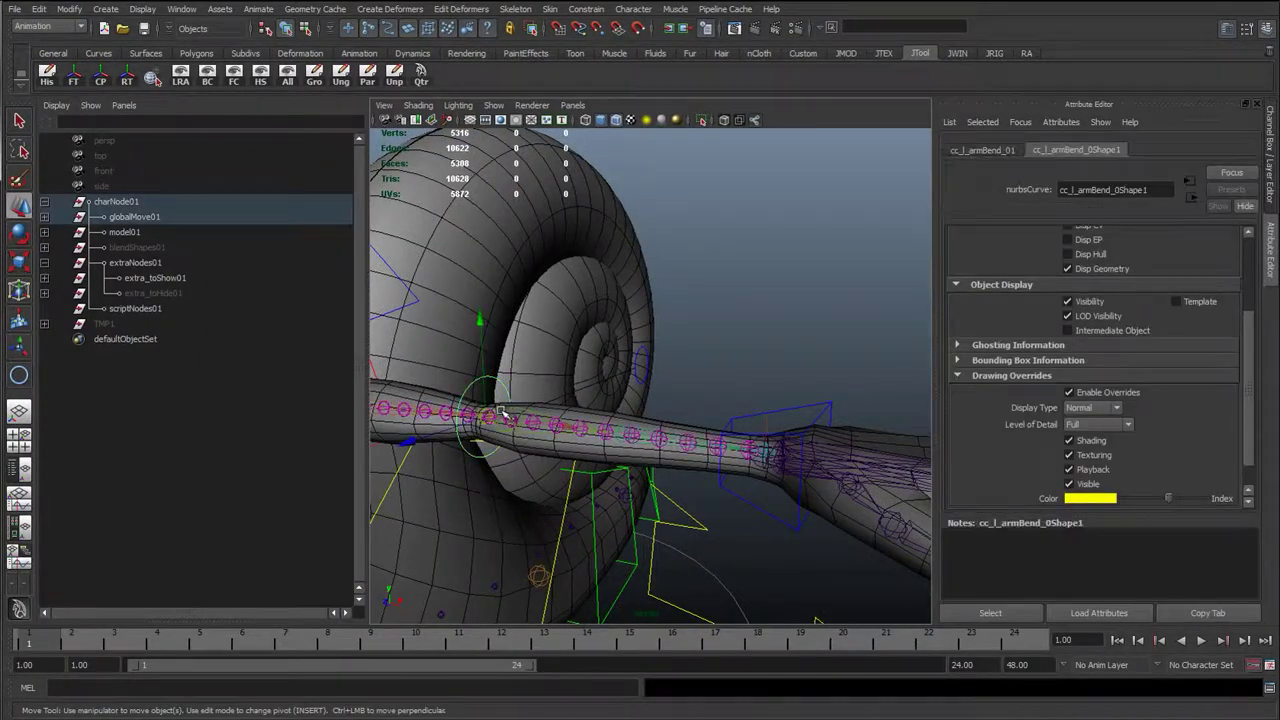
{"action": "left_click_drag", "start_coordinate": [490, 416], "coordinate": [516, 496]}
{"action": "key", "text": "ctrl+z"}
{"action": "key", "text": "a"}
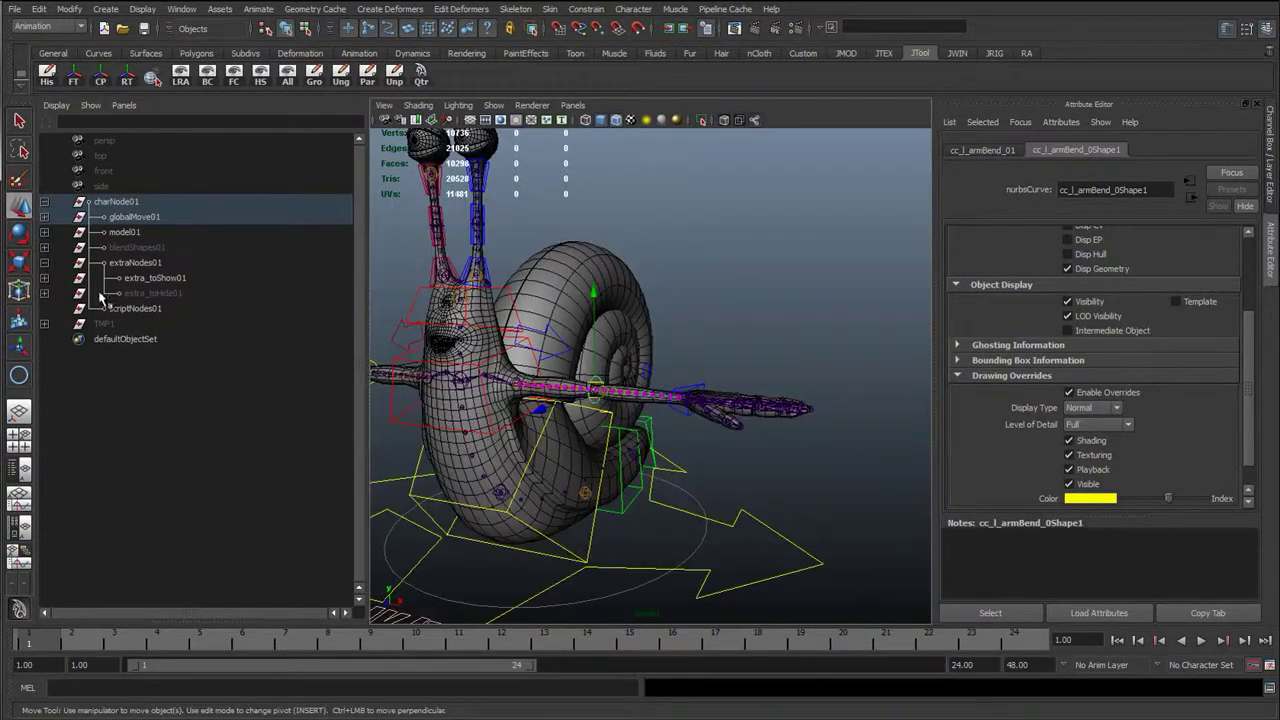
- Show the extra_toHide01 group by setting its Visibility to 1
{"action": "left_click", "coordinate": [140, 293]}
{"action": "left_click", "coordinate": [1273, 165]}
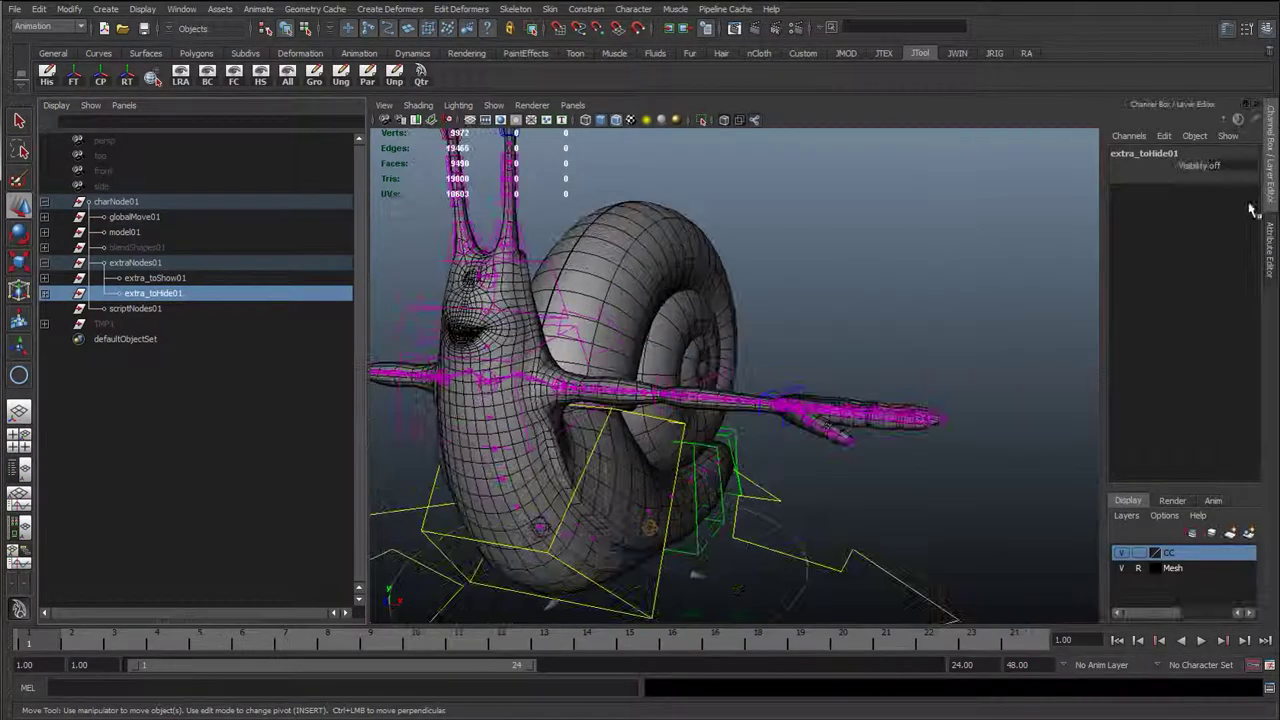
{"action": "left_click", "coordinate": [1234, 167]}
{"action": "type", "text": "1"}
{"action": "key", "text": "Return"}
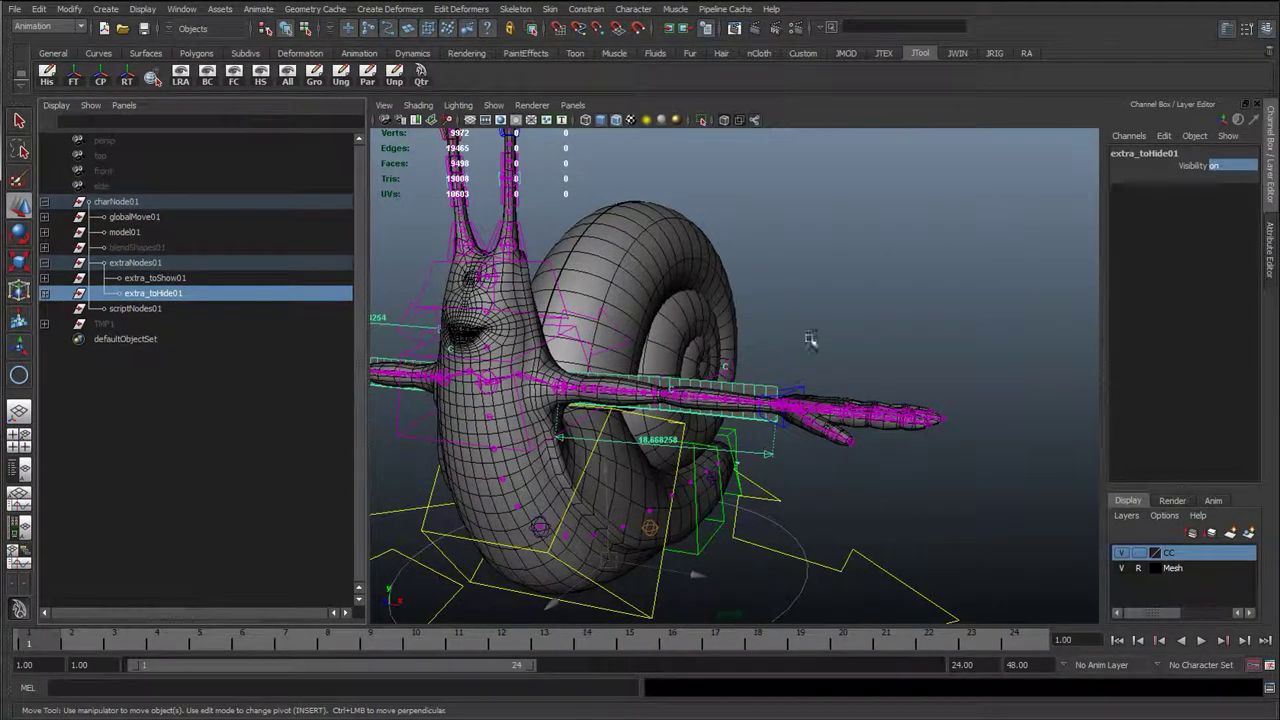
{"action": "left_click", "coordinate": [805, 346]}
{"action": "scroll", "coordinate": [655, 410], "scroll_direction": "up", "scroll_amount": 3}
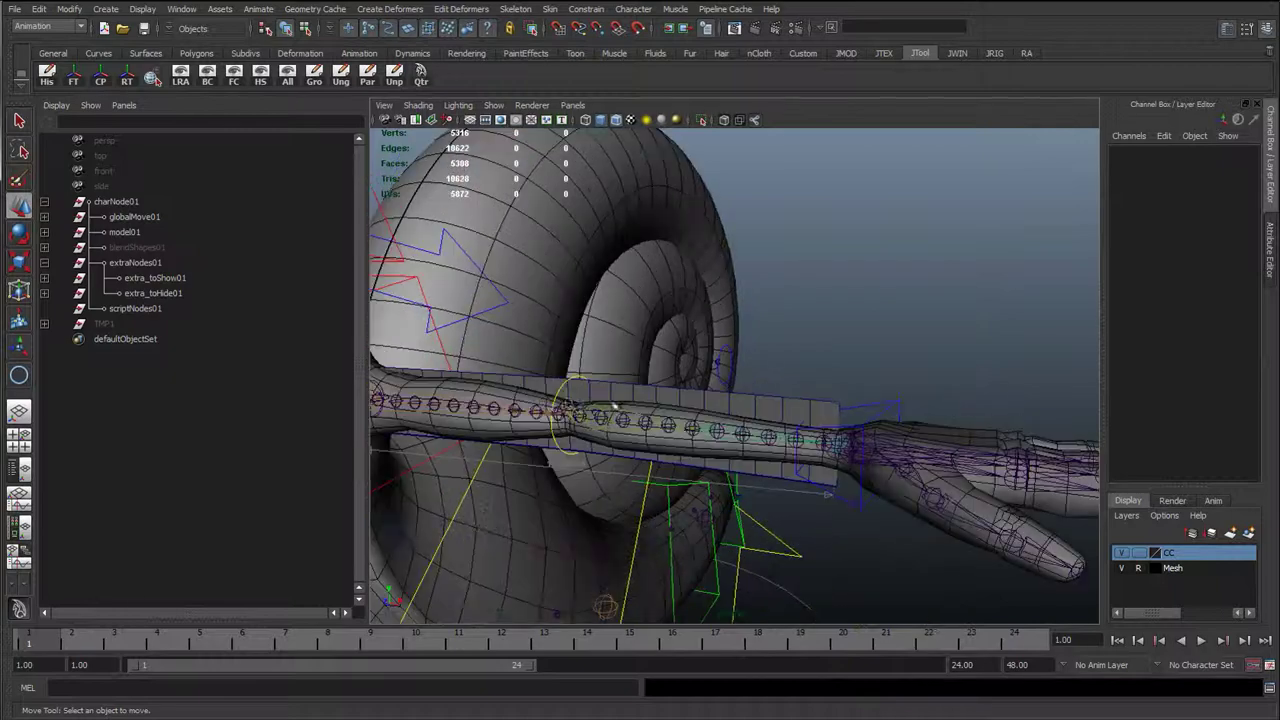
- Select the left and right arm bend controls and inspect them on the arms
{"action": "left_click", "coordinate": [560, 405]}
{"action": "scroll", "coordinate": [565, 428], "scroll_direction": "down", "scroll_amount": 2}
{"action": "left_click_drag", "start_coordinate": [565, 428], "coordinate": [686, 400], "text": "alt"}
{"action": "left_click", "coordinate": [702, 382]}
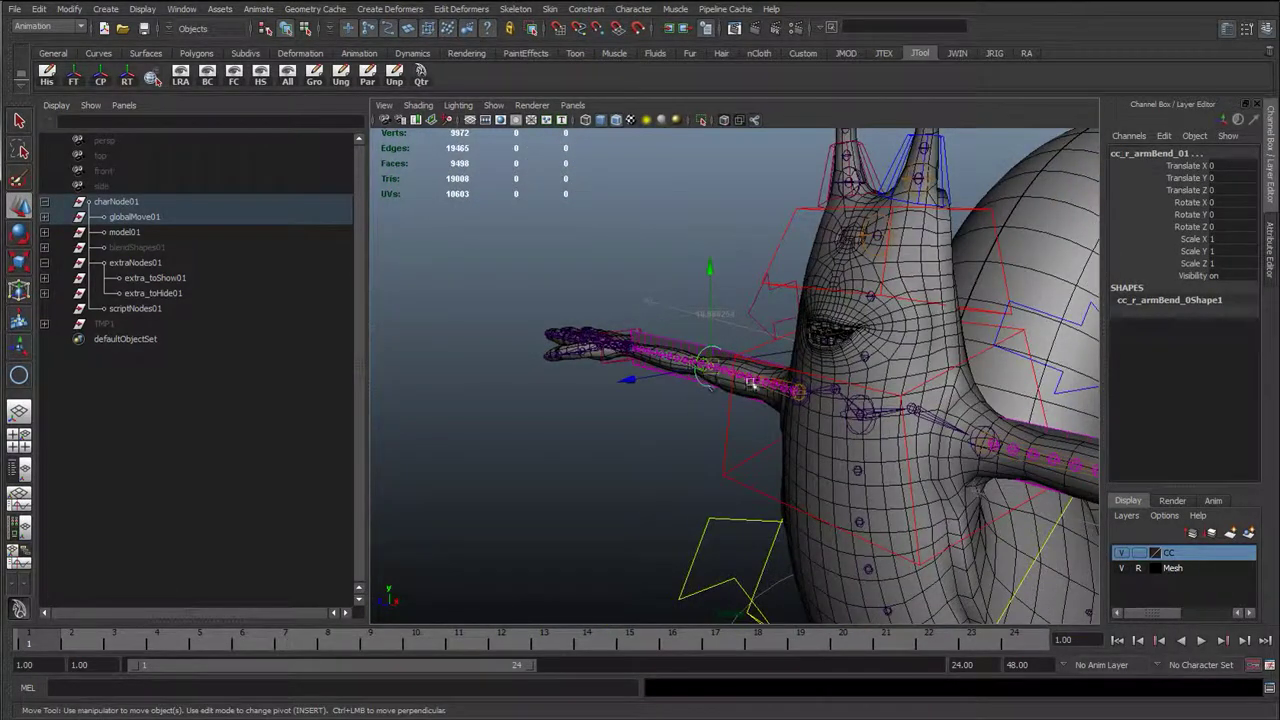
- Select the left arm's sine deformer, NL_l_armRibbonBlend_sine_01, below the snail and expand its sine3 input attributes
{"action": "scroll", "coordinate": [757, 394], "scroll_direction": "down", "scroll_amount": 5}
{"action": "middle_click_drag", "start_coordinate": [849, 554], "coordinate": [583, 466], "text": "alt"}
{"action": "scroll", "coordinate": [688, 404], "scroll_direction": "down", "scroll_amount": 5}
{"action": "left_click_drag", "start_coordinate": [688, 405], "coordinate": [771, 486], "text": "alt"}
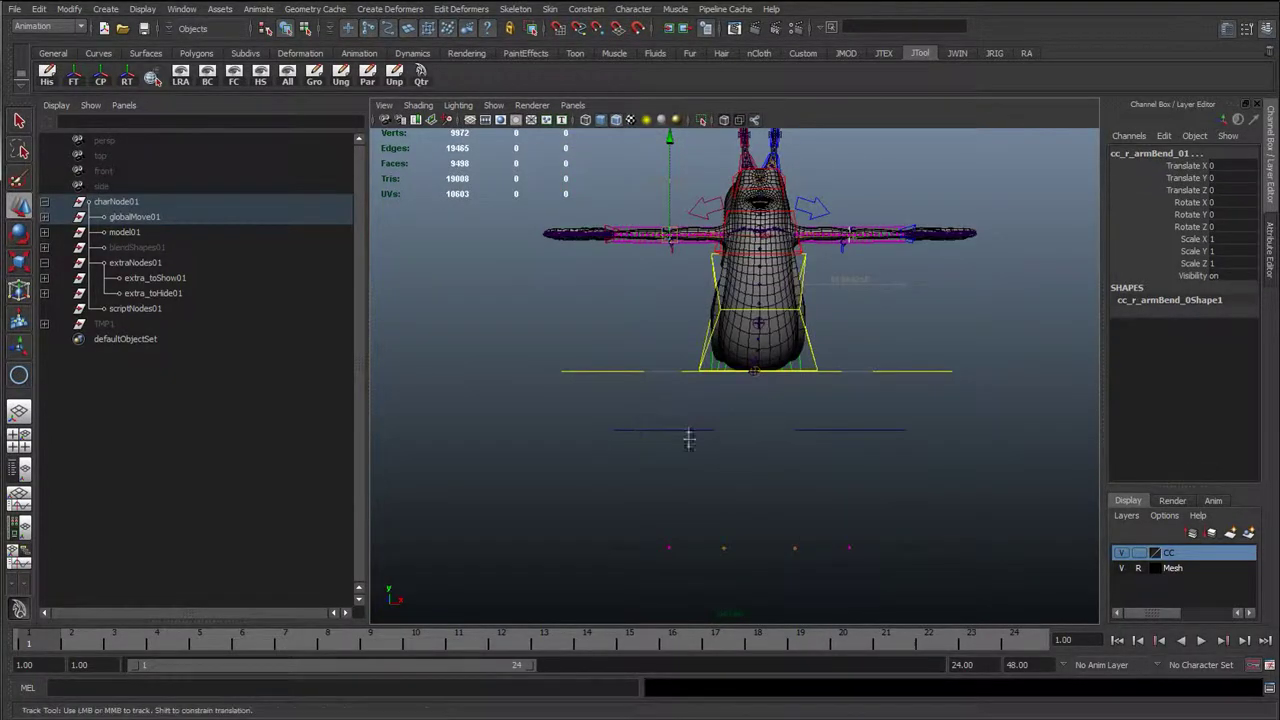
{"action": "left_click_drag", "start_coordinate": [686, 437], "coordinate": [639, 457], "text": "alt"}
{"action": "left_click_drag", "start_coordinate": [549, 457], "coordinate": [743, 517]}
{"action": "scroll", "coordinate": [684, 495], "scroll_direction": "up", "scroll_amount": 5}
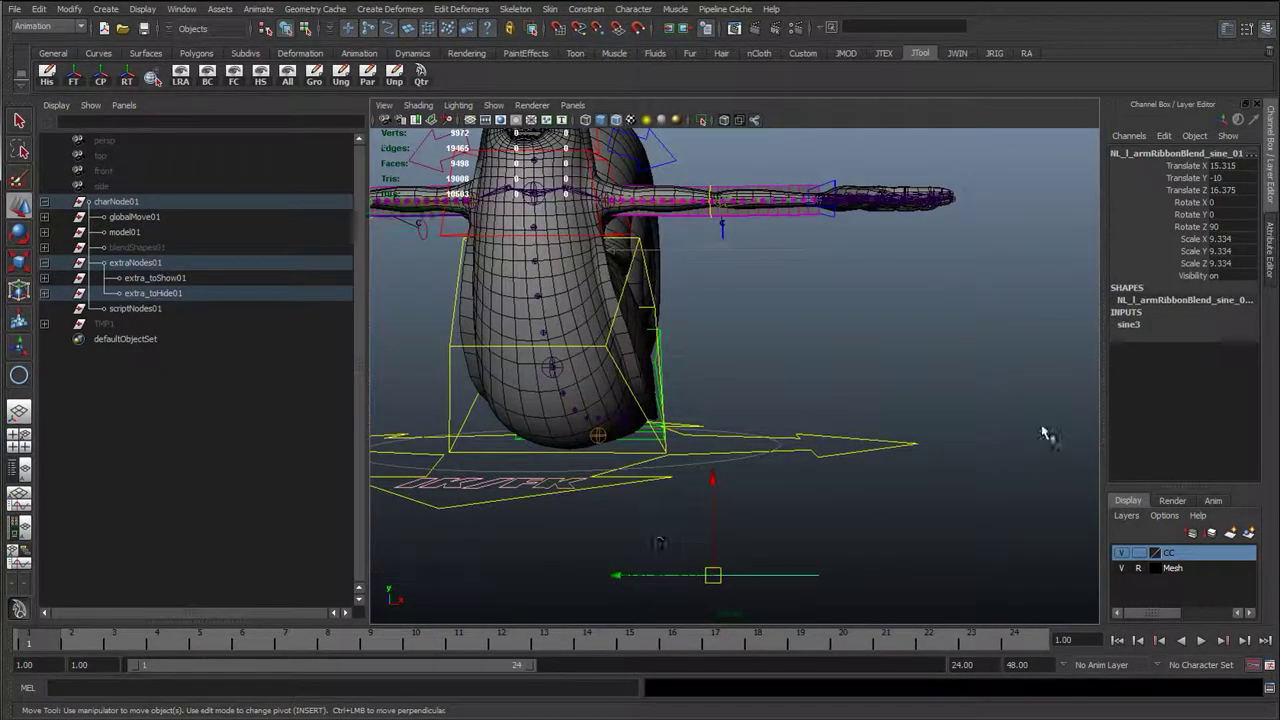
{"action": "left_click", "coordinate": [1139, 326]}
{"action": "scroll", "coordinate": [800, 420], "scroll_direction": "down", "scroll_amount": 5}
{"action": "left_click_drag", "start_coordinate": [798, 420], "coordinate": [870, 405], "text": "alt"}
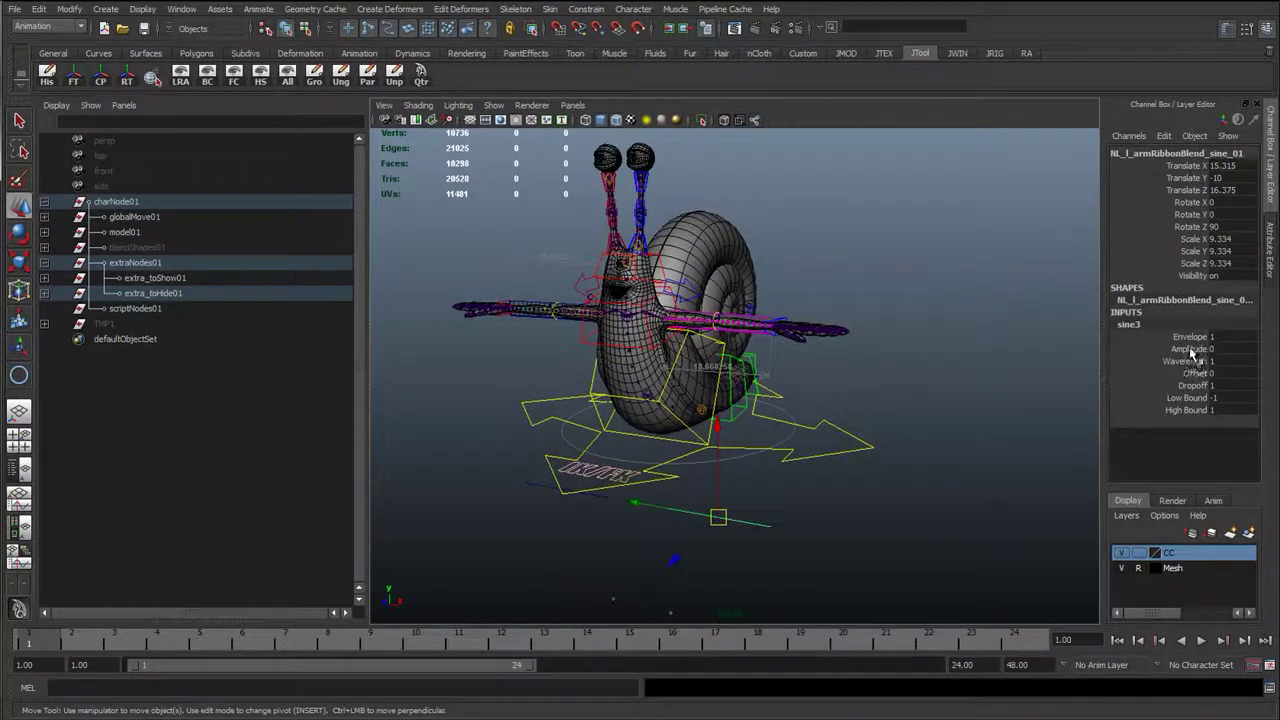
- Test the sine3 deformer by raising Amplitude to 0.8 and increasing Wavelength
{"action": "left_click", "coordinate": [1191, 374]}
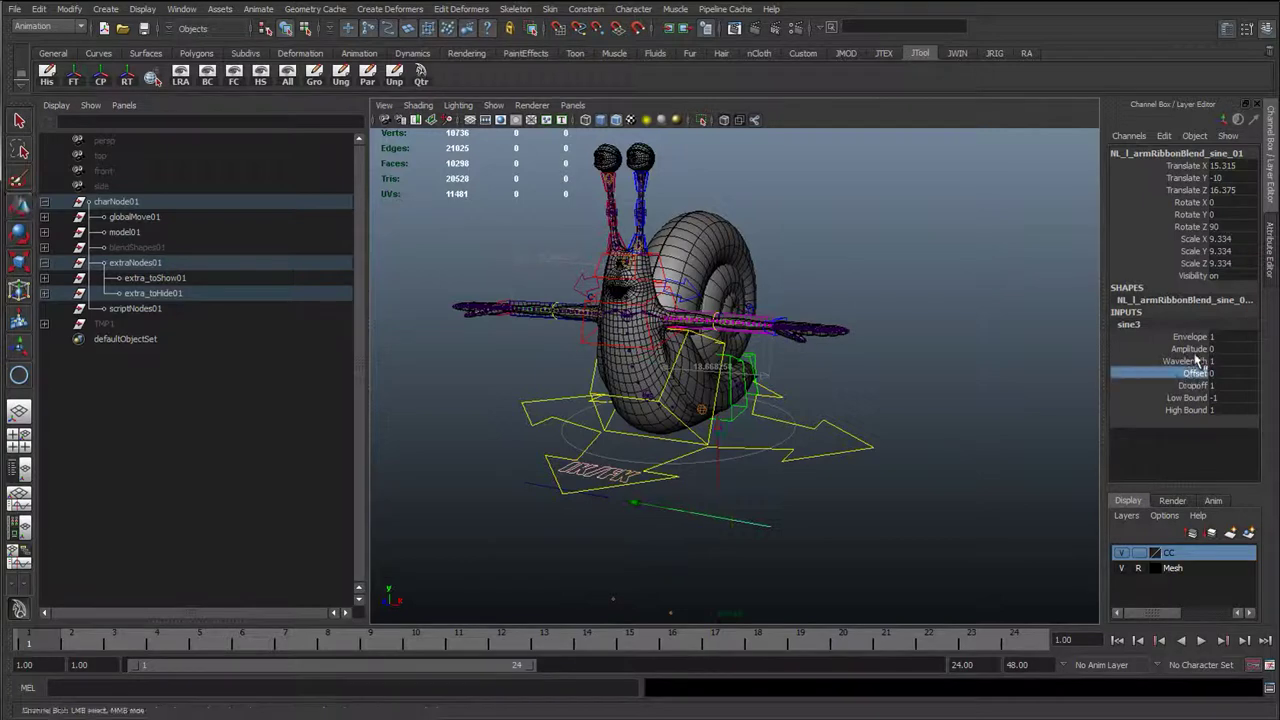
{"action": "left_click", "coordinate": [1191, 361]}
{"action": "left_click", "coordinate": [1188, 350]}
{"action": "left_click_drag", "start_coordinate": [868, 518], "coordinate": [863, 480], "text": "alt"}
{"action": "middle_click_drag", "start_coordinate": [863, 480], "coordinate": [847, 446], "text": "alt"}
{"action": "middle_click_drag", "start_coordinate": [847, 446], "coordinate": [909, 489]}
{"action": "left_click", "coordinate": [1185, 361]}
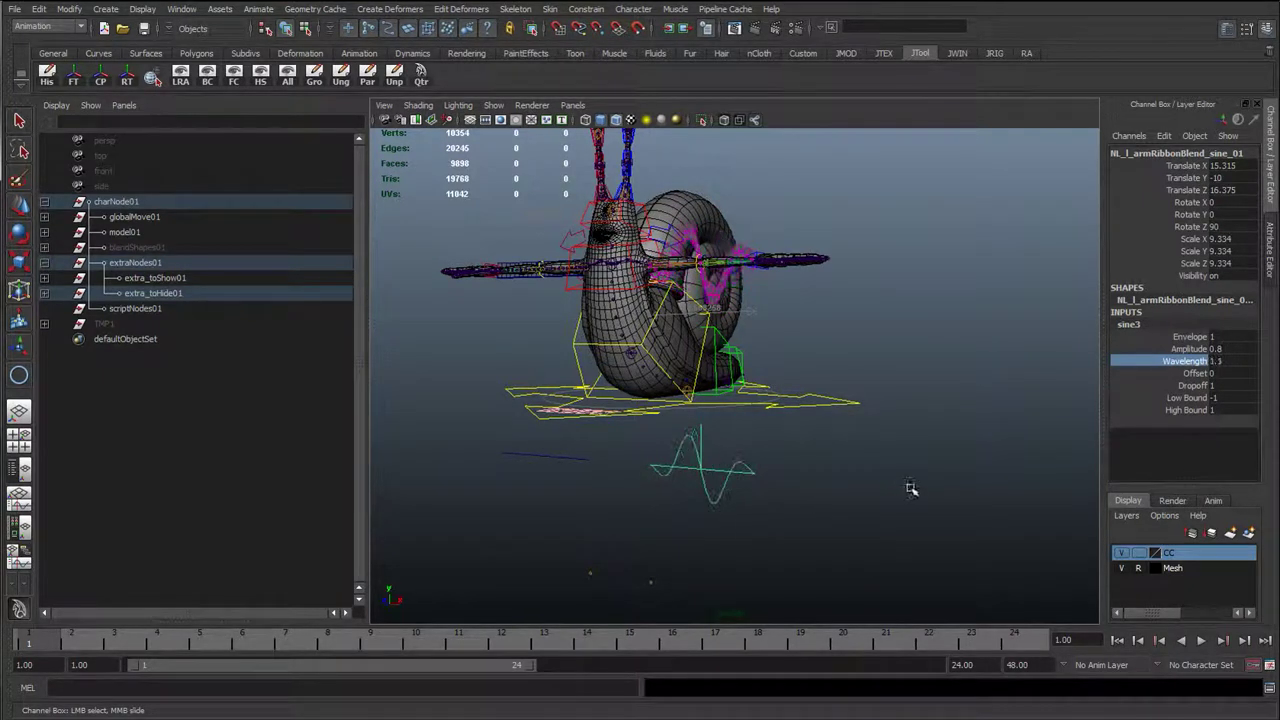
- Try different sine3 Offset values, set Wavelength and Offset to 1, and set Amplitude to 0
{"action": "left_click", "coordinate": [1196, 373]}
{"action": "middle_click_drag", "start_coordinate": [810, 460], "coordinate": [950, 442]}
{"action": "left_click_drag", "start_coordinate": [1221, 374], "coordinate": [1223, 363]}
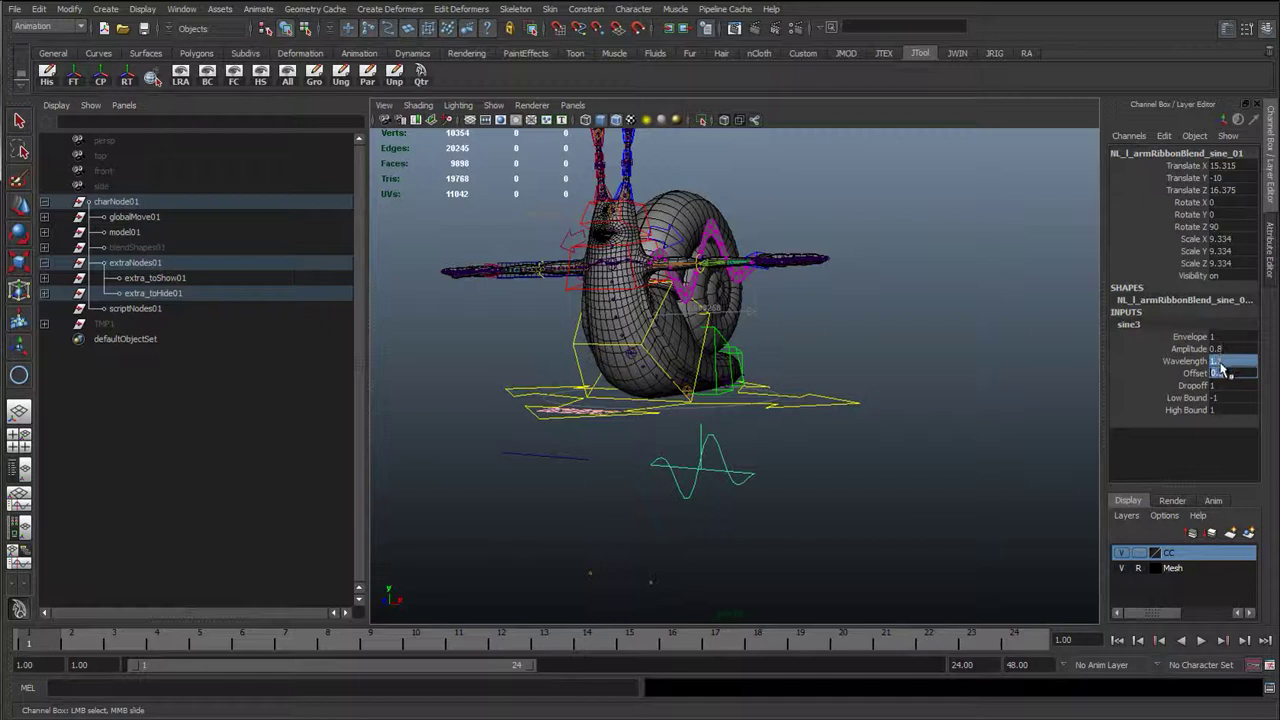
{"action": "key", "text": "Return"}
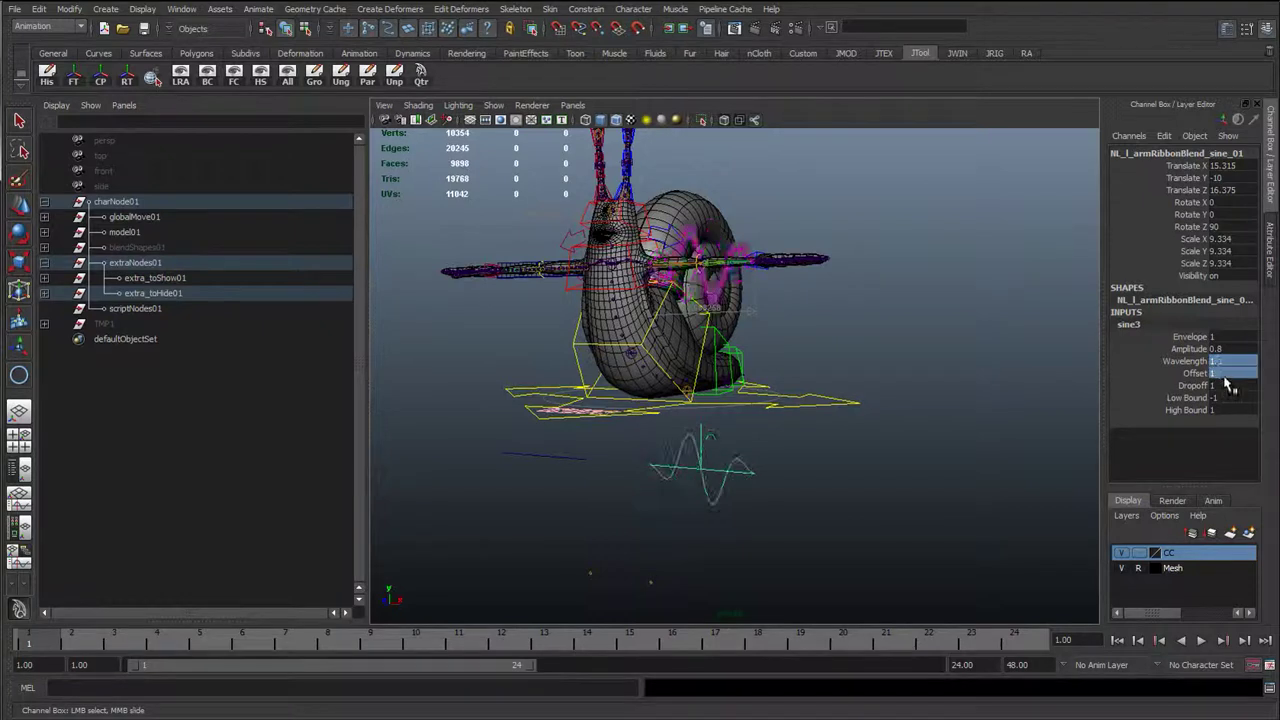
{"action": "left_click", "coordinate": [1223, 362]}
{"action": "left_click", "coordinate": [1226, 350]}
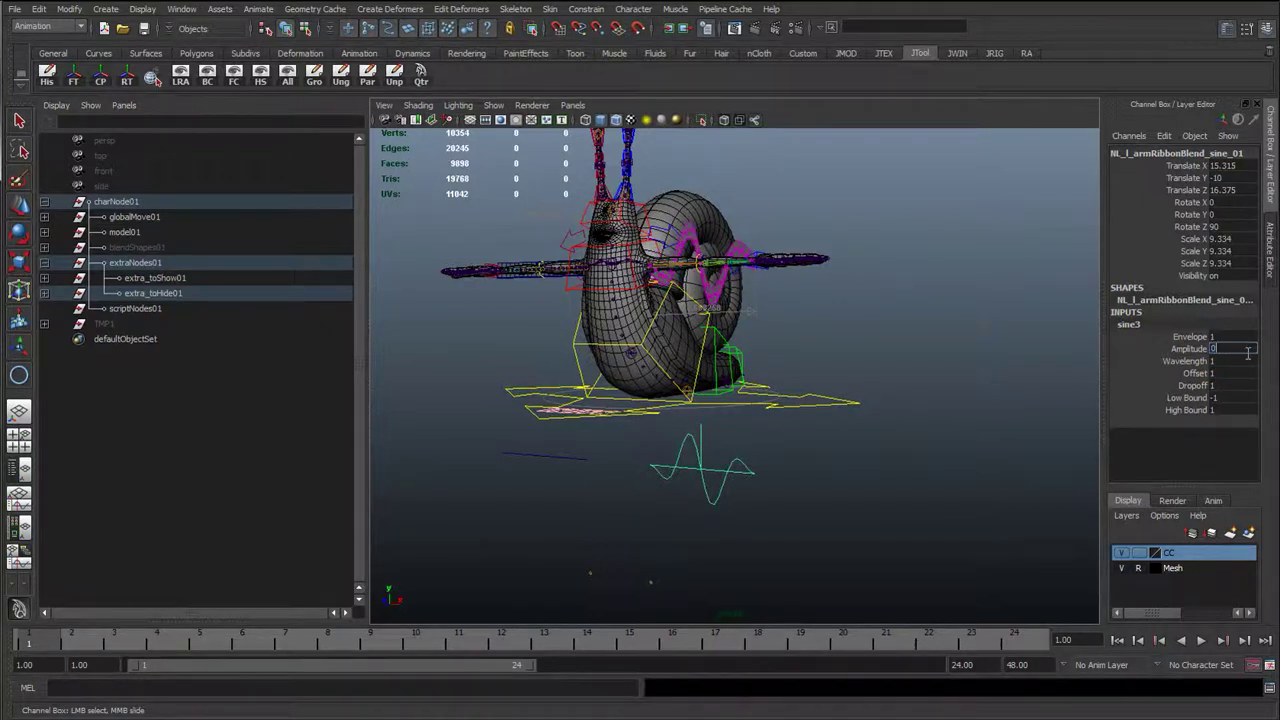
{"action": "key", "text": "Return"}
- Raise the sine3 Amplitude again and vary its Wavelength to test the wave on the left arm ribbon
{"action": "left_click", "coordinate": [1173, 350]}
{"action": "middle_click_drag", "start_coordinate": [929, 384], "coordinate": [1066, 371]}
{"action": "left_click_drag", "start_coordinate": [1165, 375], "coordinate": [1176, 365]}
{"action": "left_click", "coordinate": [1185, 361]}
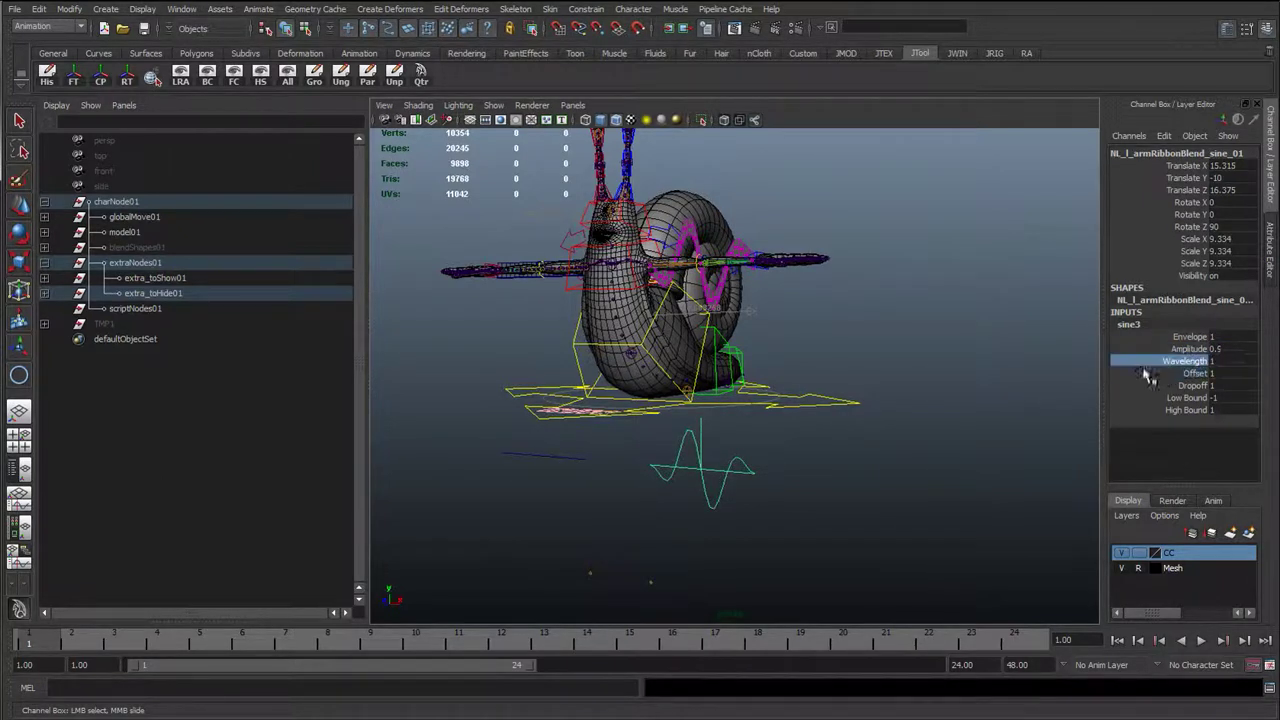
{"action": "middle_click_drag", "start_coordinate": [920, 420], "coordinate": [787, 500]}
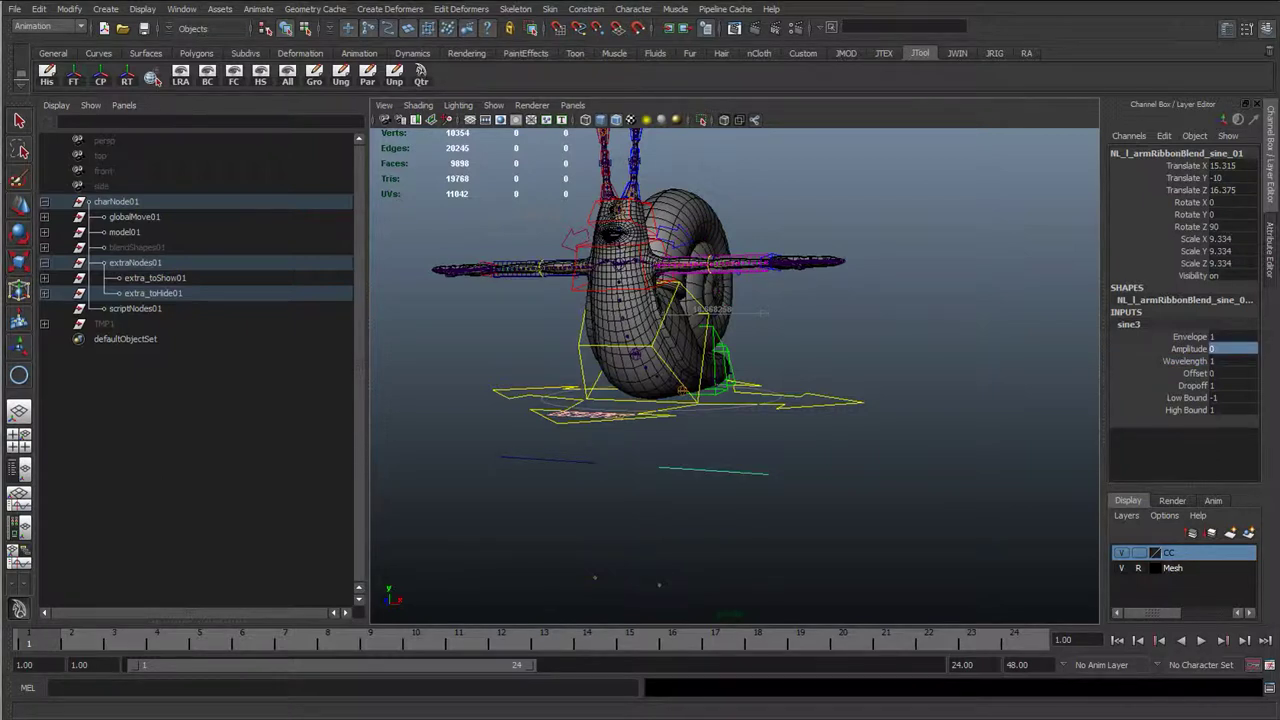
- Try a sine3 Amplitude of 5 on the left arm ribbon and reset it to 0
{"action": "left_click", "coordinate": [1192, 348]}
{"action": "middle_click_drag", "start_coordinate": [1009, 366], "coordinate": [806, 390]}
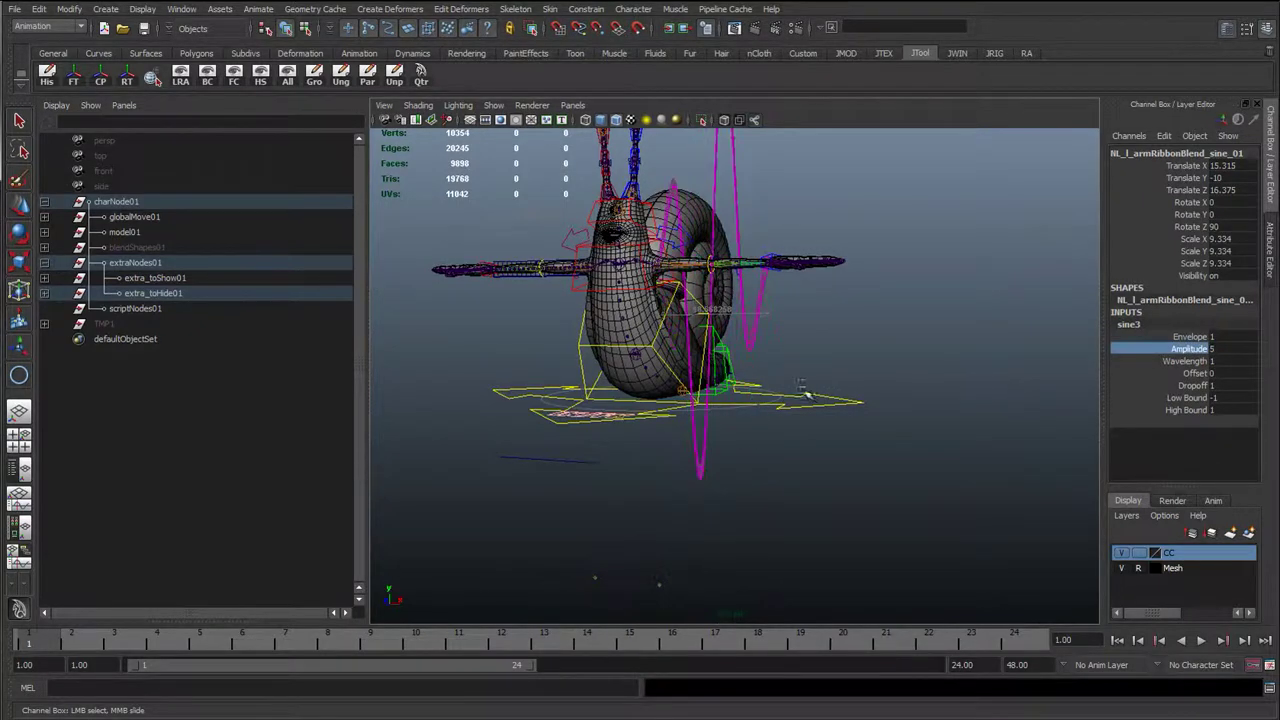
{"action": "left_click", "coordinate": [1214, 348]}
{"action": "type", "text": "0"}
{"action": "key", "text": "Return"}
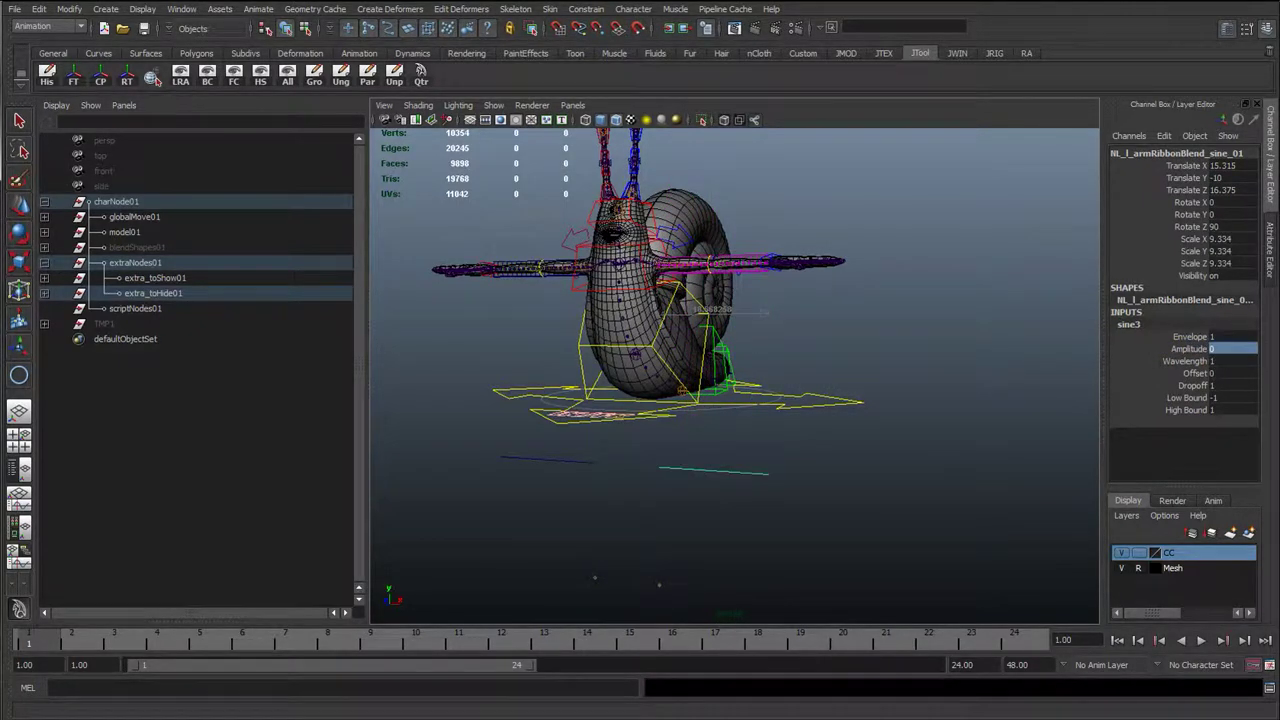
- Review the Notepad notes for the ranges and defaults of sine wave, Amplitude, WaveLength and Offset, and clear the rig selection
{"action": "left_click_drag", "start_coordinate": [0, 412], "coordinate": [229, 228]}
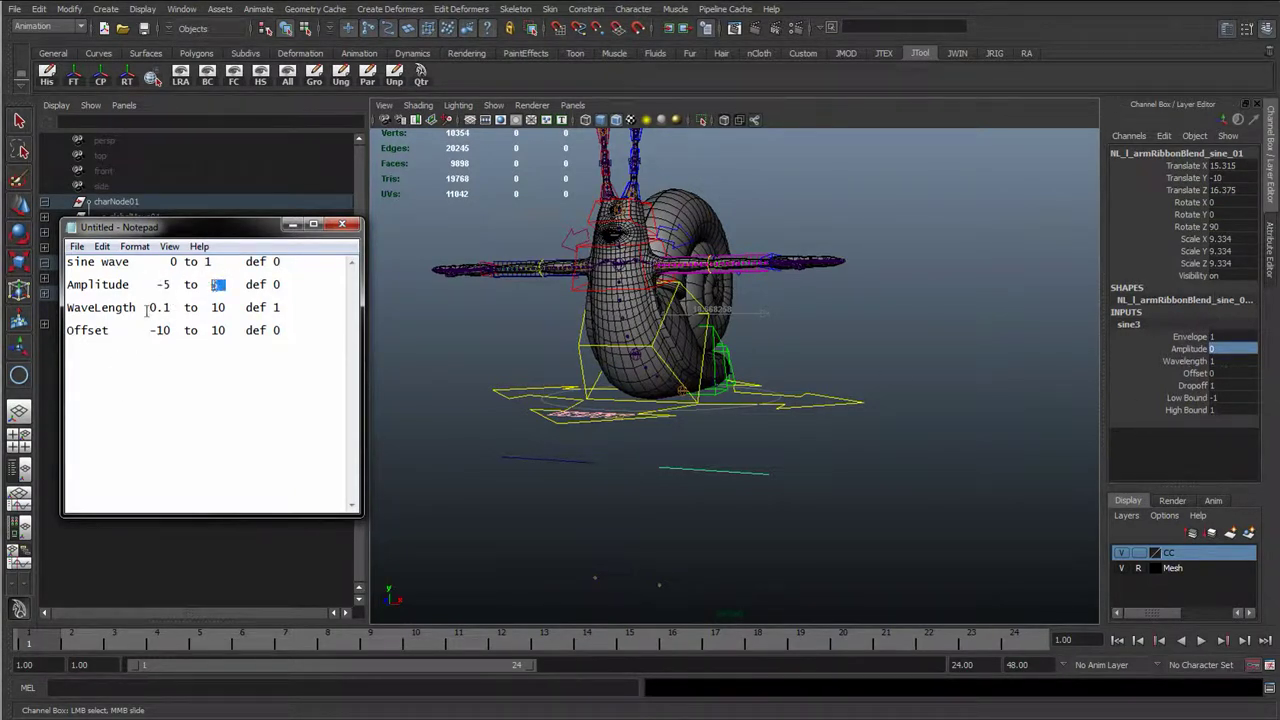
{"action": "left_click_drag", "start_coordinate": [151, 307], "coordinate": [207, 336]}
{"action": "left_click", "coordinate": [221, 307]}
{"action": "left_click_drag", "start_coordinate": [250, 225], "coordinate": [0, 275]}
{"action": "key", "text": "w"}
{"action": "left_click", "coordinate": [546, 350]}
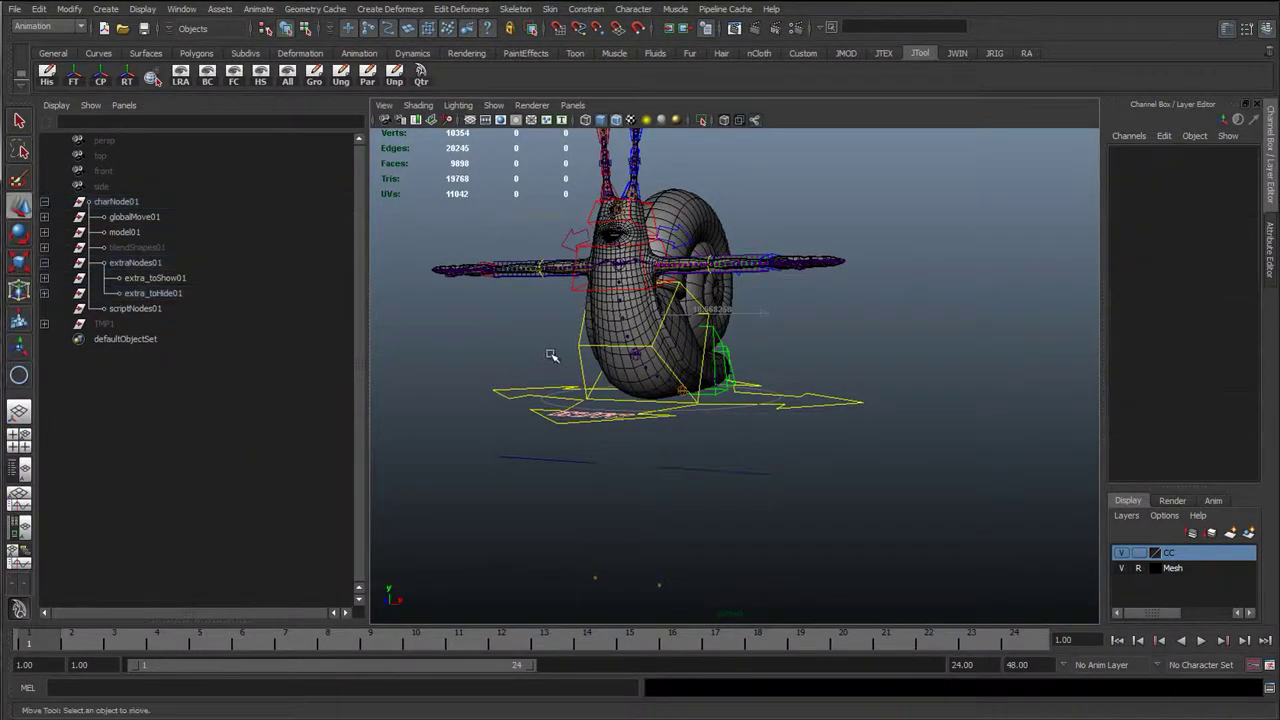
- Select both the left and right arm bend controls and open the Add Attribute dialog for them
{"action": "scroll", "coordinate": [555, 345], "scroll_direction": "up", "scroll_amount": 6}
{"action": "middle_click_drag", "start_coordinate": [557, 337], "coordinate": [708, 526], "text": "alt"}
{"action": "left_click_drag", "start_coordinate": [863, 317], "coordinate": [790, 346], "text": "alt"}
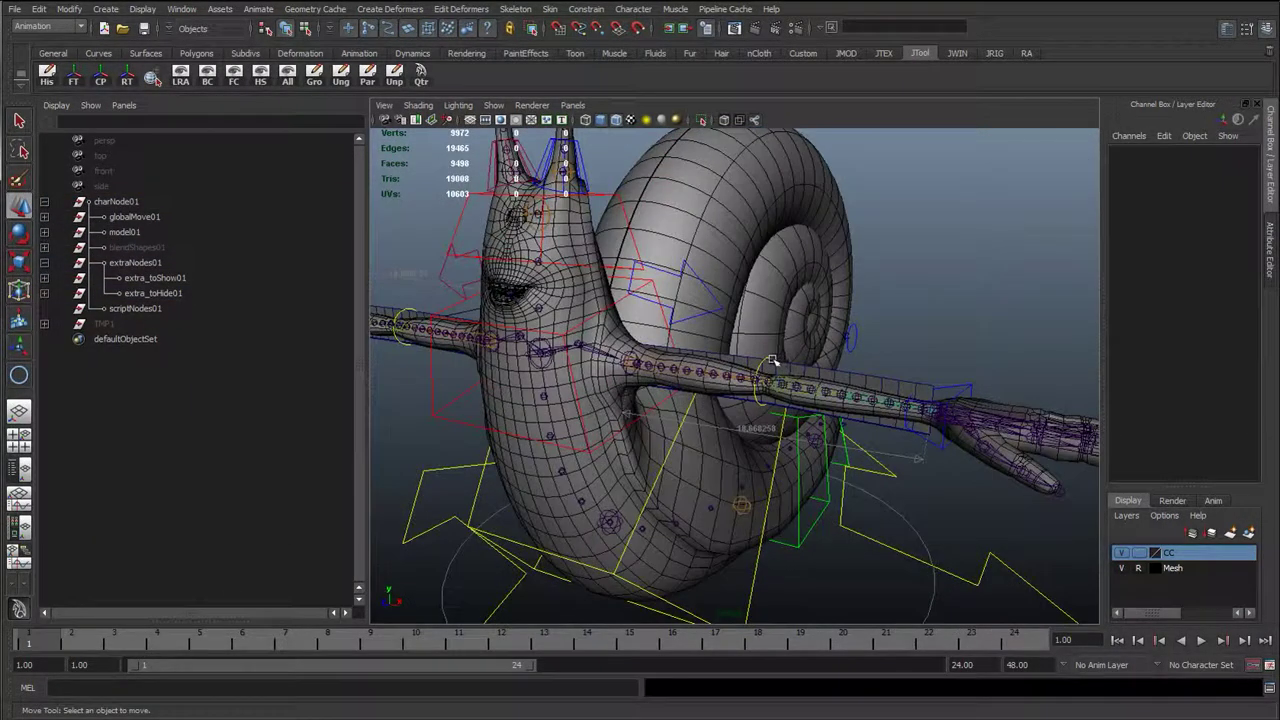
{"action": "left_click", "coordinate": [768, 362]}
{"action": "scroll", "coordinate": [788, 368], "scroll_direction": "up", "scroll_amount": 5}
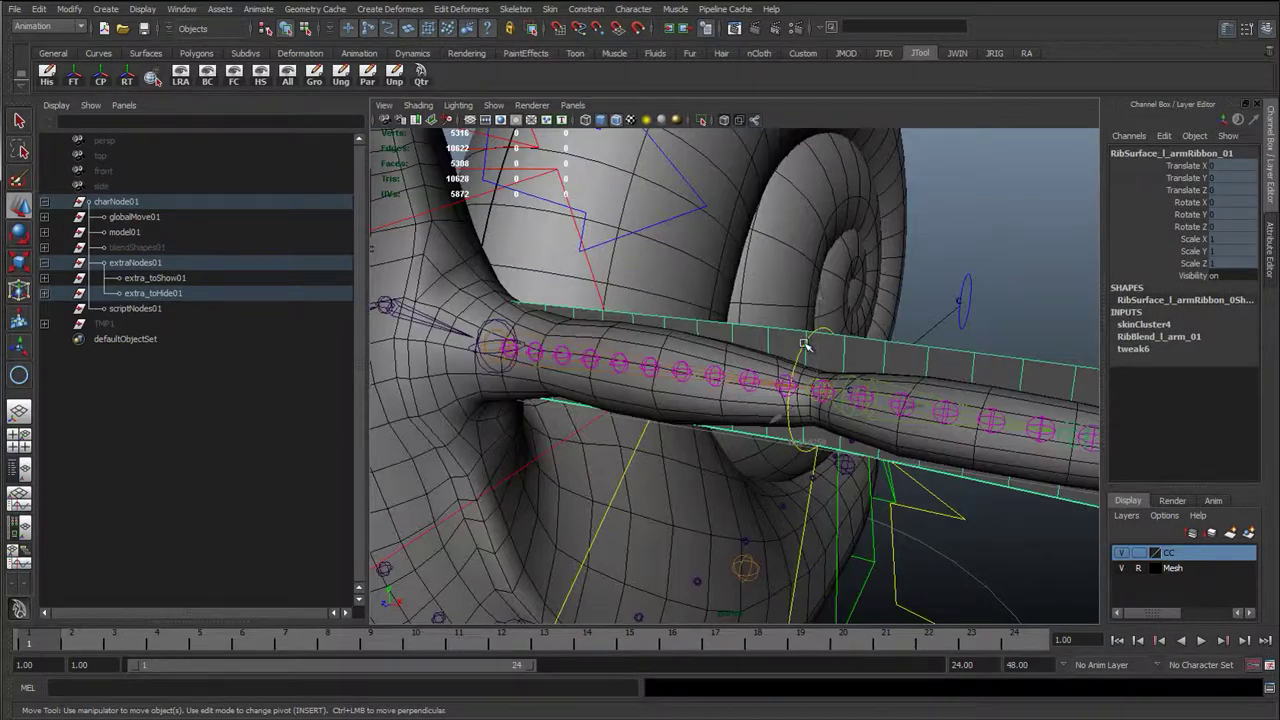
{"action": "left_click", "coordinate": [806, 343]}
{"action": "scroll", "coordinate": [800, 346], "scroll_direction": "down", "scroll_amount": 4}
{"action": "left_click_drag", "start_coordinate": [806, 343], "coordinate": [667, 360], "text": "alt"}
{"action": "middle_click_drag", "start_coordinate": [699, 377], "coordinate": [634, 403], "text": "alt"}
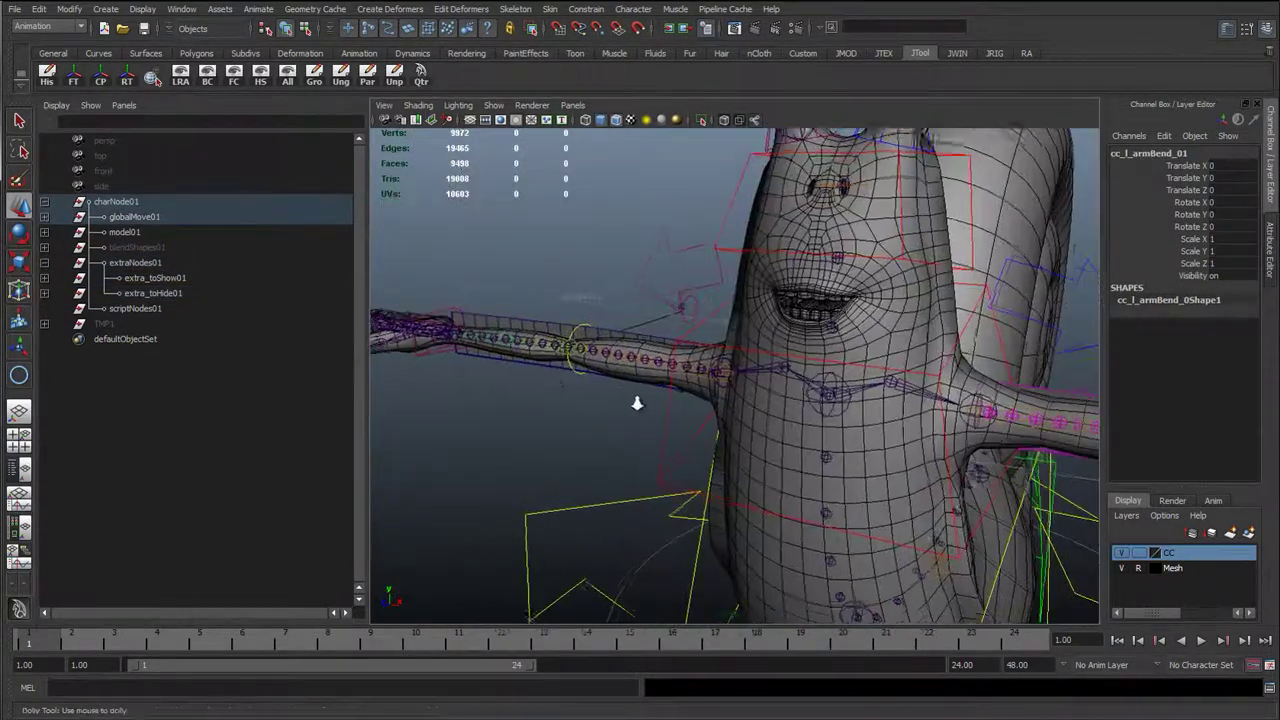
{"action": "scroll", "coordinate": [634, 403], "scroll_direction": "up", "scroll_amount": 4}
{"action": "left_click", "coordinate": [495, 309], "text": "shift"}
{"action": "scroll", "coordinate": [648, 356], "scroll_direction": "down", "scroll_amount": 6}
{"action": "left_click_drag", "start_coordinate": [648, 348], "coordinate": [674, 322], "text": "alt"}
{"action": "left_click", "coordinate": [1164, 137]}
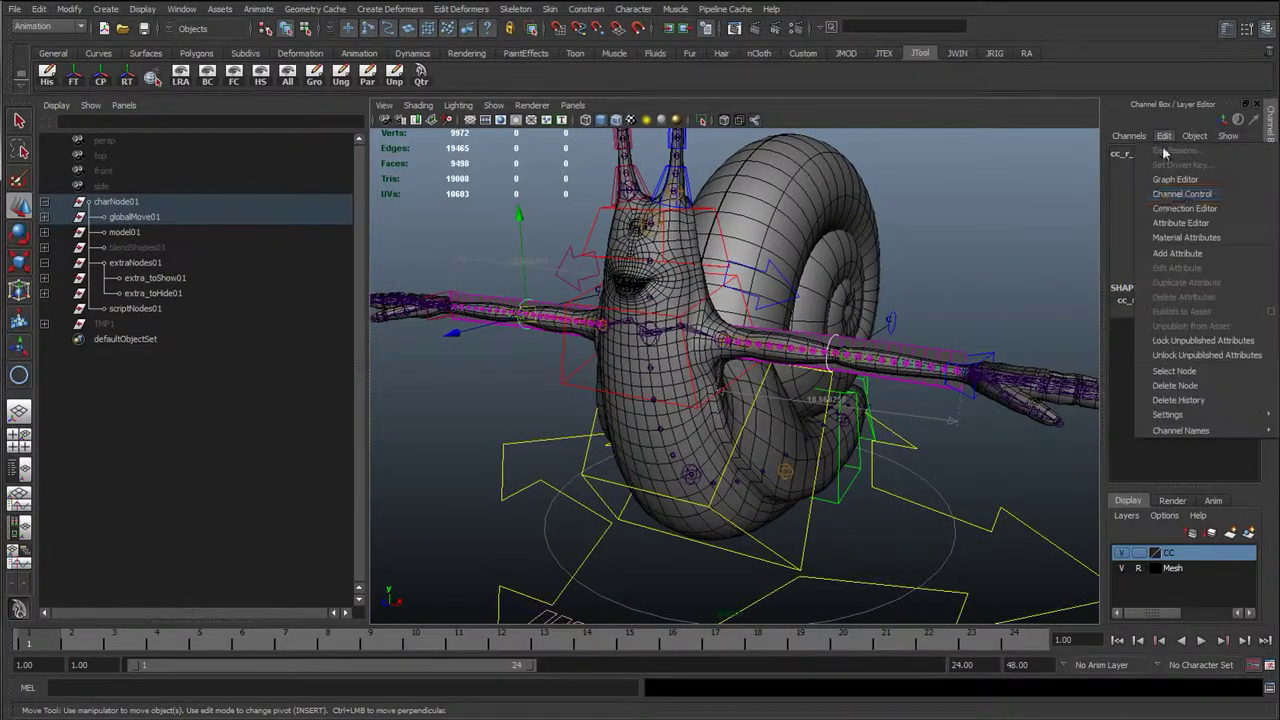
{"action": "left_click", "coordinate": [1178, 253]}
{"action": "left_click_drag", "start_coordinate": [748, 298], "coordinate": [521, 232]}
- Add a keyable float attribute named Sine with minimum 0 and maximum 1 to both arm bend controls
{"action": "left_click", "coordinate": [494, 293]}
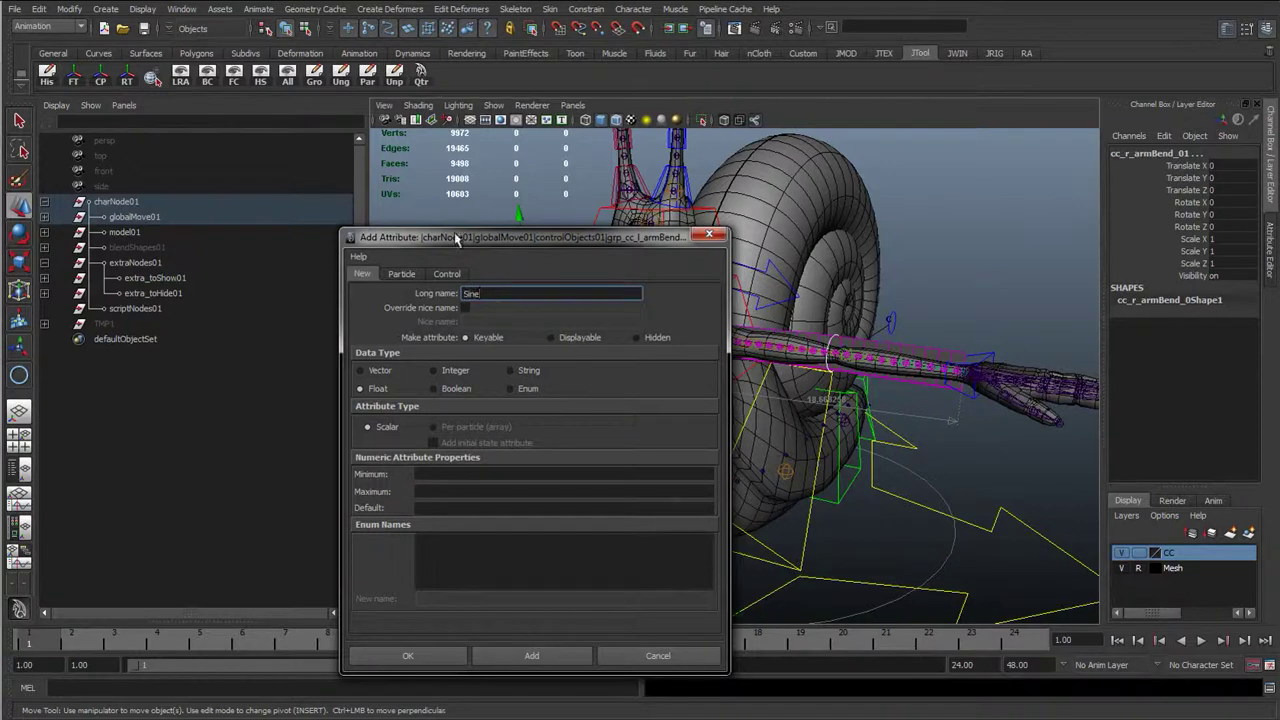
{"action": "left_click", "coordinate": [441, 474]}
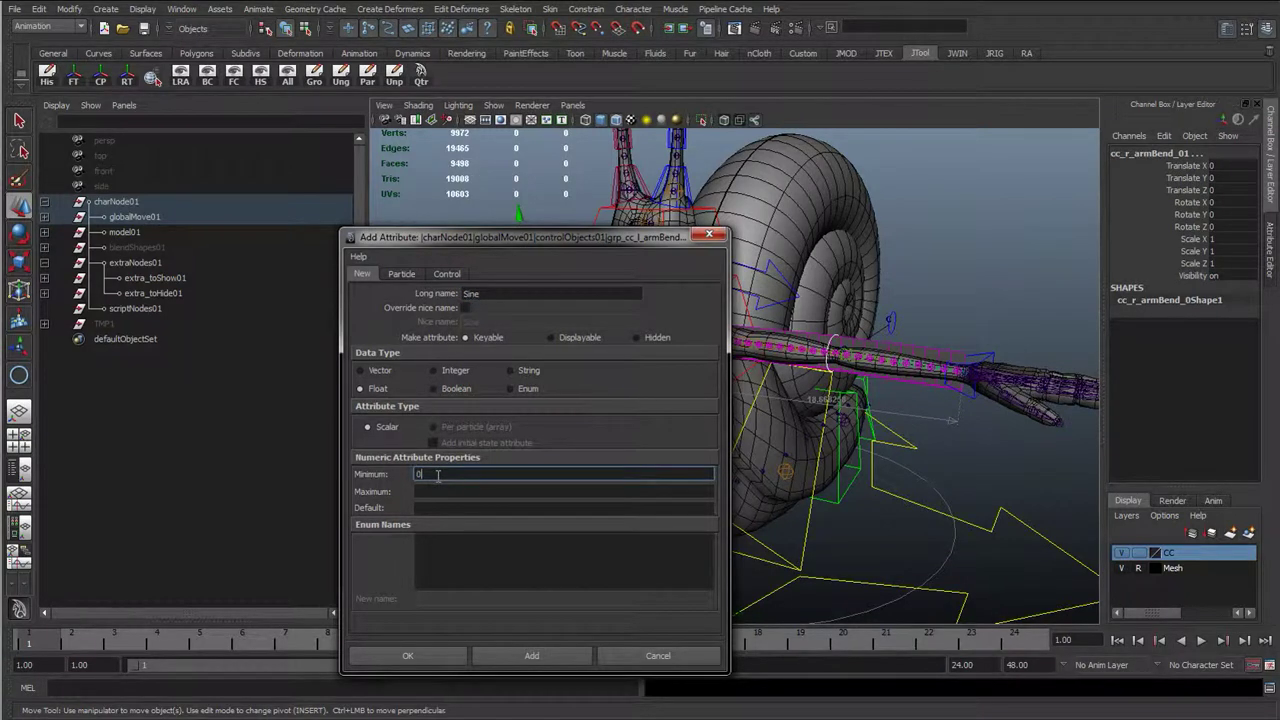
{"action": "left_click", "coordinate": [440, 491]}
{"action": "type", "text": "1"}
{"action": "left_click", "coordinate": [438, 508]}
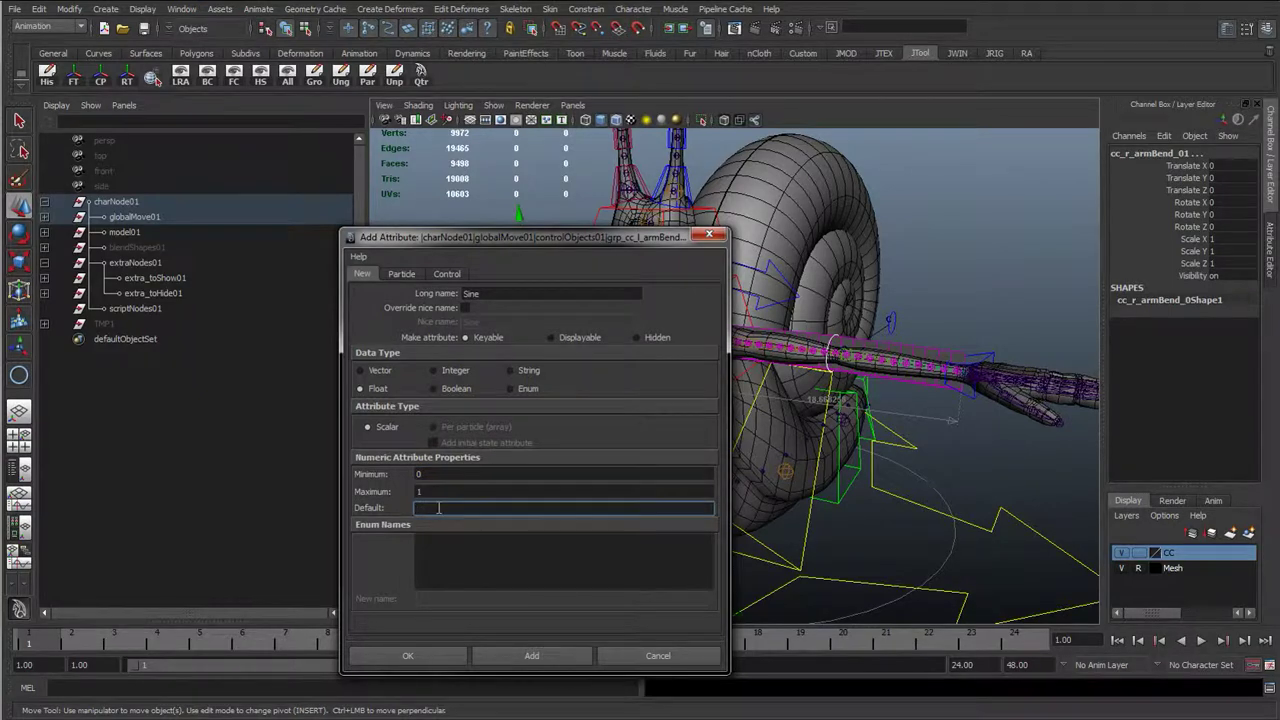
{"action": "left_click", "coordinate": [550, 658]}
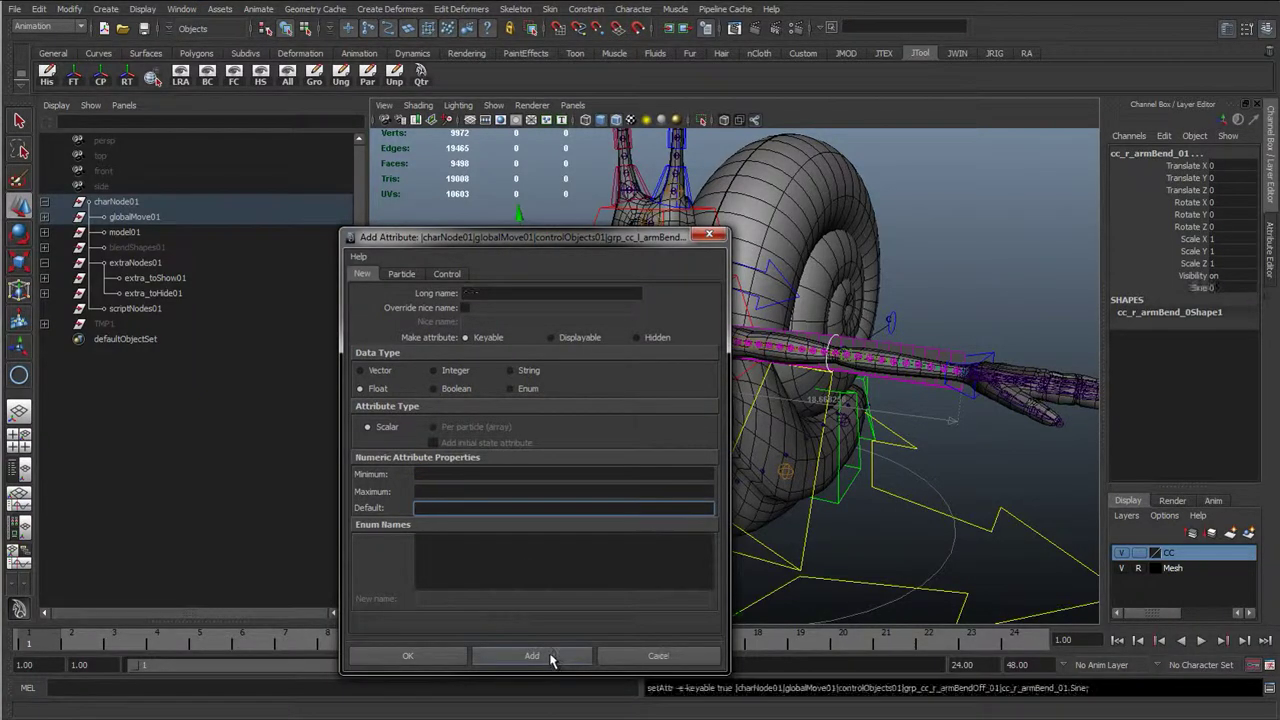
- Undo the addition of the Sine attribute, keeping both arm bend controls selected
{"action": "left_click", "coordinate": [483, 294]}
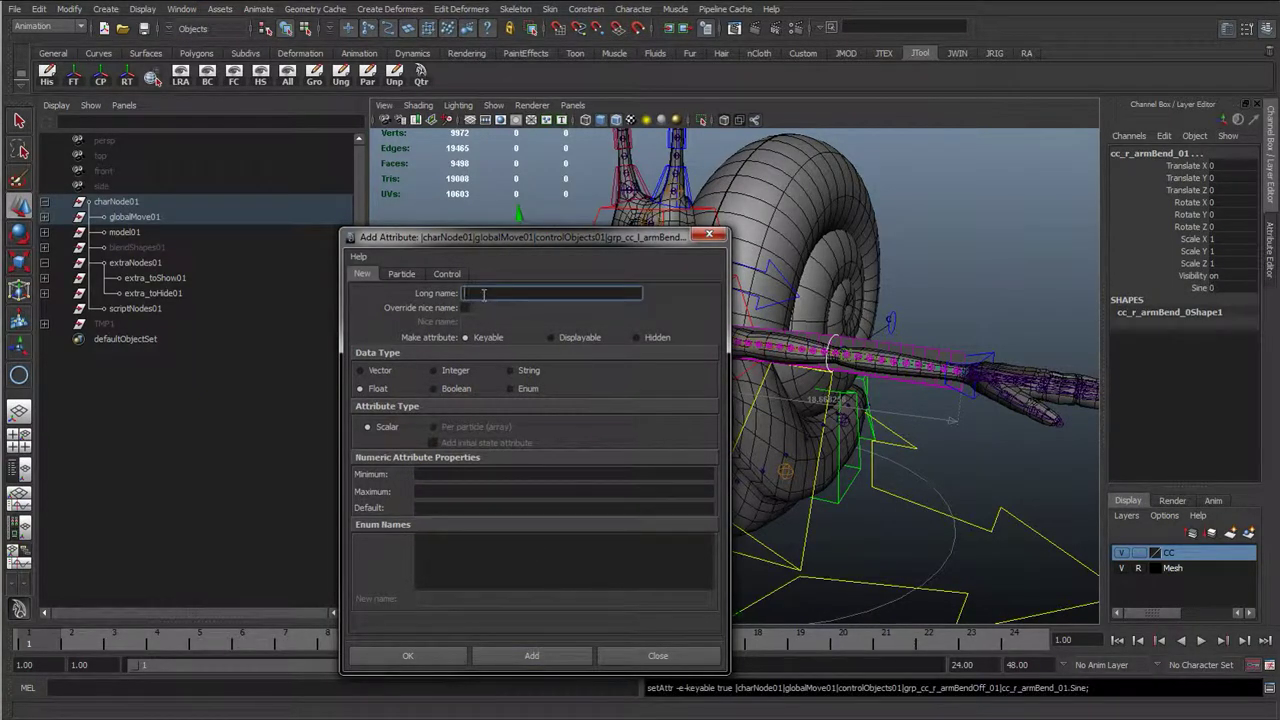
{"action": "left_click", "coordinate": [999, 272]}
{"action": "key", "text": "ctrl+z"}
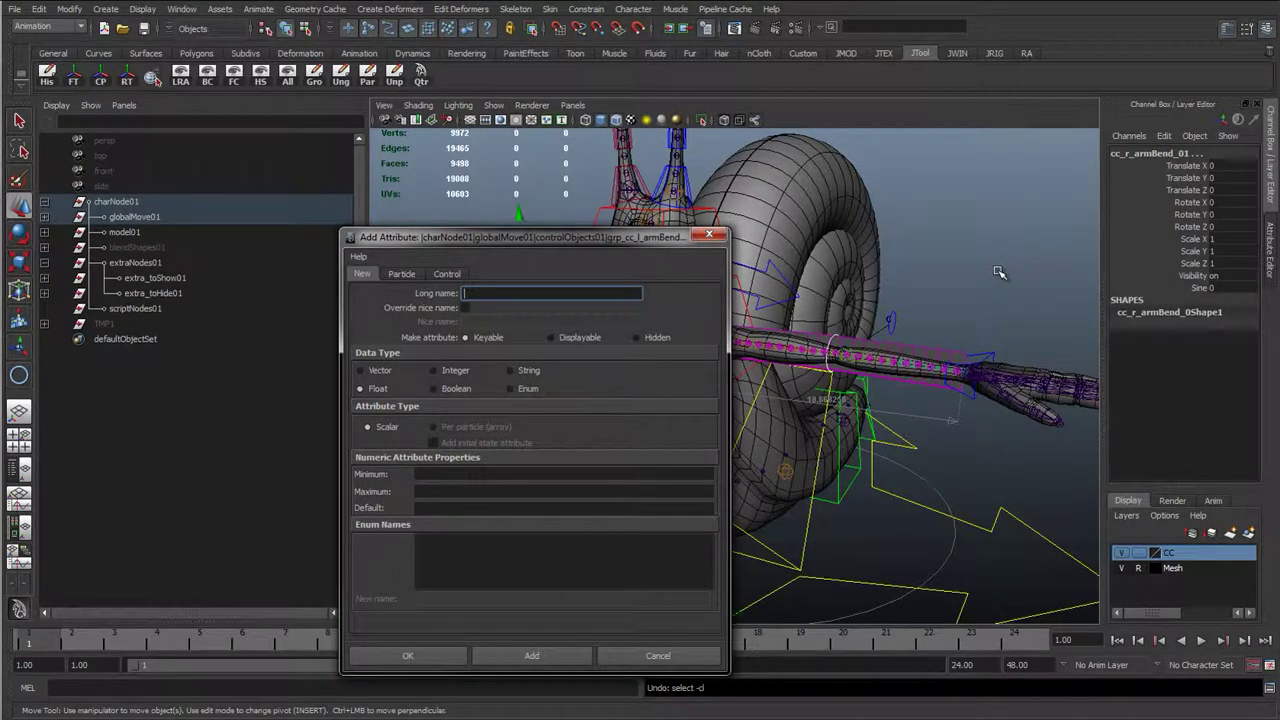
{"action": "key", "text": "ctrl+z"}
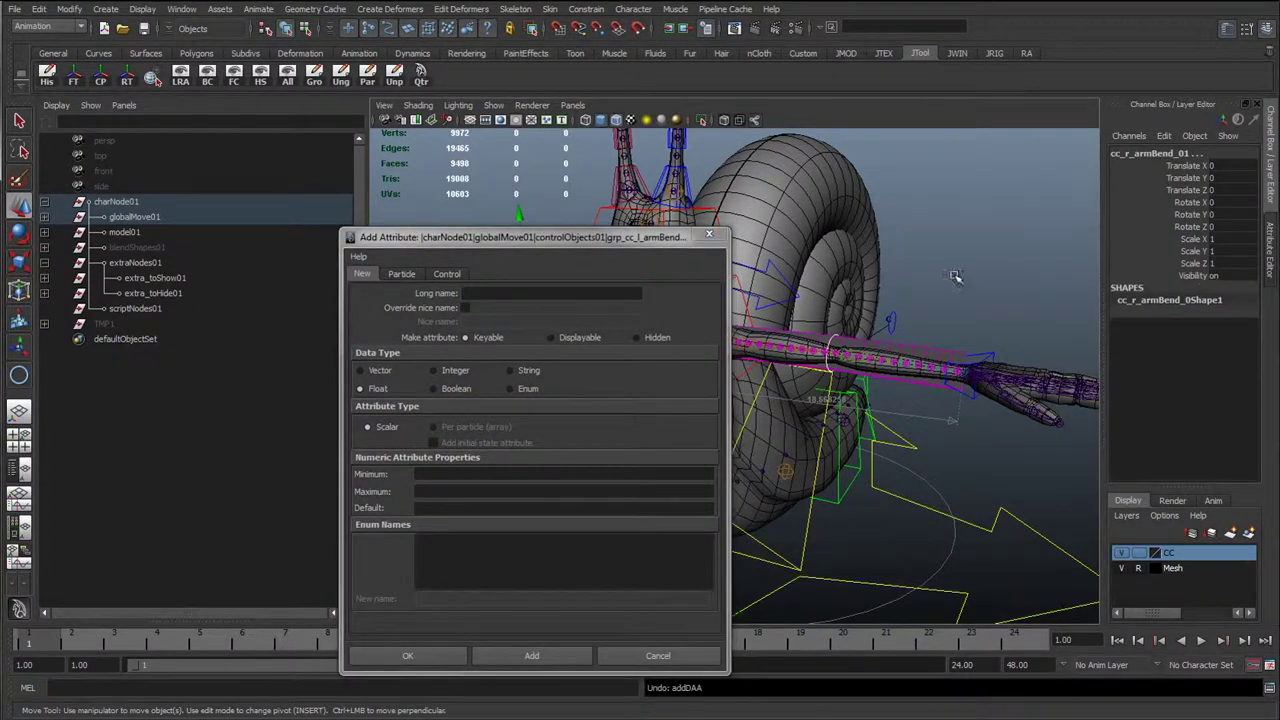
- Add a keyable float attribute named SineWeight with minimum 0, maximum 1 and default 0 to both arm bend controls
{"action": "mouse_move", "coordinate": [632, 242]}
{"action": "left_mouse_down"}
{"action": "mouse_move", "coordinate": [658, 434]}
{"action": "mouse_move", "coordinate": [613, 233]}
{"action": "left_mouse_up"}
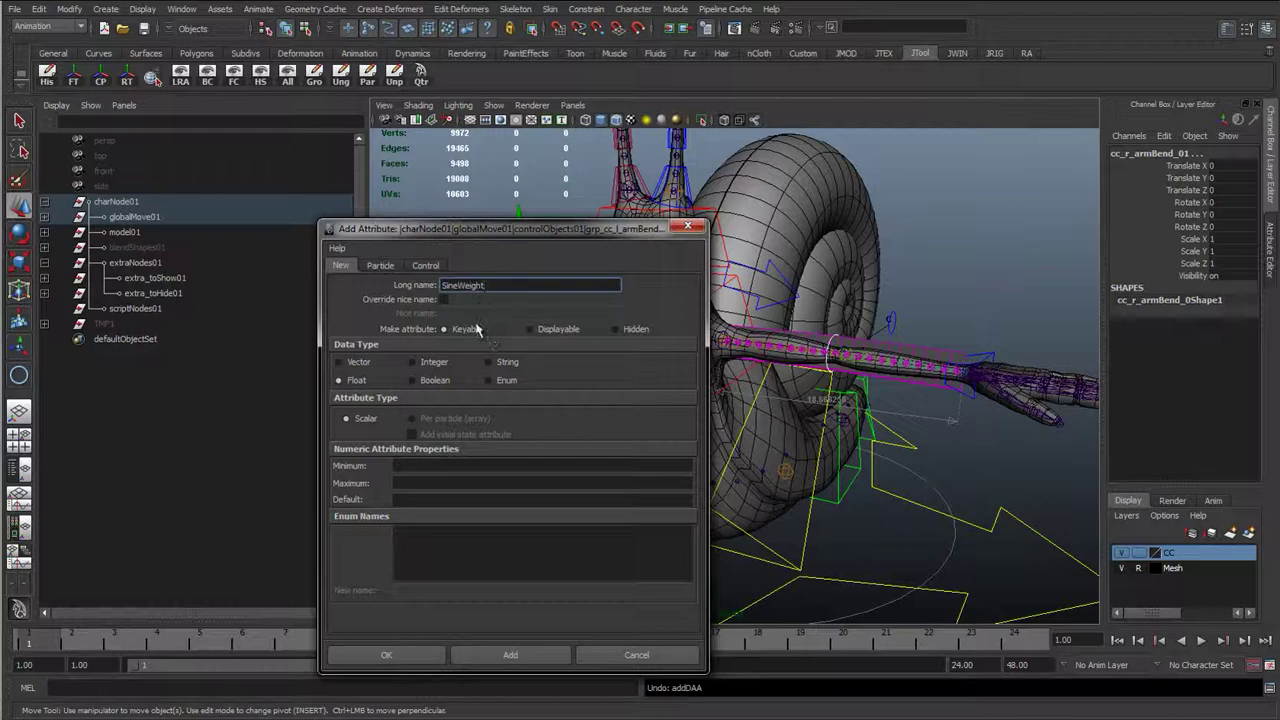
{"action": "left_click", "coordinate": [406, 466]}
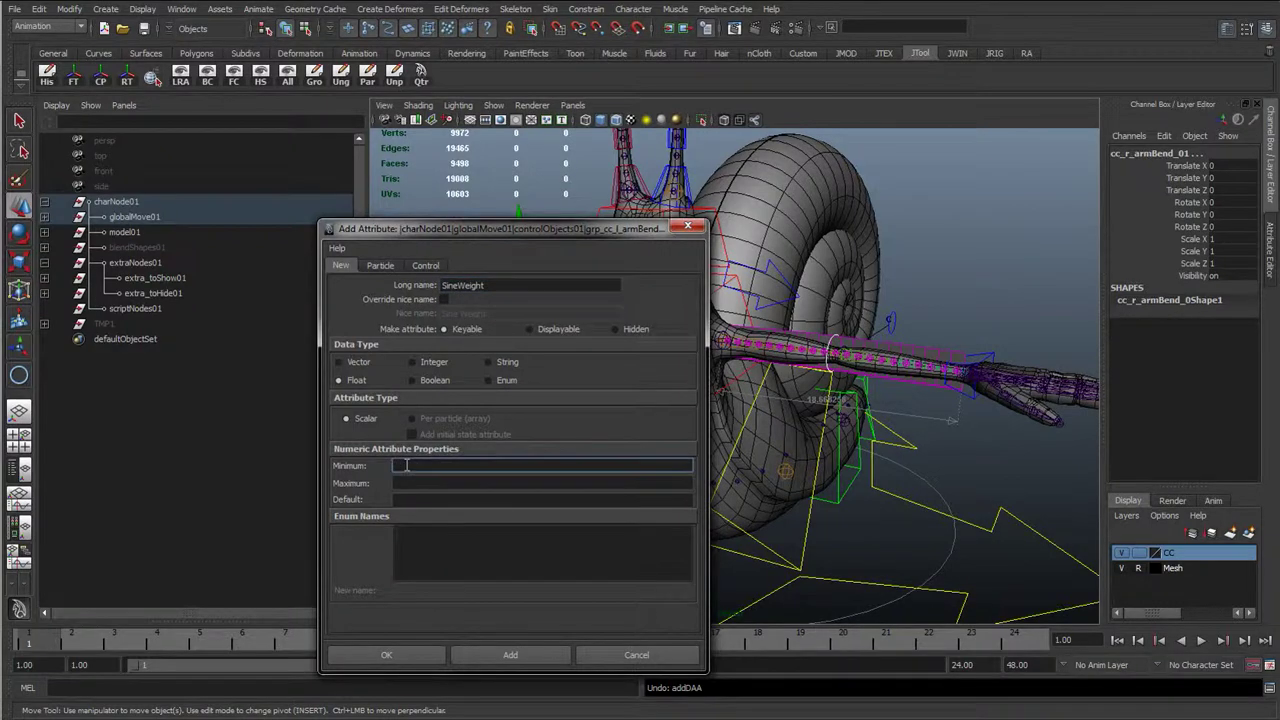
{"action": "left_click", "coordinate": [406, 483]}
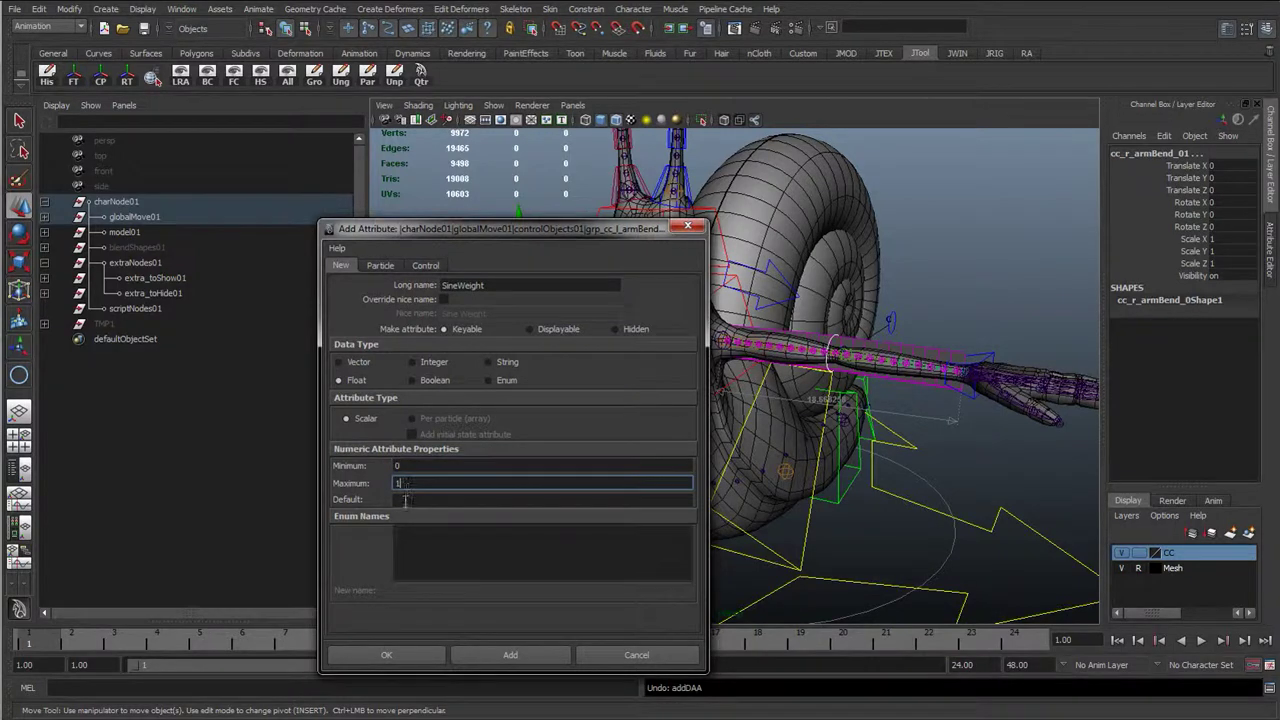
{"action": "left_click", "coordinate": [405, 500]}
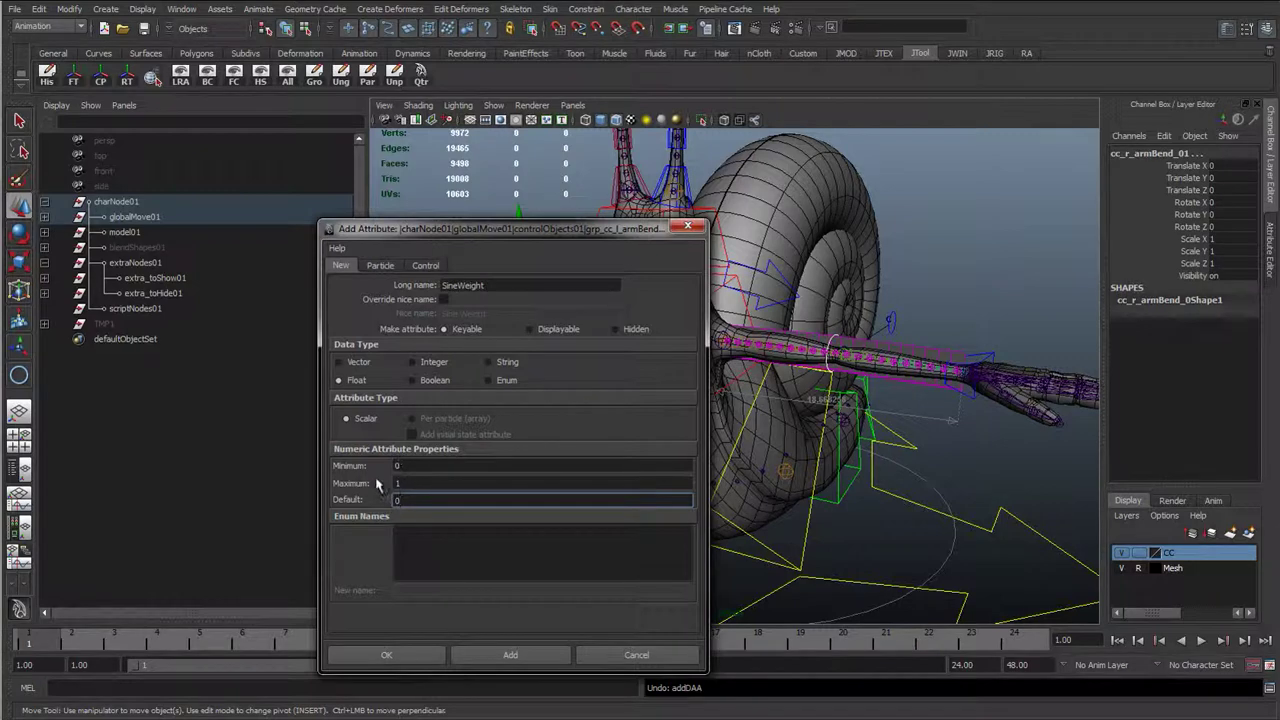
{"action": "left_click", "coordinate": [530, 660]}
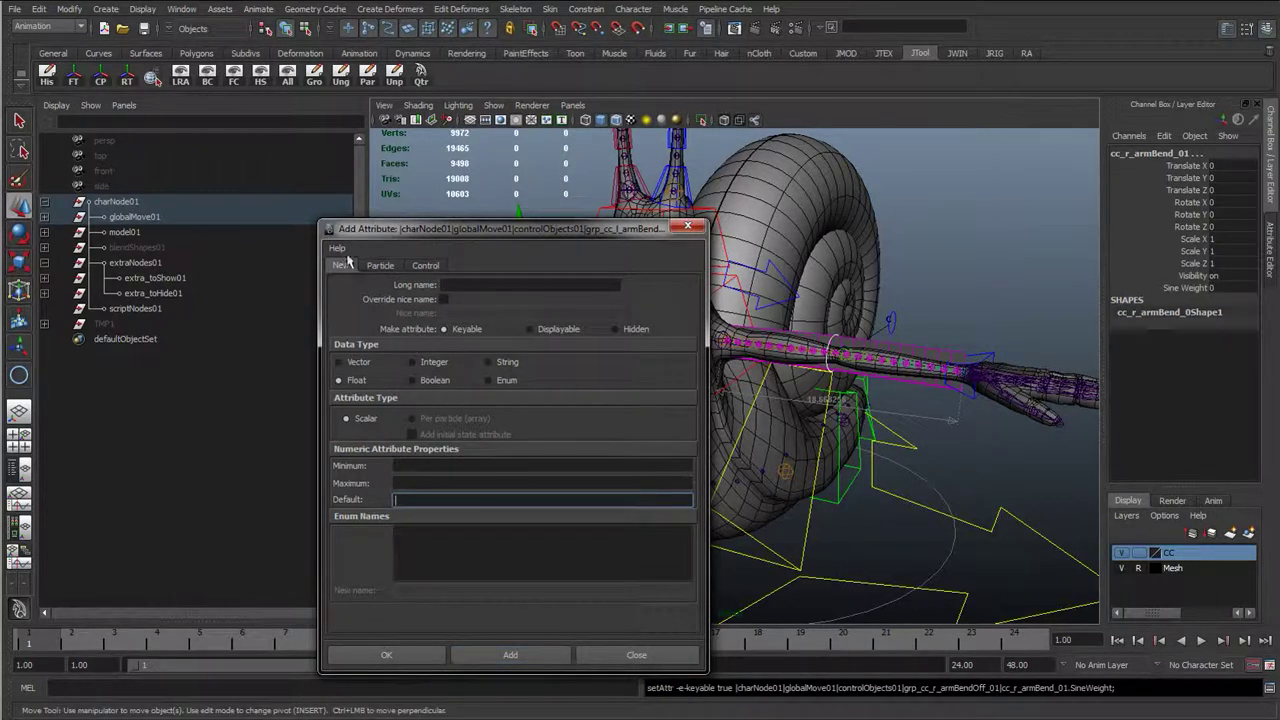
- Add a keyable float attribute named SineAmplitude with minimum -5, maximum 5 and default 0 to both arm bend controls
{"action": "left_click", "coordinate": [477, 286]}
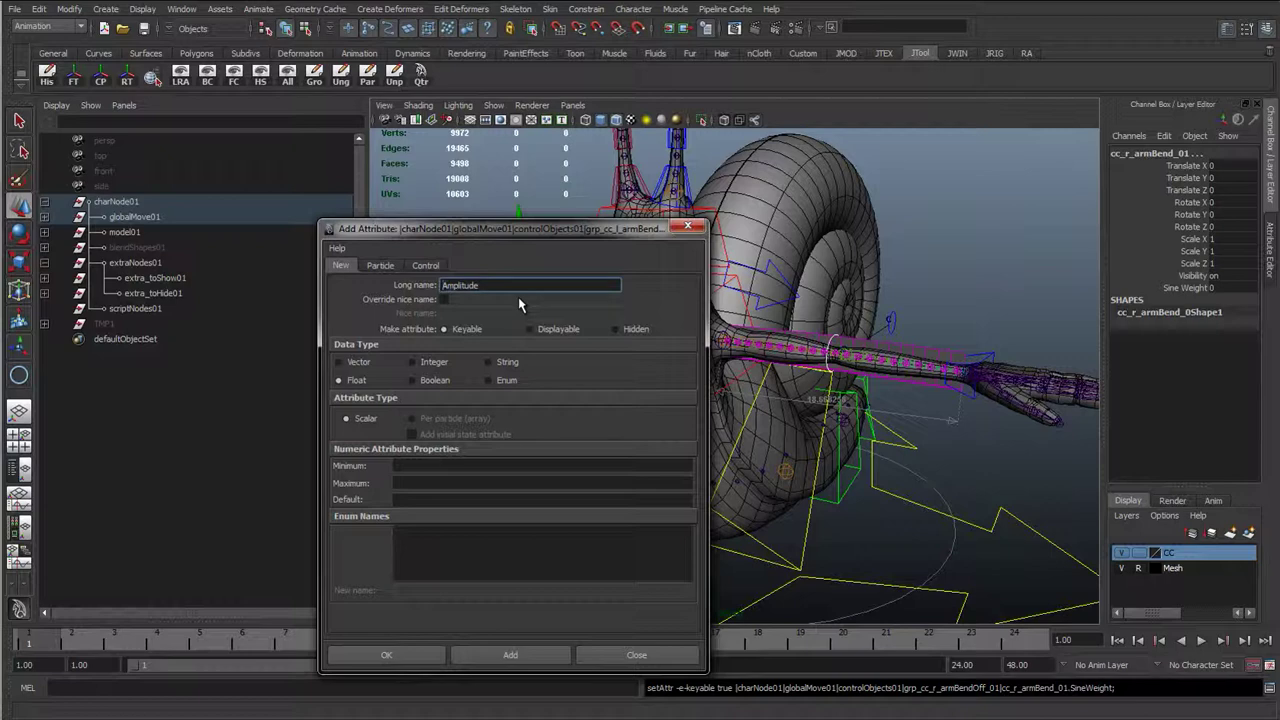
{"action": "type", "text": "Sine"}
{"action": "left_click", "coordinate": [412, 466]}
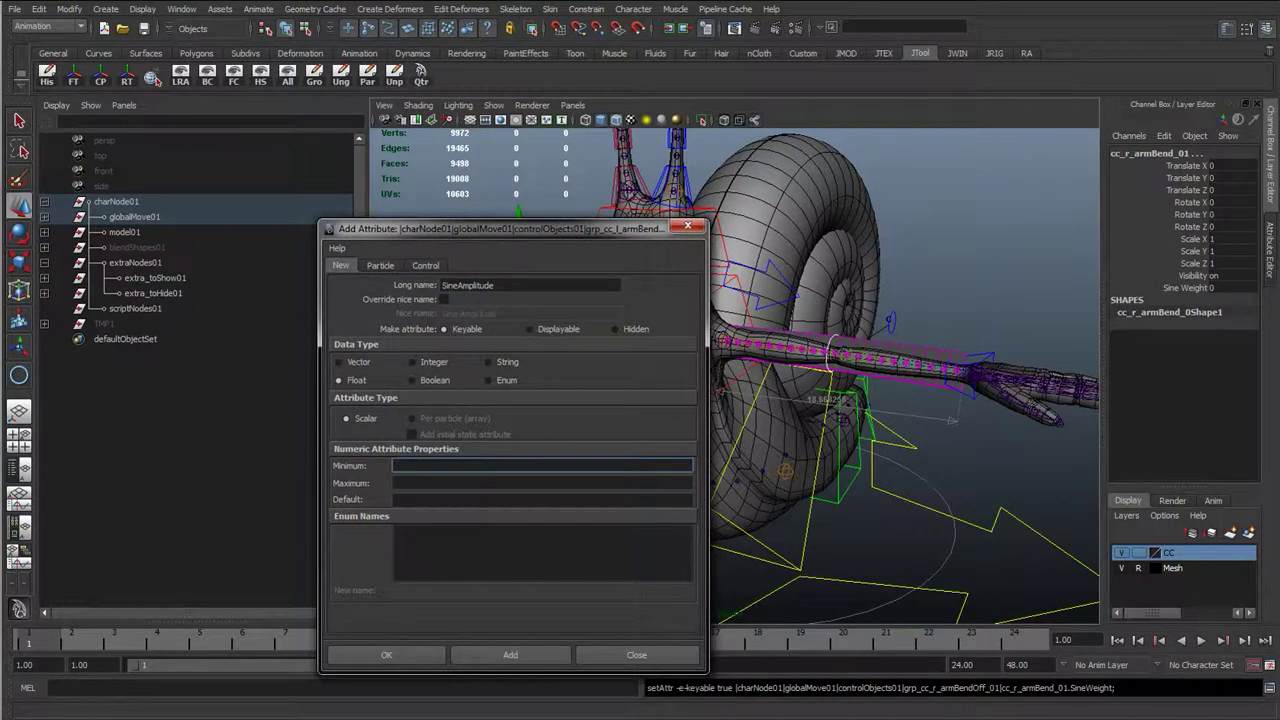
{"action": "left_click_drag", "start_coordinate": [0, 323], "coordinate": [0, 309]}
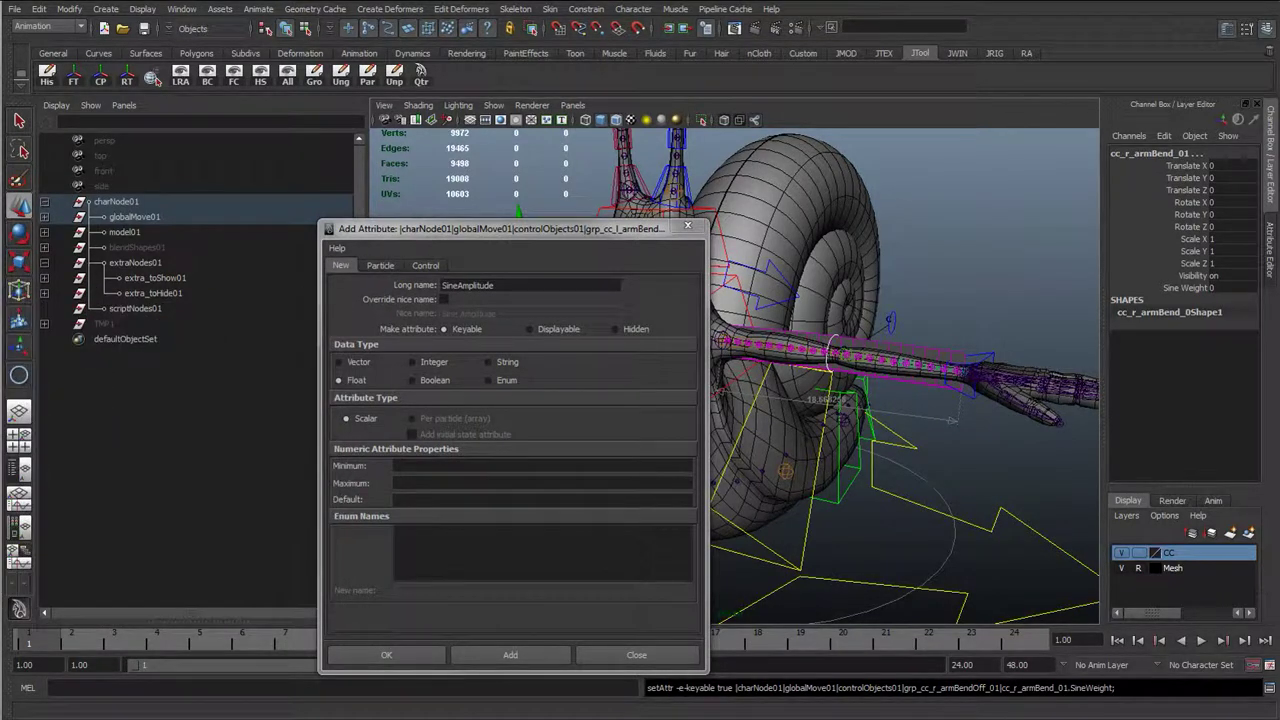
{"action": "left_click", "coordinate": [419, 466]}
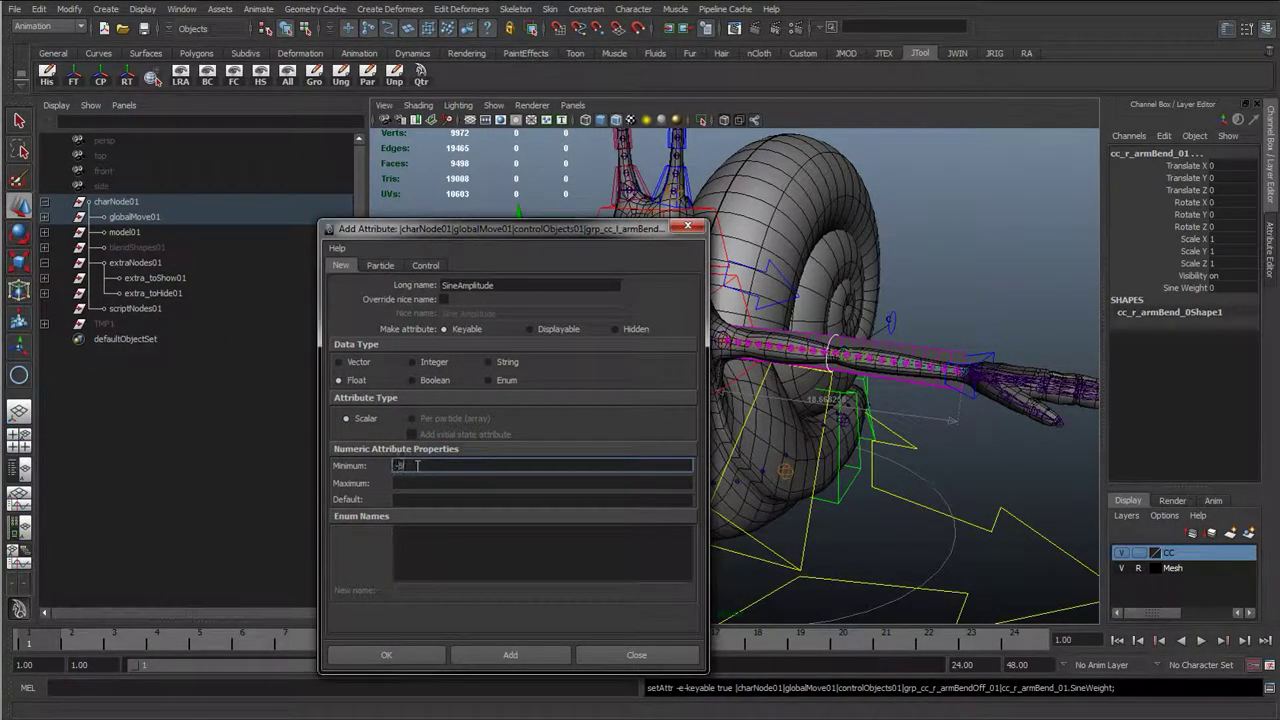
{"action": "type", "text": "-5"}
{"action": "left_click", "coordinate": [420, 482]}
{"action": "type", "text": "5"}
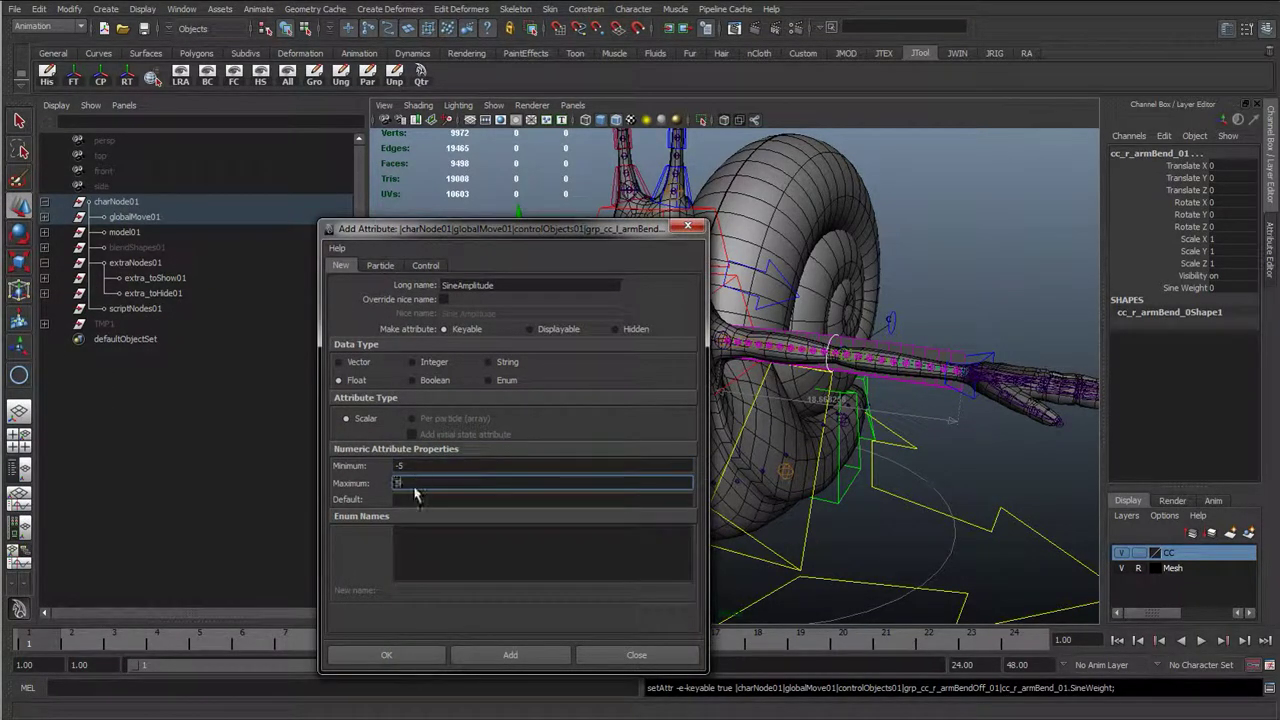
{"action": "left_click", "coordinate": [406, 498]}
{"action": "left_click", "coordinate": [510, 654]}
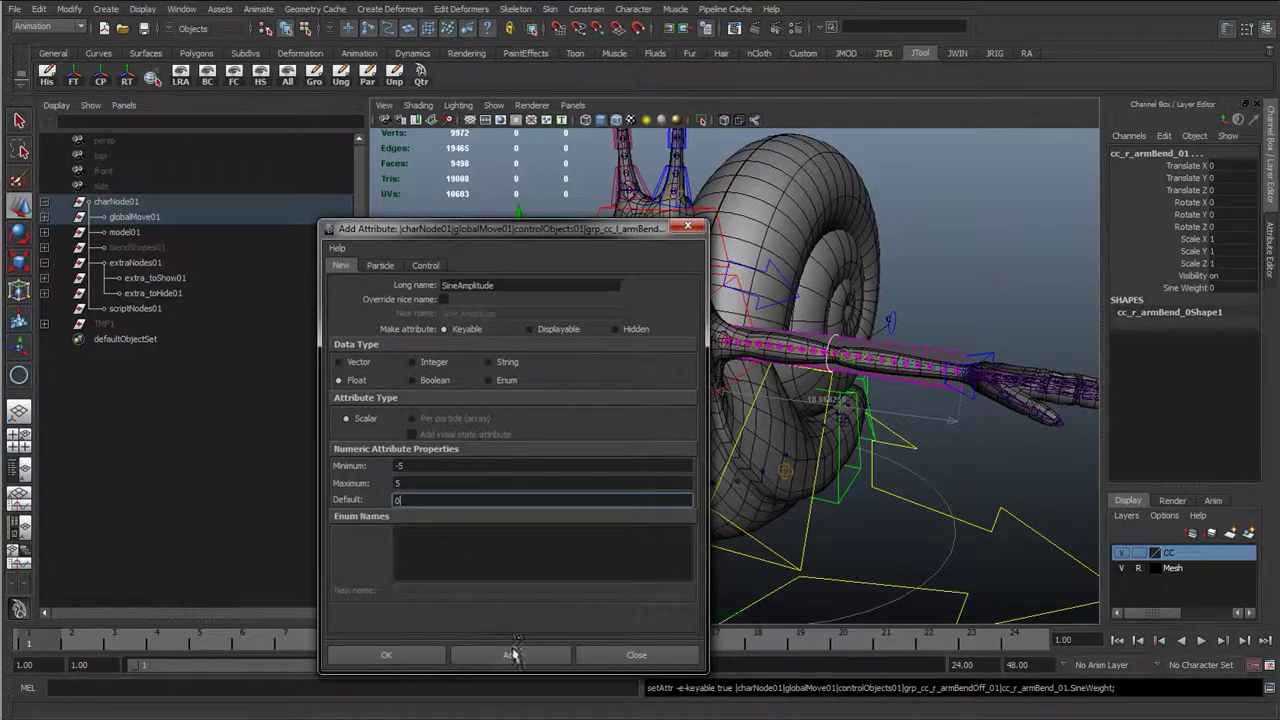
- Add a keyable float attribute named sineWavelength with minimum 0.1, maximum 10 and default 1 to both arm bend controls
{"action": "left_click", "coordinate": [457, 286]}
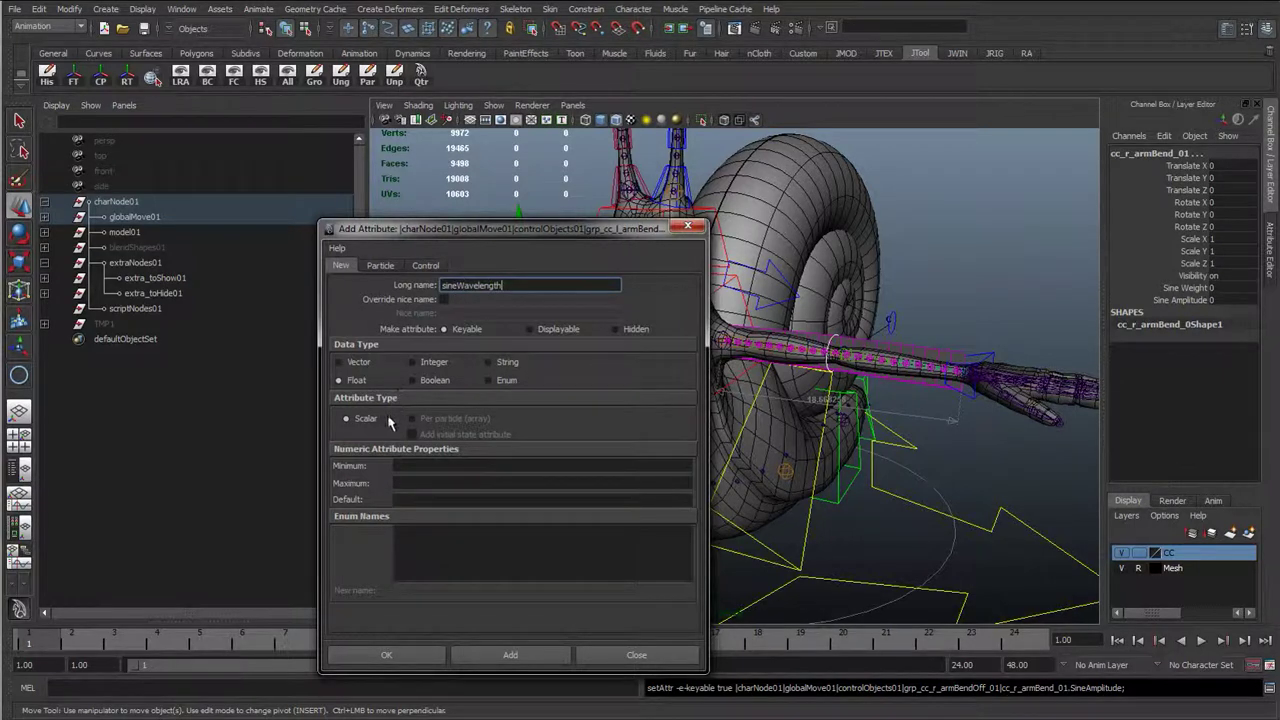
{"action": "left_click", "coordinate": [398, 465]}
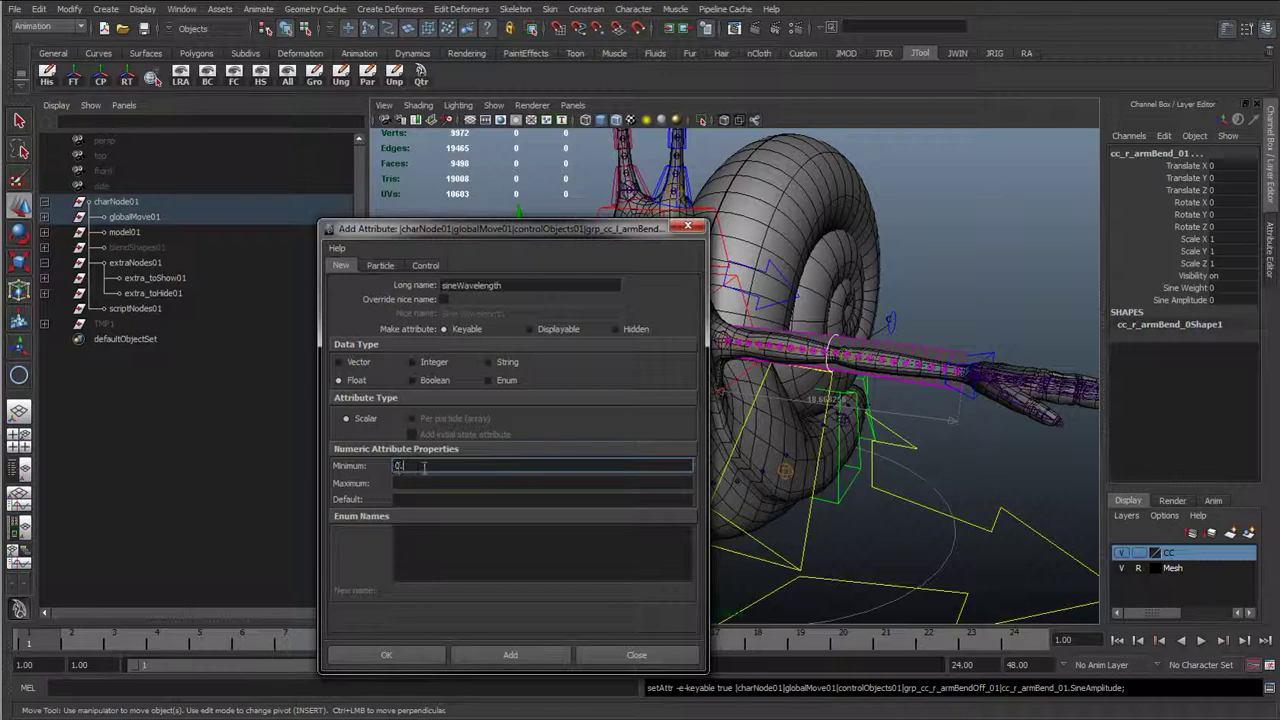
{"action": "left_click", "coordinate": [418, 484]}
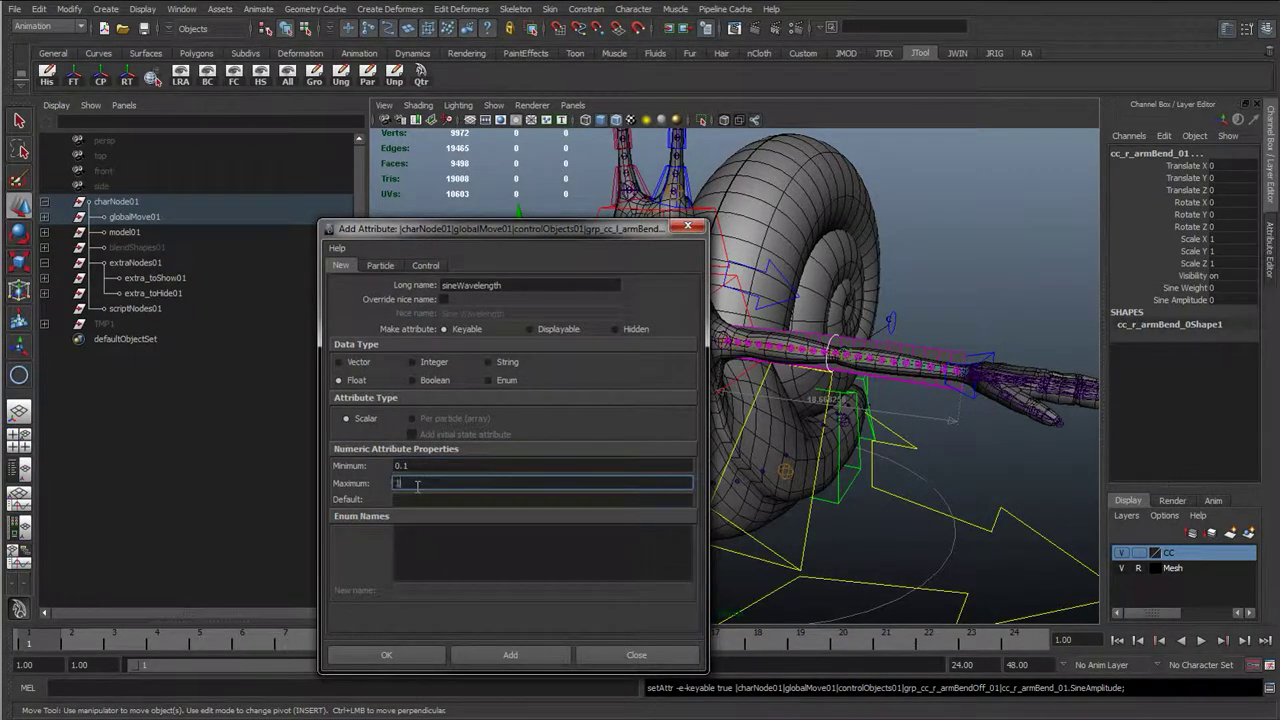
{"action": "left_click", "coordinate": [412, 500]}
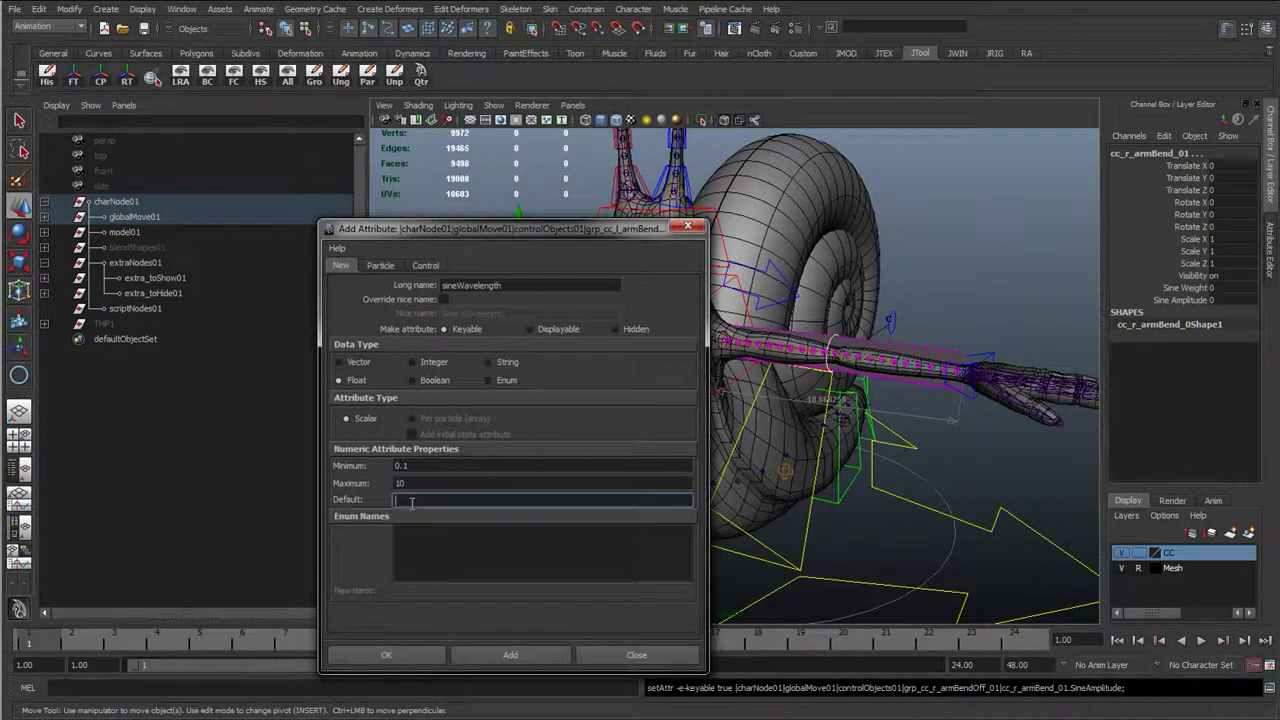
{"action": "type", "text": "1"}
{"action": "left_click", "coordinate": [543, 655]}
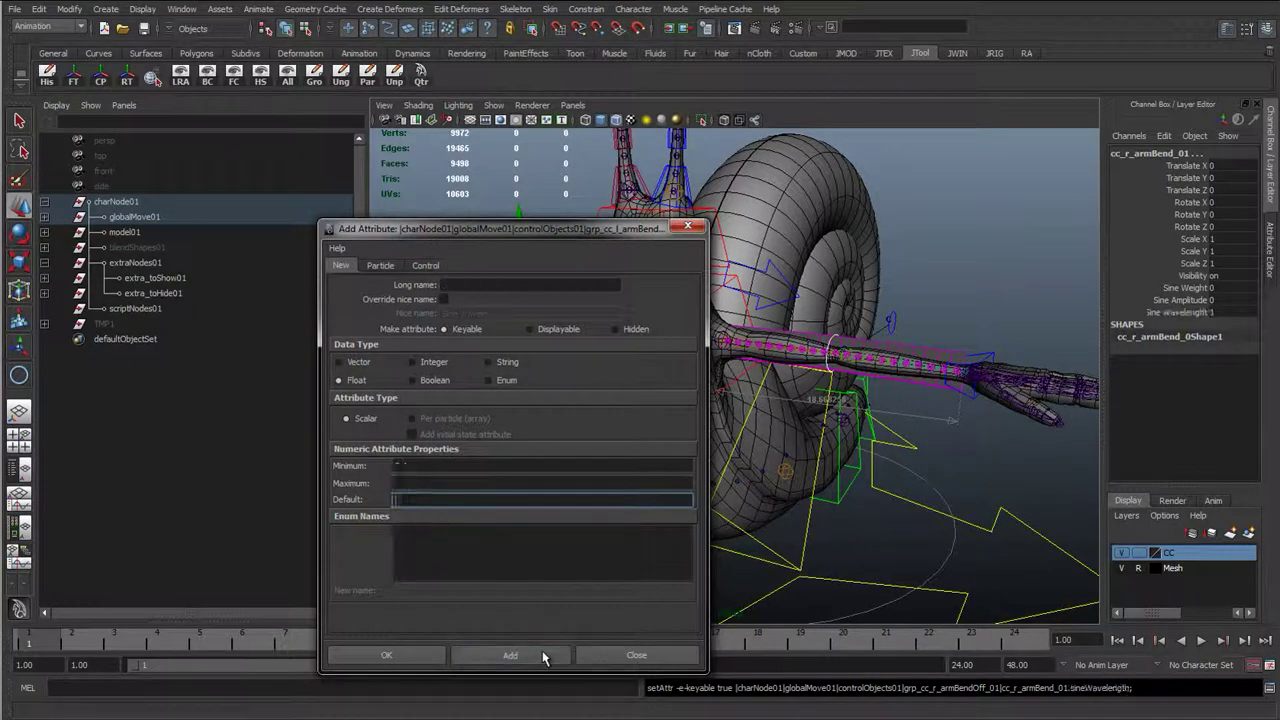
- Add a float attribute named sineOffset with minimum -10, maximum 10 and default 0 to both arm bend controls, and close the dialog
{"action": "left_click", "coordinate": [456, 286]}
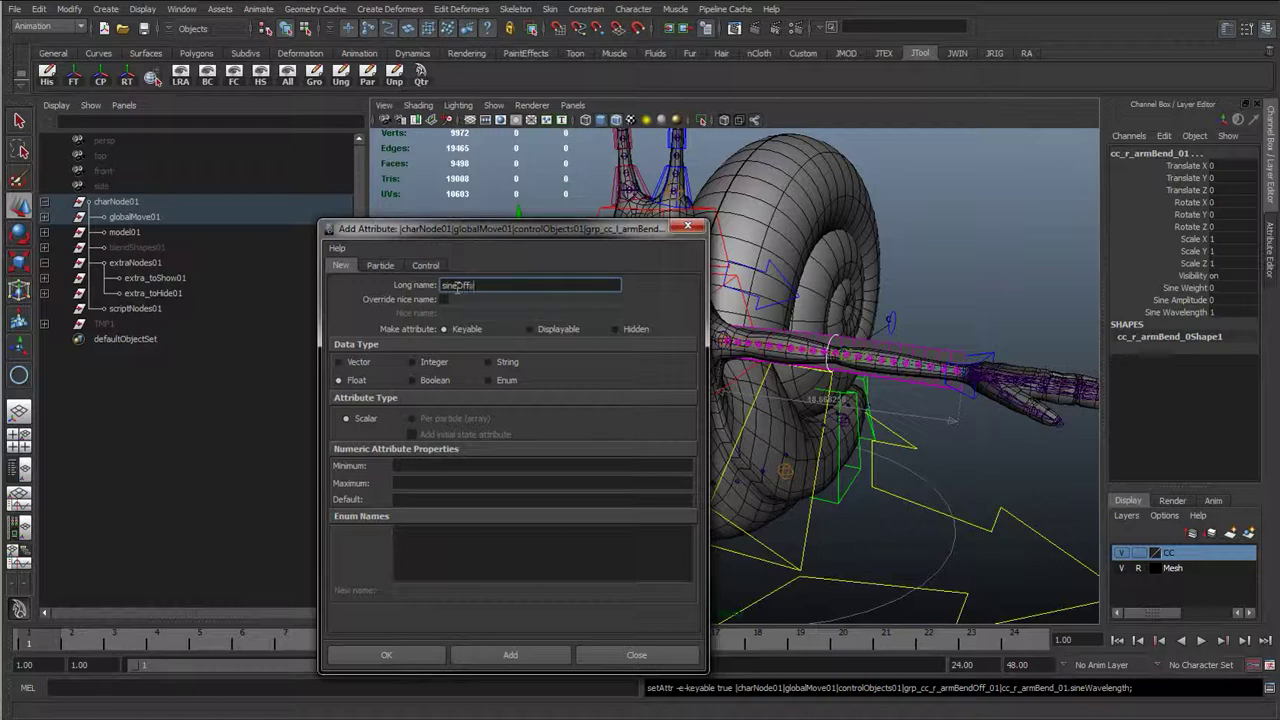
{"action": "left_click", "coordinate": [404, 466]}
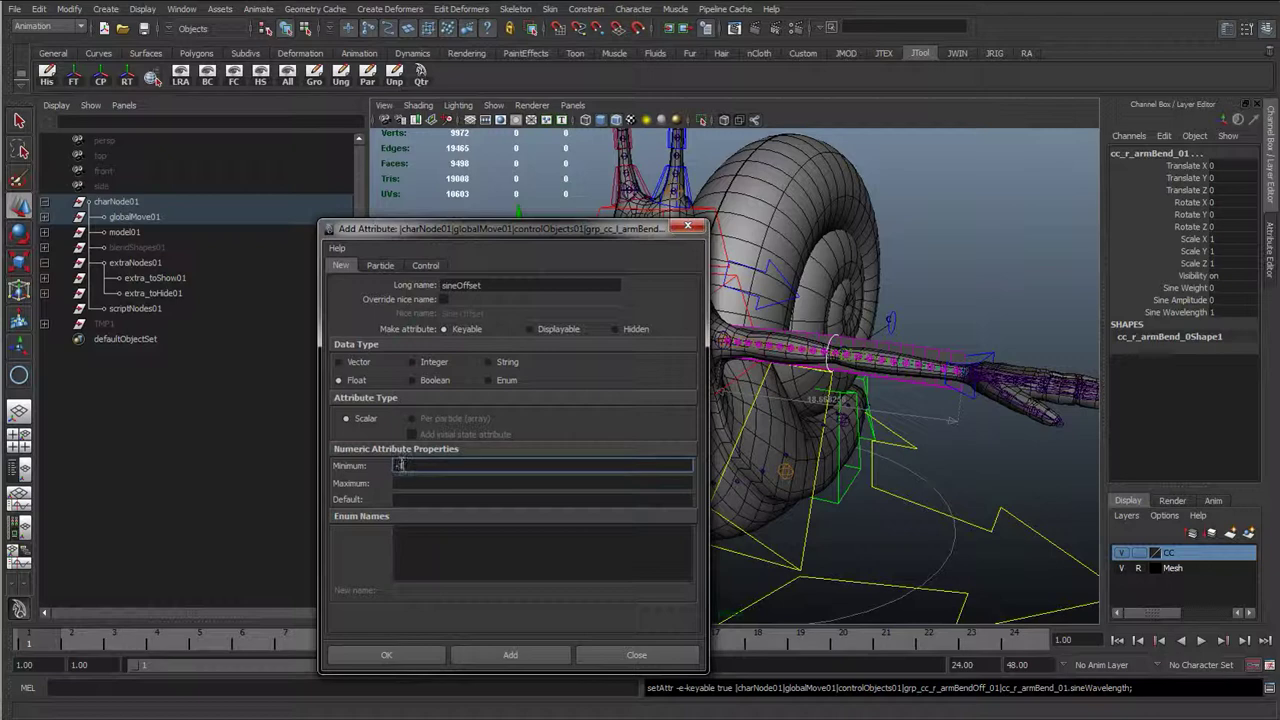
{"action": "left_click", "coordinate": [420, 483]}
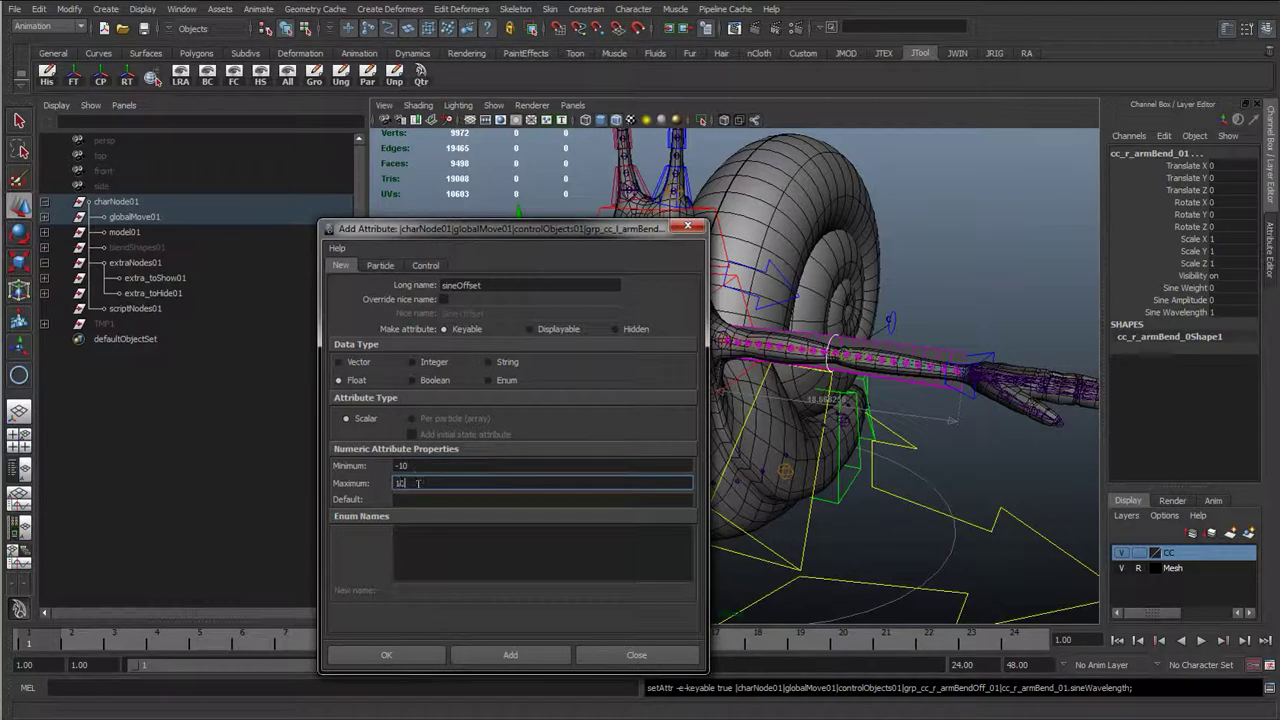
{"action": "left_click", "coordinate": [418, 498]}
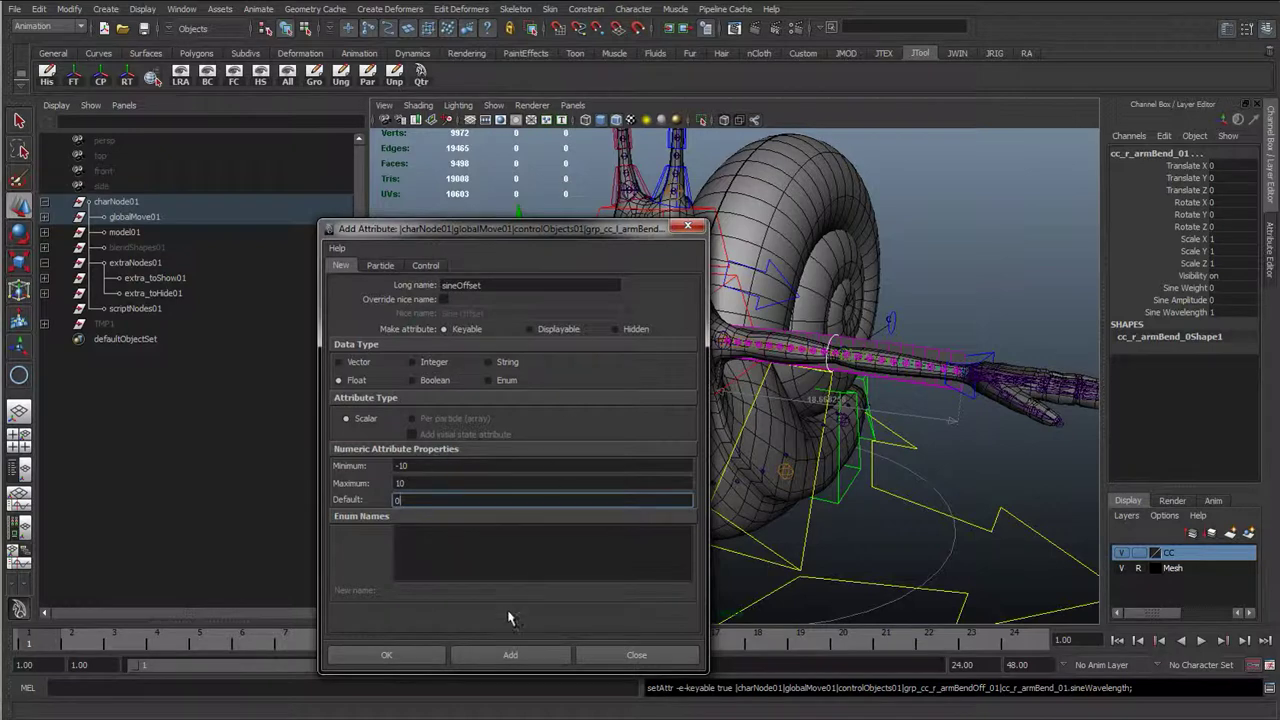
{"action": "left_click", "coordinate": [510, 655]}
{"action": "left_click", "coordinate": [636, 655]}
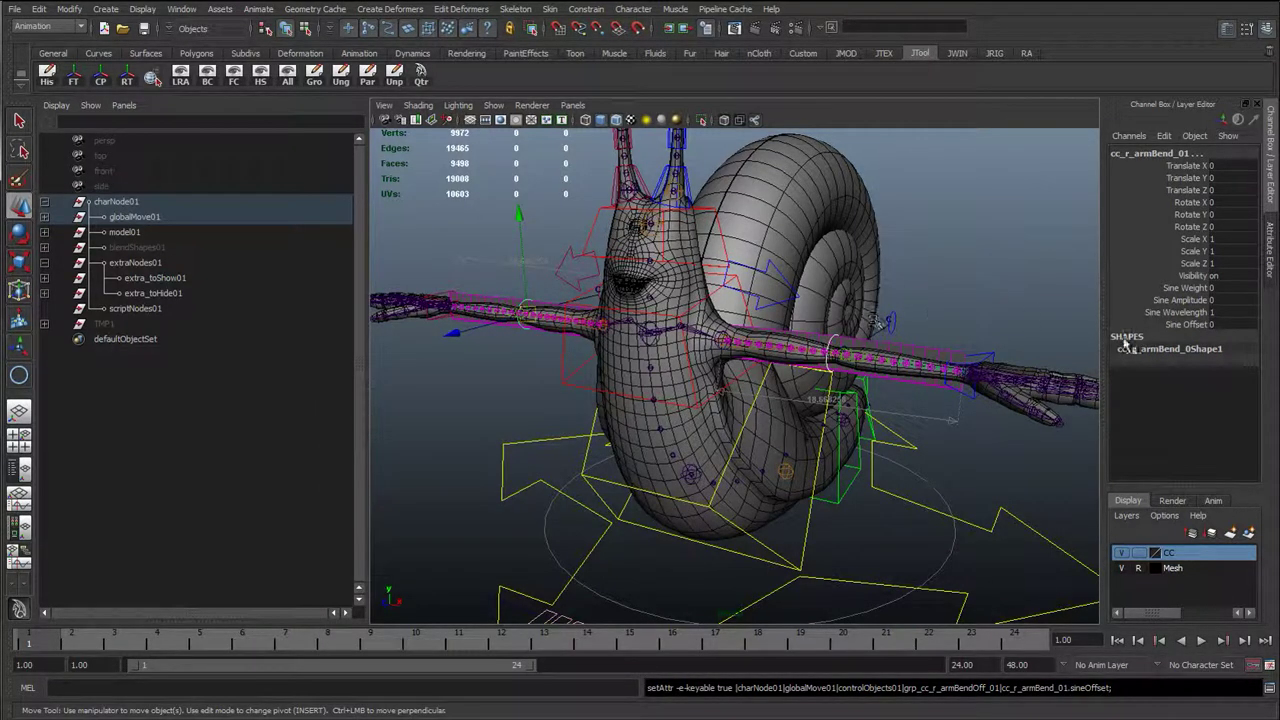
- Select the left arm bend control alone and check its new sine attributes
{"action": "left_click", "coordinate": [840, 340]}
{"action": "left_click", "coordinate": [836, 340]}
{"action": "scroll", "coordinate": [900, 325], "scroll_direction": "up", "scroll_amount": 5}
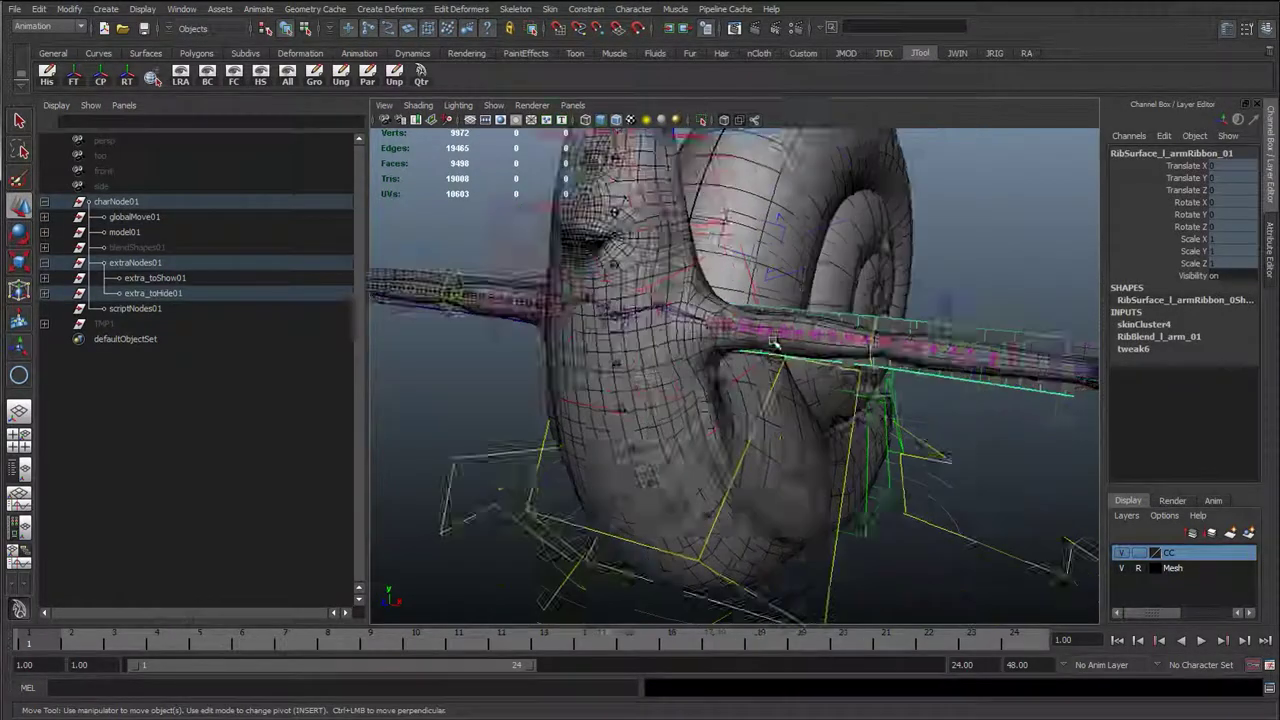
{"action": "key", "text": "q"}
{"action": "left_click", "coordinate": [955, 305]}
{"action": "left_click_drag", "start_coordinate": [955, 305], "coordinate": [512, 345], "text": "alt"}
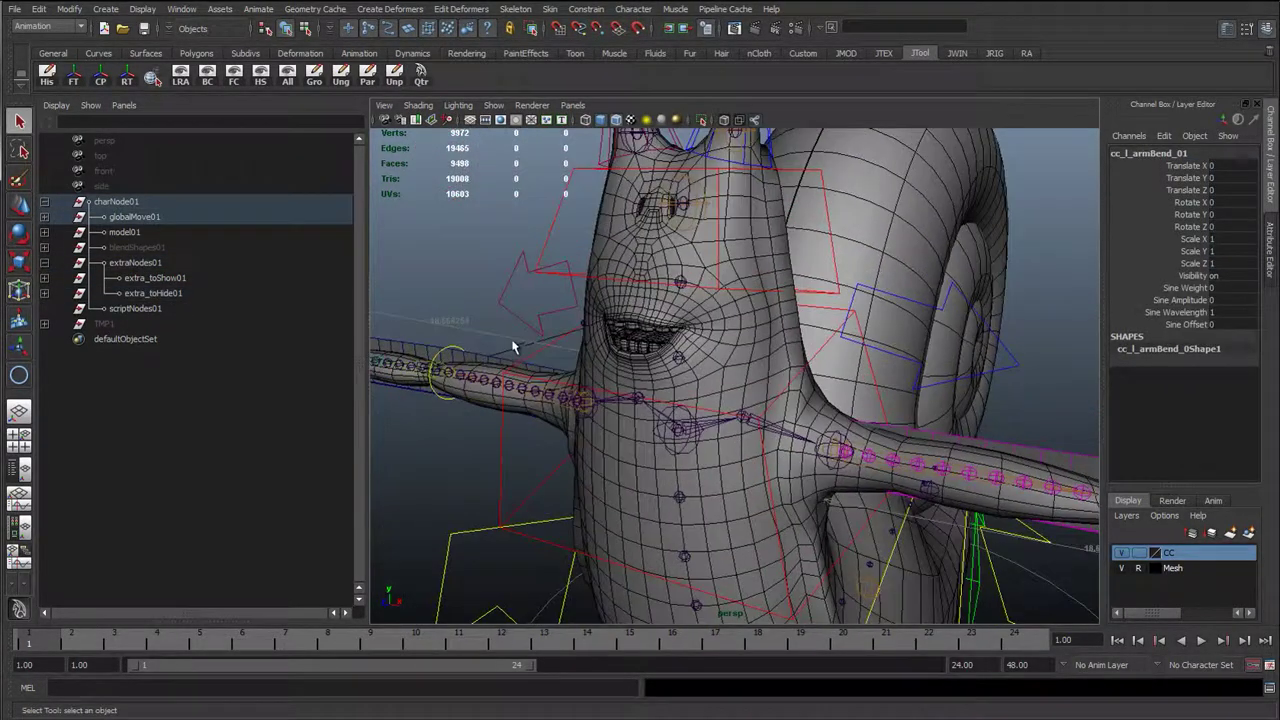
- Select the right arm bend control and open the Connection Editor with it loaded as the output node
{"action": "left_click", "coordinate": [445, 357]}
{"action": "key", "text": "a"}
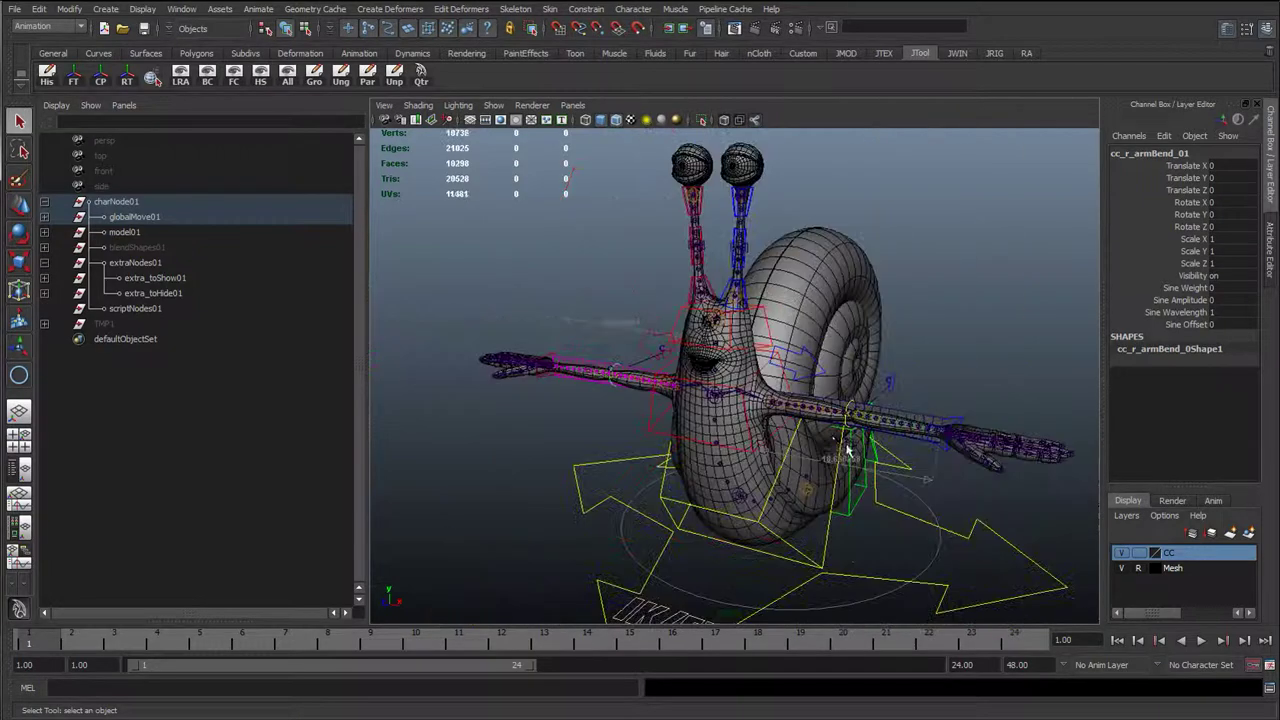
{"action": "left_click_drag", "start_coordinate": [726, 407], "coordinate": [655, 404], "text": "alt"}
{"action": "left_click_drag", "start_coordinate": [635, 475], "coordinate": [930, 438], "text": "alt"}
{"action": "left_click", "coordinate": [181, 9]}
{"action": "mouse_move", "coordinate": [218, 47]}
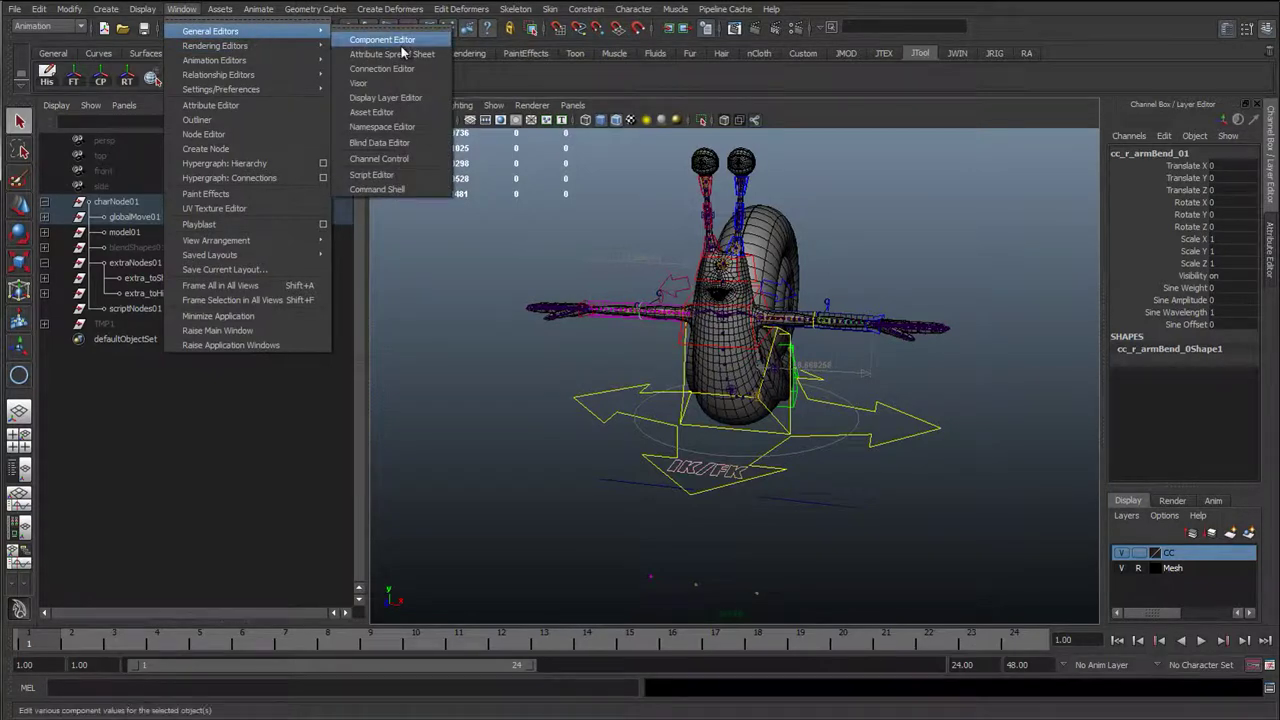
{"action": "left_click", "coordinate": [398, 74]}
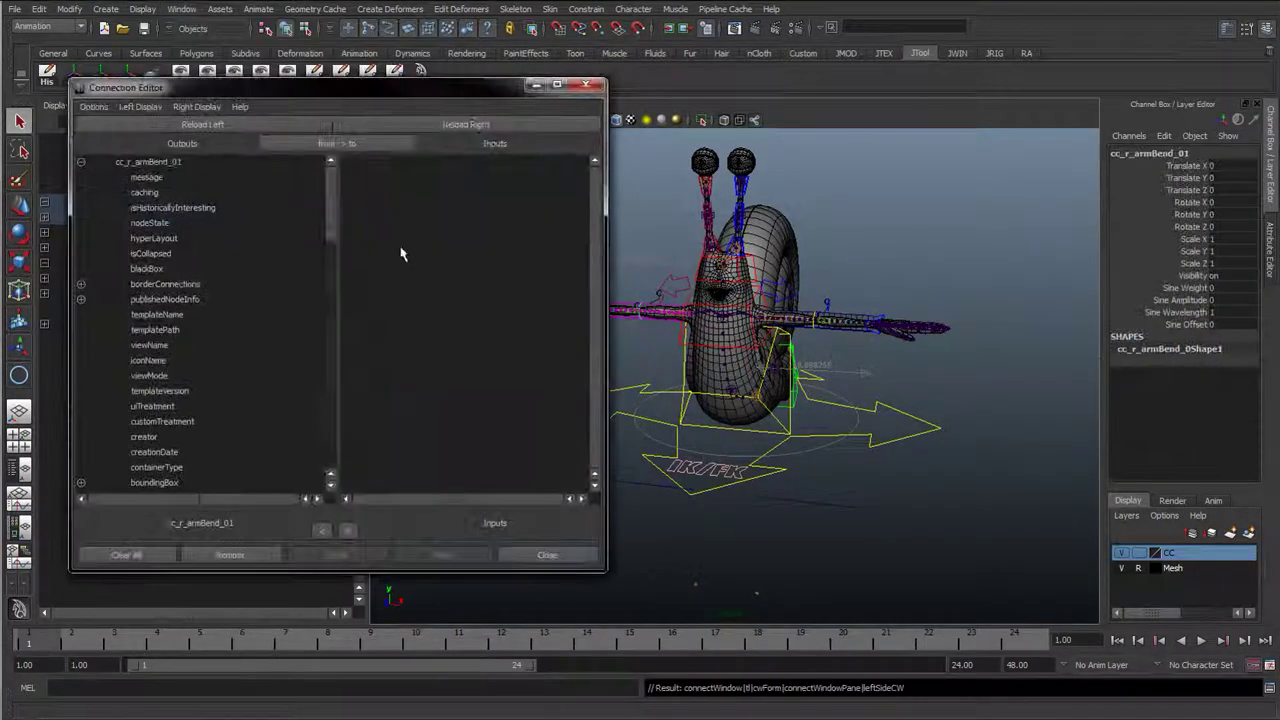
- Select the right arm's ribbon sine deformer handle below the snail and load it as the input node in the Connection Editor
{"action": "right_click_drag", "start_coordinate": [652, 290], "coordinate": [713, 339], "text": "alt"}
{"action": "middle_click_drag", "start_coordinate": [713, 339], "coordinate": [1000, 345], "text": "alt"}
{"action": "right_click_drag", "start_coordinate": [1000, 345], "coordinate": [820, 455], "text": "alt"}
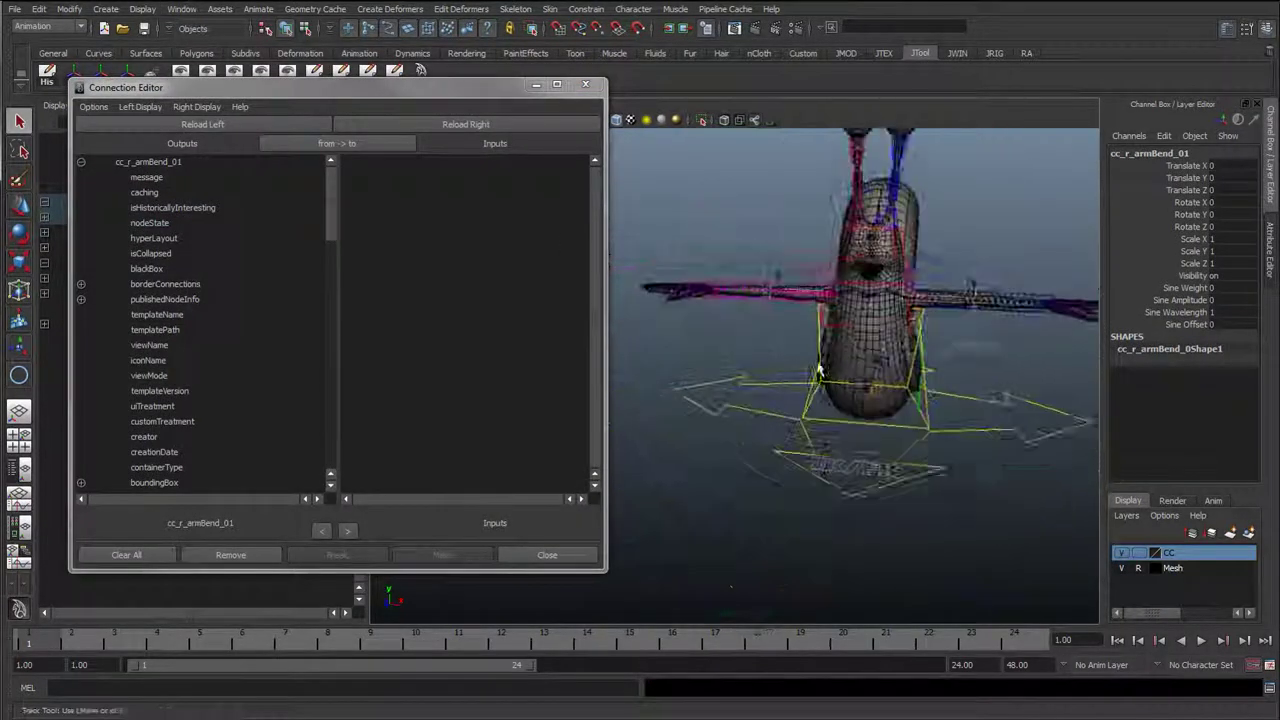
{"action": "middle_click_drag", "start_coordinate": [820, 455], "coordinate": [720, 383], "text": "alt"}
{"action": "left_click", "coordinate": [694, 401]}
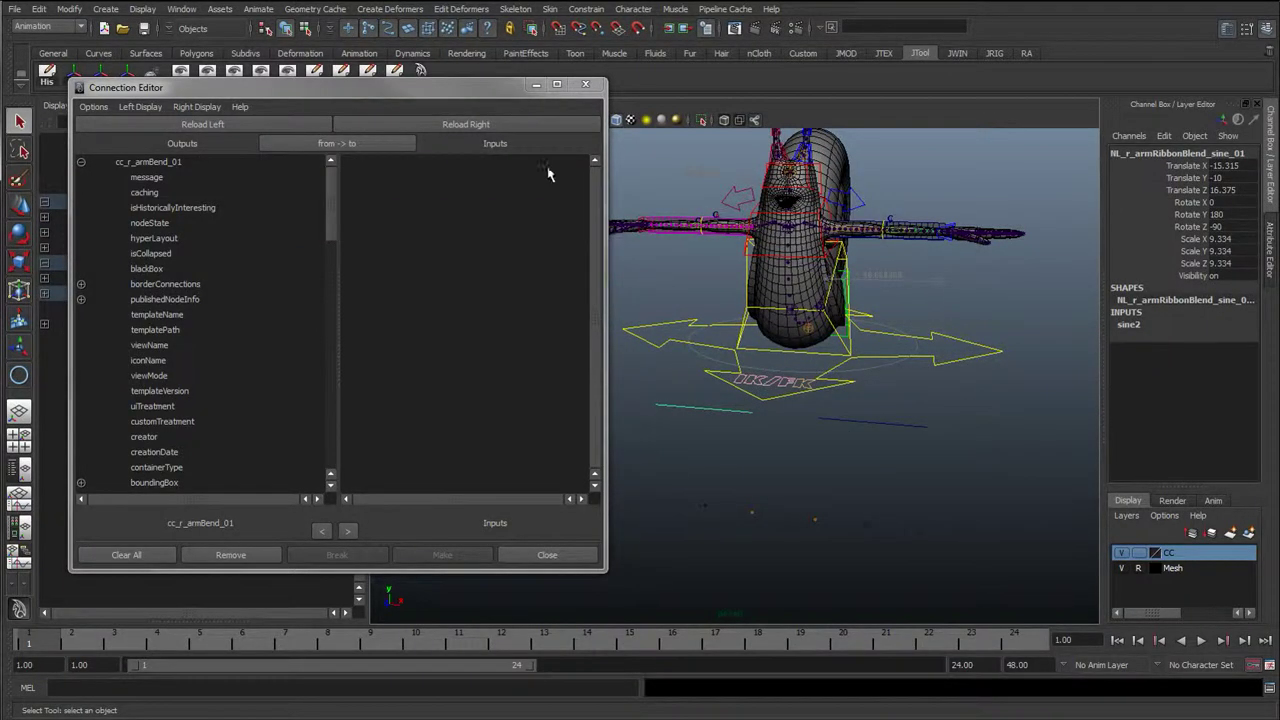
{"action": "left_click_drag", "start_coordinate": [491, 90], "coordinate": [452, 99]}
{"action": "left_click", "coordinate": [405, 134]}
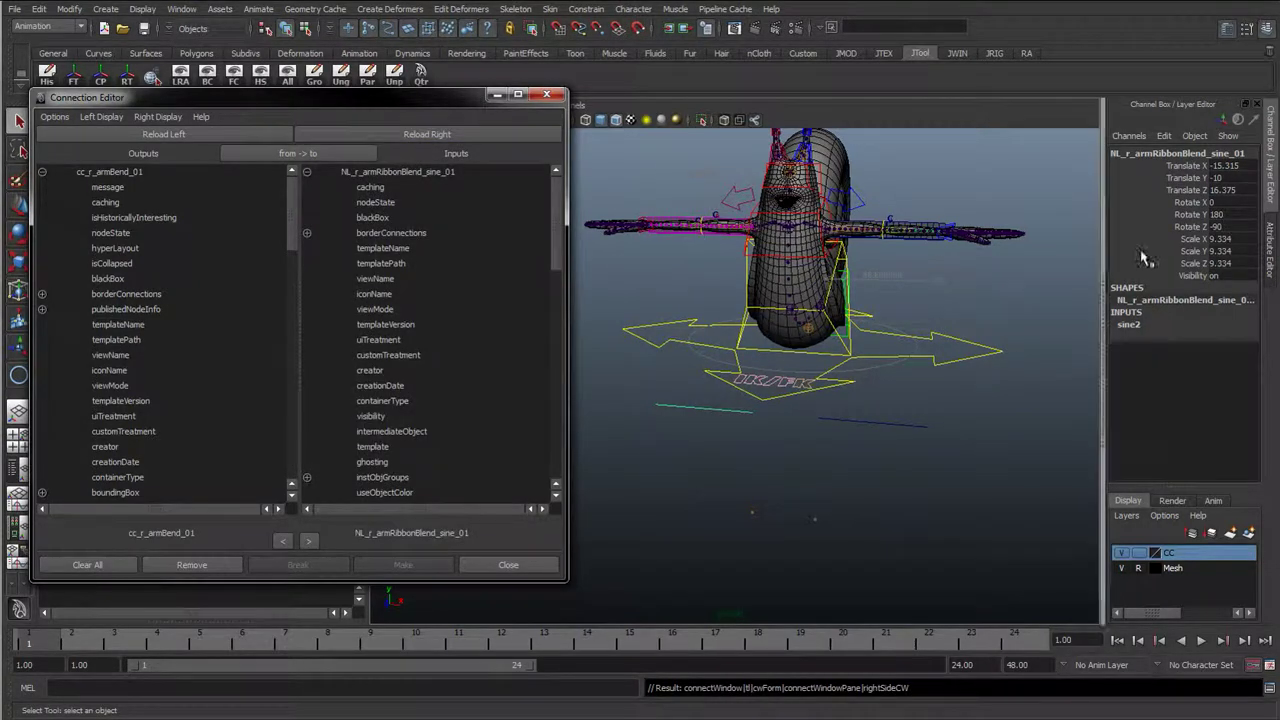
- Choose SineWeight as the right arm bend control's output attribute and look through the sine handle's available inputs
{"action": "scroll", "coordinate": [205, 441], "scroll_direction": "down", "scroll_amount": 10}
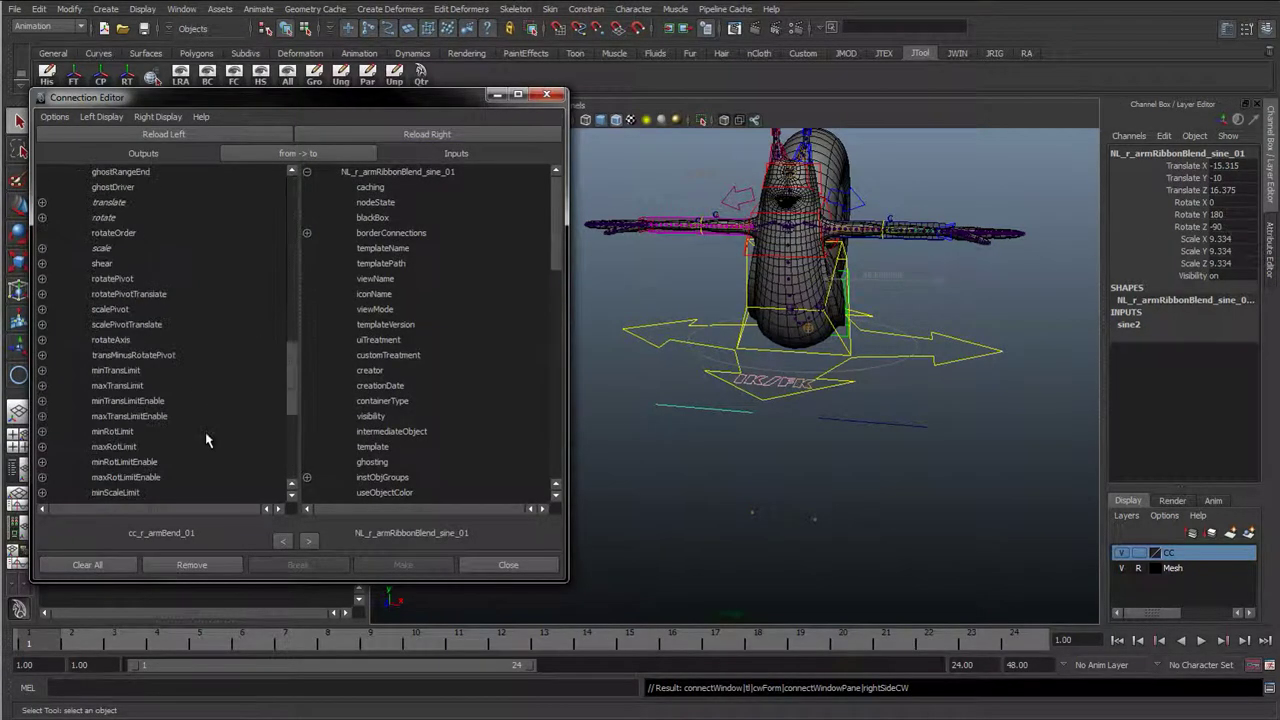
{"action": "scroll", "coordinate": [470, 363], "scroll_direction": "down", "scroll_amount": 10}
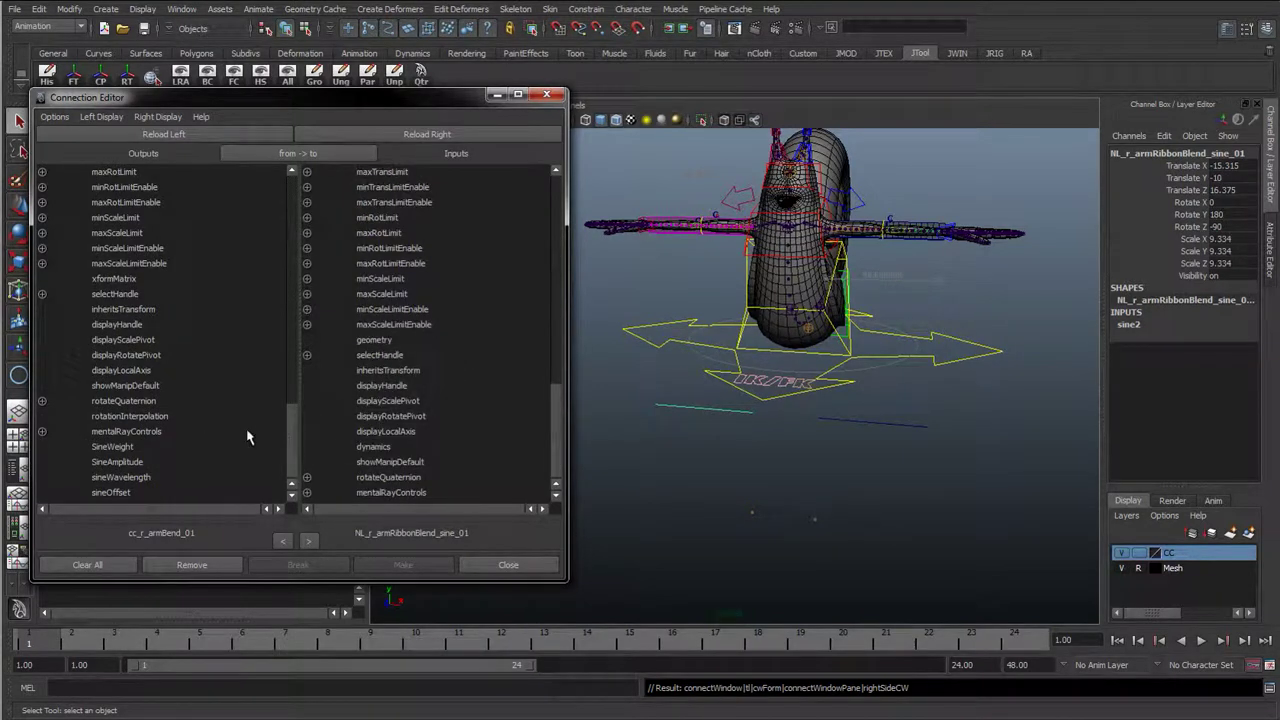
{"action": "left_click", "coordinate": [128, 447]}
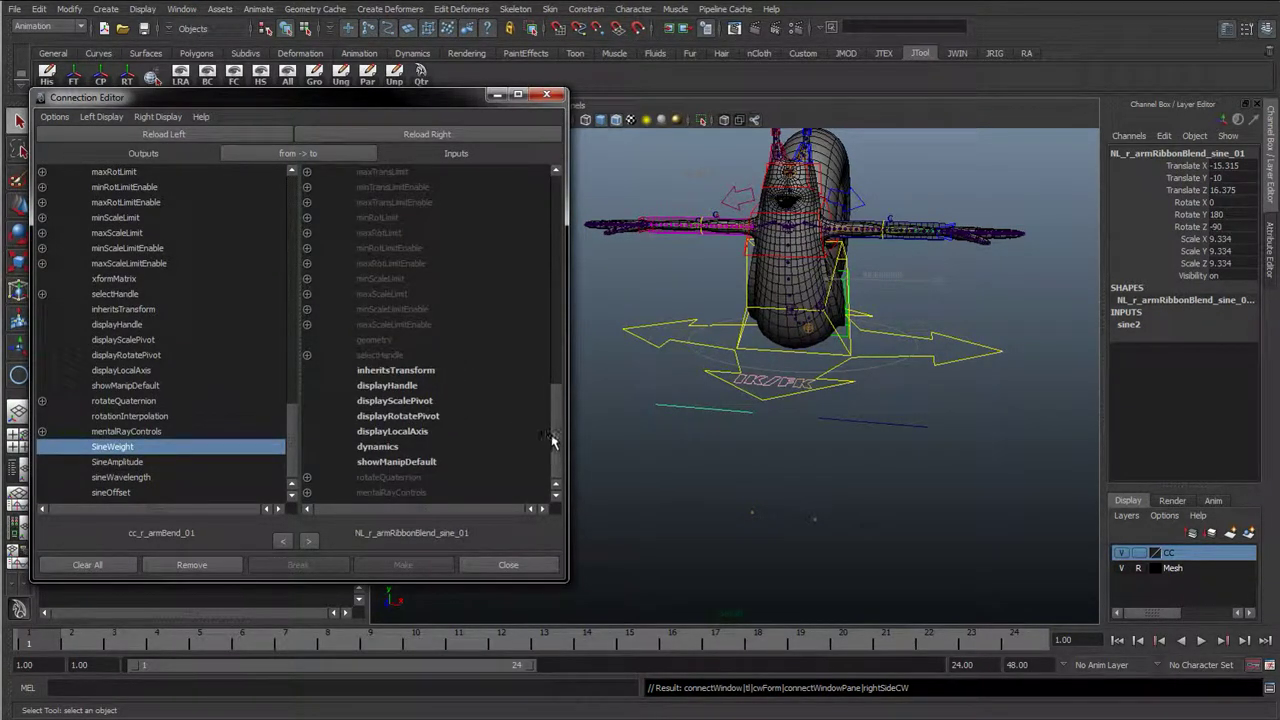
{"action": "left_click_drag", "start_coordinate": [553, 441], "coordinate": [557, 229]}
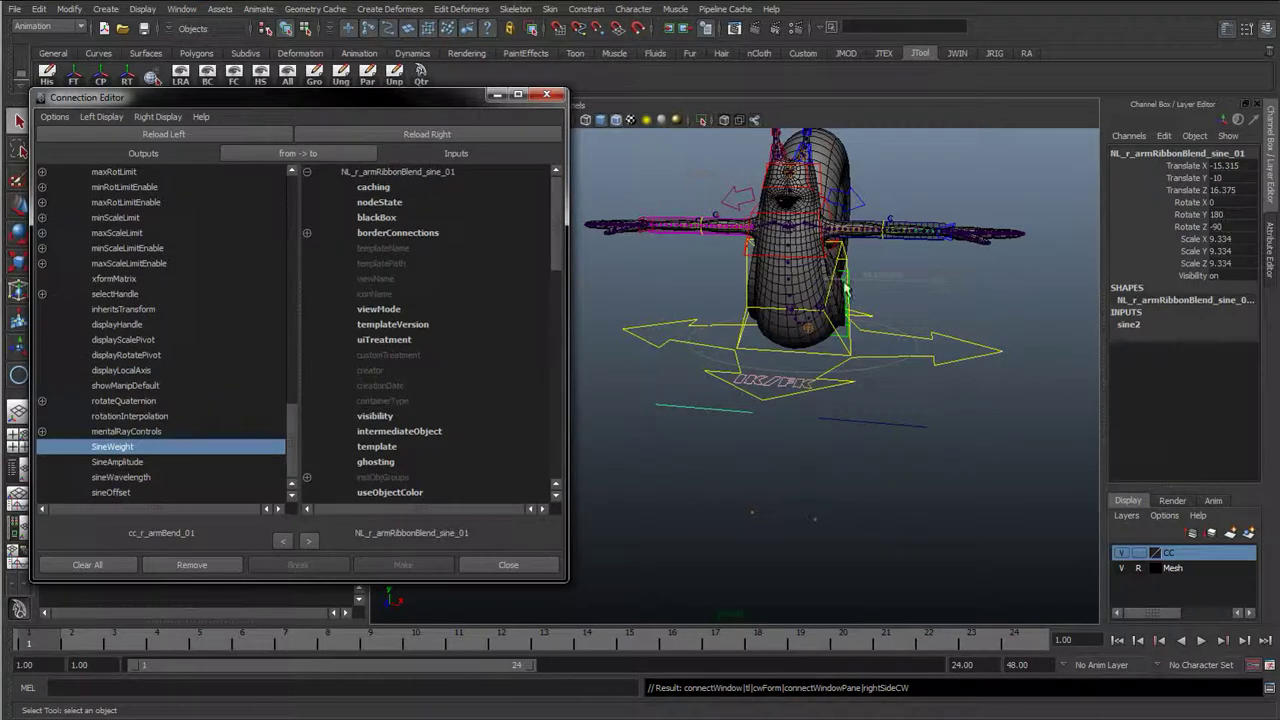
- Examine the right arm's sine deformer handle up close with the Move tool active
{"action": "scroll", "coordinate": [771, 417], "scroll_direction": "up", "scroll_amount": 3}
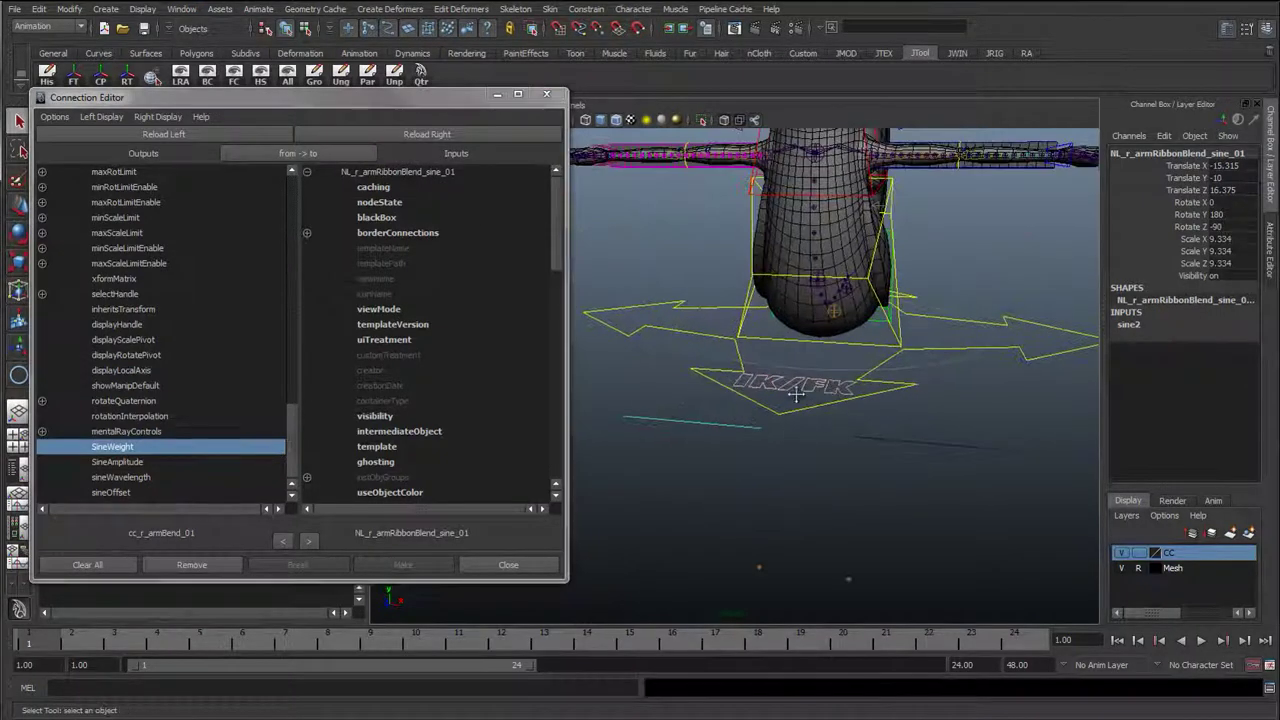
{"action": "key", "text": "w"}
{"action": "left_click", "coordinate": [728, 402]}
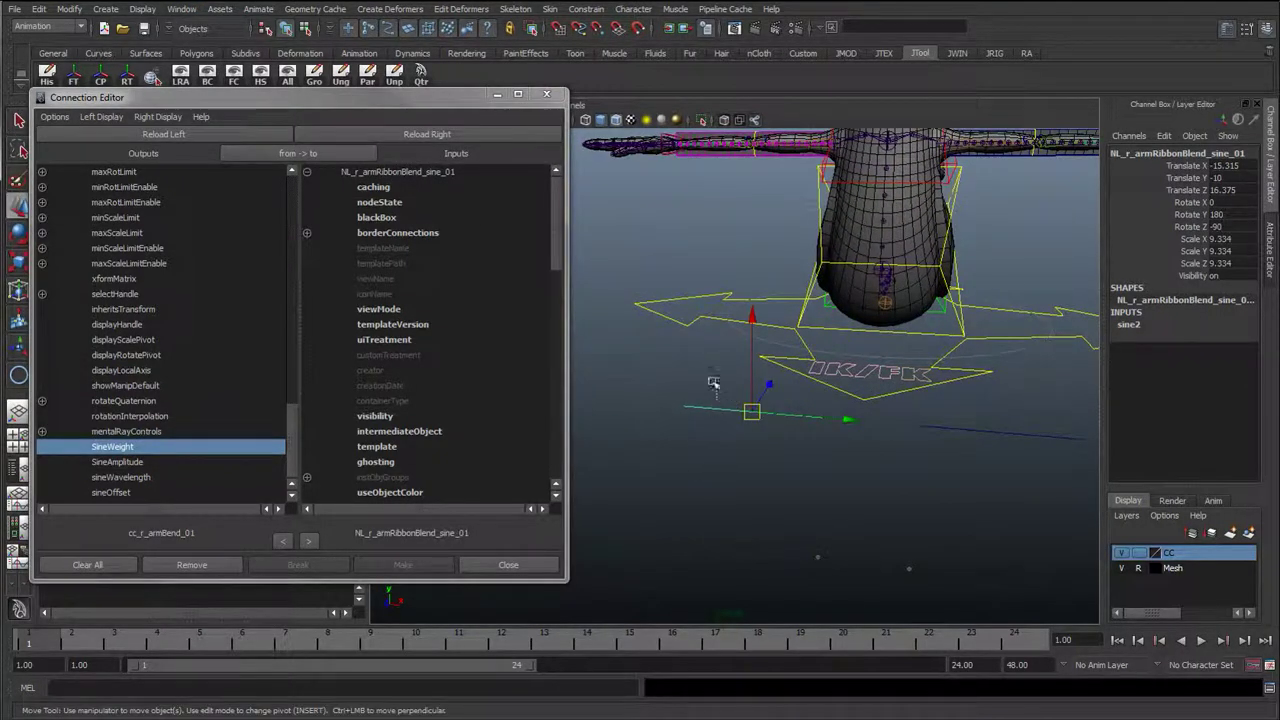
- Select the right arm's sine2 deformer node by name and load it as the input node in the Connection Editor
{"action": "left_click", "coordinate": [1128, 326]}
{"action": "double_click", "coordinate": [1130, 325]}
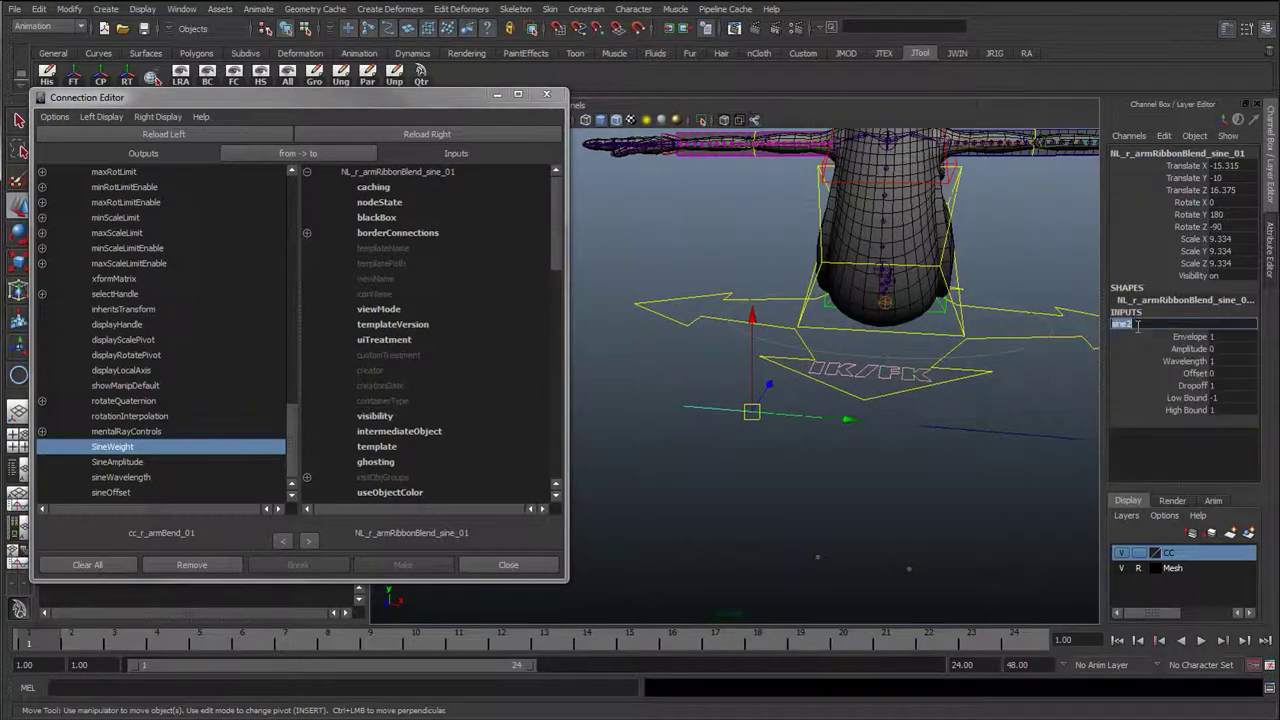
{"action": "left_click", "coordinate": [893, 27]}
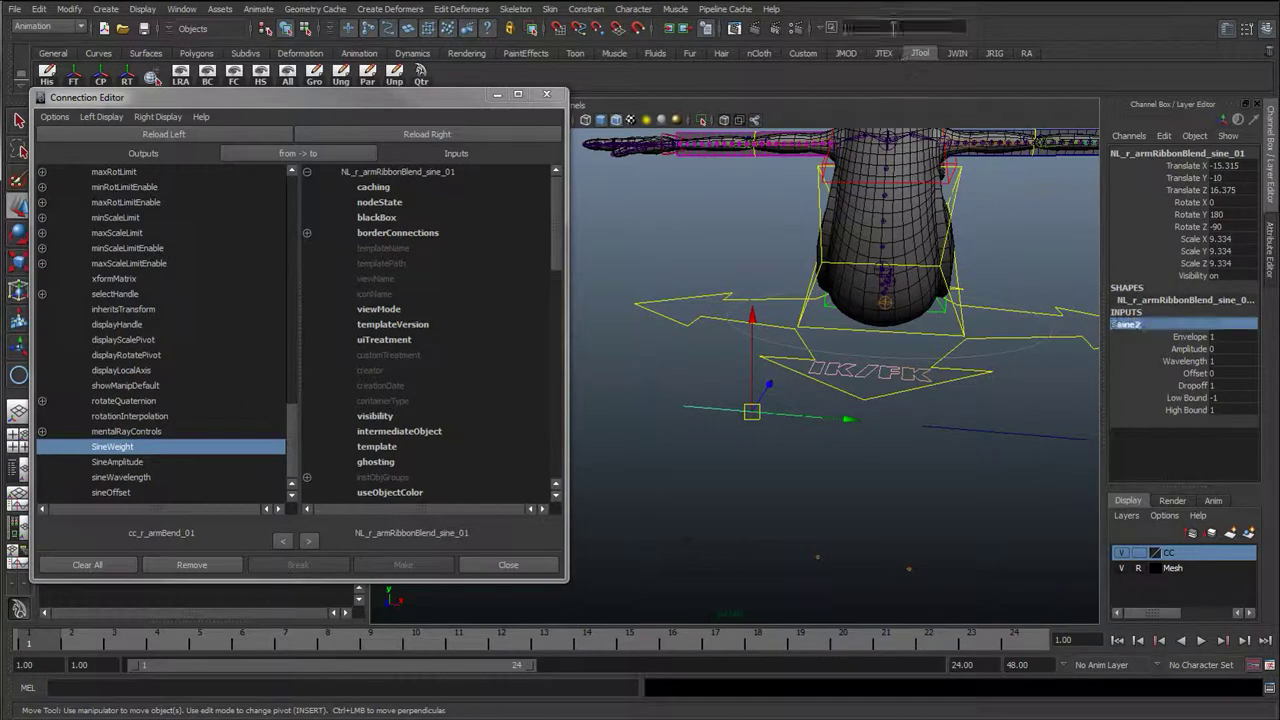
{"action": "key", "text": "Return"}
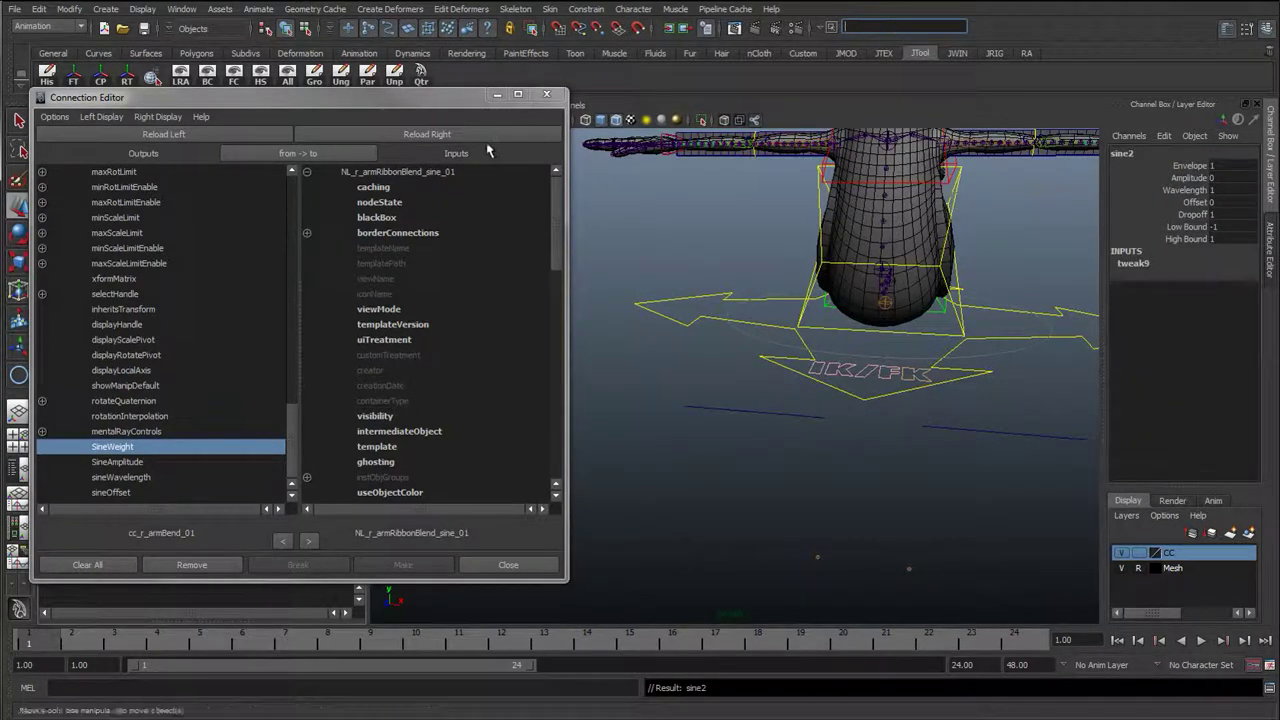
{"action": "left_click", "coordinate": [477, 139]}
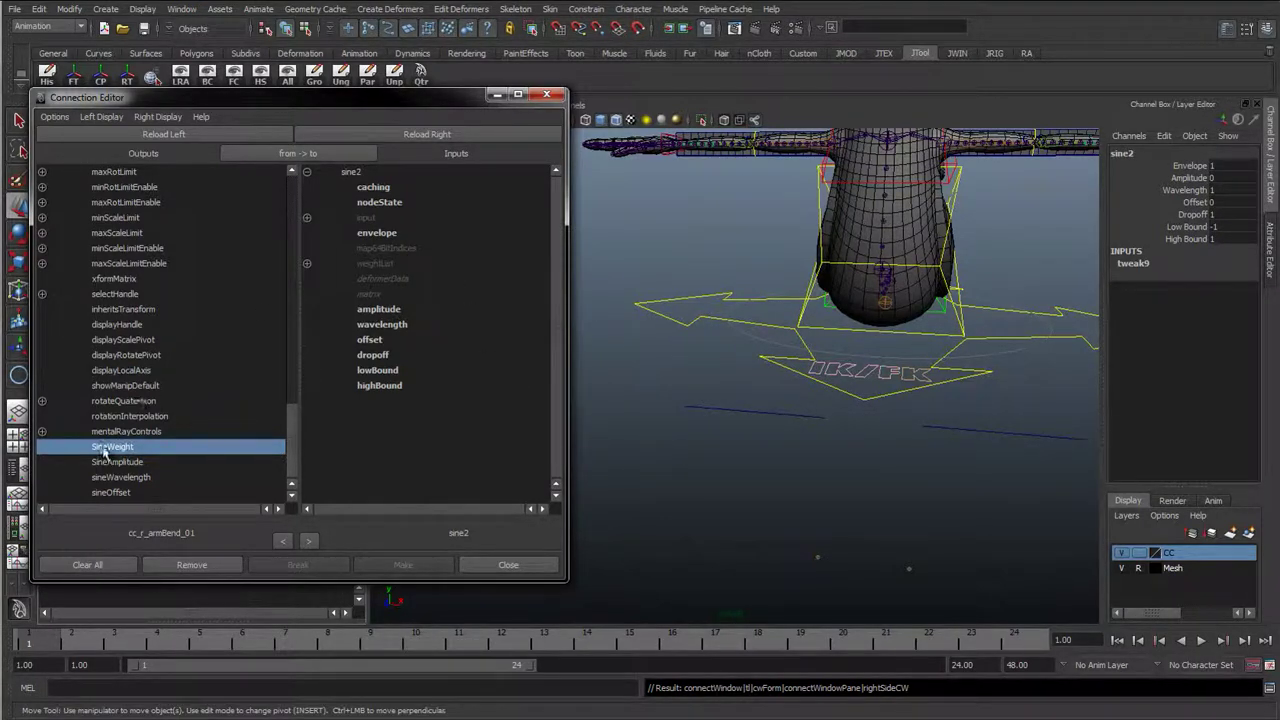
- Connect the right arm bend control's SineWeight, SineAmplitude, sineWavelength and sineOffset to sine2's envelope, amplitude, wavelength and offset
{"action": "left_click", "coordinate": [378, 234]}
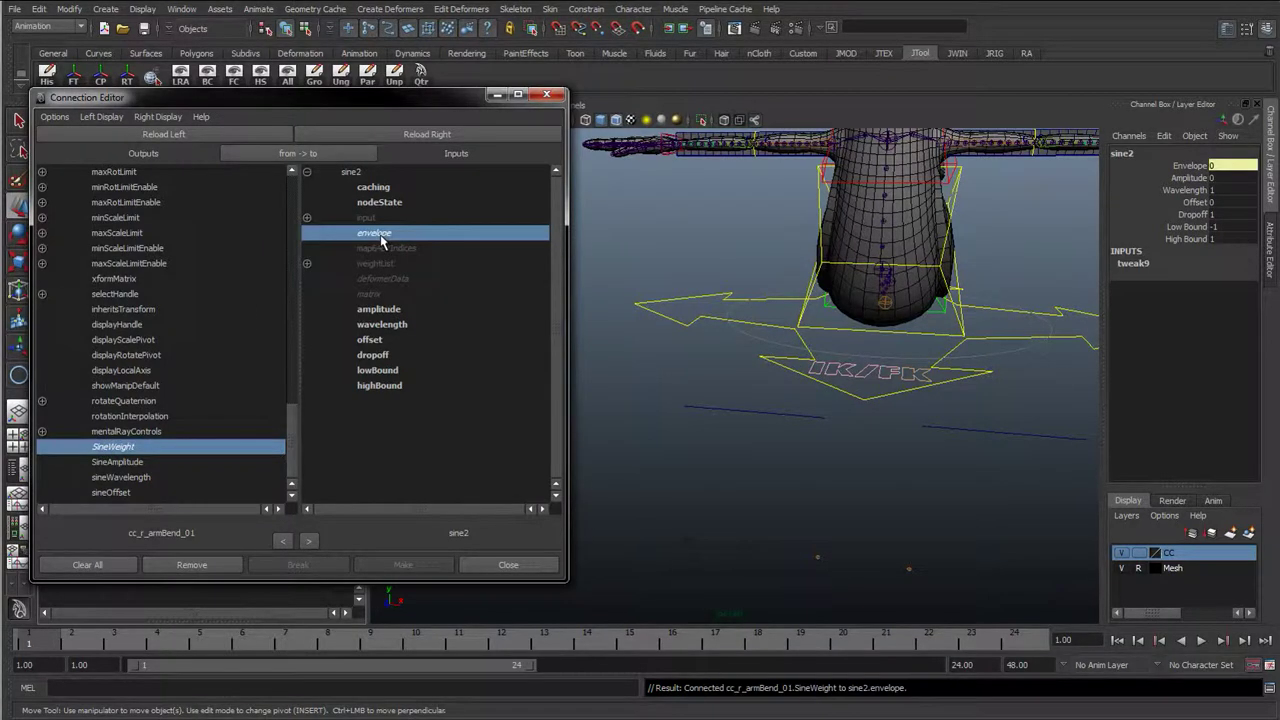
{"action": "left_click", "coordinate": [130, 463]}
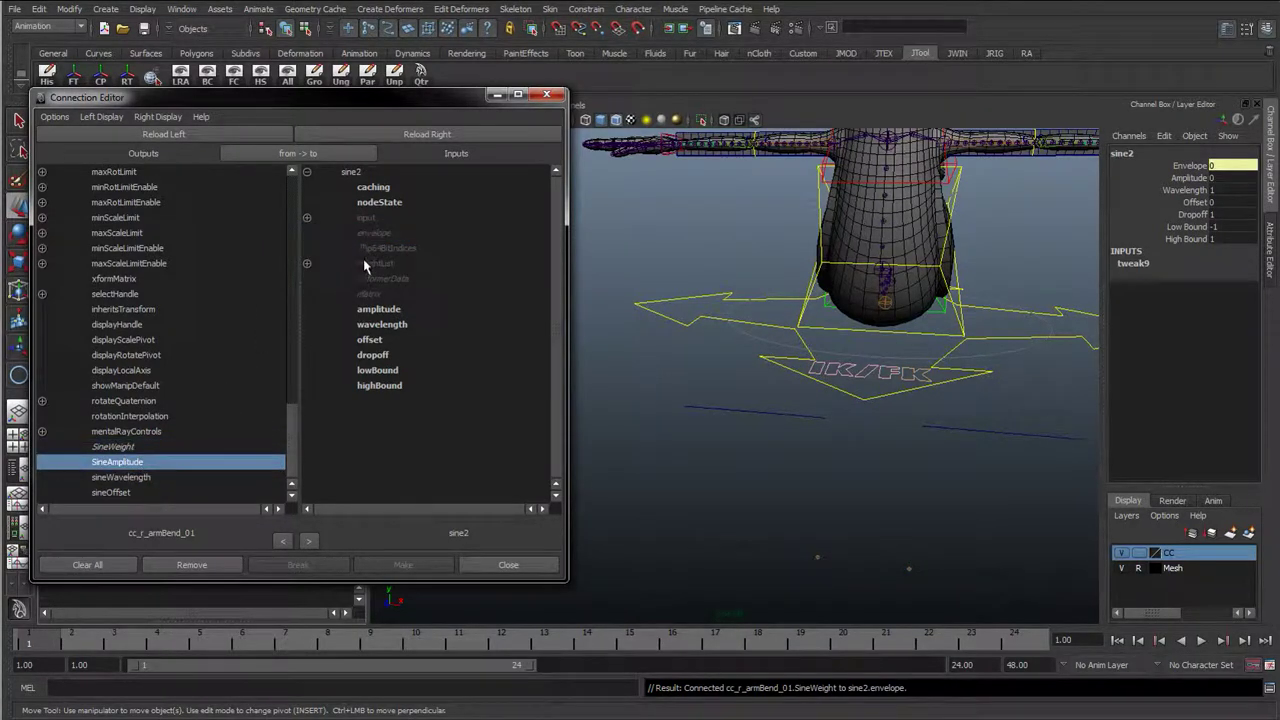
{"action": "left_click", "coordinate": [379, 311]}
{"action": "left_click", "coordinate": [125, 477]}
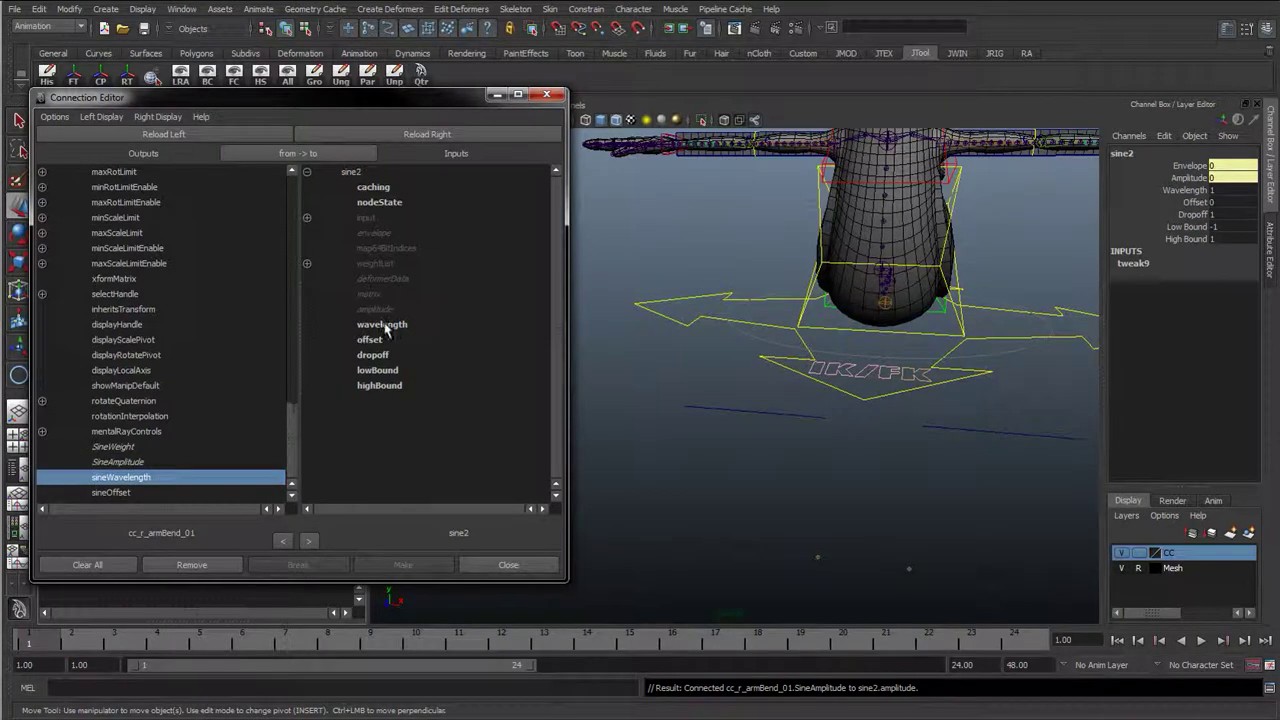
{"action": "left_click", "coordinate": [385, 326]}
{"action": "left_click", "coordinate": [108, 492]}
{"action": "left_click", "coordinate": [383, 341]}
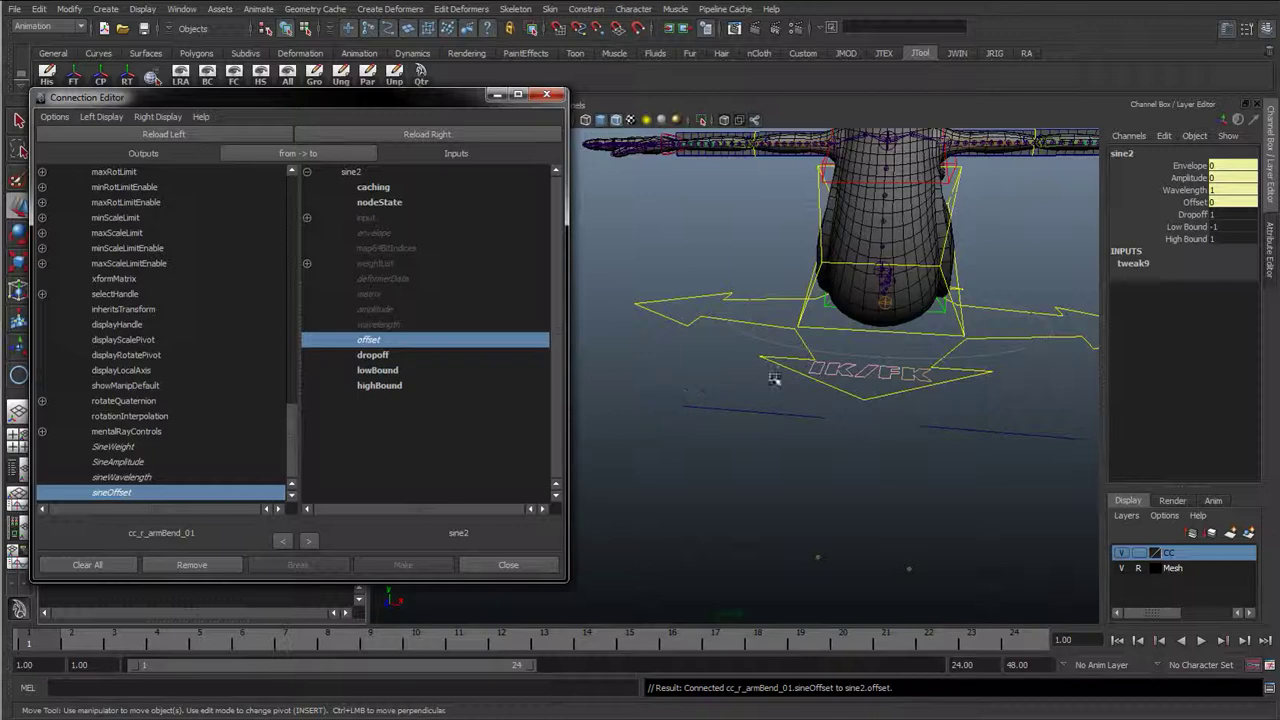
- Test the right arm bend control's sine attributes with Sine Weight at 1, and undo the test changes
{"action": "left_click_drag", "start_coordinate": [683, 372], "coordinate": [585, 320], "text": "alt"}
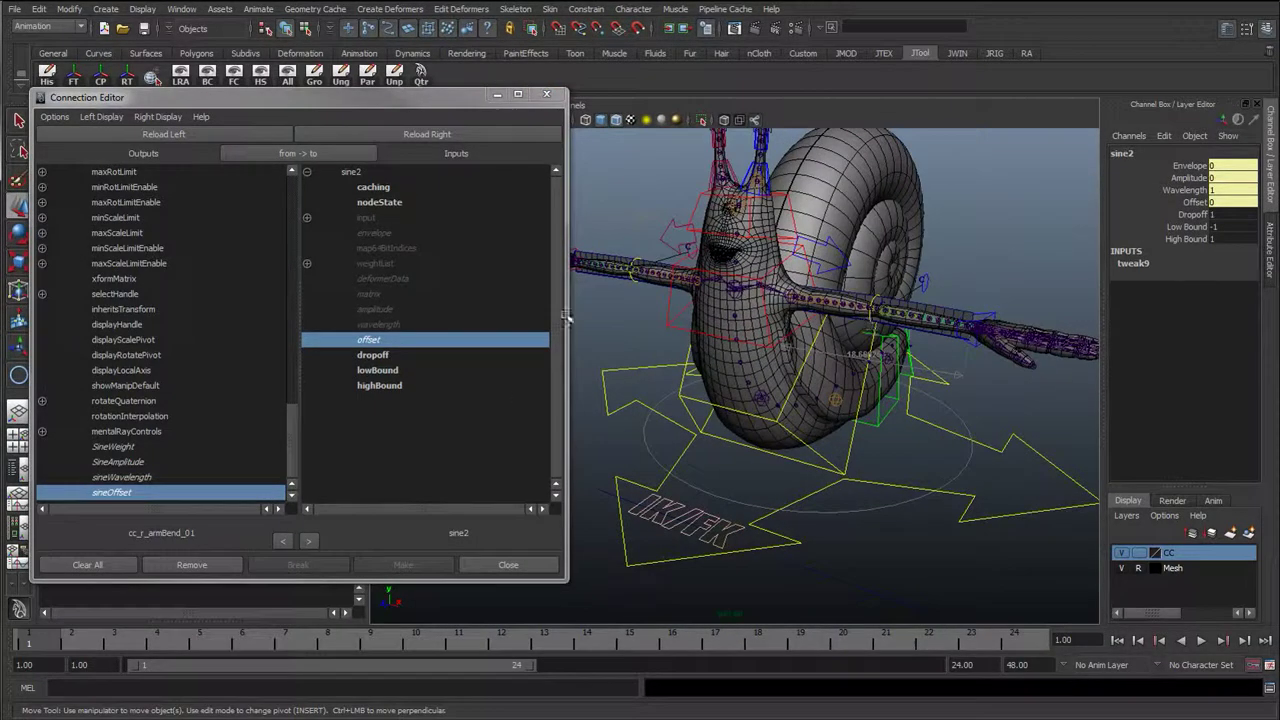
{"action": "middle_click_drag", "start_coordinate": [631, 331], "coordinate": [659, 337], "text": "alt"}
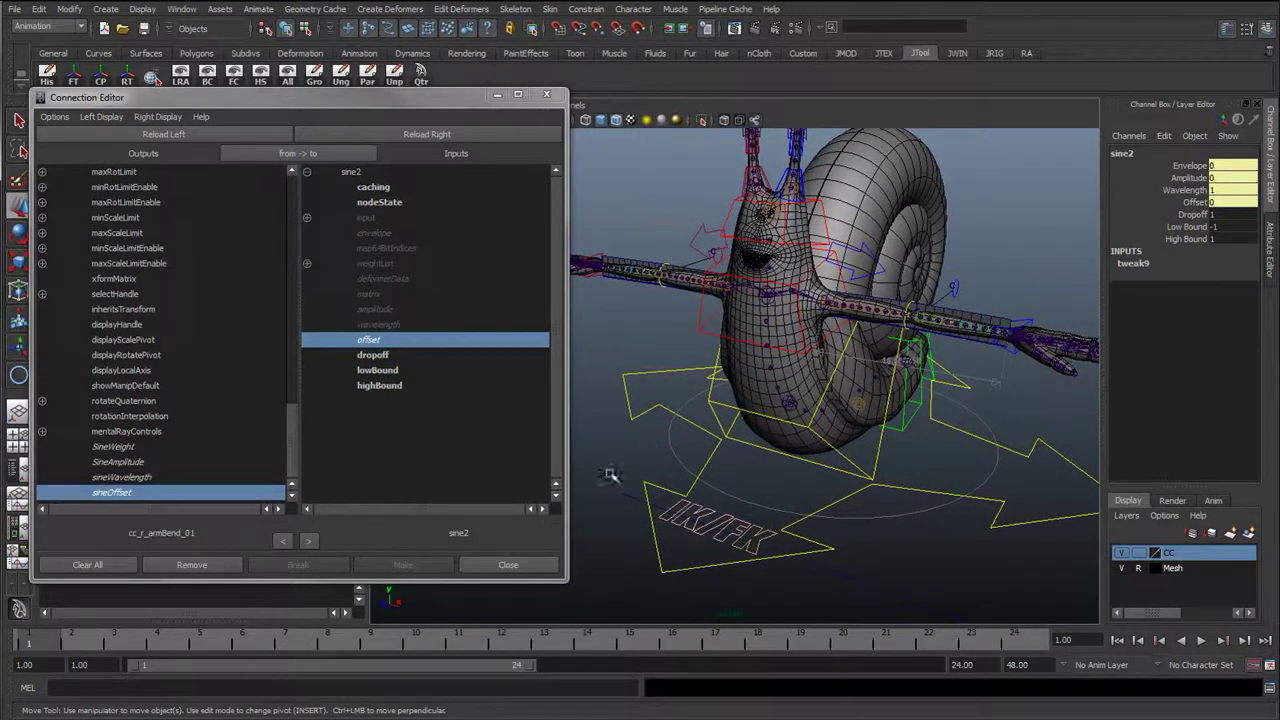
{"action": "left_click", "coordinate": [667, 264]}
{"action": "key", "text": "q"}
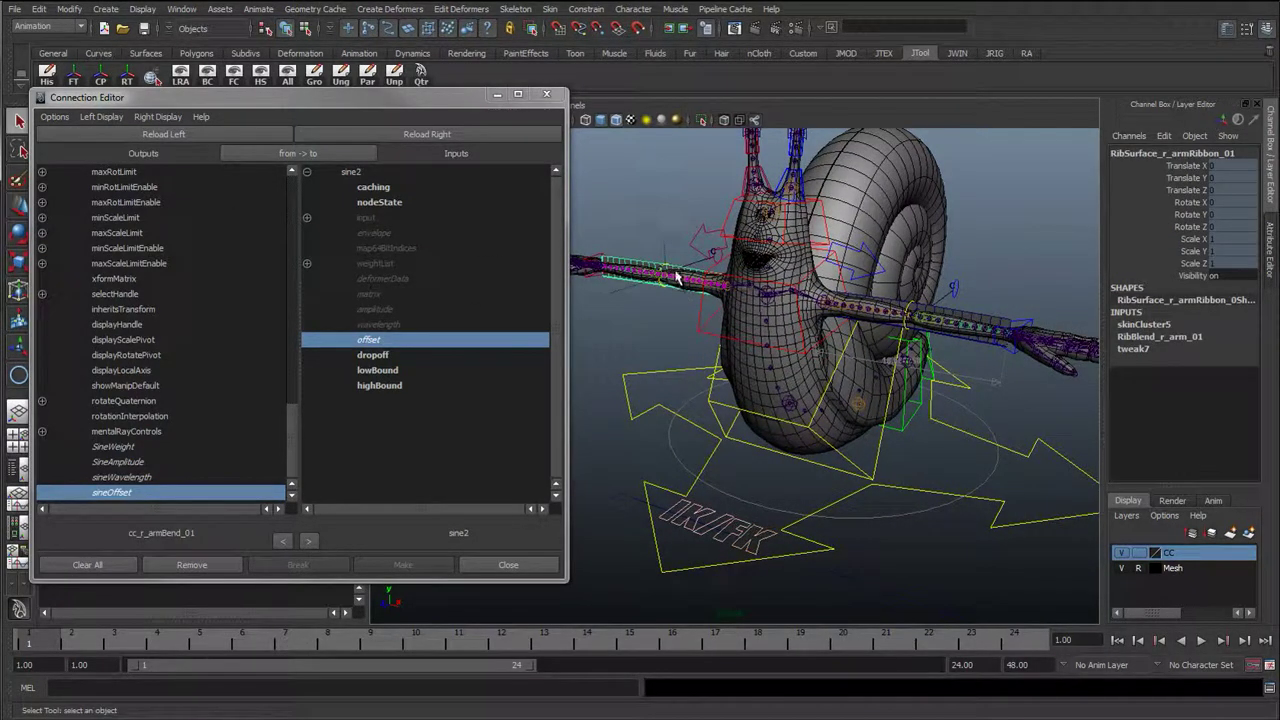
{"action": "left_click", "coordinate": [668, 263]}
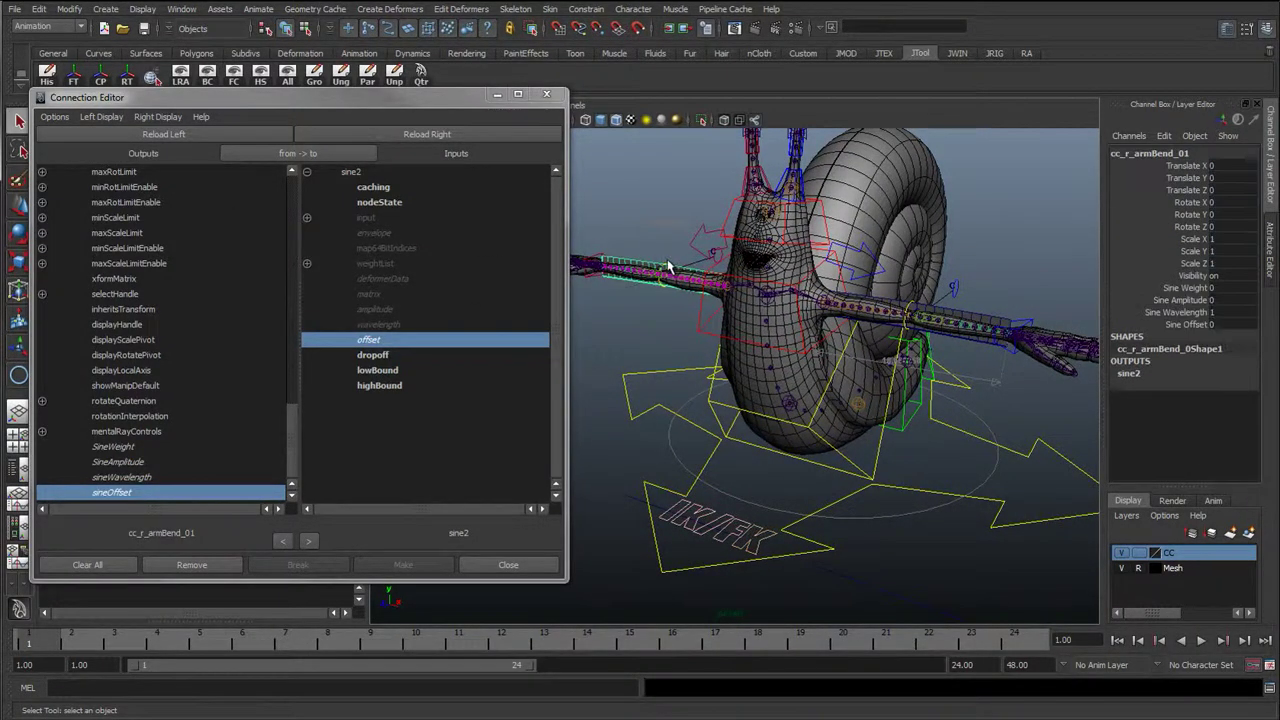
{"action": "left_click", "coordinate": [1185, 288]}
{"action": "left_click", "coordinate": [1178, 299]}
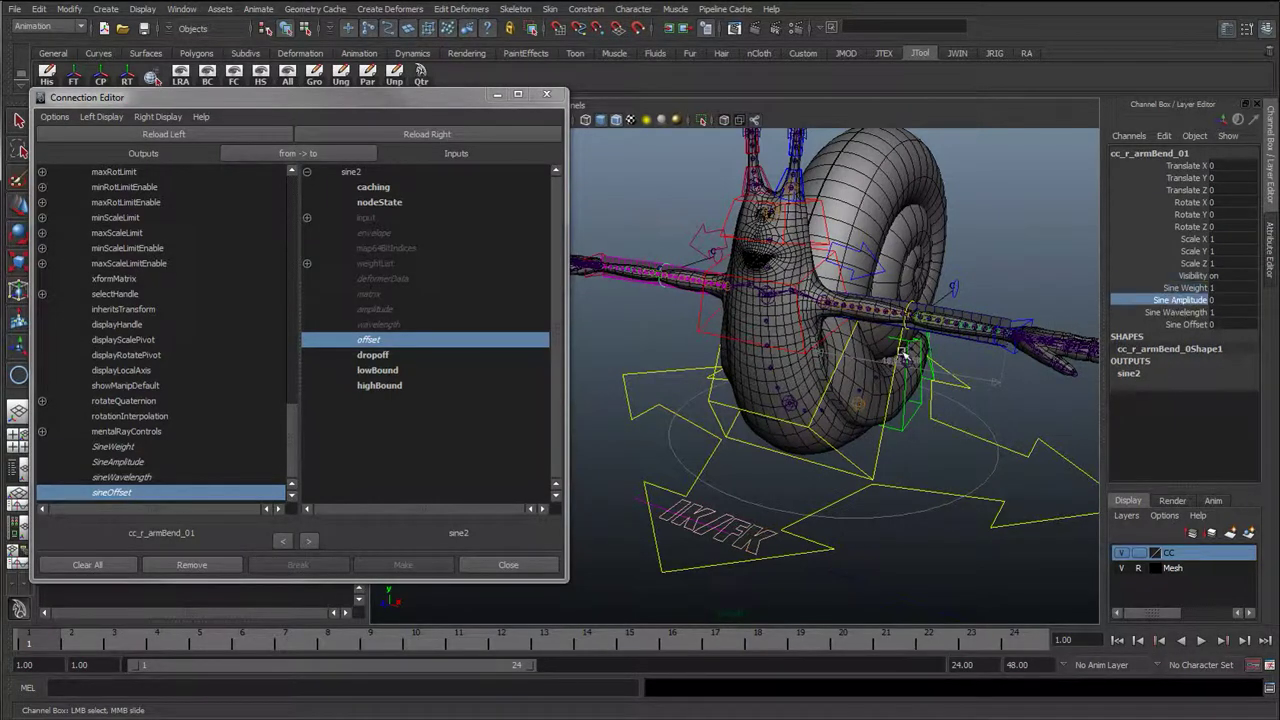
{"action": "mouse_move", "coordinate": [900, 348]}
{"action": "middle_mouse_down"}
{"action": "mouse_move", "coordinate": [922, 347]}
{"action": "mouse_move", "coordinate": [861, 343]}
{"action": "mouse_move", "coordinate": [873, 343]}
{"action": "middle_mouse_up"}
{"action": "left_click", "coordinate": [1179, 314]}
{"action": "left_click", "coordinate": [1186, 325]}
{"action": "key", "text": "ctrl+z"}
{"action": "key", "text": "ctrl+z"}
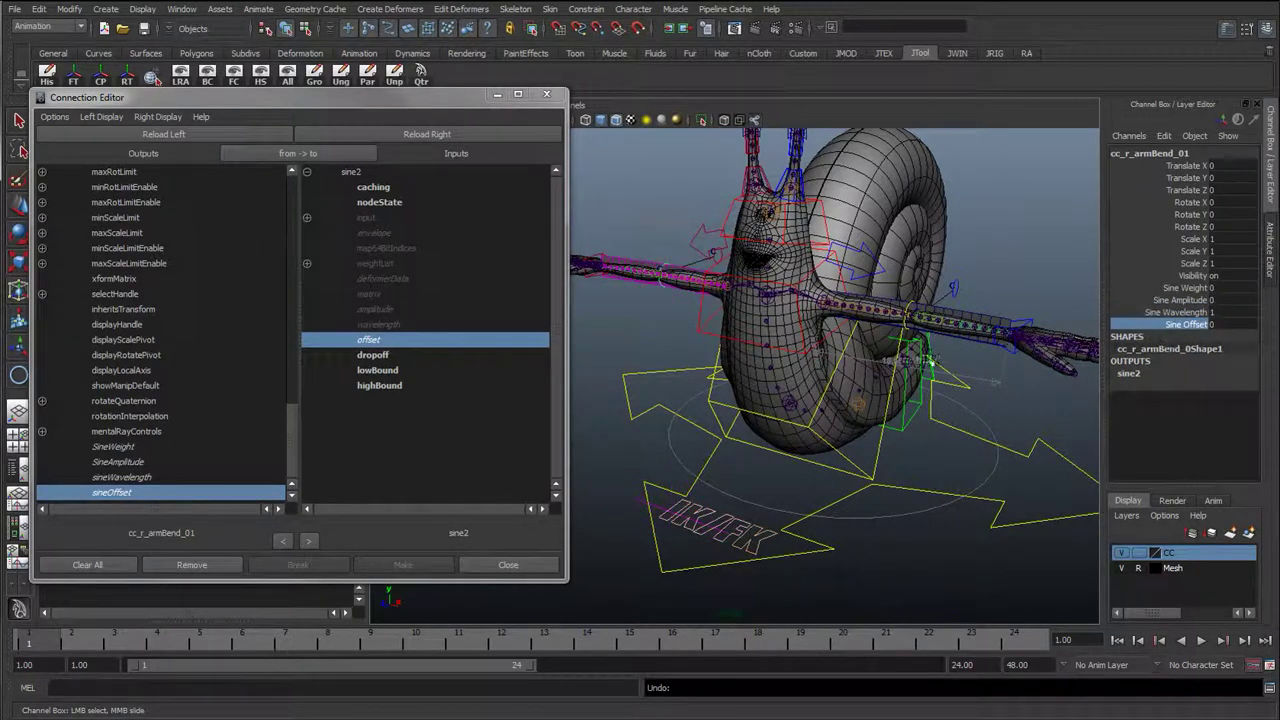
- Load the left arm bend control as the Connection Editor's output node and the left arm's sine3 deformer as its input node
{"action": "left_click", "coordinate": [922, 312]}
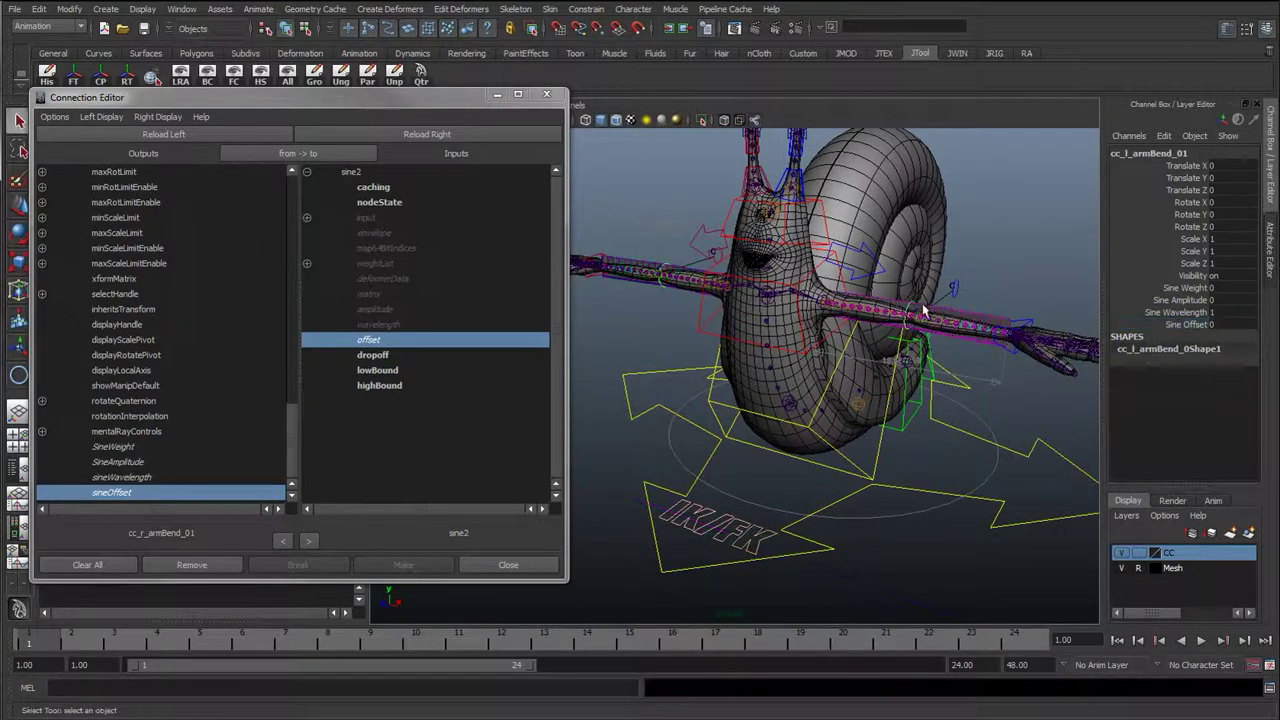
{"action": "left_click", "coordinate": [213, 138]}
{"action": "right_click_drag", "start_coordinate": [800, 487], "coordinate": [824, 563], "text": "alt"}
{"action": "middle_click_drag", "start_coordinate": [824, 563], "coordinate": [808, 508], "text": "alt"}
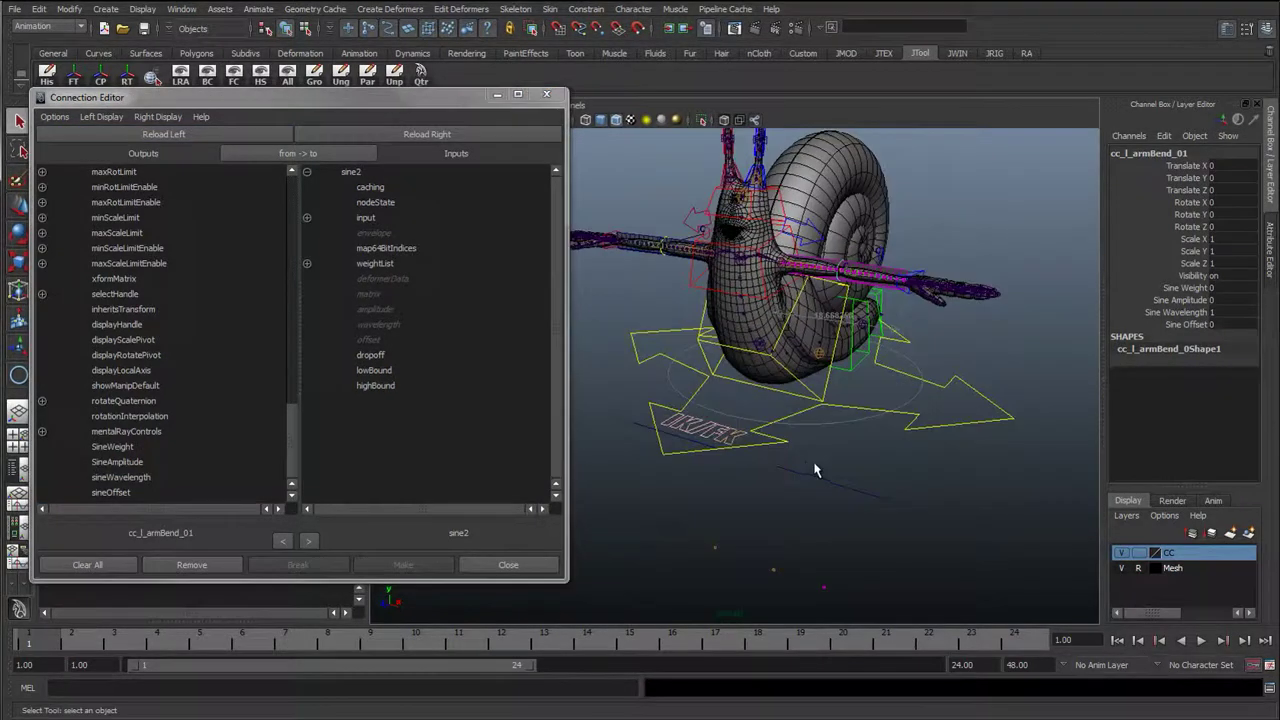
{"action": "left_click", "coordinate": [815, 471]}
{"action": "left_click", "coordinate": [1129, 326]}
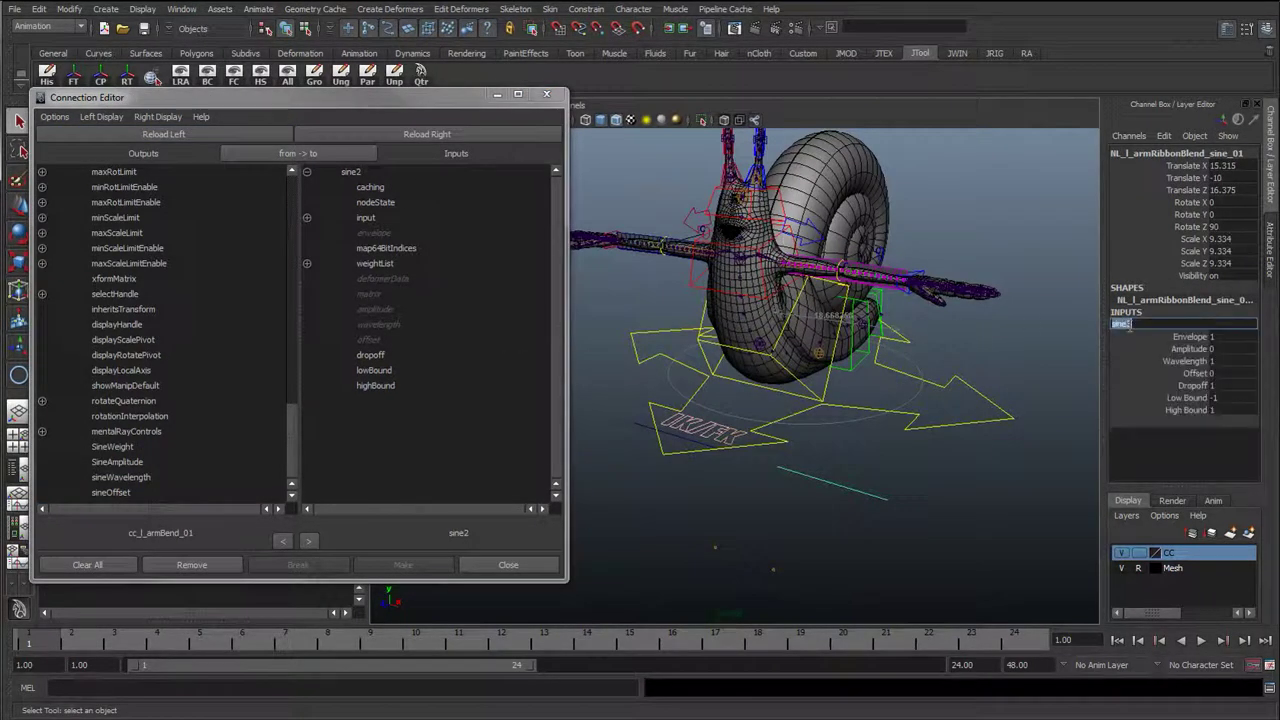
{"action": "left_click", "coordinate": [946, 29]}
{"action": "type", "text": "sine3"}
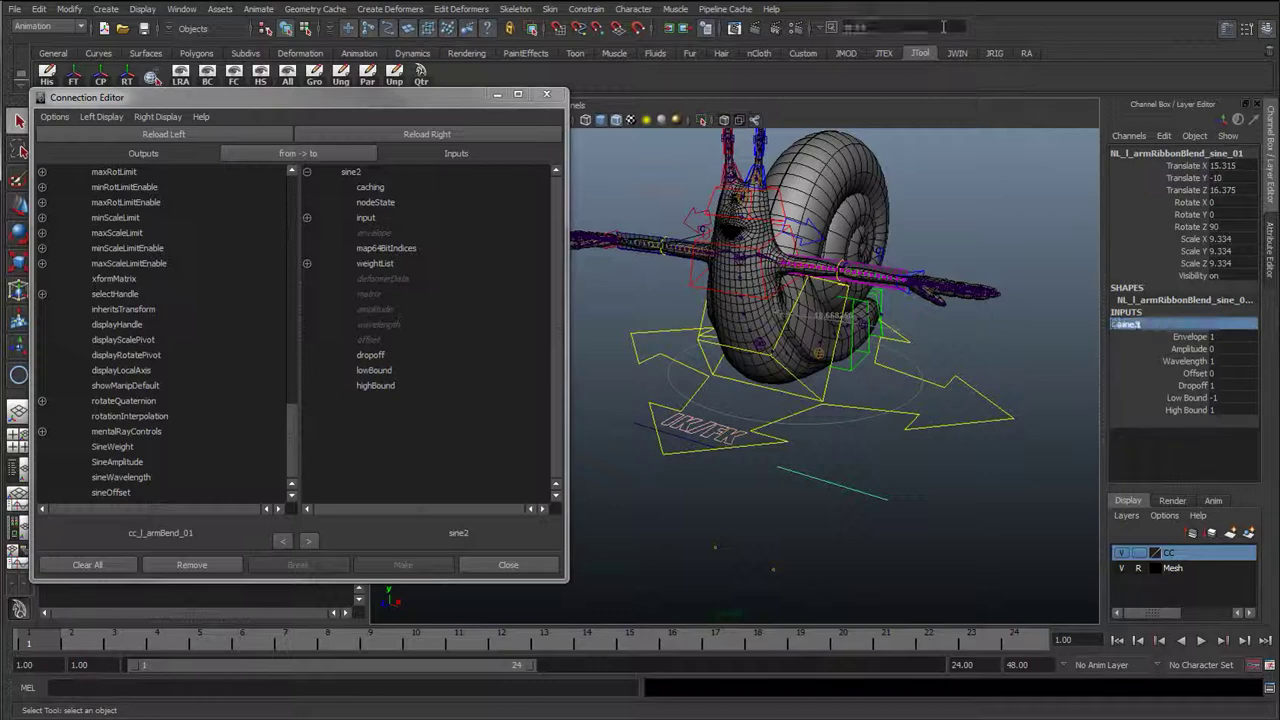
{"action": "key", "text": "Return"}
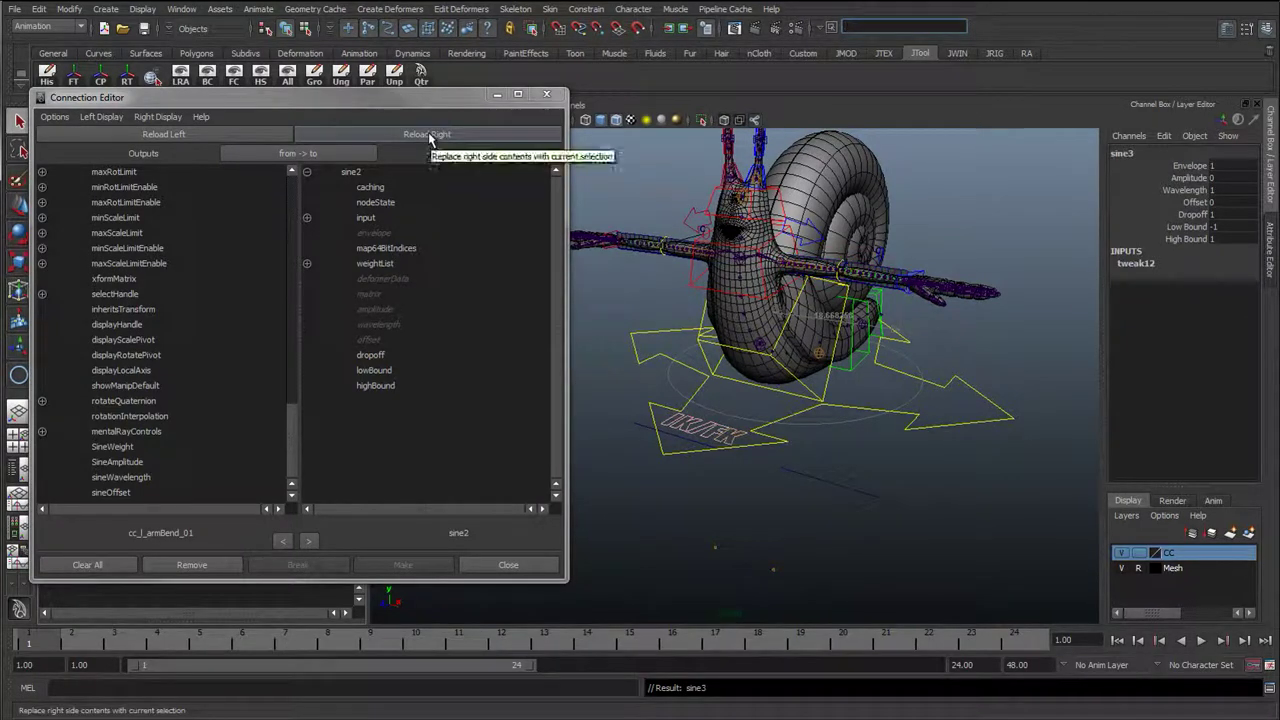
{"action": "left_click", "coordinate": [429, 136]}
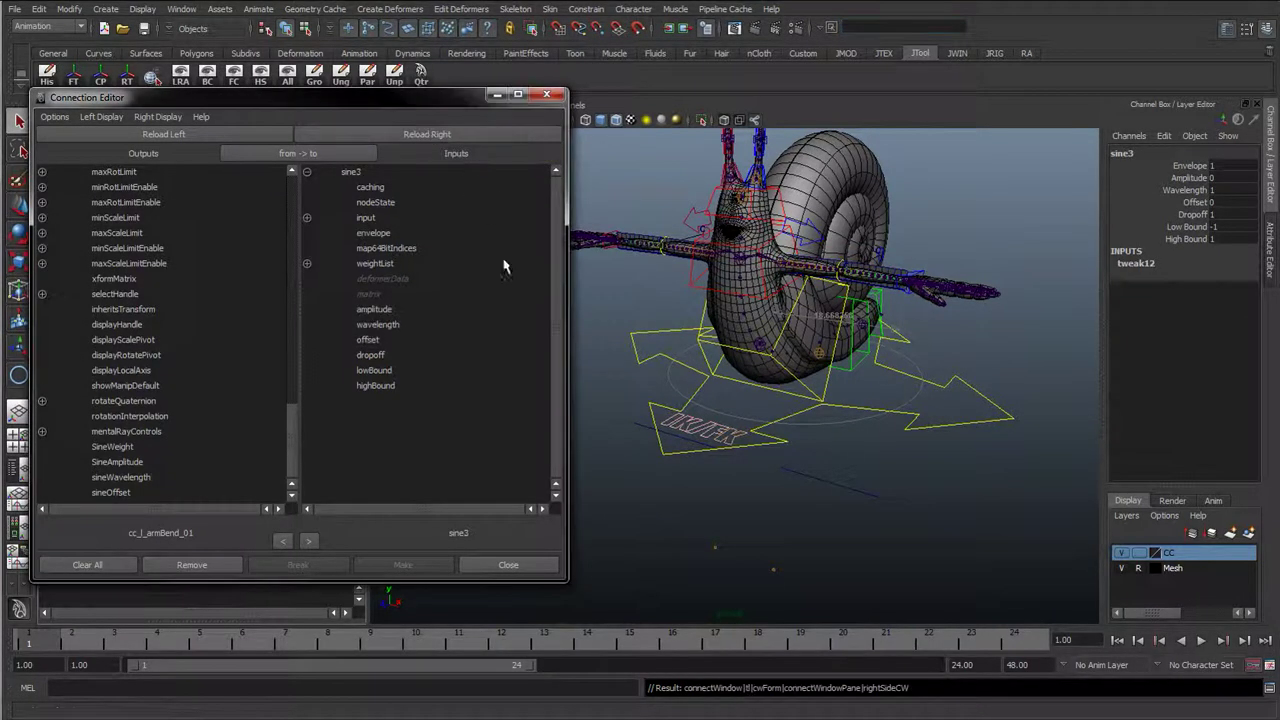
- Connect the left arm bend control's four sine attributes to sine3's envelope, amplitude, wavelength and offset, and close the Connection Editor
{"action": "left_click", "coordinate": [100, 446]}
{"action": "left_click", "coordinate": [376, 236]}
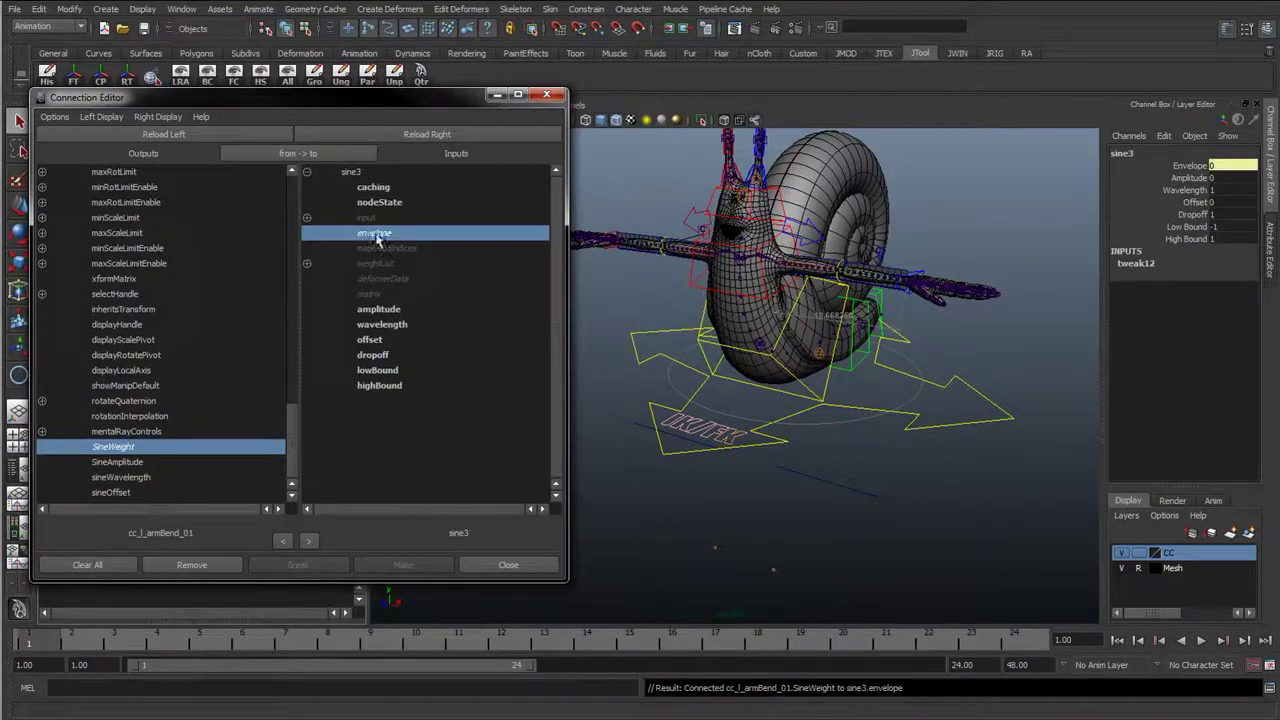
{"action": "left_click", "coordinate": [117, 463]}
{"action": "left_click", "coordinate": [378, 312]}
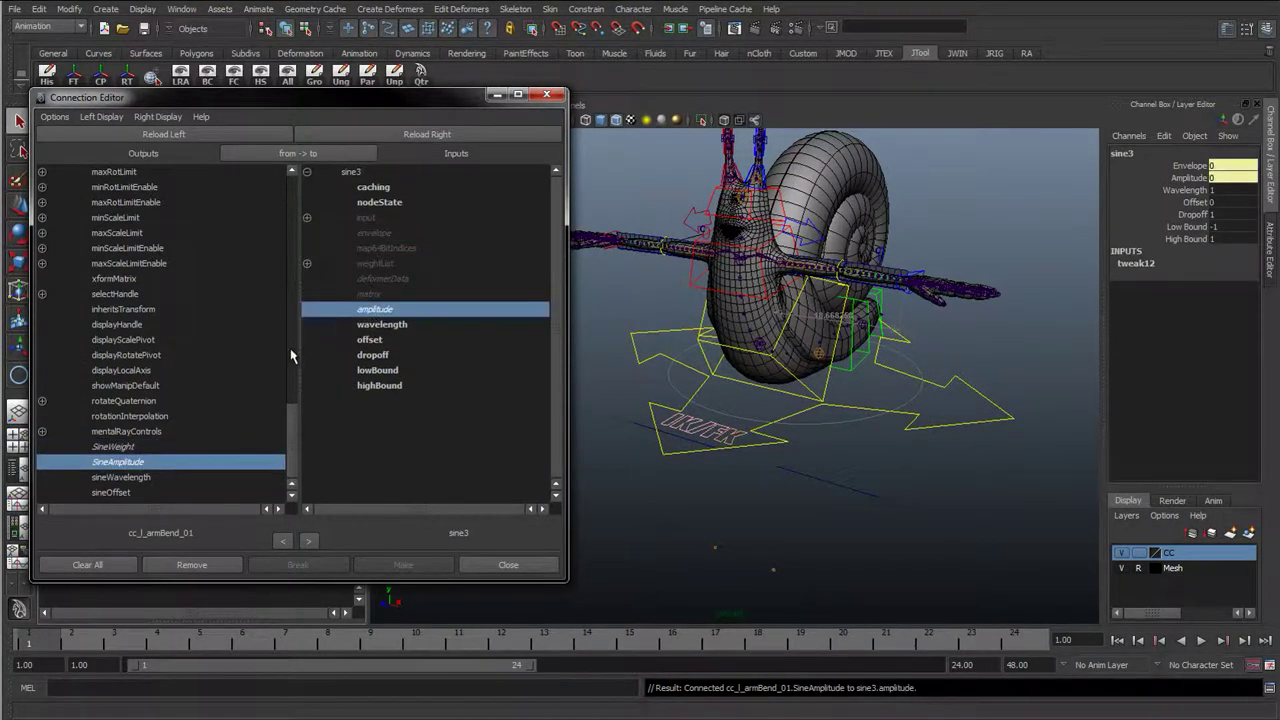
{"action": "left_click", "coordinate": [112, 477]}
{"action": "left_click", "coordinate": [380, 324]}
{"action": "left_click", "coordinate": [112, 492]}
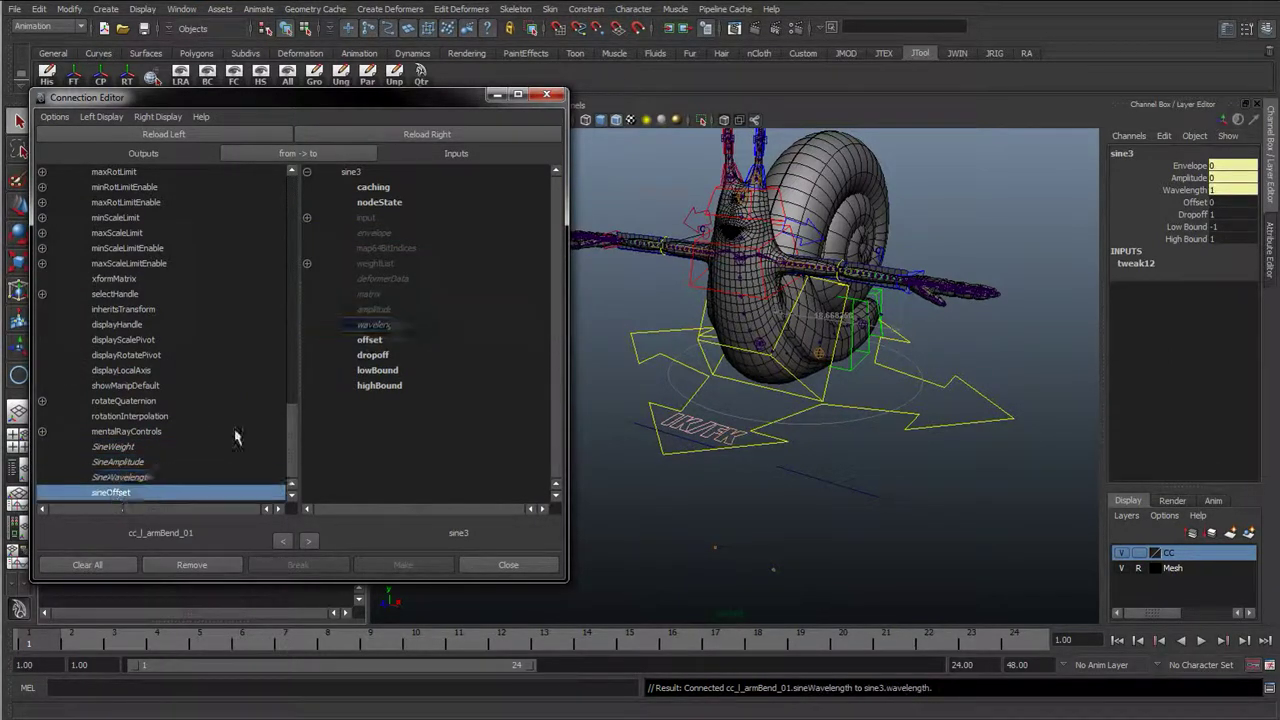
{"action": "left_click", "coordinate": [370, 340]}
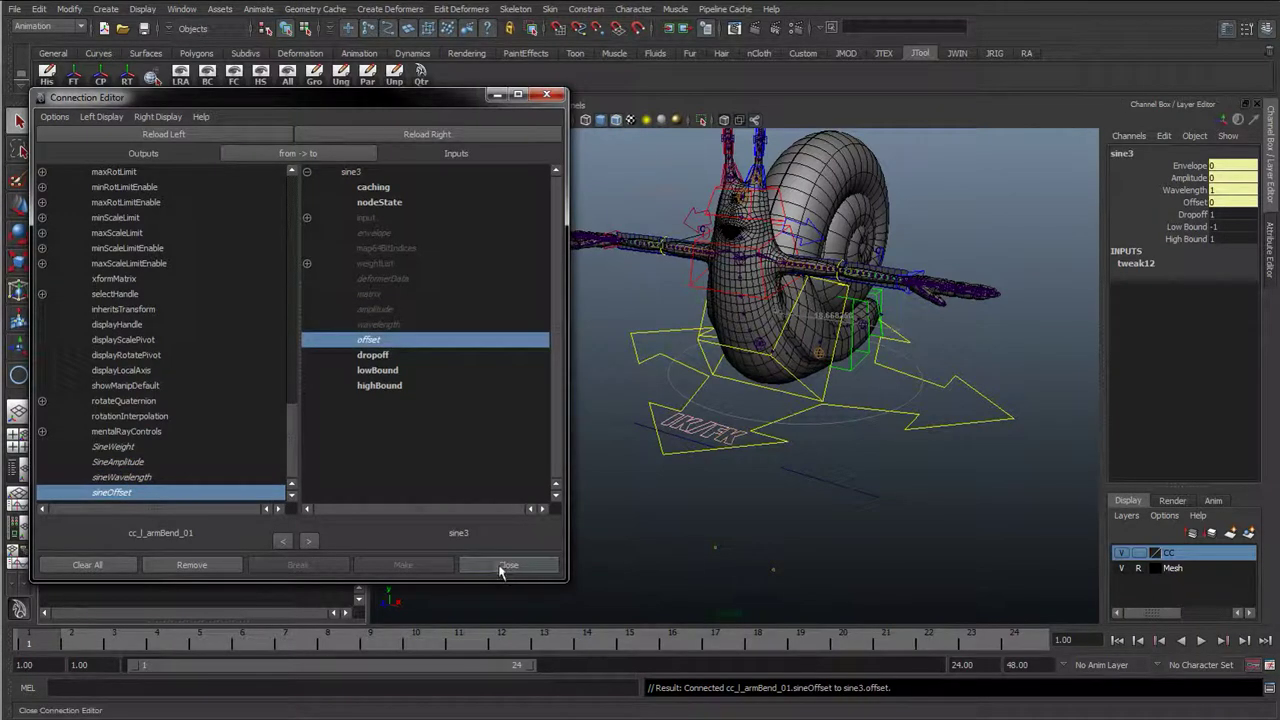
{"action": "left_click", "coordinate": [501, 568]}
- Hide the extra_toHide01 group by setting its visibility to 0
{"action": "left_click_drag", "start_coordinate": [698, 493], "coordinate": [634, 494], "text": "alt"}
{"action": "left_click", "coordinate": [636, 491]}
{"action": "left_click", "coordinate": [651, 440]}
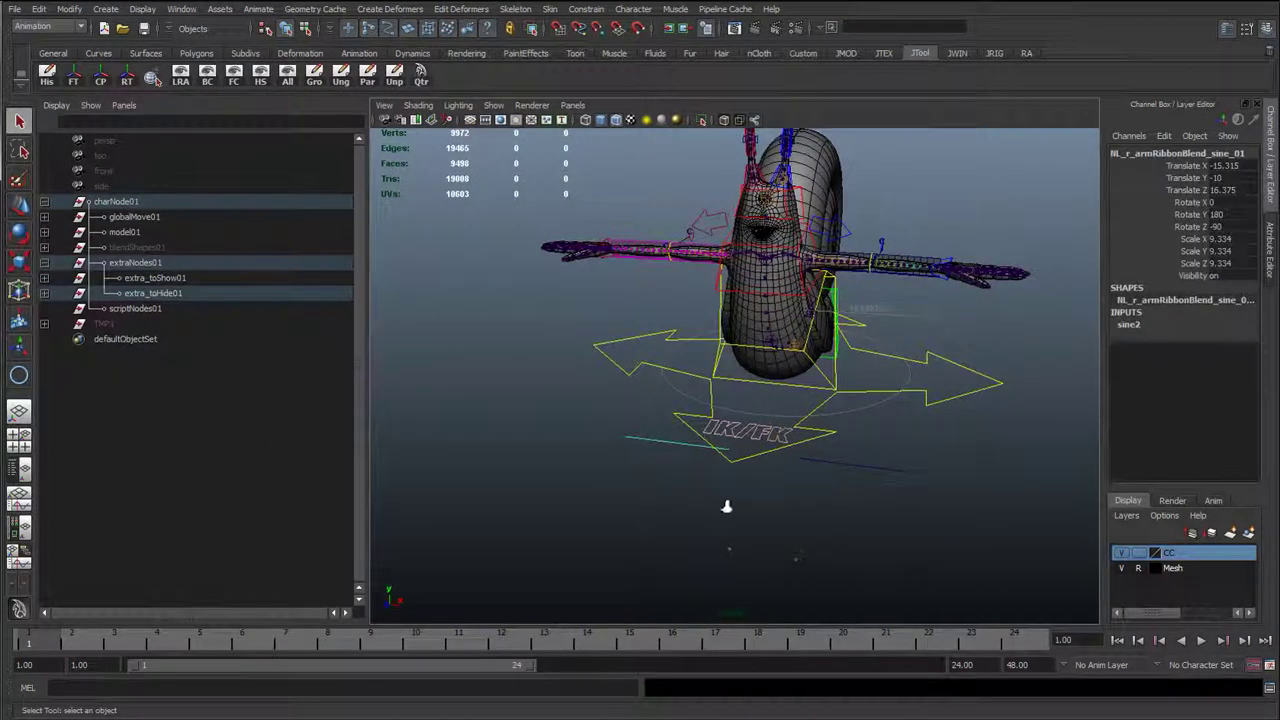
{"action": "right_click_drag", "start_coordinate": [727, 507], "coordinate": [767, 523], "text": "alt"}
{"action": "left_click", "coordinate": [160, 293]}
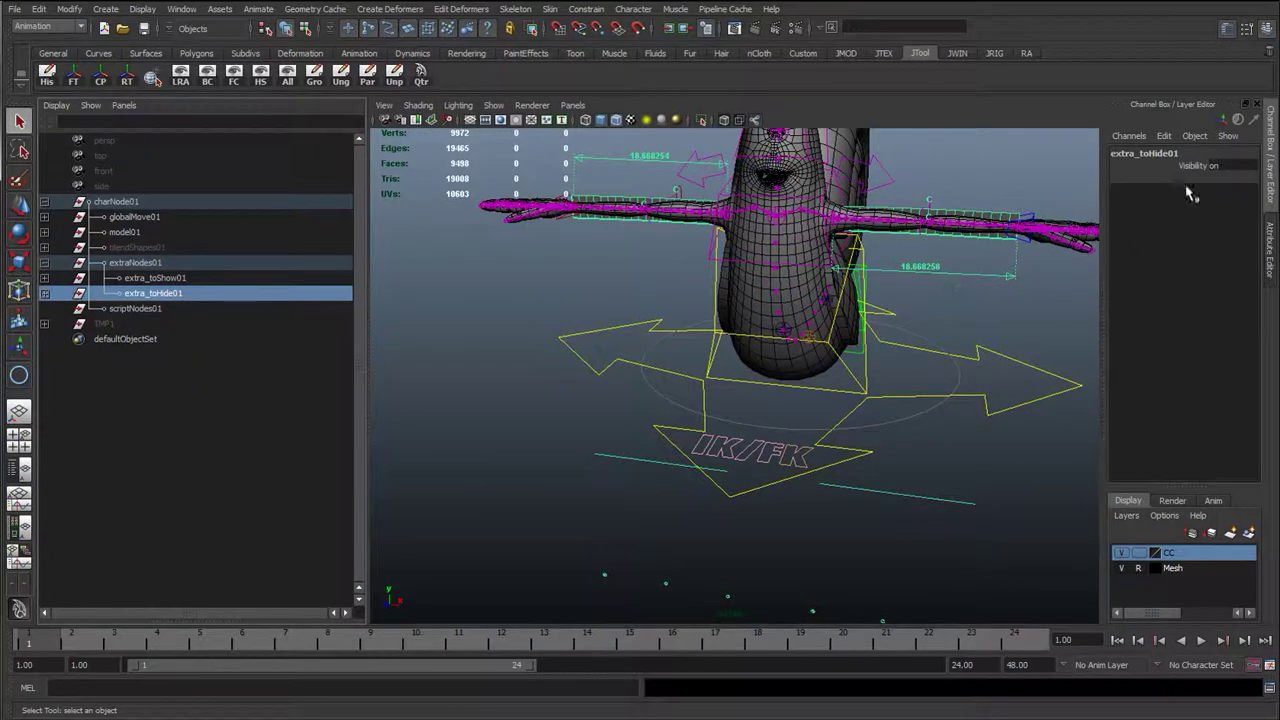
{"action": "left_click", "coordinate": [1222, 166]}
{"action": "type", "text": "0"}
{"action": "key", "text": "Return"}
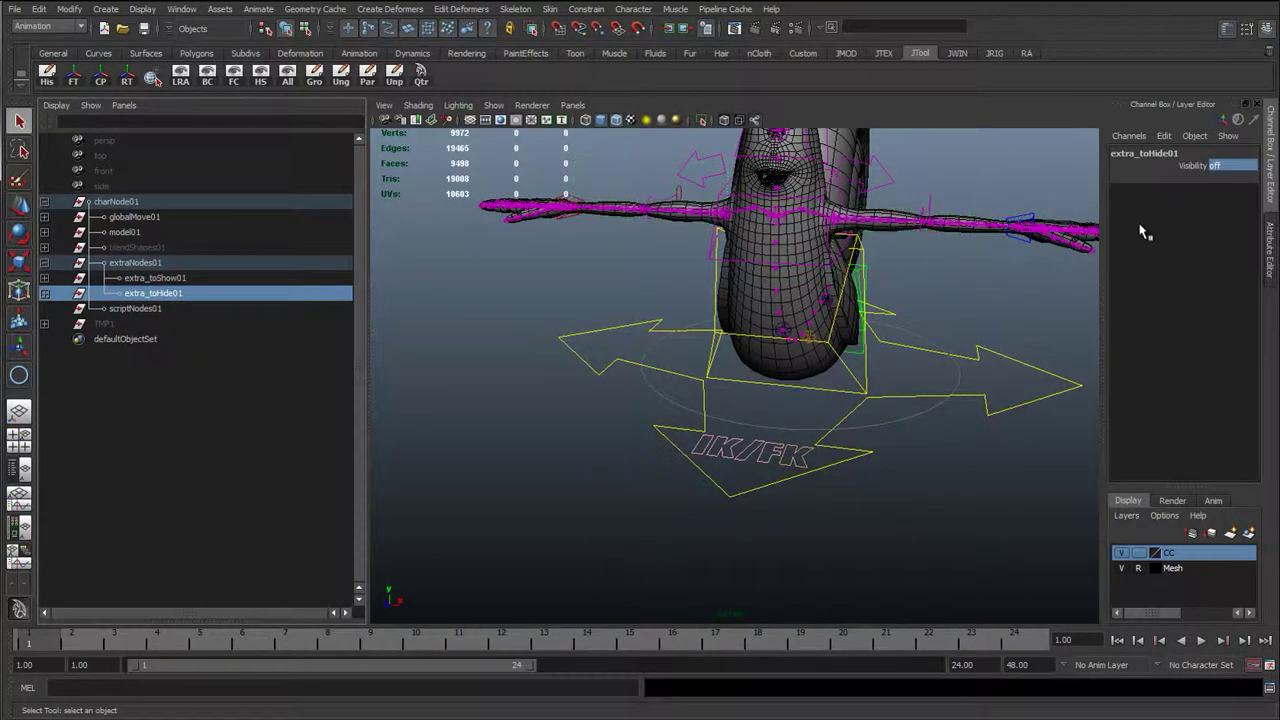
- Move the left wrist control outward and down so that the left arm joints stretch away from the body
{"action": "left_click", "coordinate": [513, 291]}
{"action": "left_click_drag", "start_coordinate": [856, 262], "coordinate": [780, 275], "text": "alt"}
{"action": "middle_click_drag", "start_coordinate": [780, 275], "coordinate": [690, 425], "text": "alt"}
{"action": "right_click_drag", "start_coordinate": [690, 425], "coordinate": [785, 424], "text": "alt"}
{"action": "left_click", "coordinate": [785, 425]}
{"action": "key", "text": "w"}
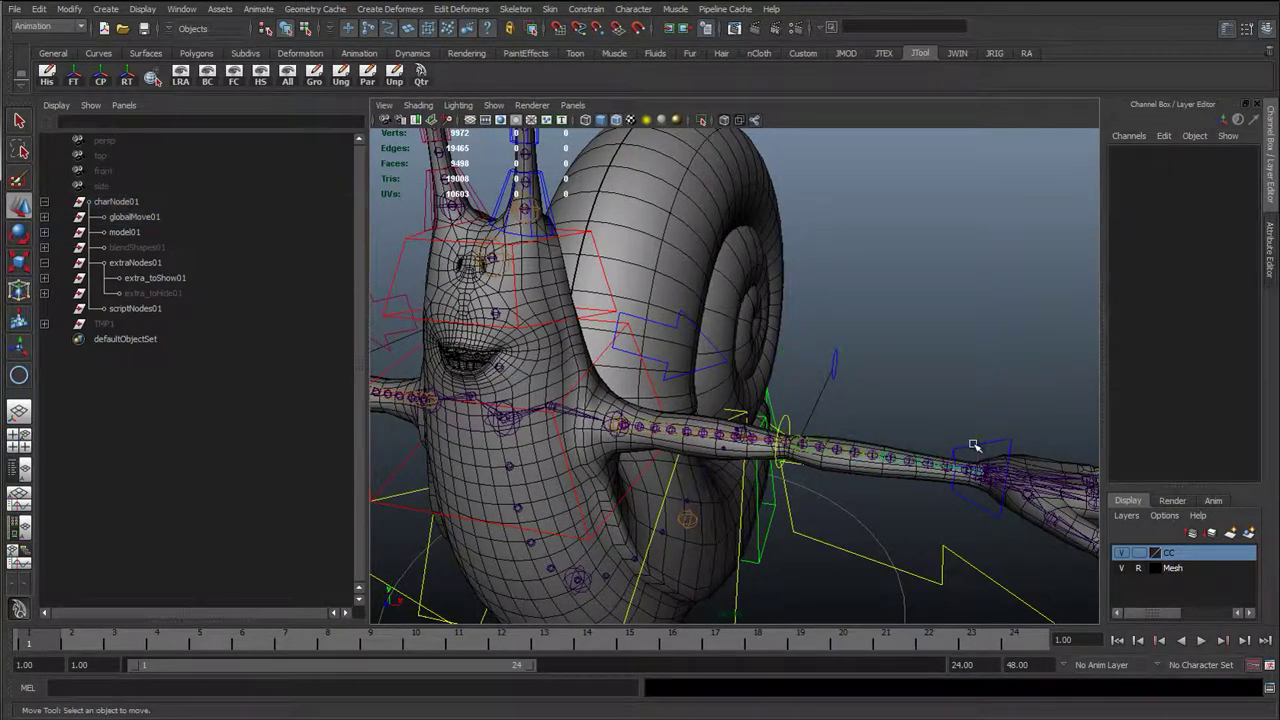
{"action": "left_click_drag", "start_coordinate": [974, 443], "coordinate": [980, 525], "text": "alt"}
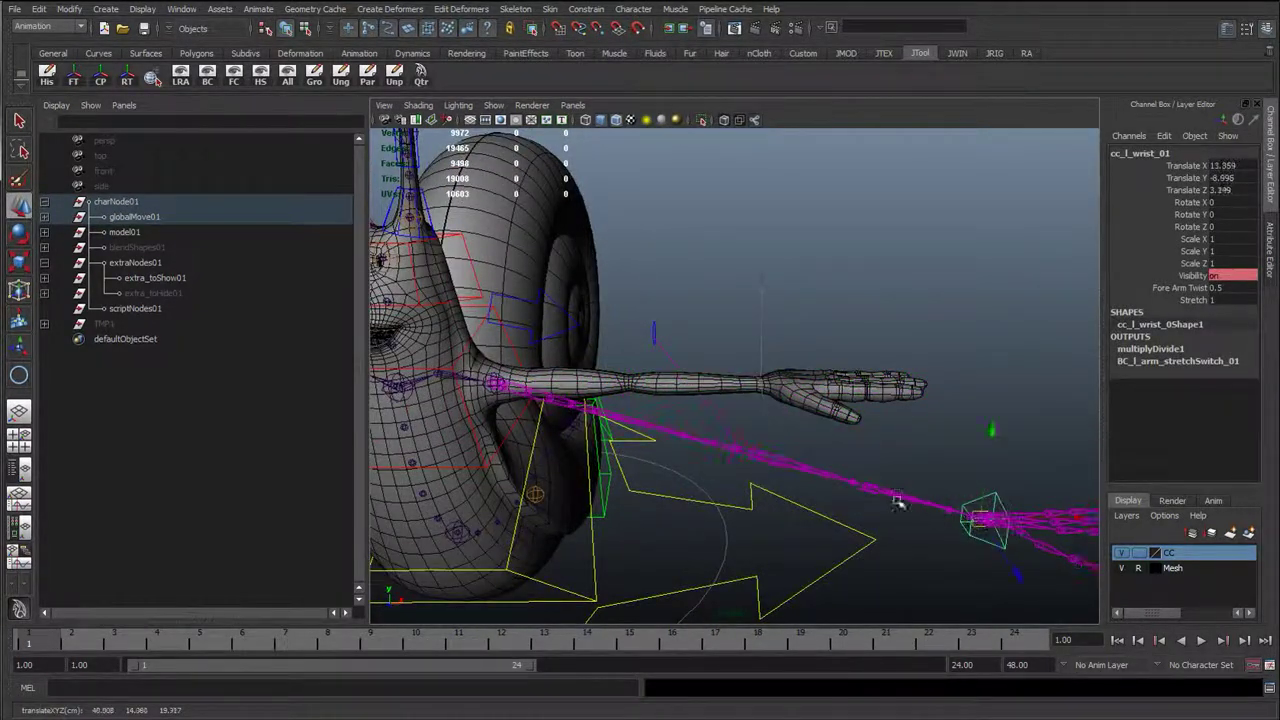
- Move the left arm bend control upward to bow the ribbon joints, at a translation of about 0.9, 7.9, -4.9
{"action": "left_click_drag", "start_coordinate": [900, 505], "coordinate": [706, 447], "text": "alt"}
{"action": "left_click", "coordinate": [662, 422]}
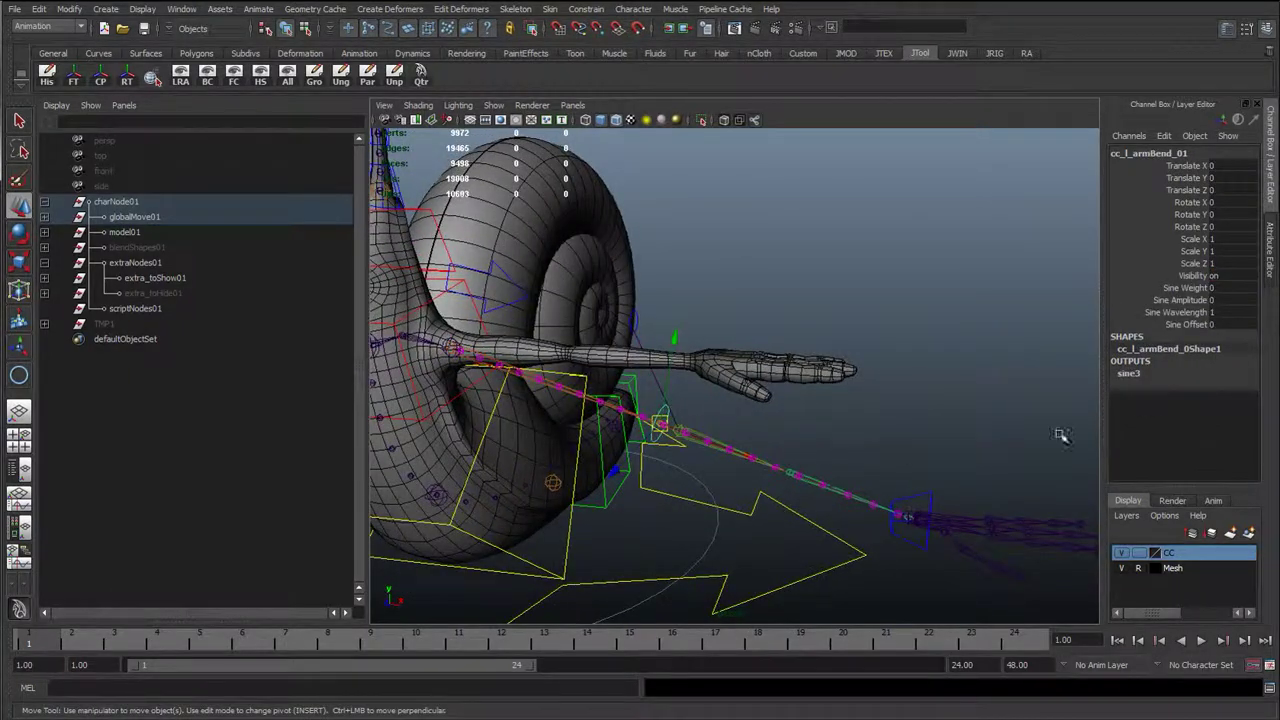
{"action": "left_click_drag", "start_coordinate": [662, 425], "coordinate": [721, 291]}
{"action": "left_click_drag", "start_coordinate": [660, 318], "coordinate": [769, 326], "text": "alt"}
{"action": "middle_click_drag", "start_coordinate": [769, 326], "coordinate": [755, 383], "text": "alt"}
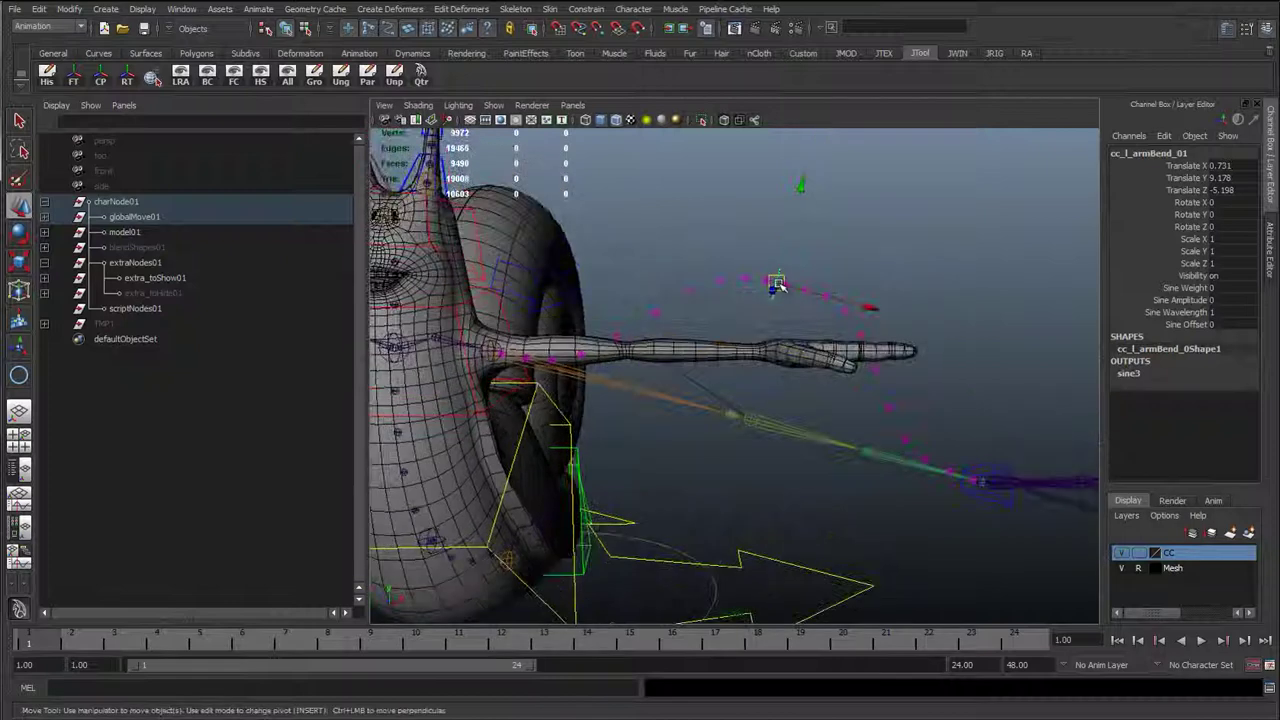
{"action": "mouse_move", "coordinate": [775, 283]}
{"action": "left_mouse_down"}
{"action": "mouse_move", "coordinate": [735, 486]}
{"action": "mouse_move", "coordinate": [725, 375]}
{"action": "mouse_move", "coordinate": [749, 393]}
{"action": "mouse_move", "coordinate": [772, 302]}
{"action": "left_mouse_up"}
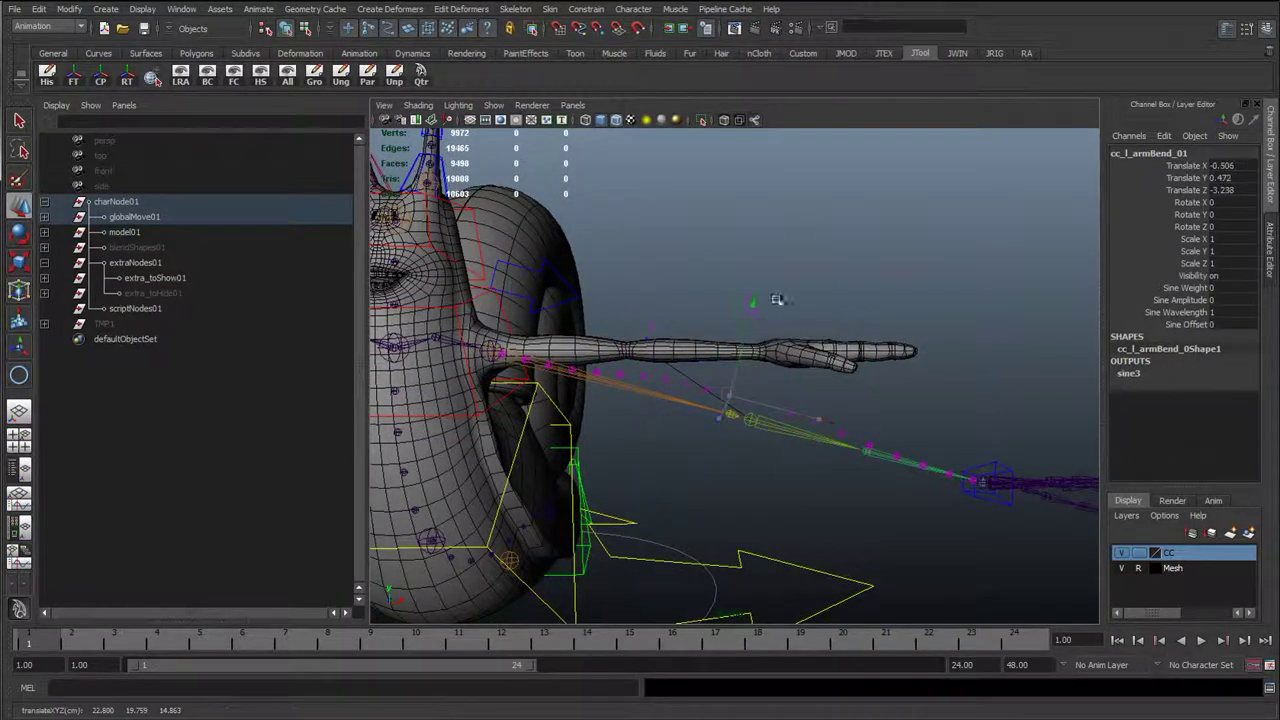
- Set the left arm bend control's Sine Weight to 1 and Sine Amplitude to 1.6
{"action": "left_click", "coordinate": [1185, 288]}
{"action": "middle_click_drag", "start_coordinate": [916, 324], "coordinate": [964, 325]}
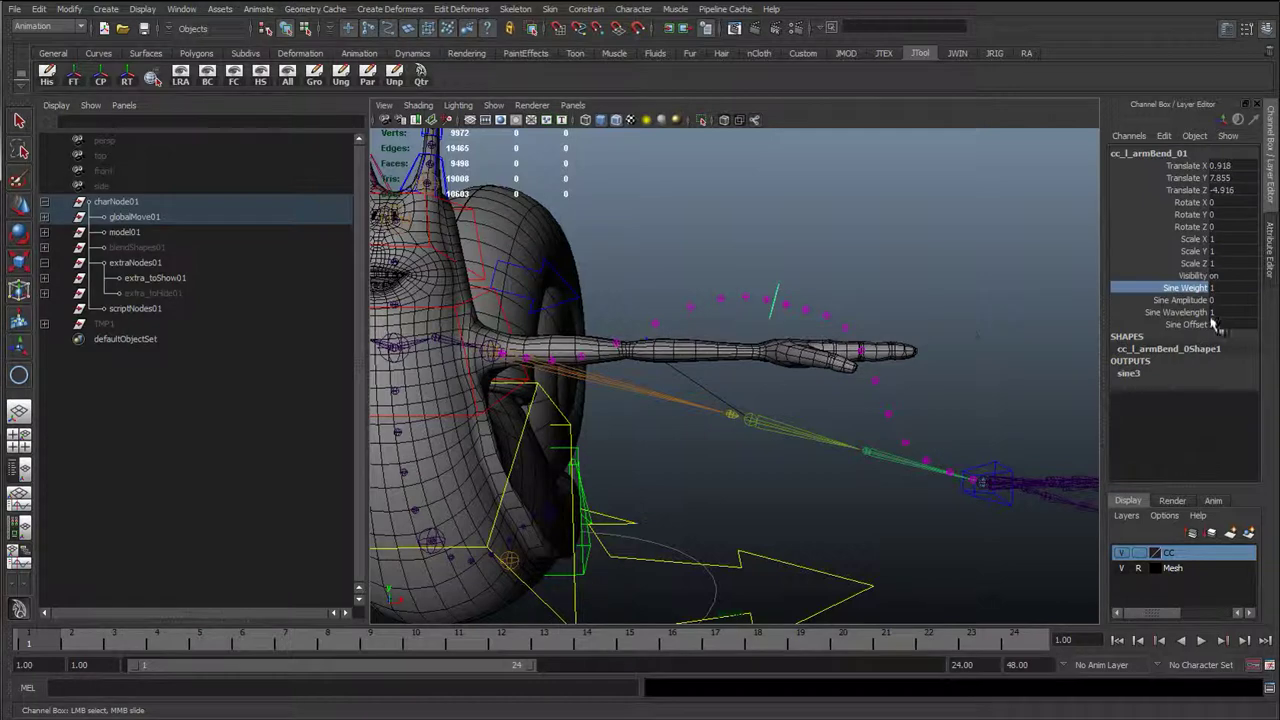
{"action": "left_click", "coordinate": [1181, 300]}
{"action": "left_click_drag", "start_coordinate": [789, 390], "coordinate": [797, 391], "text": "alt"}
{"action": "middle_click_drag", "start_coordinate": [810, 391], "coordinate": [814, 391]}
- Set the left arm bend control's Sine Wavelength to 1.5 and Sine Offset to 2.9, and view the waving ribbon from another angle
{"action": "left_click", "coordinate": [1172, 312]}
{"action": "middle_click_drag", "start_coordinate": [880, 358], "coordinate": [960, 350]}
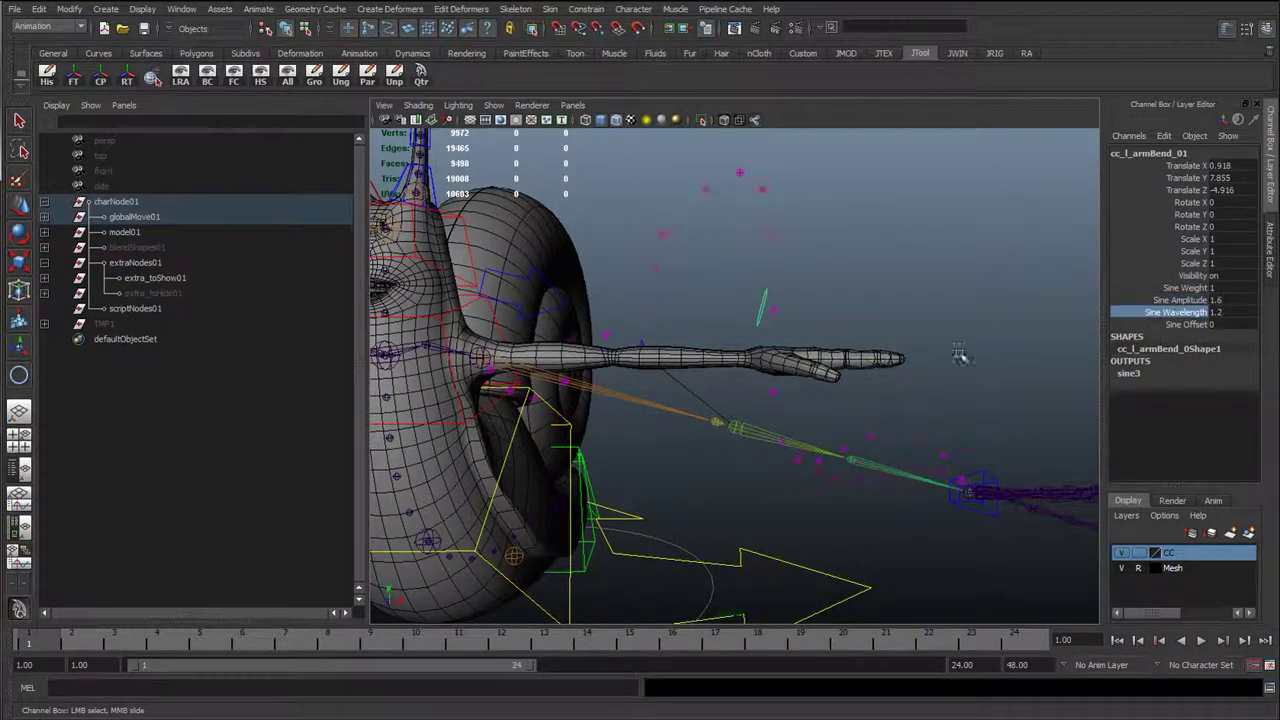
{"action": "left_click", "coordinate": [1190, 324]}
{"action": "middle_click_drag", "start_coordinate": [880, 357], "coordinate": [903, 357]}
{"action": "left_click", "coordinate": [1190, 287]}
{"action": "left_click_drag", "start_coordinate": [923, 357], "coordinate": [800, 405], "text": "alt"}
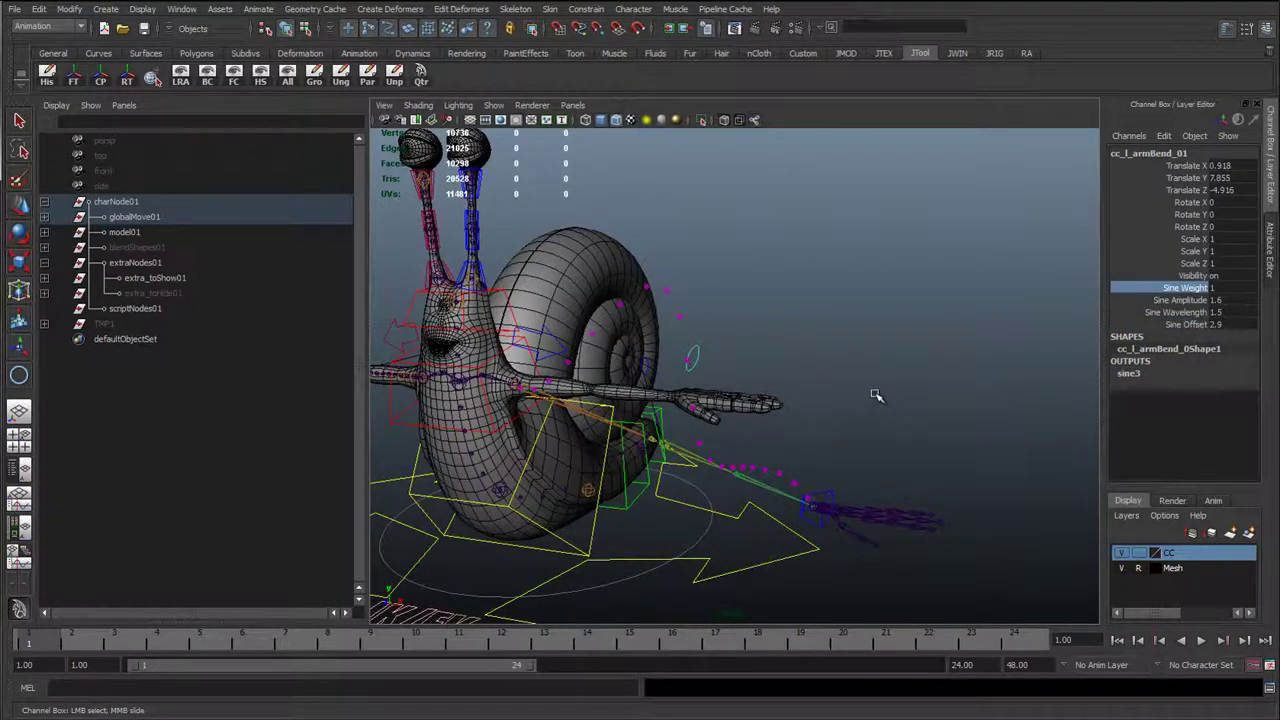
- Set the left arm bend control's Sine Weight to 0 to turn off the ribbon's wave
{"action": "left_click_drag", "start_coordinate": [823, 402], "coordinate": [800, 418], "text": "alt"}
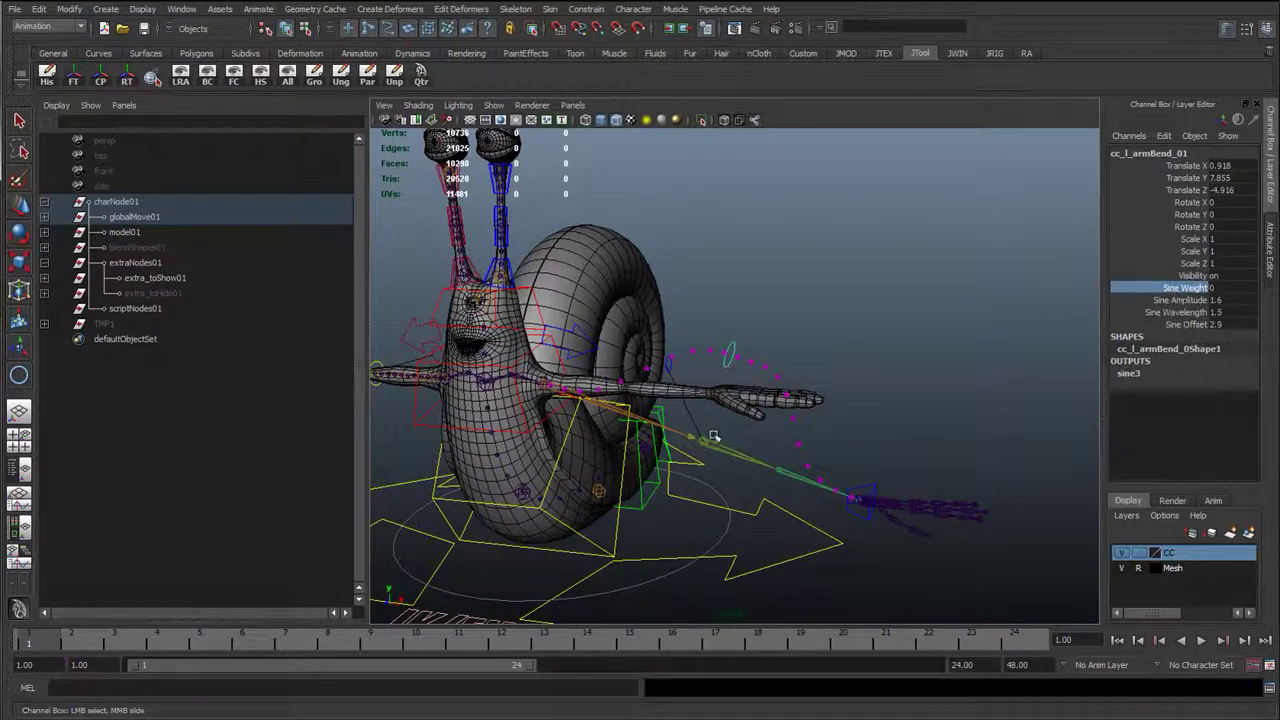
{"action": "key", "text": "w"}
{"action": "left_click", "coordinate": [1171, 290]}
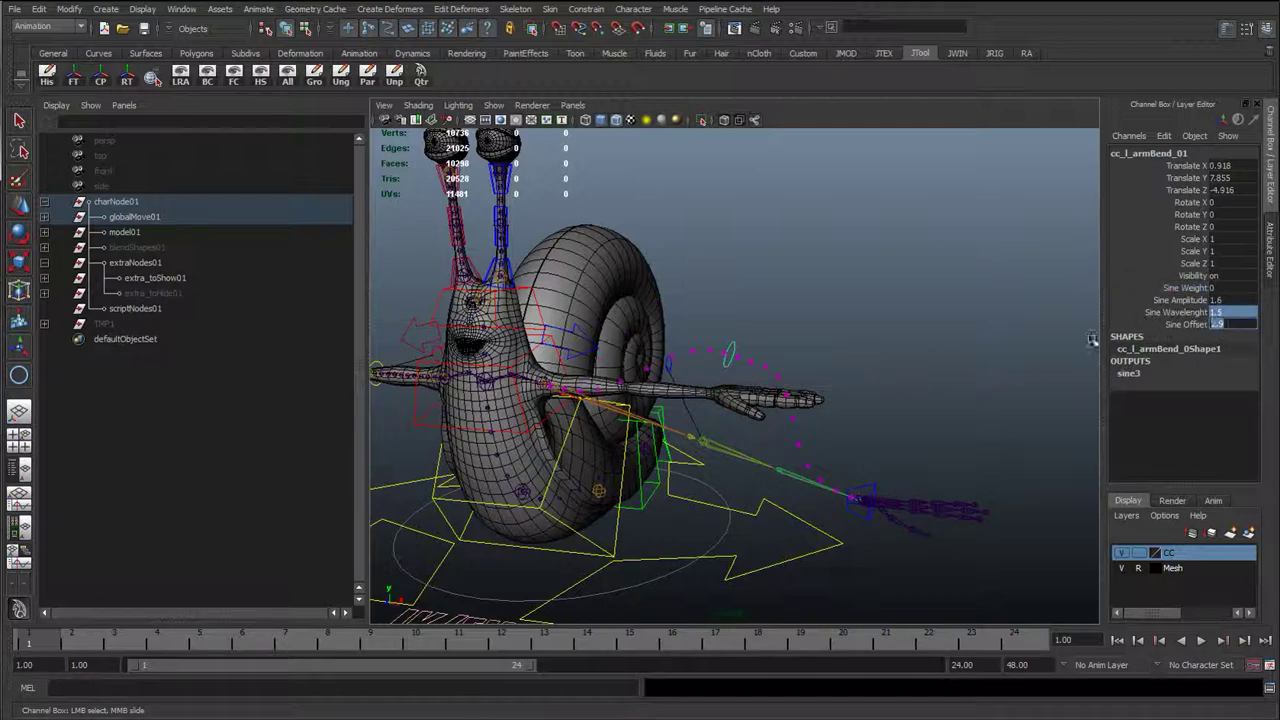
{"action": "left_click", "coordinate": [815, 452]}
{"action": "left_click", "coordinate": [797, 457]}
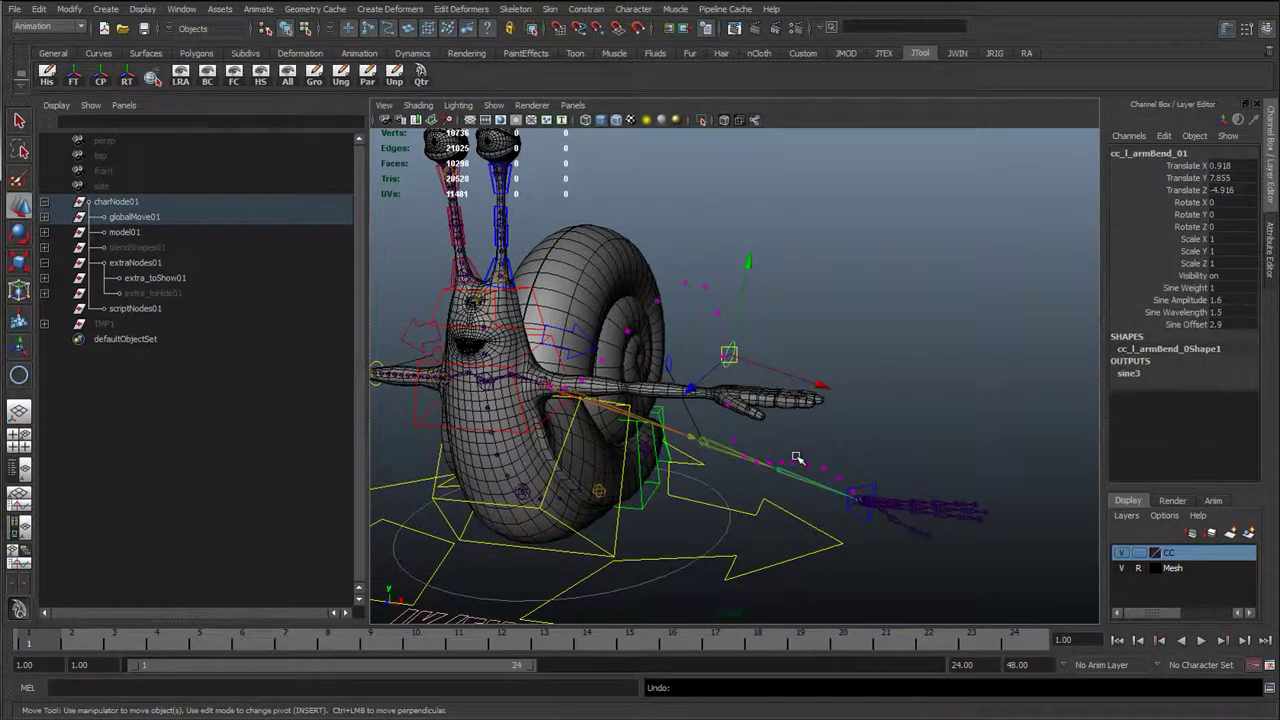
- Undo the test sine settings and moves on the left arm bend and left wrist controls, and clear the selection
{"action": "key", "text": "ctrl+z"}
{"action": "key", "text": "ctrl+z"}
{"action": "key", "text": "ctrl+z"}
{"action": "key", "text": "ctrl+z"}
{"action": "key", "text": "ctrl+z"}
{"action": "key", "text": "ctrl+z"}
{"action": "key", "text": "ctrl+z"}
{"action": "key", "text": "ctrl+z"}
{"action": "key", "text": "ctrl+z"}
{"action": "key", "text": "ctrl+z"}
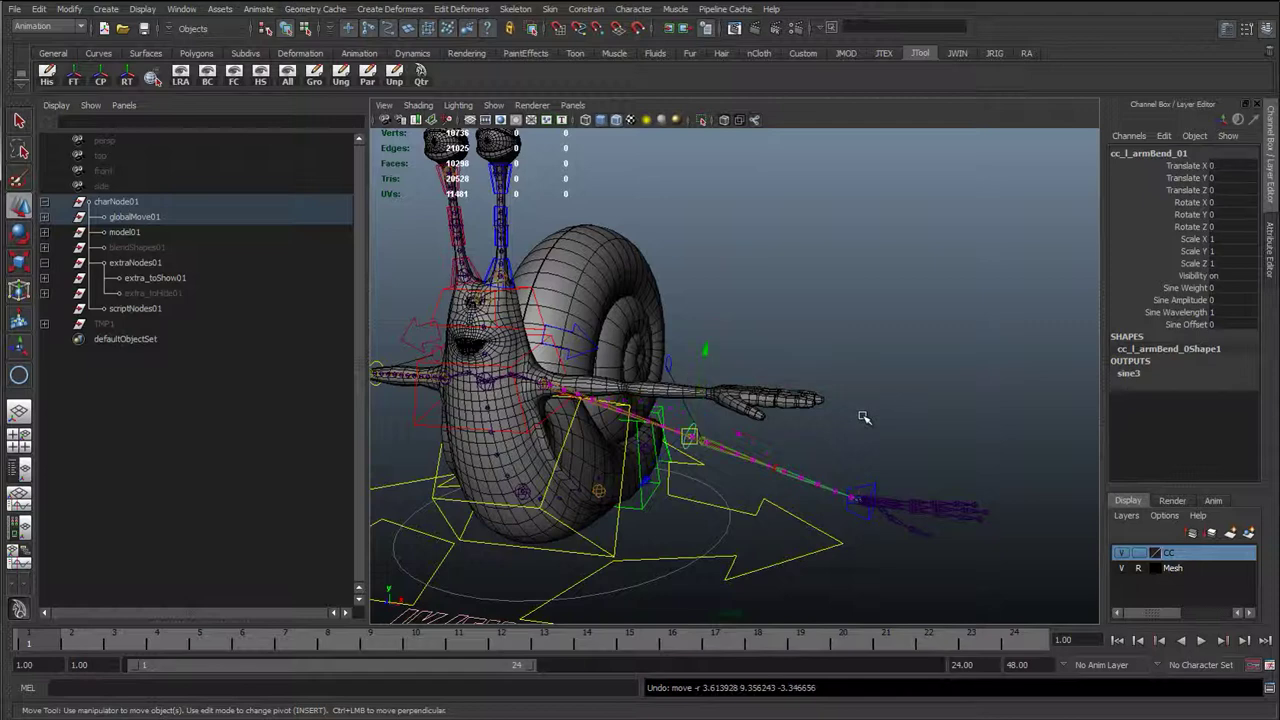
{"action": "left_click", "coordinate": [858, 418]}
{"action": "middle_click_drag", "start_coordinate": [650, 430], "coordinate": [812, 425], "text": "alt"}
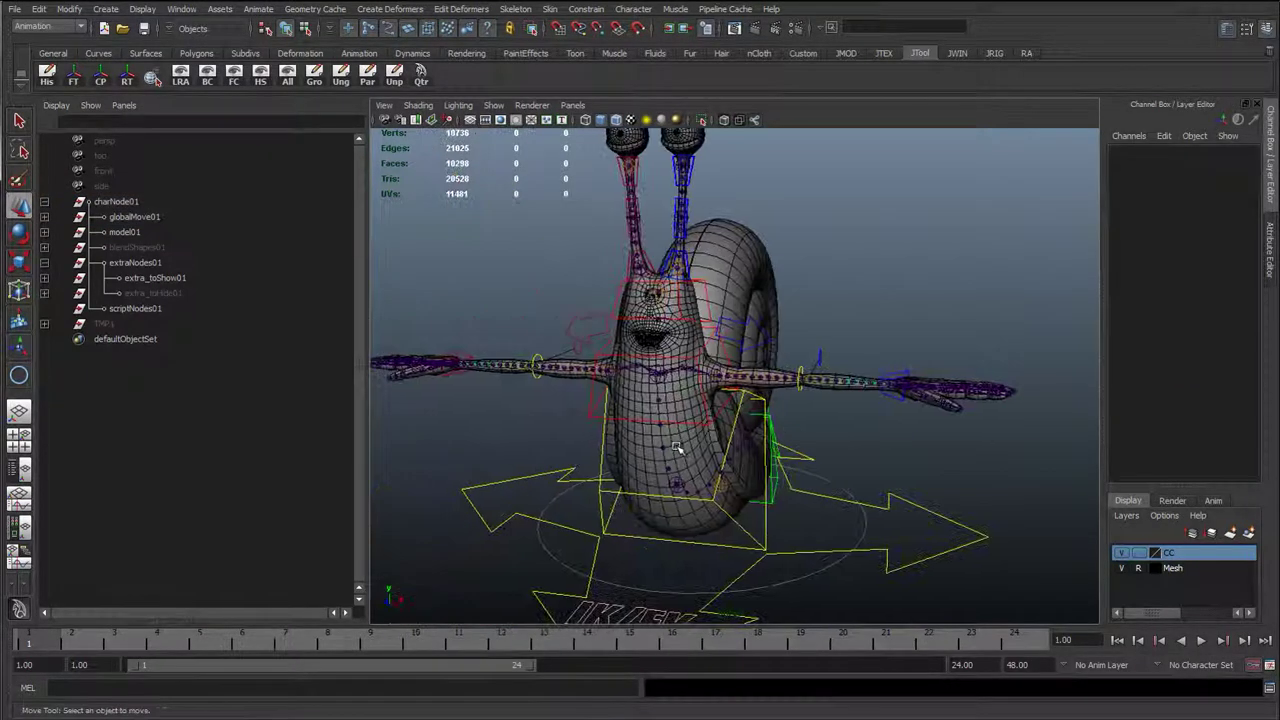
- Inspect both arm ribbons and their bend controls on the snail rig from several angles and distances
{"action": "left_click_drag", "start_coordinate": [680, 443], "coordinate": [625, 447], "text": "alt"}
{"action": "right_click_drag", "start_coordinate": [625, 447], "coordinate": [686, 466], "text": "alt"}
{"action": "left_click_drag", "start_coordinate": [686, 466], "coordinate": [790, 335], "text": "alt"}
{"action": "left_click", "coordinate": [755, 406]}
{"action": "key", "text": "ctrl+z"}
{"action": "right_click_drag", "start_coordinate": [895, 450], "coordinate": [735, 446], "text": "alt"}
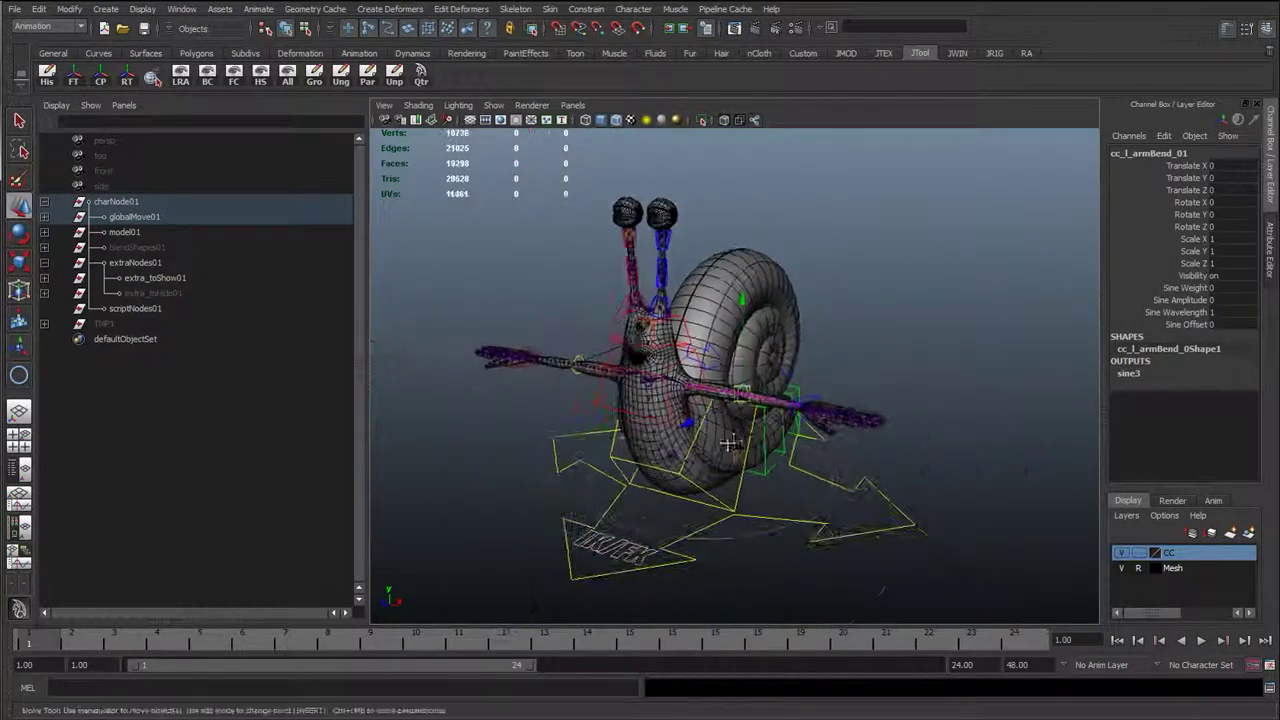
{"action": "left_click_drag", "start_coordinate": [735, 446], "coordinate": [766, 457], "text": "alt"}
{"action": "right_click_drag", "start_coordinate": [766, 457], "coordinate": [903, 437], "text": "alt"}
{"action": "left_click_drag", "start_coordinate": [755, 440], "coordinate": [831, 440], "text": "alt"}
{"action": "scroll", "coordinate": [833, 441], "scroll_direction": "down", "scroll_amount": 3}
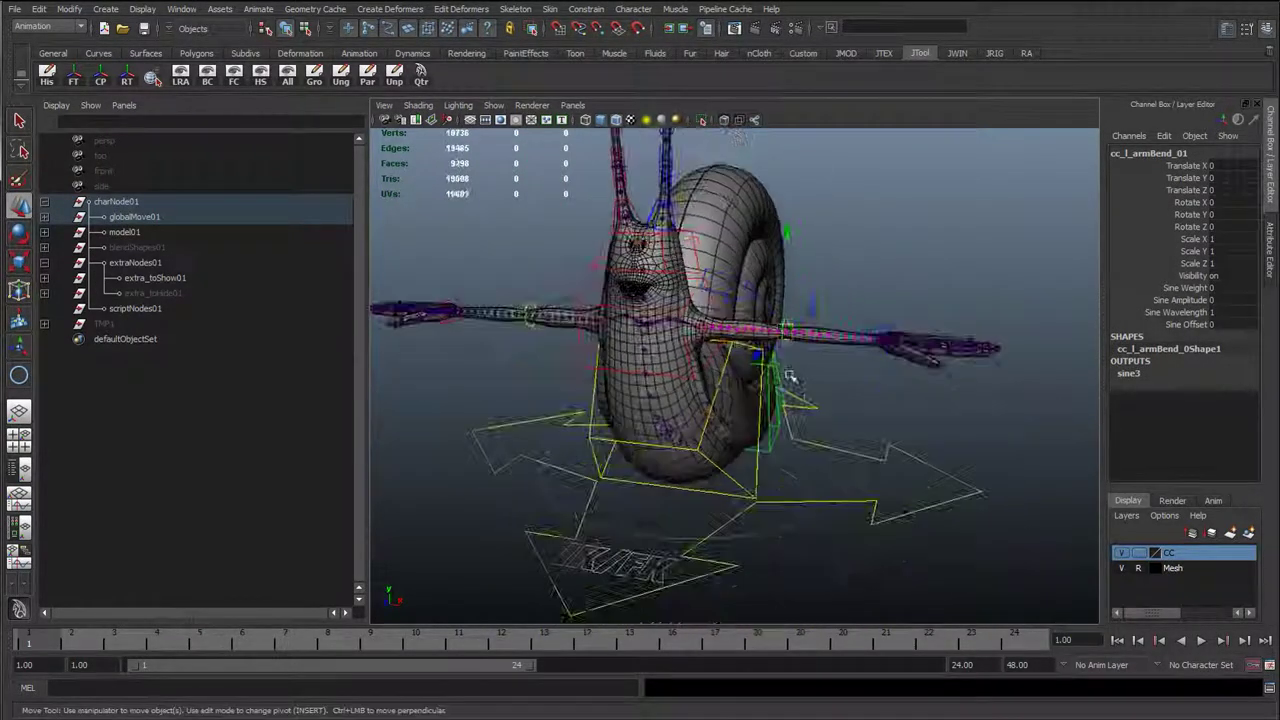
{"action": "scroll", "coordinate": [770, 445], "scroll_direction": "down", "scroll_amount": 2}
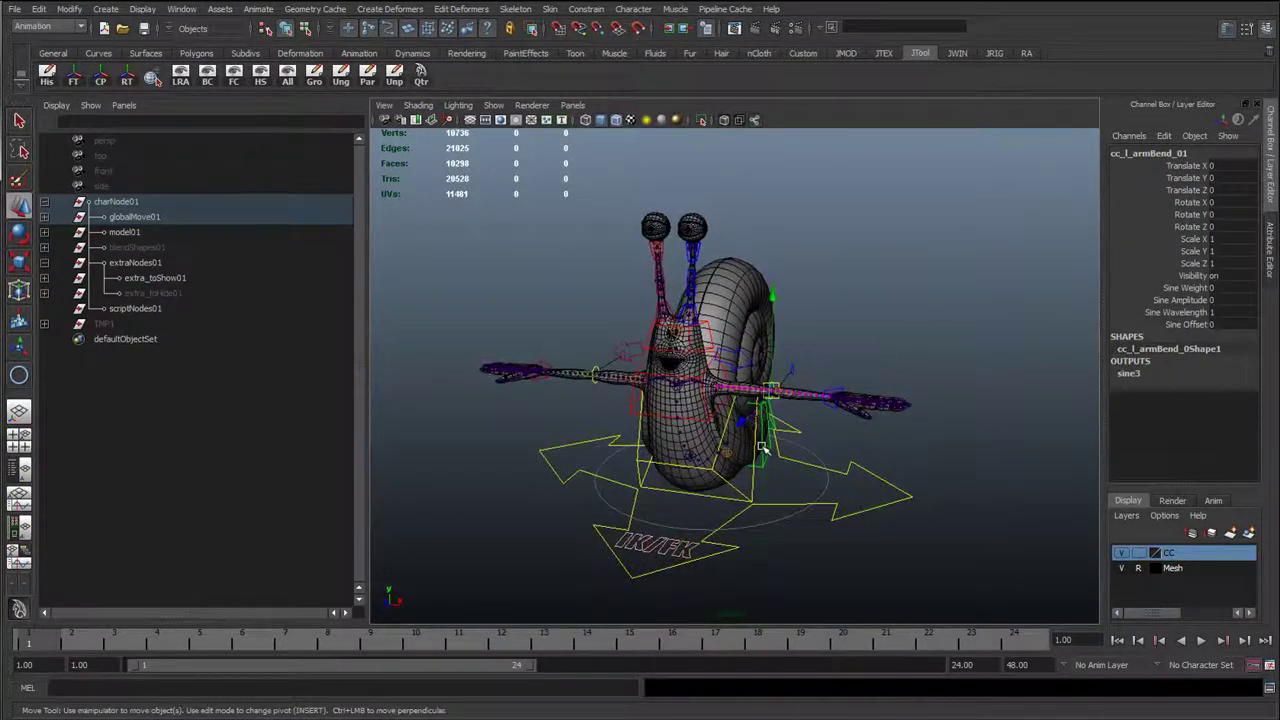
{"action": "left_click", "coordinate": [768, 442]}
{"action": "left_click_drag", "start_coordinate": [812, 418], "coordinate": [786, 404], "text": "alt"}
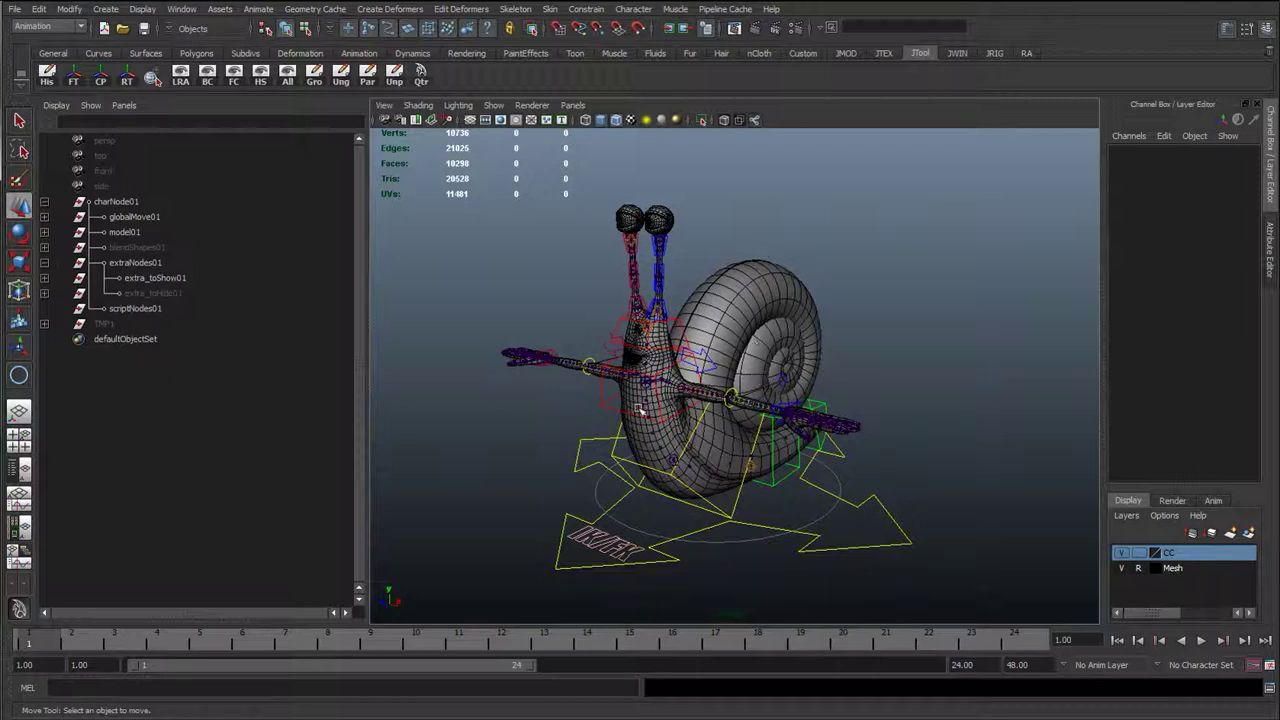
{"action": "left_click_drag", "start_coordinate": [700, 410], "coordinate": [715, 428], "text": "alt"}
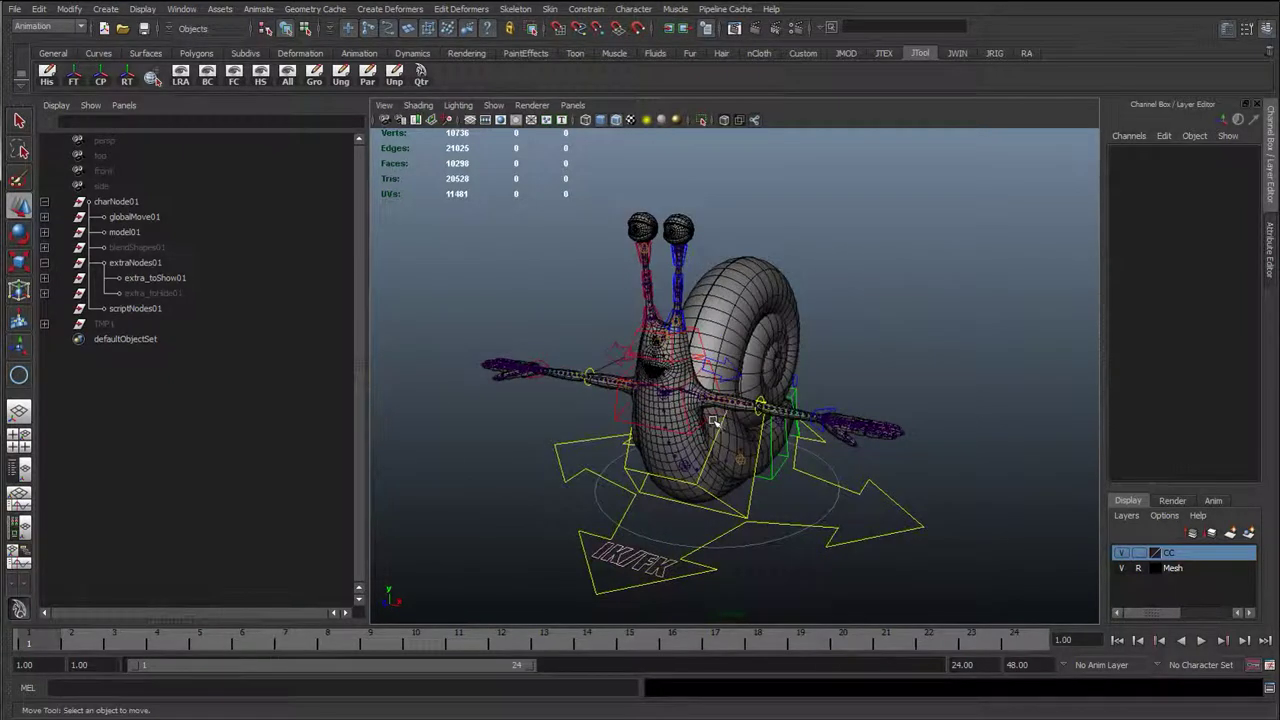